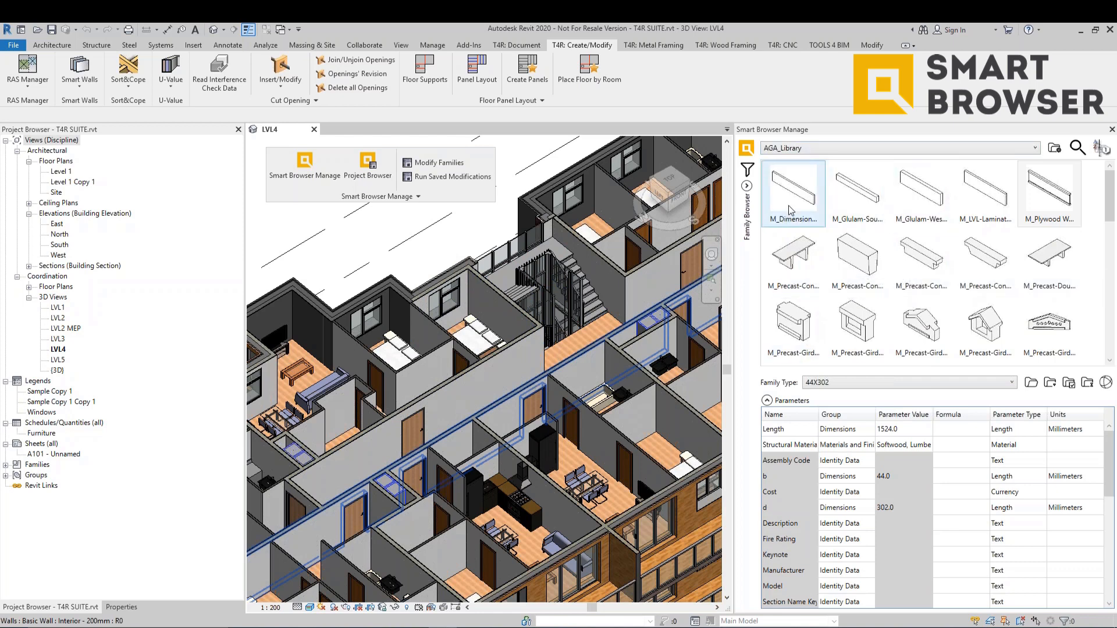
Step: Load the Aga Library_2 family library to view its contents, and return to AGA_Library
{"action": "left_click", "coordinate": [806, 149]}
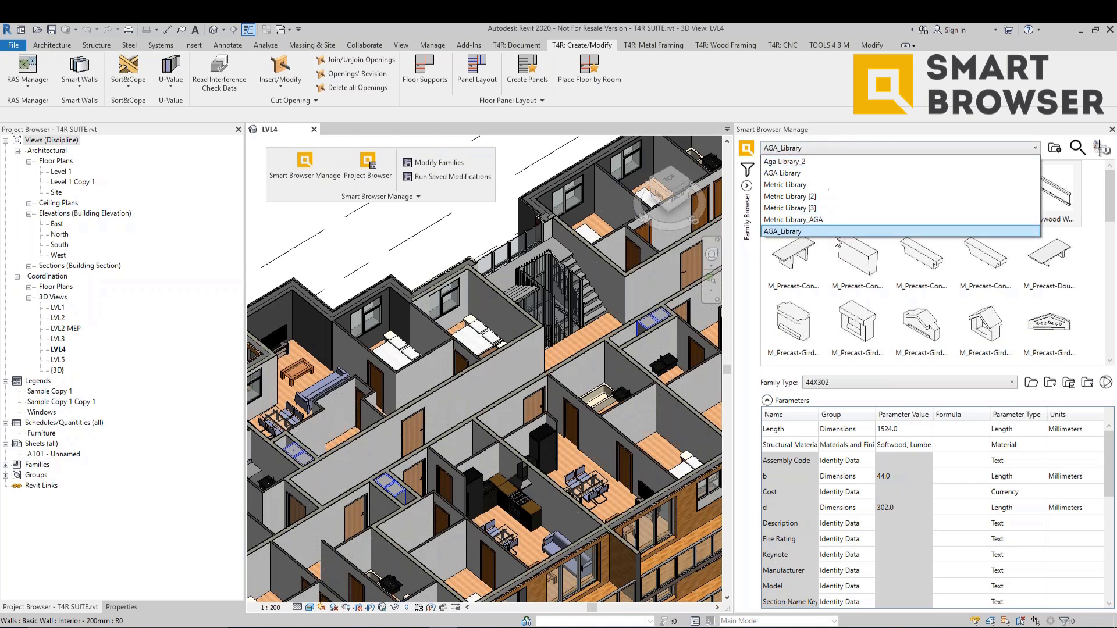
{"action": "left_click", "coordinate": [806, 165]}
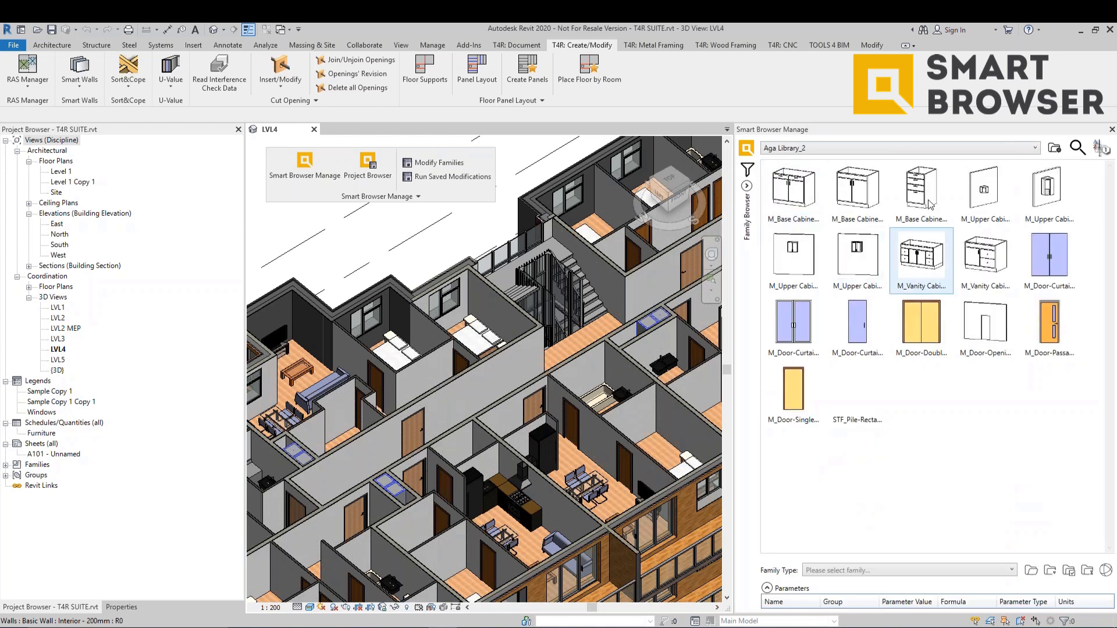
{"action": "left_click", "coordinate": [818, 146]}
{"action": "left_click", "coordinate": [814, 230]}
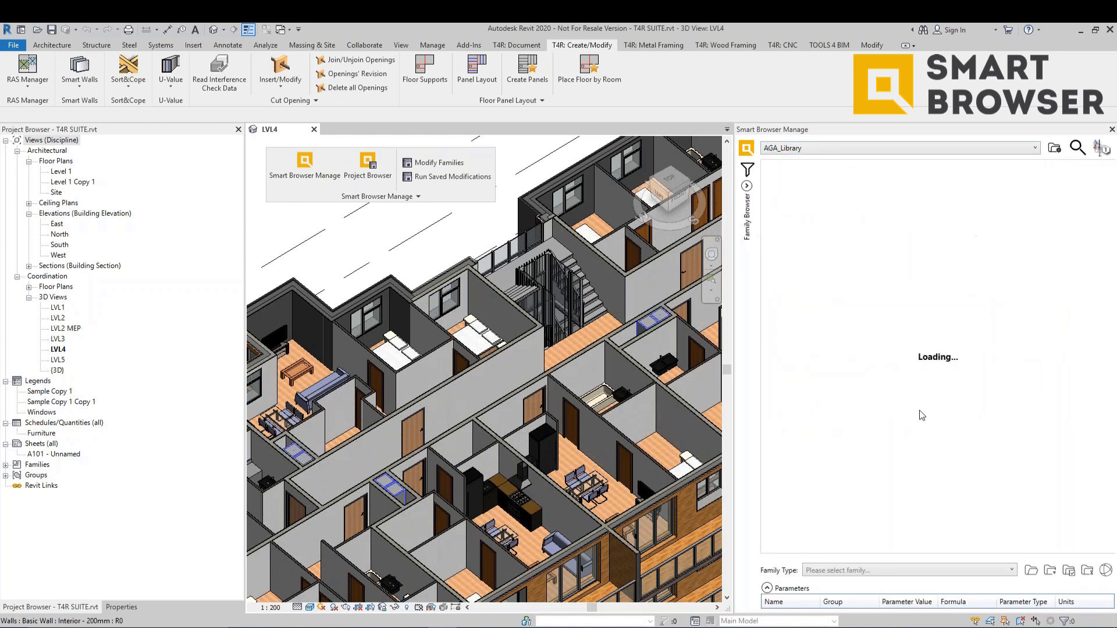
Step: Select the wooden double passage door family in AGA_Library and choose its 2400 x 2100mm family type
{"action": "scroll", "coordinate": [1002, 297], "scroll_direction": "down", "scroll_amount": 2}
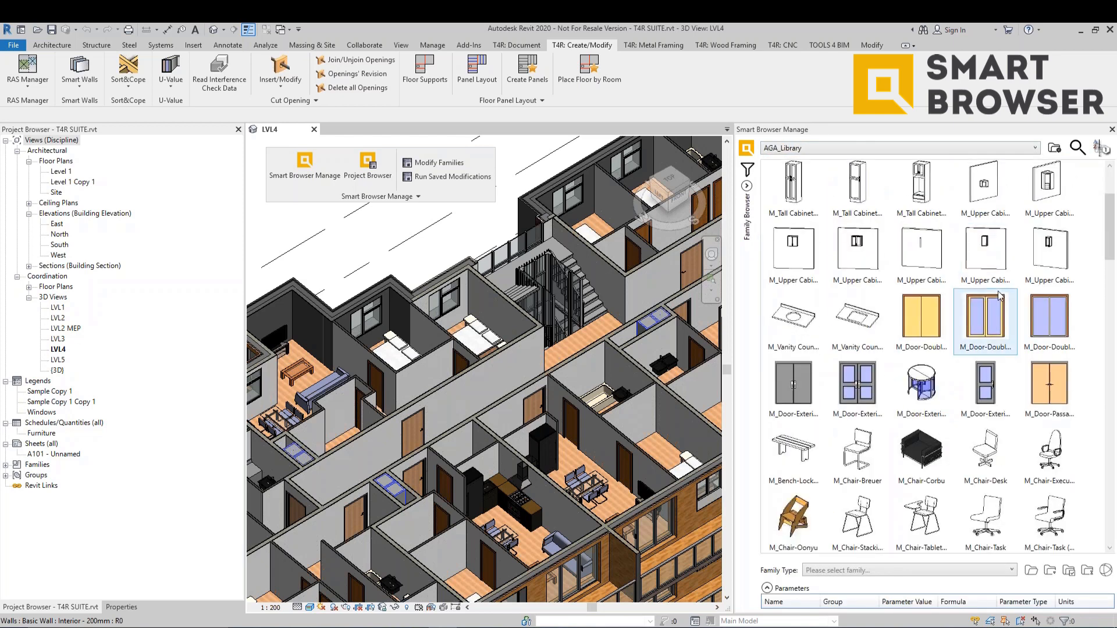
{"action": "scroll", "coordinate": [999, 296], "scroll_direction": "down", "scroll_amount": 3}
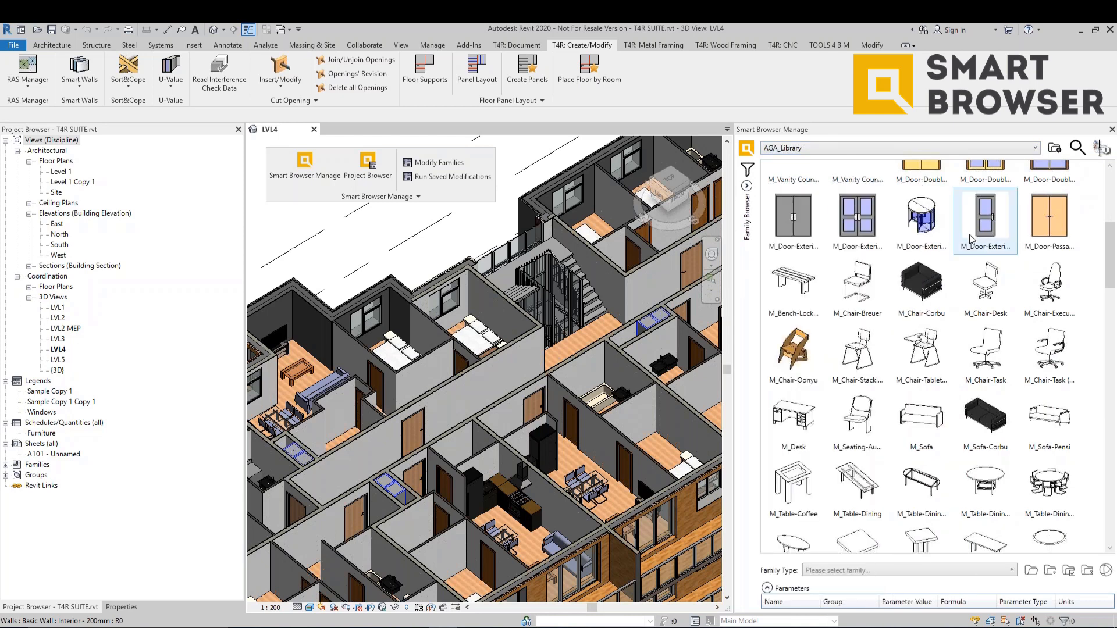
{"action": "left_click", "coordinate": [1055, 224]}
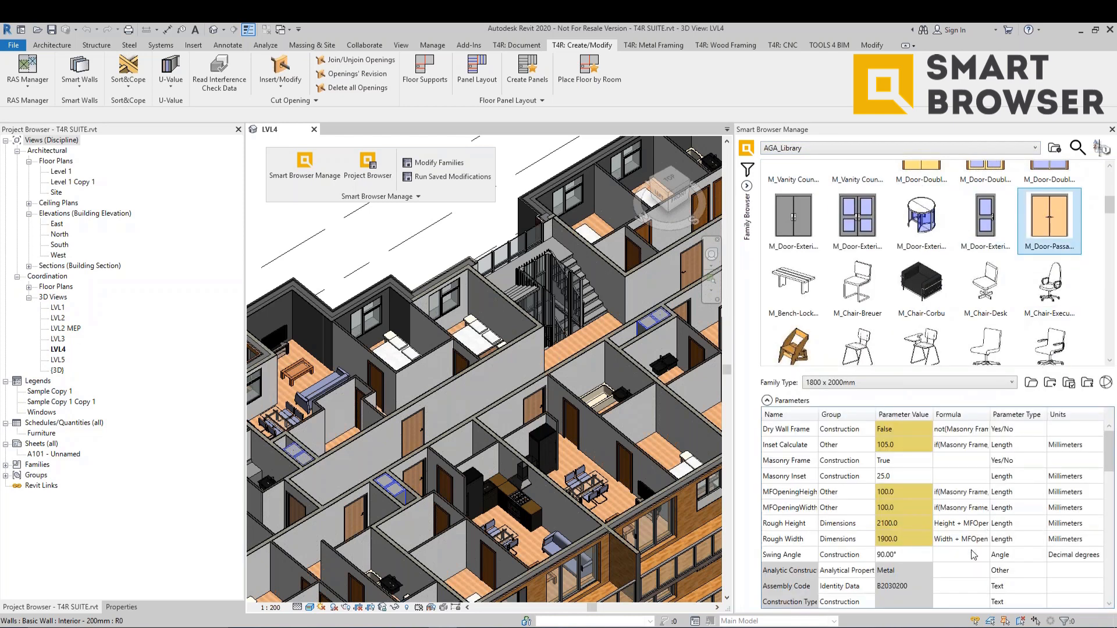
{"action": "left_click", "coordinate": [875, 385]}
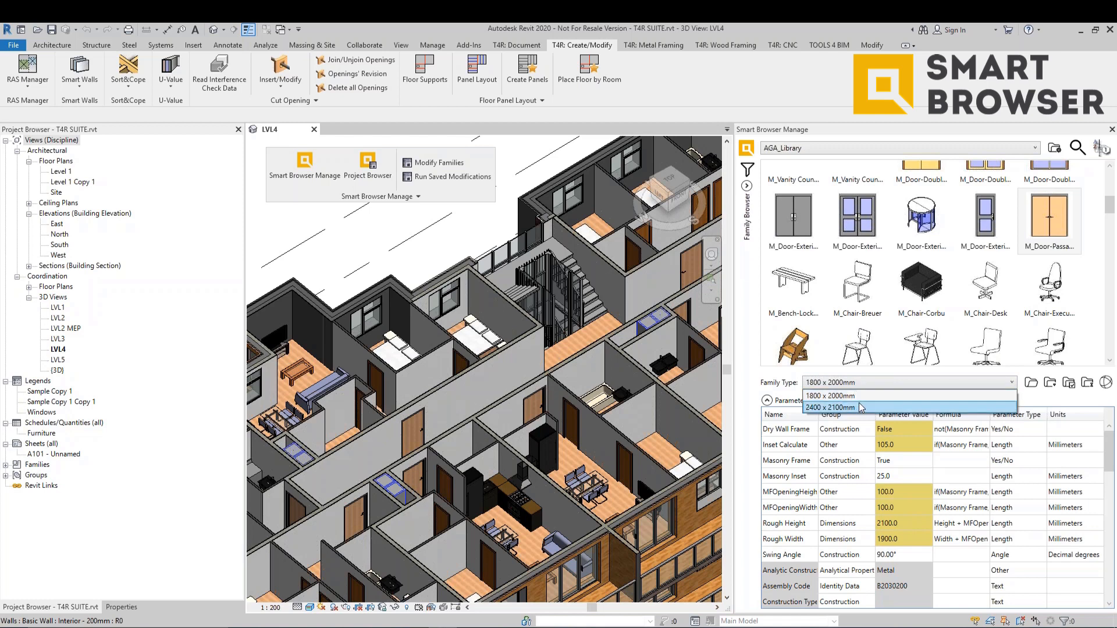
{"action": "left_click", "coordinate": [859, 406]}
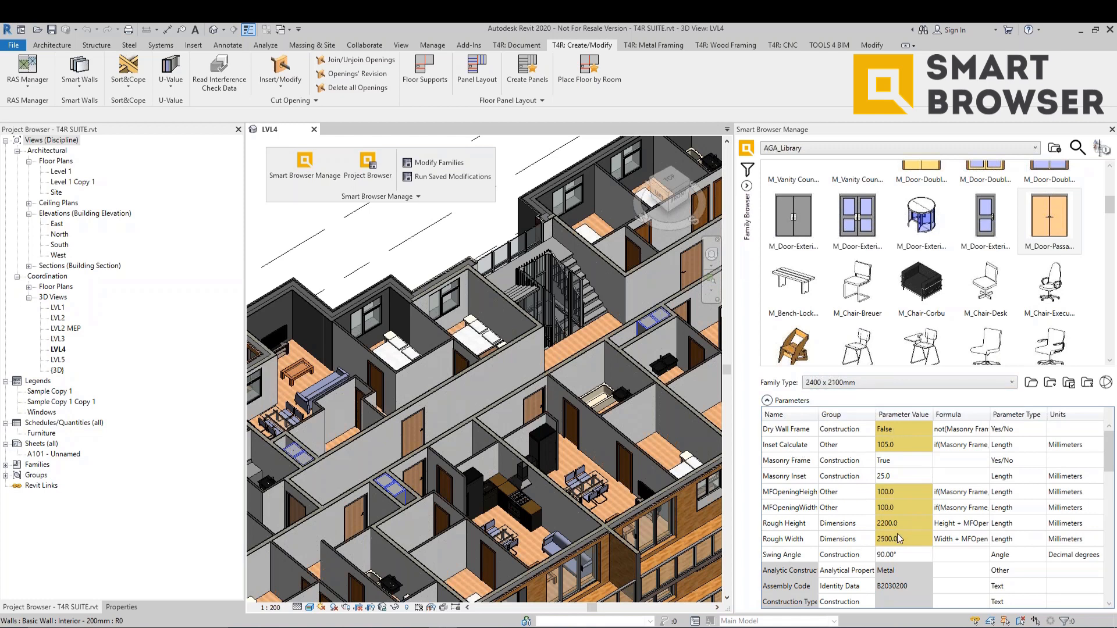
Step: Examine the 2400 x 2100mm door type's parameters, including Swing Angle and the Rough Width formula
{"action": "scroll", "coordinate": [848, 514], "scroll_direction": "down", "scroll_amount": 3}
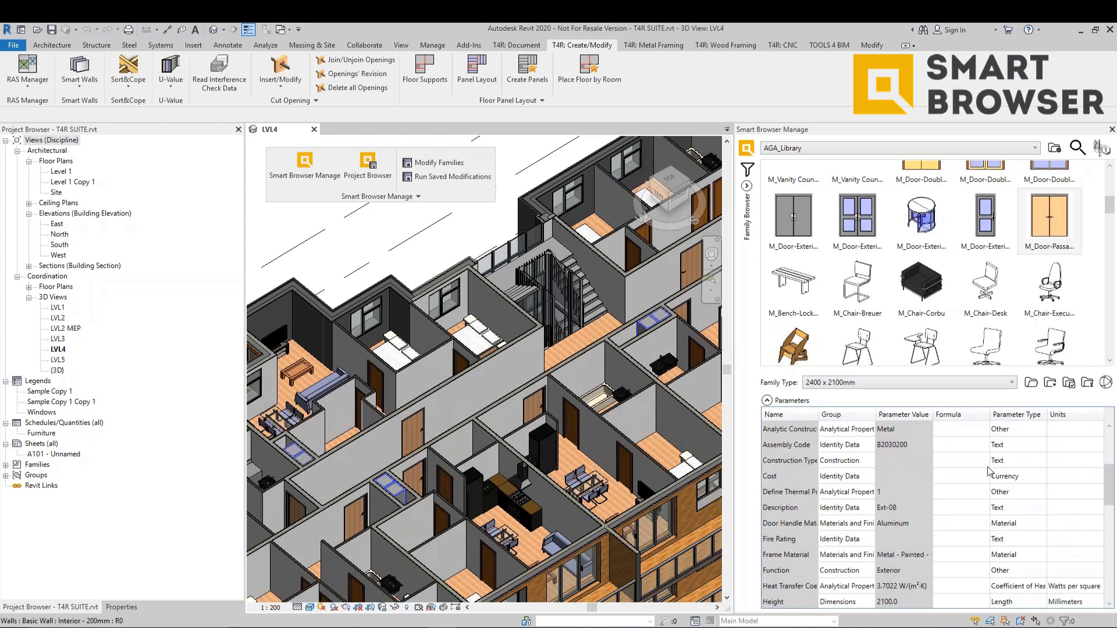
{"action": "scroll", "coordinate": [847, 514], "scroll_direction": "up", "scroll_amount": 1}
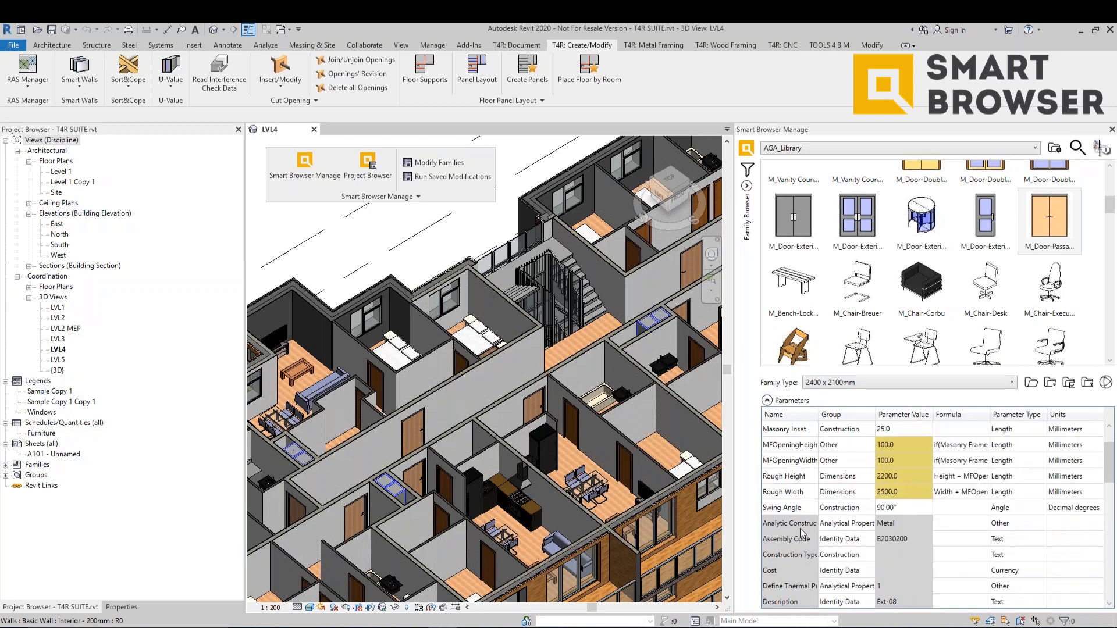
{"action": "left_click", "coordinate": [794, 510]}
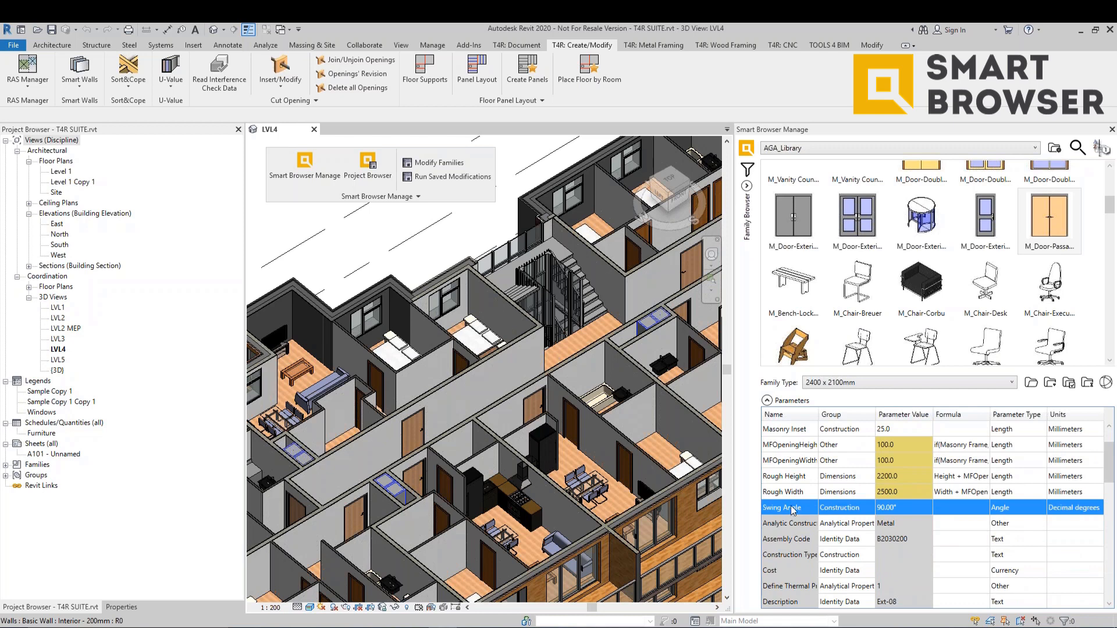
{"action": "left_click", "coordinate": [917, 493]}
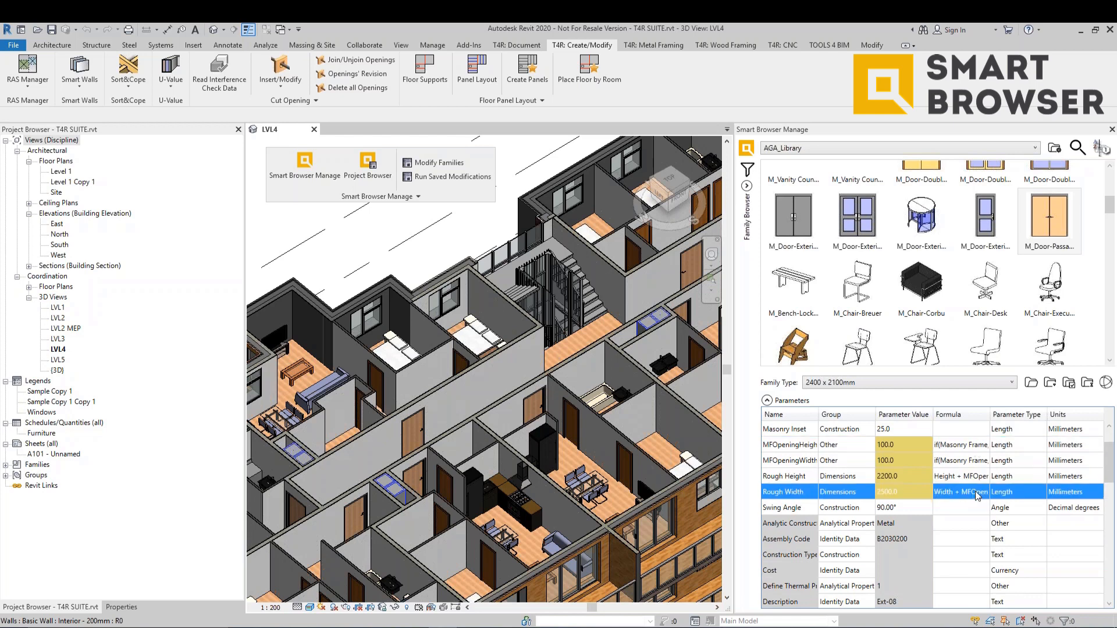
{"action": "scroll", "coordinate": [969, 480], "scroll_direction": "up", "scroll_amount": 1}
{"action": "scroll", "coordinate": [966, 488], "scroll_direction": "down", "scroll_amount": 5}
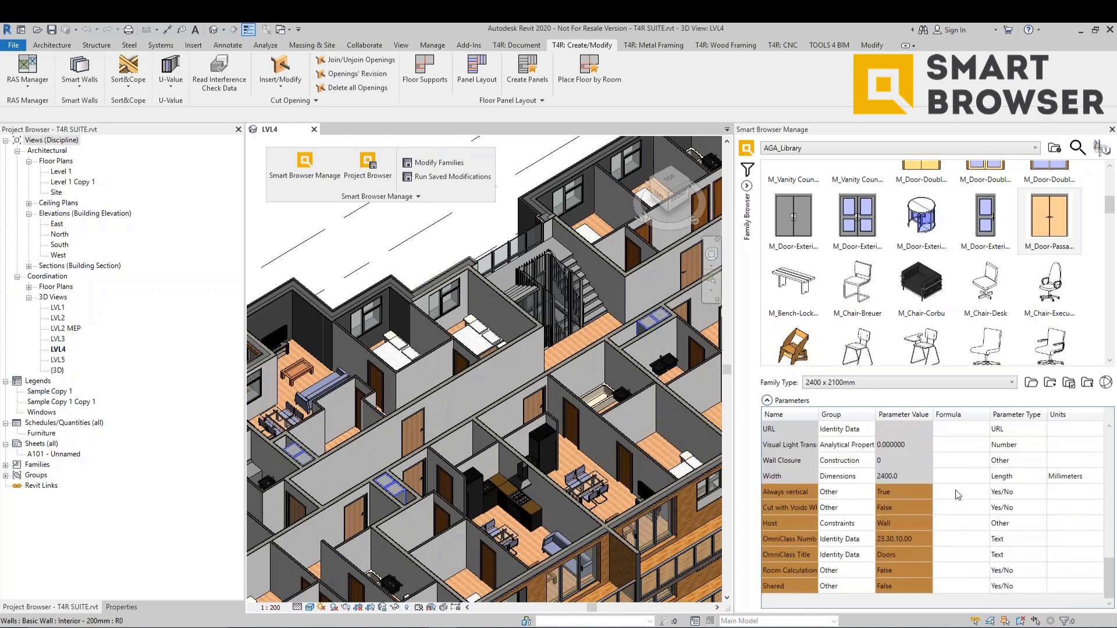
Step: Display the parameters of the solid yellow double door family beside the vanity counter tops
{"action": "scroll", "coordinate": [974, 311], "scroll_direction": "up", "scroll_amount": 5}
{"action": "left_click", "coordinate": [864, 293]}
{"action": "left_click", "coordinate": [919, 290]}
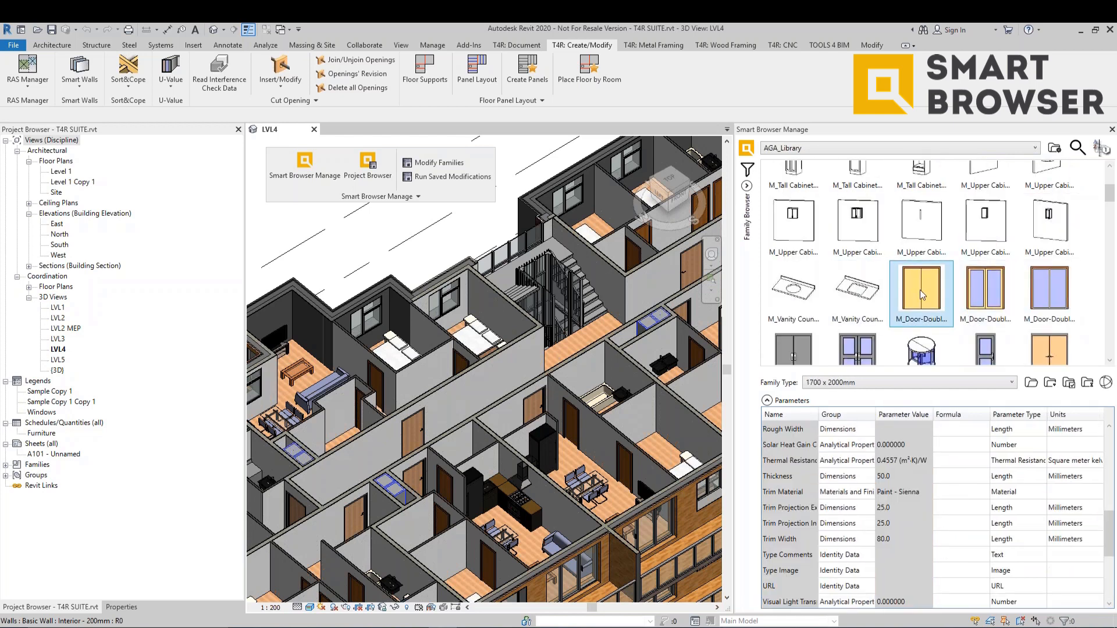
Step: Inspect the parameters of a casement window family, including Code, and of the second awning window family
{"action": "scroll", "coordinate": [921, 292], "scroll_direction": "down", "scroll_amount": 4}
{"action": "scroll", "coordinate": [925, 302], "scroll_direction": "down", "scroll_amount": 15}
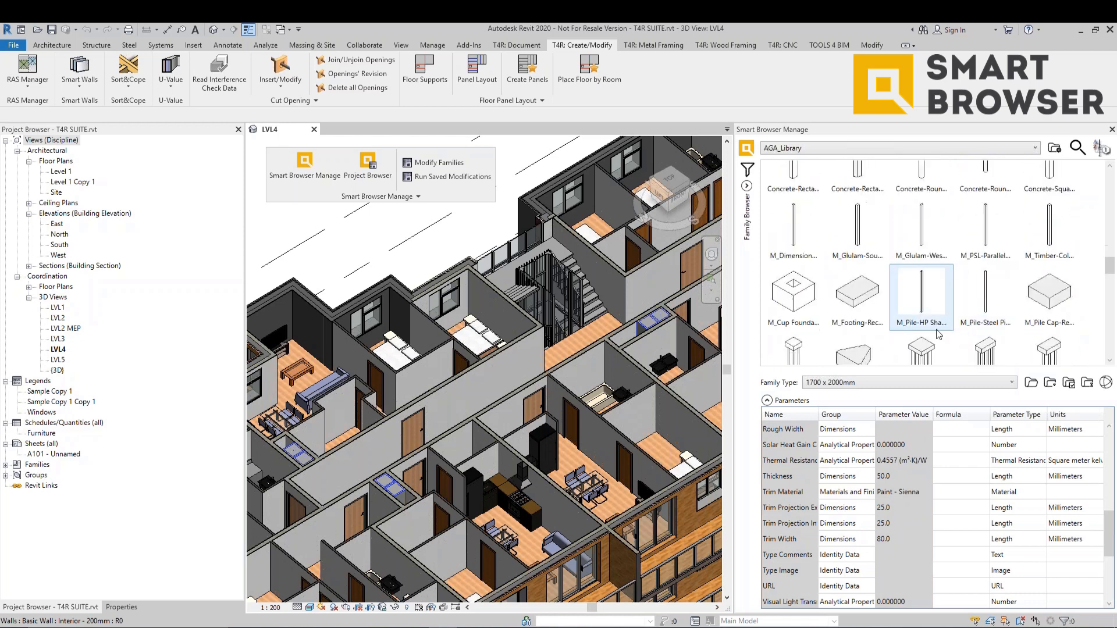
{"action": "scroll", "coordinate": [983, 297], "scroll_direction": "down", "scroll_amount": 5}
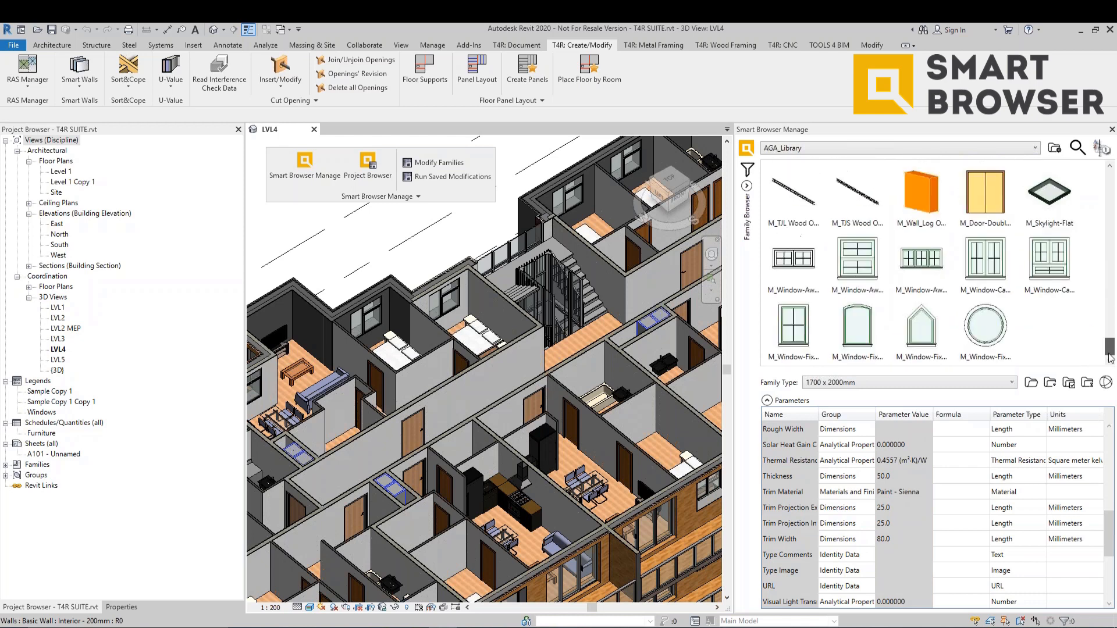
{"action": "left_click", "coordinate": [1008, 264]}
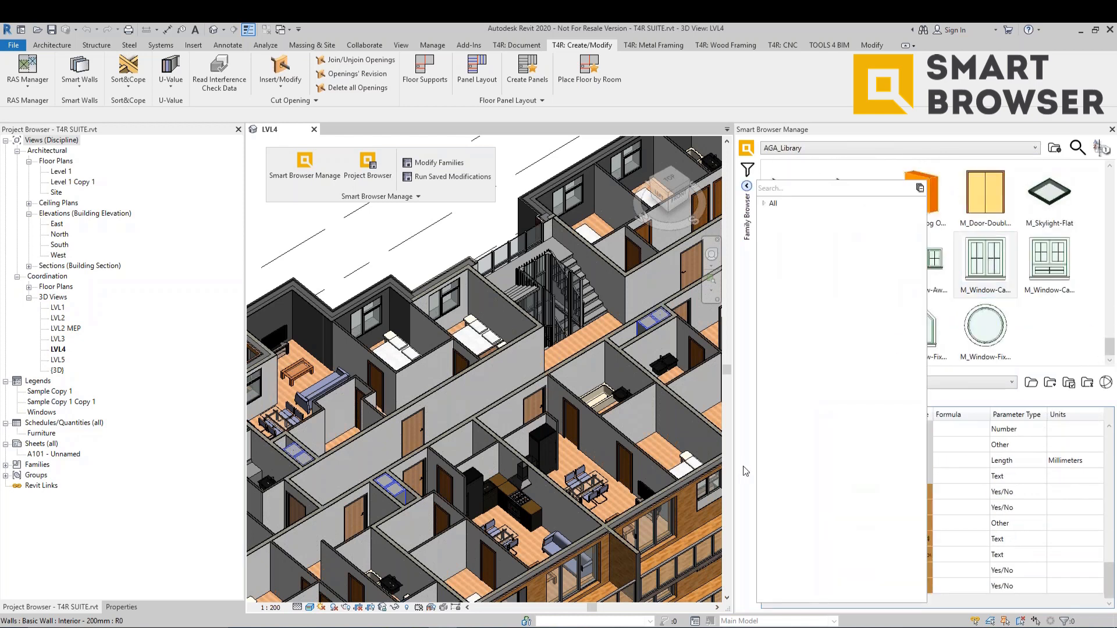
{"action": "left_click", "coordinate": [786, 476]}
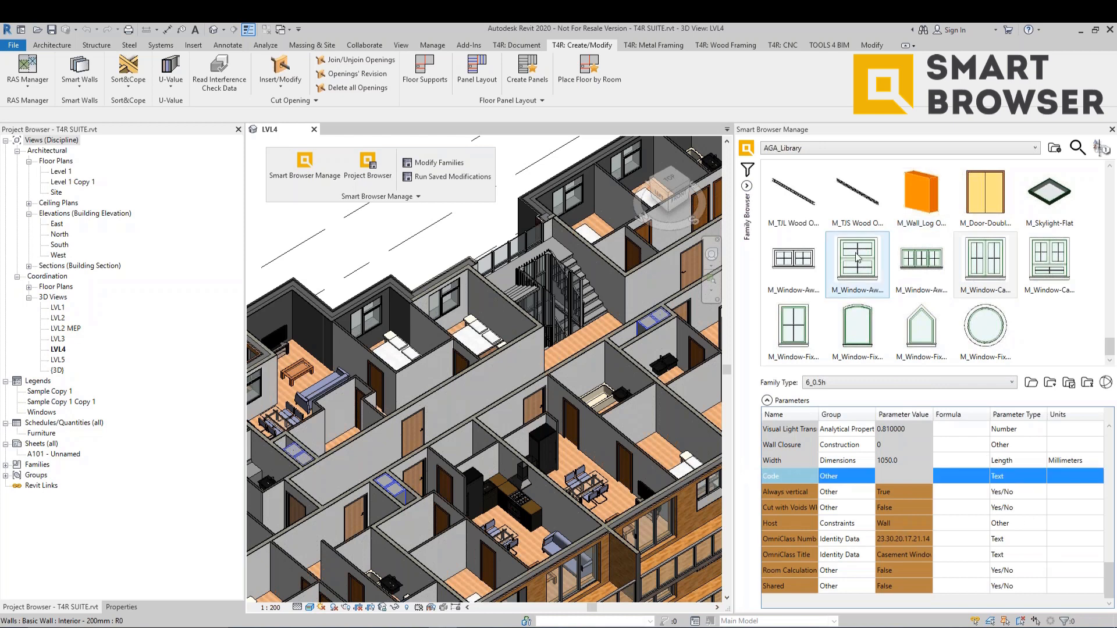
{"action": "left_click", "coordinate": [837, 248]}
{"action": "left_click", "coordinate": [747, 186]}
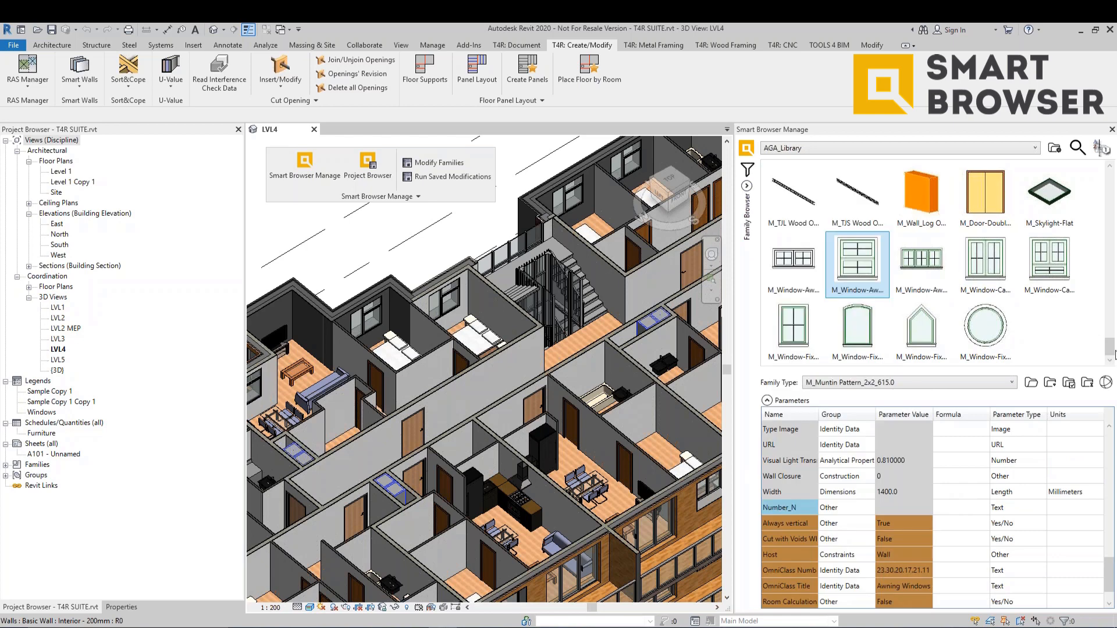
Step: Display the library's families as medium thumbnails
{"action": "left_click_drag", "start_coordinate": [1110, 350], "coordinate": [1115, 164]}
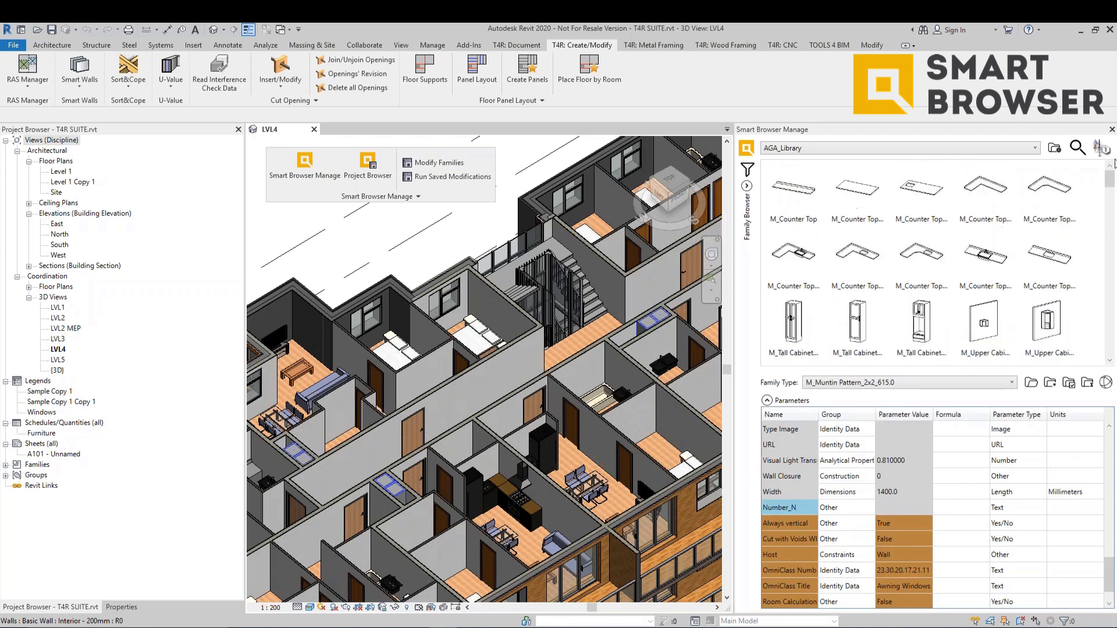
{"action": "left_click", "coordinate": [947, 235]}
{"action": "right_click", "coordinate": [946, 233]}
{"action": "mouse_move", "coordinate": [993, 243]}
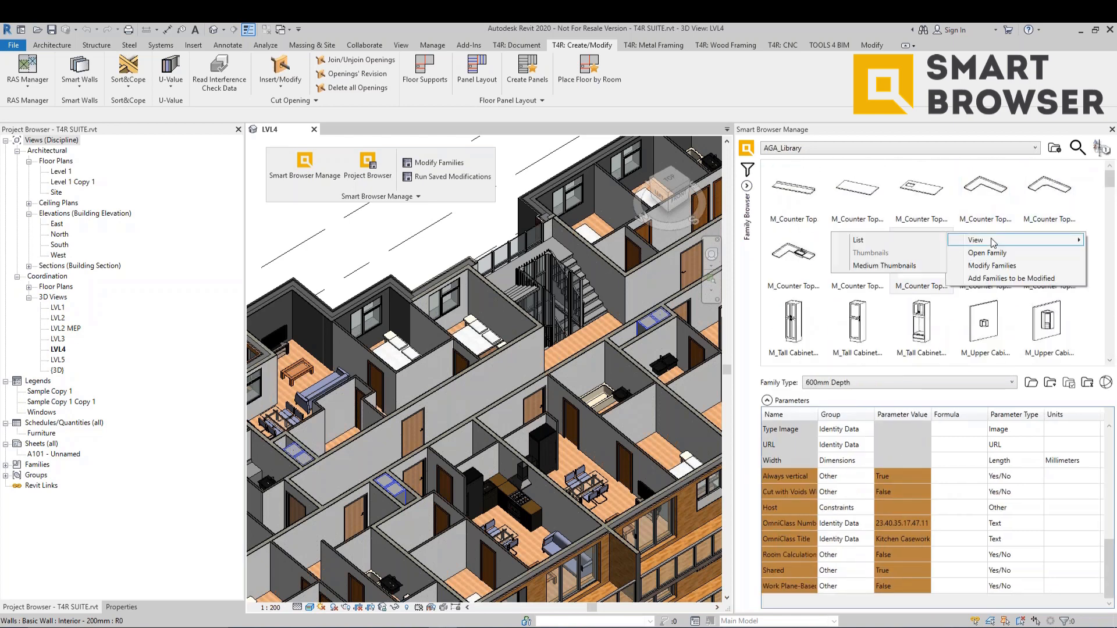
{"action": "left_click", "coordinate": [894, 266]}
Step: Display the families as a detailed list, and restore the regular thumbnails
{"action": "right_click", "coordinate": [928, 220]}
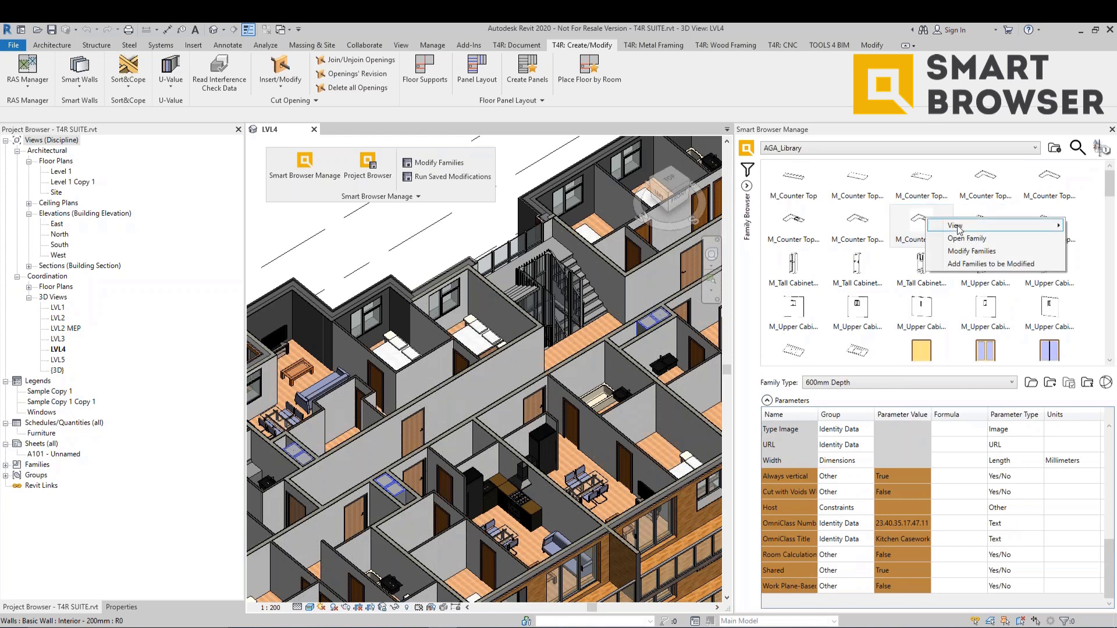
{"action": "mouse_move", "coordinate": [963, 229]}
{"action": "left_click", "coordinate": [892, 230]}
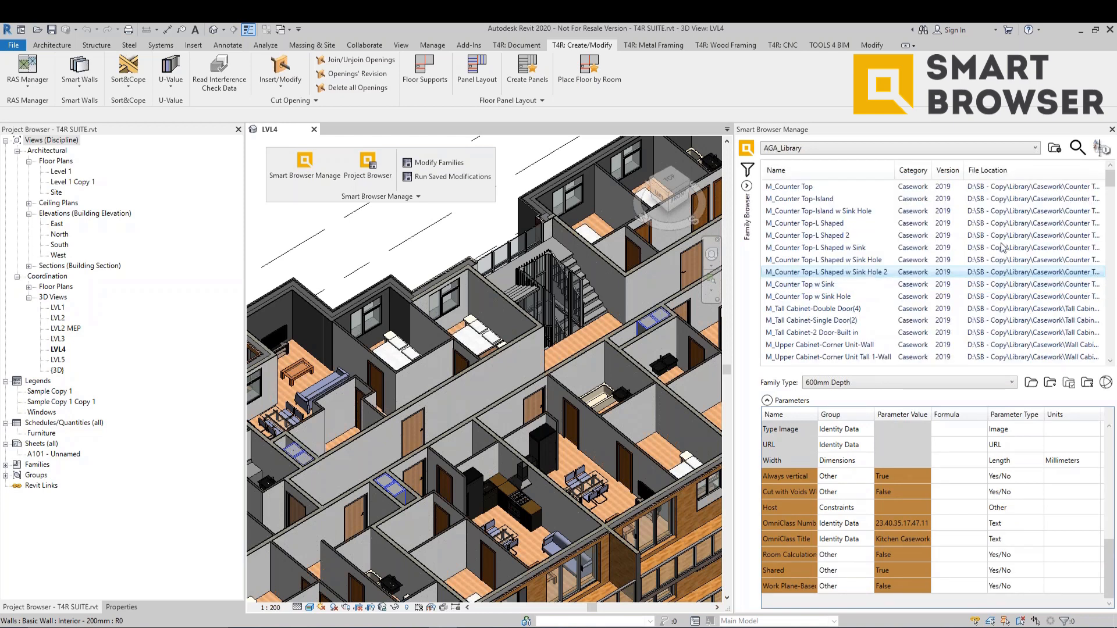
{"action": "left_click", "coordinate": [841, 227]}
{"action": "right_click", "coordinate": [839, 240]}
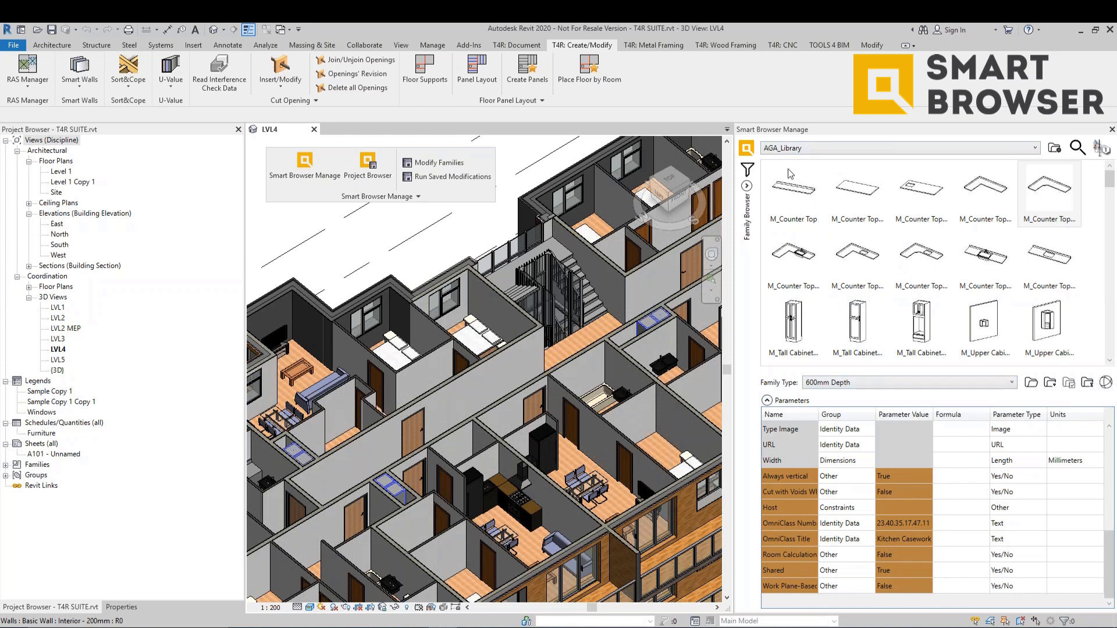
Step: Organize the family browser by Folder first and Family Name second, leaving out Category
{"action": "left_click", "coordinate": [748, 169]}
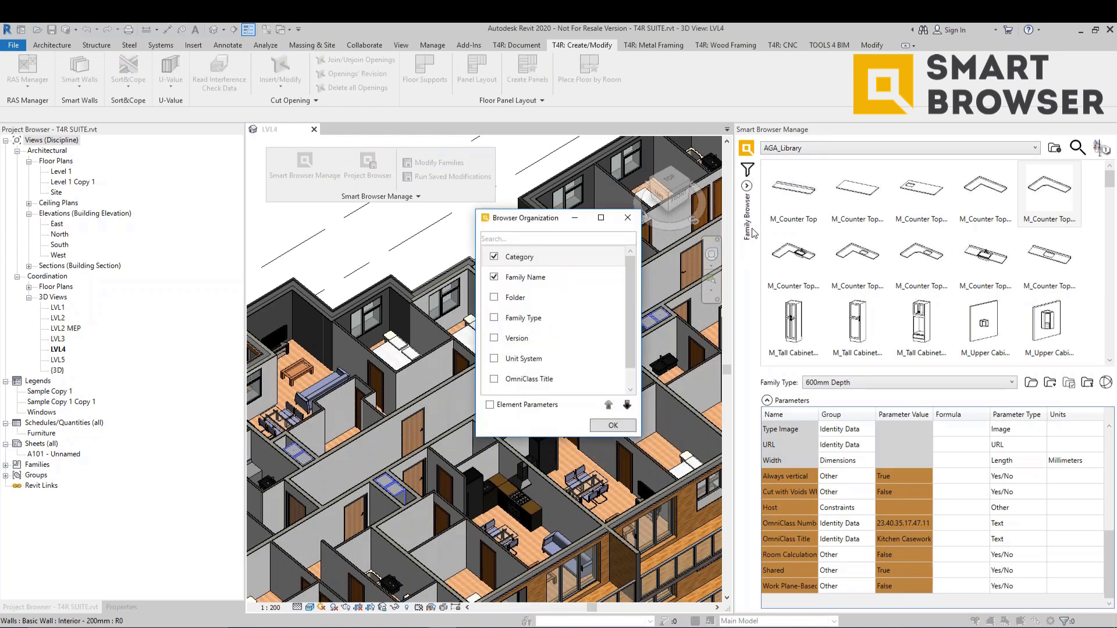
{"action": "left_click", "coordinate": [494, 257]}
{"action": "left_click", "coordinate": [494, 298]}
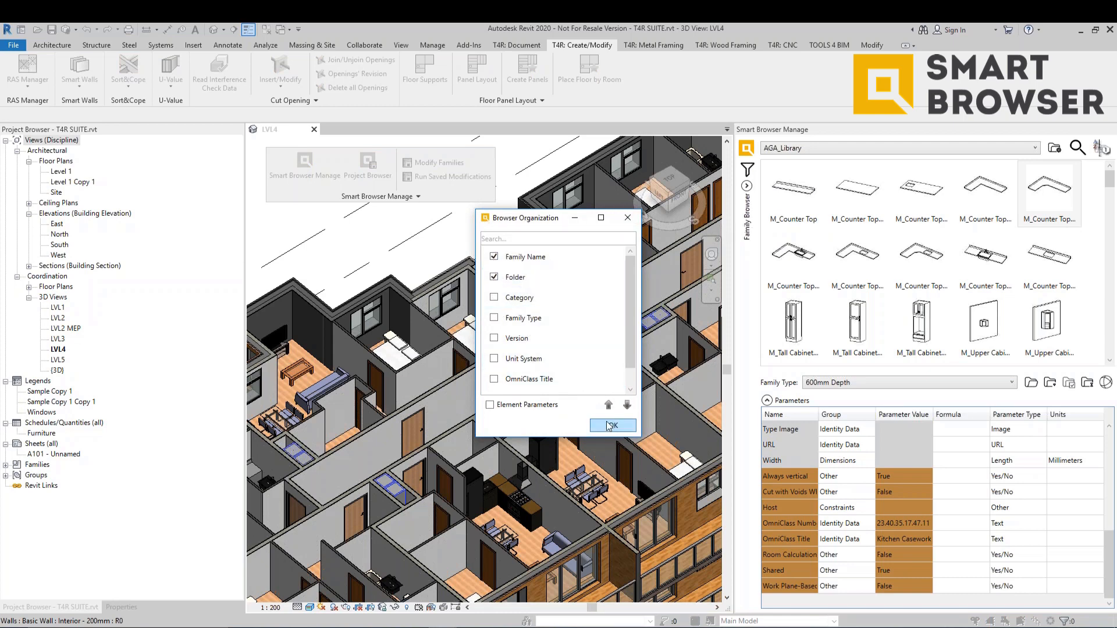
{"action": "left_click", "coordinate": [609, 404]}
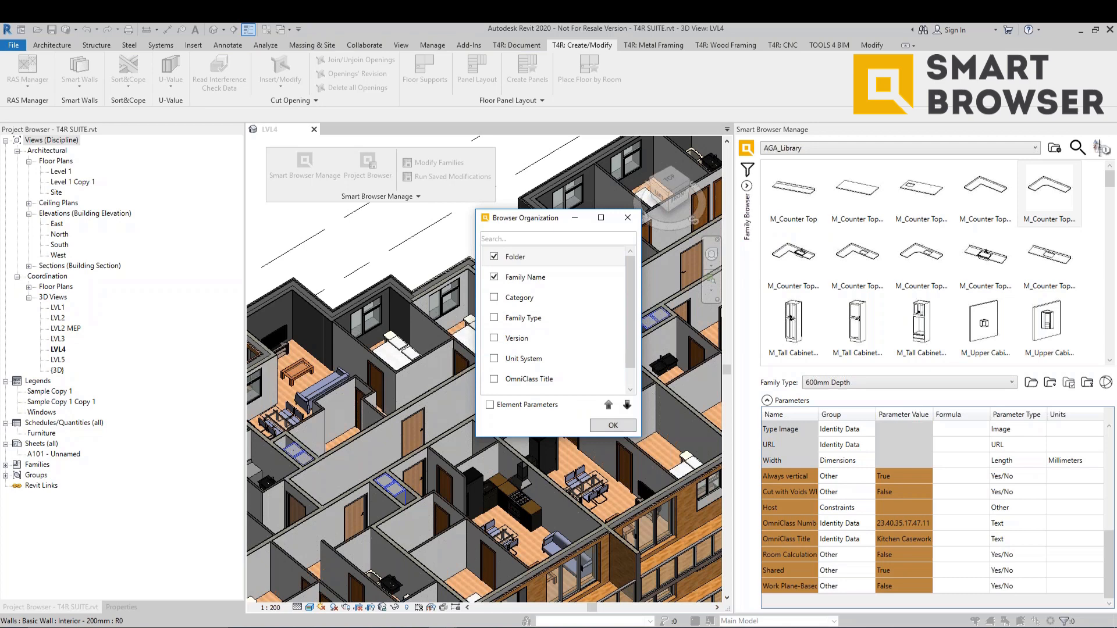
{"action": "left_click", "coordinate": [612, 425]}
Step: Expand the Library and Lighting folders in the family browser tree to view the folder structure
{"action": "left_click", "coordinate": [747, 185]}
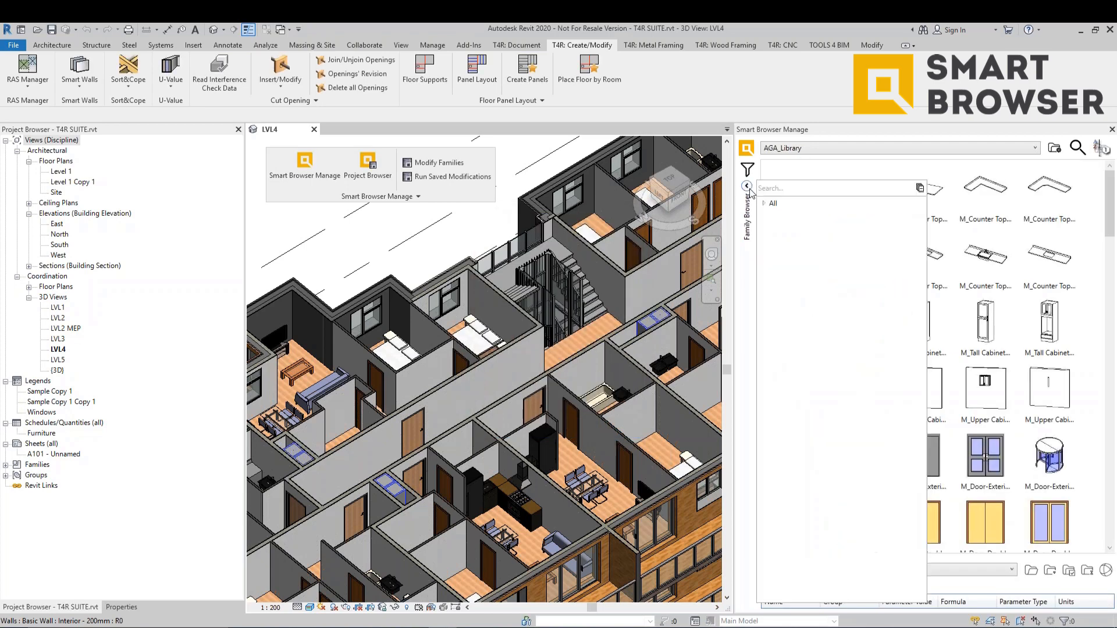
{"action": "left_click", "coordinate": [775, 213]}
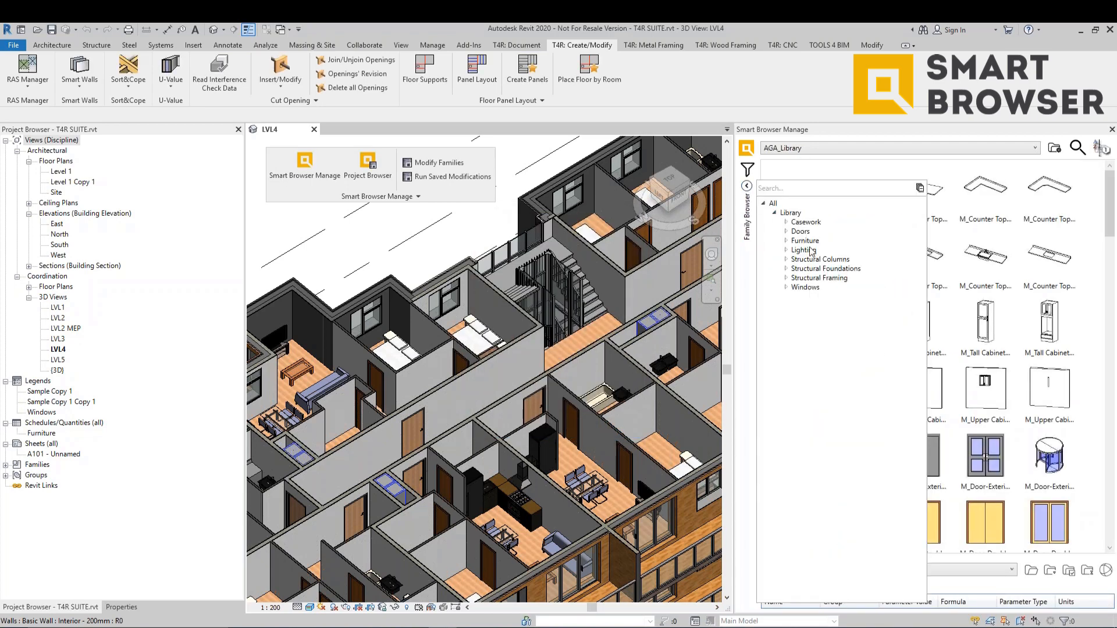
{"action": "left_click", "coordinate": [787, 250]}
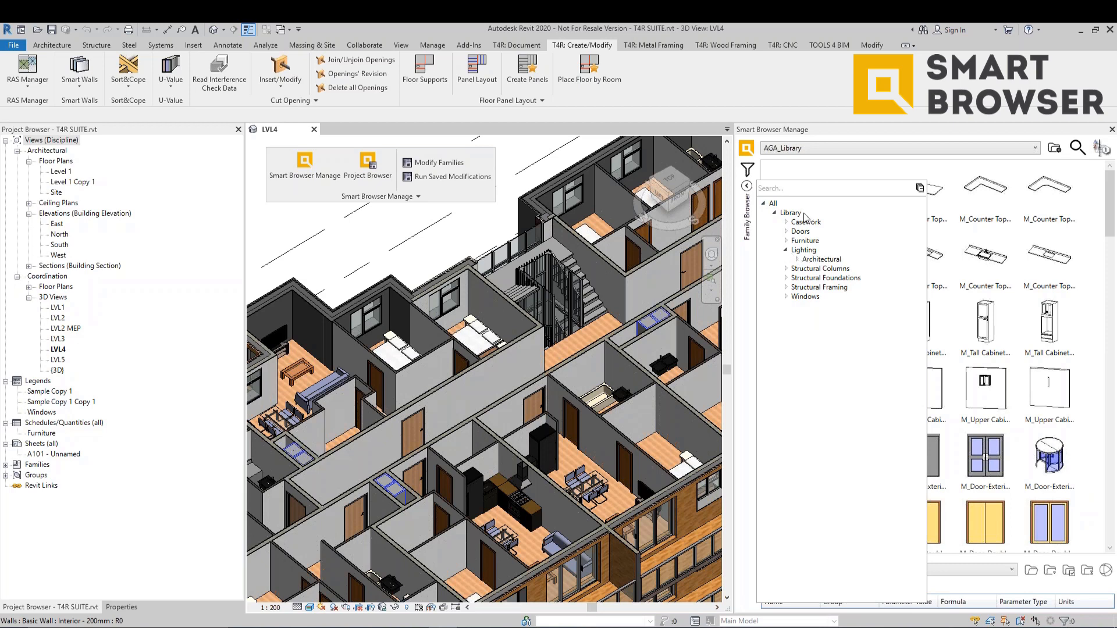
{"action": "left_click", "coordinate": [746, 186]}
{"action": "left_click", "coordinate": [746, 185]}
Step: Replace Folder with Category in the browser organization and place Category above Family Name
{"action": "left_click", "coordinate": [747, 169]}
{"action": "left_click", "coordinate": [504, 278]}
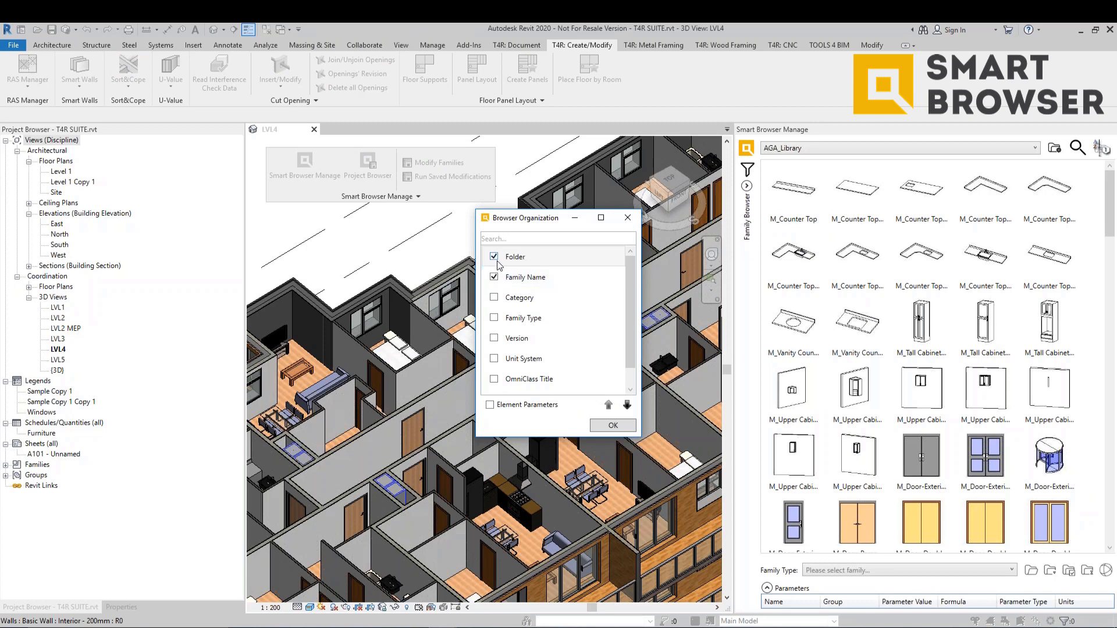
{"action": "left_click", "coordinate": [494, 258]}
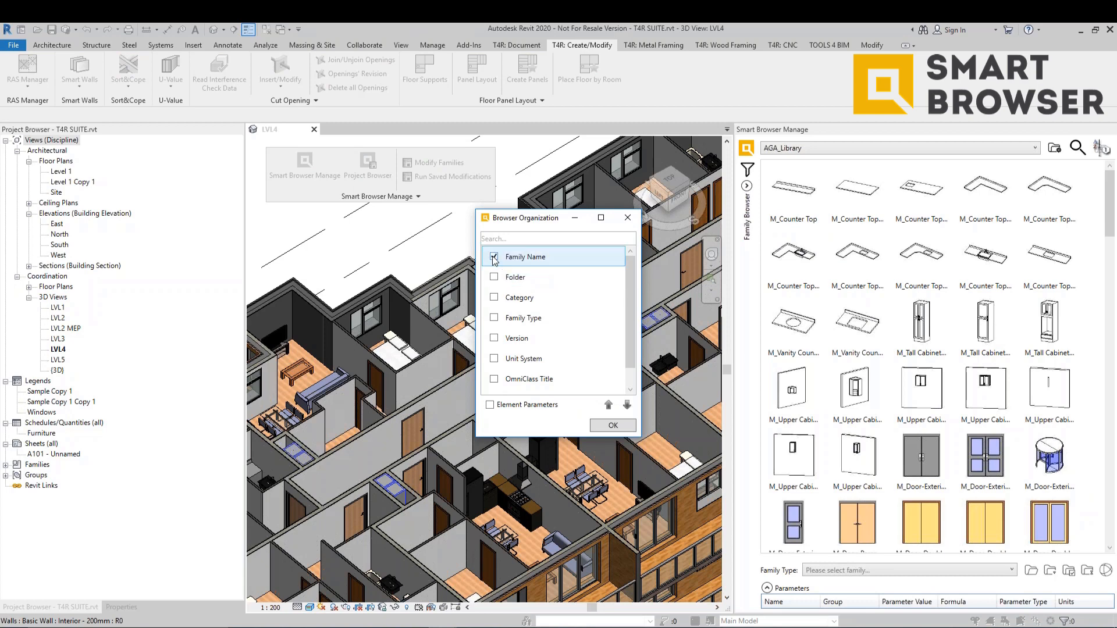
{"action": "left_click", "coordinate": [494, 298]}
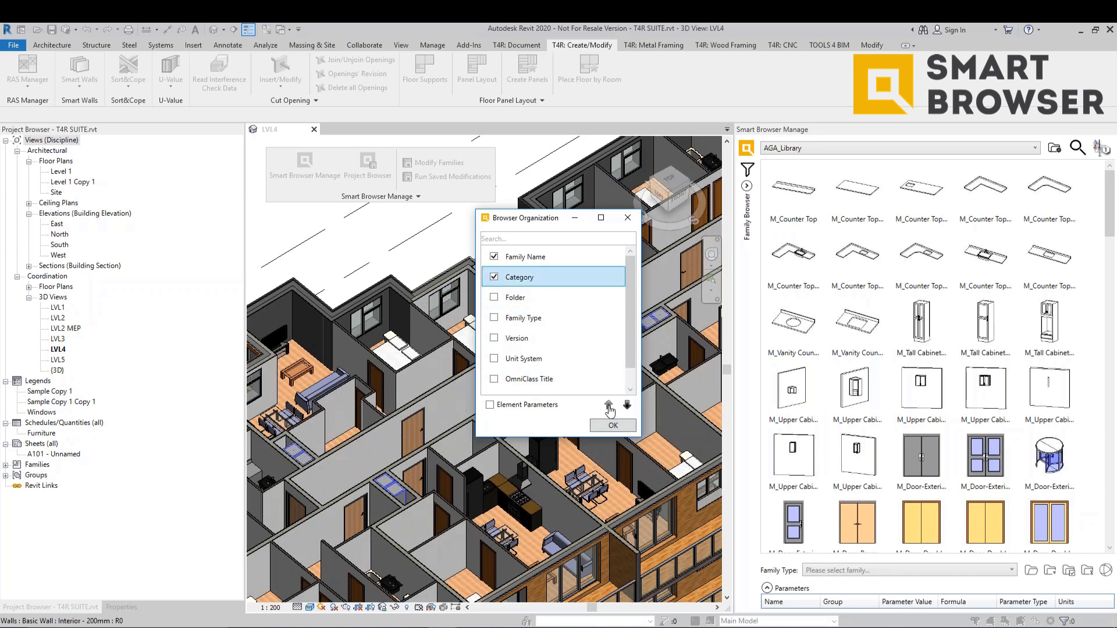
{"action": "left_click", "coordinate": [609, 407]}
Step: Add Host Type to the browser organization criteria
{"action": "left_click", "coordinate": [542, 319]}
{"action": "scroll", "coordinate": [559, 332], "scroll_direction": "down", "scroll_amount": 1}
{"action": "left_click", "coordinate": [526, 380]}
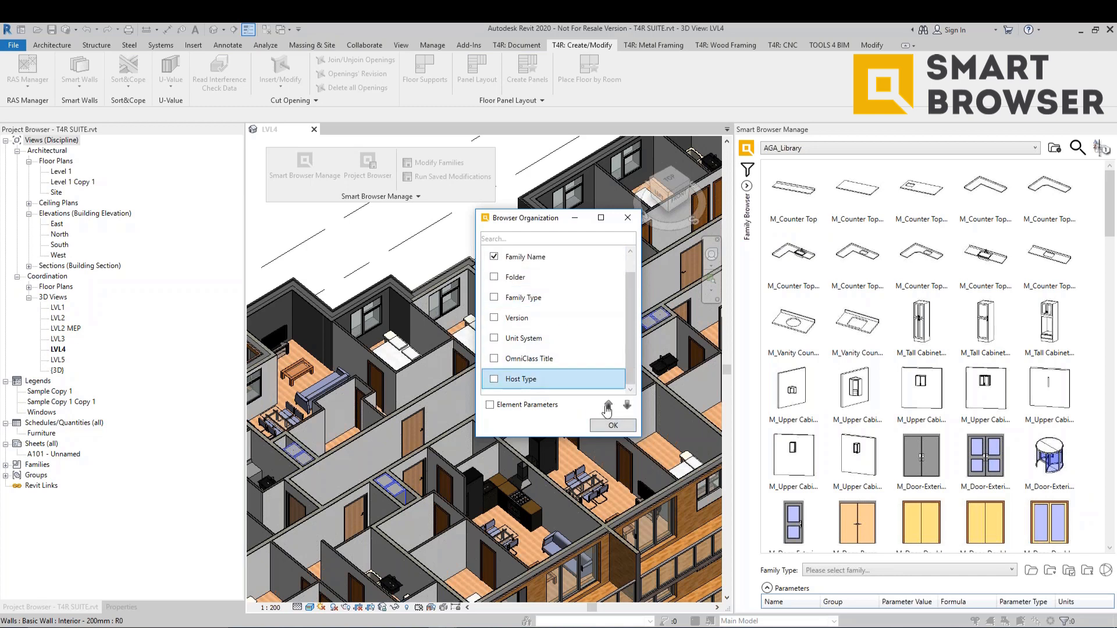
{"action": "left_click", "coordinate": [494, 379]}
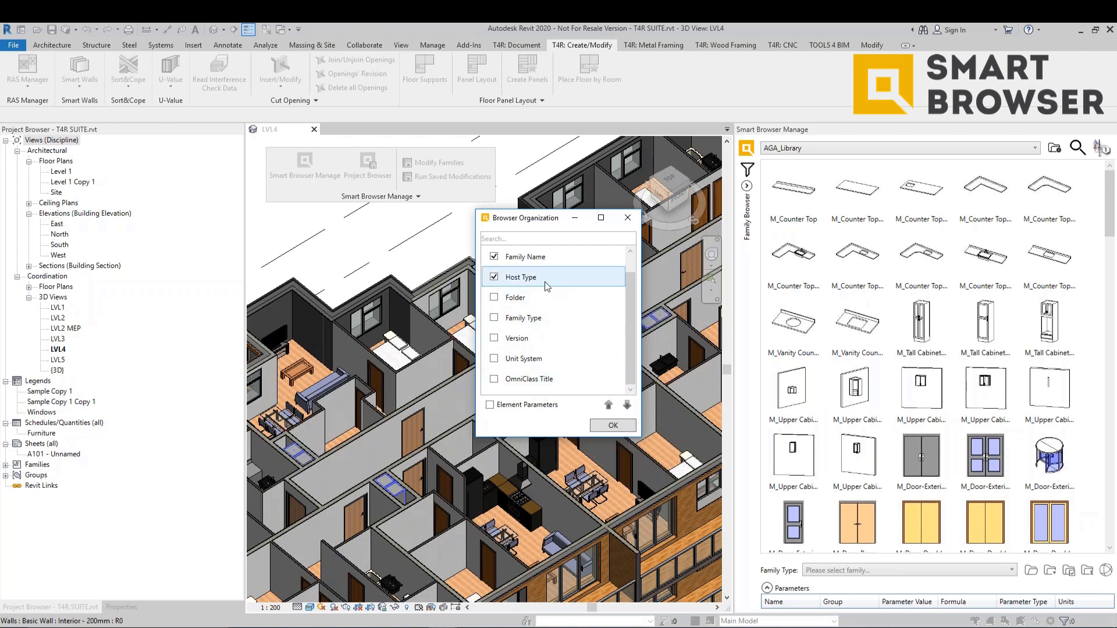
Step: Move Host Type above Family Name in the browser organization and apply the new order
{"action": "scroll", "coordinate": [545, 281], "scroll_direction": "up", "scroll_amount": 1}
{"action": "left_click", "coordinate": [608, 404]}
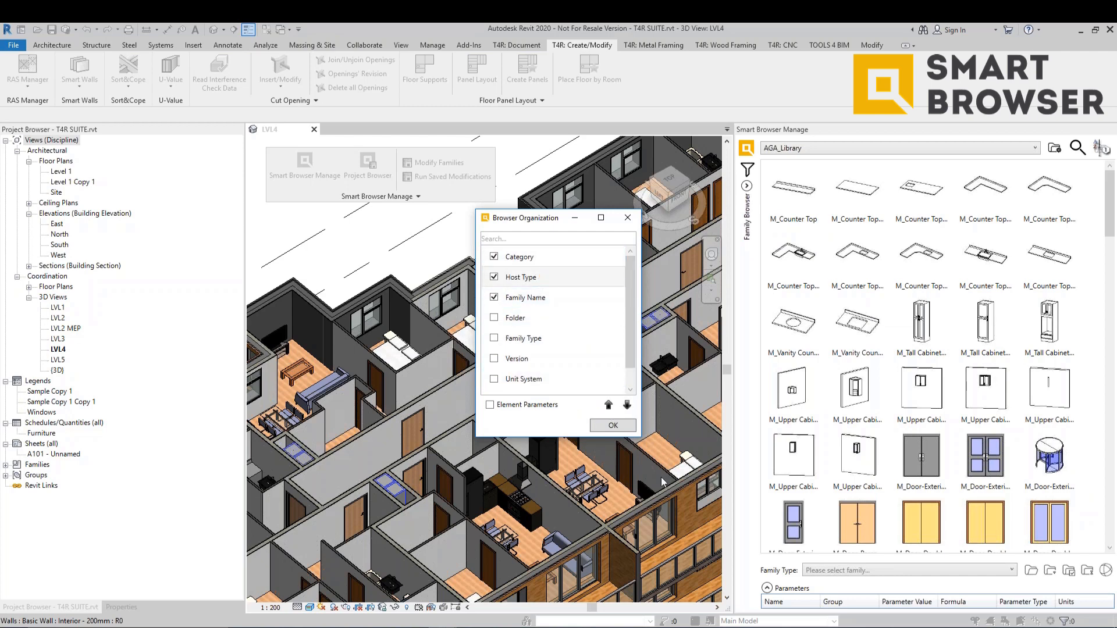
{"action": "left_click", "coordinate": [624, 429]}
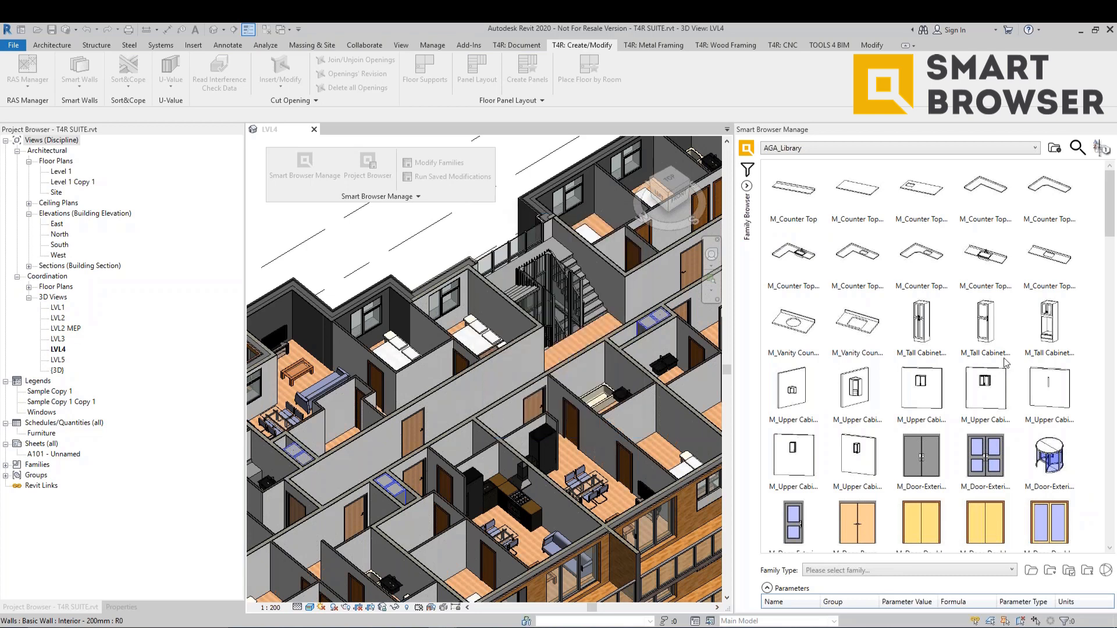
Step: Expand Lighting Fixtures in the family browser tree and open its Face Based, Point Based and Wall Based groups
{"action": "left_click", "coordinate": [747, 186]}
{"action": "left_click", "coordinate": [763, 203]}
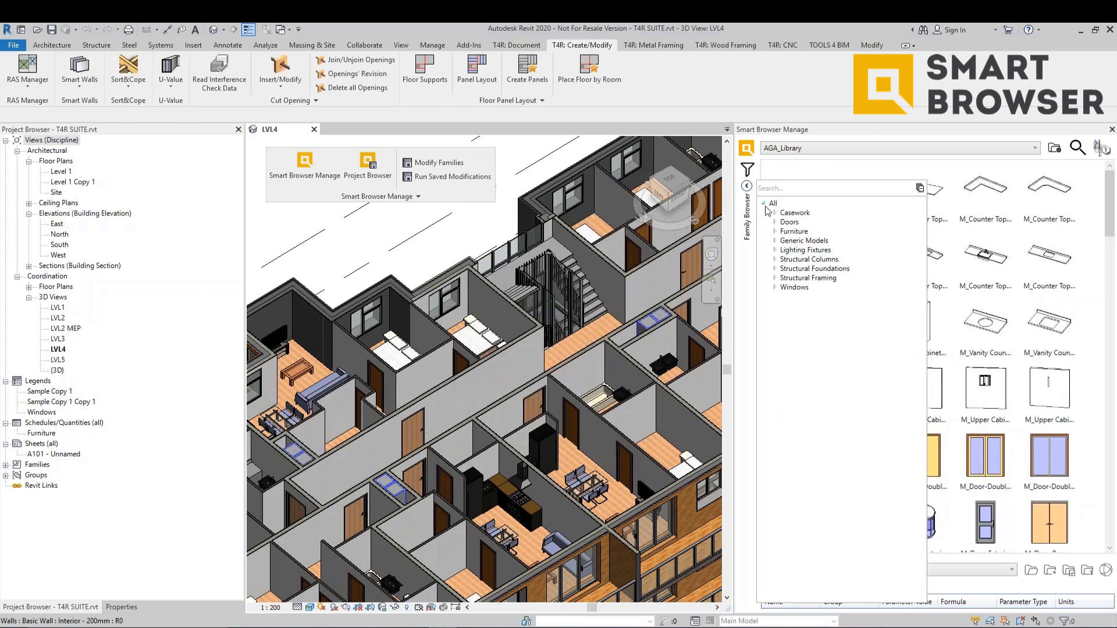
{"action": "left_click", "coordinate": [775, 250]}
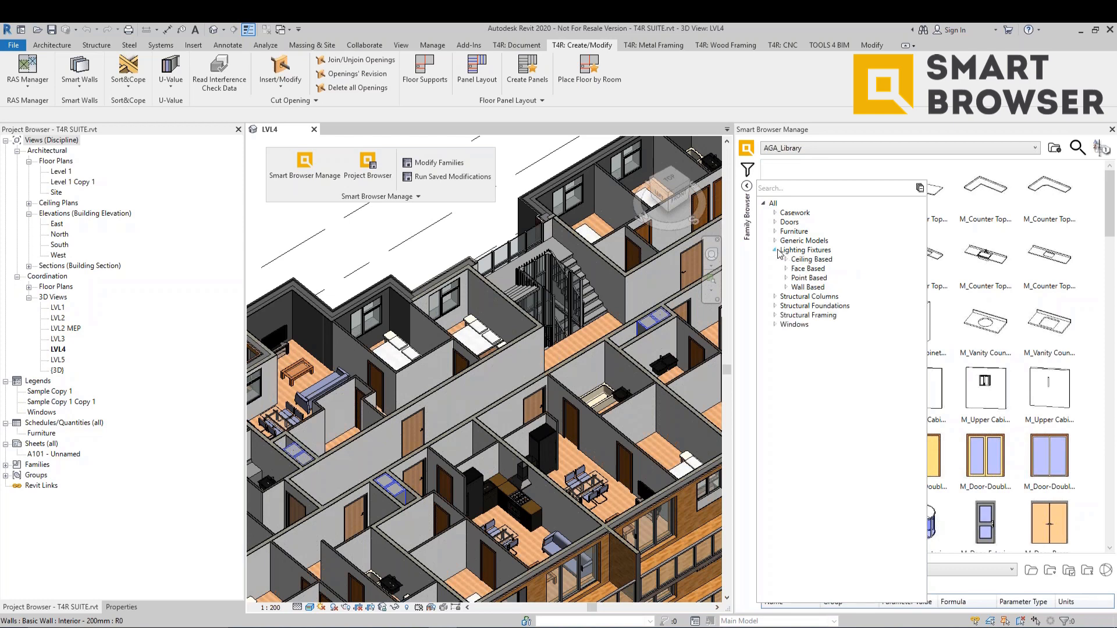
{"action": "left_click", "coordinate": [809, 269]}
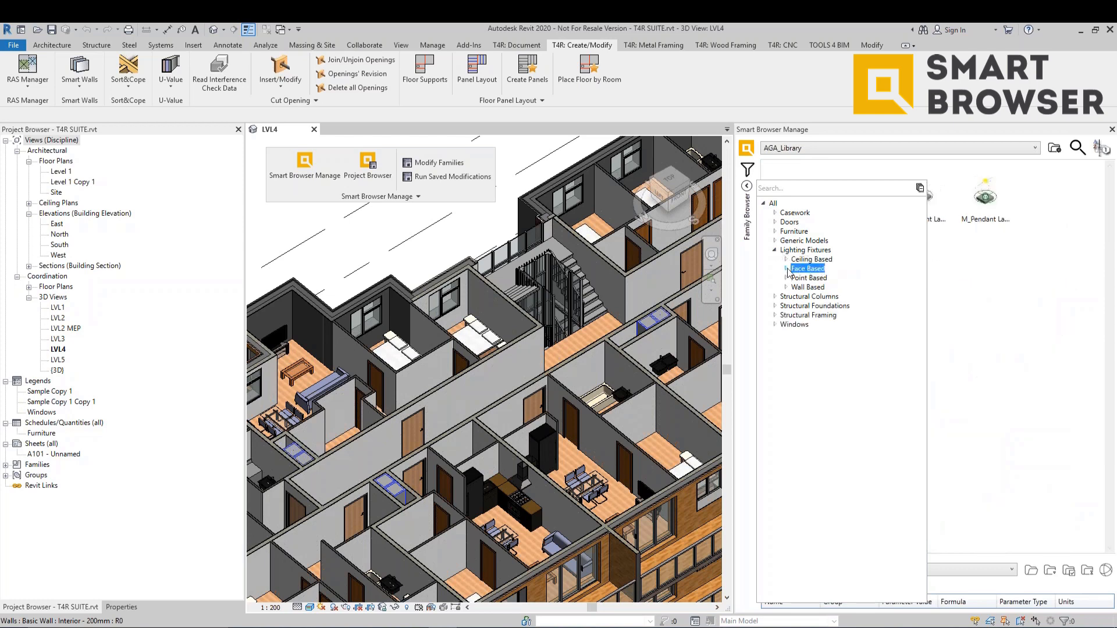
{"action": "left_click", "coordinate": [786, 269]}
{"action": "left_click", "coordinate": [785, 315]}
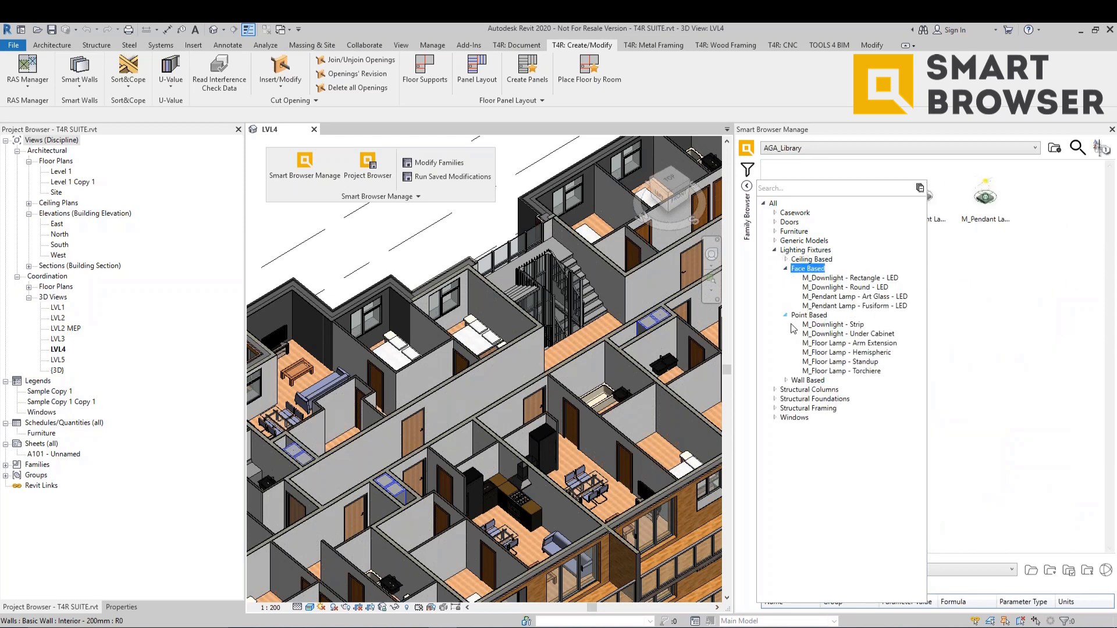
{"action": "left_click", "coordinate": [786, 380]}
Step: View the M_Floor Lamp - Standup and M_Floor Lamp - Hemispheric families and the Ceiling Based lighting fixtures, and collapse the tree
{"action": "left_click", "coordinate": [833, 362]}
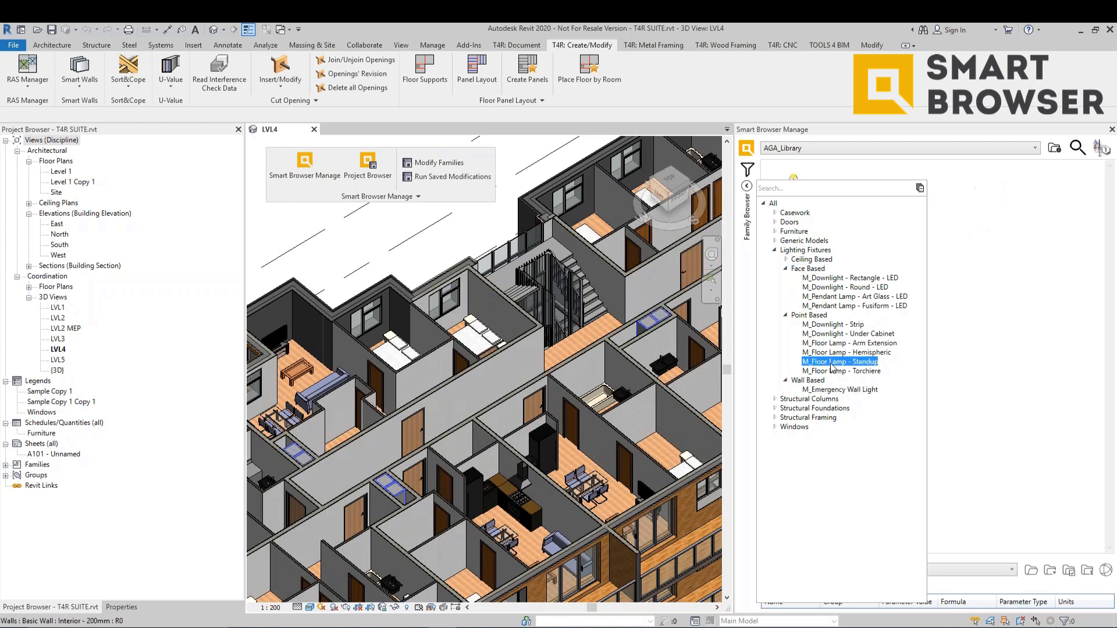
{"action": "left_click", "coordinate": [838, 352]}
{"action": "left_click", "coordinate": [813, 260]}
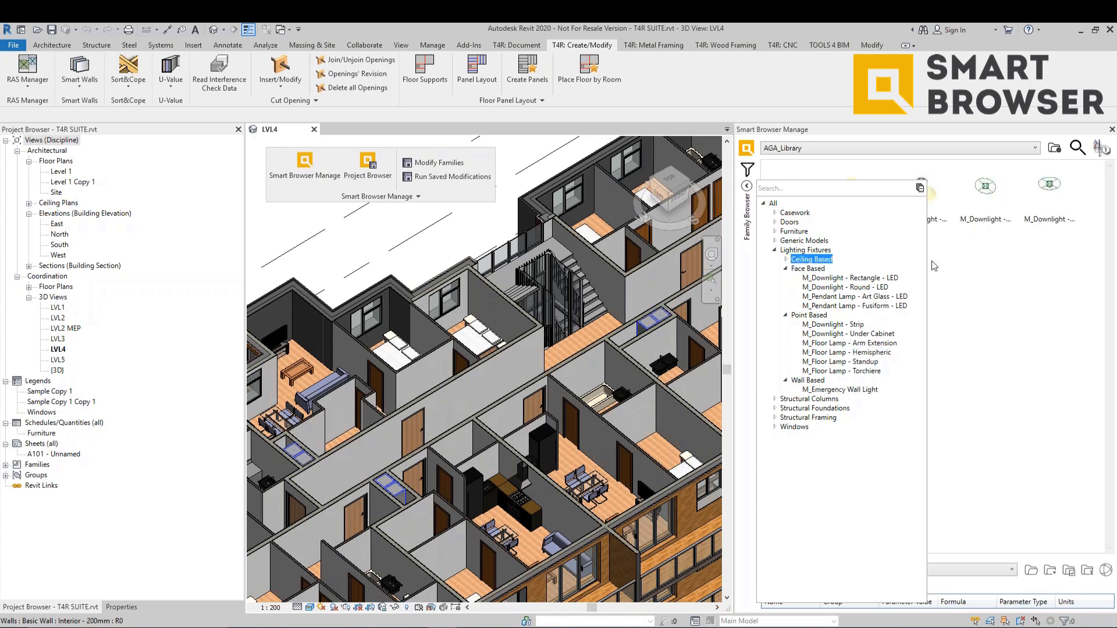
{"action": "left_click", "coordinate": [746, 185]}
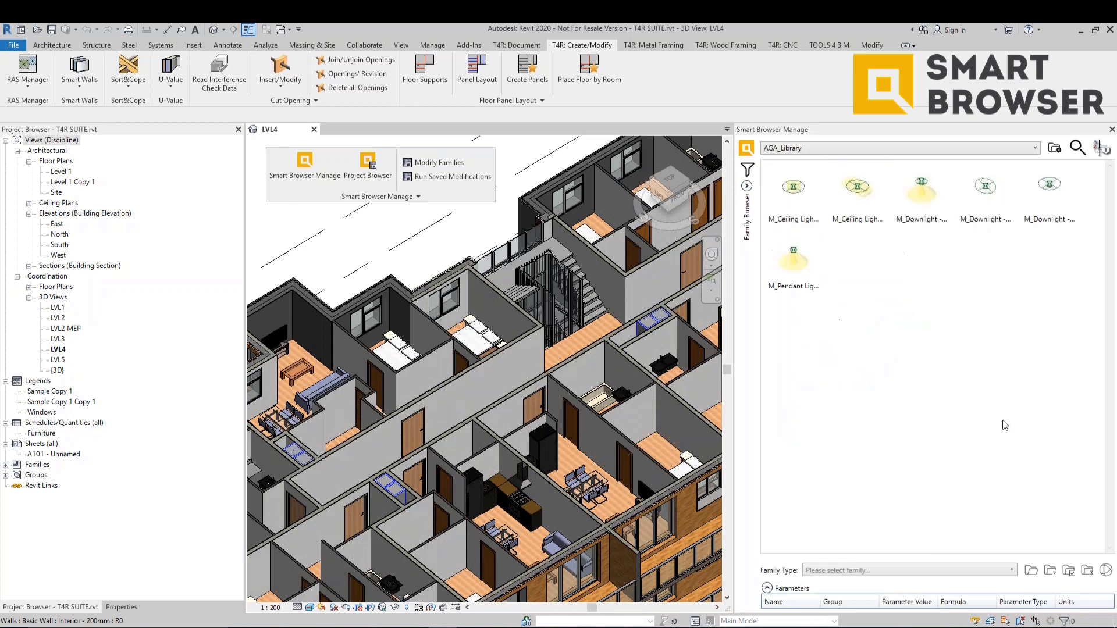
Step: Include Element Parameters in the Browser Organization criteria, enlarge the dialog and look through the available parameters
{"action": "left_click", "coordinate": [747, 170]}
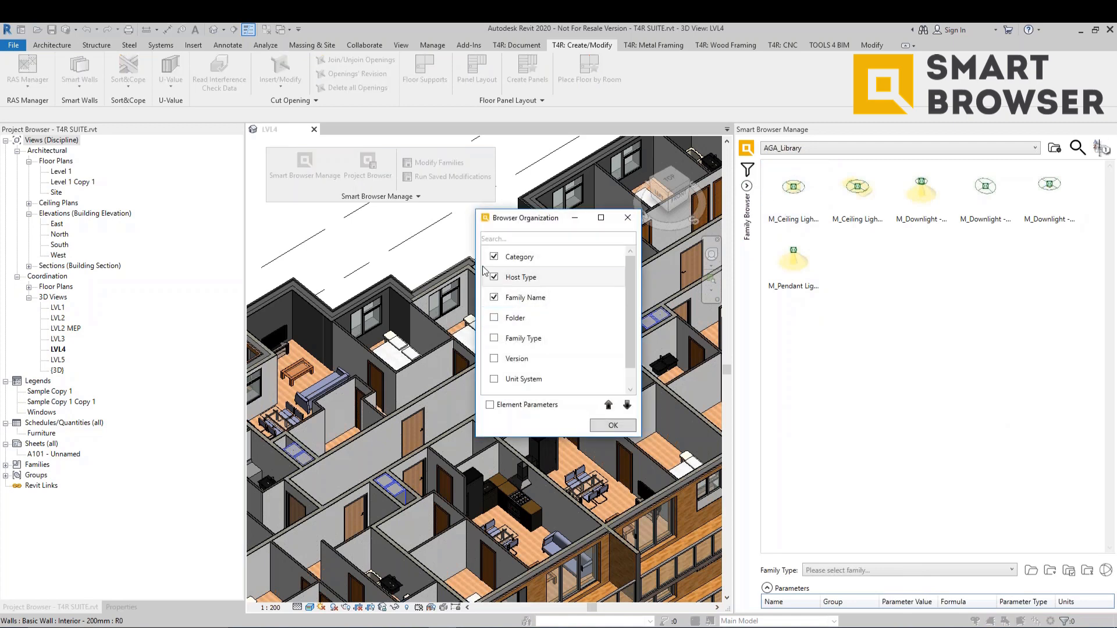
{"action": "left_click_drag", "start_coordinate": [543, 446], "coordinate": [532, 559]}
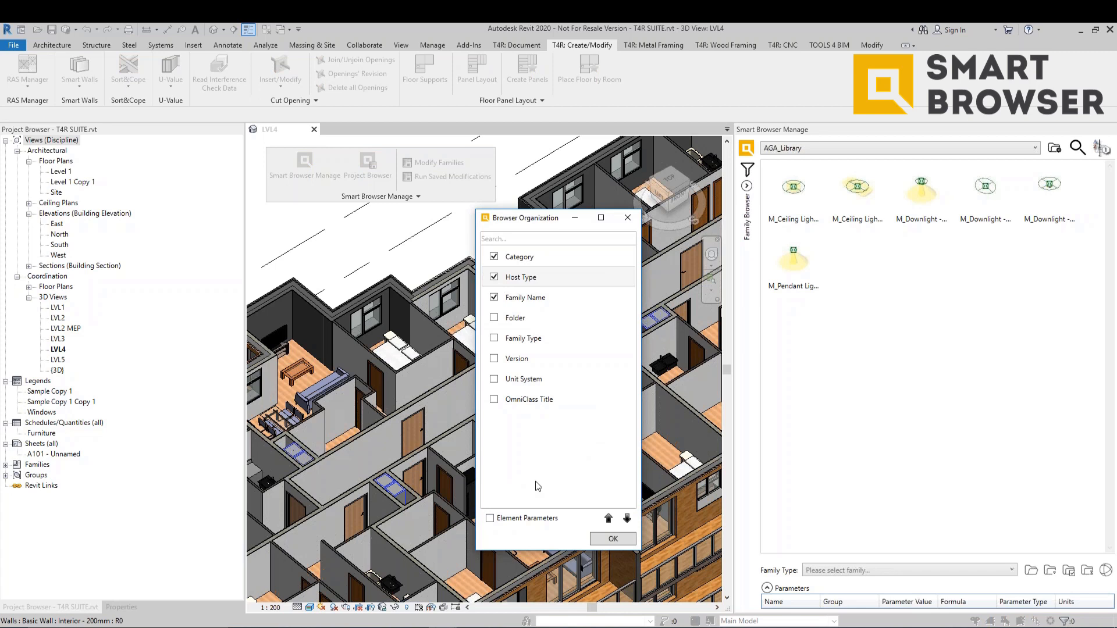
{"action": "left_click", "coordinate": [490, 517]}
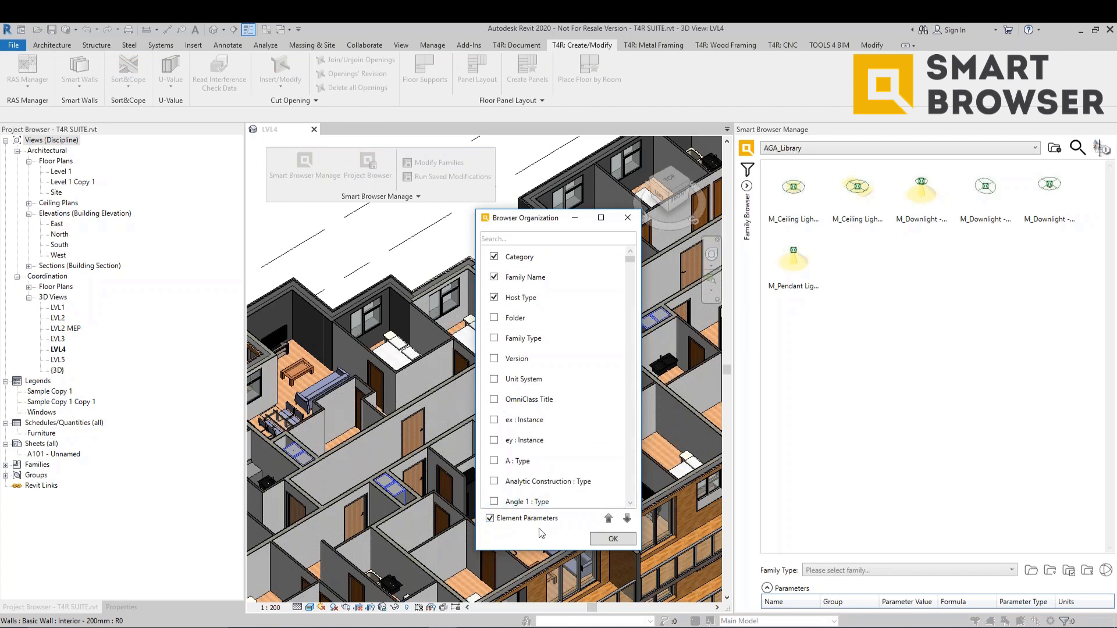
{"action": "left_click_drag", "start_coordinate": [635, 260], "coordinate": [635, 277]}
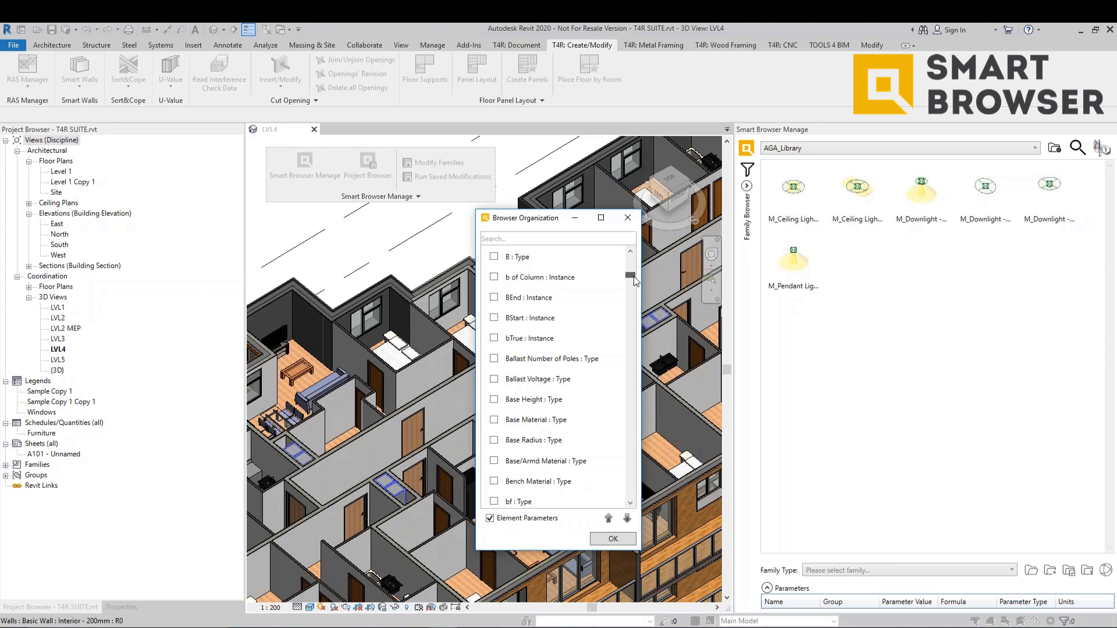
{"action": "mouse_move", "coordinate": [633, 277]}
{"action": "left_mouse_down"}
{"action": "mouse_move", "coordinate": [634, 482]}
{"action": "mouse_move", "coordinate": [632, 260]}
{"action": "left_mouse_up"}
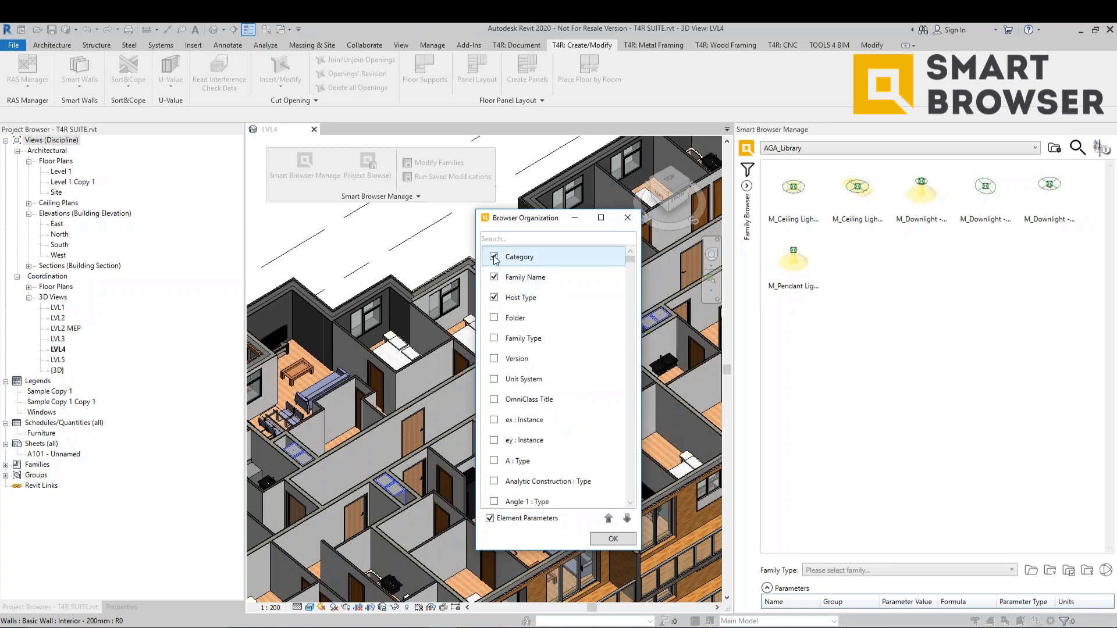
Step: Replace Host Type with Family Type in the browser organization, excluding Element Parameters, and apply the criteria
{"action": "left_click", "coordinate": [494, 298]}
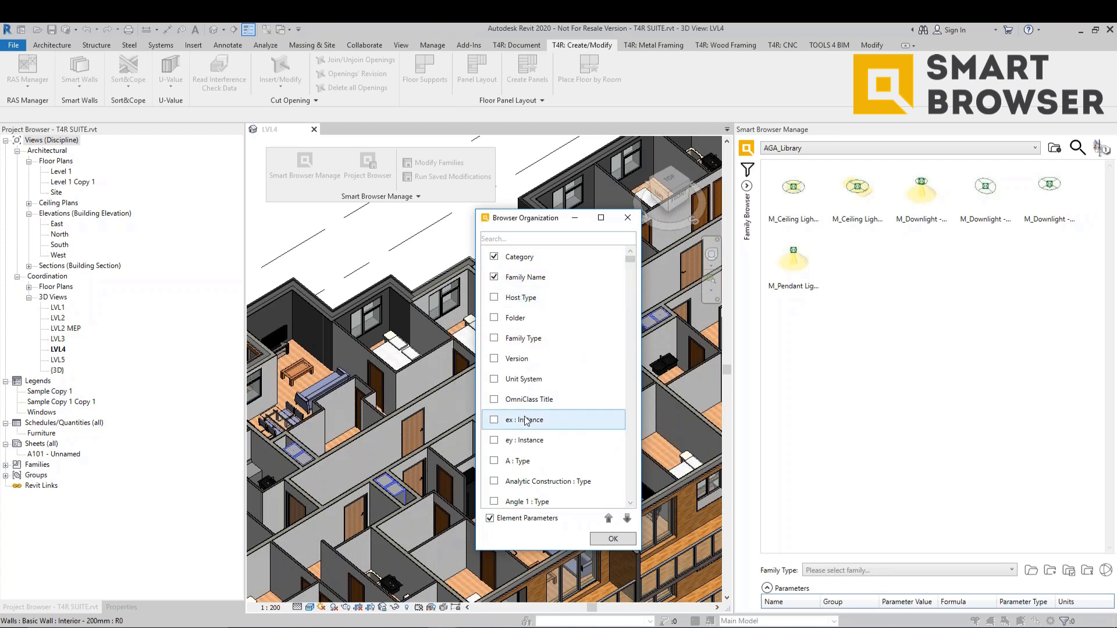
{"action": "scroll", "coordinate": [581, 378], "scroll_direction": "down", "scroll_amount": 5}
{"action": "scroll", "coordinate": [588, 401], "scroll_direction": "up", "scroll_amount": 5}
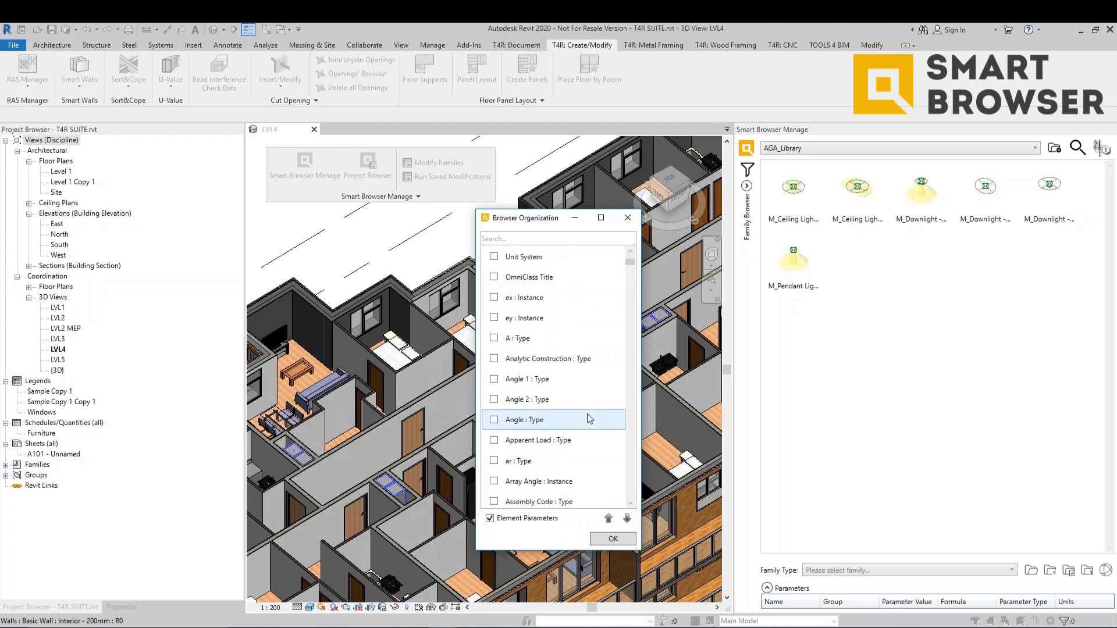
{"action": "left_click", "coordinate": [491, 518]}
{"action": "left_click", "coordinate": [494, 317]}
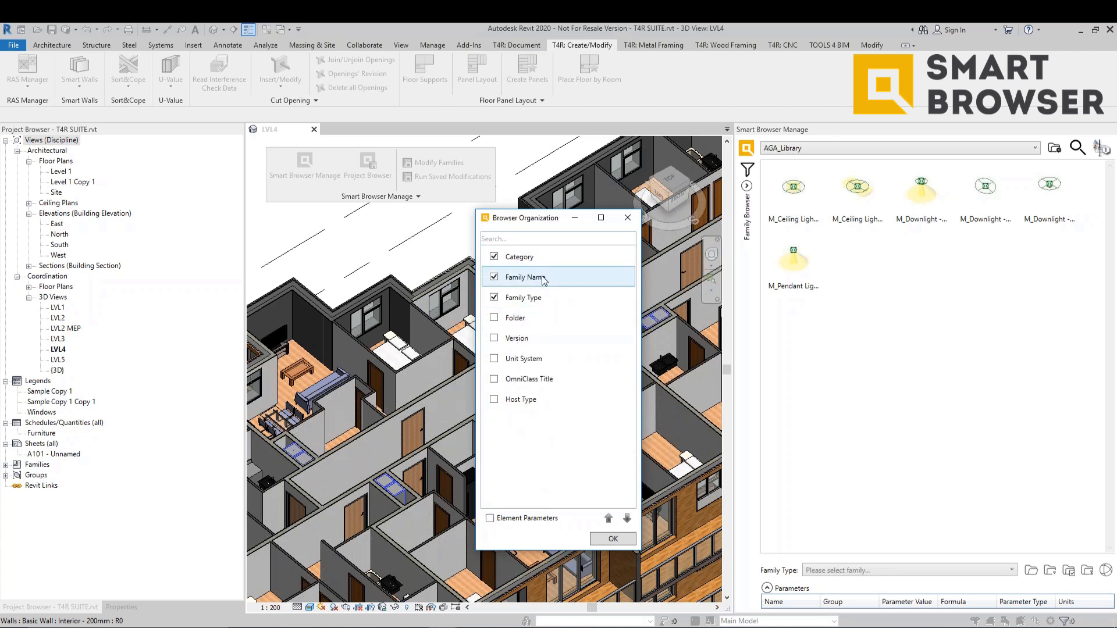
{"action": "left_click", "coordinate": [613, 540]}
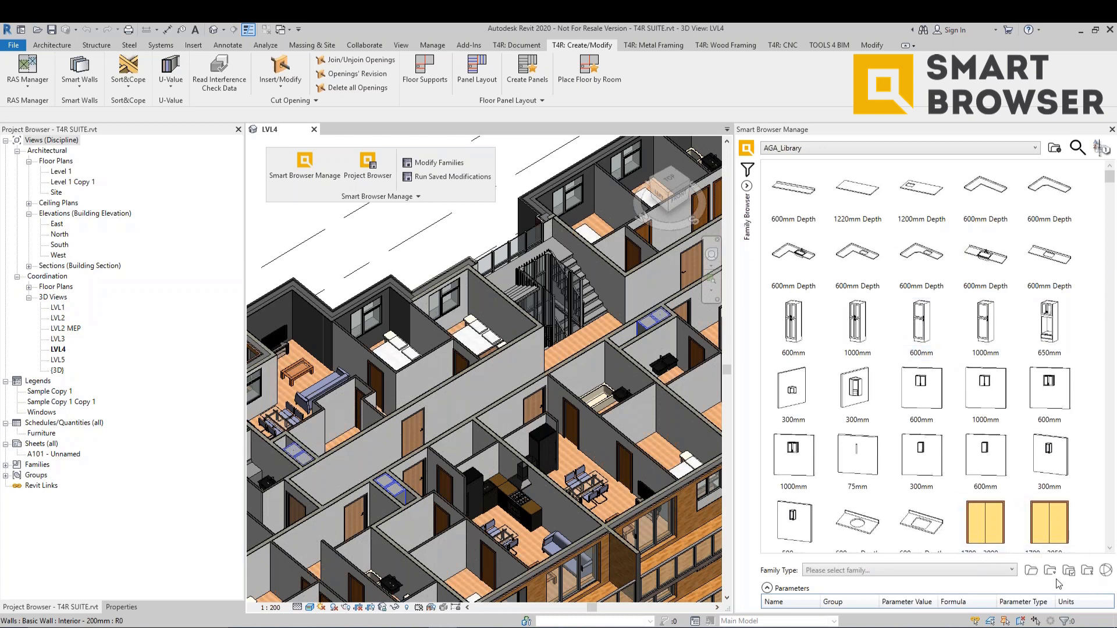
Step: View the parameters of the 1000mm tall cabinet type and the 1800 x 2100mm and 1700 x 2000mm glazed double door types
{"action": "left_click", "coordinate": [864, 326]}
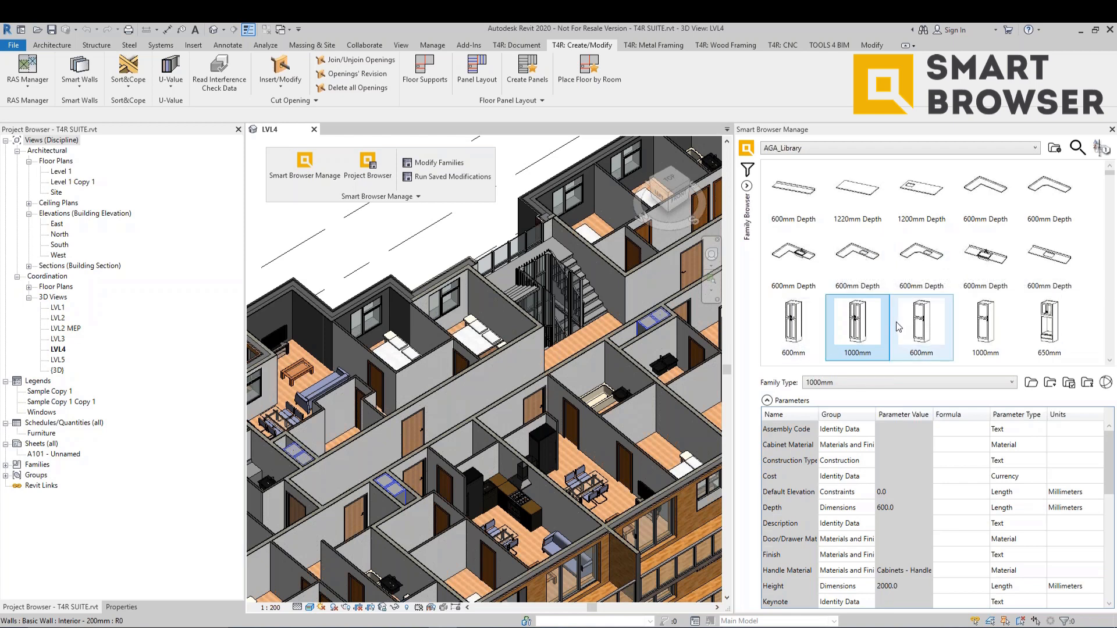
{"action": "scroll", "coordinate": [855, 314], "scroll_direction": "down", "scroll_amount": 5}
{"action": "left_click", "coordinate": [857, 233]}
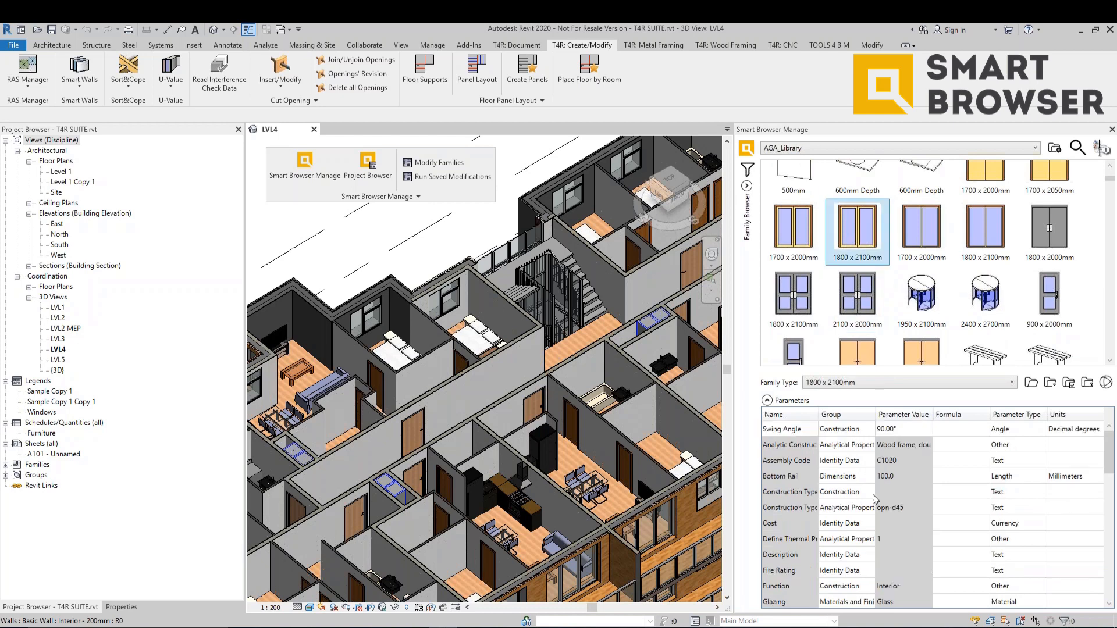
{"action": "left_click", "coordinate": [874, 384]}
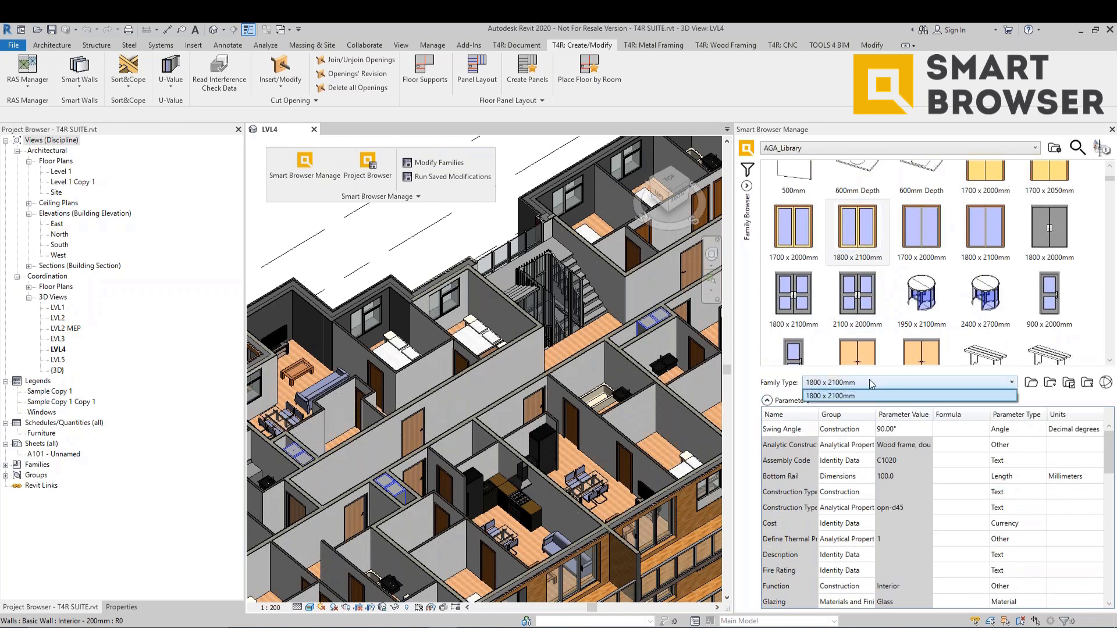
{"action": "left_click", "coordinate": [908, 243]}
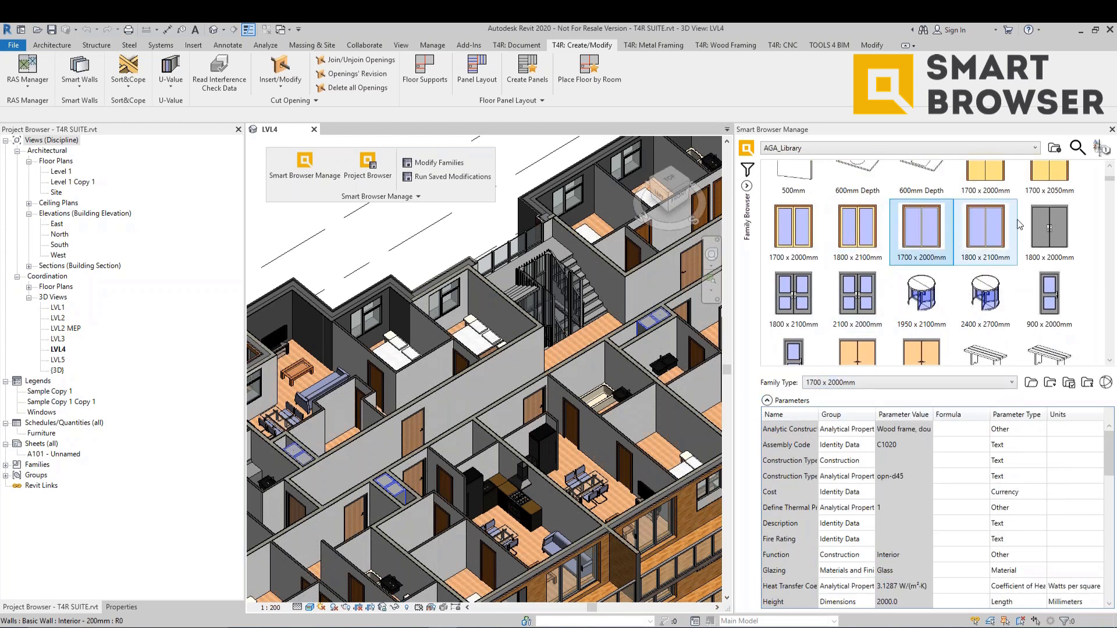
Step: Expand the All node in the family browser tree to view the family categories
{"action": "left_click", "coordinate": [747, 186]}
{"action": "left_click", "coordinate": [746, 185]}
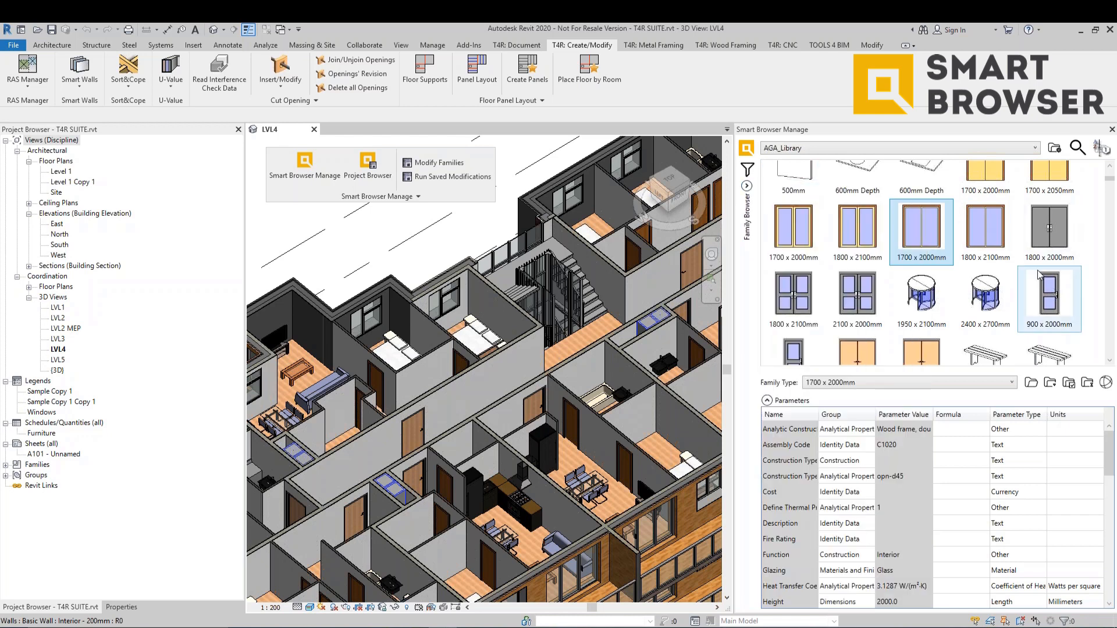
{"action": "left_click", "coordinate": [747, 185]}
{"action": "left_click", "coordinate": [764, 203]}
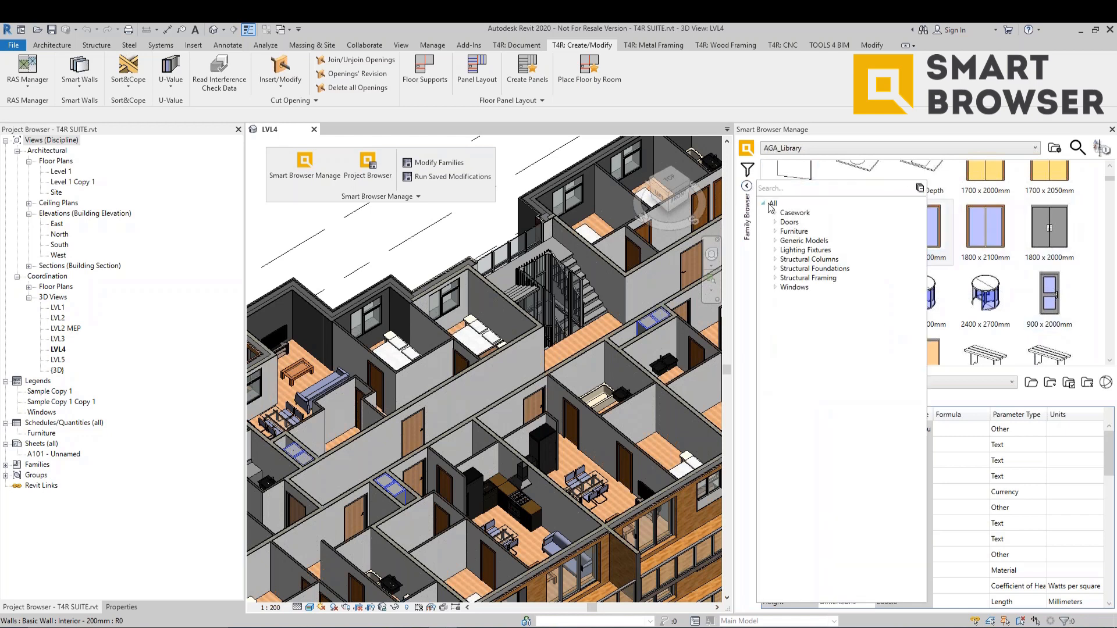
Step: Remove Family Type from the browser organization criteria and apply the change
{"action": "left_click", "coordinate": [747, 169]}
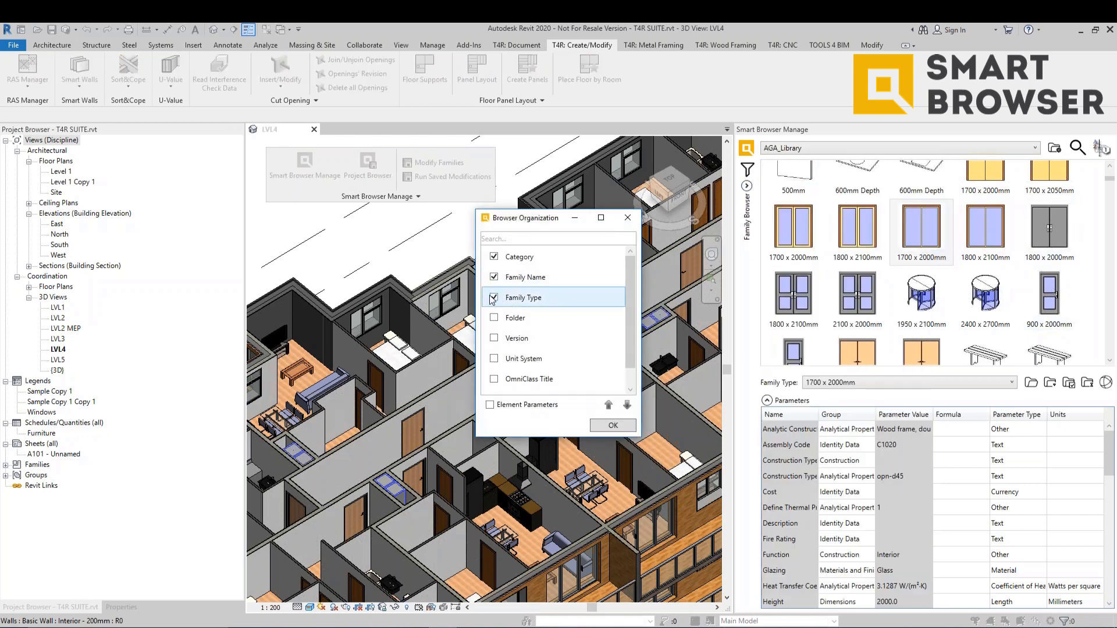
{"action": "left_click", "coordinate": [613, 425]}
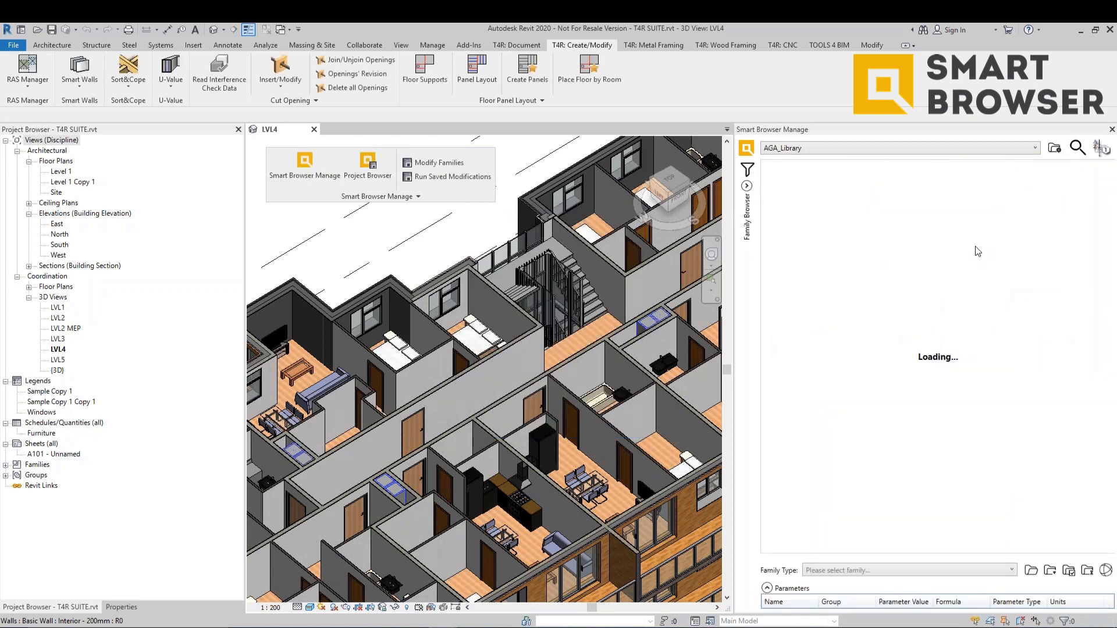
Step: Place the 1700 x 2000mm double door with two glass panels from the library in the corridor wall of the LVL4 view
{"action": "scroll", "coordinate": [916, 416], "scroll_direction": "up", "scroll_amount": 10}
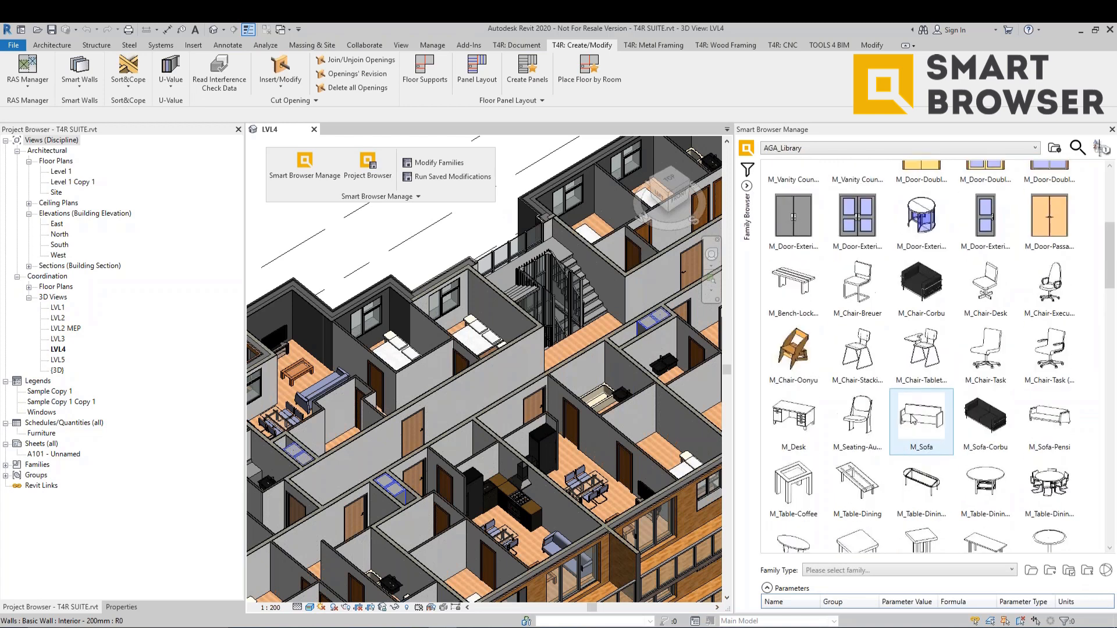
{"action": "left_click", "coordinate": [991, 401]}
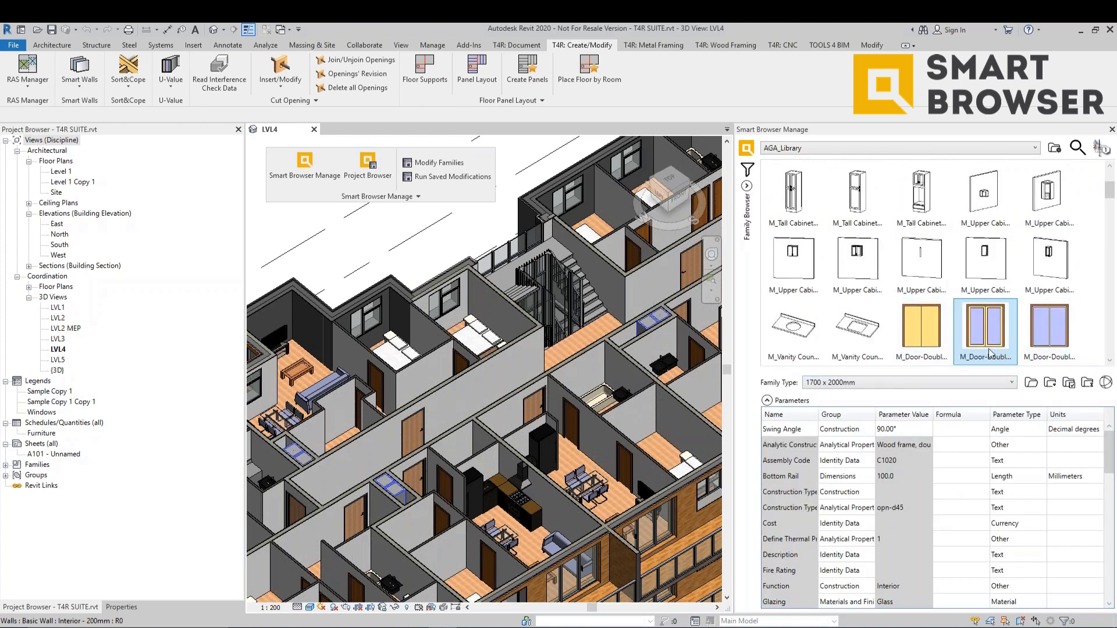
{"action": "left_click_drag", "start_coordinate": [986, 315], "coordinate": [463, 424]}
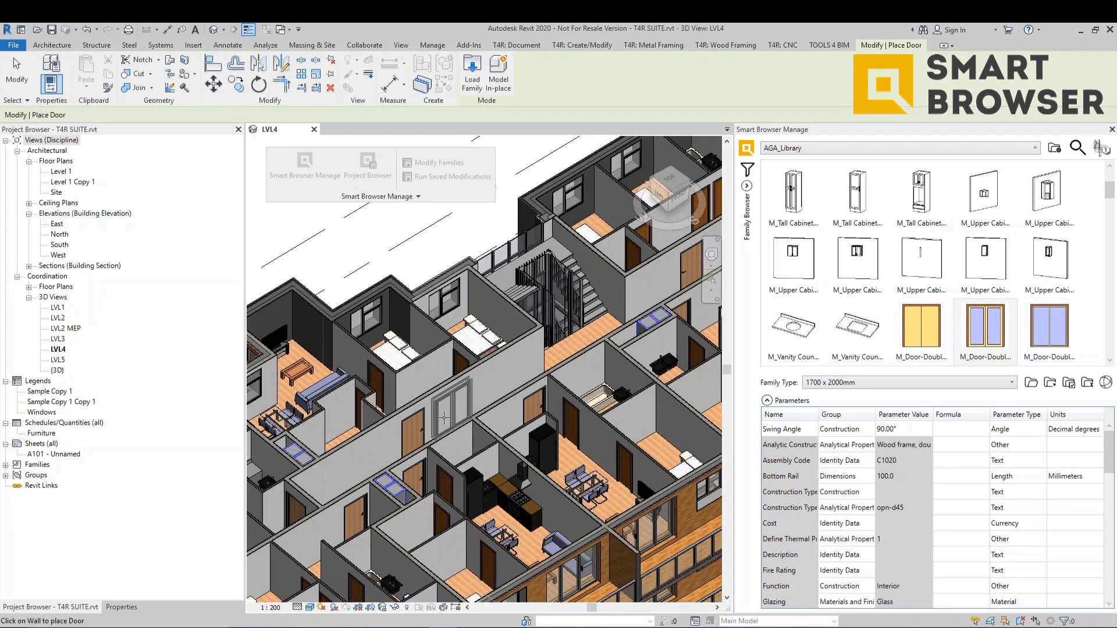
{"action": "left_click", "coordinate": [444, 417]}
{"action": "scroll", "coordinate": [444, 417], "scroll_direction": "up", "scroll_amount": 3}
{"action": "key", "text": "Escape"}
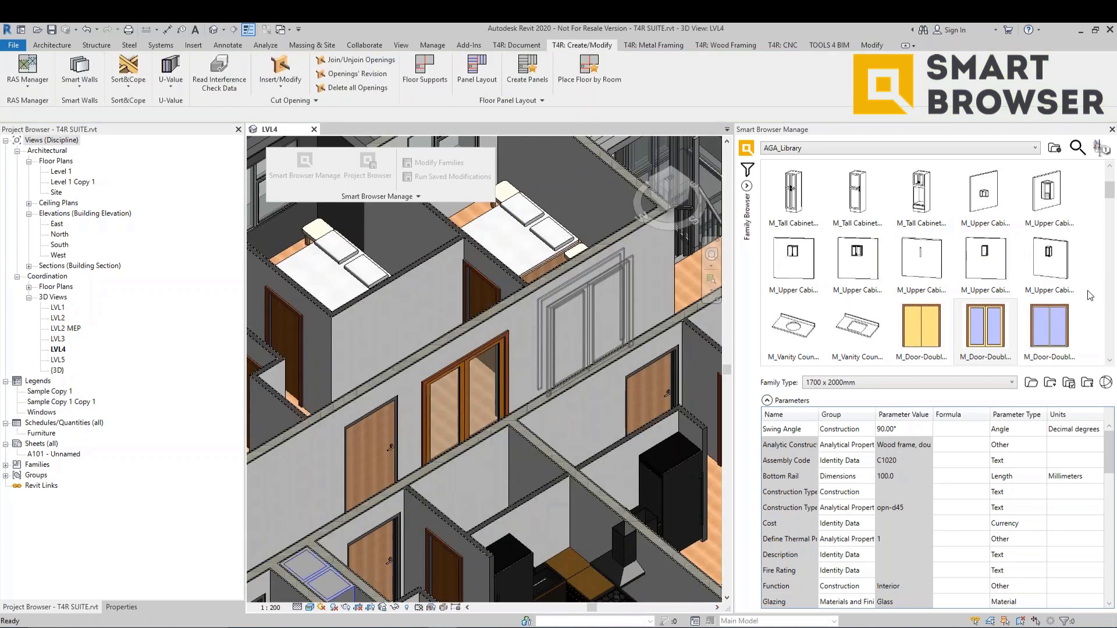
Step: Check the available types of the placed double door family and select the neighbouring fully glazed double door family
{"action": "left_click", "coordinate": [835, 383]}
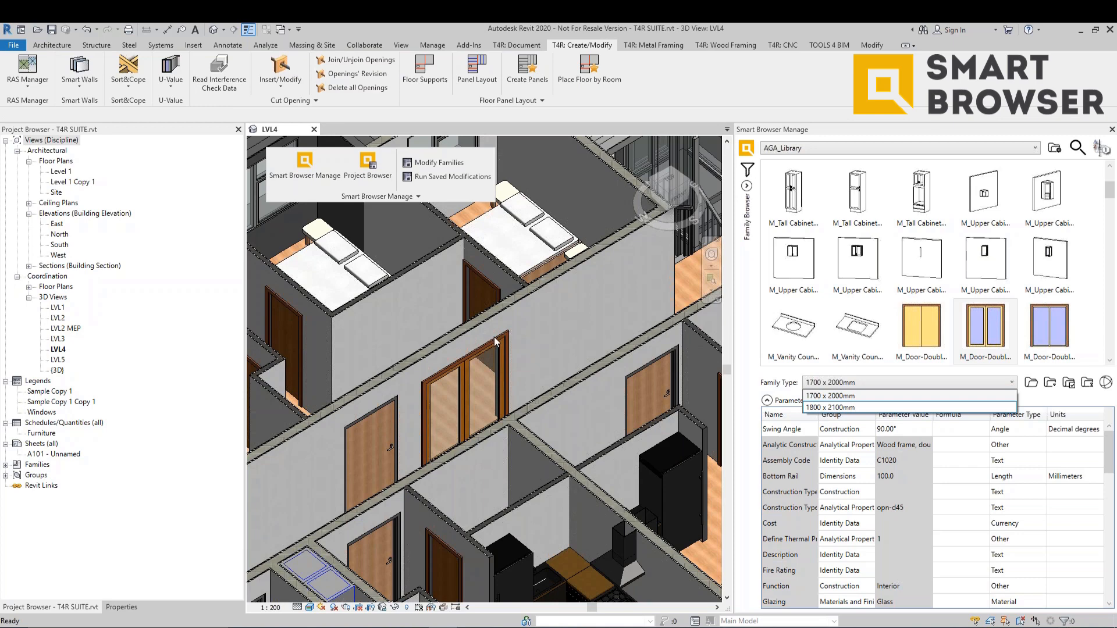
{"action": "left_click", "coordinate": [1018, 328]}
{"action": "left_click", "coordinate": [1006, 331]}
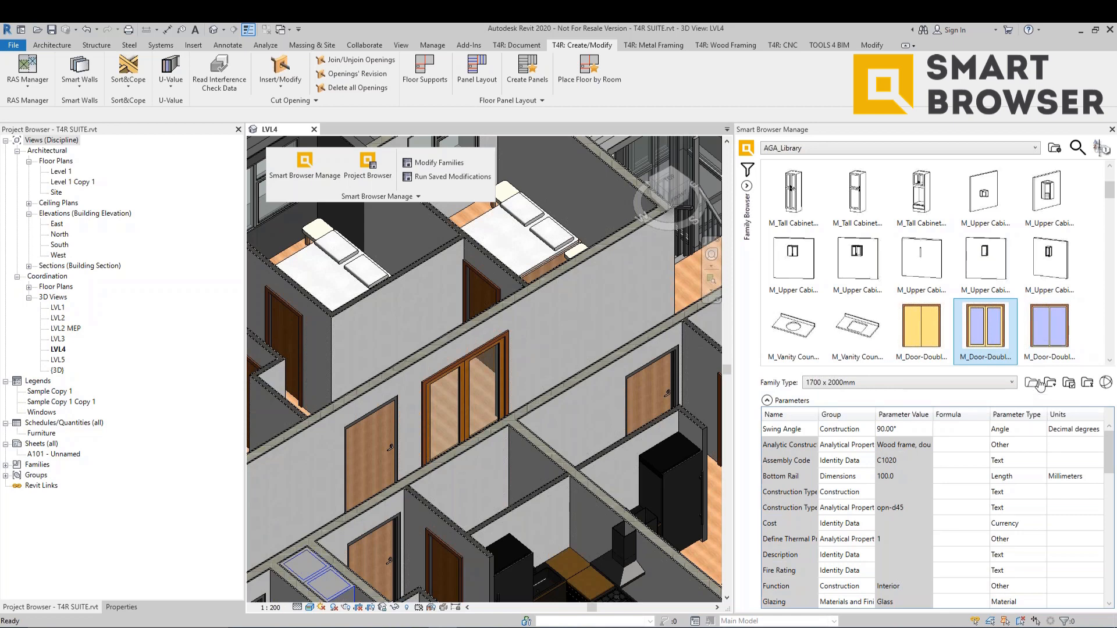
{"action": "left_click", "coordinate": [1057, 325]}
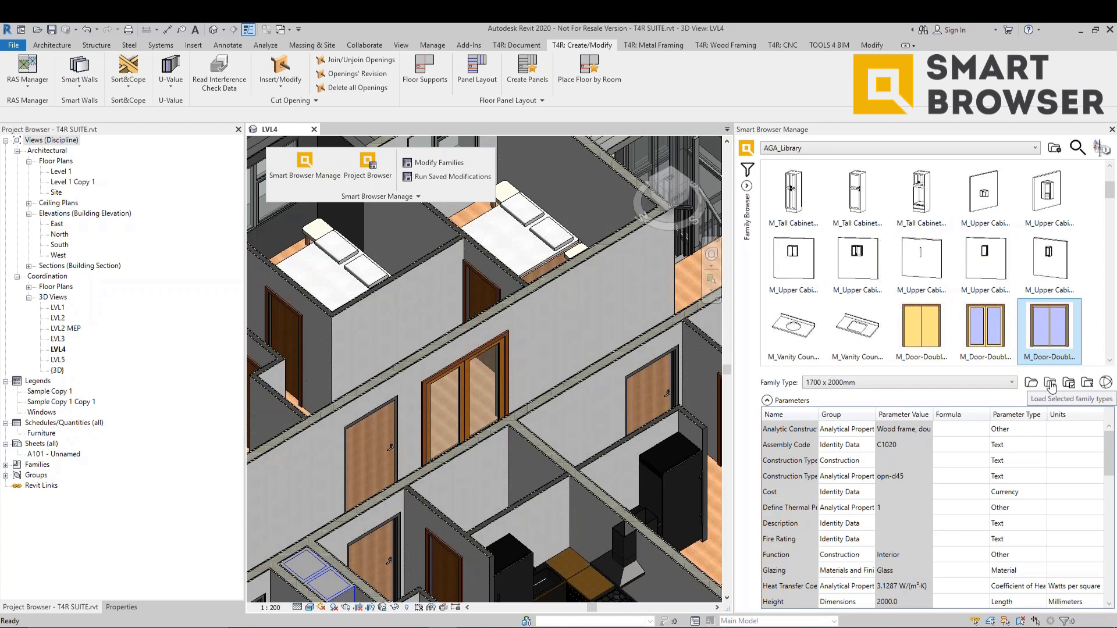
{"action": "scroll", "coordinate": [1002, 299], "scroll_direction": "down", "scroll_amount": 1}
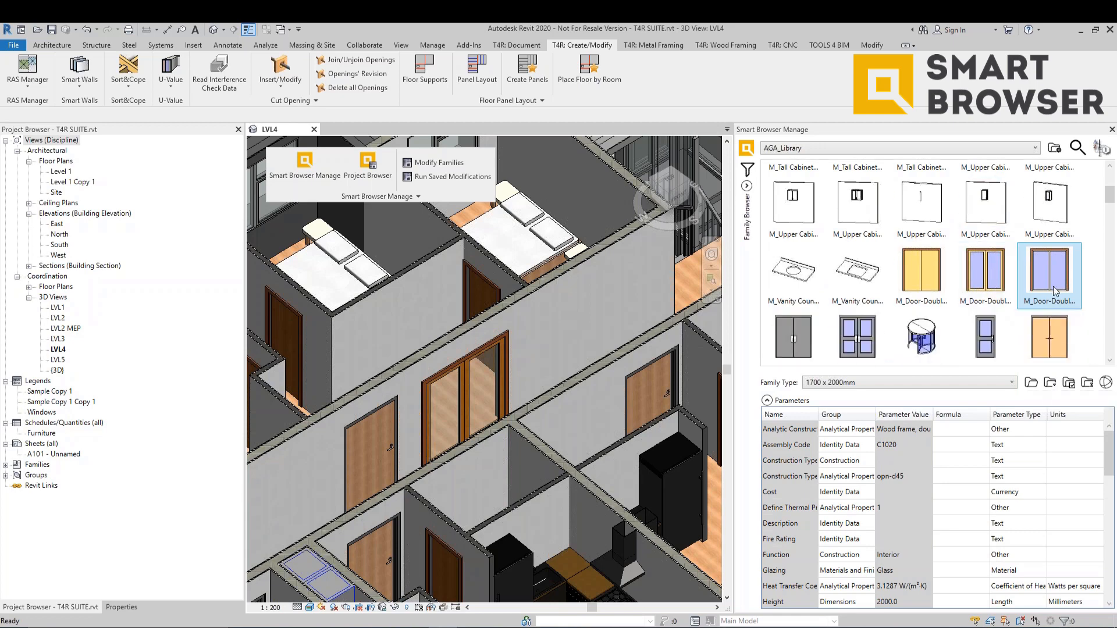
Step: Add Family Type to the browser organization criteria and apply the change
{"action": "left_click", "coordinate": [747, 186]}
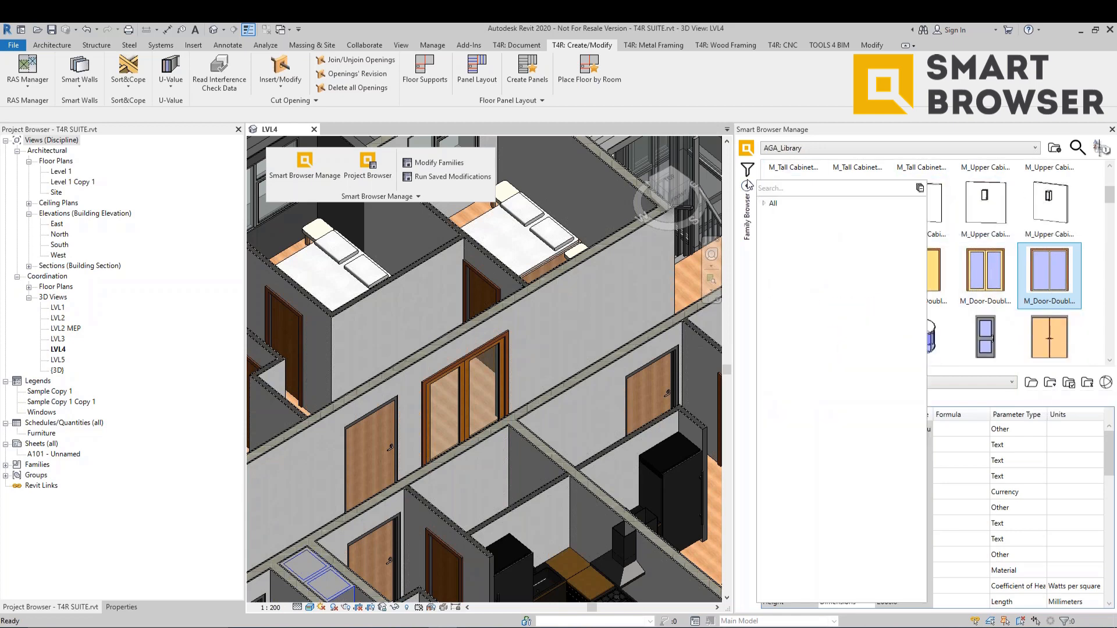
{"action": "left_click", "coordinate": [748, 186]}
{"action": "left_click", "coordinate": [747, 186]}
{"action": "left_click", "coordinate": [747, 186]}
{"action": "left_click", "coordinate": [746, 169]}
{"action": "left_click", "coordinate": [494, 297]}
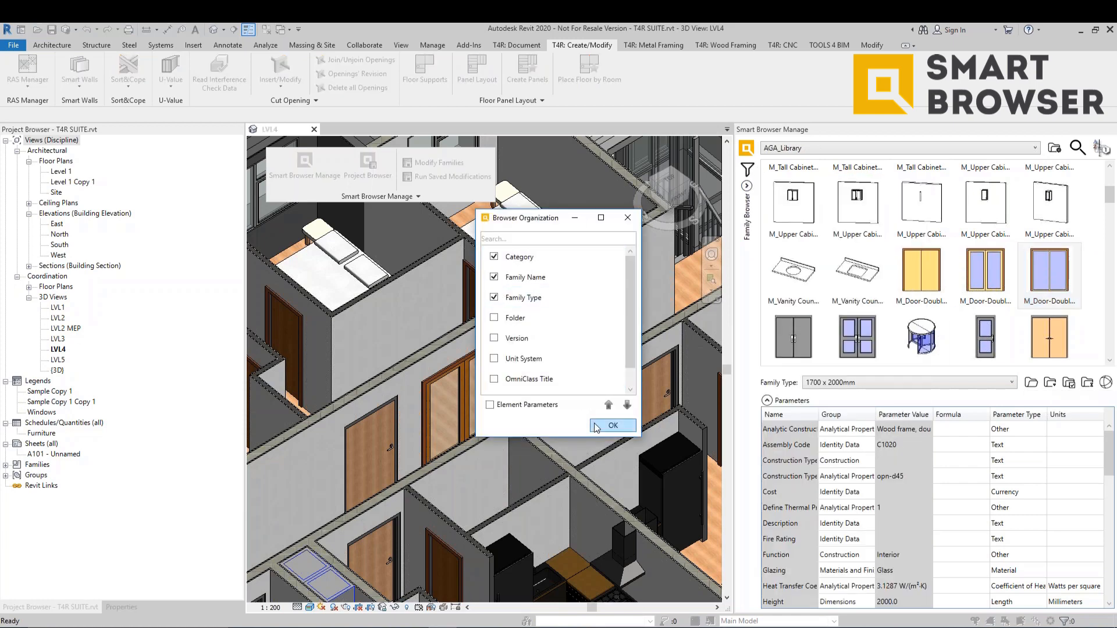
{"action": "left_click", "coordinate": [612, 423]}
Step: Check the reorganized family browser tree and collapse all its nodes
{"action": "left_click", "coordinate": [747, 186]}
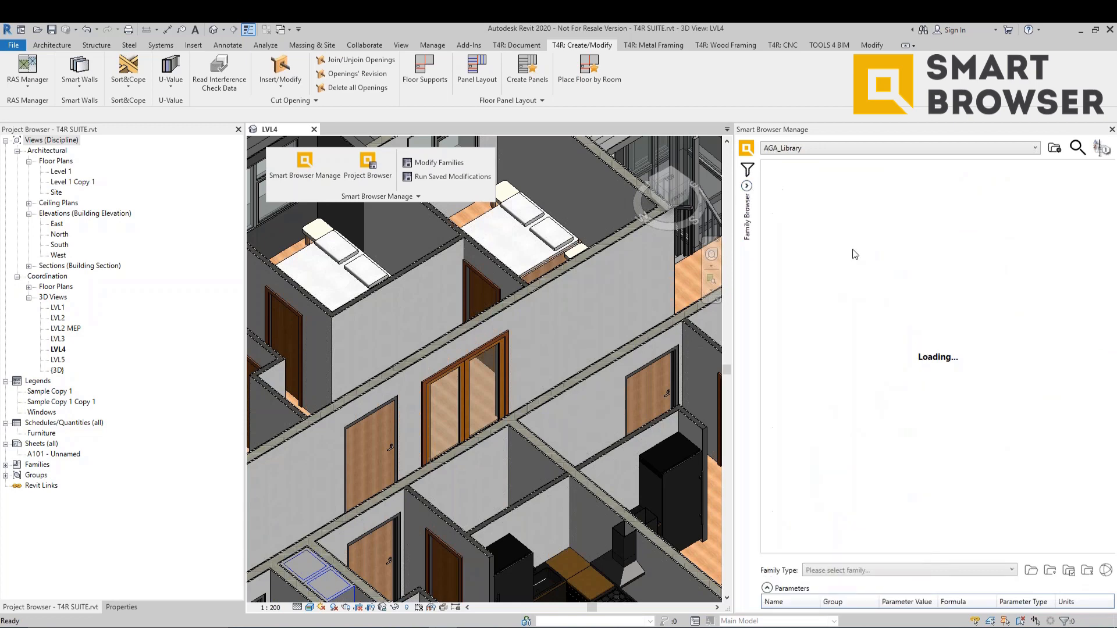
{"action": "left_click", "coordinate": [746, 186]}
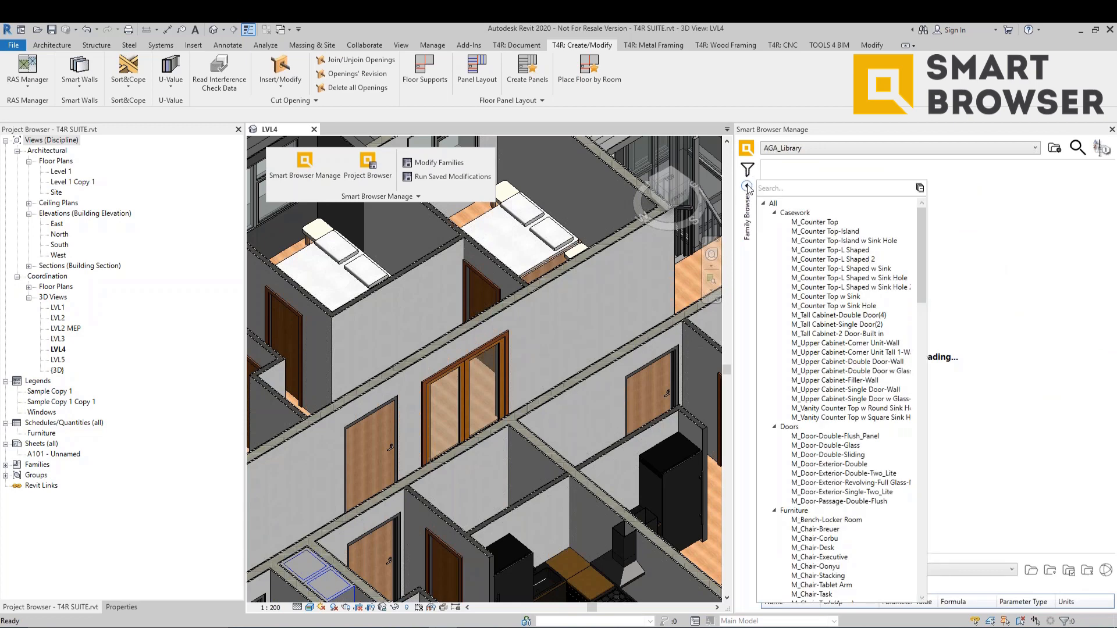
{"action": "left_click", "coordinate": [919, 188]}
{"action": "left_click", "coordinate": [920, 189]}
{"action": "left_click", "coordinate": [838, 250]}
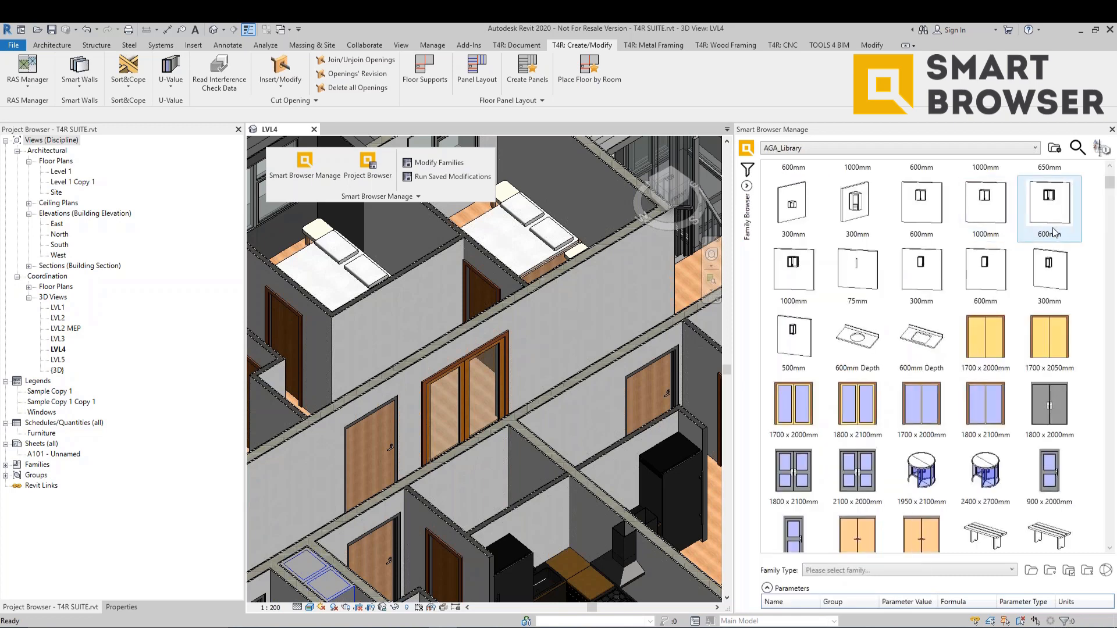
{"action": "mouse_move", "coordinate": [746, 192]}
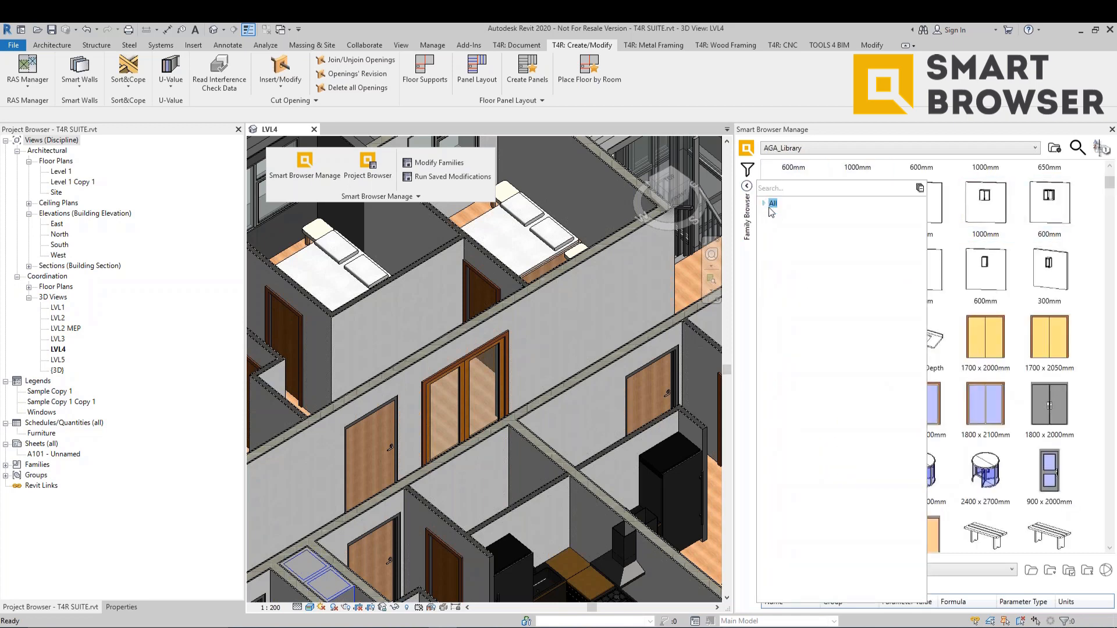
{"action": "left_click", "coordinate": [764, 204]}
{"action": "left_click", "coordinate": [920, 188]}
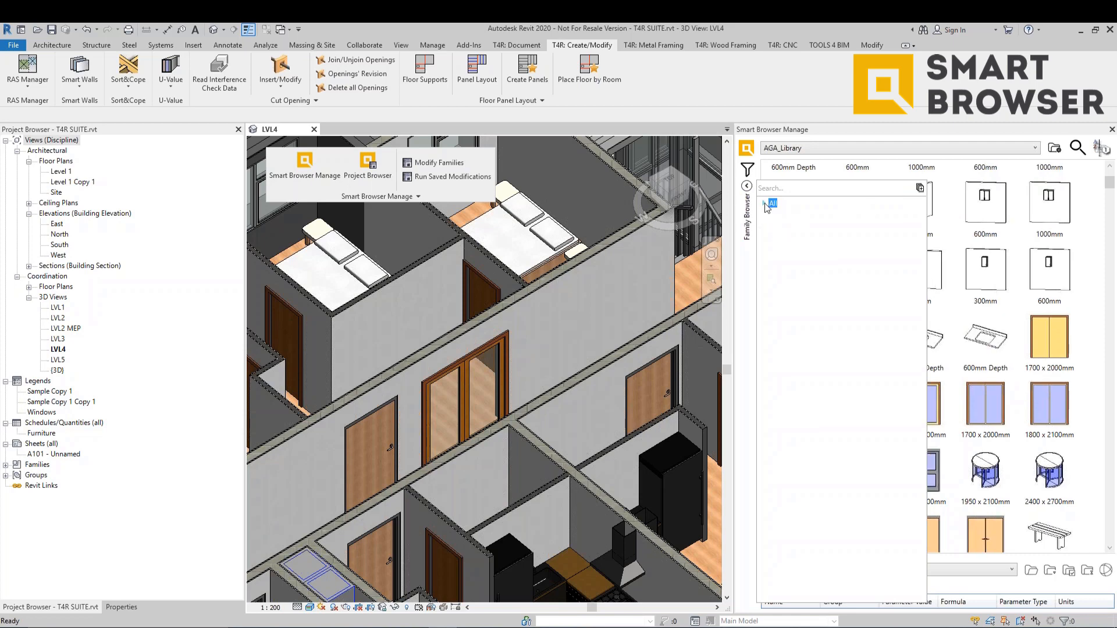
Step: Expand Doors in the family tree and filter to the 1700 x 2000mm M_Door-Double-Glass and the 1950 x 2100mm and 2400 x 2700mm revolving door types
{"action": "left_click", "coordinate": [765, 203]}
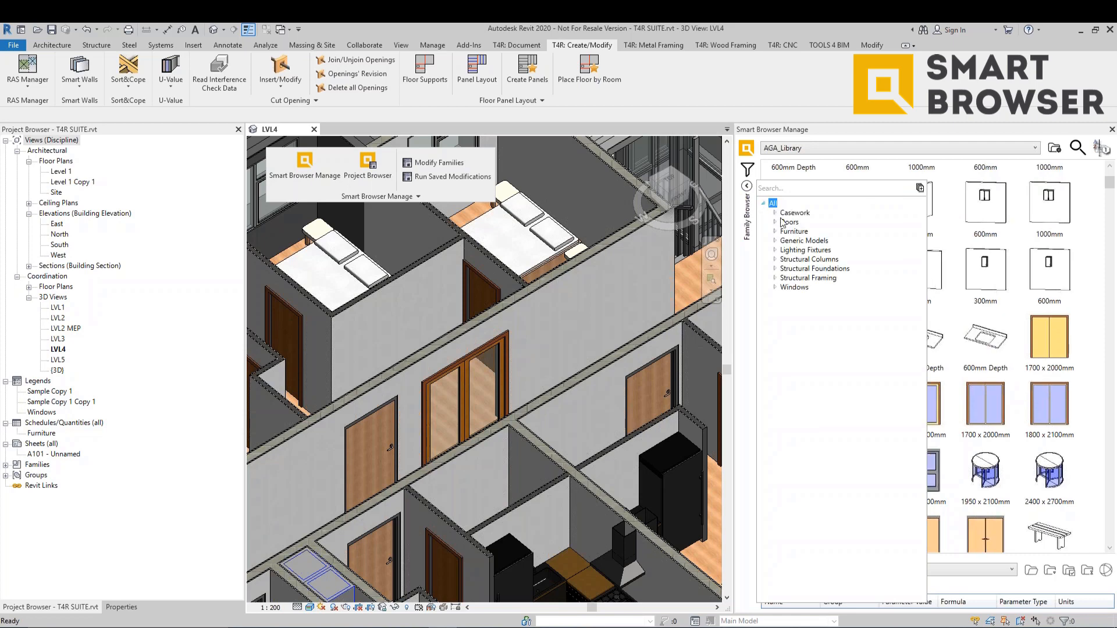
{"action": "left_click", "coordinate": [775, 222]}
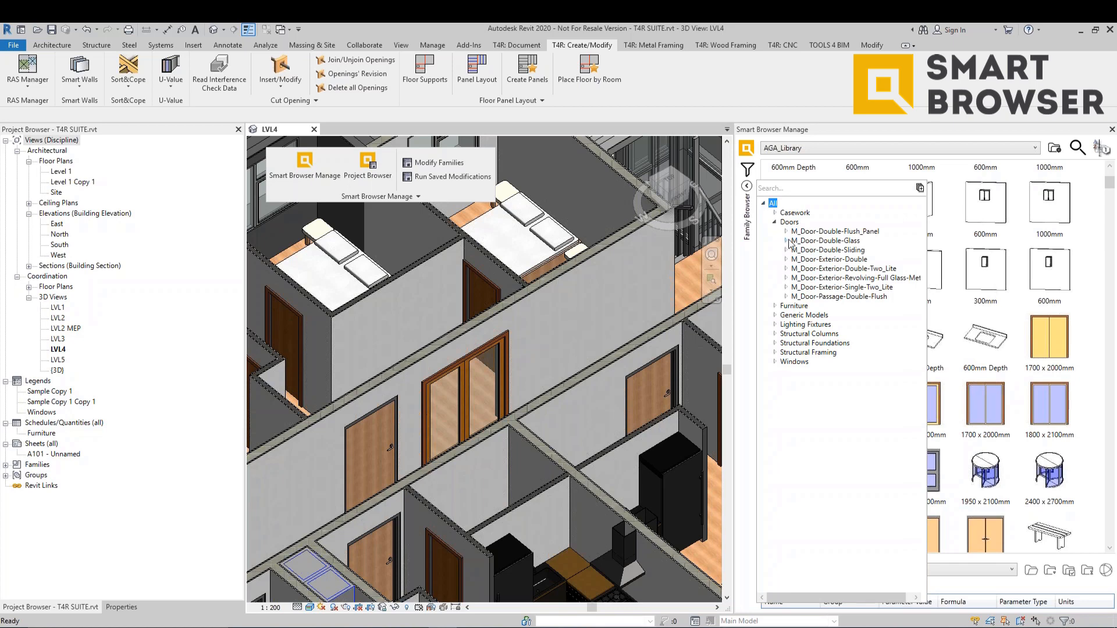
{"action": "left_click", "coordinate": [786, 241]}
{"action": "left_click", "coordinate": [785, 297]}
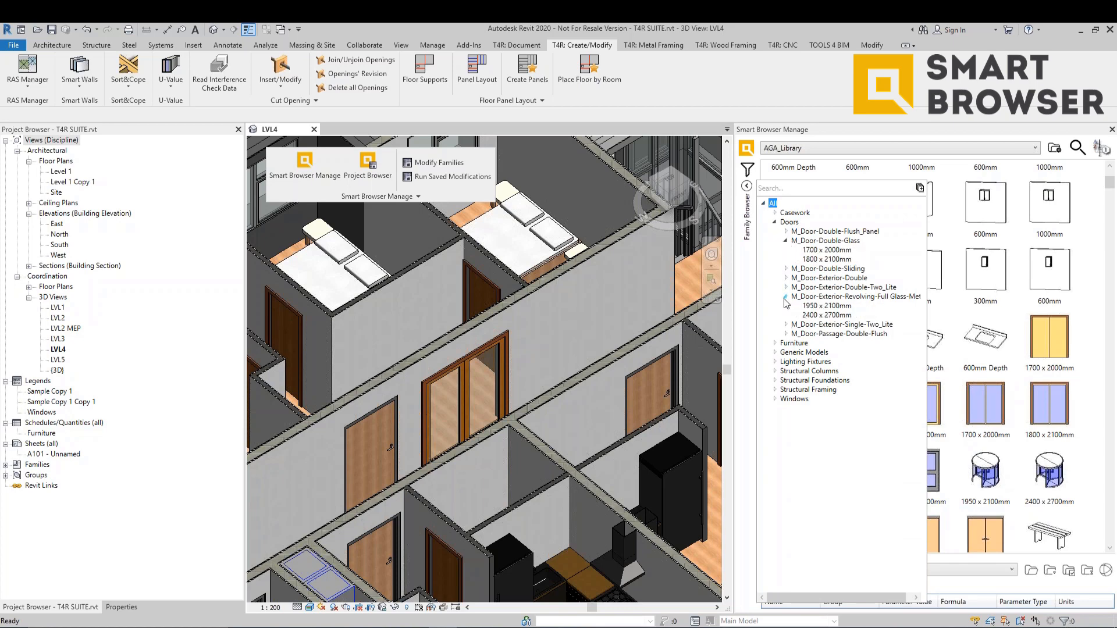
{"action": "left_click", "coordinate": [836, 250]}
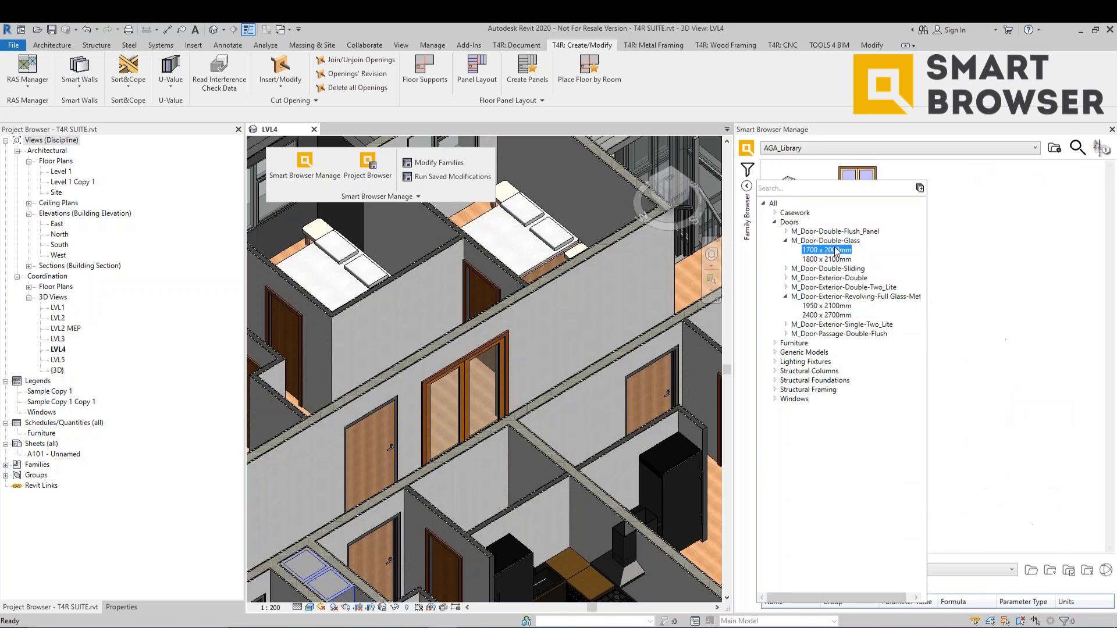
{"action": "left_click", "coordinate": [836, 307]}
{"action": "left_click", "coordinate": [838, 316], "text": "ctrl"}
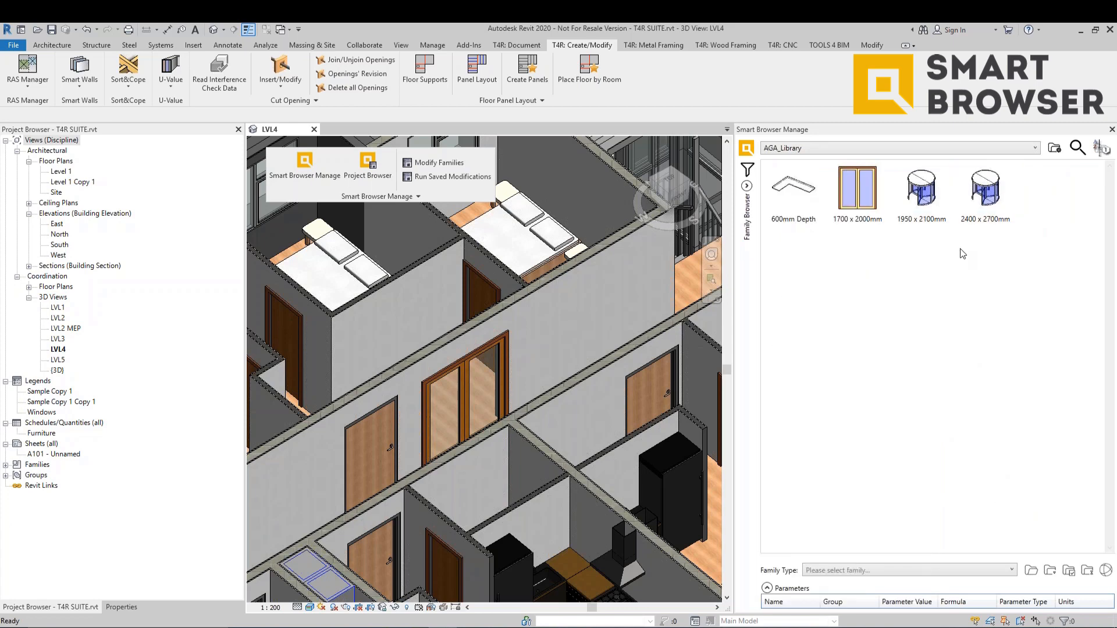
Step: Load all four filtered family types into the project and try to place the 2400 x 2700mm revolving door in the LVL4 view
{"action": "left_click", "coordinate": [807, 206]}
{"action": "left_click", "coordinate": [858, 200], "text": "ctrl"}
{"action": "left_click", "coordinate": [921, 201], "text": "ctrl"}
{"action": "left_click", "coordinate": [985, 201], "text": "ctrl"}
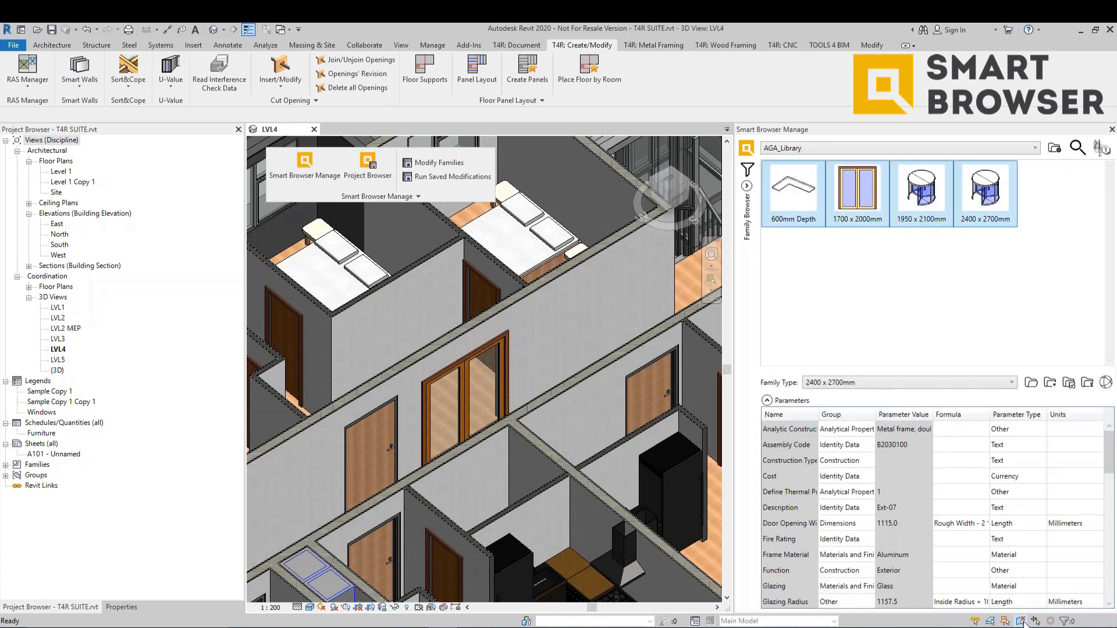
{"action": "left_click", "coordinate": [1050, 384]}
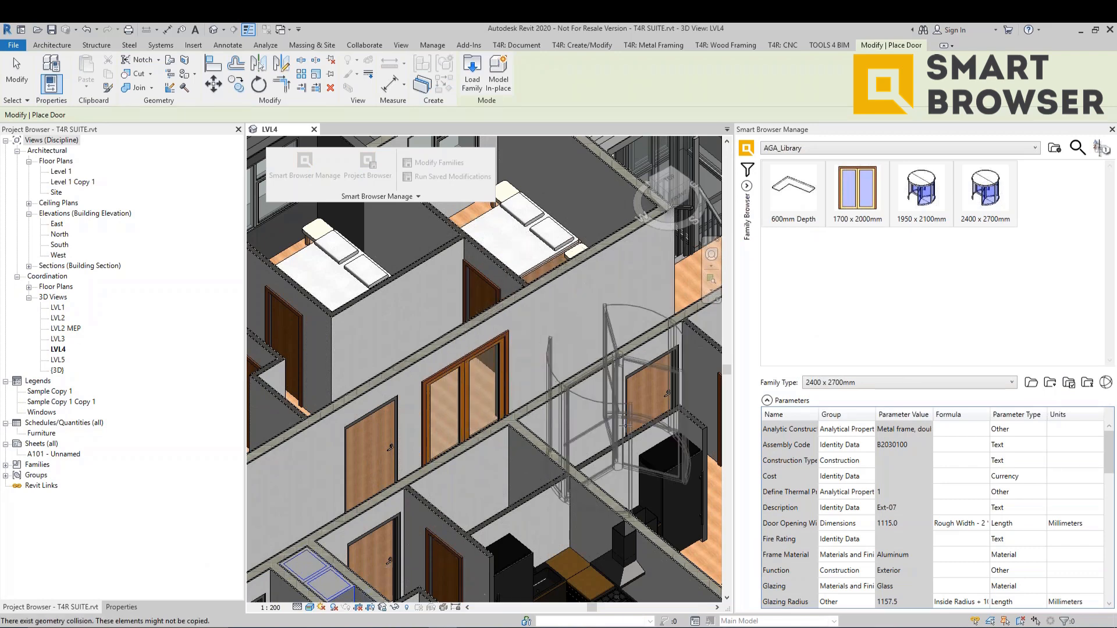
{"action": "left_click", "coordinate": [576, 336]}
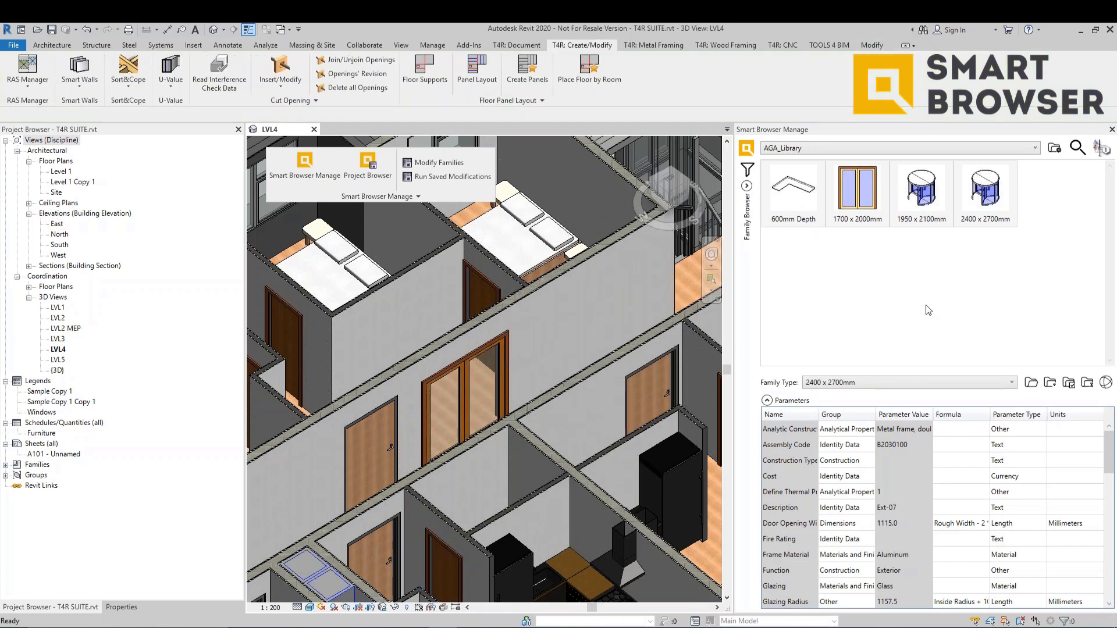
Step: Show the full library again and multi-select the 1000mm tall cabinet, 600mm upper cabinet, 75mm filler, 1800 x 2100mm glass door and 1800 x 2000mm flush door
{"action": "left_click", "coordinate": [746, 185]}
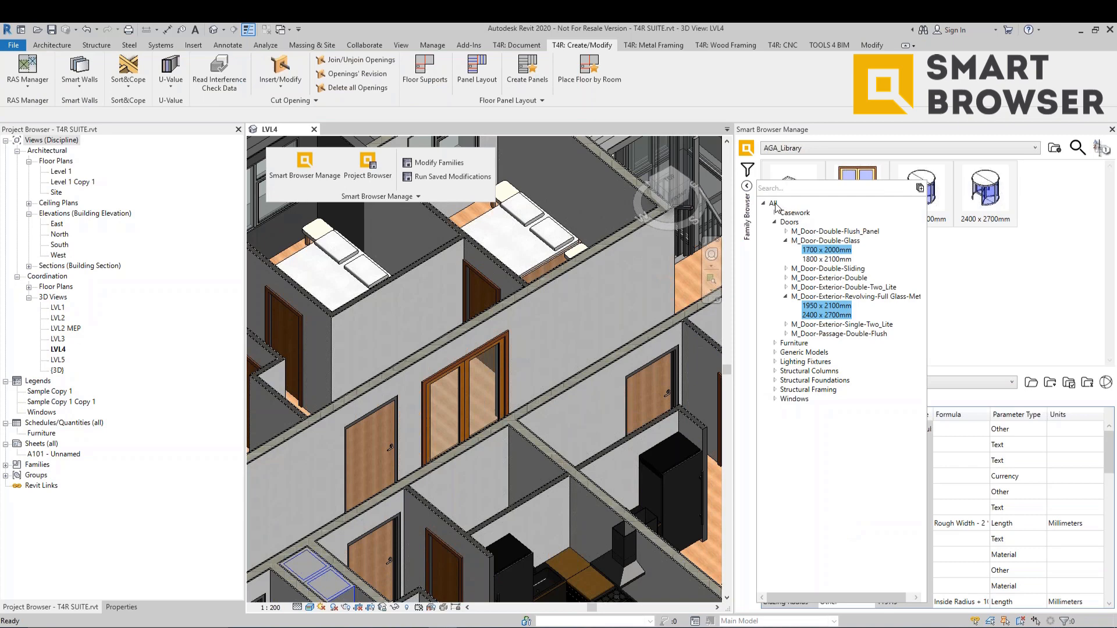
{"action": "left_click", "coordinate": [793, 213]}
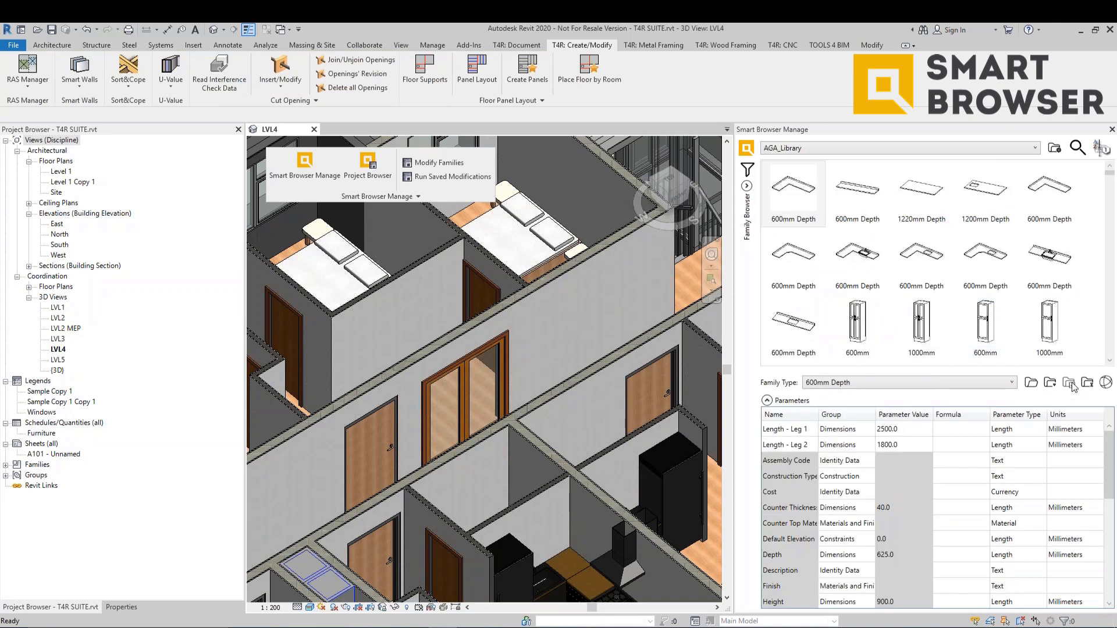
{"action": "left_click", "coordinate": [923, 329]}
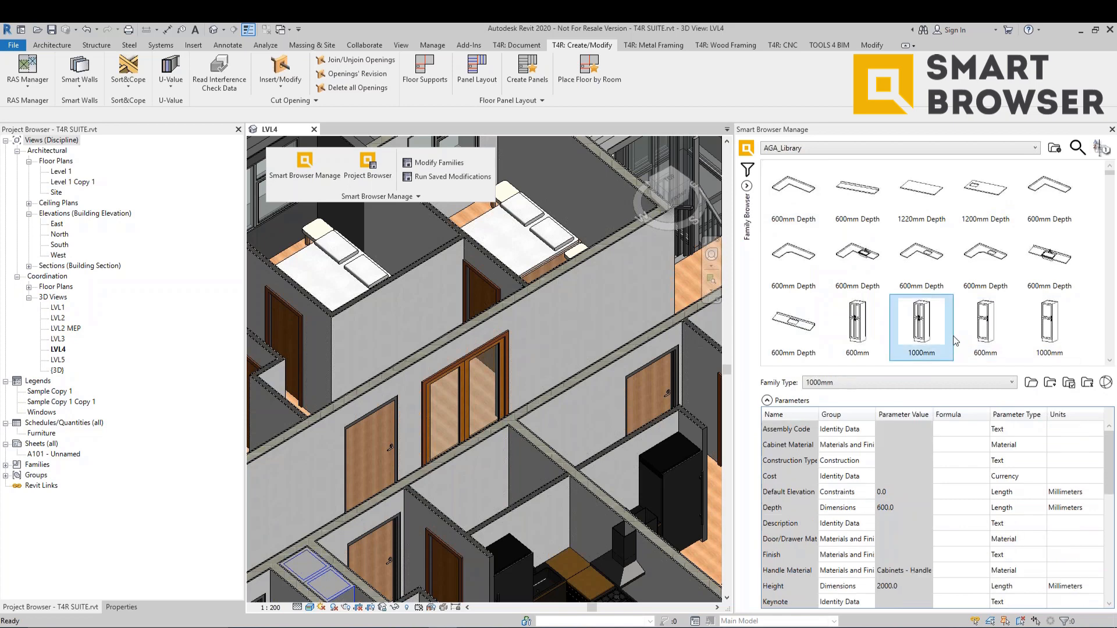
{"action": "scroll", "coordinate": [1029, 337], "scroll_direction": "down", "scroll_amount": 3}
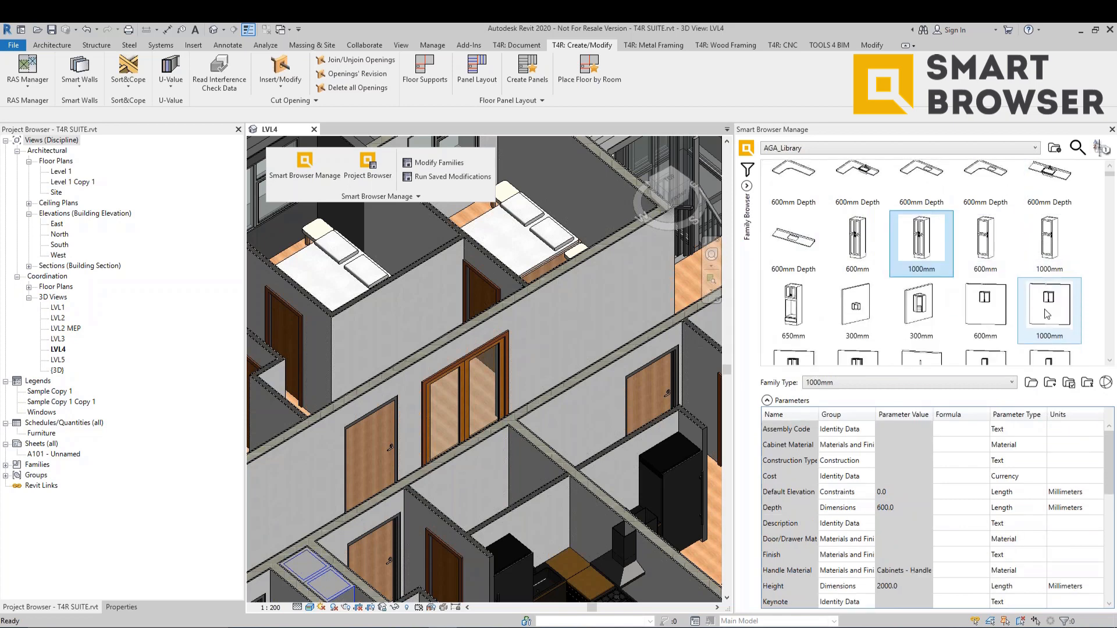
{"action": "left_click", "coordinate": [995, 316]}
{"action": "scroll", "coordinate": [1041, 317], "scroll_direction": "down", "scroll_amount": 3}
{"action": "left_click", "coordinate": [917, 317]}
{"action": "scroll", "coordinate": [916, 317], "scroll_direction": "down", "scroll_amount": 5}
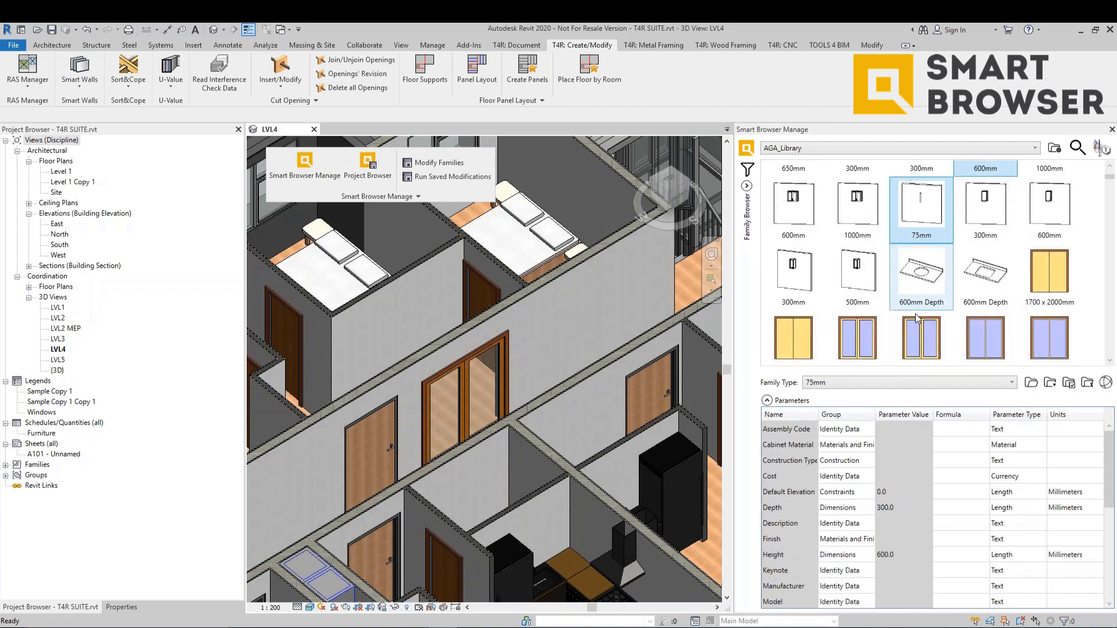
{"action": "left_click", "coordinate": [916, 317]}
{"action": "scroll", "coordinate": [916, 316], "scroll_direction": "down", "scroll_amount": 2}
{"action": "left_click", "coordinate": [919, 325]}
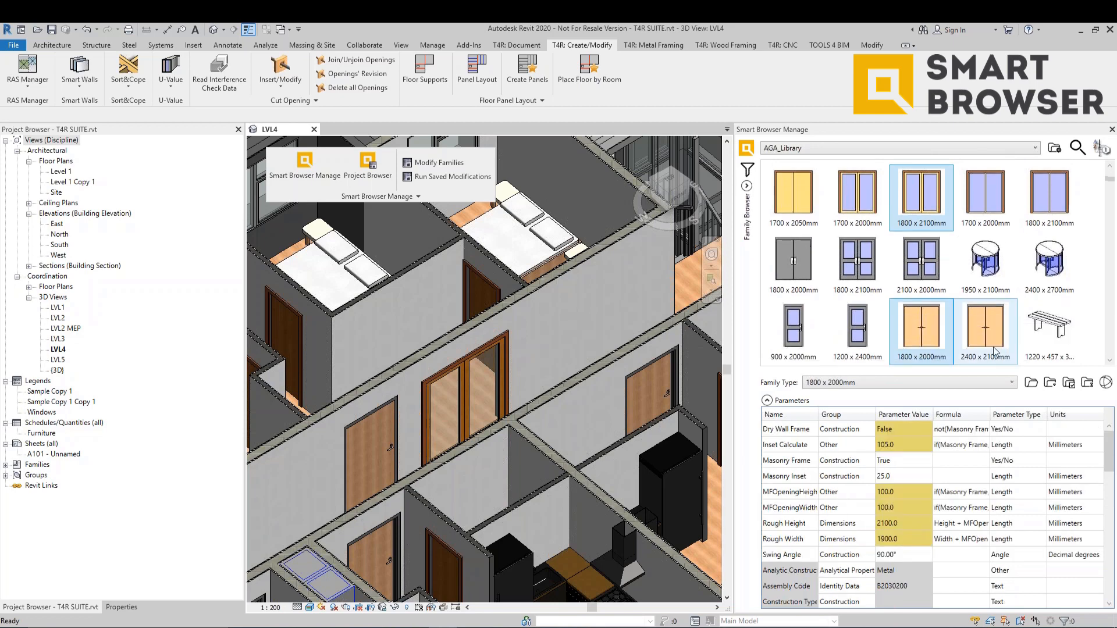
Step: Mark both double flush door types, the 600mm upper cabinet, 1000mm tall cabinet and 1700 x 2000mm glass door for loading, and dismiss the dialog
{"action": "left_click", "coordinate": [1069, 384]}
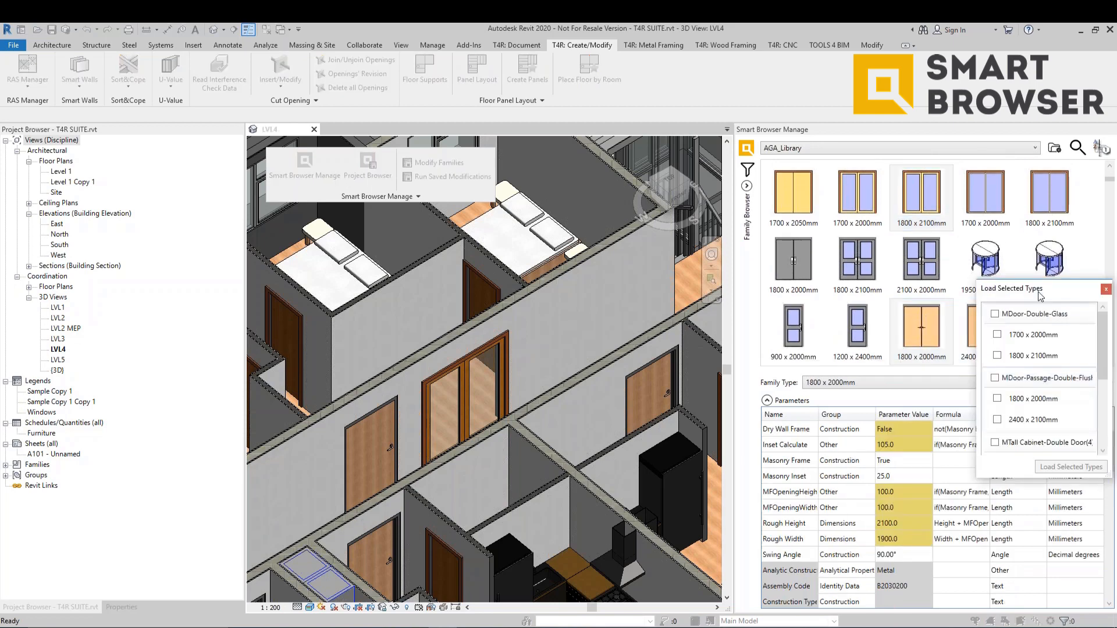
{"action": "left_click_drag", "start_coordinate": [1038, 279], "coordinate": [1044, 68]}
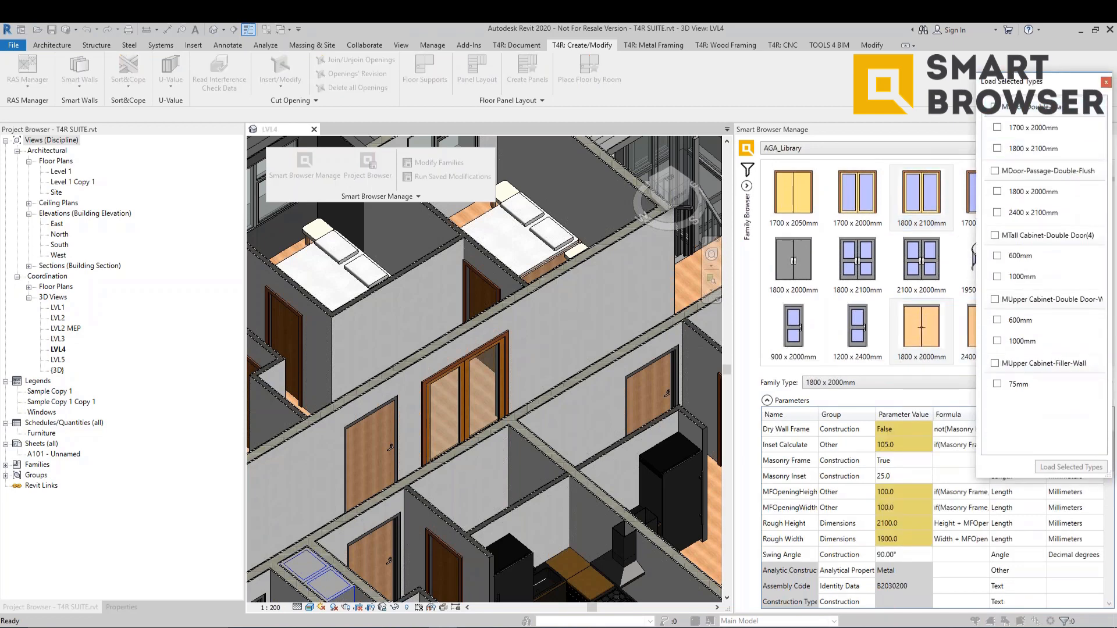
{"action": "left_click_drag", "start_coordinate": [972, 211], "coordinate": [833, 208]}
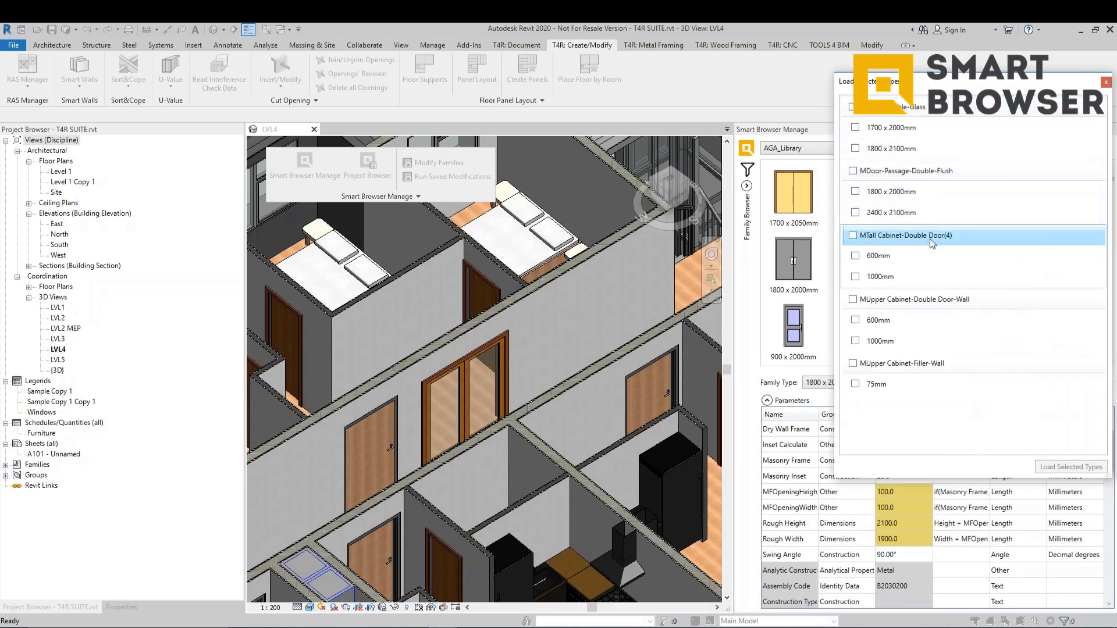
{"action": "left_click", "coordinate": [853, 171]}
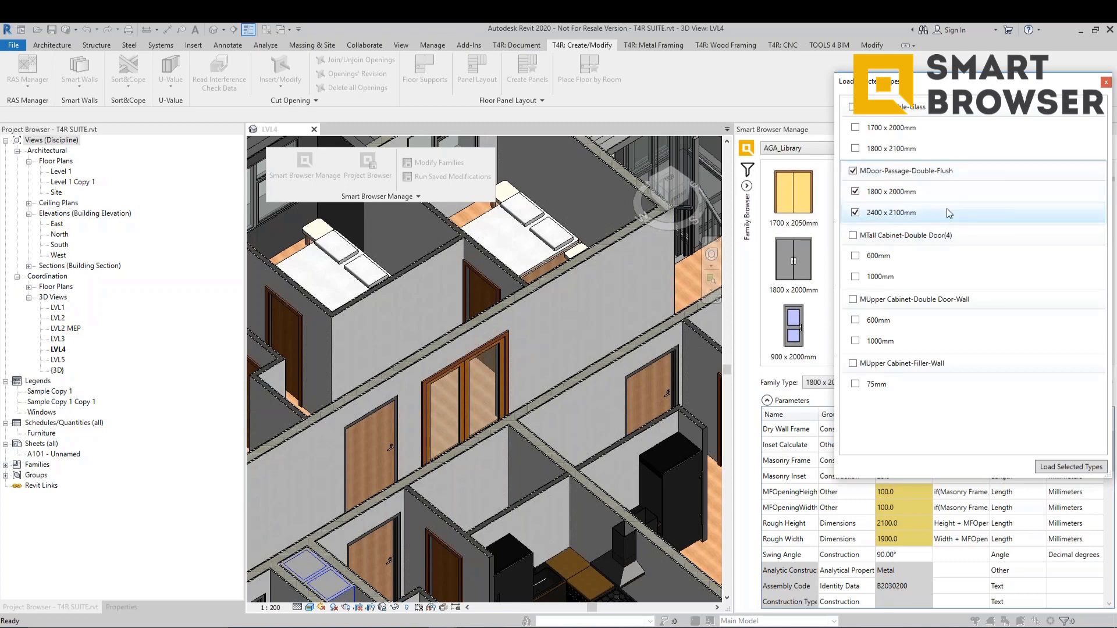
{"action": "left_click", "coordinate": [855, 320]}
{"action": "left_click", "coordinate": [855, 276]}
{"action": "left_click", "coordinate": [855, 128]}
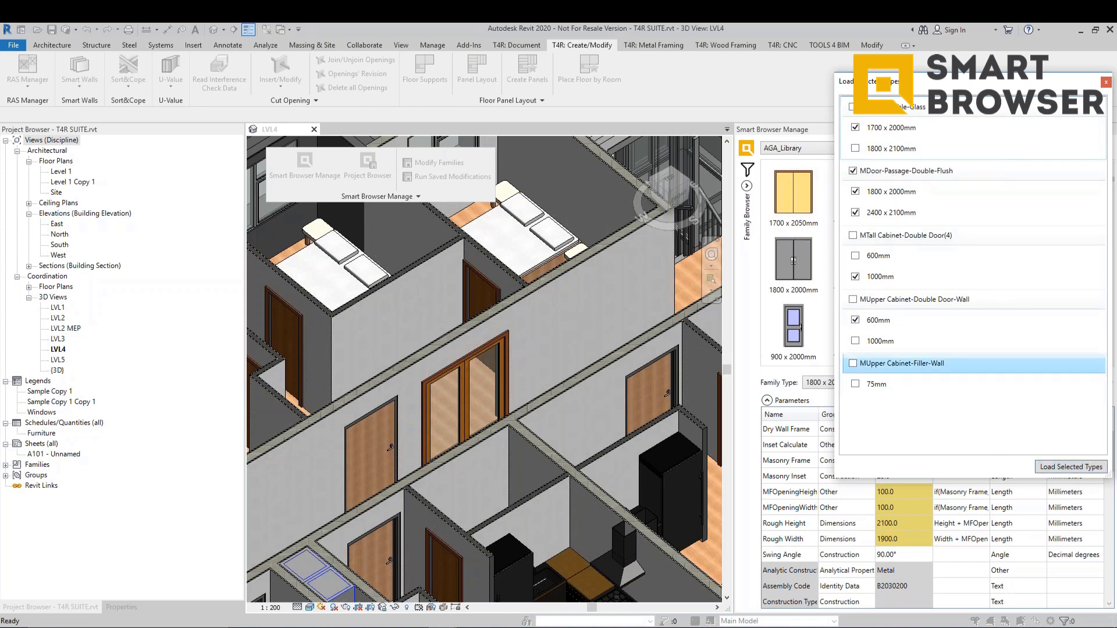
{"action": "left_click", "coordinate": [1106, 81]}
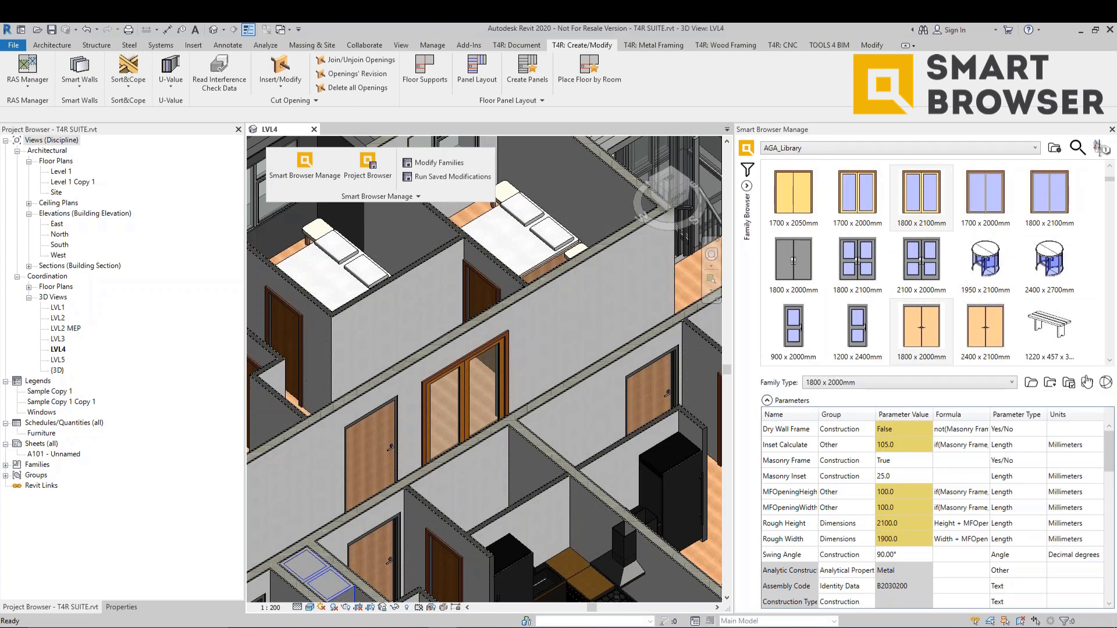
Step: Preview the 2100 x 2000mm exterior double door in the 3D dwf viewer and orbit the model
{"action": "left_click", "coordinate": [921, 262]}
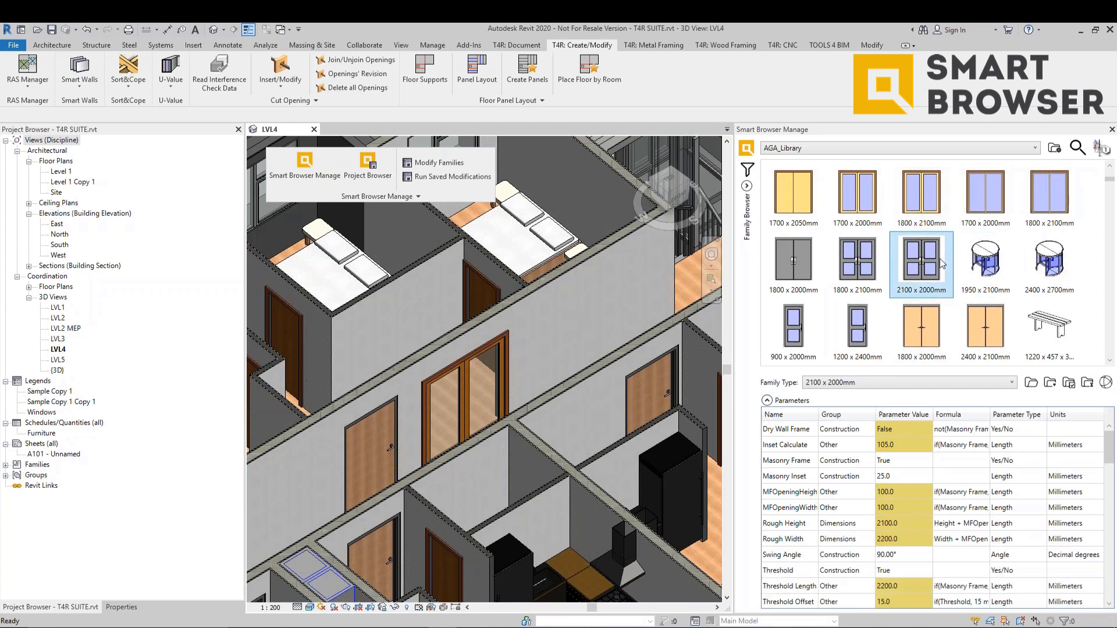
{"action": "left_click", "coordinate": [1106, 383]}
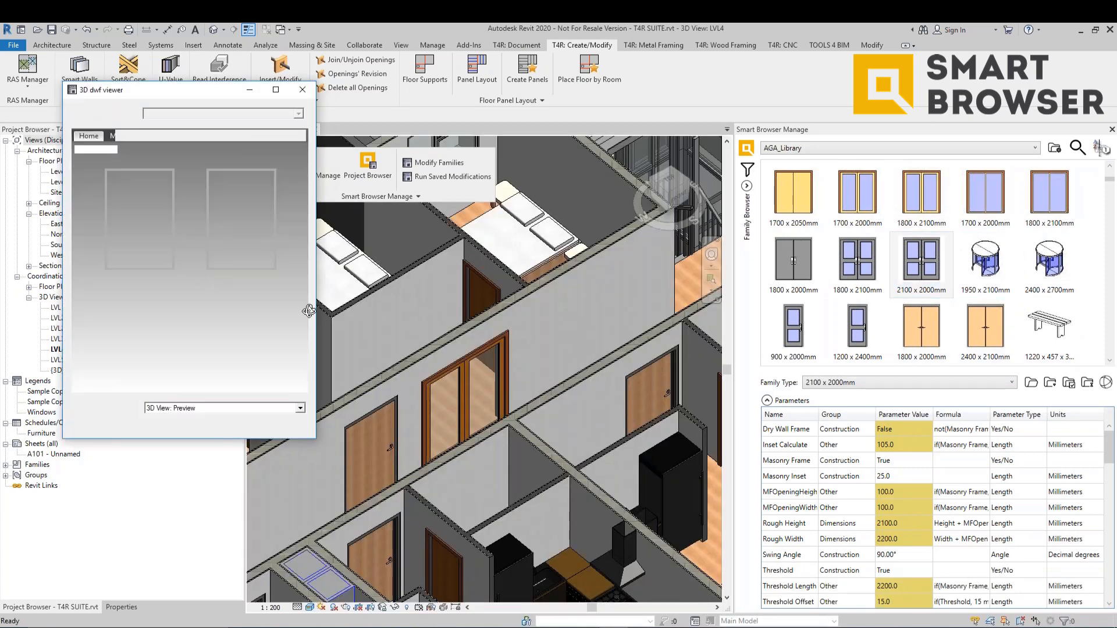
{"action": "left_click_drag", "start_coordinate": [226, 304], "coordinate": [259, 384]}
Step: Switch the door preview to the Exterior elevation, examine its dimensions up close and close the viewer
{"action": "left_click", "coordinate": [299, 408]}
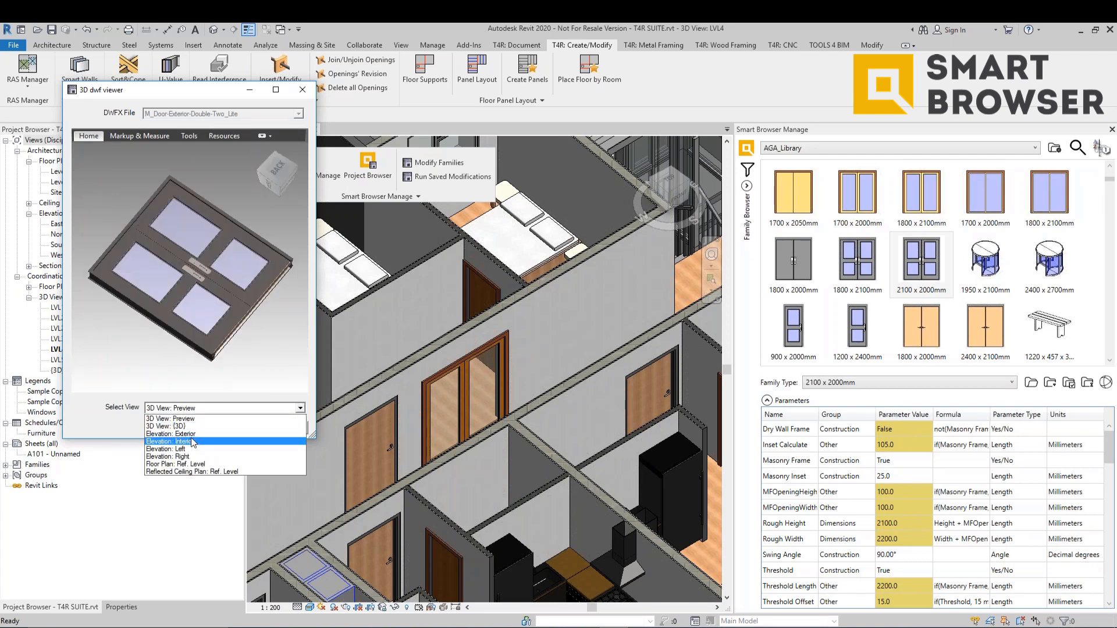
{"action": "left_click", "coordinate": [191, 433]}
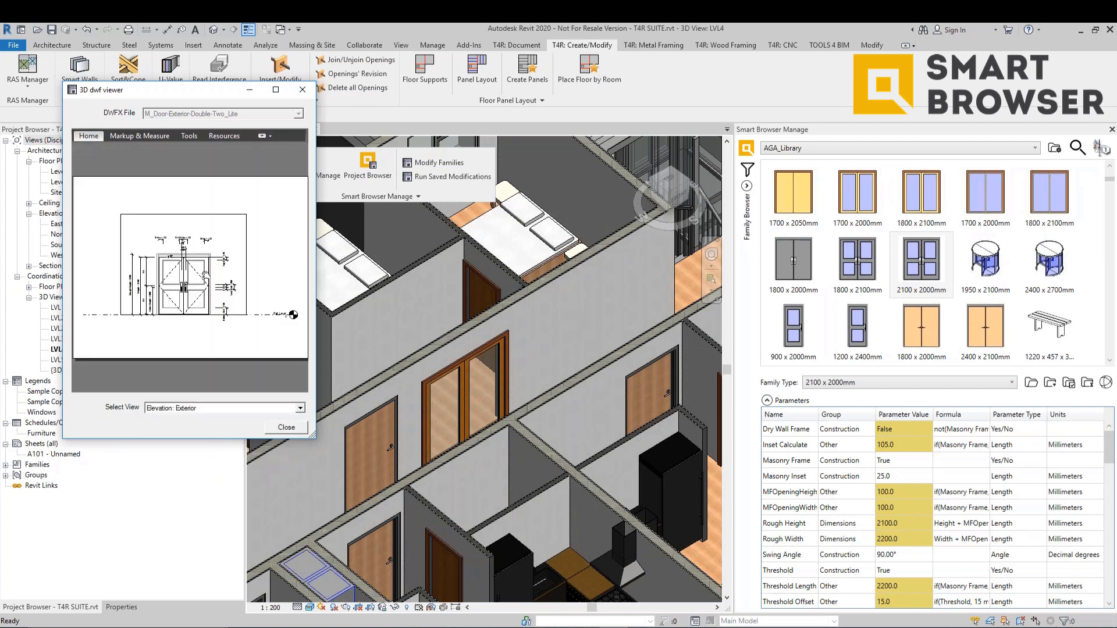
{"action": "scroll", "coordinate": [206, 274], "scroll_direction": "up", "scroll_amount": 5}
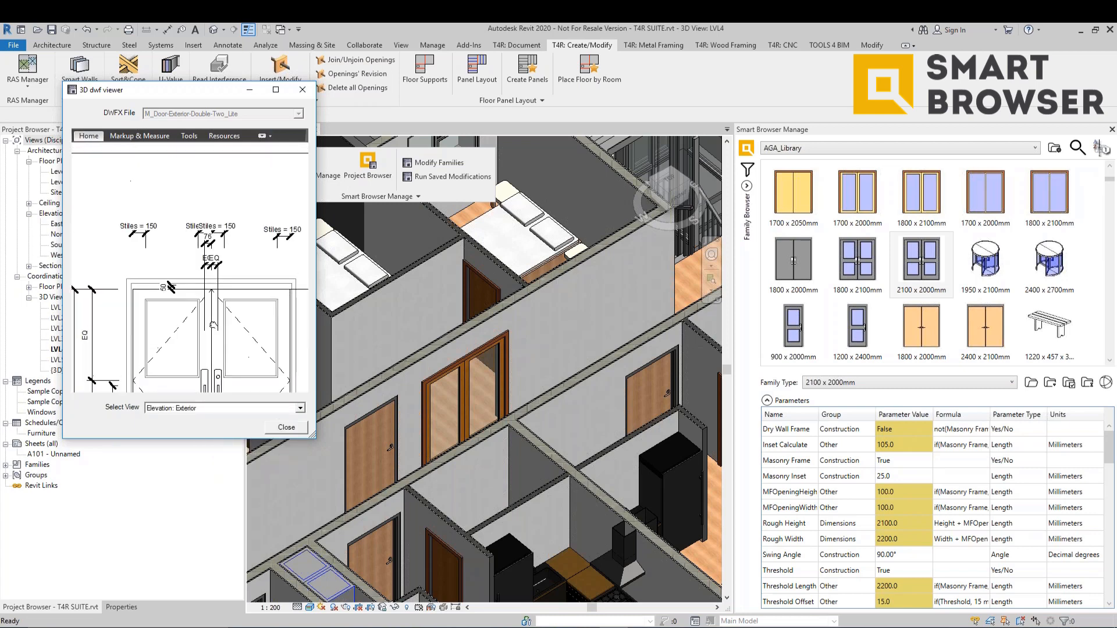
{"action": "scroll", "coordinate": [213, 222], "scroll_direction": "up", "scroll_amount": 3}
{"action": "scroll", "coordinate": [216, 282], "scroll_direction": "down", "scroll_amount": 3}
{"action": "left_click_drag", "start_coordinate": [198, 364], "coordinate": [228, 228]}
{"action": "scroll", "coordinate": [133, 312], "scroll_direction": "up", "scroll_amount": 3}
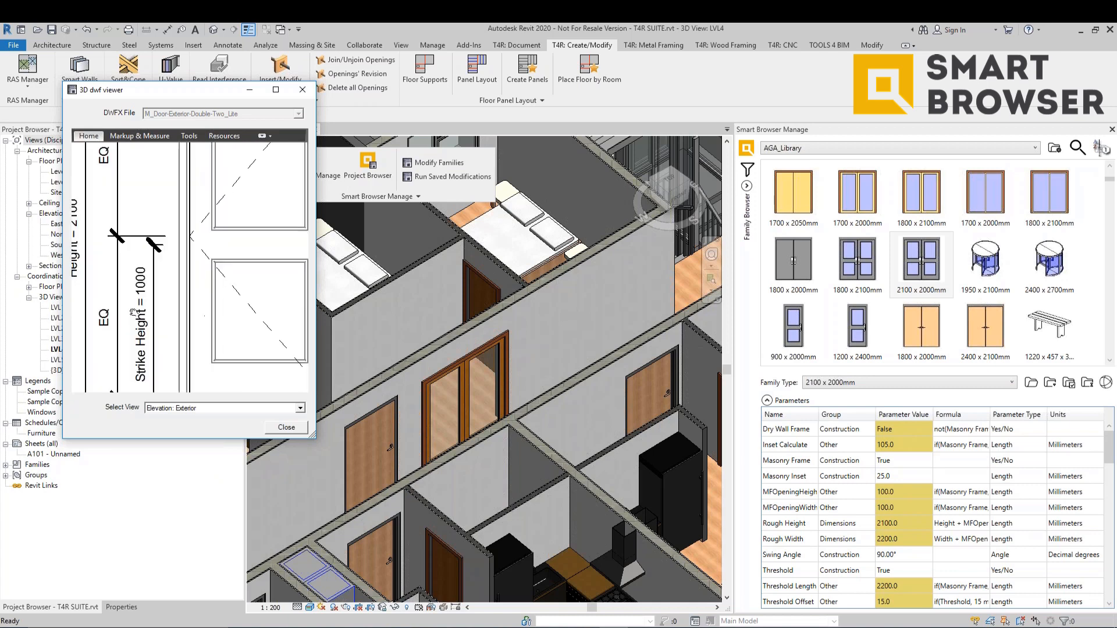
{"action": "scroll", "coordinate": [133, 312], "scroll_direction": "down", "scroll_amount": 3}
{"action": "scroll", "coordinate": [203, 312], "scroll_direction": "up", "scroll_amount": 2}
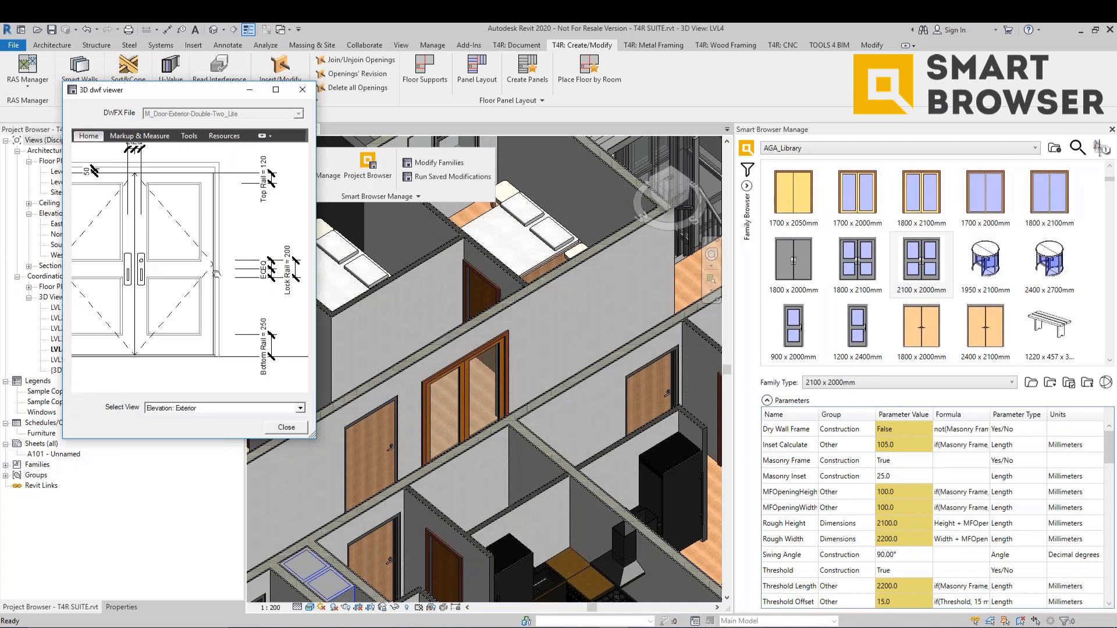
{"action": "left_click", "coordinate": [307, 93]}
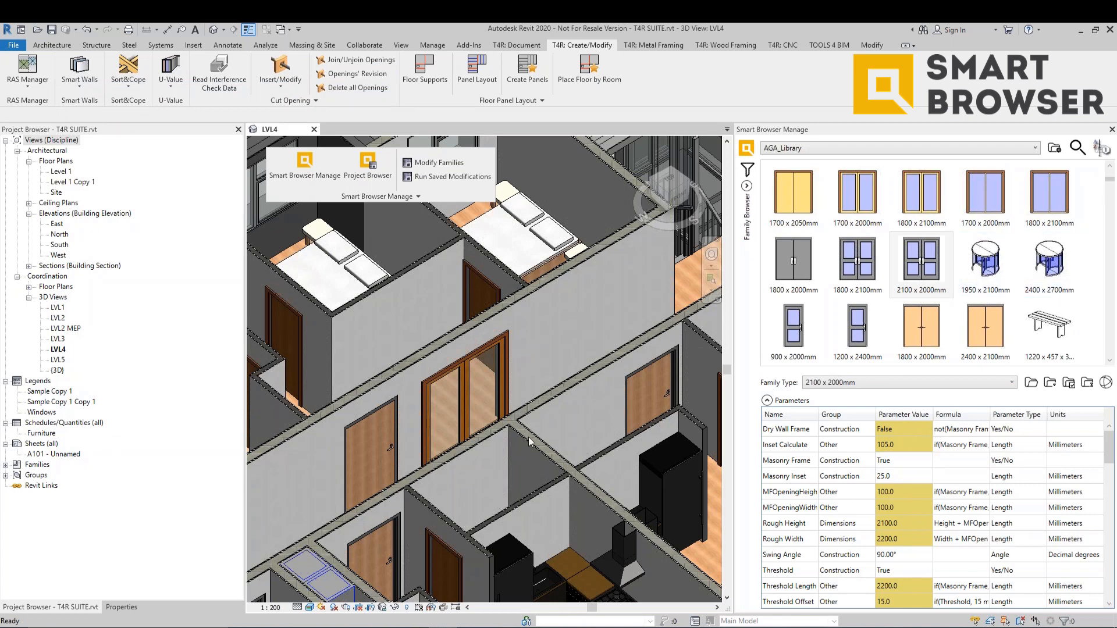
Step: Open the Browser Options for AGA_Library and show the SB - Copy folder in File Explorer beside the dialog
{"action": "scroll", "coordinate": [538, 413], "scroll_direction": "down", "scroll_amount": 3}
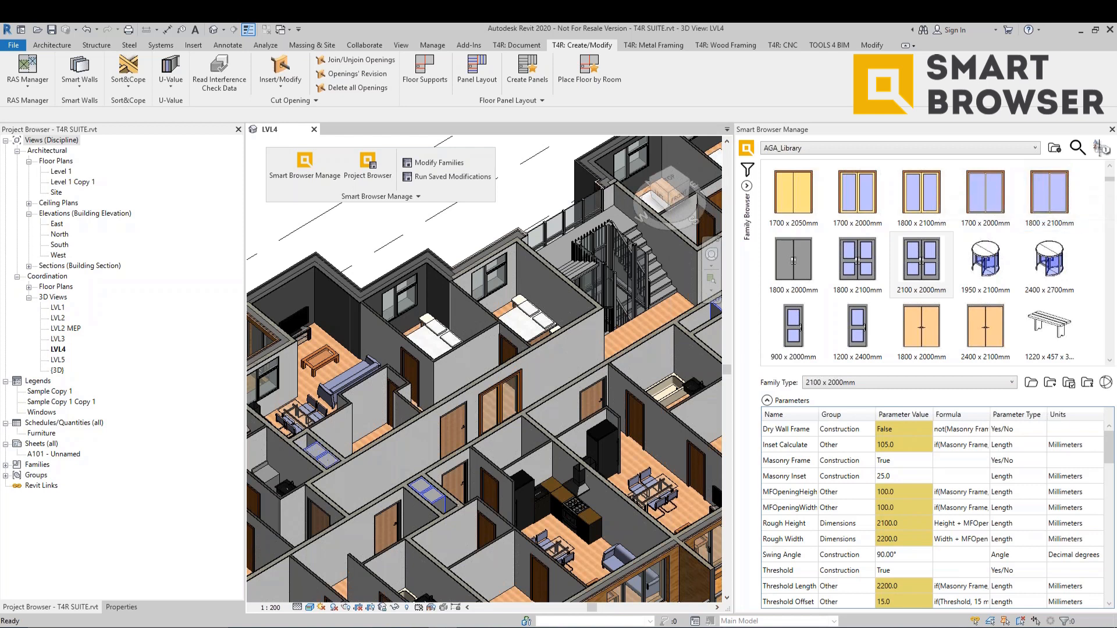
{"action": "left_click", "coordinate": [1055, 149]}
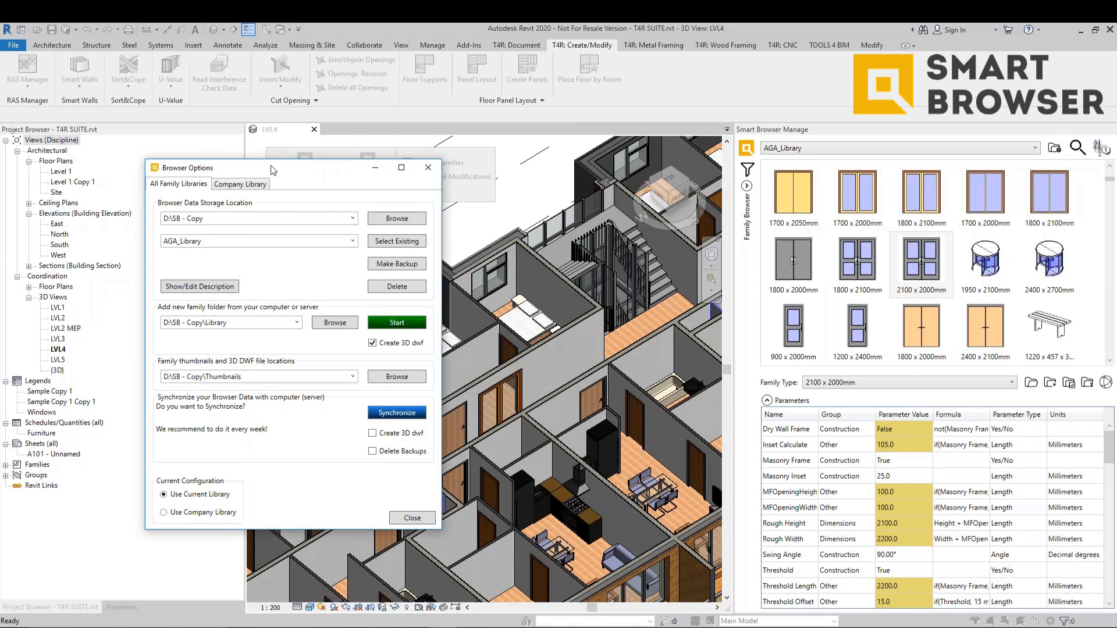
{"action": "left_click_drag", "start_coordinate": [258, 169], "coordinate": [385, 217]}
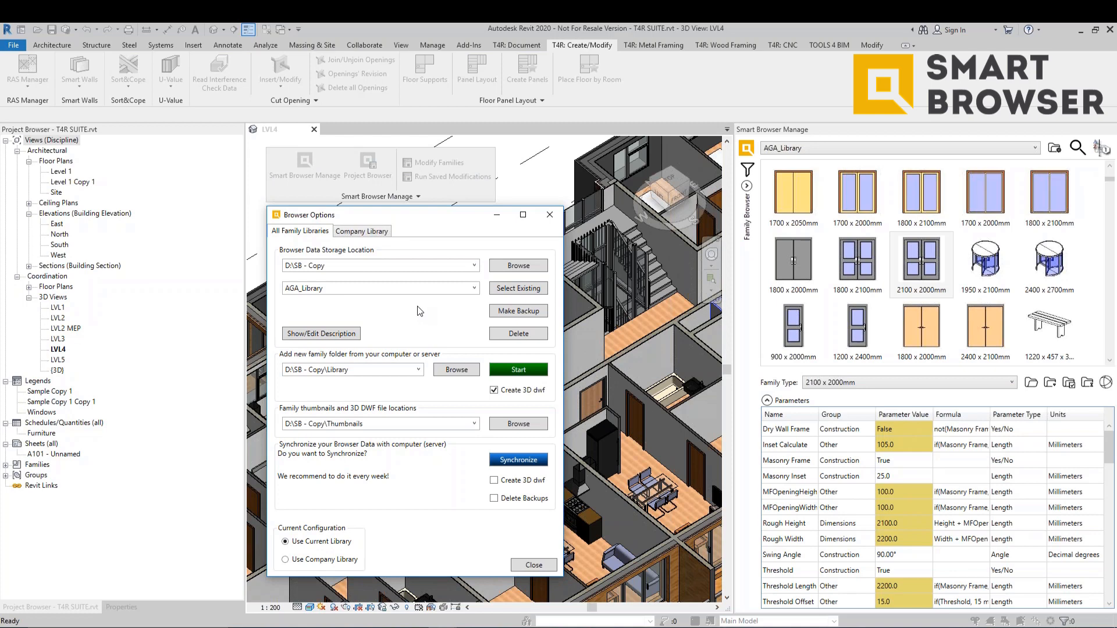
{"action": "left_click", "coordinate": [376, 373]}
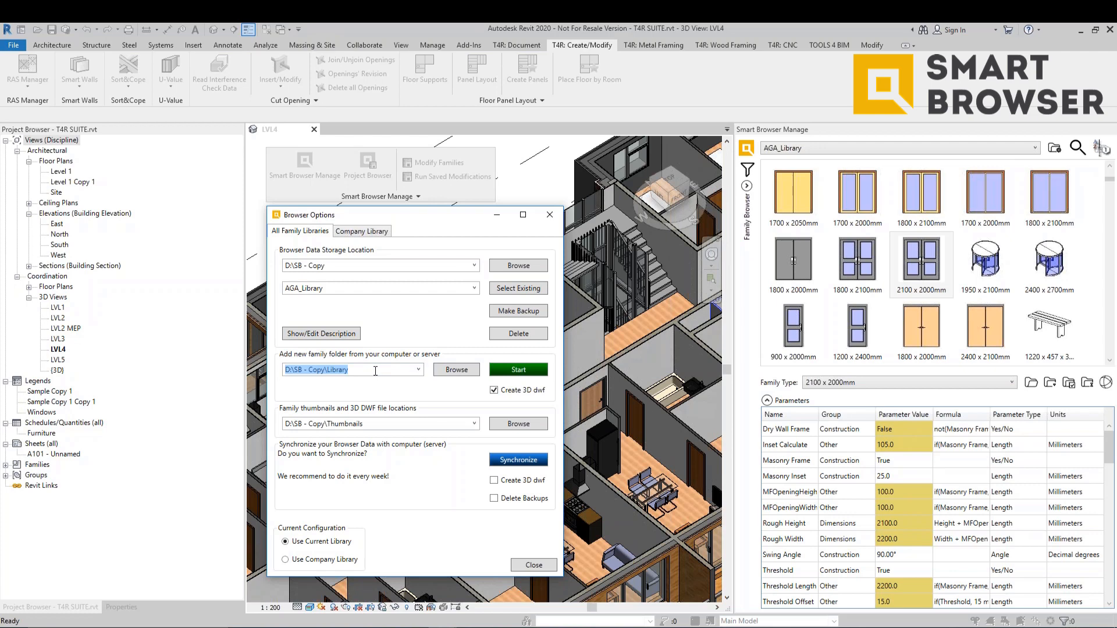
{"action": "right_click", "coordinate": [527, 627]}
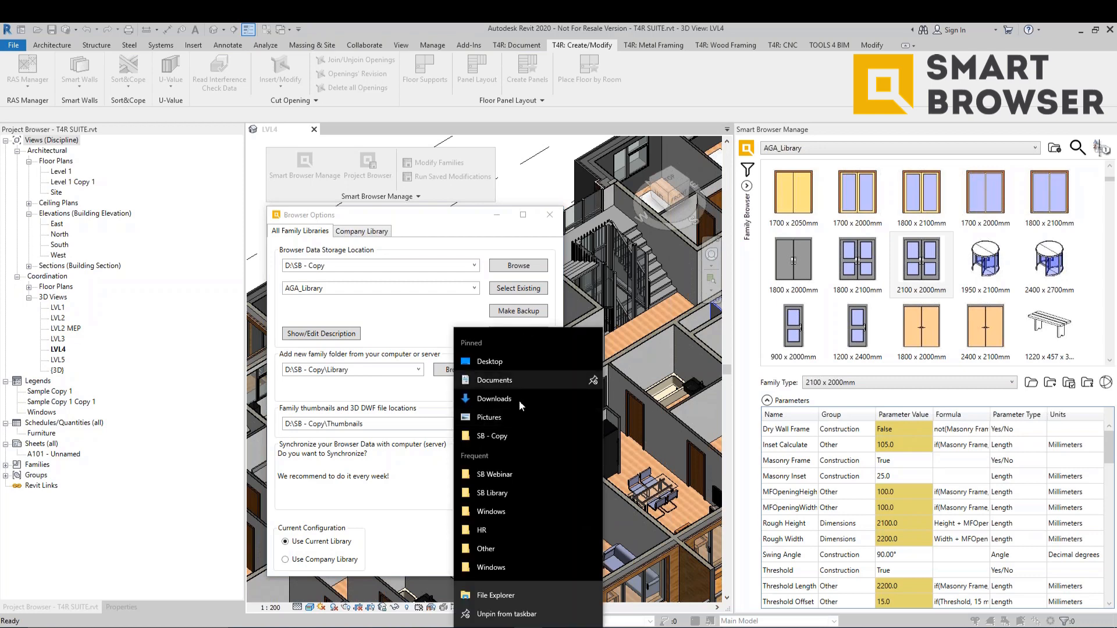
{"action": "left_click", "coordinate": [497, 434]}
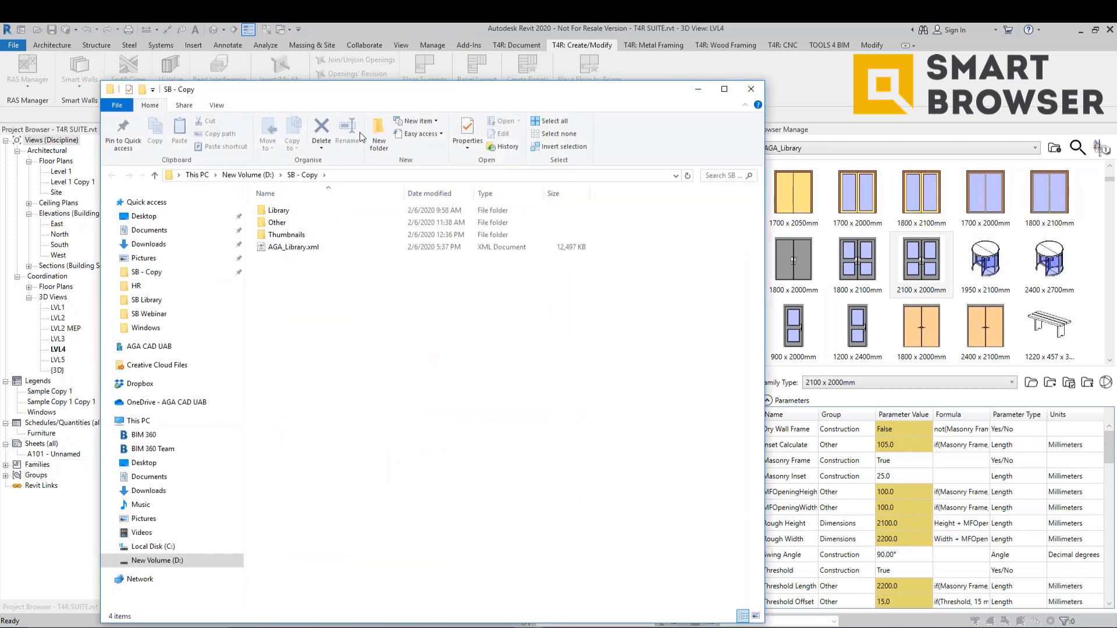
{"action": "left_click_drag", "start_coordinate": [286, 261], "coordinate": [756, 258]}
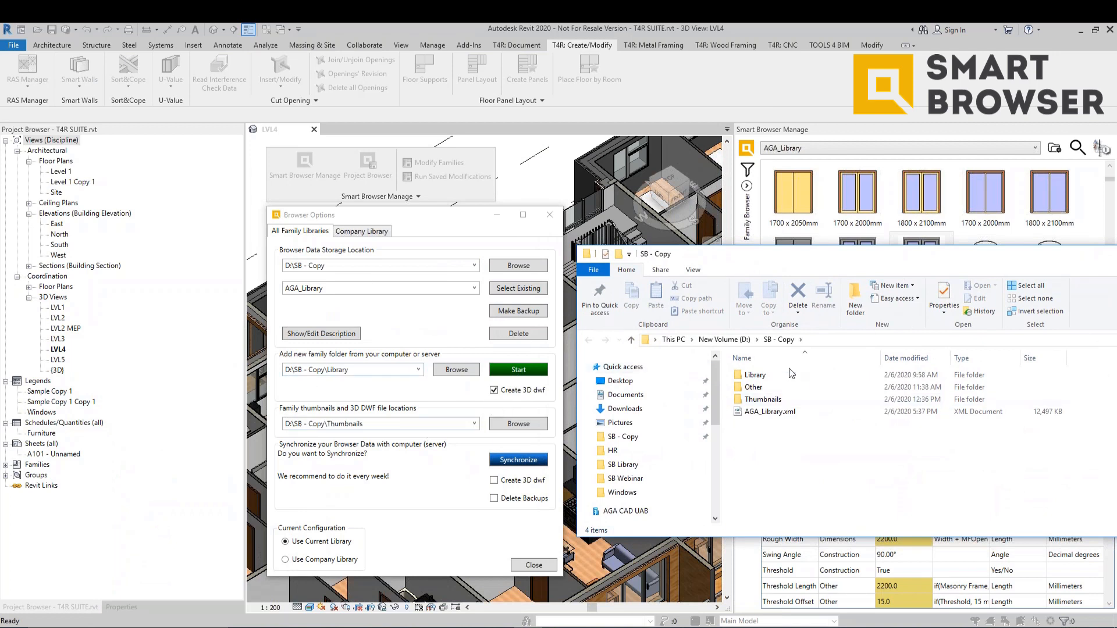
Step: Look through the Library folder and its Furniture subfolder inside SB - Copy, and return to the SB - Copy folder
{"action": "left_click", "coordinate": [828, 341]}
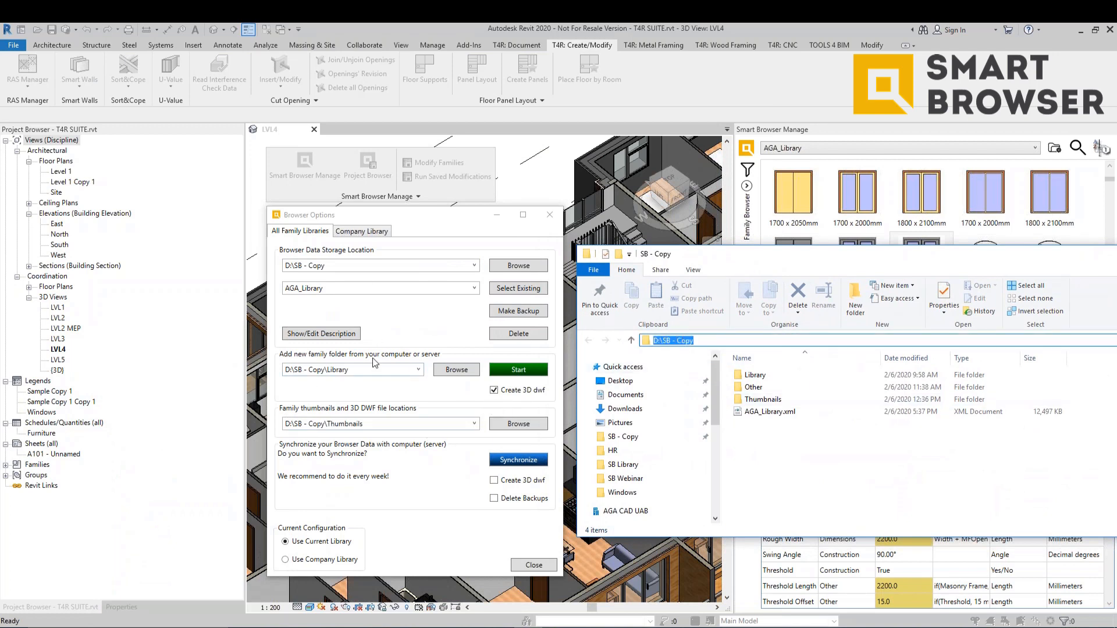
{"action": "double_click", "coordinate": [772, 377]}
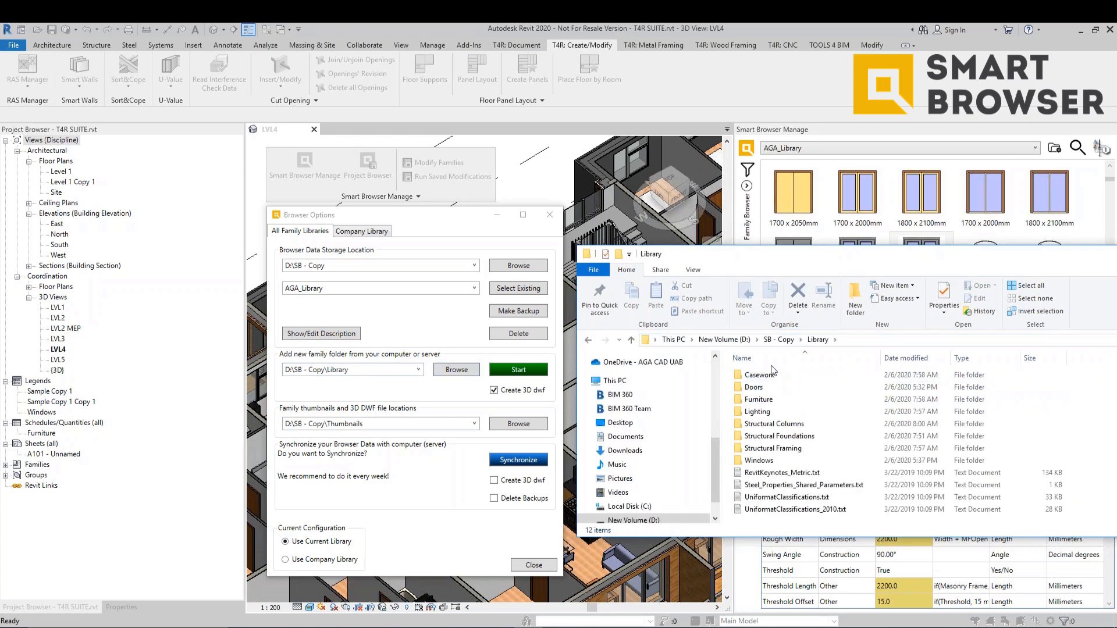
{"action": "double_click", "coordinate": [773, 395]}
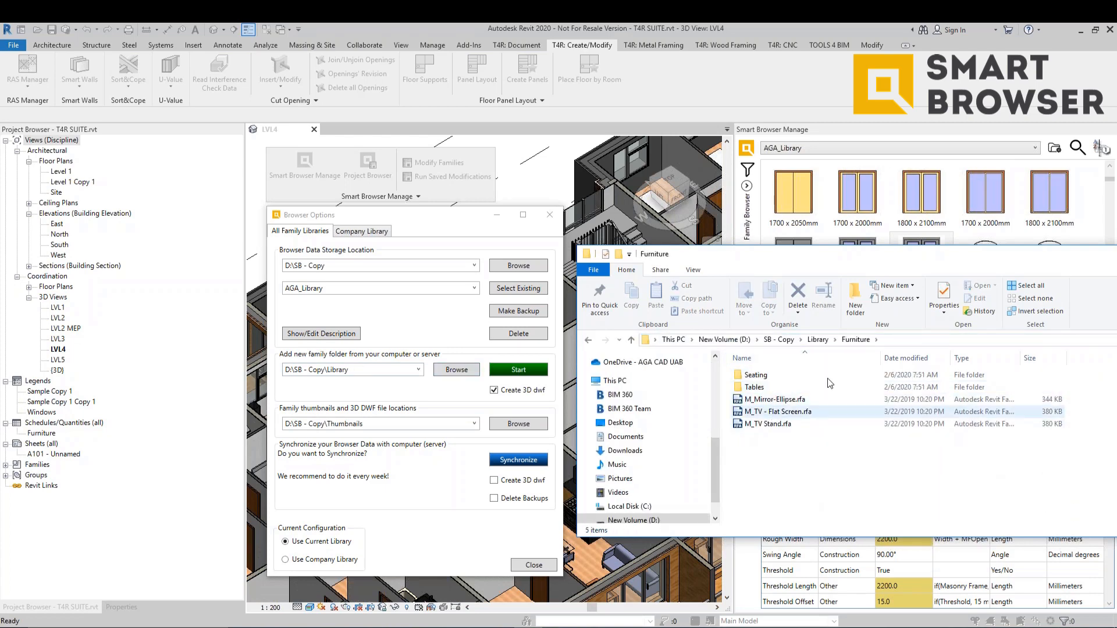
{"action": "left_click", "coordinate": [818, 340]}
{"action": "left_click", "coordinate": [782, 341]}
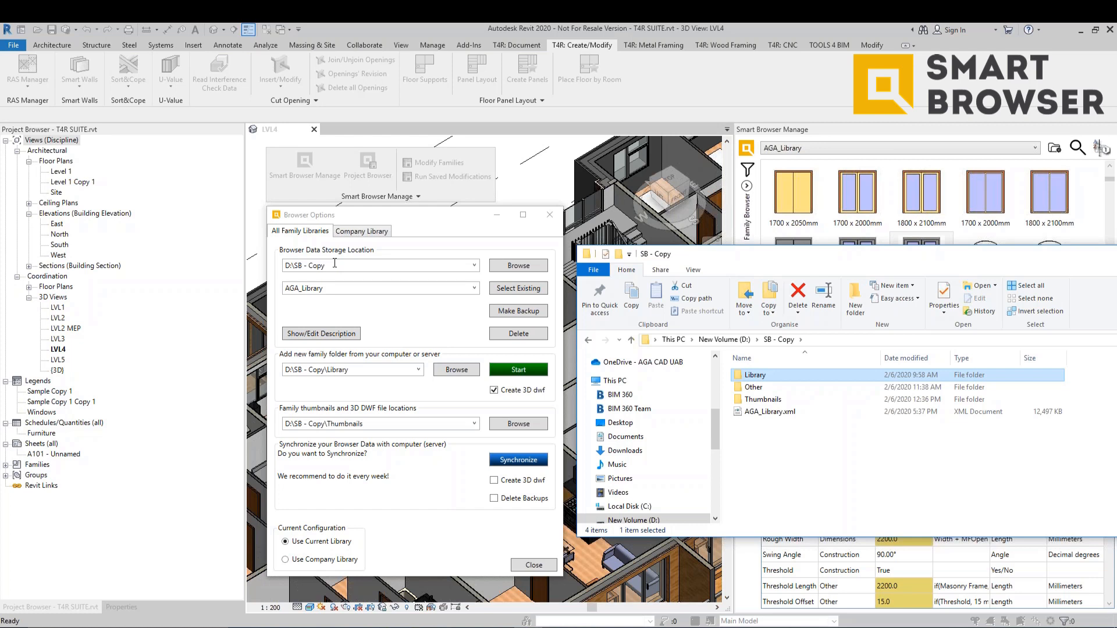
Step: Compare the browser data storage location and library name with the D:\SB - Copy path and its AGA_Library.xml file
{"action": "left_click", "coordinate": [335, 263]}
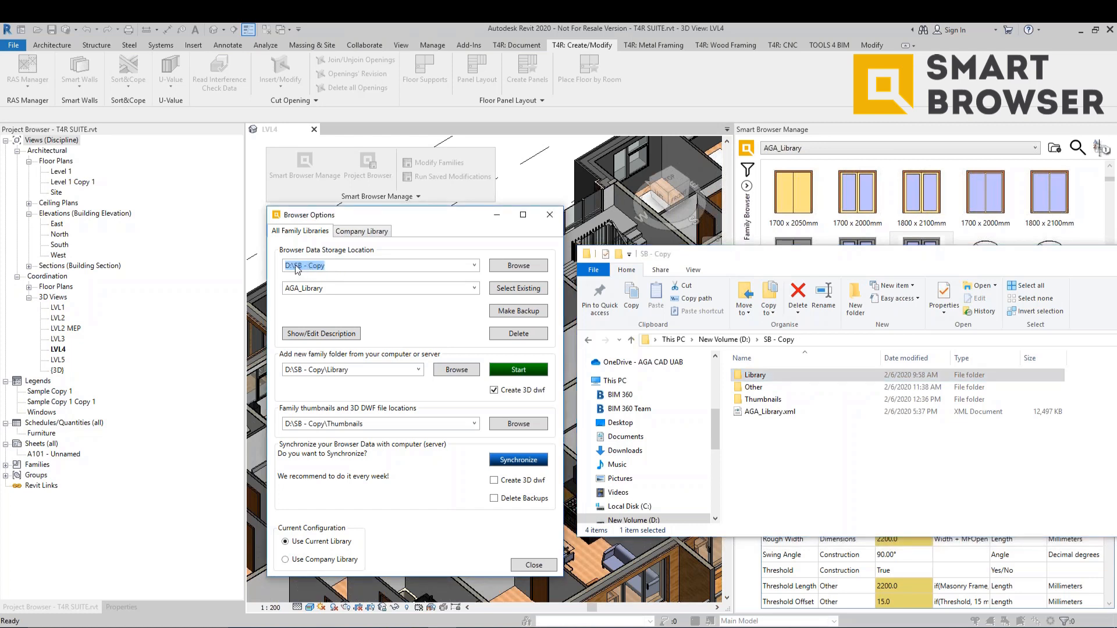
{"action": "left_click", "coordinate": [340, 289]}
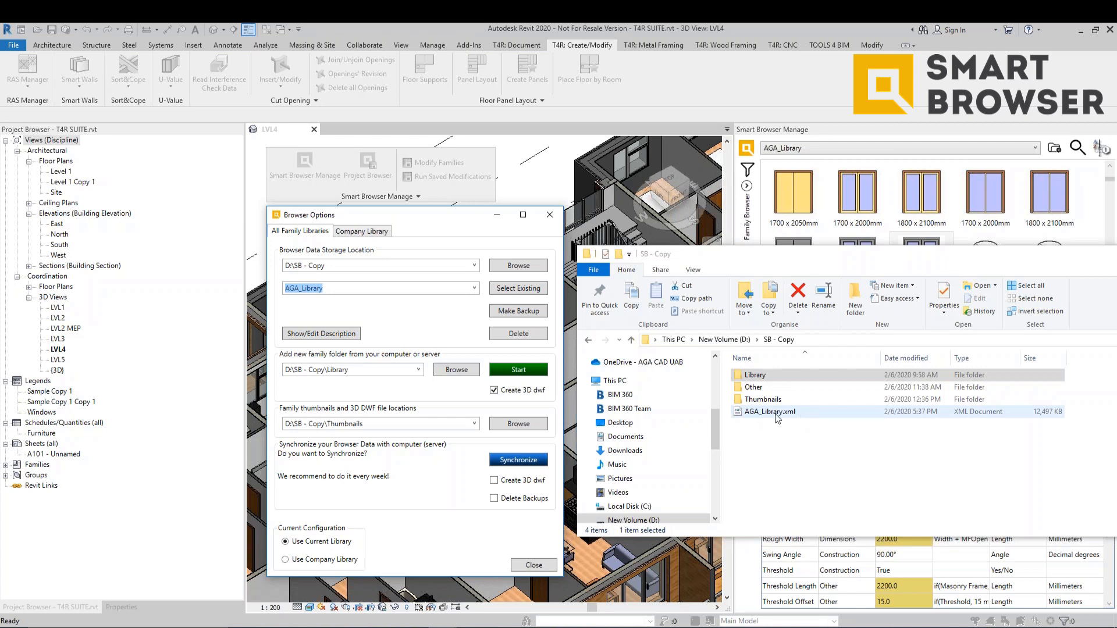
{"action": "left_click", "coordinate": [685, 339]}
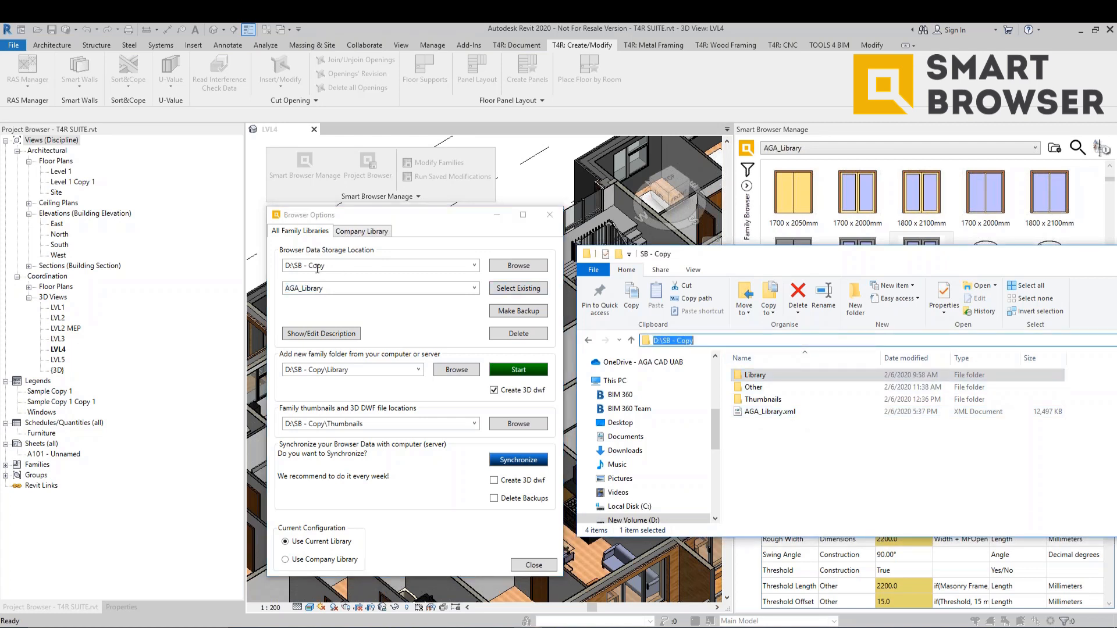
{"action": "left_click", "coordinate": [795, 411]}
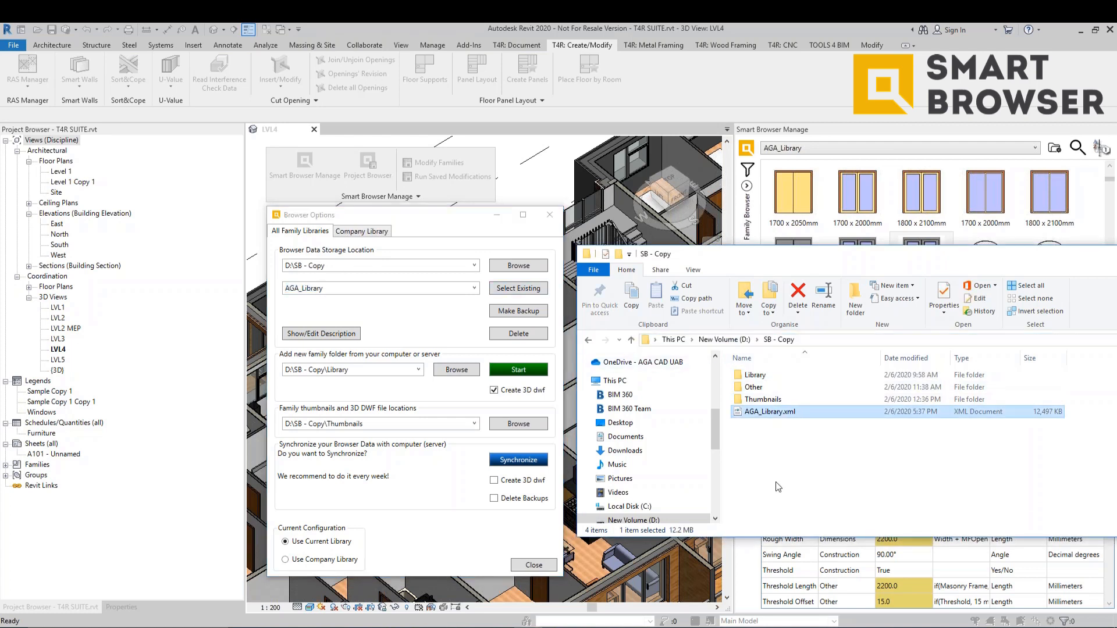
Step: Open AGA_Library.xml, examine its family and parameter records, and close the file
{"action": "double_click", "coordinate": [779, 412]}
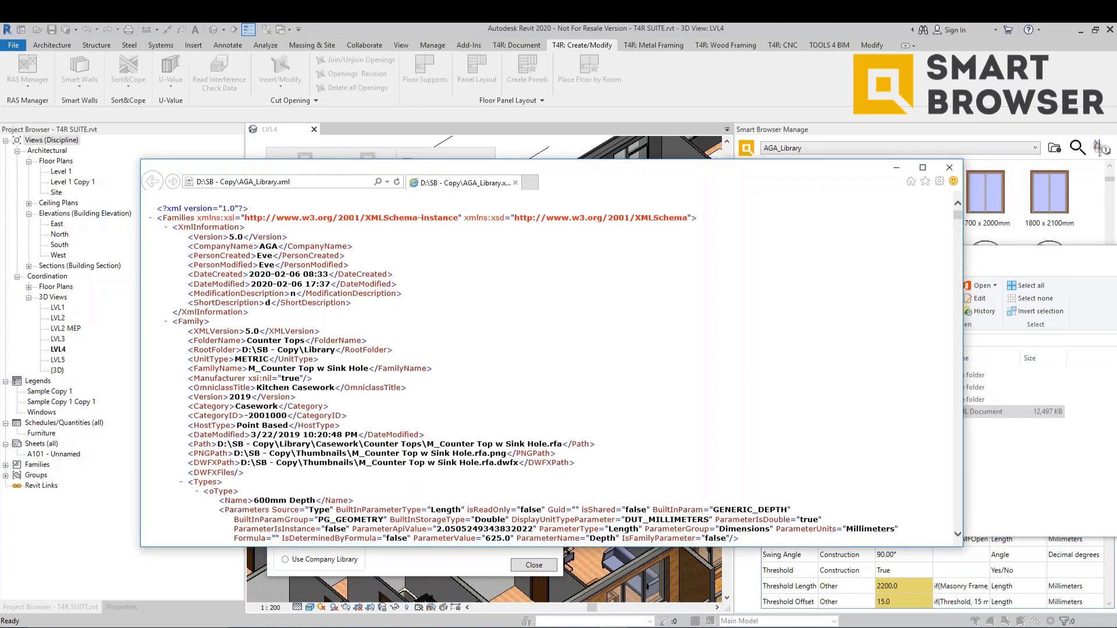
{"action": "scroll", "coordinate": [547, 366], "scroll_direction": "down", "scroll_amount": 20}
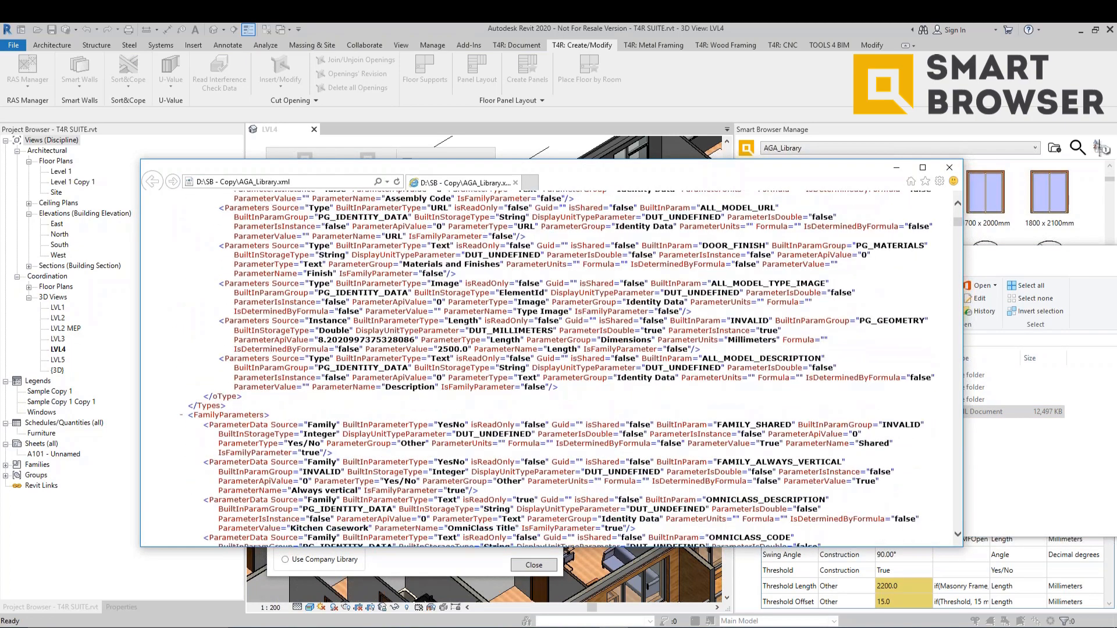
{"action": "scroll", "coordinate": [391, 348], "scroll_direction": "down", "scroll_amount": 15}
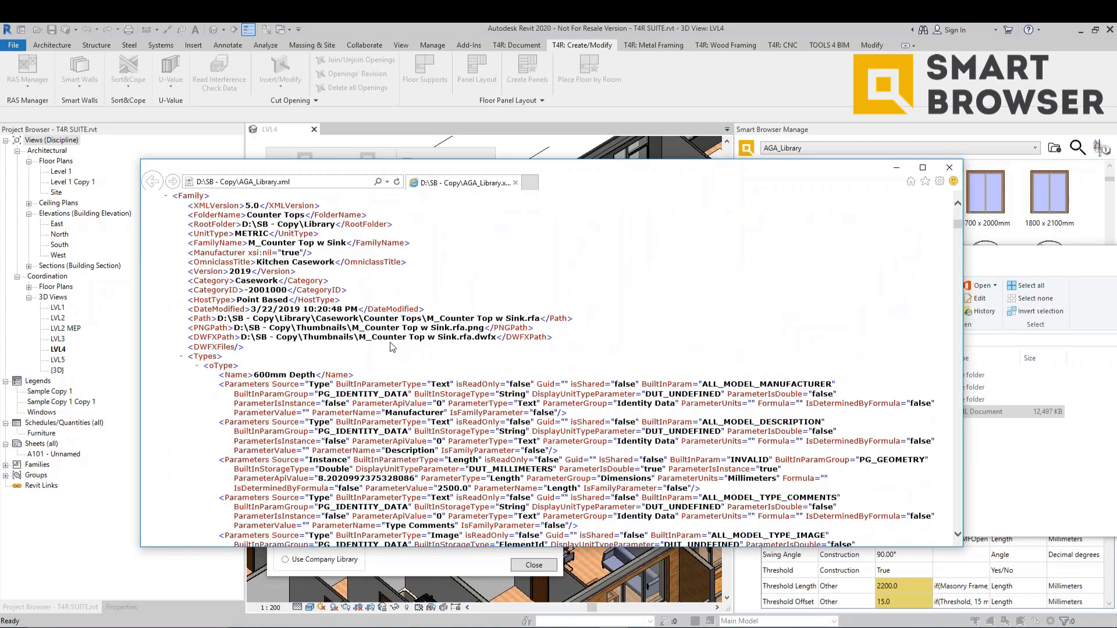
{"action": "scroll", "coordinate": [391, 348], "scroll_direction": "down", "scroll_amount": 15}
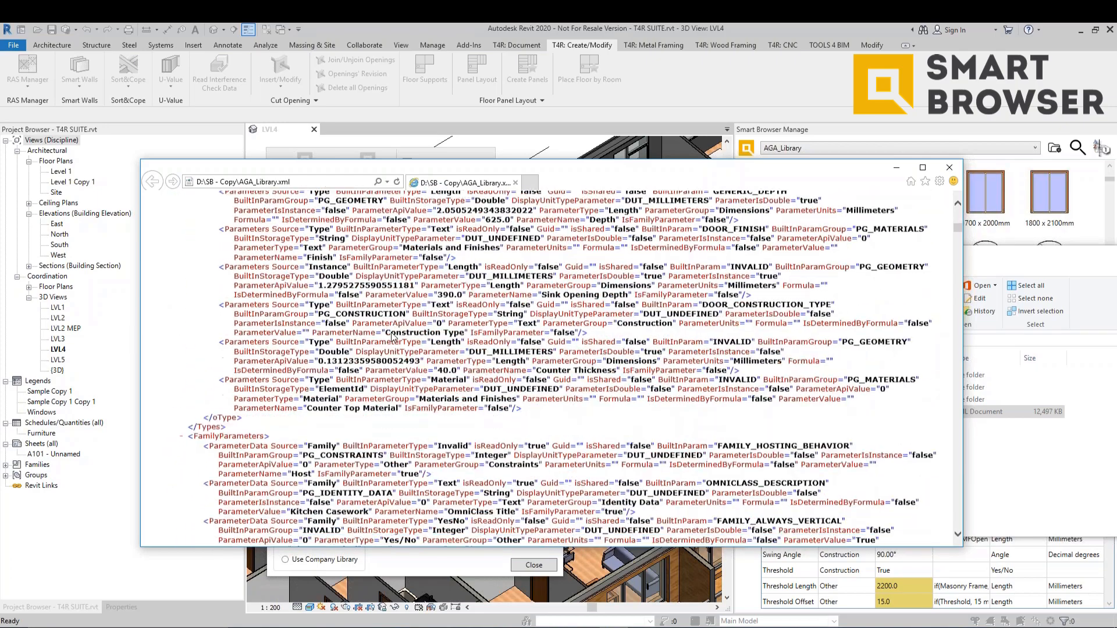
{"action": "scroll", "coordinate": [391, 337], "scroll_direction": "down", "scroll_amount": 15}
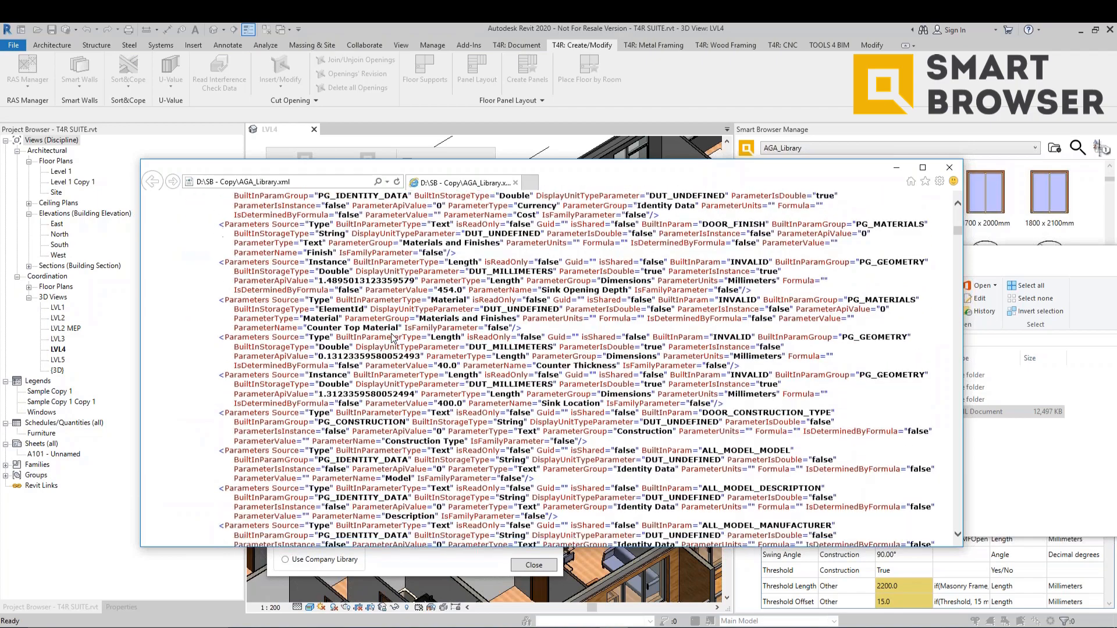
{"action": "scroll", "coordinate": [392, 338], "scroll_direction": "down", "scroll_amount": 10}
{"action": "left_click", "coordinate": [949, 167]}
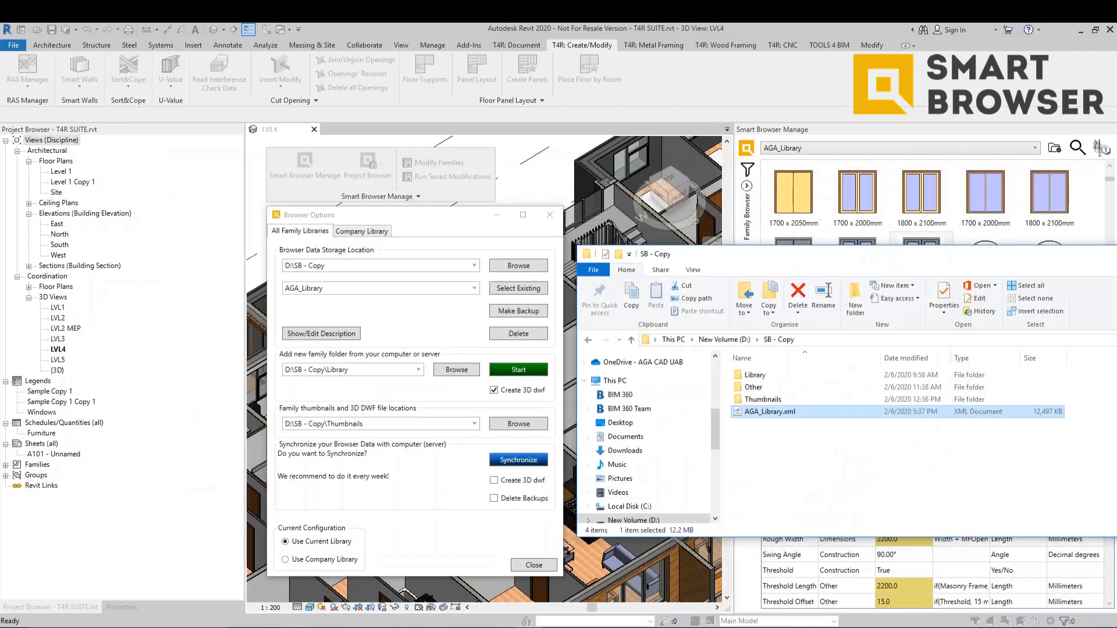
Step: Check the thumbnails and 3D DWF location, examine the files in the Thumbnails folder, and return to SB - Copy
{"action": "left_click", "coordinate": [382, 426]}
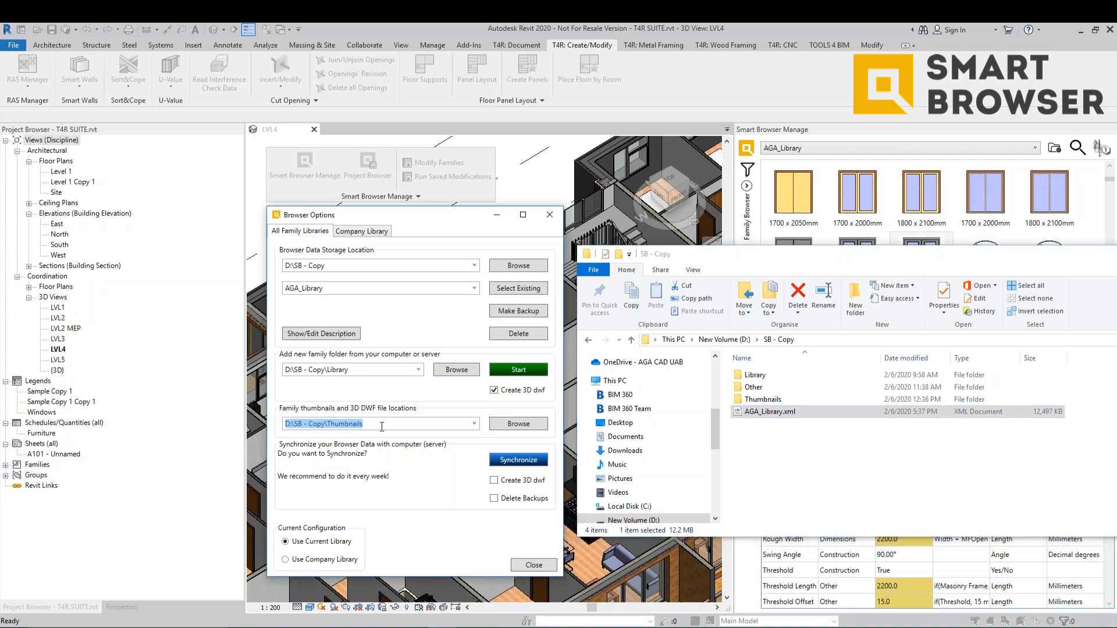
{"action": "double_click", "coordinate": [784, 400]}
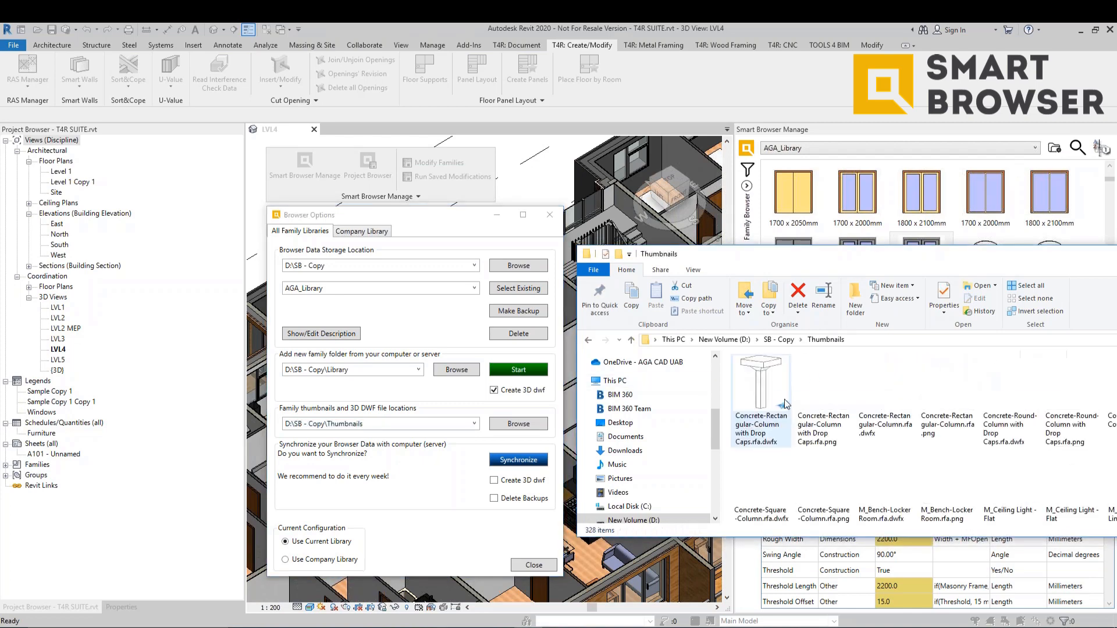
{"action": "scroll", "coordinate": [814, 407], "scroll_direction": "down", "scroll_amount": 3}
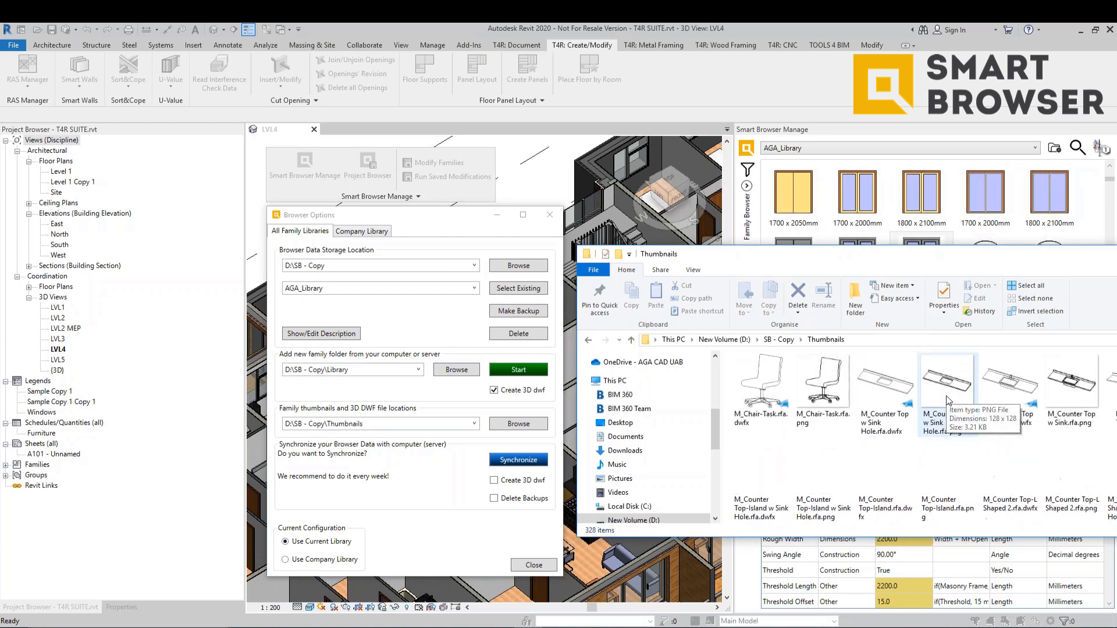
{"action": "scroll", "coordinate": [947, 401], "scroll_direction": "down", "scroll_amount": 8}
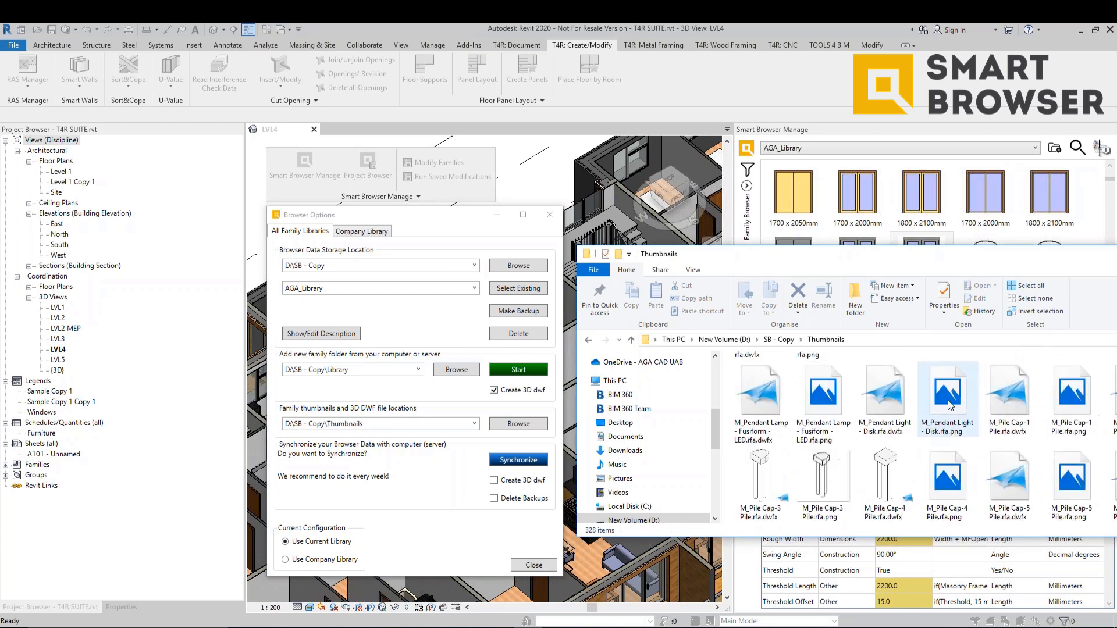
{"action": "left_click", "coordinate": [781, 339]}
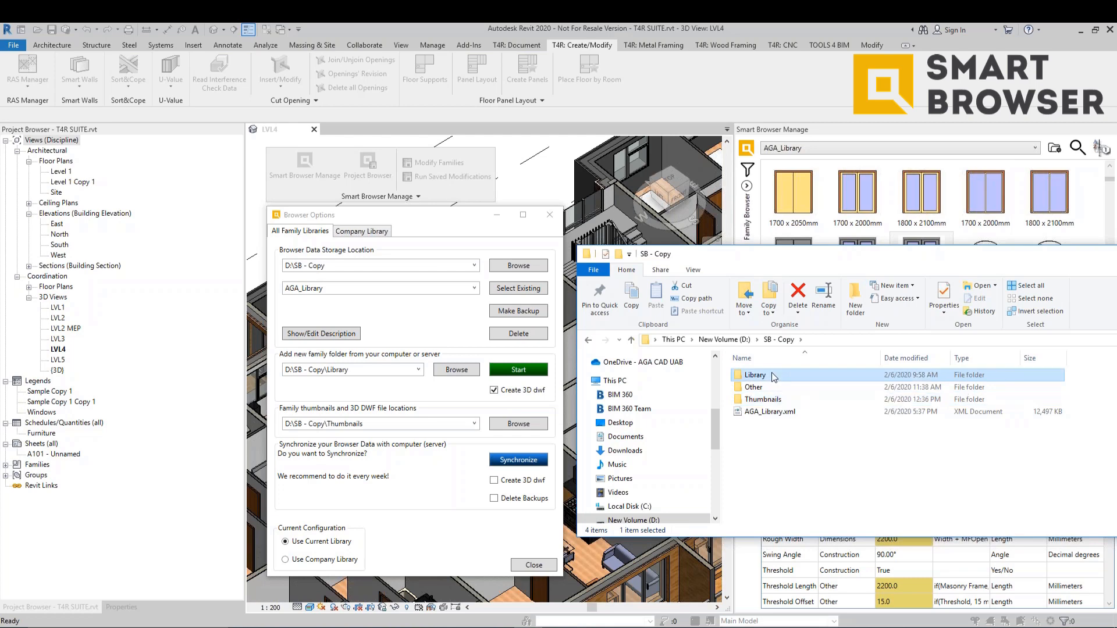
Step: Locate M_Wall_Log Opening Sill.rfa in the Library's Structural Framing folder and close the Browser Options
{"action": "double_click", "coordinate": [755, 374]}
{"action": "double_click", "coordinate": [773, 449]}
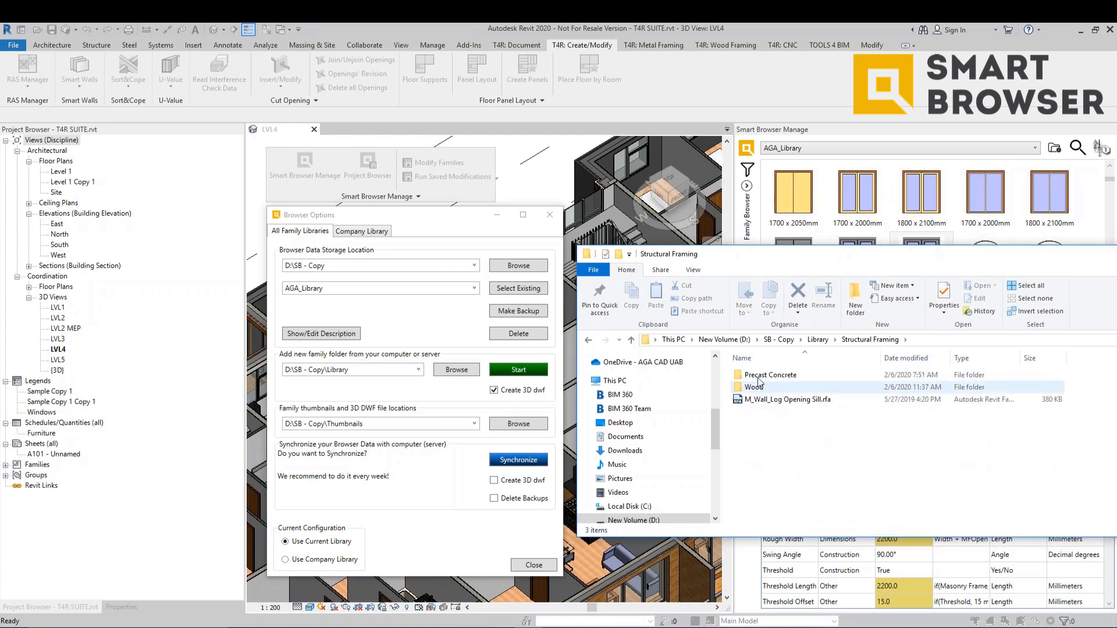
{"action": "left_click", "coordinate": [777, 401]}
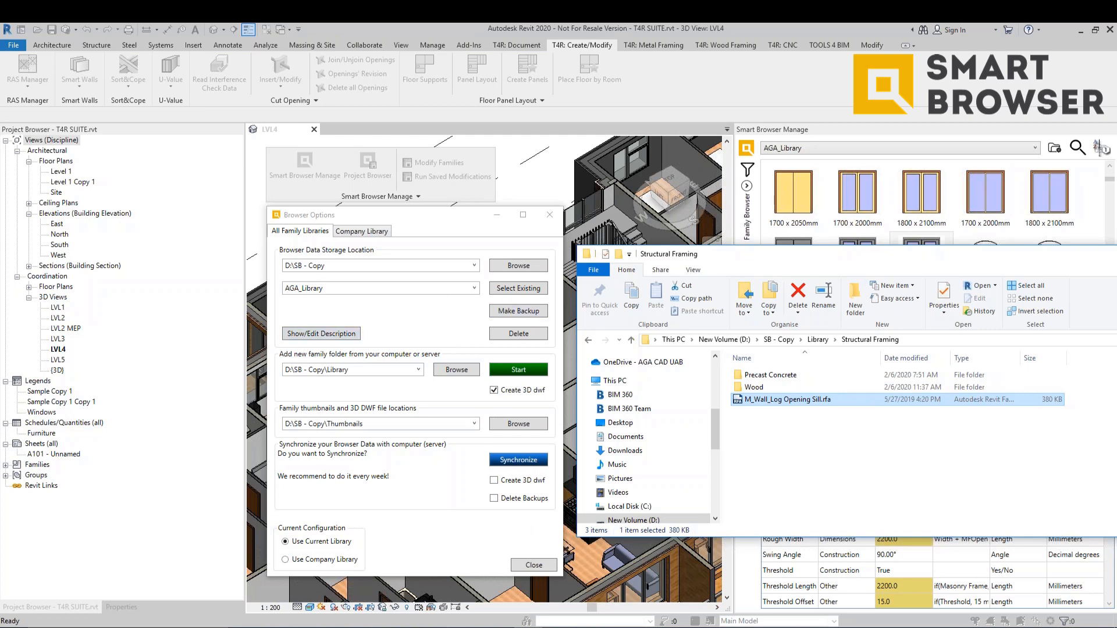
{"action": "left_click", "coordinate": [549, 215]}
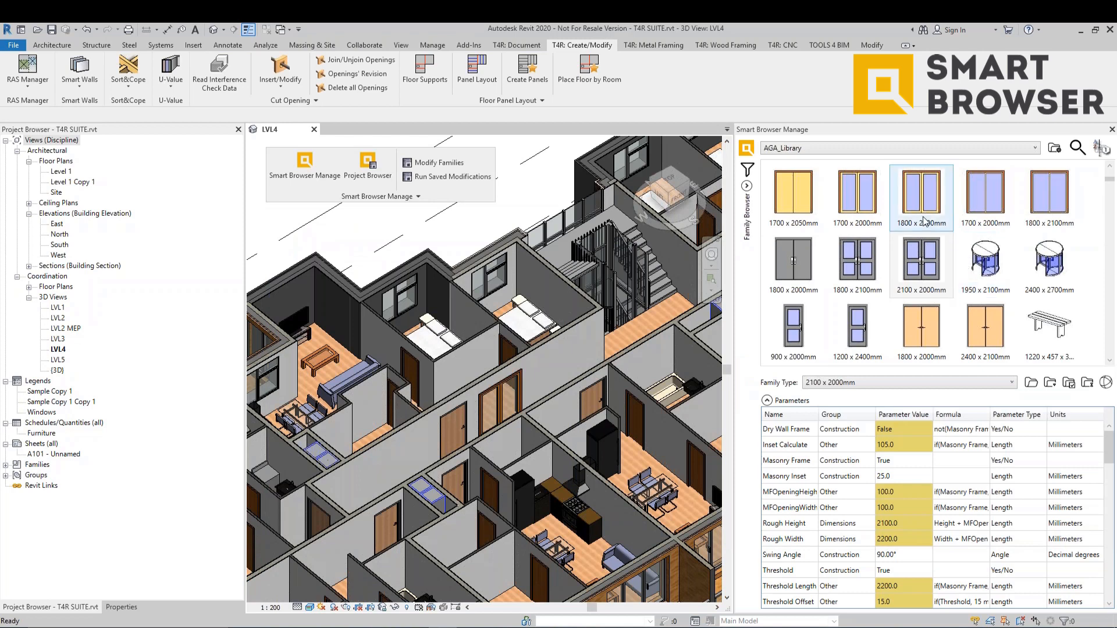
Step: Show the parameters of the 1950 x 2100mm revolving door and the 1700 x 2000mm double sliding door types
{"action": "left_click", "coordinate": [822, 149]}
{"action": "left_click", "coordinate": [822, 149]}
{"action": "left_click", "coordinate": [967, 252]}
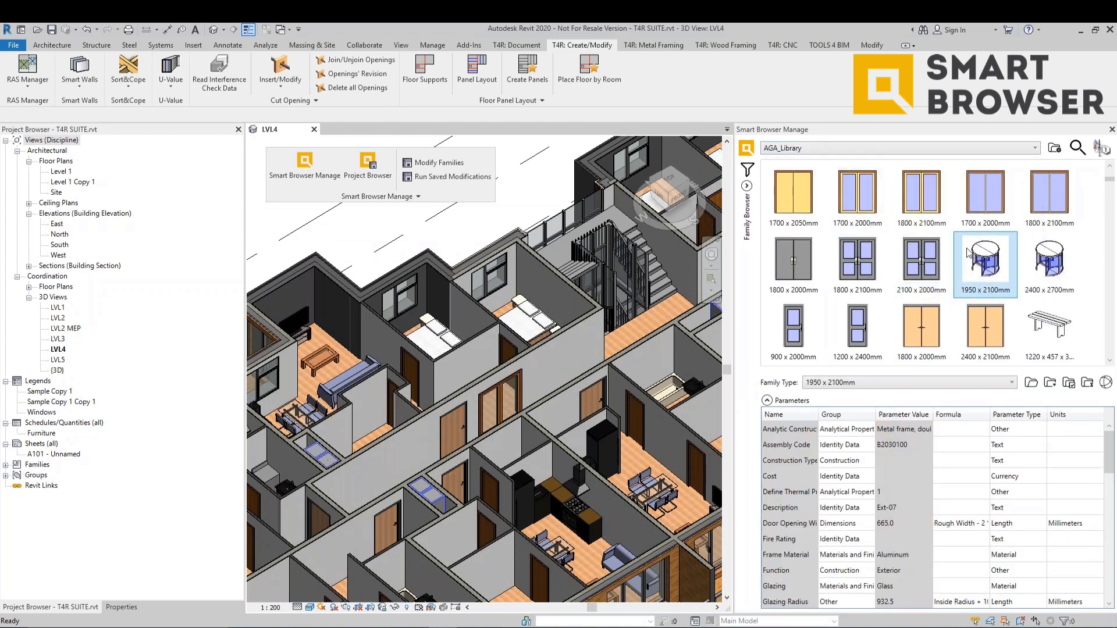
{"action": "left_click", "coordinate": [746, 186]}
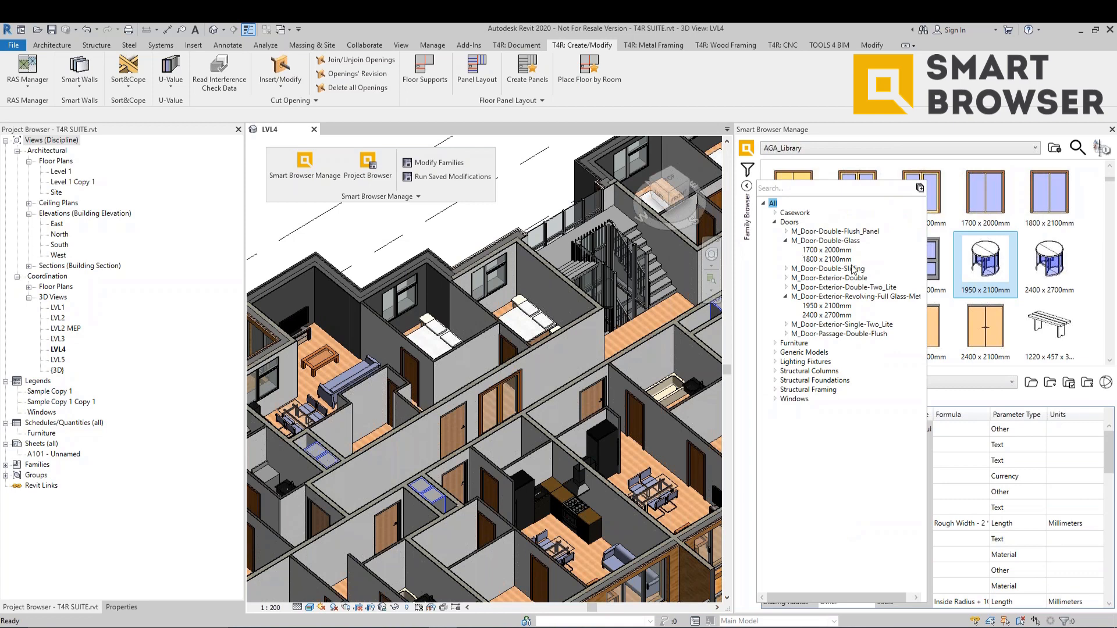
{"action": "left_click", "coordinate": [985, 195]}
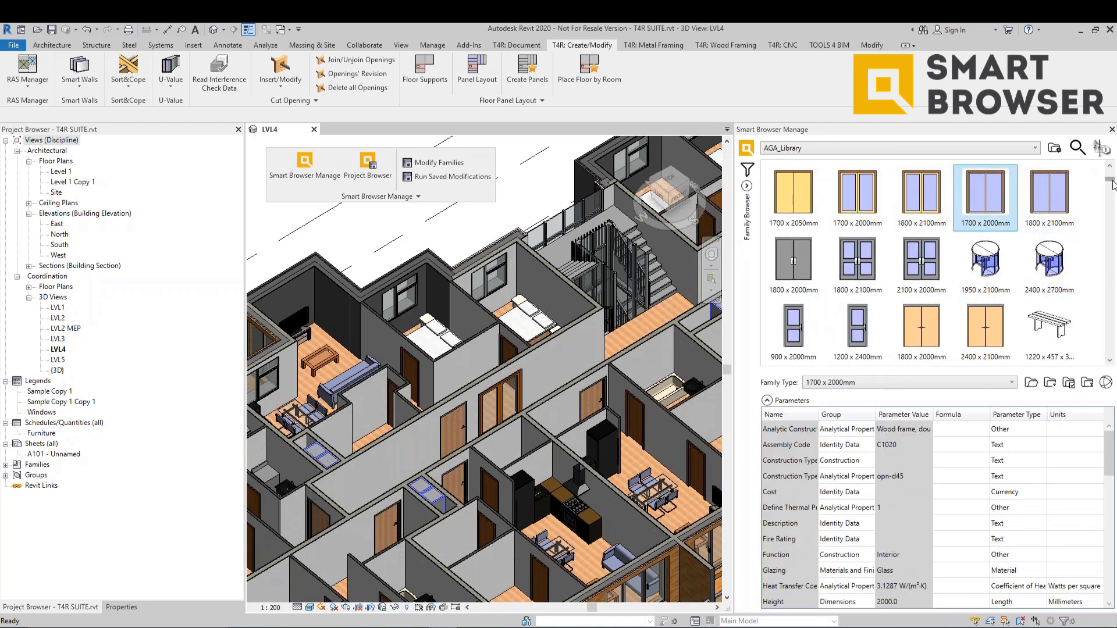
Step: Collapse the family tree to its categories and show only the Windows family types
{"action": "left_click_drag", "start_coordinate": [1112, 182], "coordinate": [1112, 180]}
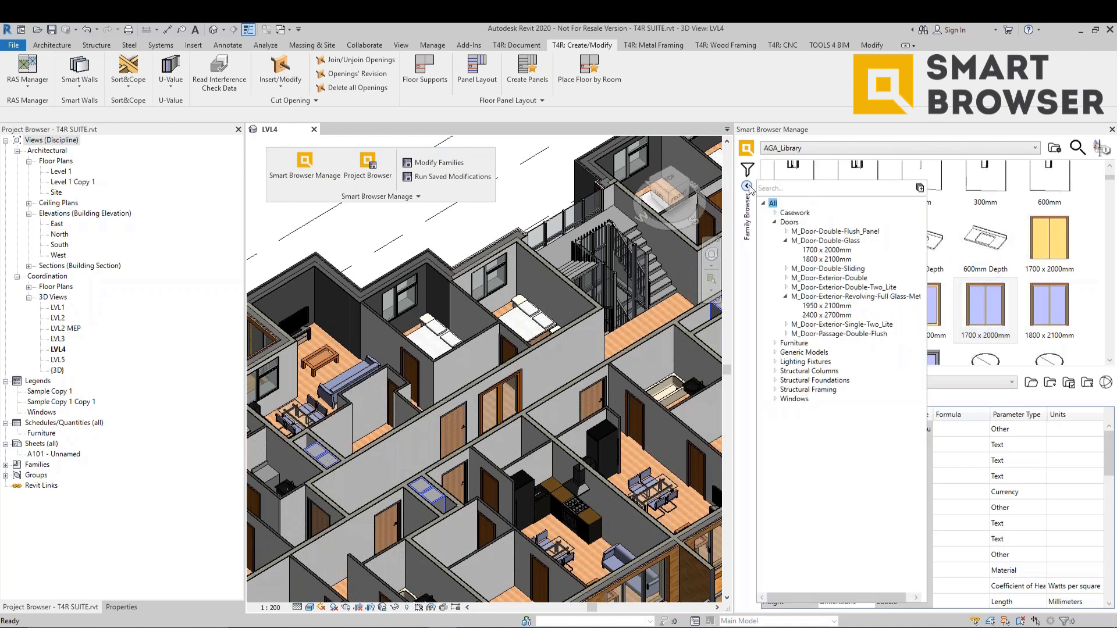
{"action": "mouse_move", "coordinate": [743, 189]}
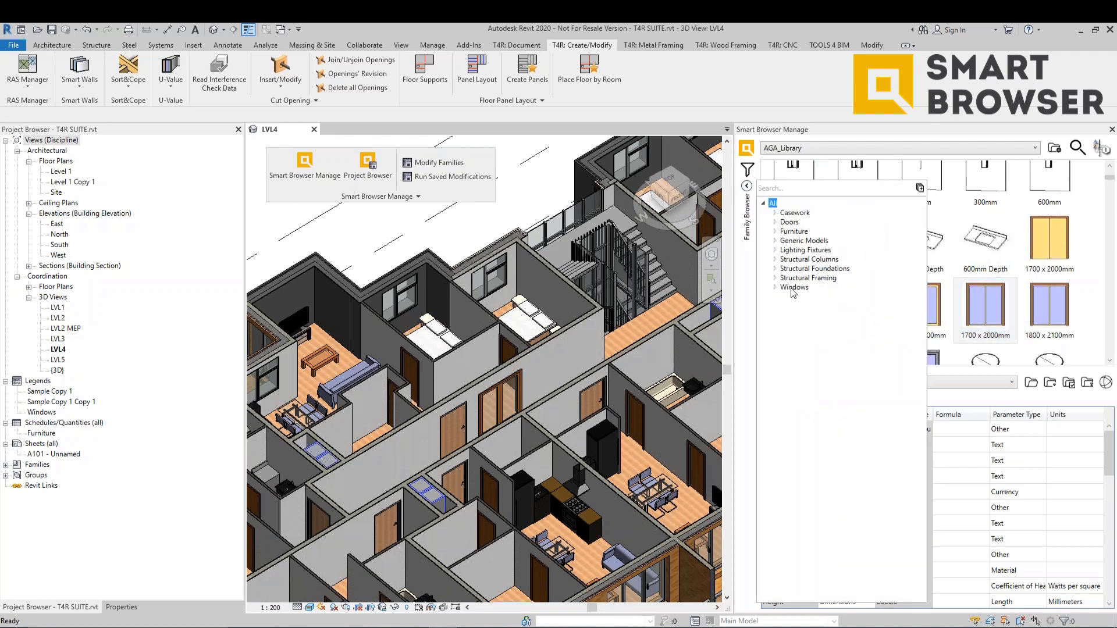
{"action": "left_click", "coordinate": [793, 287]}
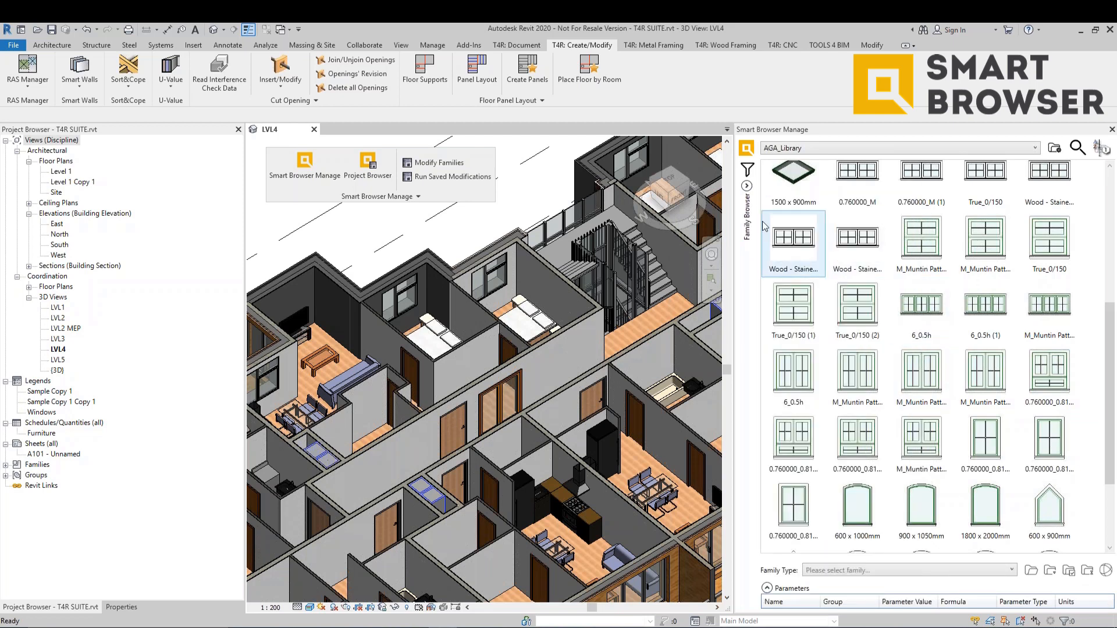
Step: Remove Family Type from the browser organization so the library lists families by category and family name
{"action": "left_click", "coordinate": [747, 173]}
{"action": "left_click", "coordinate": [494, 298]}
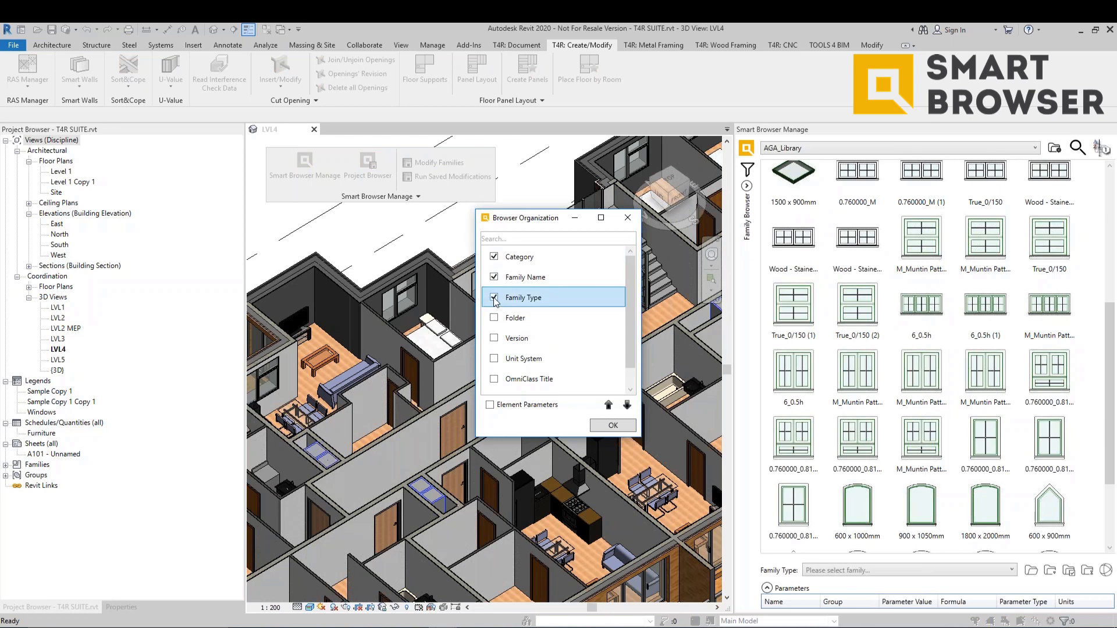
{"action": "left_click", "coordinate": [613, 425]}
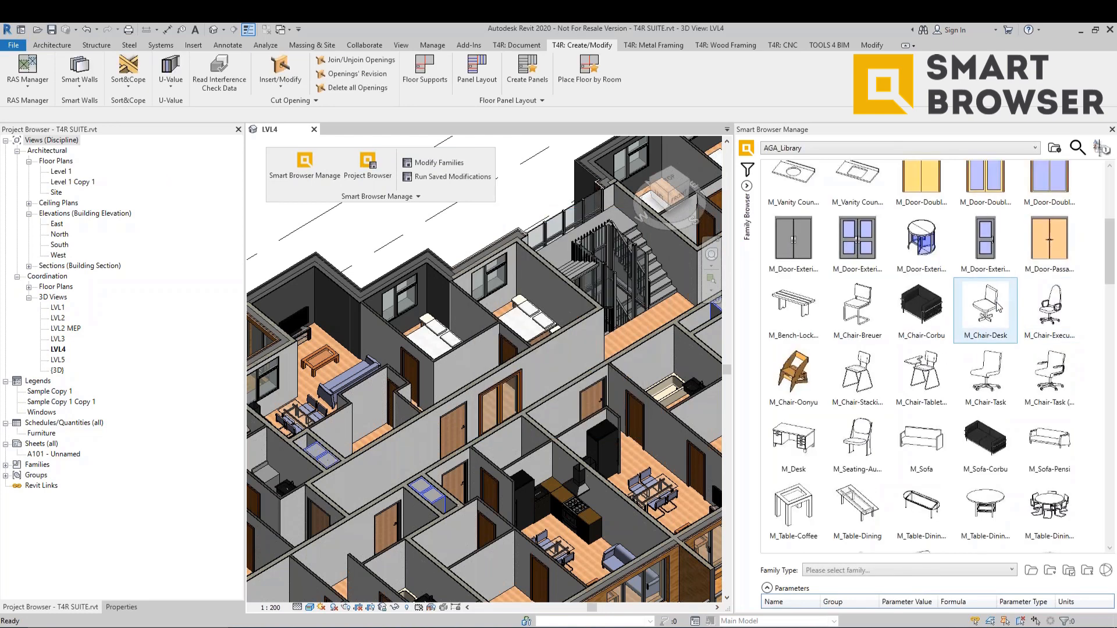
Step: Expand the family tree and show only the Windows families of AGA_Library
{"action": "left_click", "coordinate": [747, 186]}
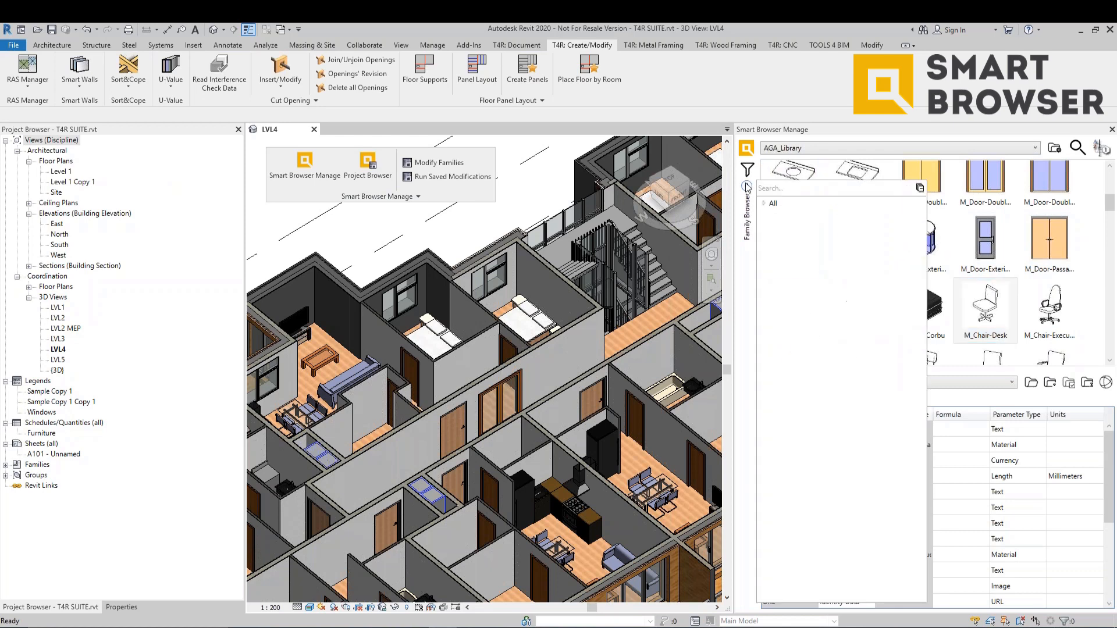
{"action": "left_click", "coordinate": [763, 204]}
{"action": "left_click", "coordinate": [774, 287]}
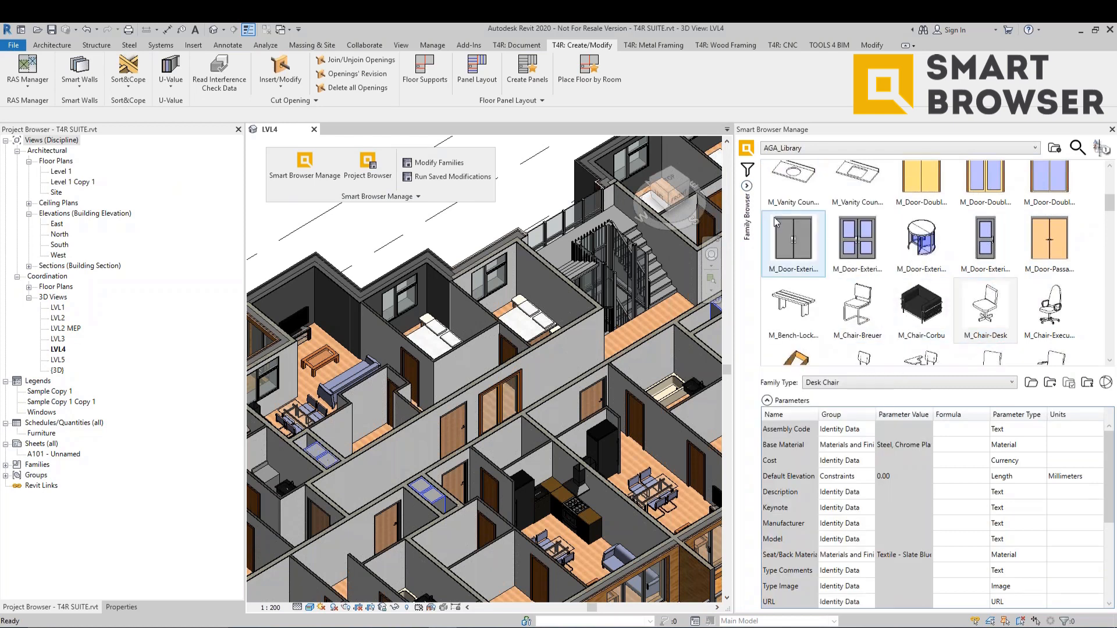
{"action": "mouse_move", "coordinate": [750, 190]}
{"action": "left_click", "coordinate": [805, 289]}
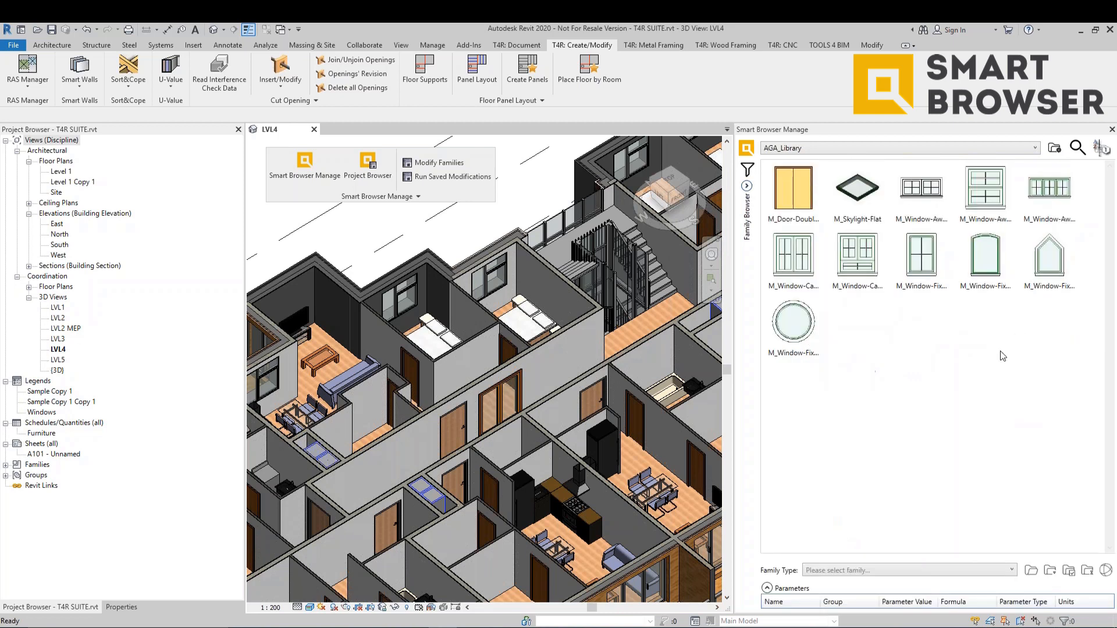
Step: Show the parameters of the round fixed window, the double door and the casement window families in turn
{"action": "left_click", "coordinate": [793, 323]}
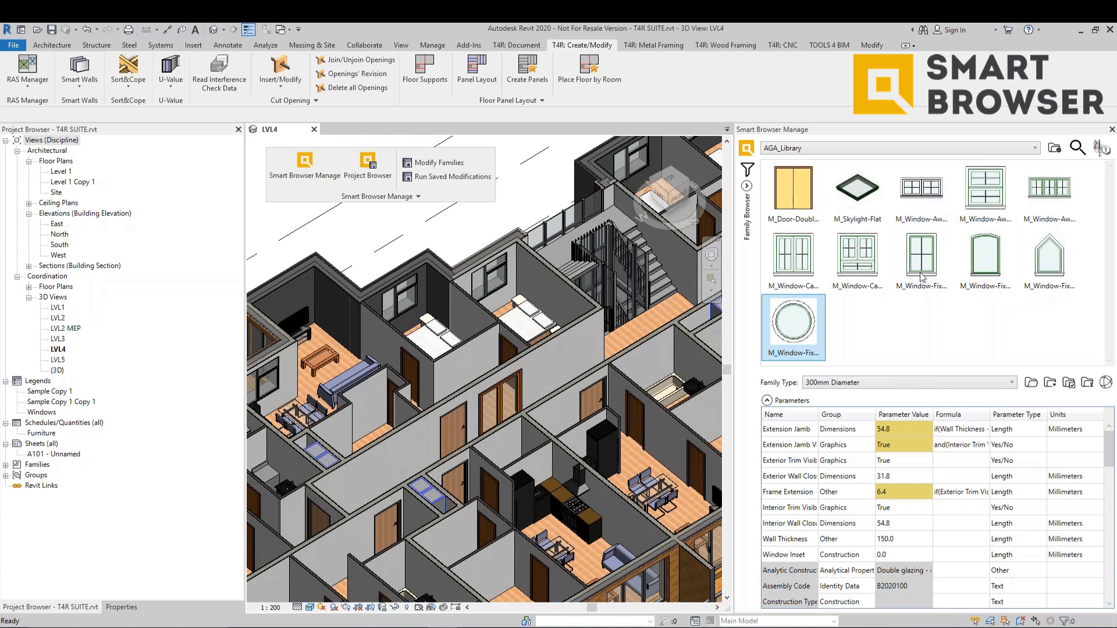
{"action": "left_click", "coordinate": [795, 200]}
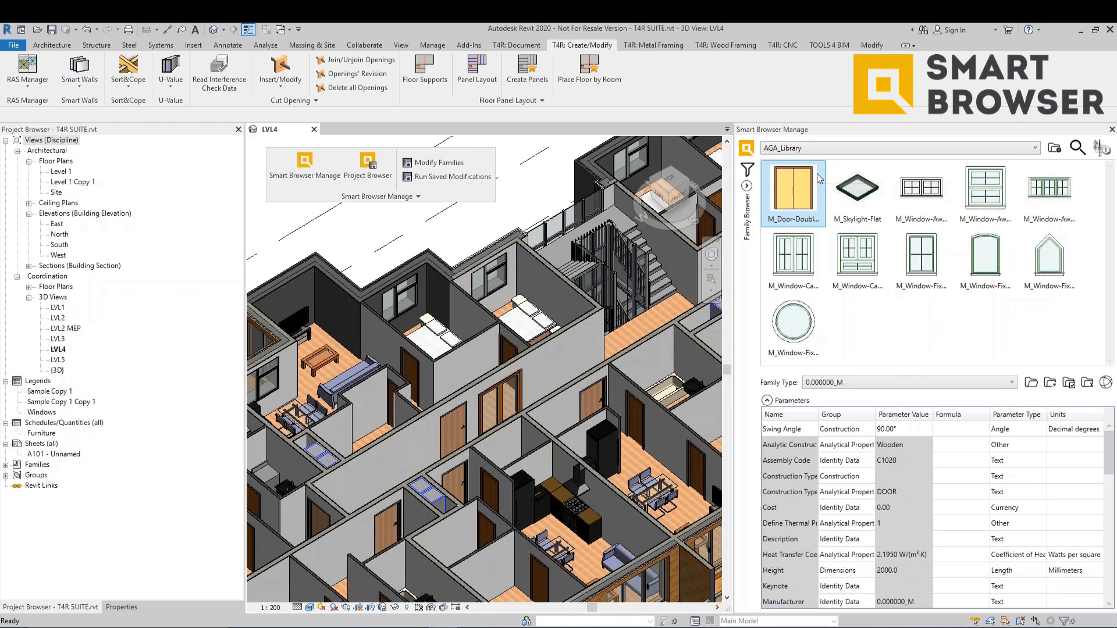
{"action": "left_click", "coordinate": [808, 289]}
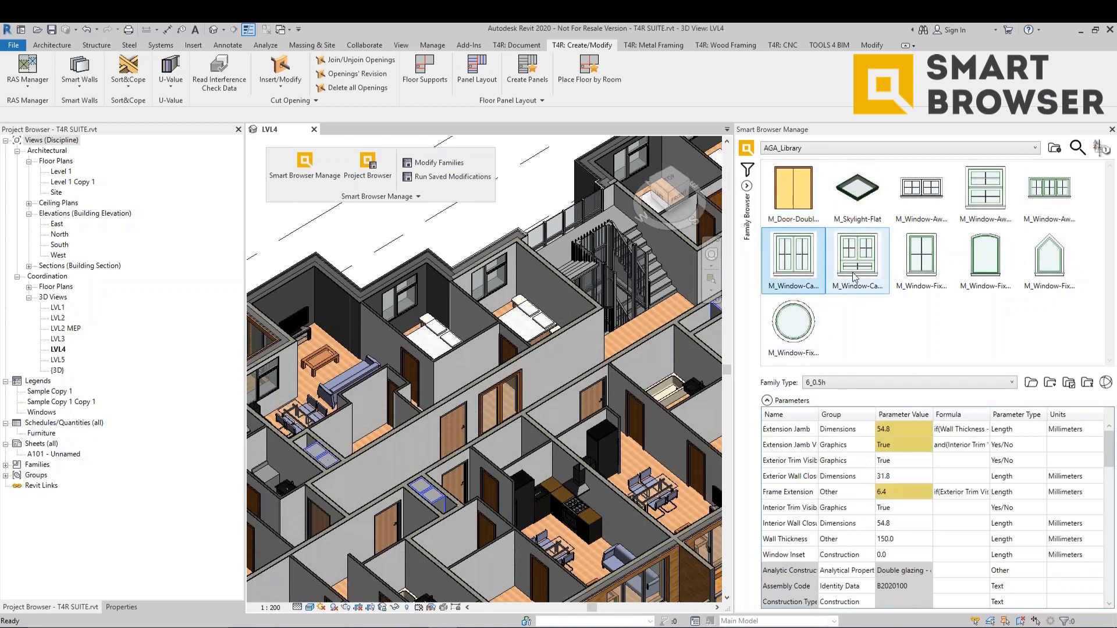
Step: Open the M_Window-Fixed-Round family for editing and create a family type named New Type - Round
{"action": "left_click", "coordinate": [794, 331]}
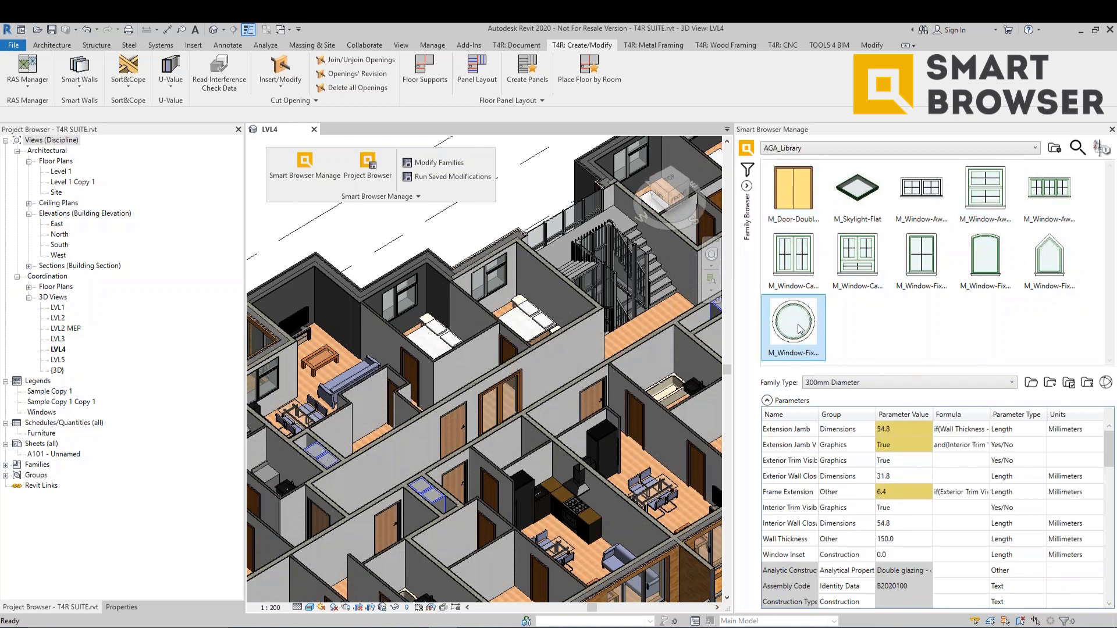
{"action": "left_click", "coordinate": [1030, 382]}
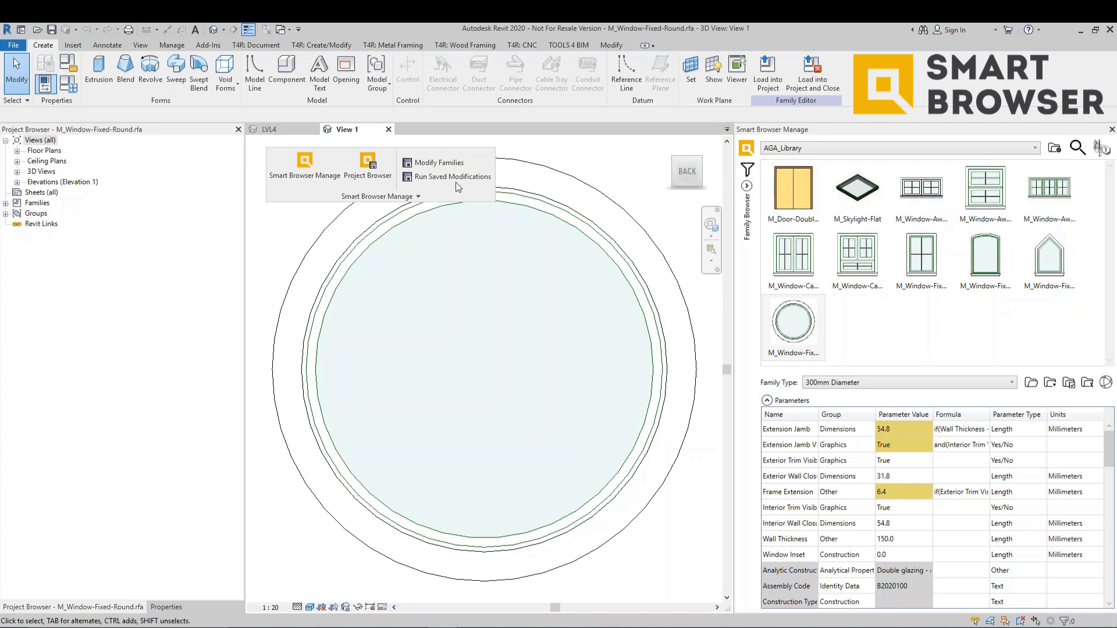
{"action": "scroll", "coordinate": [550, 263], "scroll_direction": "down", "scroll_amount": 3}
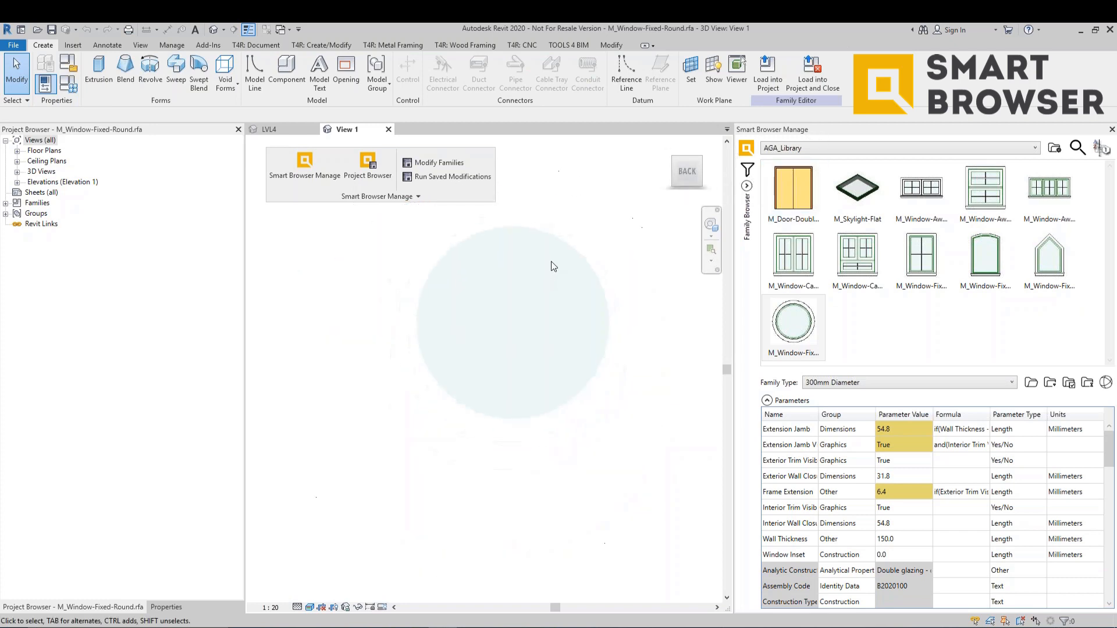
{"action": "left_click", "coordinate": [68, 83]}
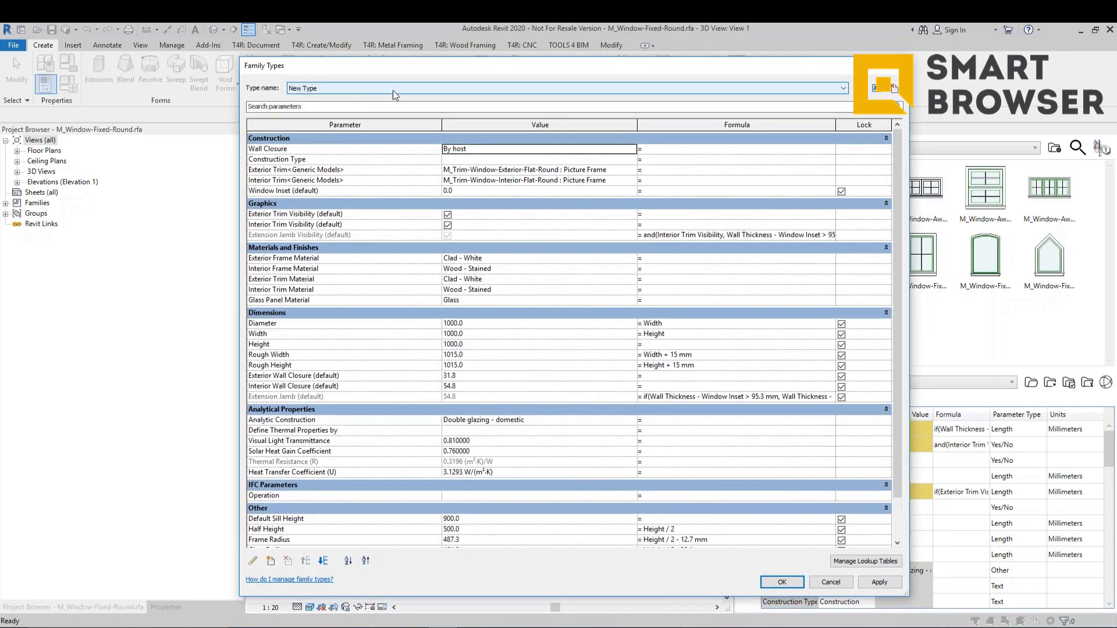
{"action": "left_click", "coordinate": [859, 88]}
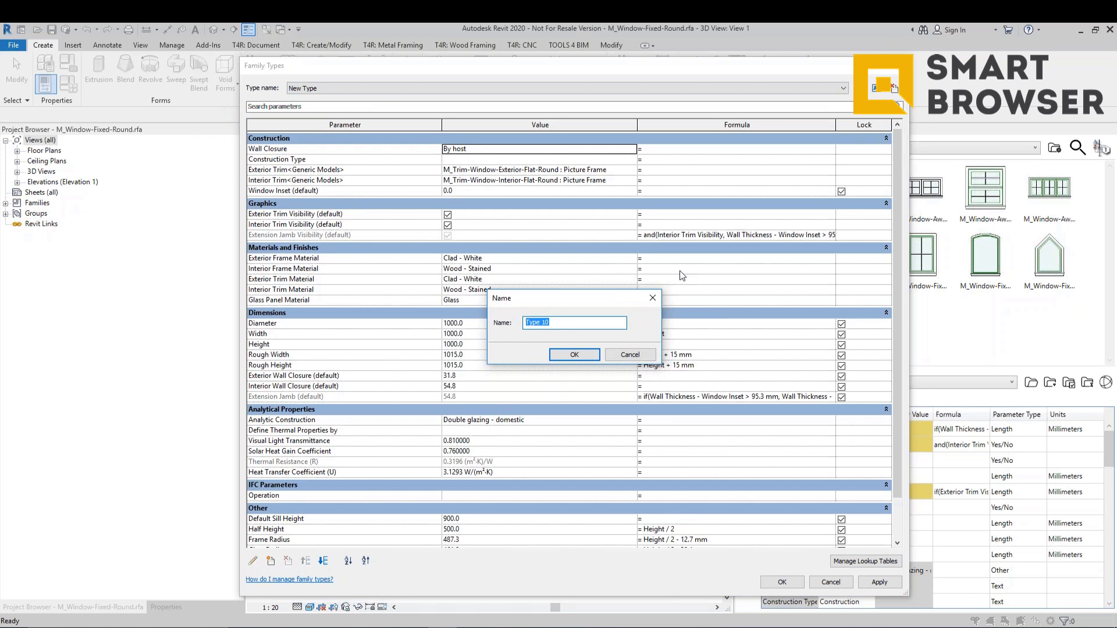
{"action": "type", "text": "New"}
{"action": "key", "text": "Return"}
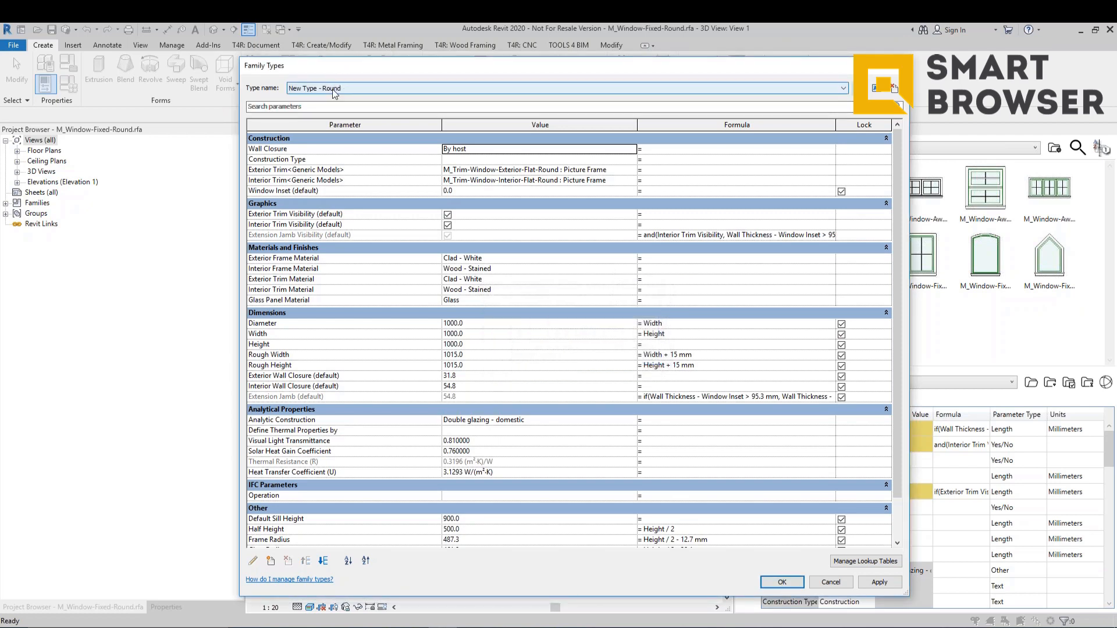
Step: Delete the family types New Type and Type 8 and accept the Family Types changes
{"action": "left_click", "coordinate": [430, 92]}
{"action": "left_click", "coordinate": [325, 150]}
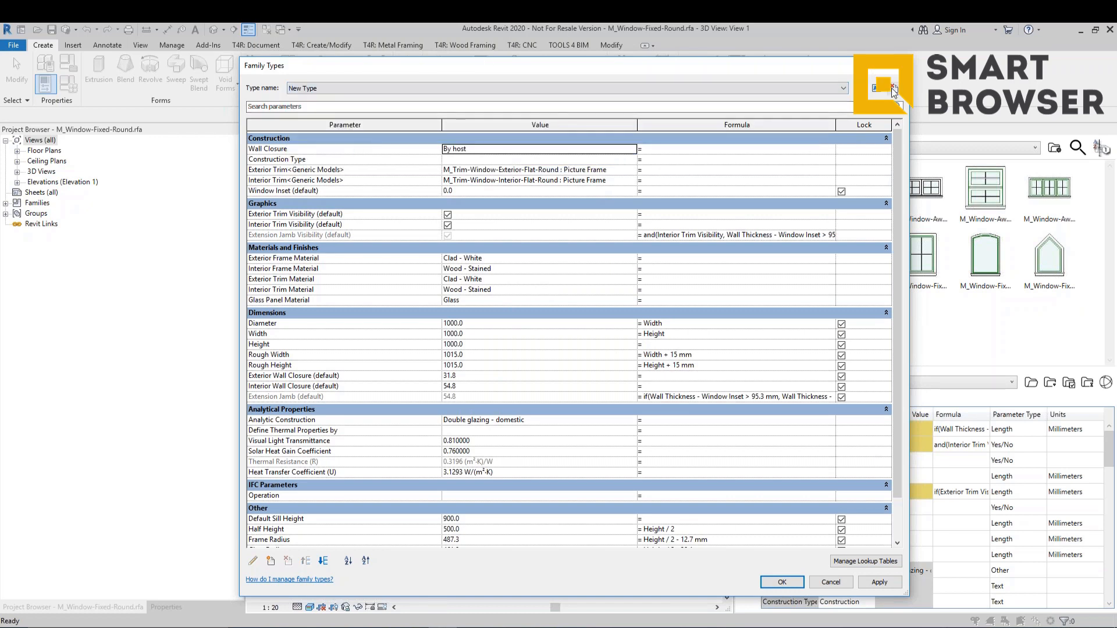
{"action": "left_click", "coordinate": [386, 88]}
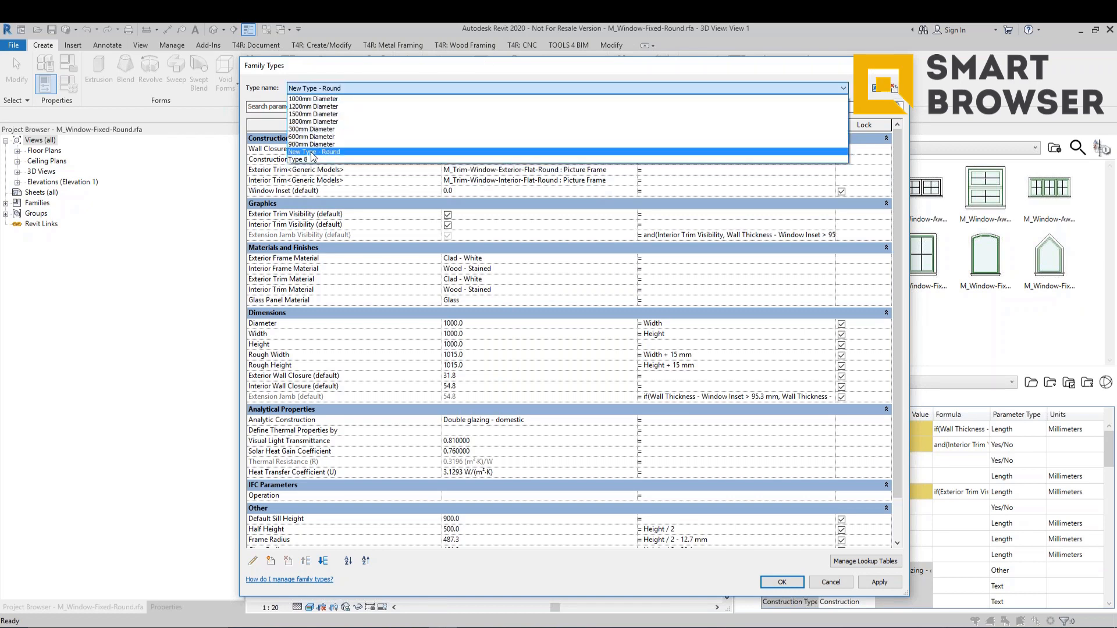
{"action": "left_click", "coordinate": [314, 160]}
{"action": "left_click", "coordinate": [894, 89]}
{"action": "left_click", "coordinate": [399, 89]}
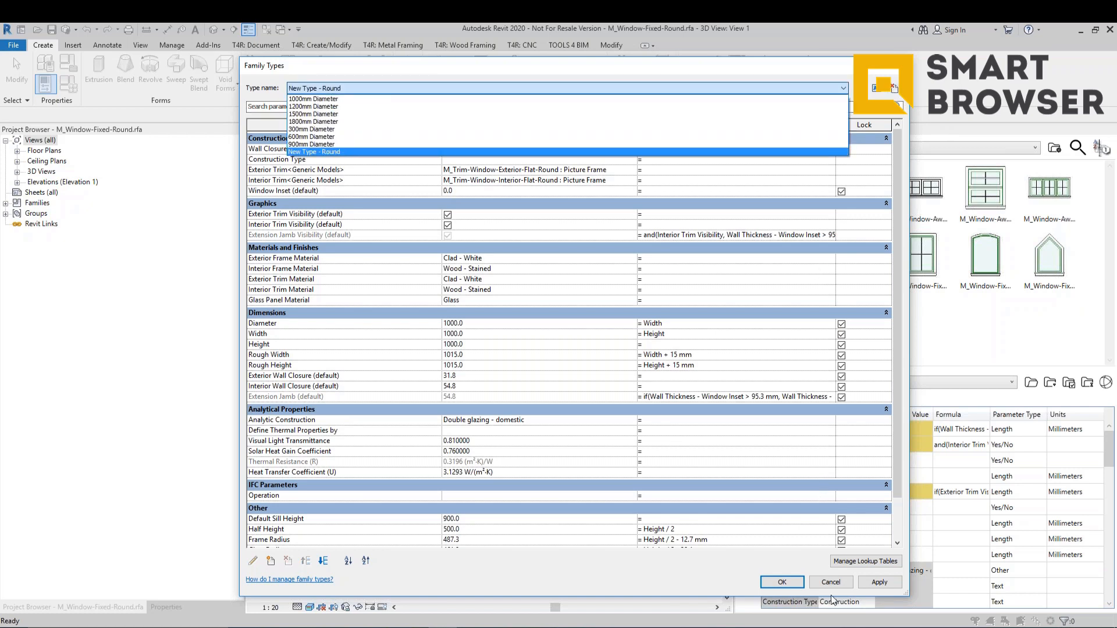
{"action": "left_click", "coordinate": [792, 589]}
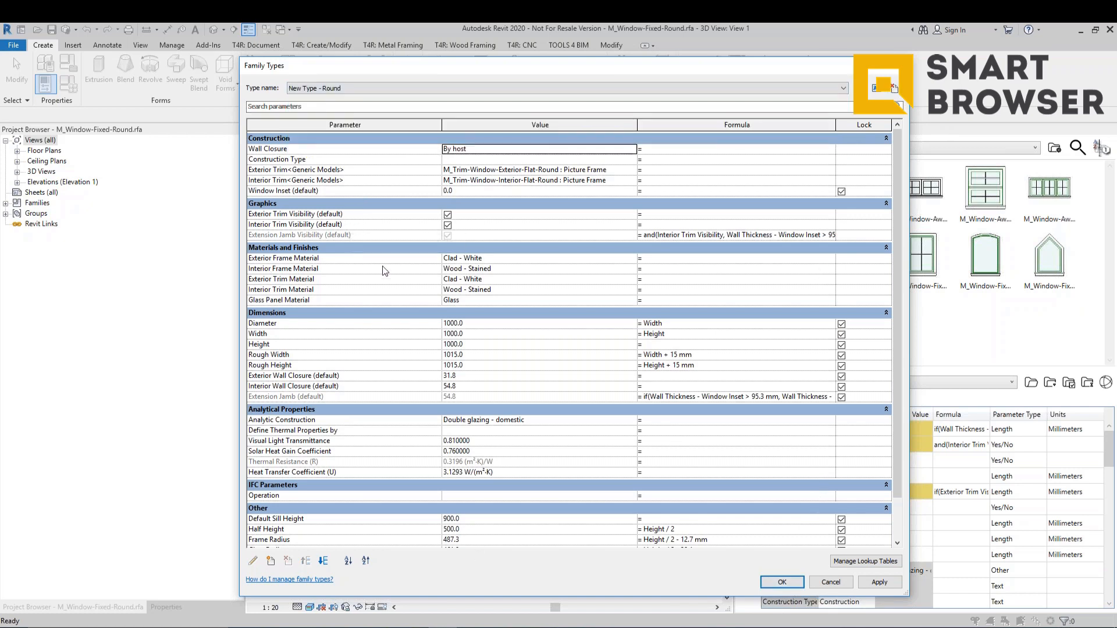
{"action": "left_click", "coordinate": [797, 584]}
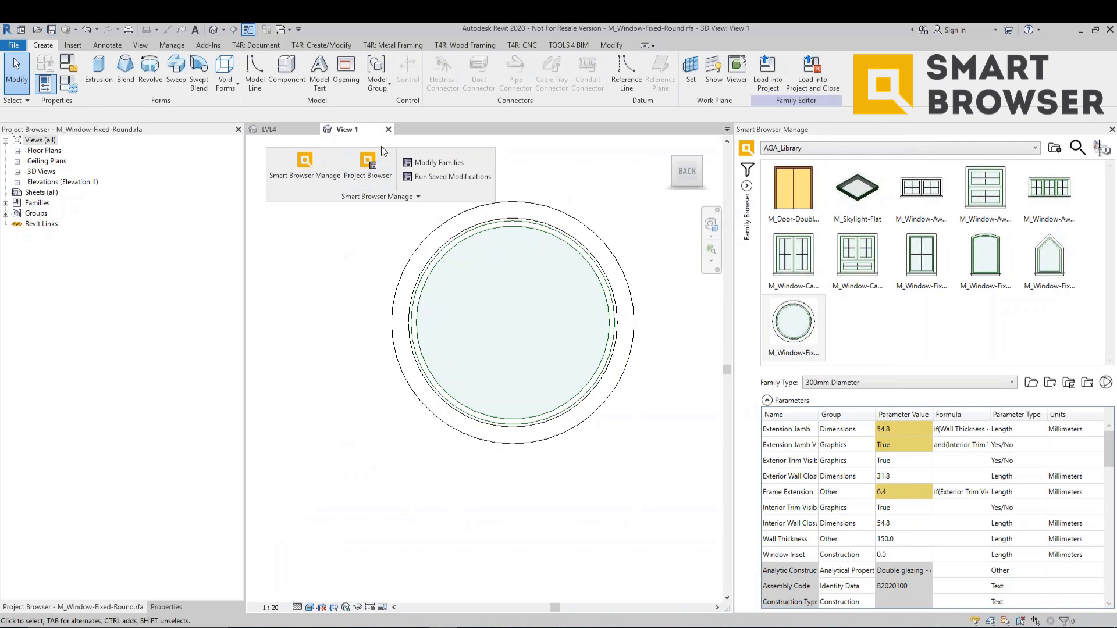
Step: Close the round window family and check which of its types the library browser offers
{"action": "left_click", "coordinate": [388, 129]}
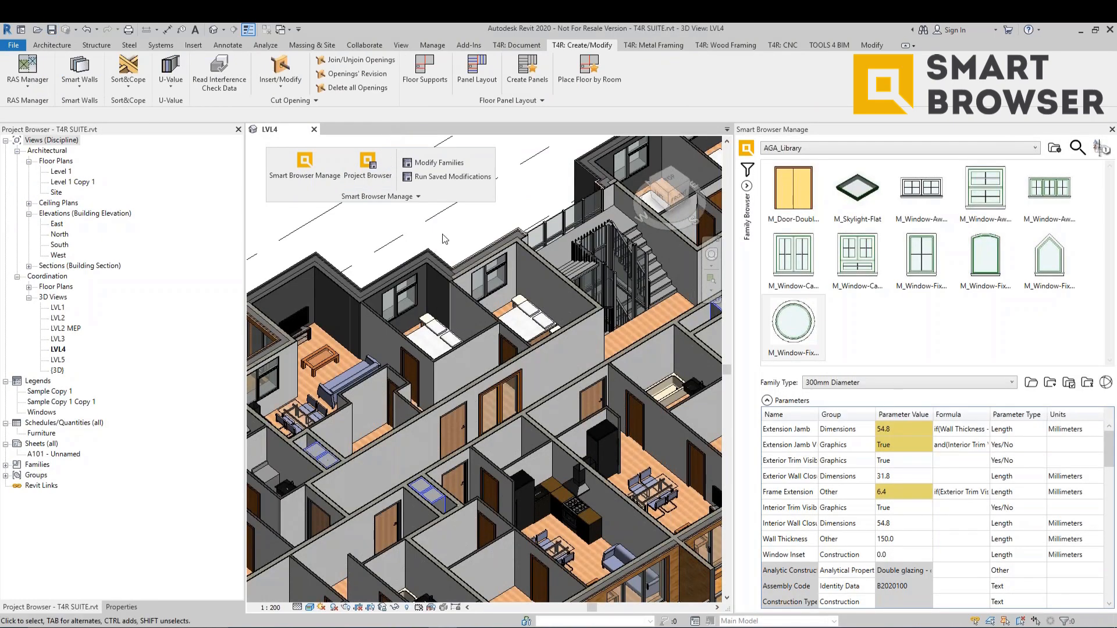
{"action": "left_click", "coordinate": [1049, 261]}
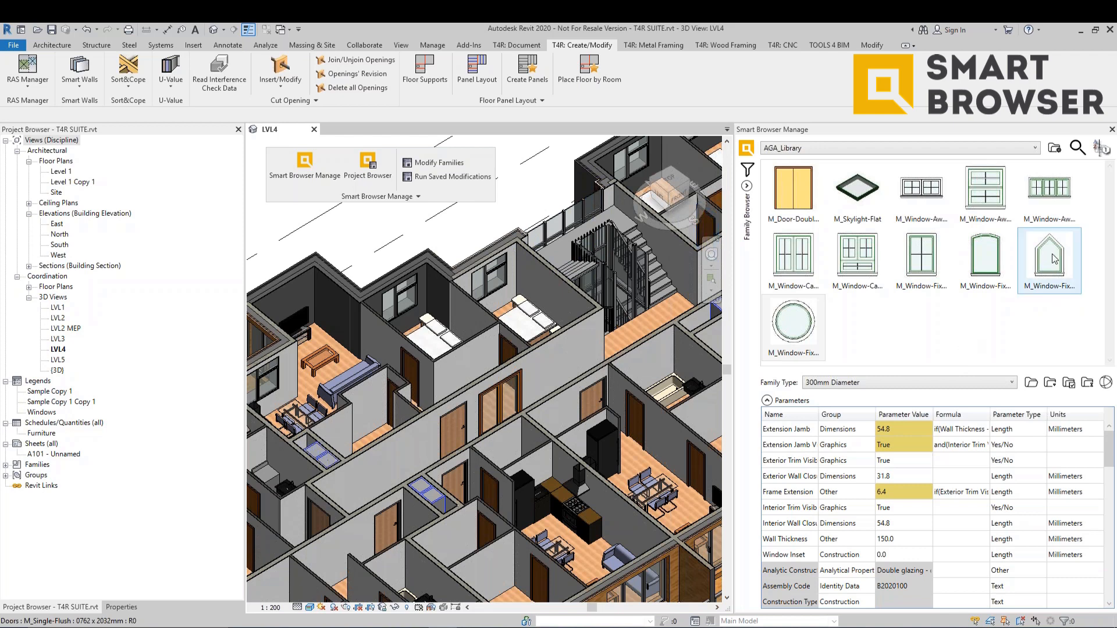
{"action": "left_click", "coordinate": [787, 328]}
{"action": "left_click", "coordinate": [864, 384]}
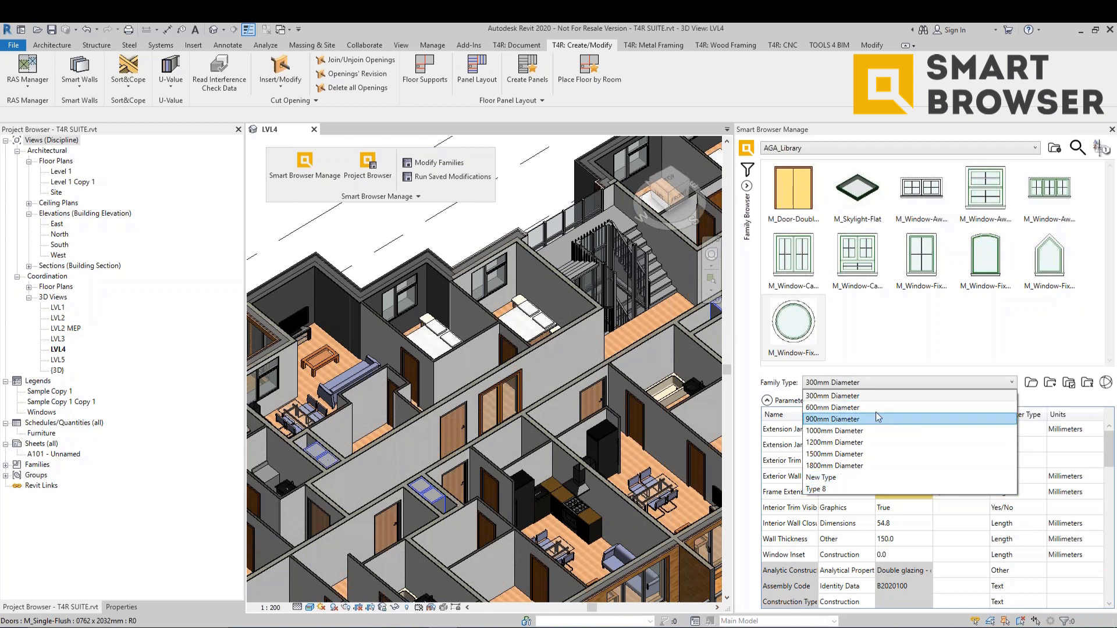
{"action": "left_click", "coordinate": [884, 337]}
Step: Synchronize the AGA_Library browser data with the computer, accept the XML file information and close the Browser Options
{"action": "left_click", "coordinate": [1054, 149]}
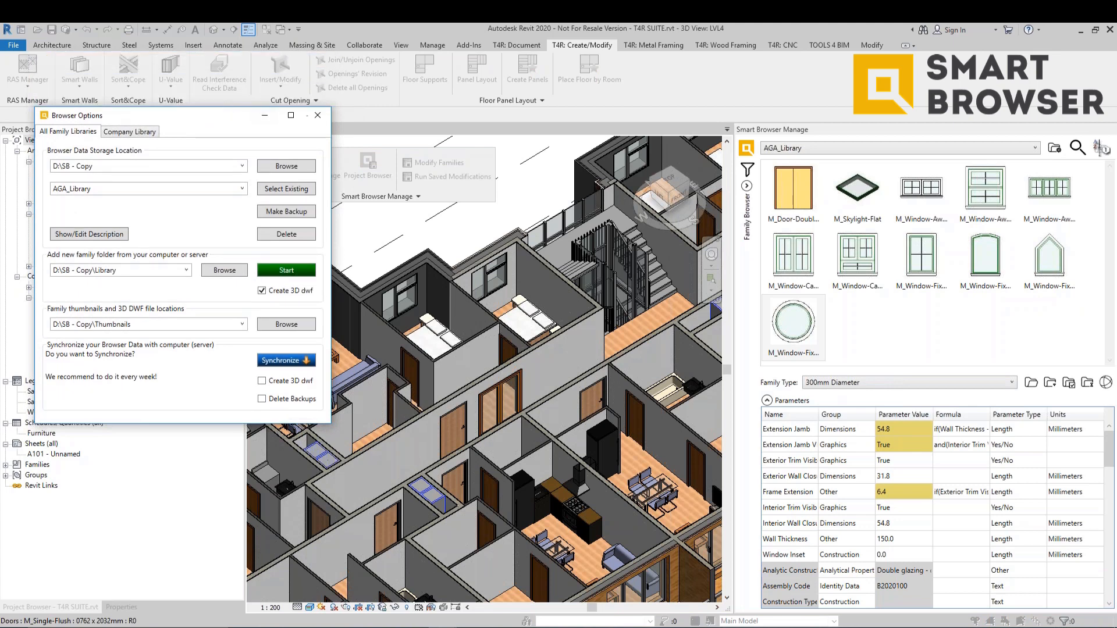
{"action": "left_click_drag", "start_coordinate": [211, 107], "coordinate": [319, 110]}
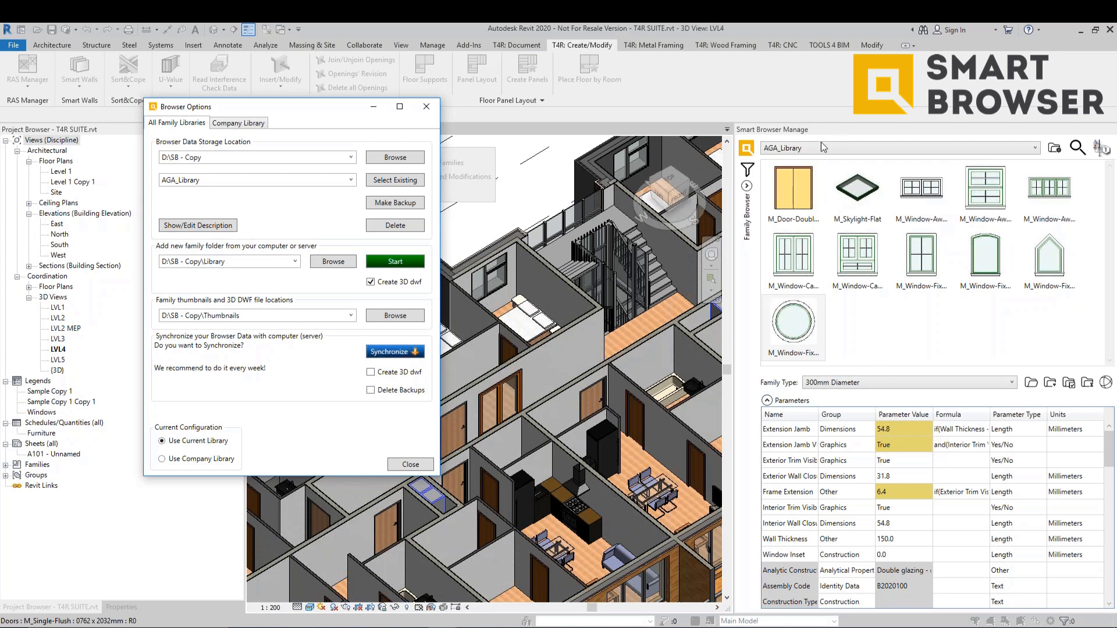
{"action": "left_click", "coordinate": [383, 352]}
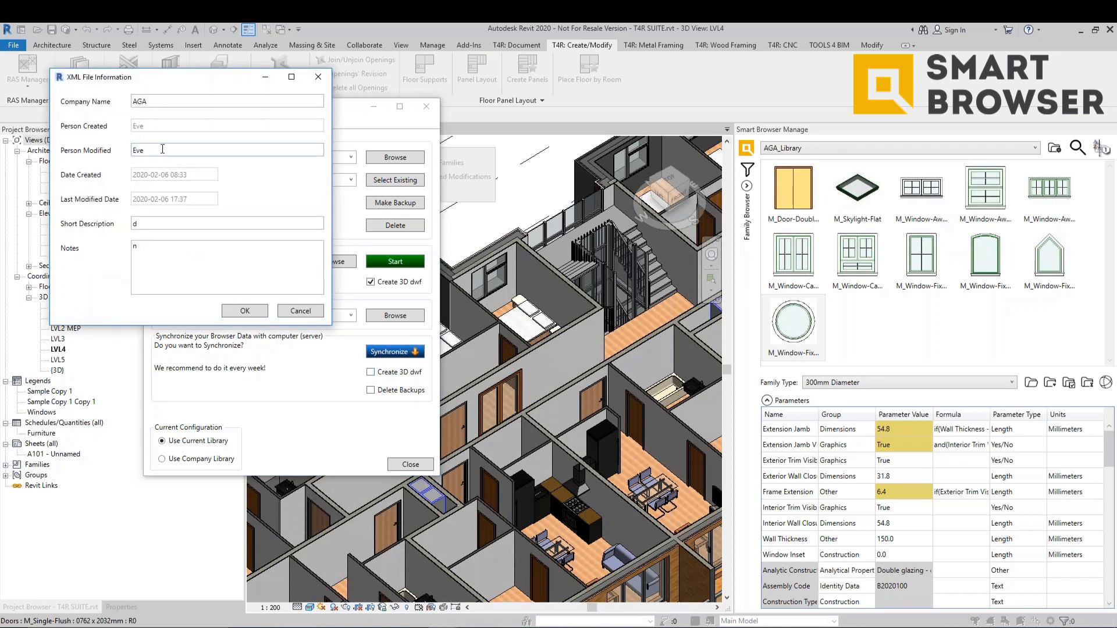
{"action": "left_click_drag", "start_coordinate": [162, 149], "coordinate": [51, 152]}
{"action": "left_click_drag", "start_coordinate": [156, 228], "coordinate": [105, 220]}
{"action": "left_click_drag", "start_coordinate": [167, 249], "coordinate": [65, 252]}
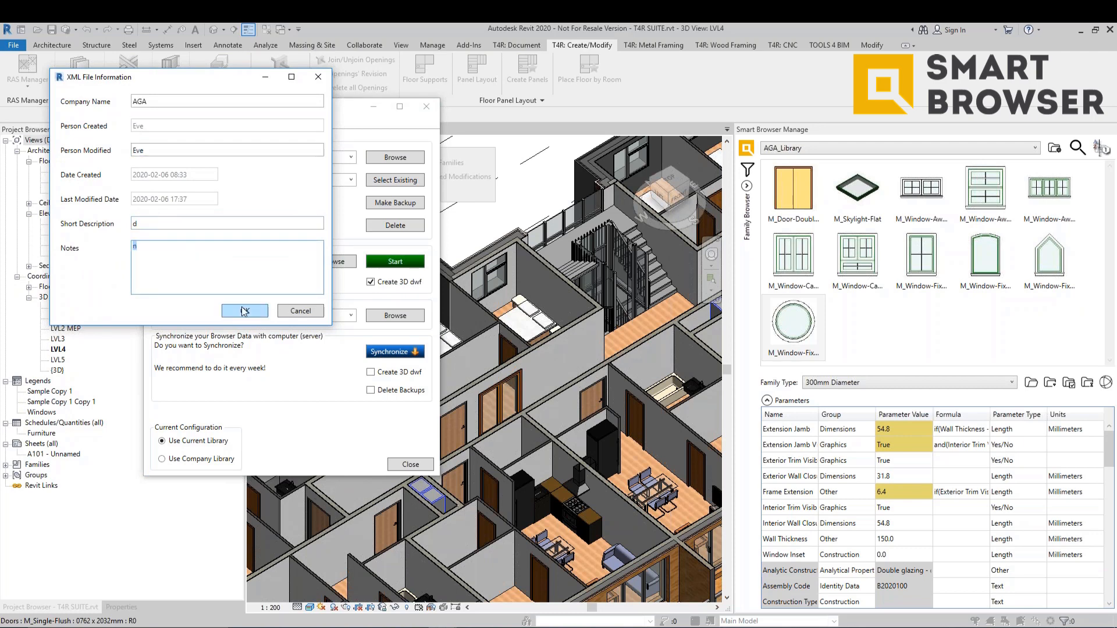
{"action": "left_click", "coordinate": [244, 312]}
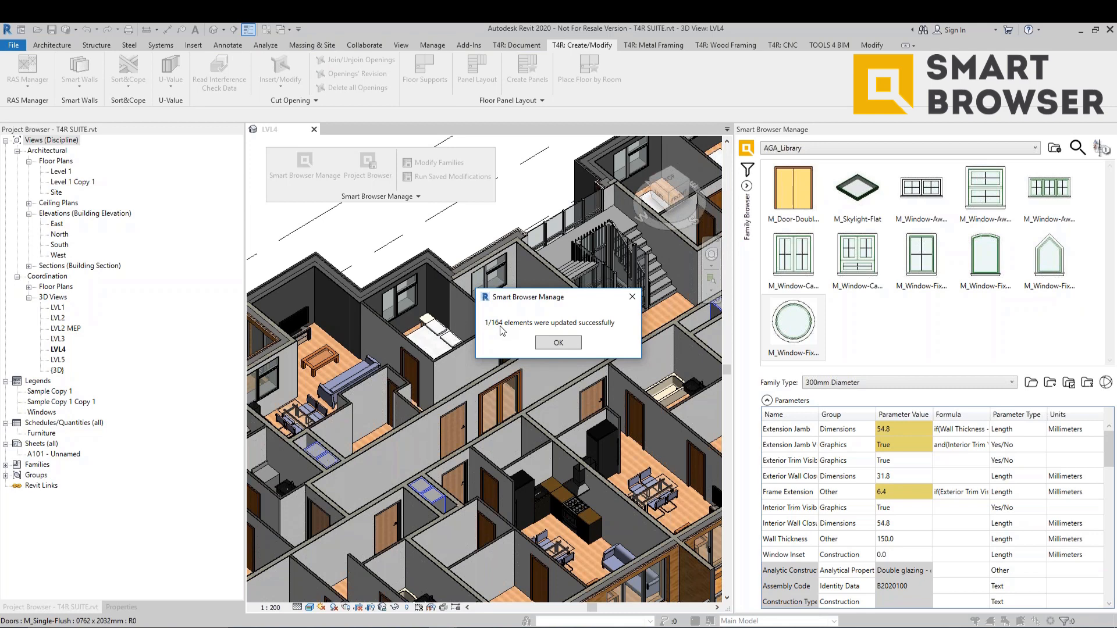
{"action": "left_click", "coordinate": [558, 343]}
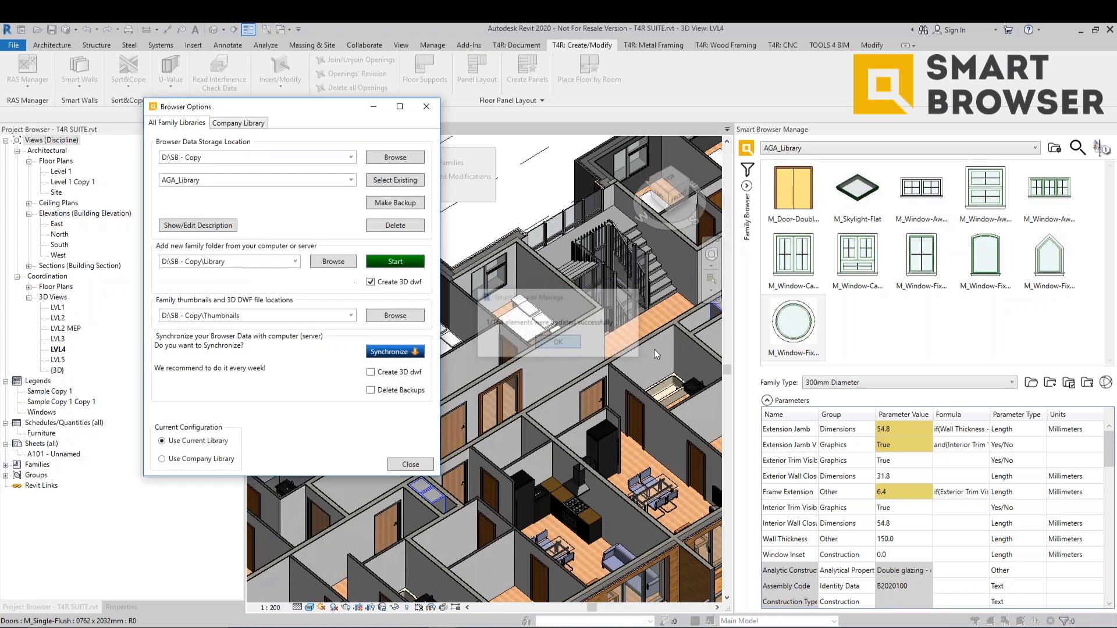
{"action": "left_click", "coordinate": [406, 464]}
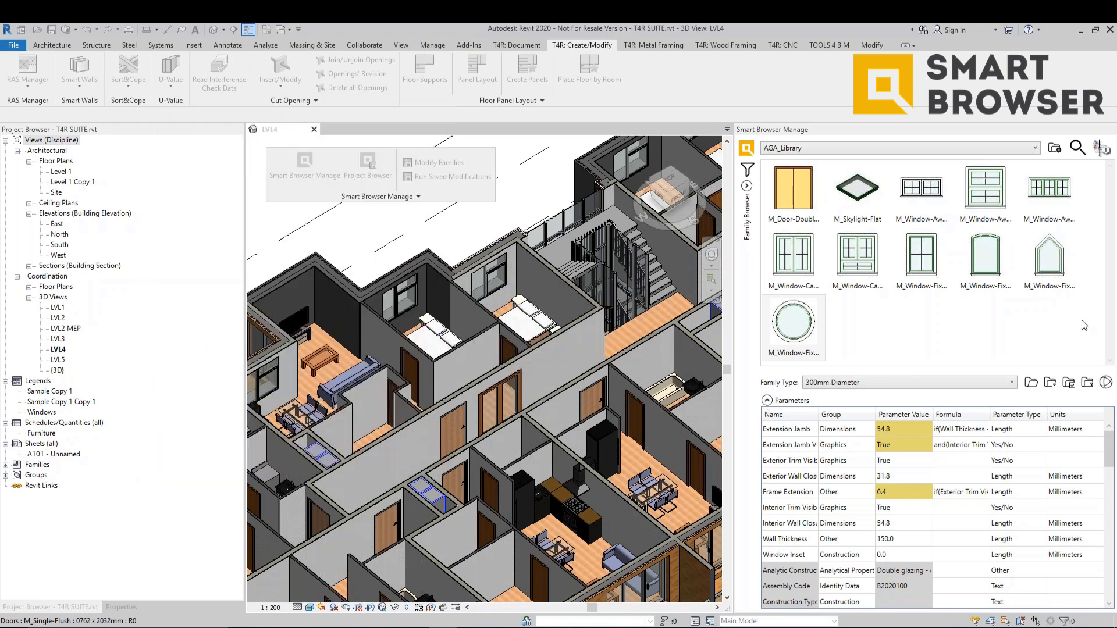
Step: Refresh the family list and filter it again to the Windows category
{"action": "left_click", "coordinate": [747, 169]}
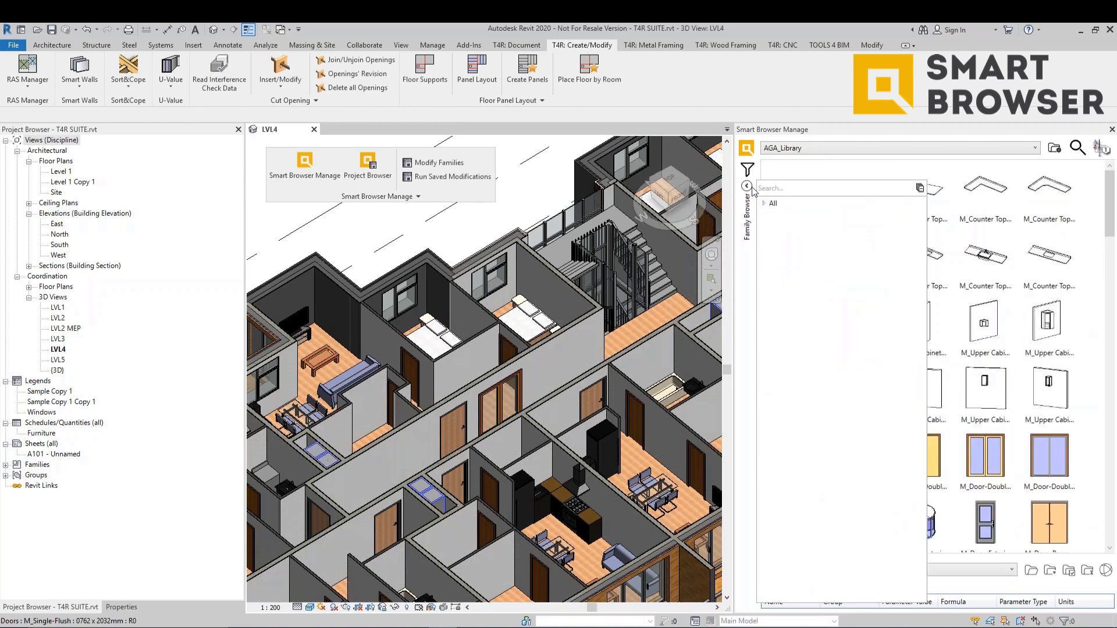
{"action": "left_click", "coordinate": [763, 203]}
{"action": "left_click", "coordinate": [794, 287]}
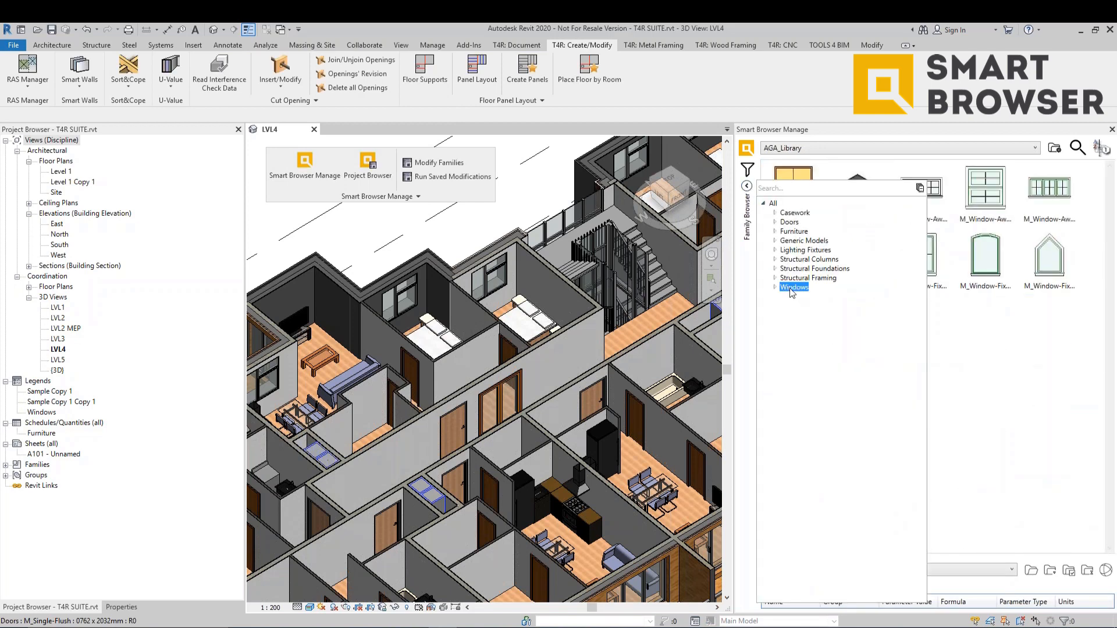
Step: Set the family type of M_Window-Fixed-Round to New Type - Round in the library browser
{"action": "left_click", "coordinate": [802, 333]}
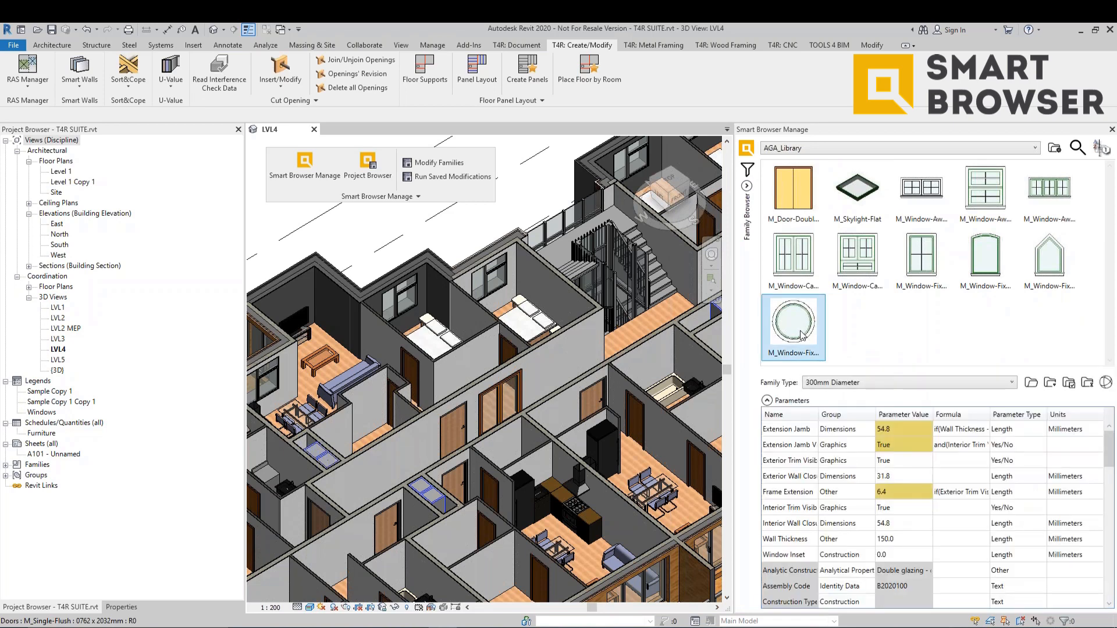
{"action": "left_click", "coordinate": [867, 383]}
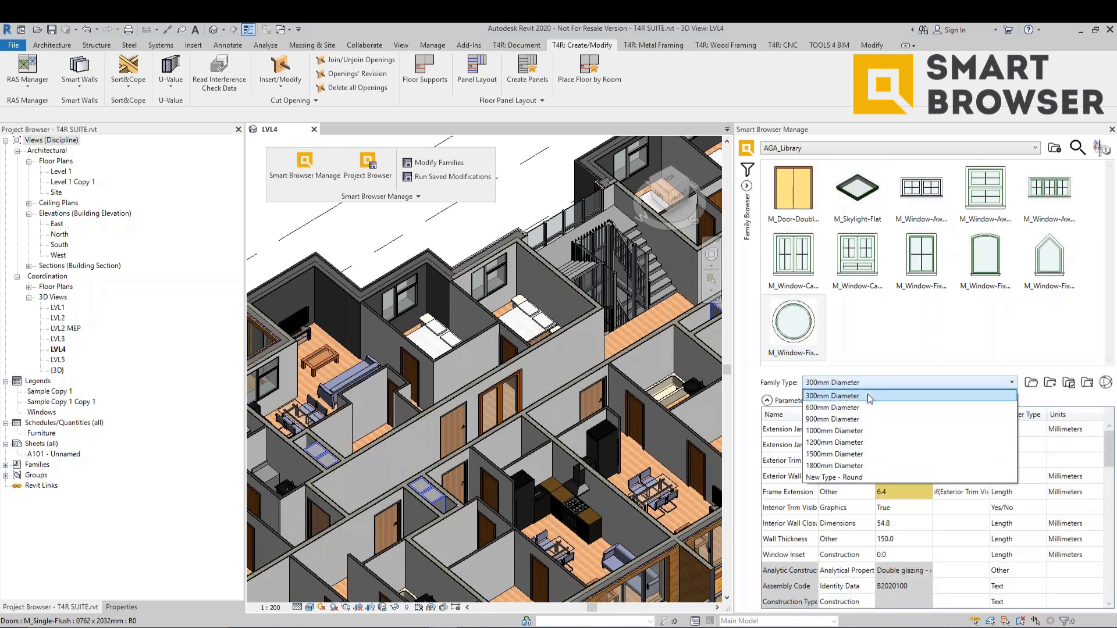
{"action": "left_click", "coordinate": [882, 479]}
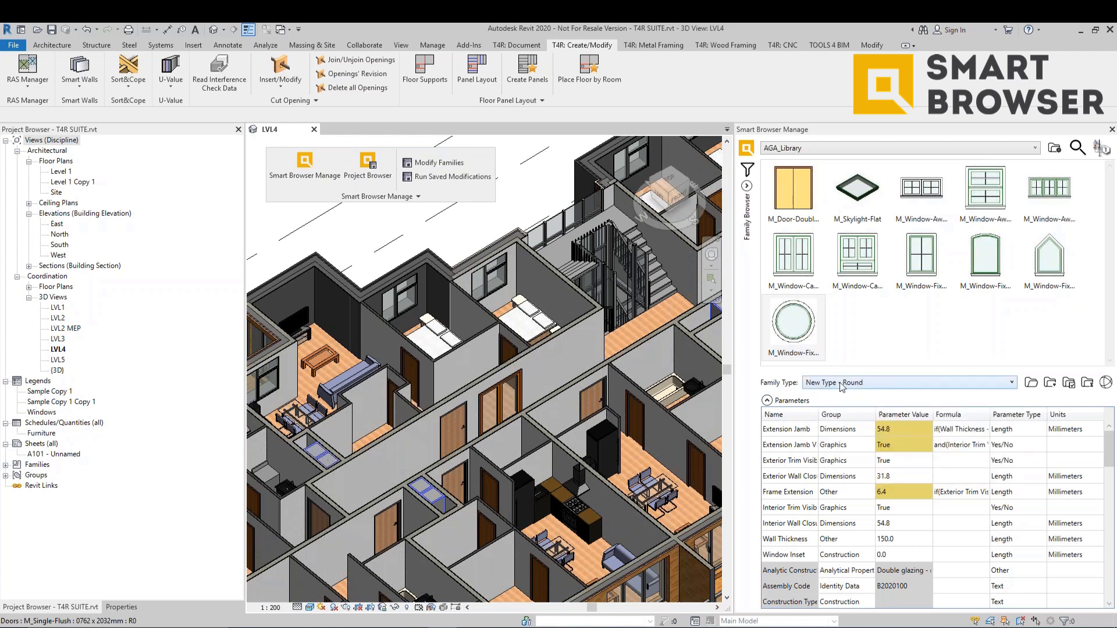
{"action": "left_click", "coordinate": [896, 382]}
{"action": "left_click", "coordinate": [896, 382]}
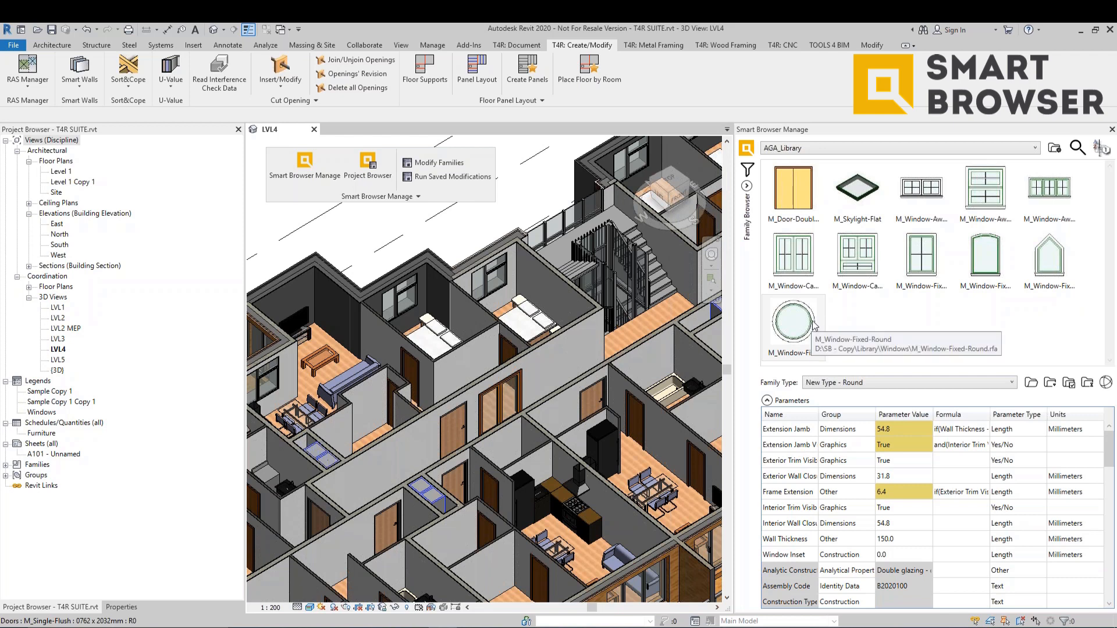
Step: Select the double door, the three awning windows, the M_Window-Casement-Double-Awning and the rectangular M_Window-Fixed families together in the library
{"action": "left_click", "coordinate": [795, 174]}
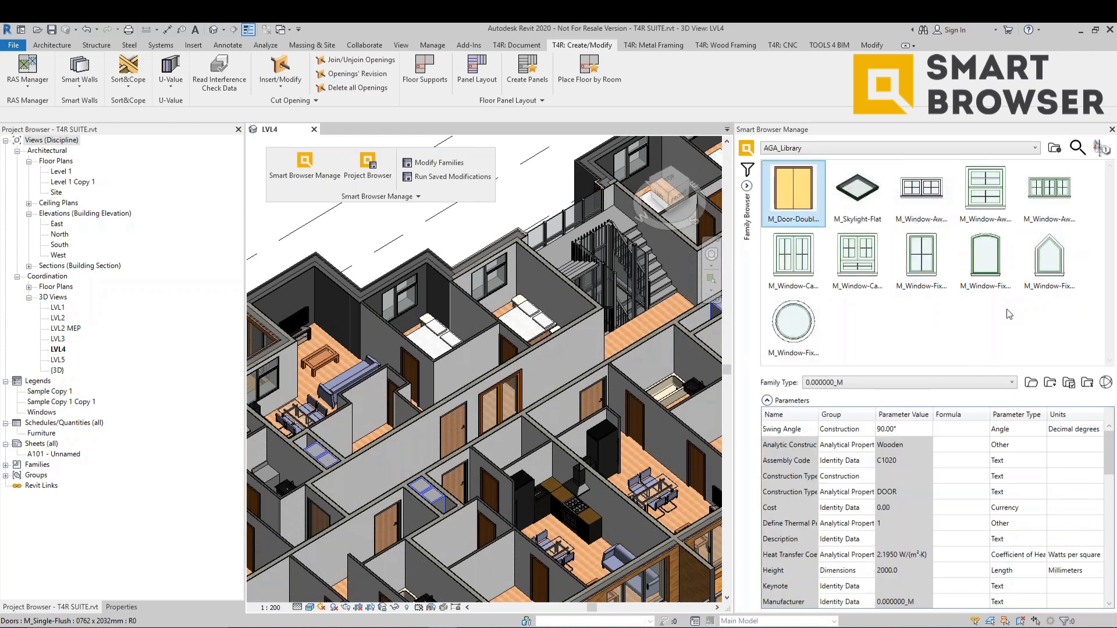
{"action": "left_click", "coordinate": [929, 200], "text": "shift"}
{"action": "left_click", "coordinate": [850, 265], "text": "ctrl"}
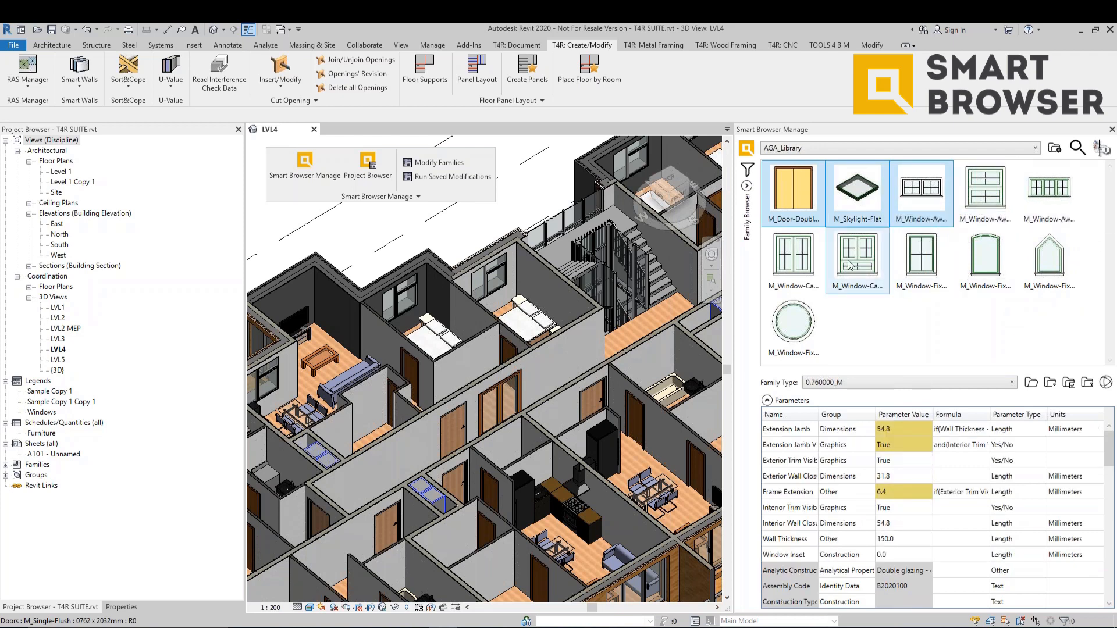
{"action": "left_click", "coordinate": [922, 205], "text": "ctrl"}
{"action": "left_click", "coordinate": [990, 208], "text": "ctrl"}
{"action": "left_click", "coordinate": [1041, 204], "text": "ctrl"}
{"action": "left_click", "coordinate": [803, 273], "text": "ctrl"}
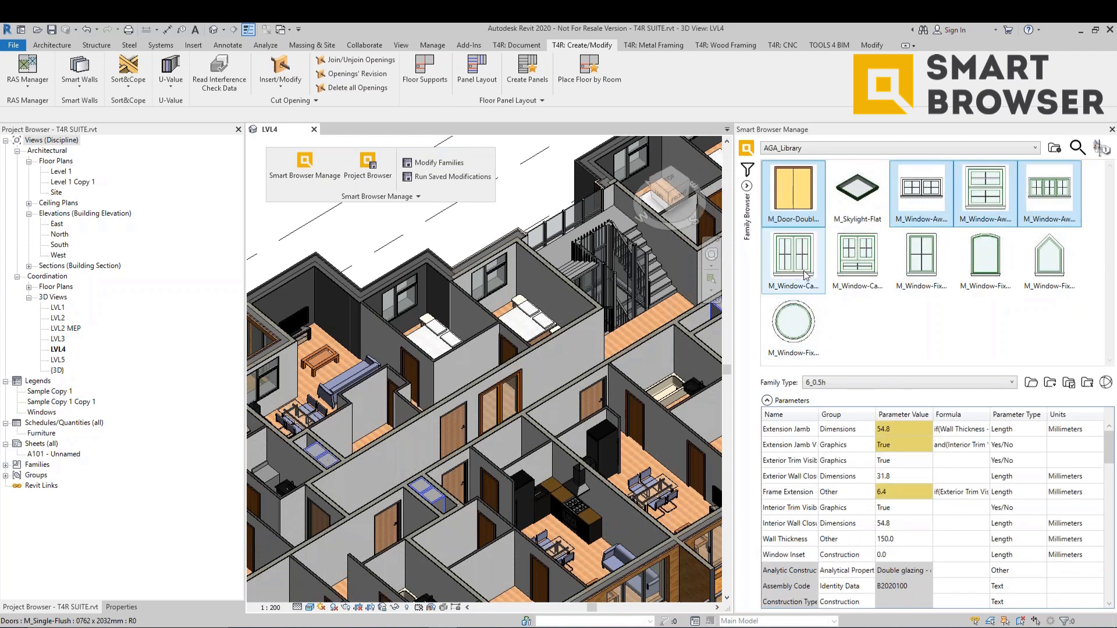
{"action": "left_click", "coordinate": [805, 273], "text": "ctrl"}
{"action": "left_click", "coordinate": [857, 258], "text": "ctrl"}
{"action": "left_click", "coordinate": [931, 268], "text": "ctrl"}
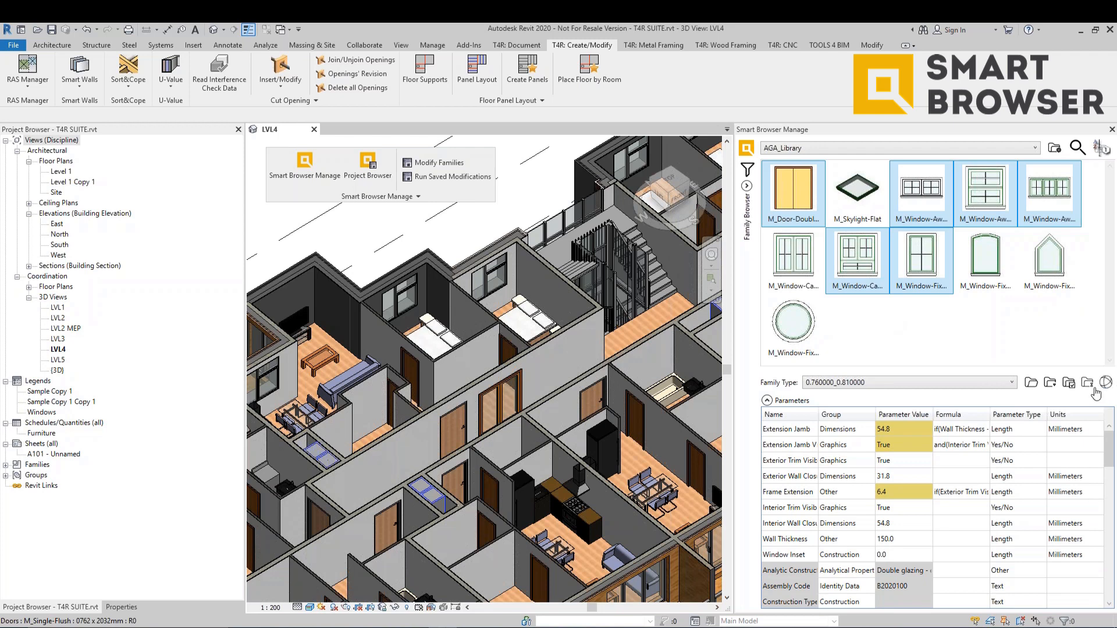
Step: Start Modify Families for the selected families and name the modification Window_parameters_mod
{"action": "right_click", "coordinate": [915, 271]}
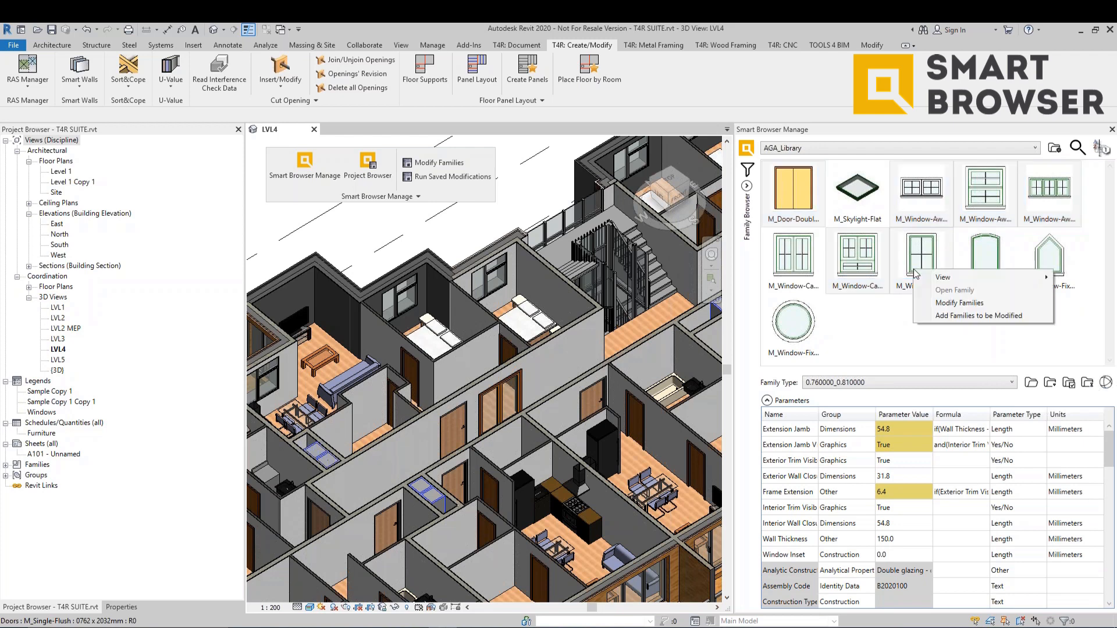
{"action": "left_click", "coordinate": [952, 303]}
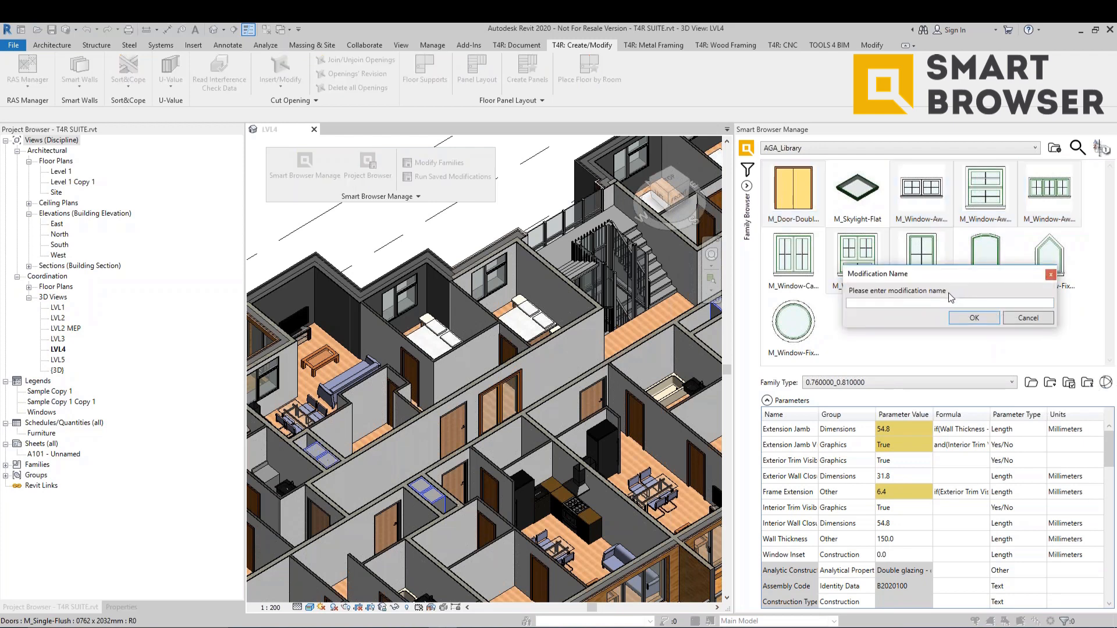
{"action": "left_click", "coordinate": [917, 303]}
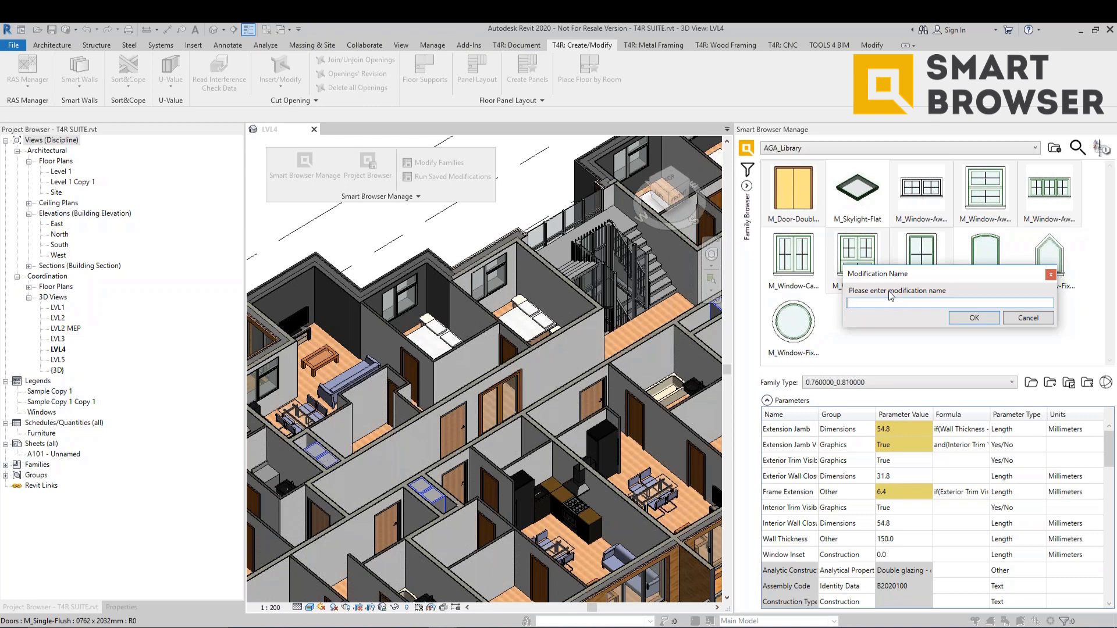
{"action": "type", "text": "Win"}
{"action": "type", "text": "dows"}
{"action": "type", "text": "_paramete"}
{"action": "type", "text": "rs"}
{"action": "type", "text": "_mod"}
{"action": "left_click", "coordinate": [974, 318]}
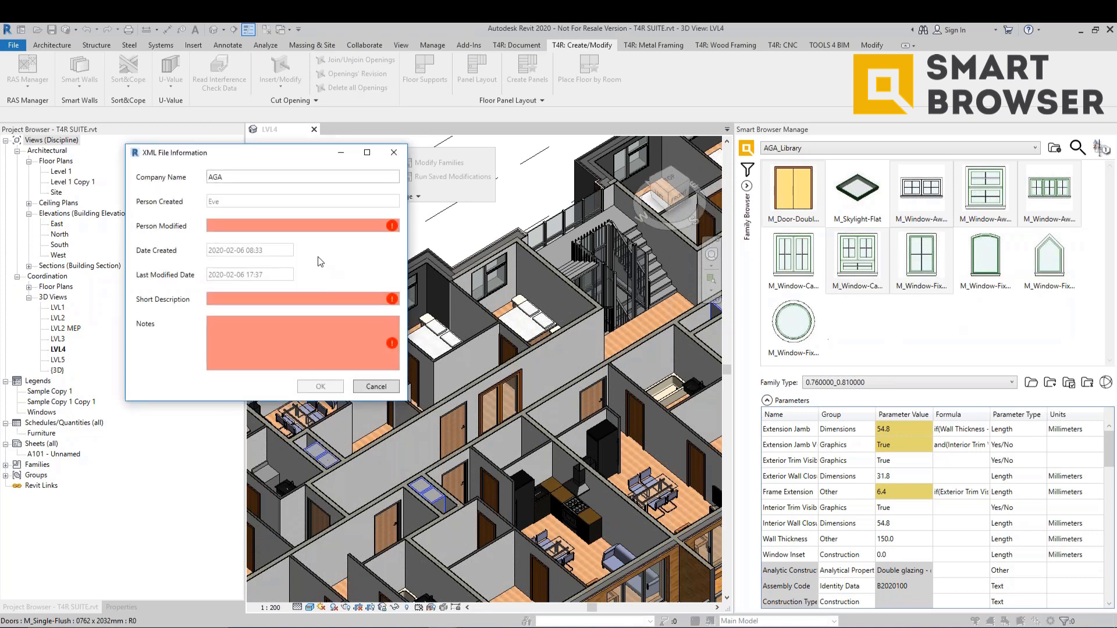
Step: Complete the XML file information with the modifying person's name, the short description d and a note, and accept it
{"action": "type", "text": "Eve"}
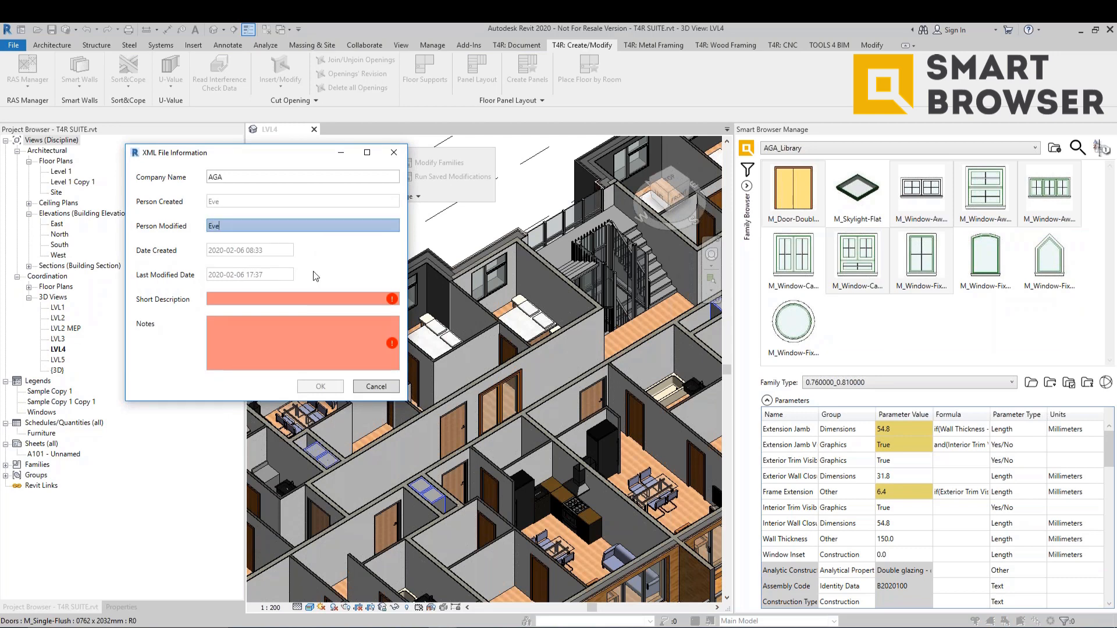
{"action": "left_click", "coordinate": [261, 297]}
{"action": "type", "text": "-"}
{"action": "left_click", "coordinate": [268, 331]}
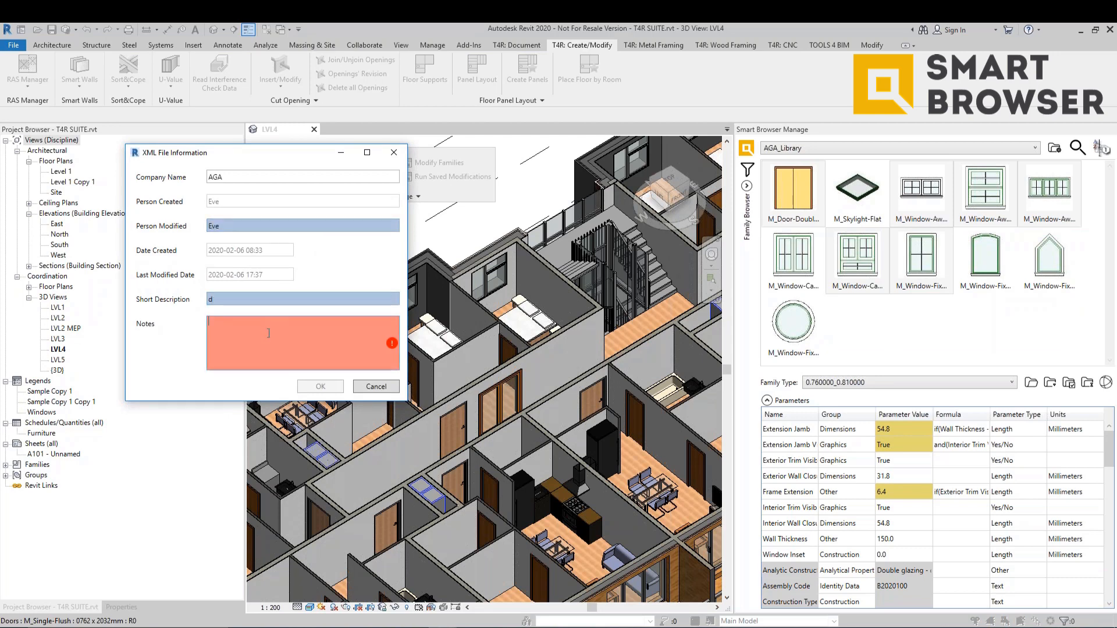
{"action": "type", "text": "-"}
{"action": "left_click", "coordinate": [332, 387]}
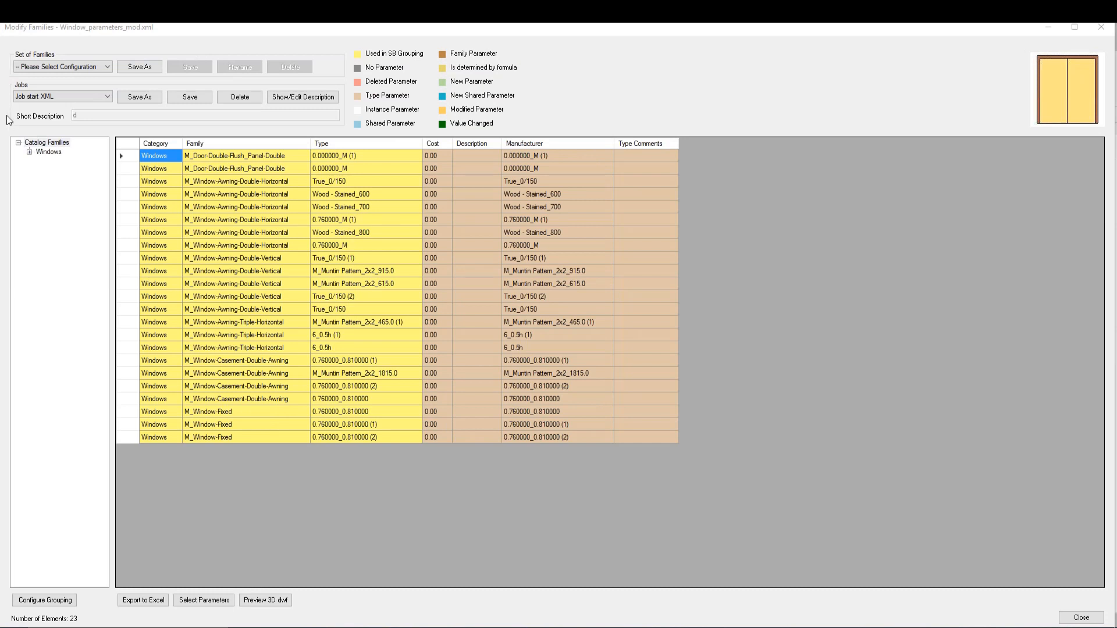
Step: Expand the Windows category in the catalog tree and list the types of its first two families
{"action": "left_click", "coordinate": [961, 345]}
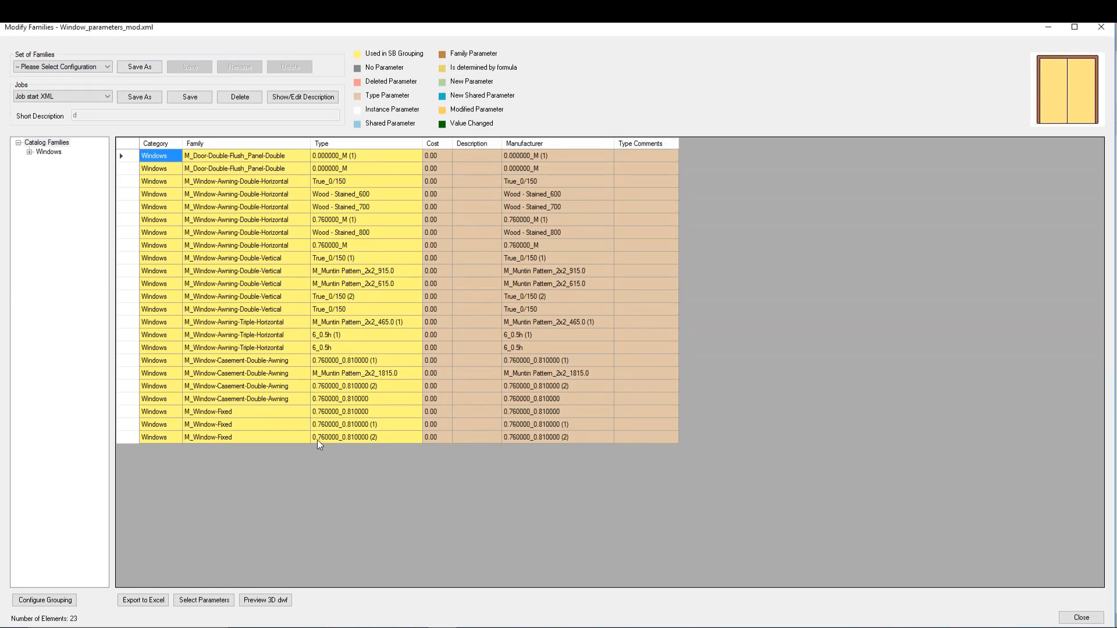
{"action": "left_click", "coordinate": [29, 152]}
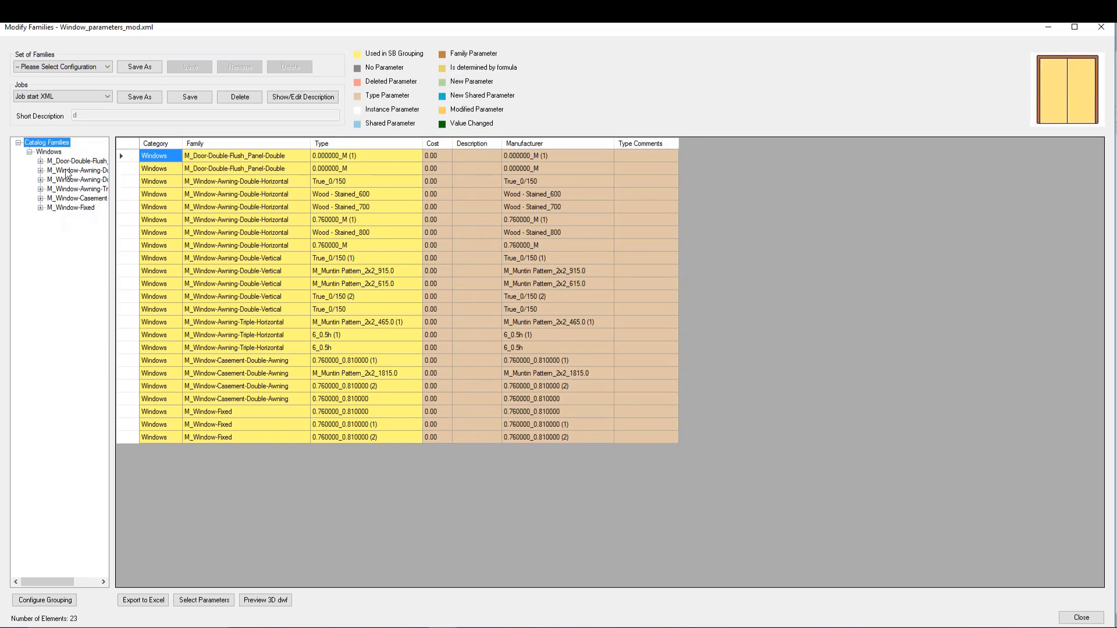
{"action": "left_click", "coordinate": [40, 161]}
{"action": "left_click", "coordinate": [41, 189]}
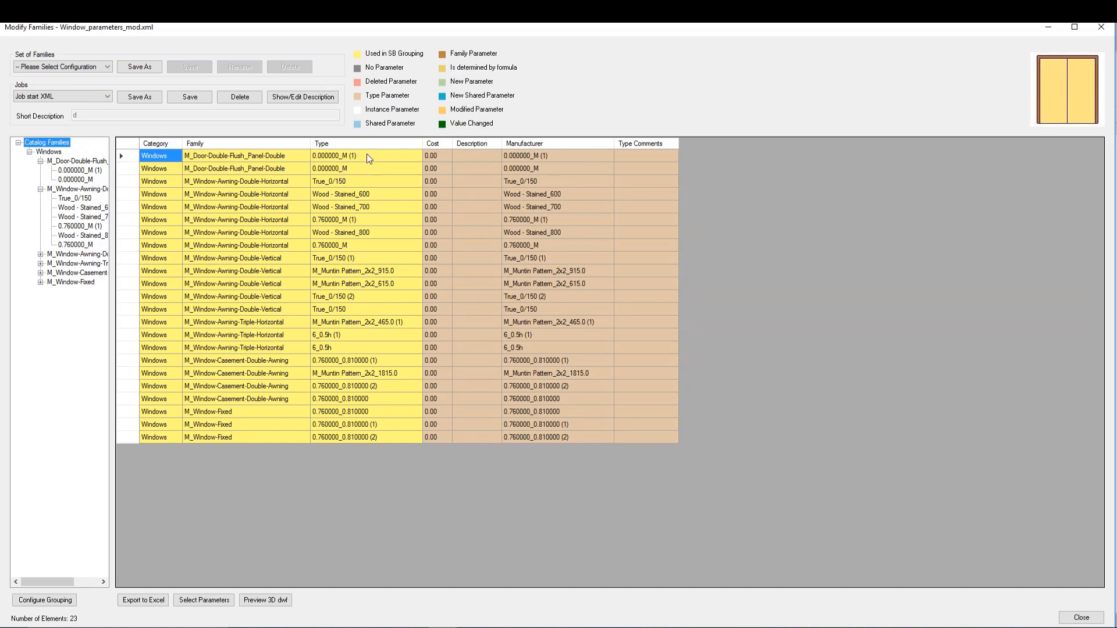
Step: Examine the Type, Cost, Description, Manufacturer and Type Comments columns of the family table
{"action": "left_click_drag", "start_coordinate": [370, 155], "coordinate": [375, 212]}
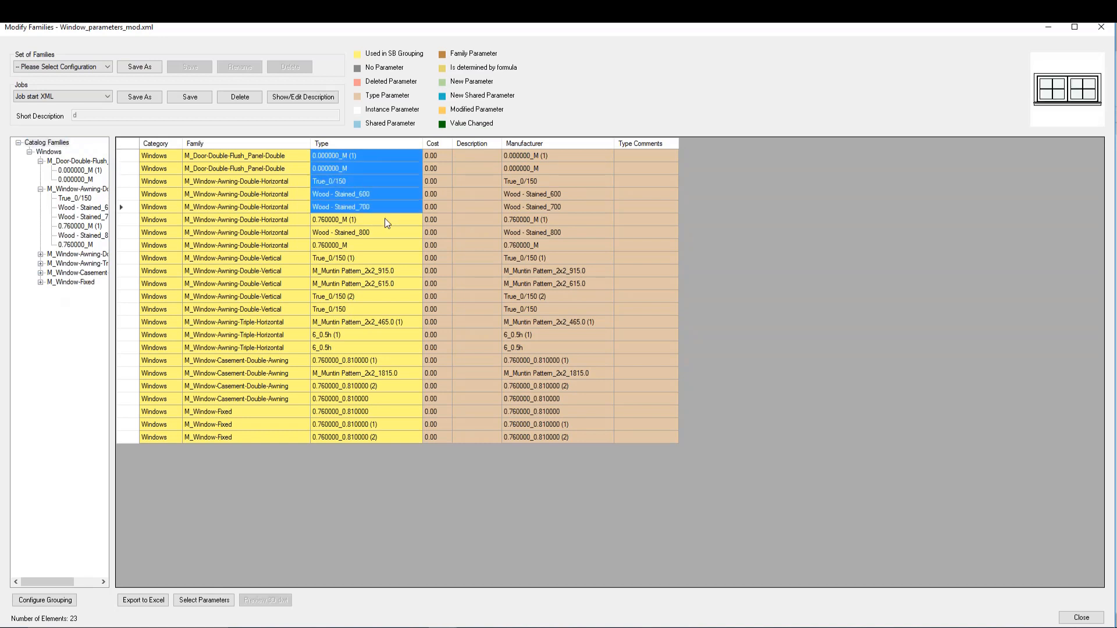
{"action": "left_click_drag", "start_coordinate": [385, 218], "coordinate": [385, 326]}
{"action": "left_click", "coordinate": [398, 336]}
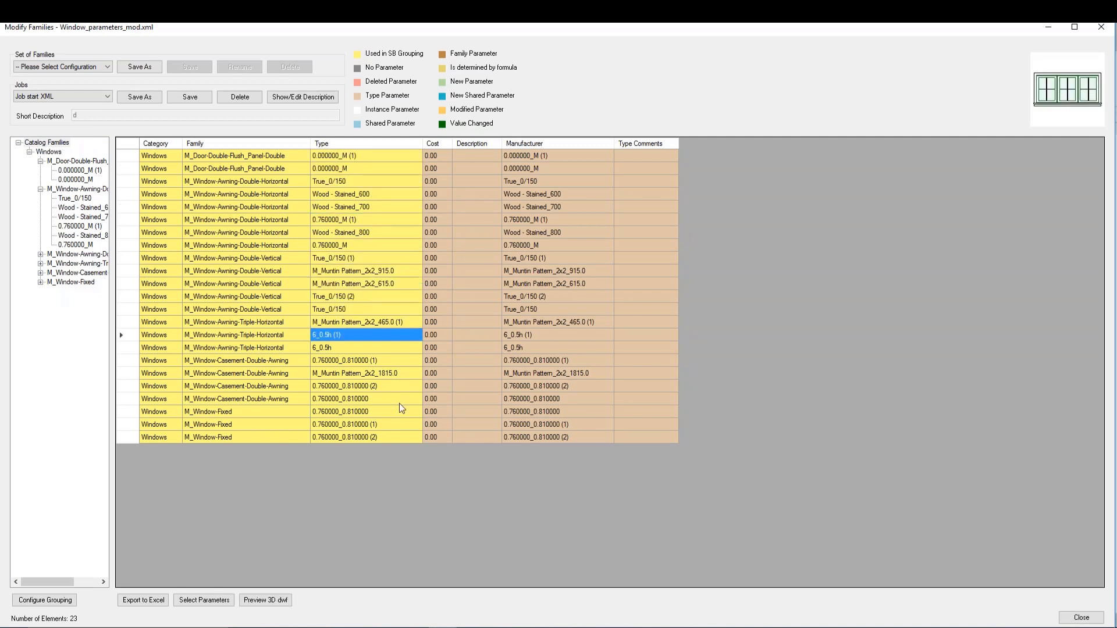
{"action": "left_click", "coordinate": [399, 403], "text": "shift"}
{"action": "left_click", "coordinate": [372, 232]}
{"action": "left_click_drag", "start_coordinate": [445, 156], "coordinate": [444, 232]}
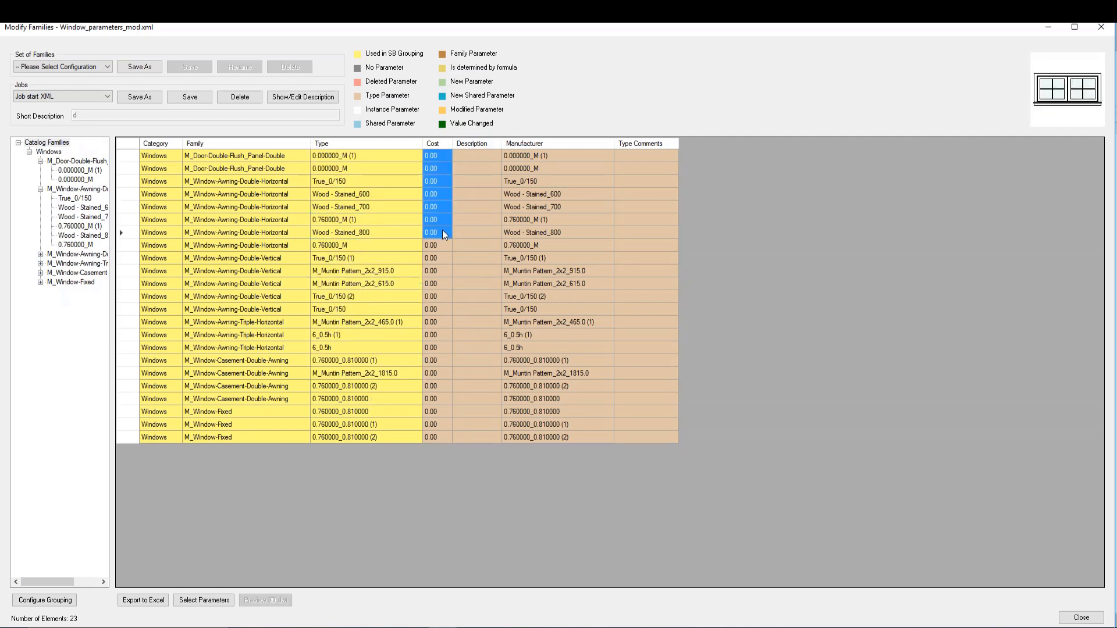
{"action": "left_click_drag", "start_coordinate": [471, 168], "coordinate": [470, 193]}
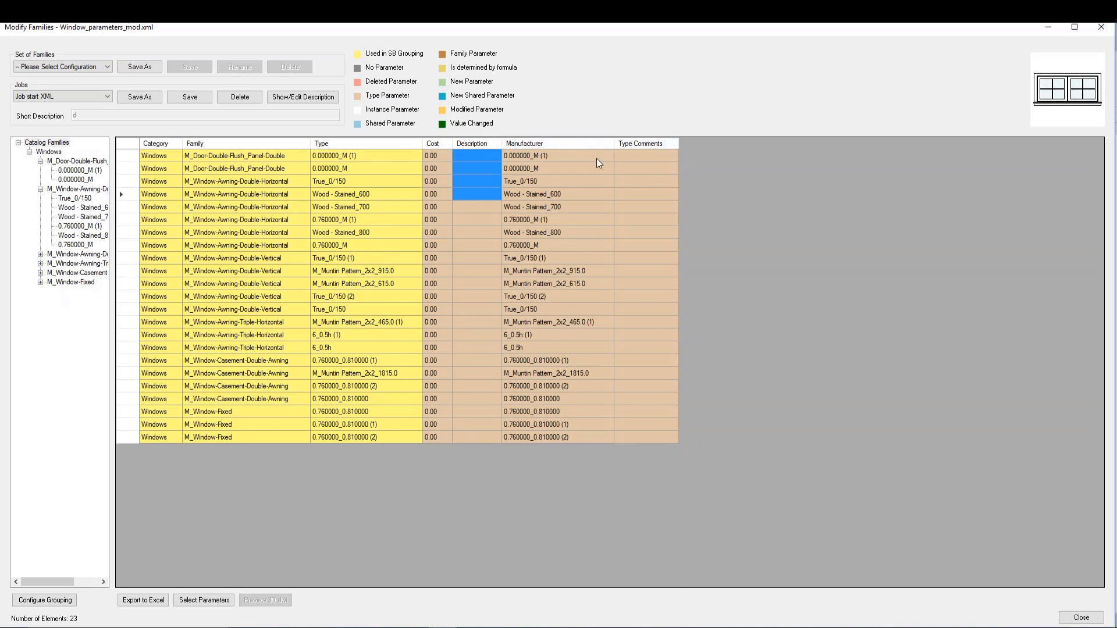
{"action": "left_click_drag", "start_coordinate": [595, 158], "coordinate": [591, 234]}
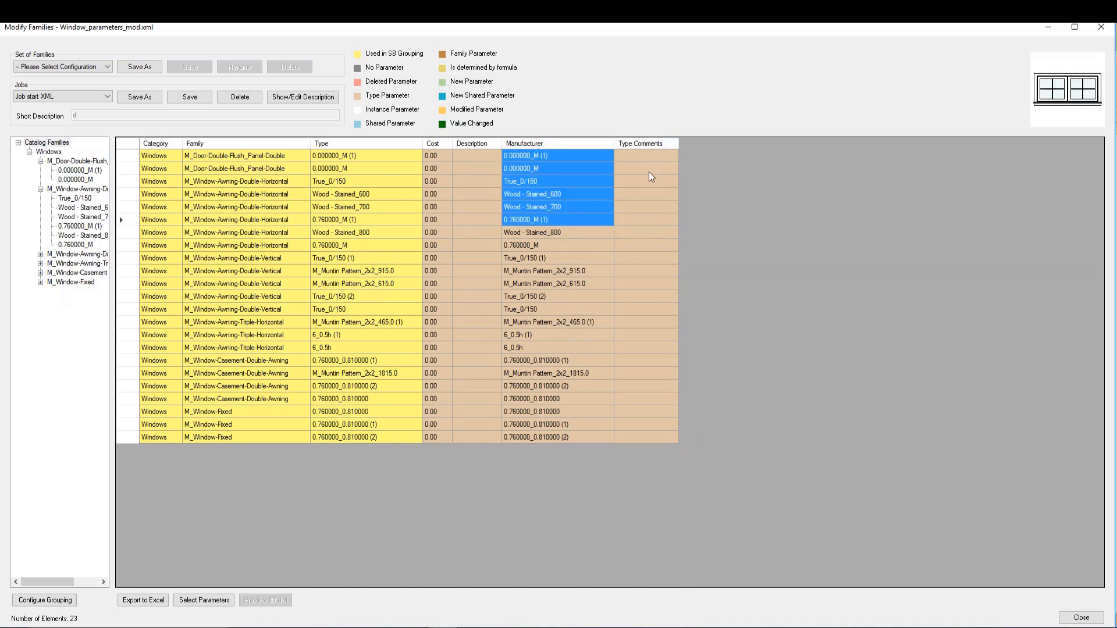
{"action": "left_click_drag", "start_coordinate": [647, 156], "coordinate": [649, 179]}
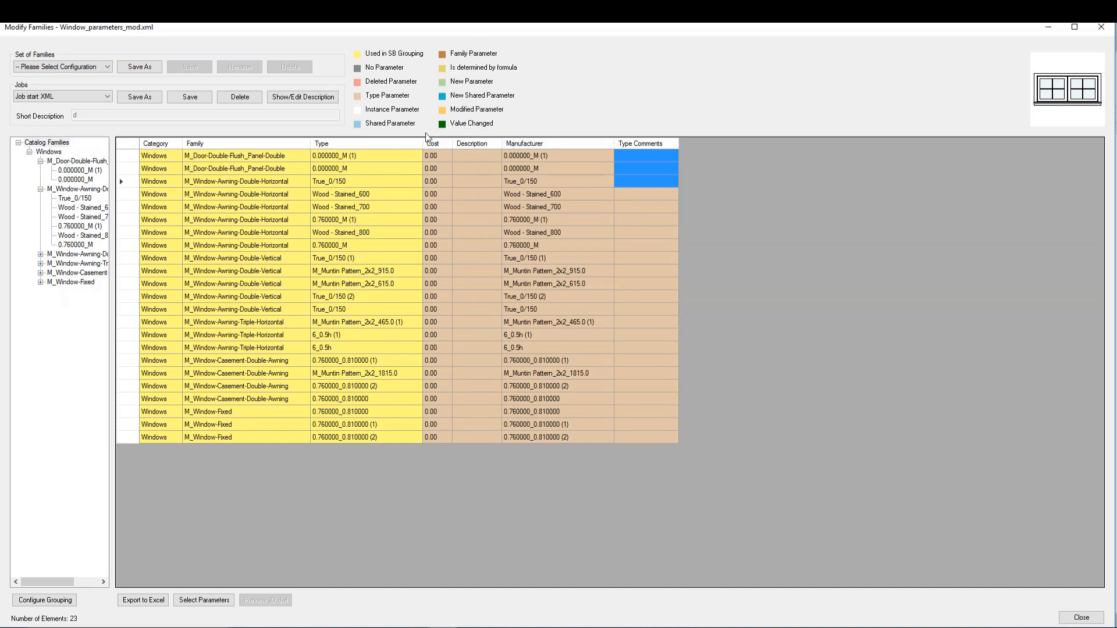
Step: Open the parameter selection for the family table and remove Type Comments from the selected items
{"action": "left_click", "coordinate": [203, 600]}
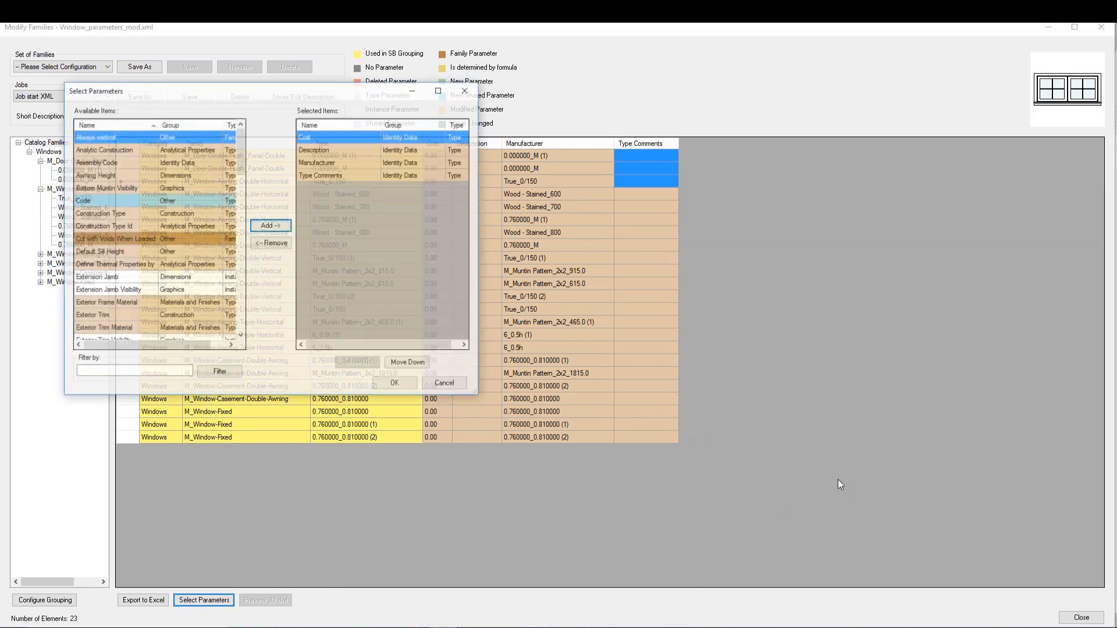
{"action": "left_click_drag", "start_coordinate": [314, 88], "coordinate": [555, 292]}
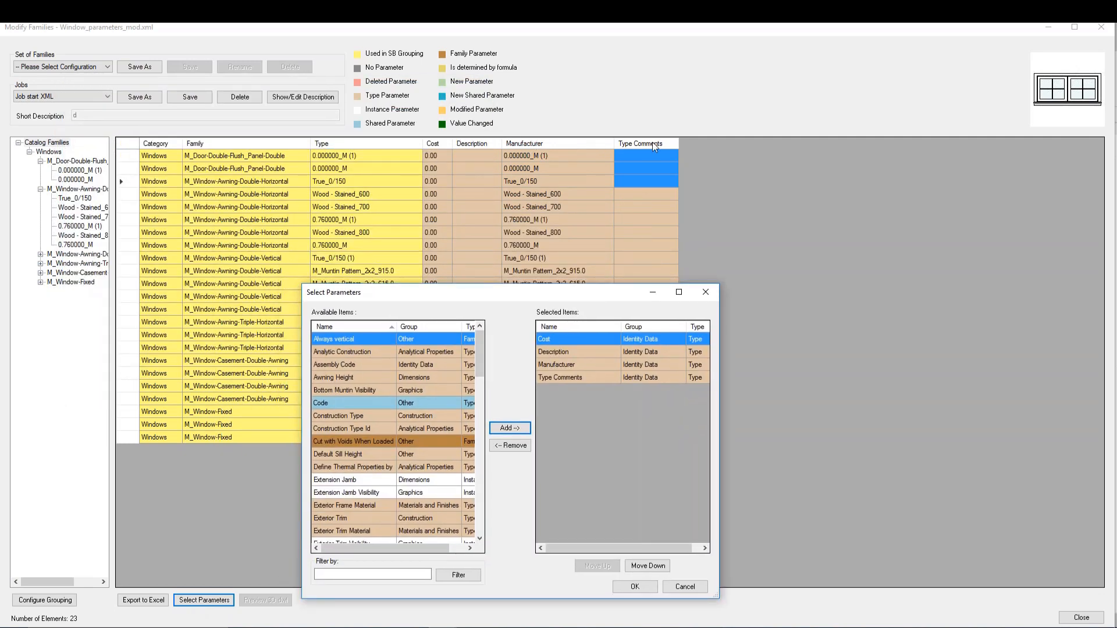
{"action": "left_click", "coordinate": [574, 378]}
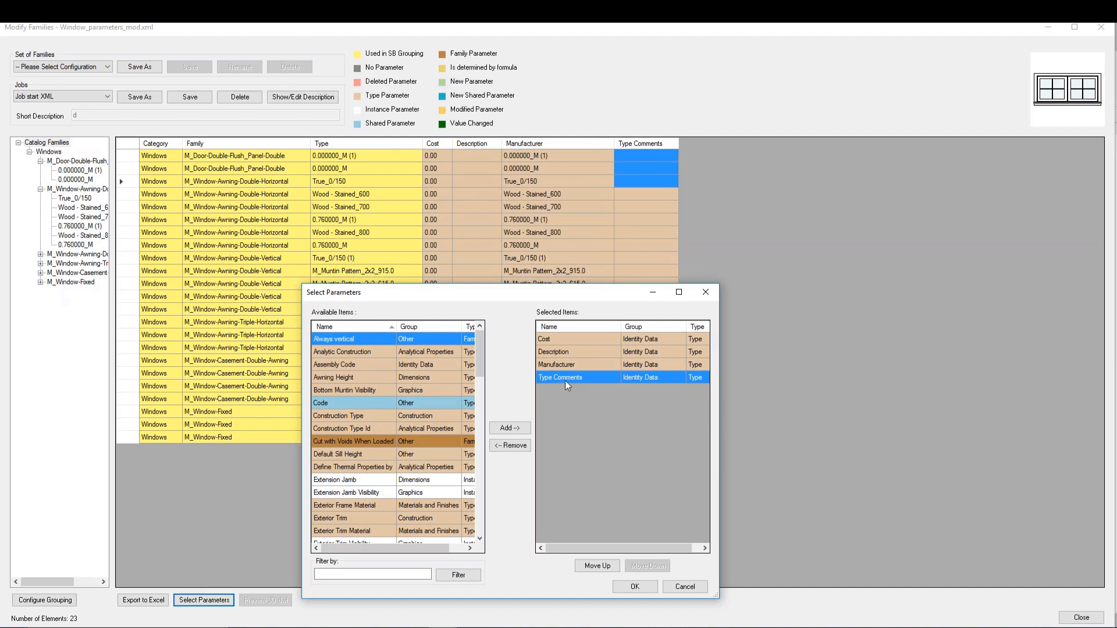
{"action": "left_click", "coordinate": [512, 447]}
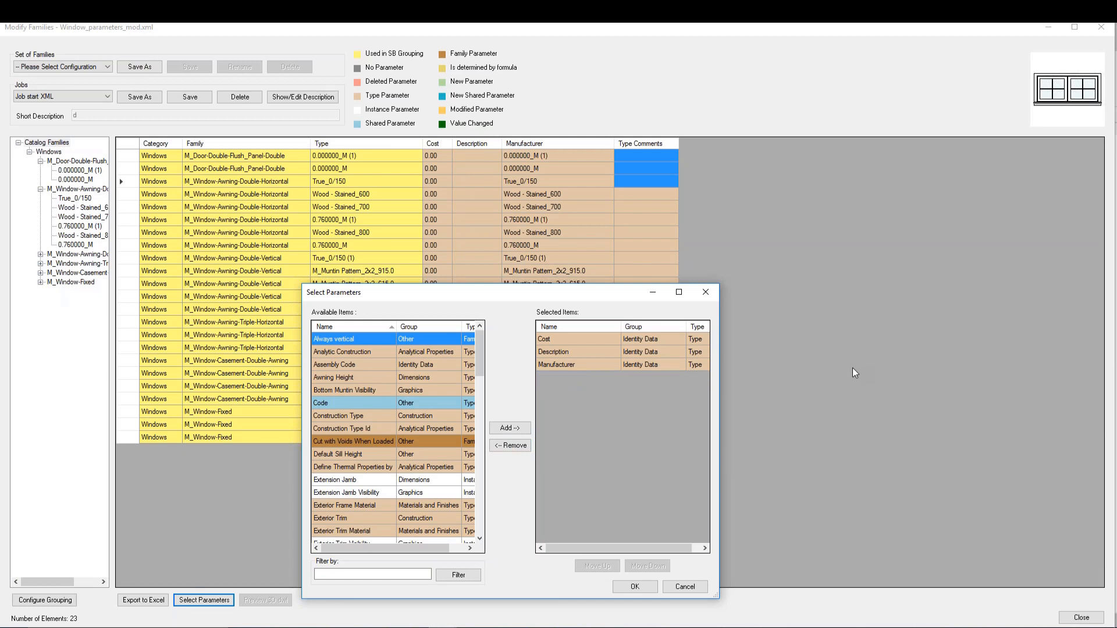
Step: Add the shared parameters Code, Number_N and H% to the selected items
{"action": "left_click", "coordinate": [367, 406]}
{"action": "left_click", "coordinate": [510, 428]}
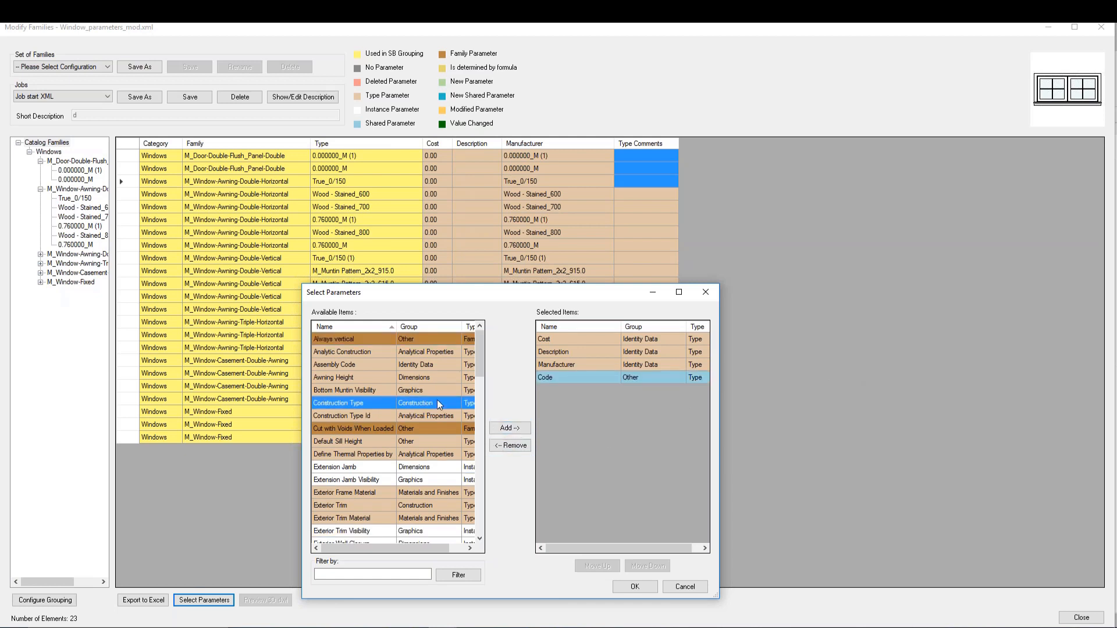
{"action": "left_click_drag", "start_coordinate": [480, 353], "coordinate": [480, 393]}
{"action": "left_click", "coordinate": [510, 428]}
{"action": "left_click", "coordinate": [354, 376]}
{"action": "left_click", "coordinate": [509, 429]}
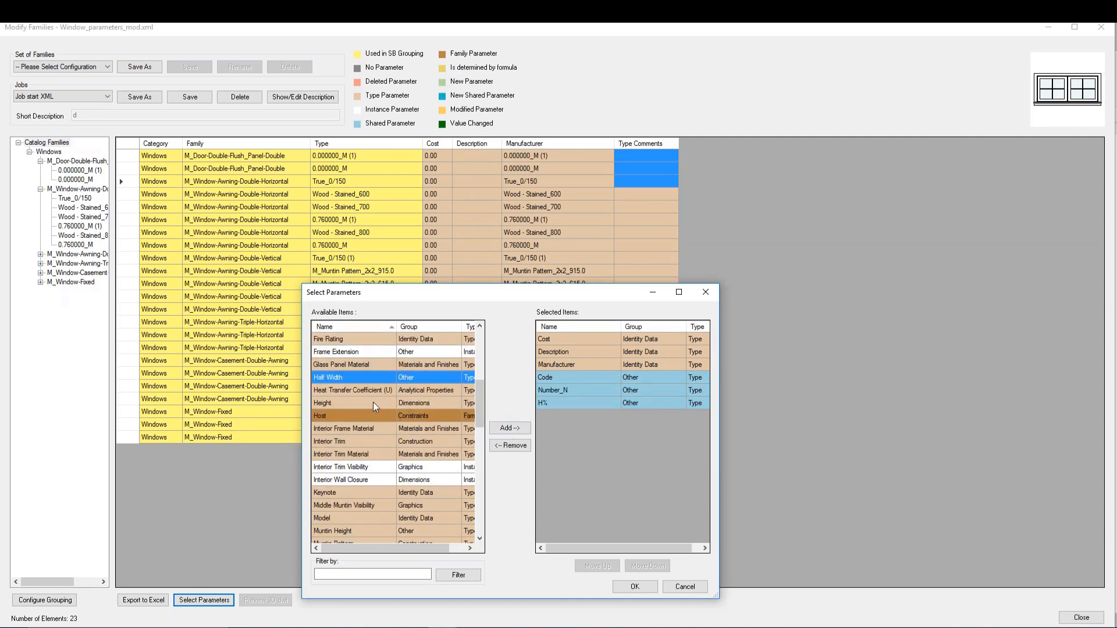
Step: Add the Height, Width and Interior Frame Material parameters to the selected items
{"action": "left_click", "coordinate": [372, 402]}
{"action": "left_click", "coordinate": [510, 428]}
{"action": "mouse_move", "coordinate": [483, 406]}
{"action": "left_mouse_down"}
{"action": "mouse_move", "coordinate": [480, 511]}
{"action": "mouse_move", "coordinate": [472, 407]}
{"action": "left_mouse_up"}
{"action": "left_click", "coordinate": [349, 517]}
{"action": "left_click", "coordinate": [509, 428]}
{"action": "left_click", "coordinate": [349, 402]}
{"action": "left_click", "coordinate": [365, 376]}
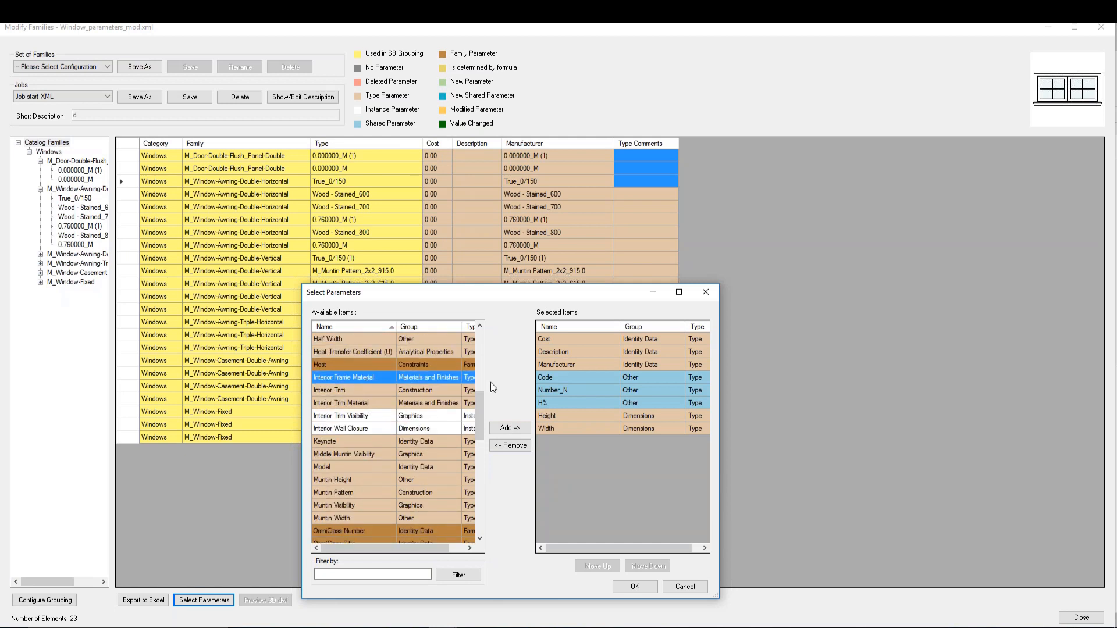
{"action": "left_click", "coordinate": [510, 428]}
Step: Widen the parameter selection dialog and move Height to the first place among the selected items
{"action": "left_click_drag", "start_coordinate": [719, 448], "coordinate": [834, 449]}
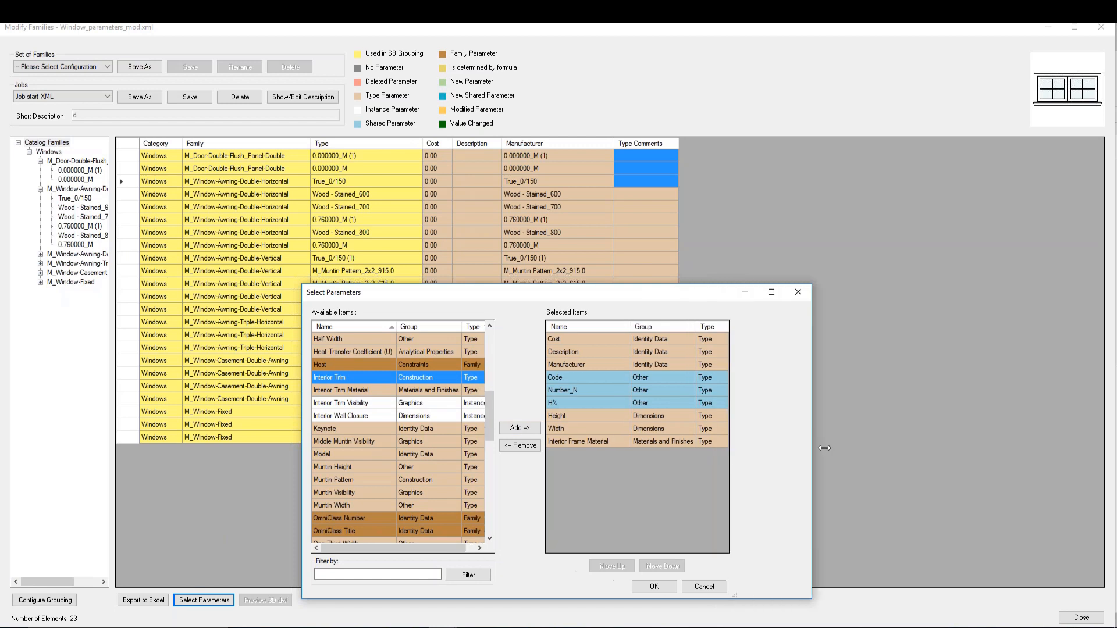
{"action": "left_click", "coordinate": [623, 416]}
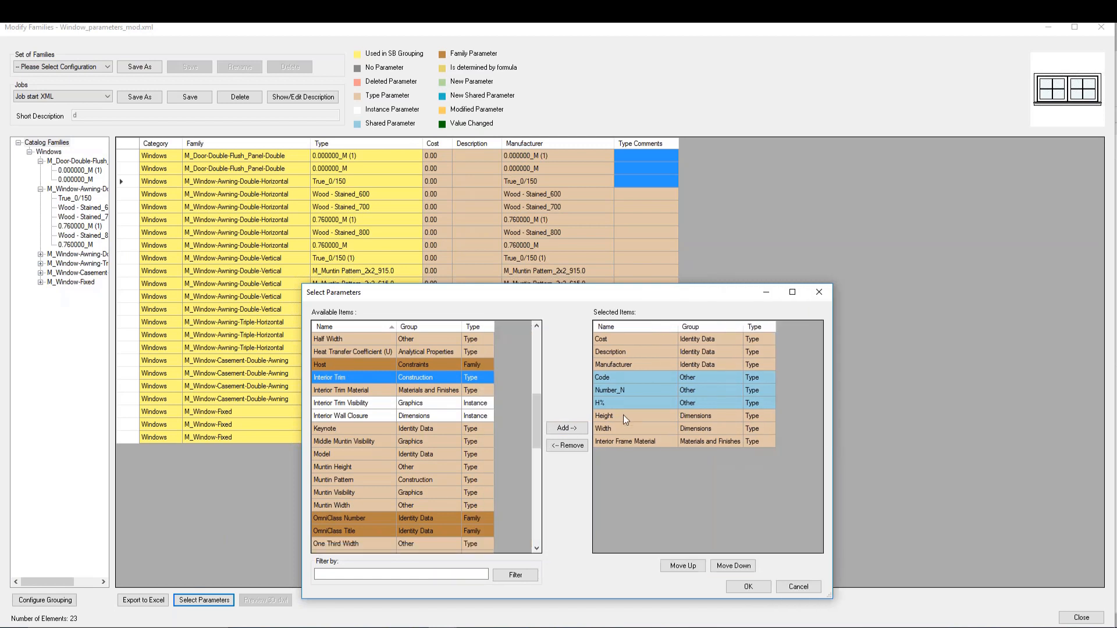
{"action": "left_click", "coordinate": [692, 565]}
{"action": "left_click", "coordinate": [692, 565]}
{"action": "left_click", "coordinate": [693, 565]}
{"action": "left_click", "coordinate": [692, 566]}
{"action": "left_click", "coordinate": [692, 565]}
{"action": "left_click", "coordinate": [692, 566]}
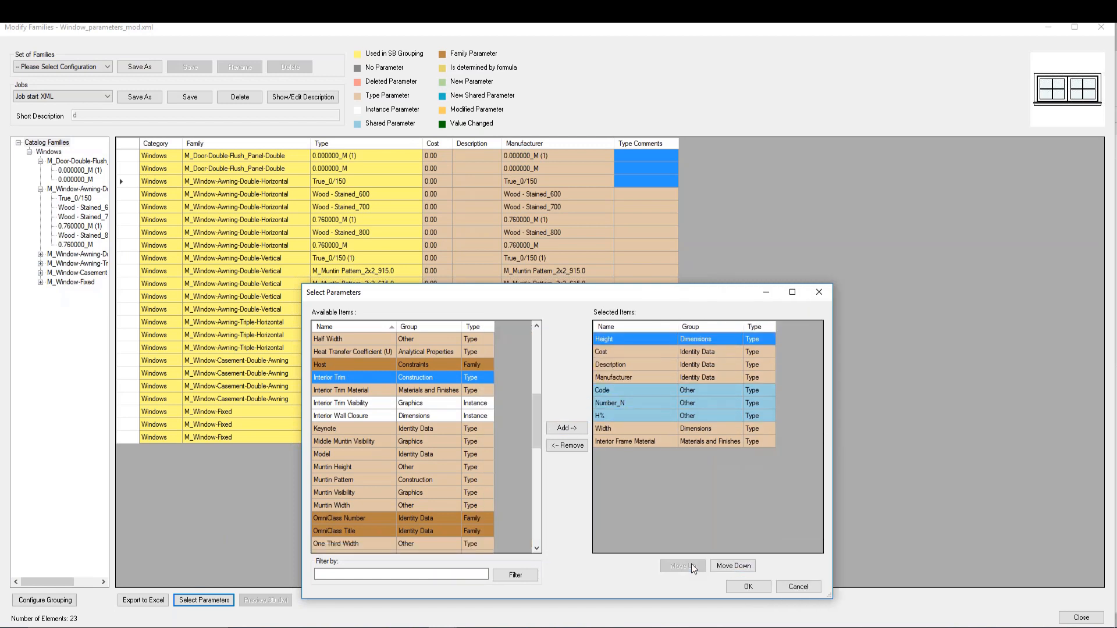
Step: Move Width to the first place above Height and apply the parameter selection to the family table
{"action": "left_click", "coordinate": [624, 432]}
{"action": "left_click", "coordinate": [687, 568]}
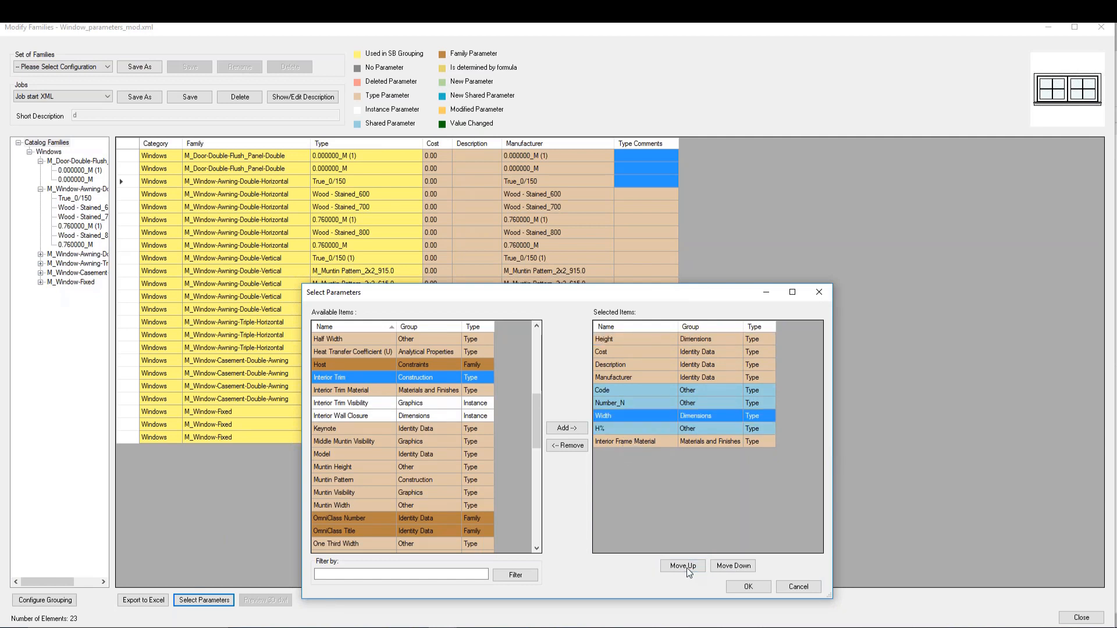
{"action": "left_click", "coordinate": [686, 568]}
{"action": "left_click", "coordinate": [686, 568]}
{"action": "left_click", "coordinate": [686, 567]}
{"action": "left_click", "coordinate": [686, 568]}
{"action": "left_click", "coordinate": [686, 568]}
{"action": "left_click", "coordinate": [687, 567]}
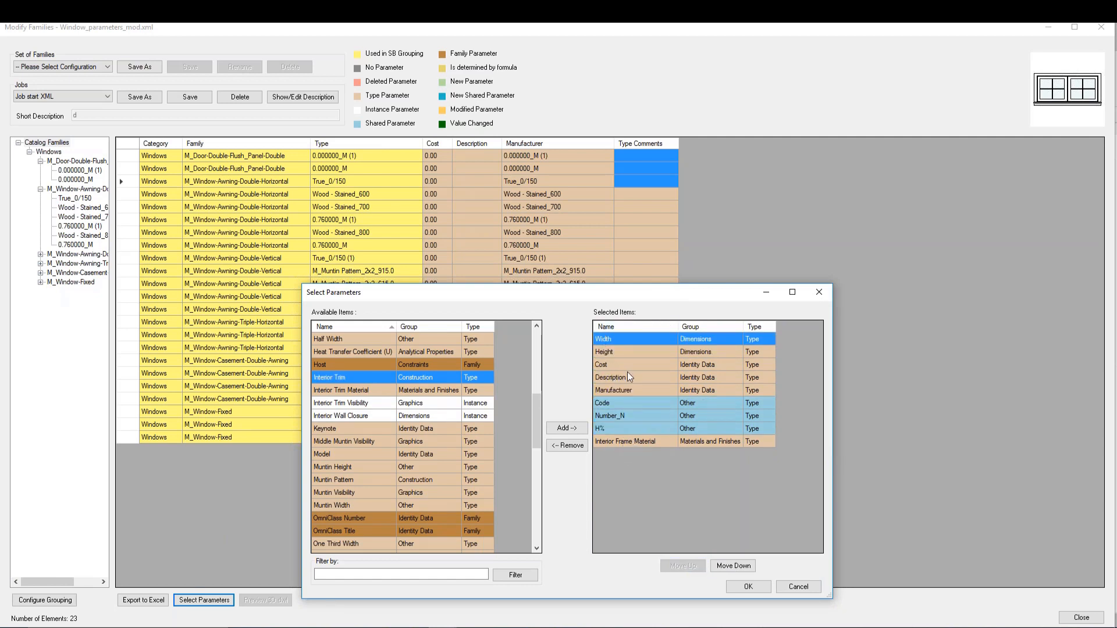
{"action": "left_click", "coordinate": [634, 391]}
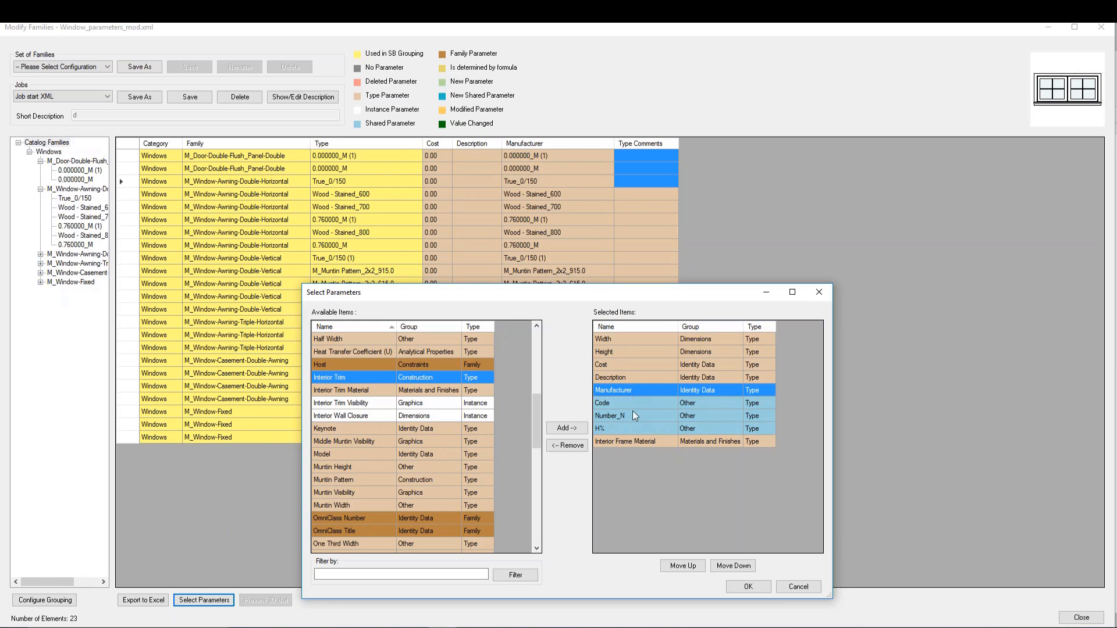
{"action": "left_click", "coordinate": [627, 441]}
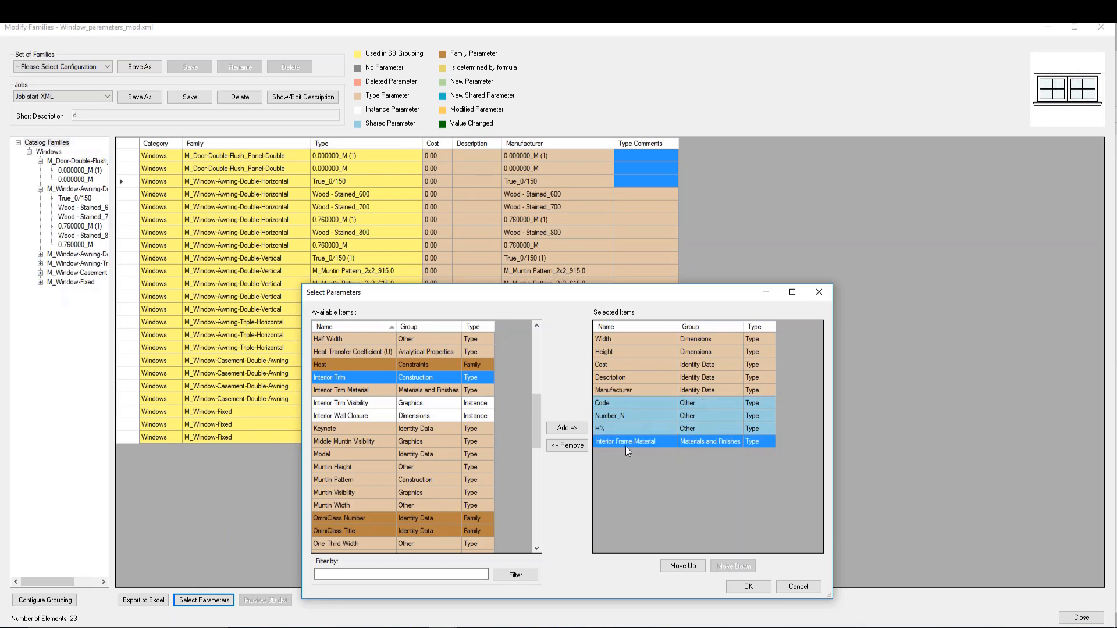
{"action": "left_click", "coordinate": [748, 587]}
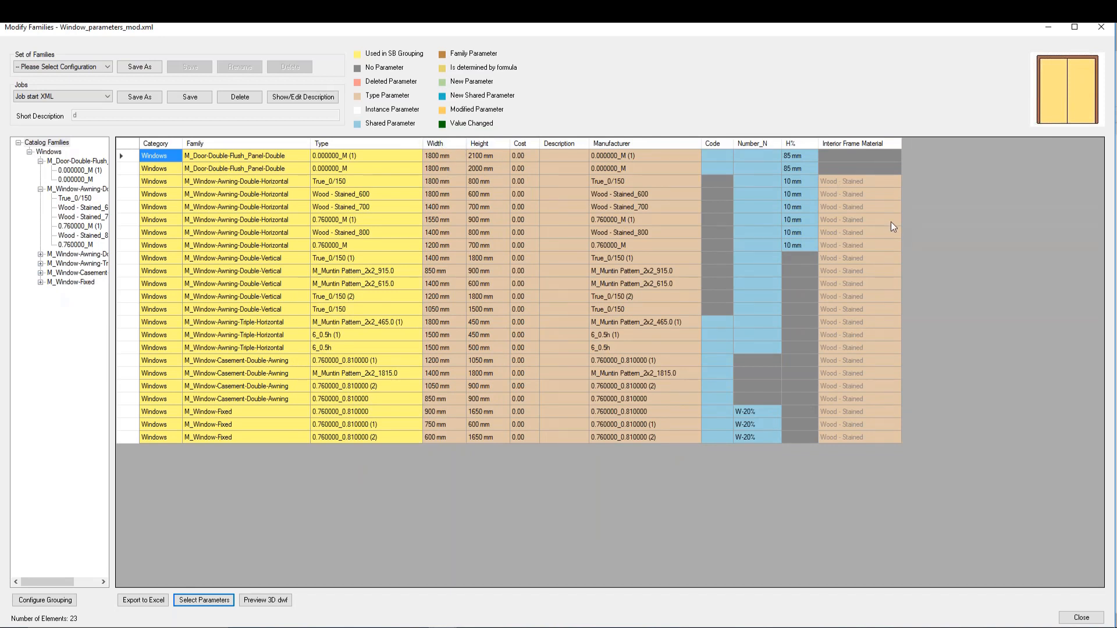
Step: Enlarge the grouping configuration dialog, review the selected parameters available for grouping, and close it without changes
{"action": "left_click", "coordinate": [54, 602]}
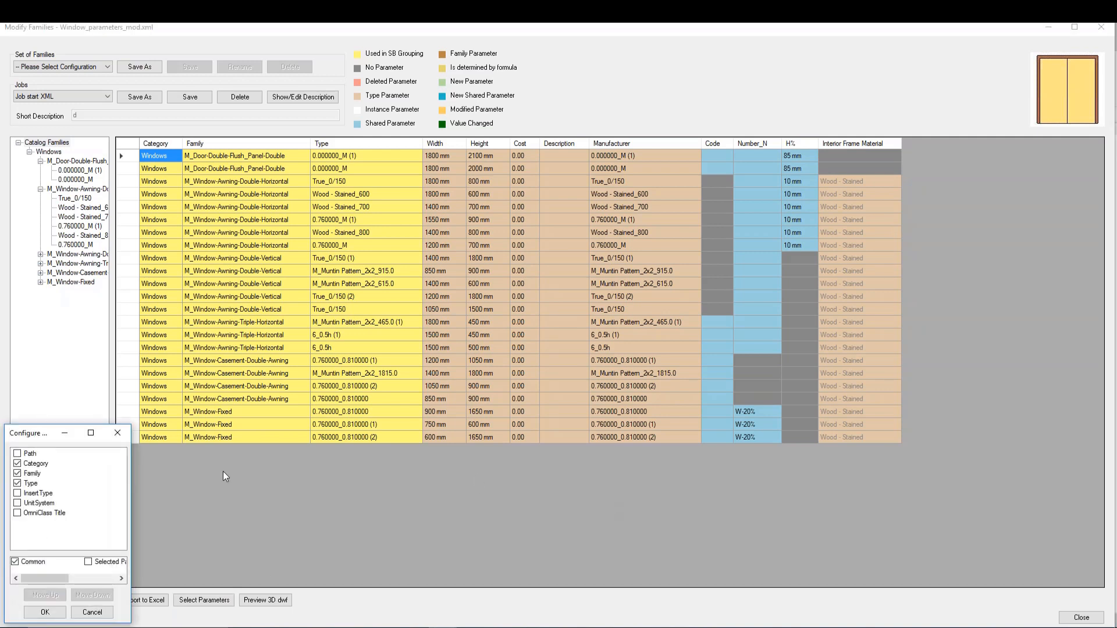
{"action": "left_click_drag", "start_coordinate": [50, 436], "coordinate": [268, 364]}
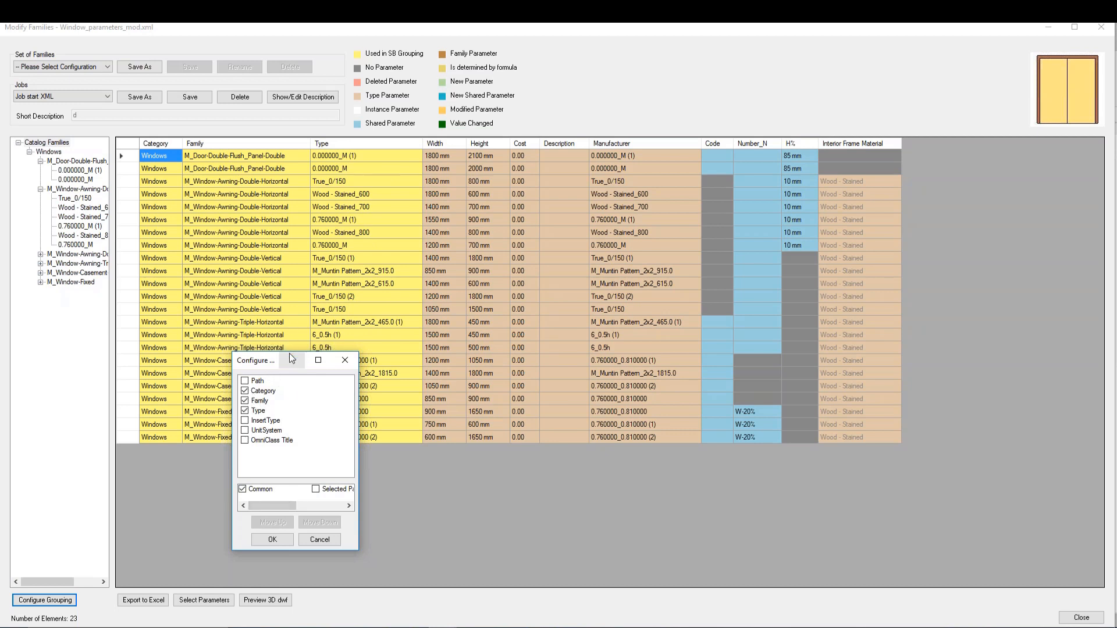
{"action": "left_click_drag", "start_coordinate": [289, 352], "coordinate": [284, 245]}
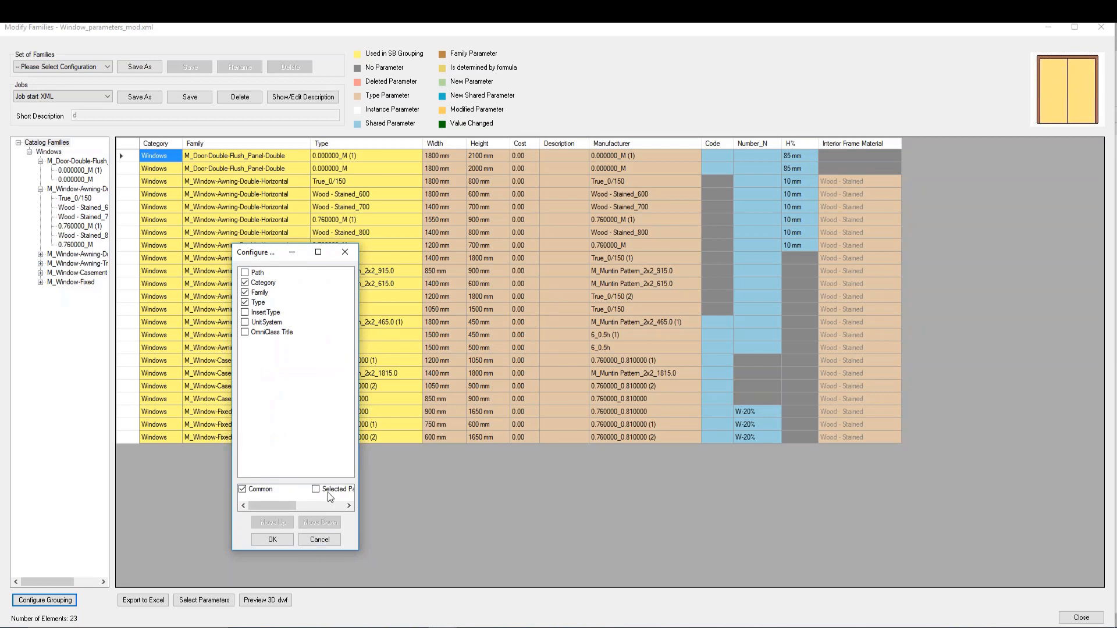
{"action": "left_click_drag", "start_coordinate": [359, 489], "coordinate": [464, 492]}
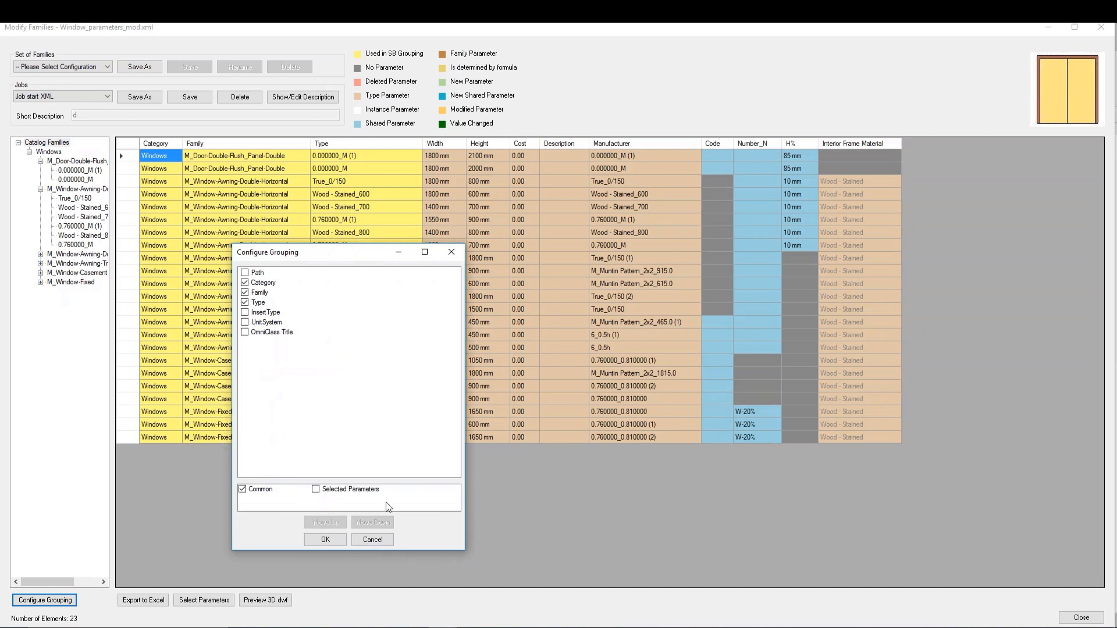
{"action": "left_click", "coordinate": [317, 490]}
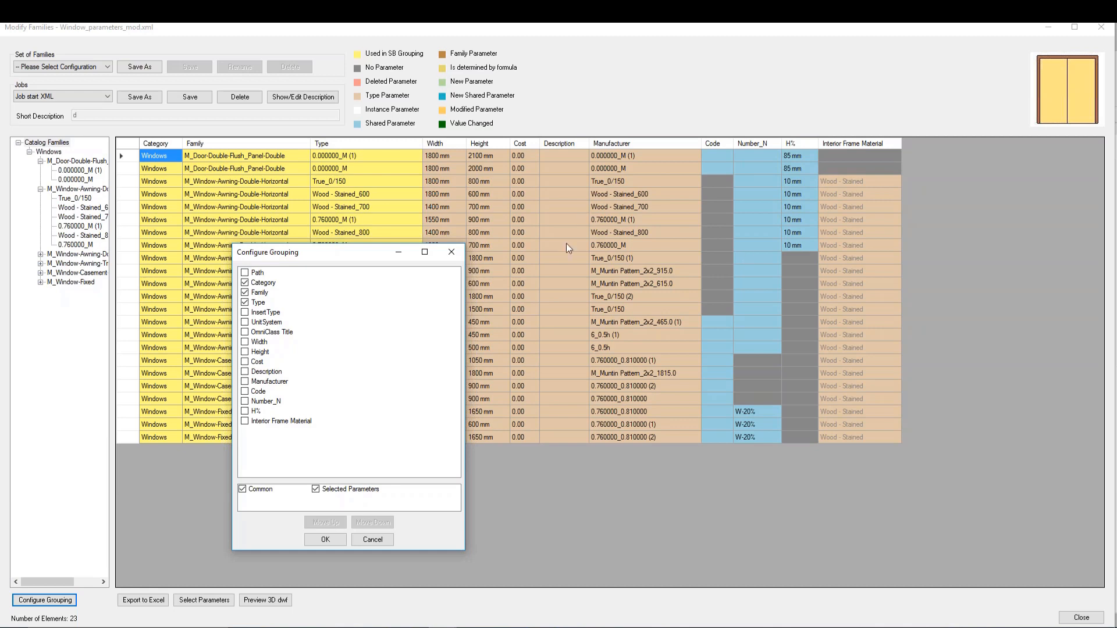
{"action": "left_click", "coordinate": [315, 489]}
{"action": "left_click", "coordinate": [452, 252]}
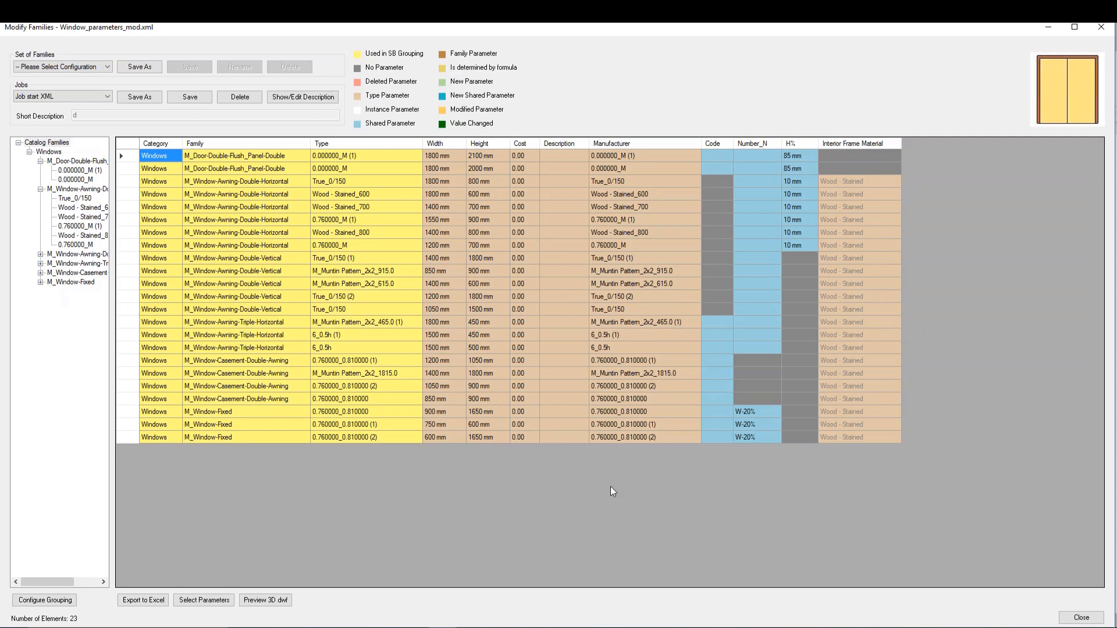
{"action": "right_click", "coordinate": [516, 272]}
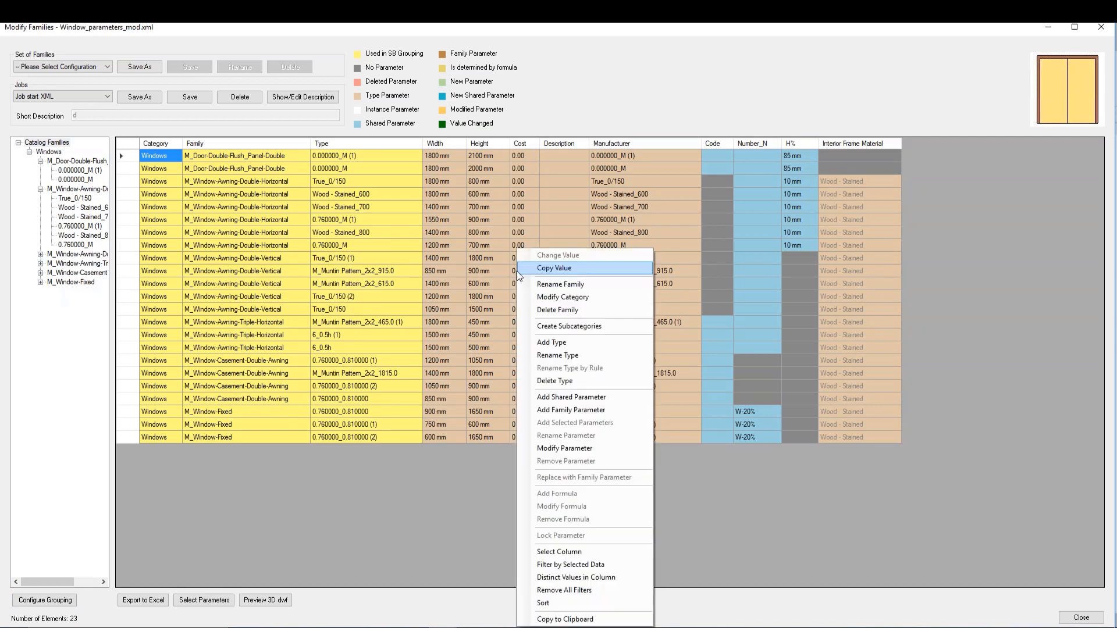
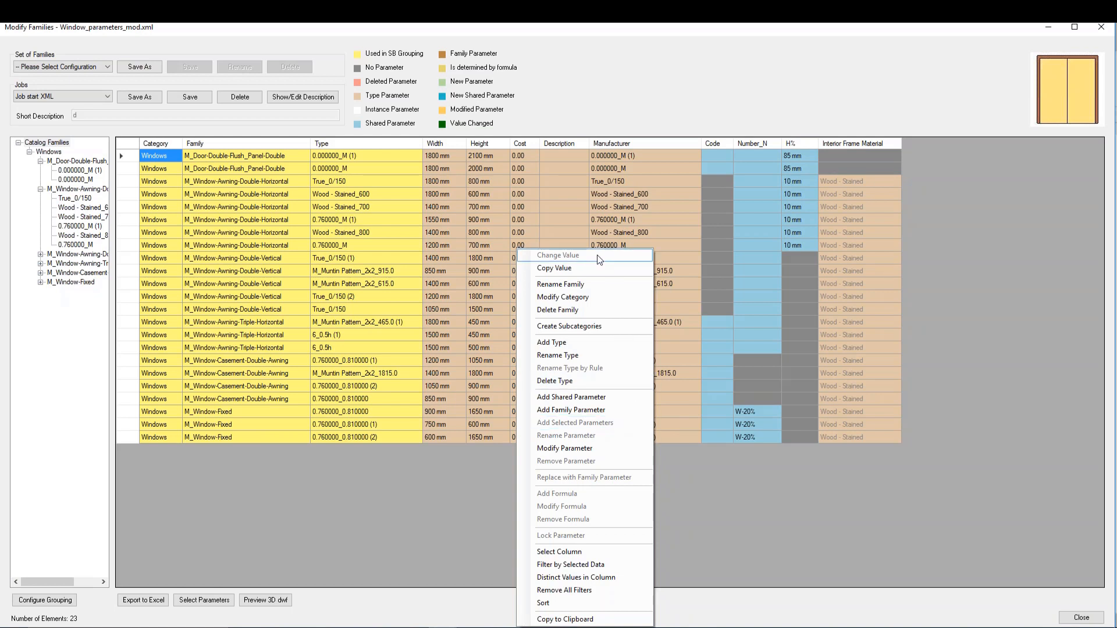
{"action": "left_click", "coordinate": [649, 192]}
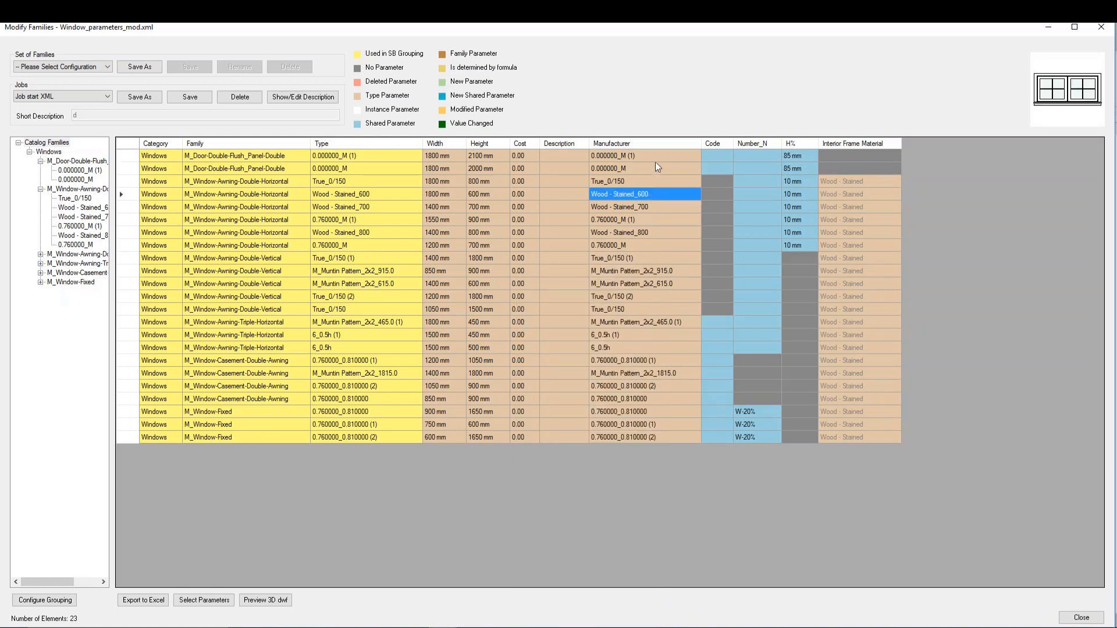
Step: Set Manufacturer to AGA-CAD for all types from the M_Door-Double-Flush_Panel-Double family through the M_Window-Awning-Double-Vertical family
{"action": "mouse_move", "coordinate": [655, 162]}
{"action": "left_mouse_down"}
{"action": "mouse_move", "coordinate": [644, 430]}
{"action": "mouse_move", "coordinate": [650, 314]}
{"action": "left_mouse_up"}
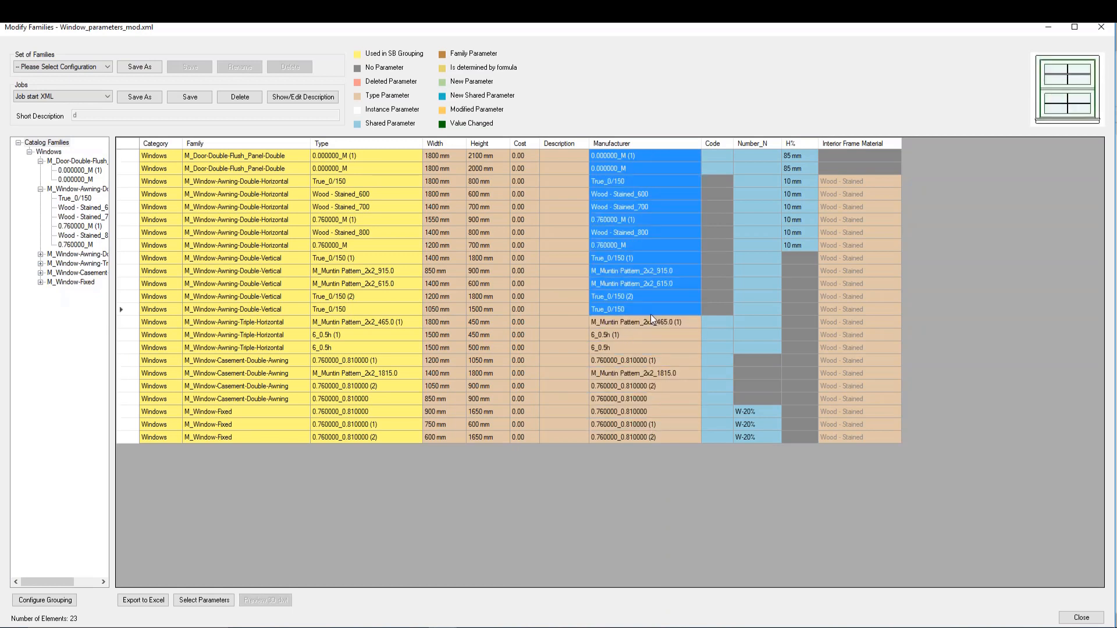
{"action": "right_click", "coordinate": [650, 314]}
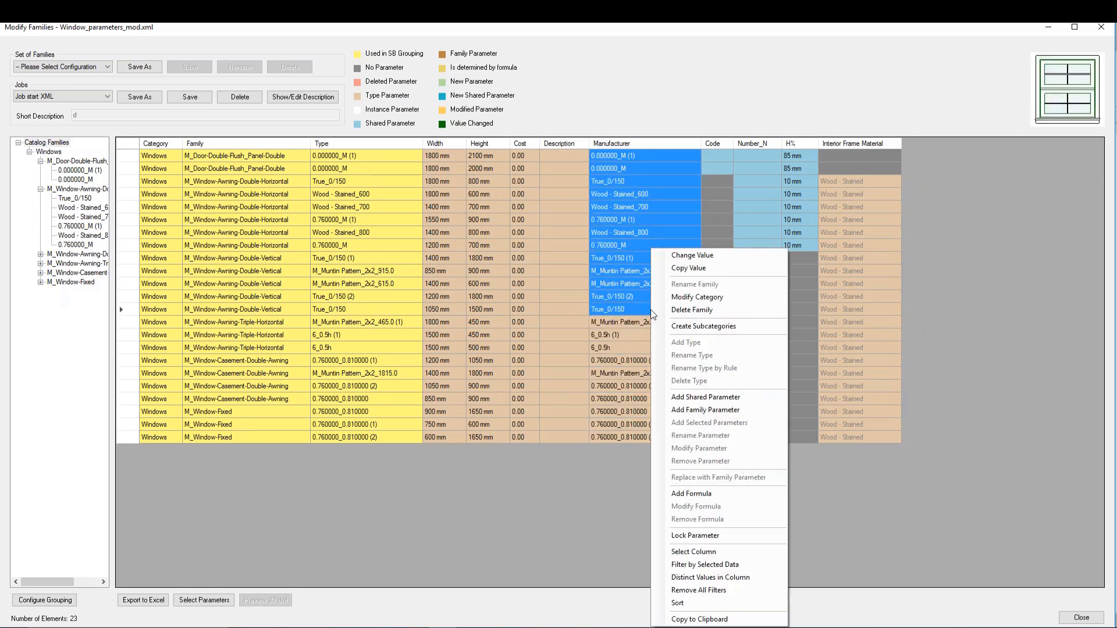
{"action": "left_click", "coordinate": [692, 255]}
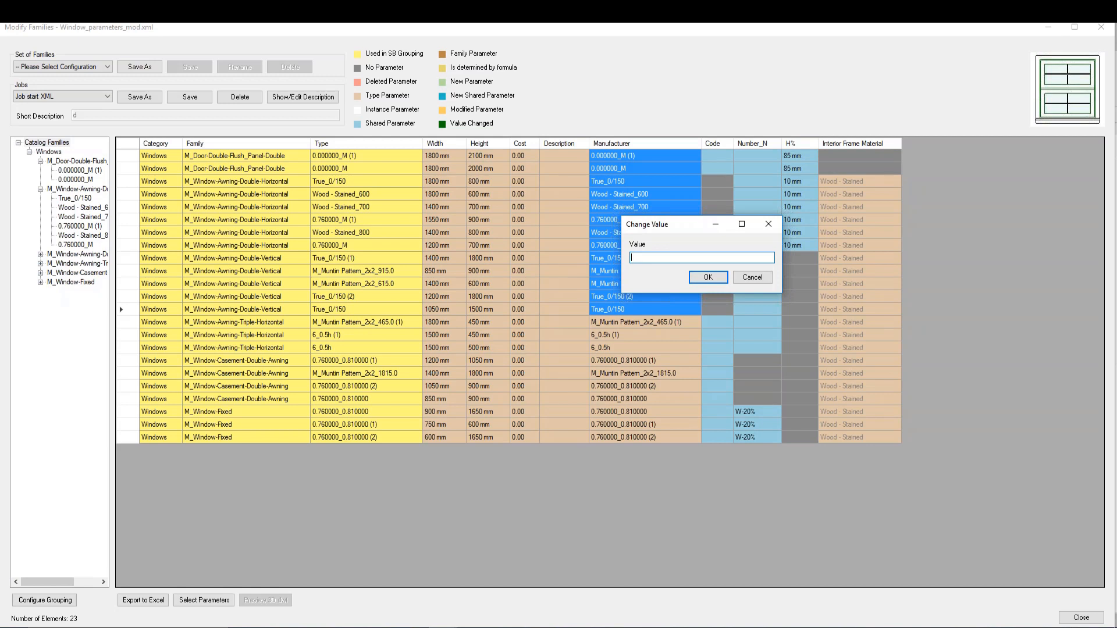
{"action": "type", "text": "GA"}
{"action": "key", "text": "BackSpace"}
{"action": "key", "text": "BackSpace"}
{"action": "type", "text": "AGA-CAD"}
{"action": "left_click", "coordinate": [709, 278]}
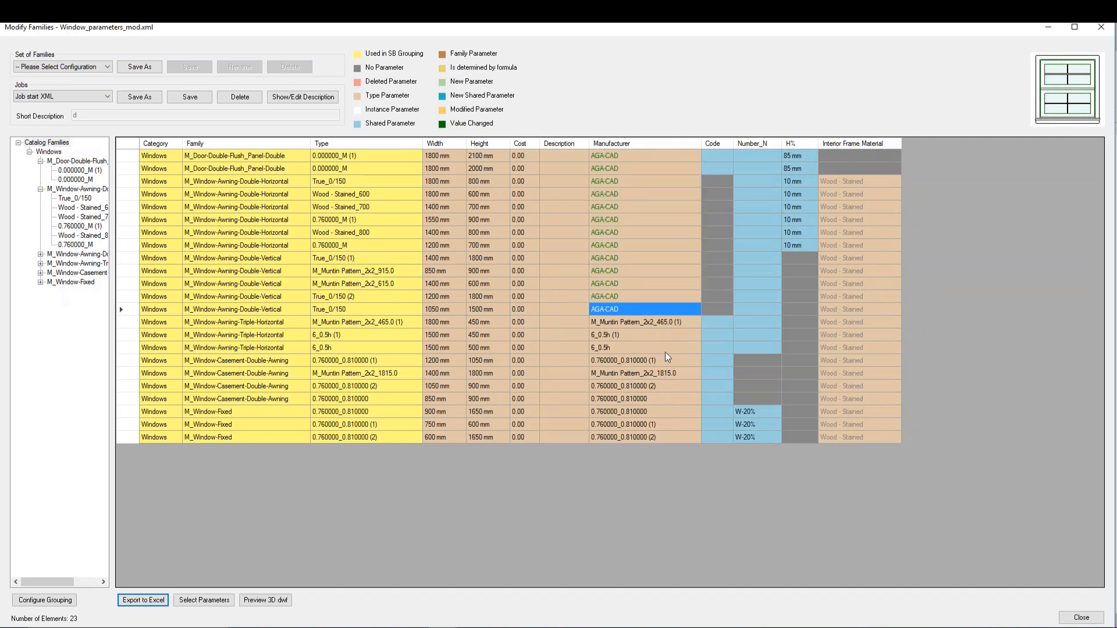
Step: Set Manufacturer to "Manufacturer" for all types from the M_Window-Awning-Triple-Horizontal family through the M_Window-Fixed family
{"action": "left_click_drag", "start_coordinate": [666, 324], "coordinate": [651, 435]}
{"action": "right_click", "coordinate": [652, 436]}
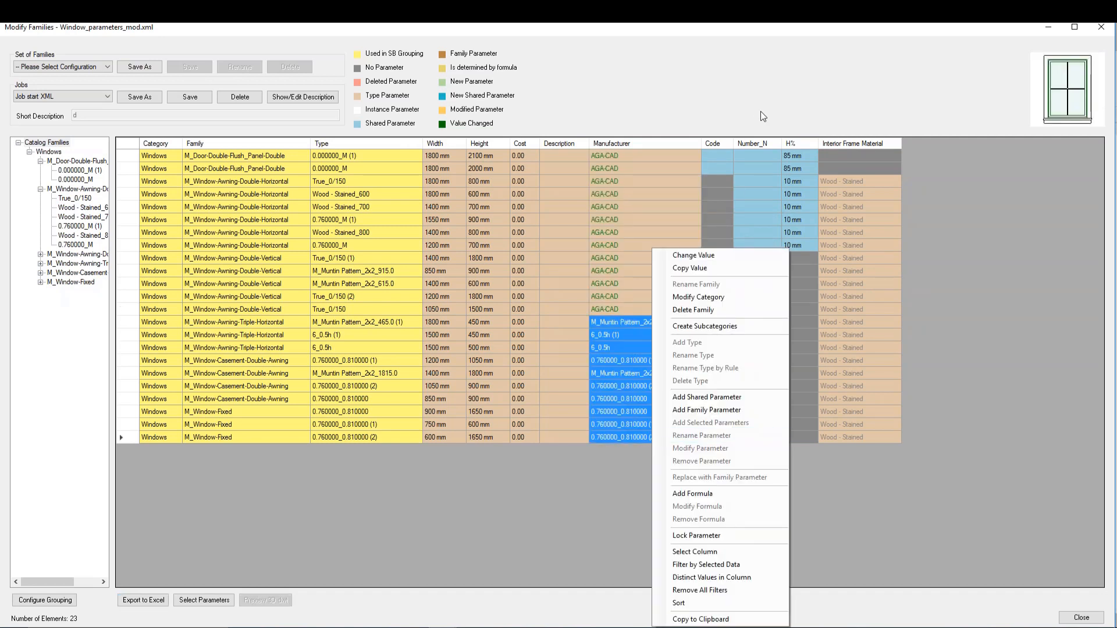
{"action": "left_click", "coordinate": [692, 255]}
{"action": "type", "text": "mANUFA"}
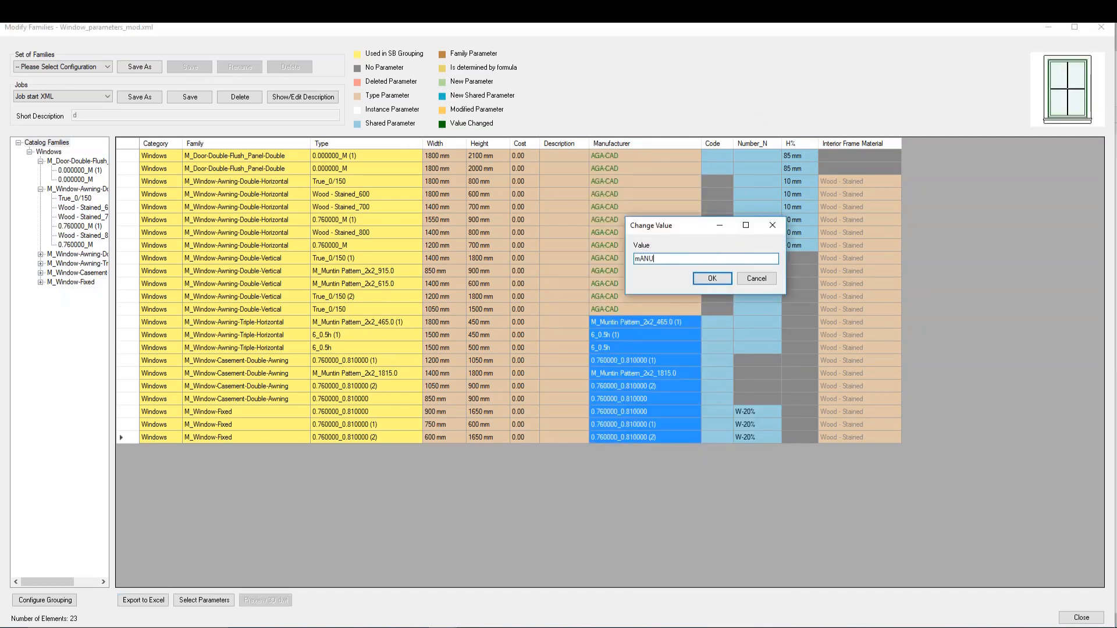
{"action": "key", "text": "BackSpace"}
{"action": "key", "text": "BackSpace"}
{"action": "key", "text": "BackSpace"}
{"action": "key", "text": "BackSpace"}
{"action": "key", "text": "BackSpace"}
{"action": "type", "text": "Manufacturer"}
{"action": "left_click", "coordinate": [718, 277]}
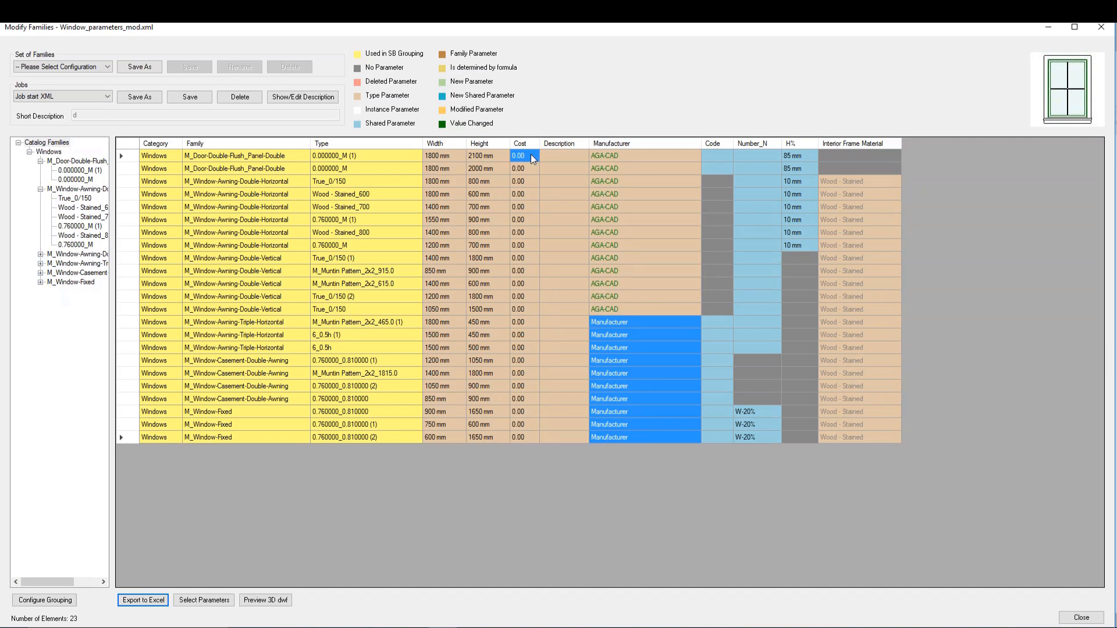
Step: Set Cost to 150 for the types from the first door row through True_0/150 (2) of M_Window-Awning-Double-Vertical
{"action": "left_click_drag", "start_coordinate": [530, 155], "coordinate": [528, 290]}
{"action": "right_click", "coordinate": [528, 290]}
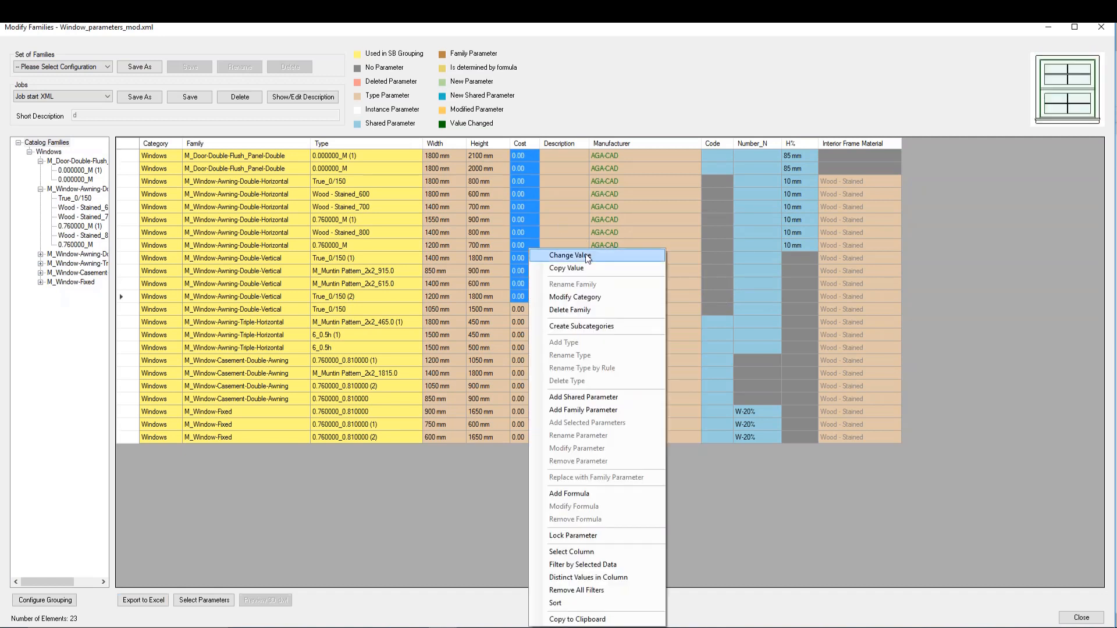
{"action": "left_click", "coordinate": [570, 255]}
{"action": "type", "text": "150"}
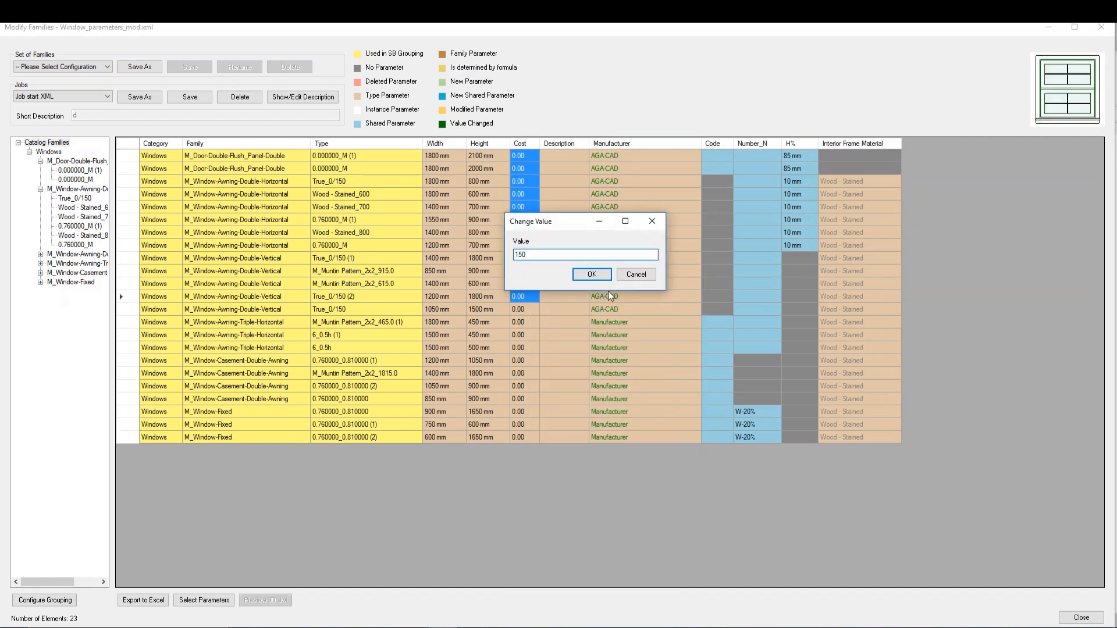
{"action": "key", "text": "Return"}
Step: Set Cost to 200 for the remaining types, from True_0/150 of M_Window-Awning-Double-Vertical through the last M_Window-Fixed type
{"action": "left_click_drag", "start_coordinate": [527, 314], "coordinate": [530, 437]}
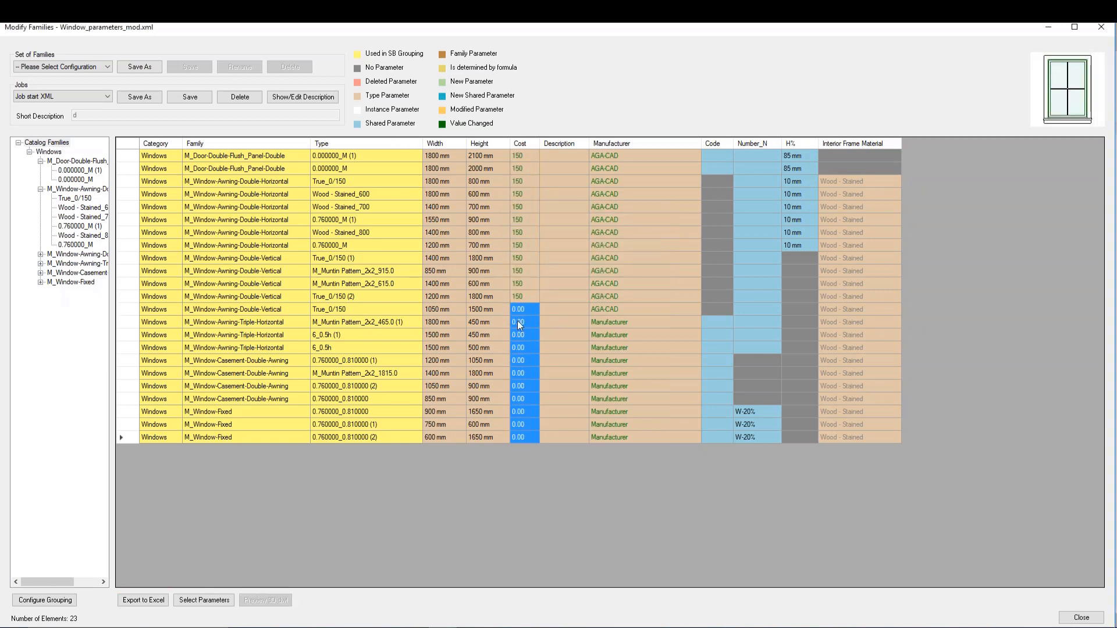
{"action": "right_click", "coordinate": [520, 324]}
{"action": "left_click", "coordinate": [521, 314]}
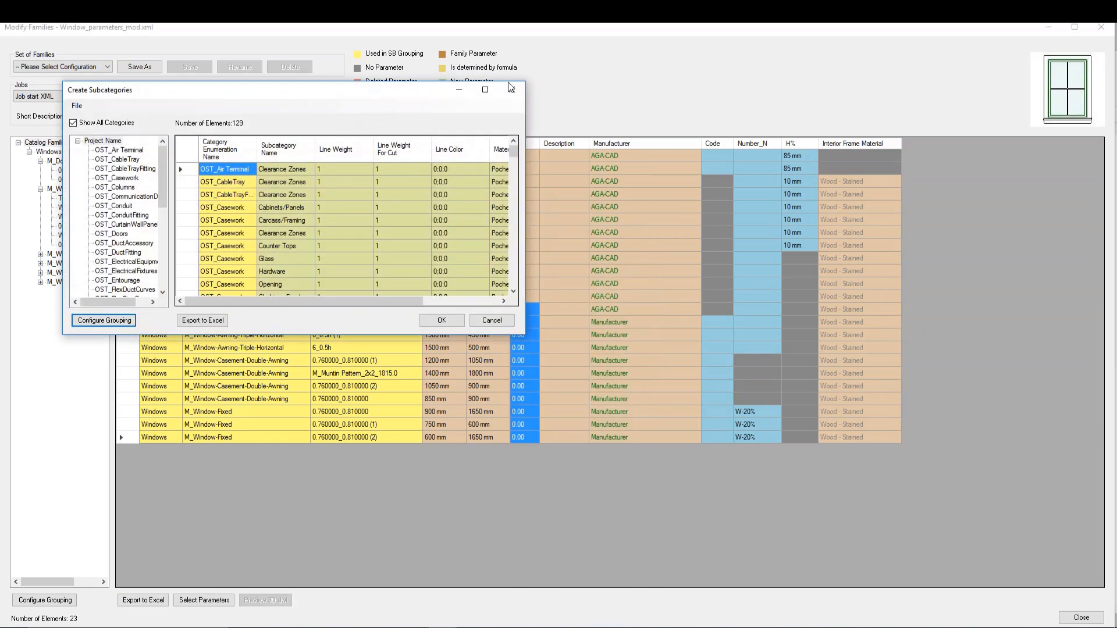
{"action": "left_click", "coordinate": [510, 88]}
{"action": "right_click", "coordinate": [514, 303]}
{"action": "left_click", "coordinate": [556, 257]}
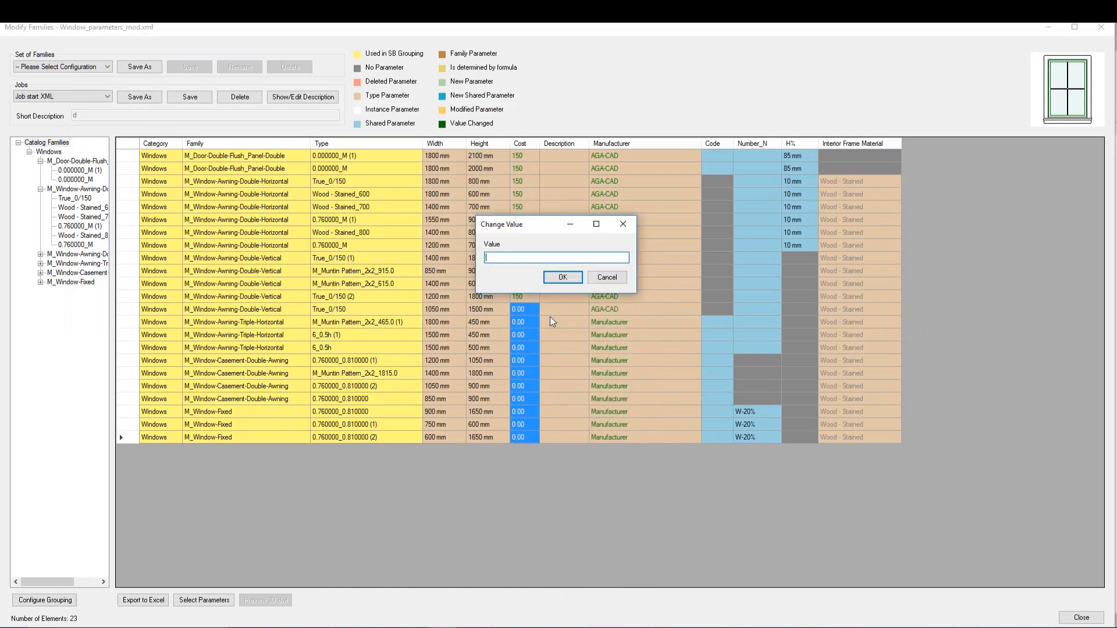
{"action": "type", "text": "200"}
{"action": "left_click", "coordinate": [562, 278]}
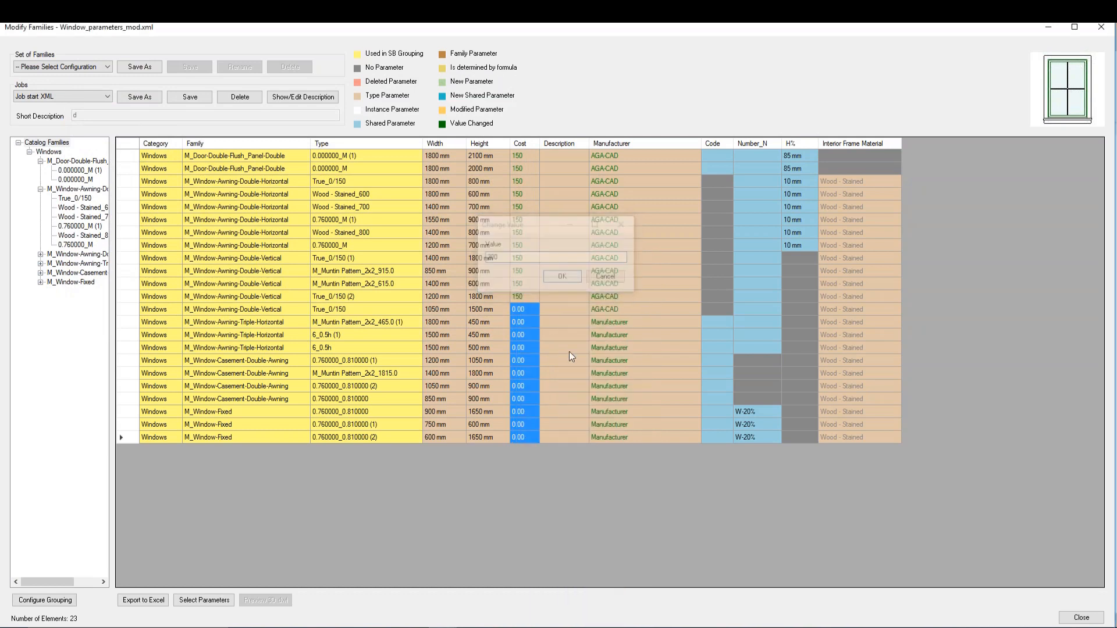
{"action": "left_click", "coordinate": [560, 258]}
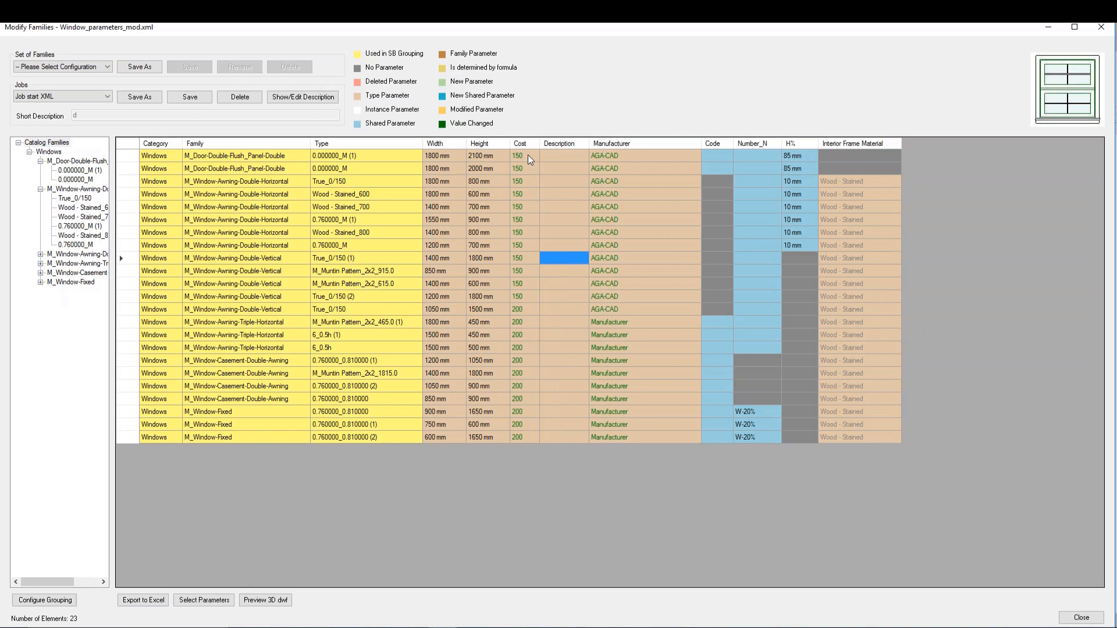
Step: Copy the Cost values of all listed types into the Description parameter
{"action": "left_click_drag", "start_coordinate": [528, 155], "coordinate": [511, 477]}
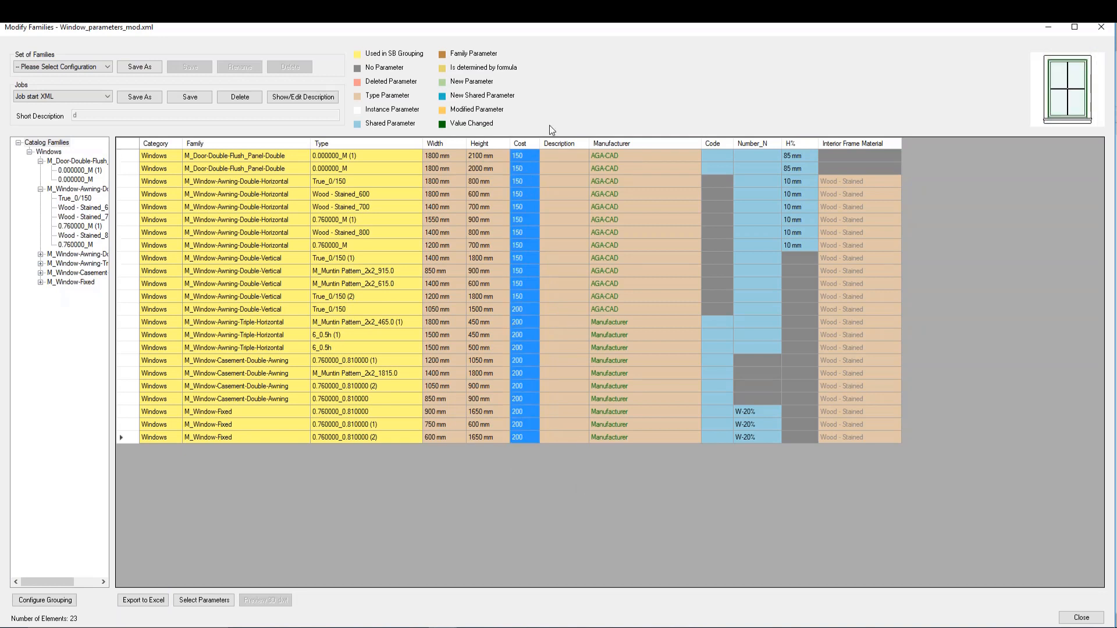
{"action": "right_click", "coordinate": [519, 153]}
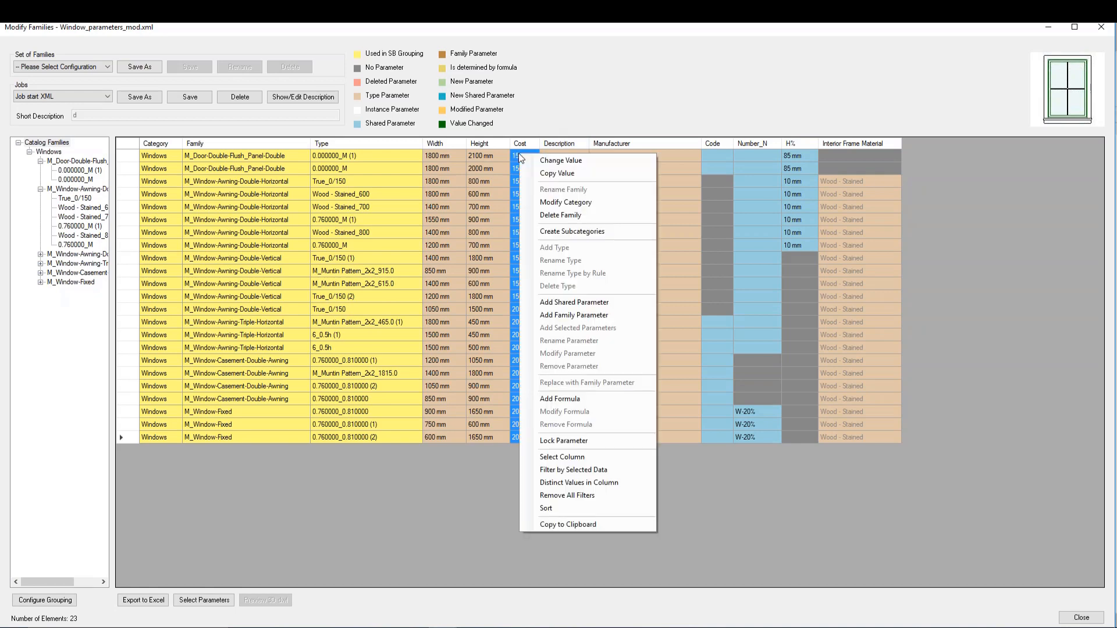
{"action": "left_click", "coordinate": [572, 174]}
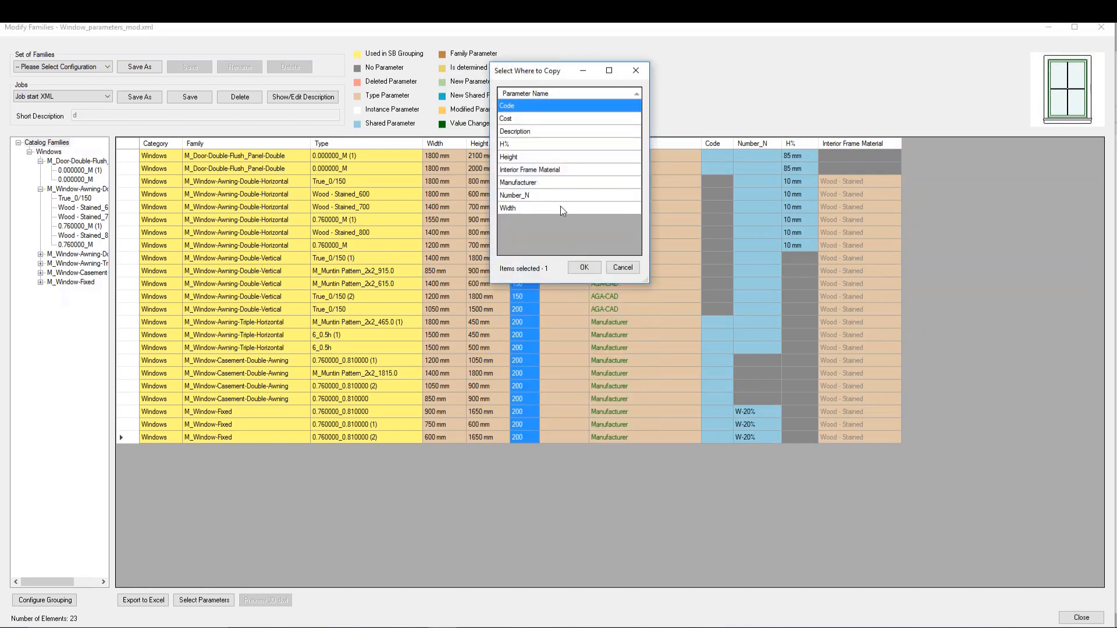
{"action": "left_click", "coordinate": [526, 130]}
{"action": "left_click", "coordinate": [582, 271]}
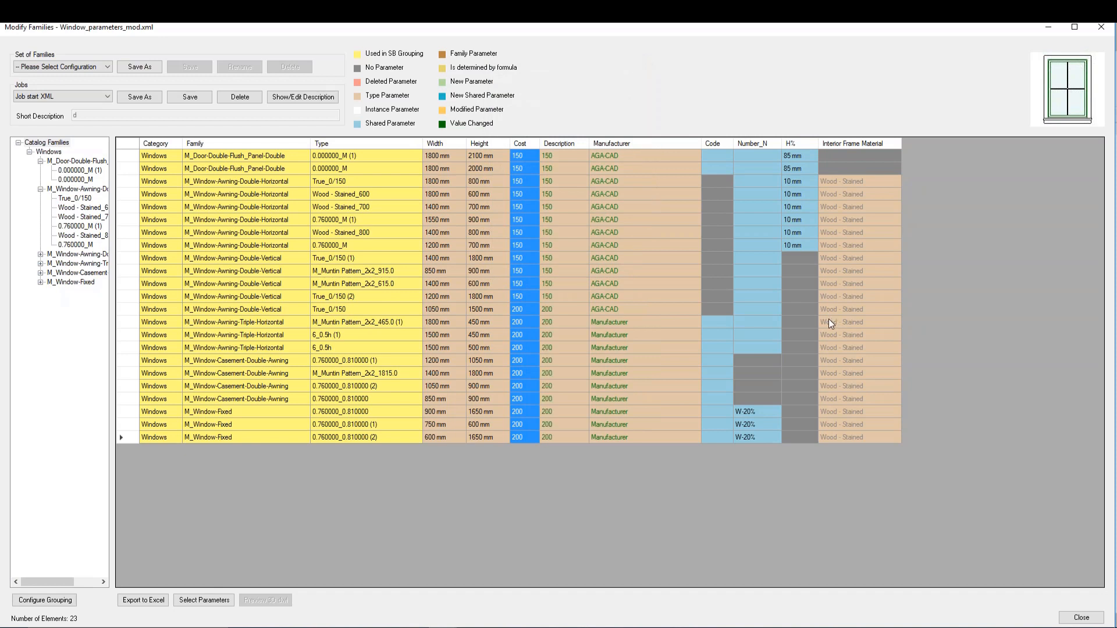
{"action": "left_click_drag", "start_coordinate": [571, 152], "coordinate": [578, 430]}
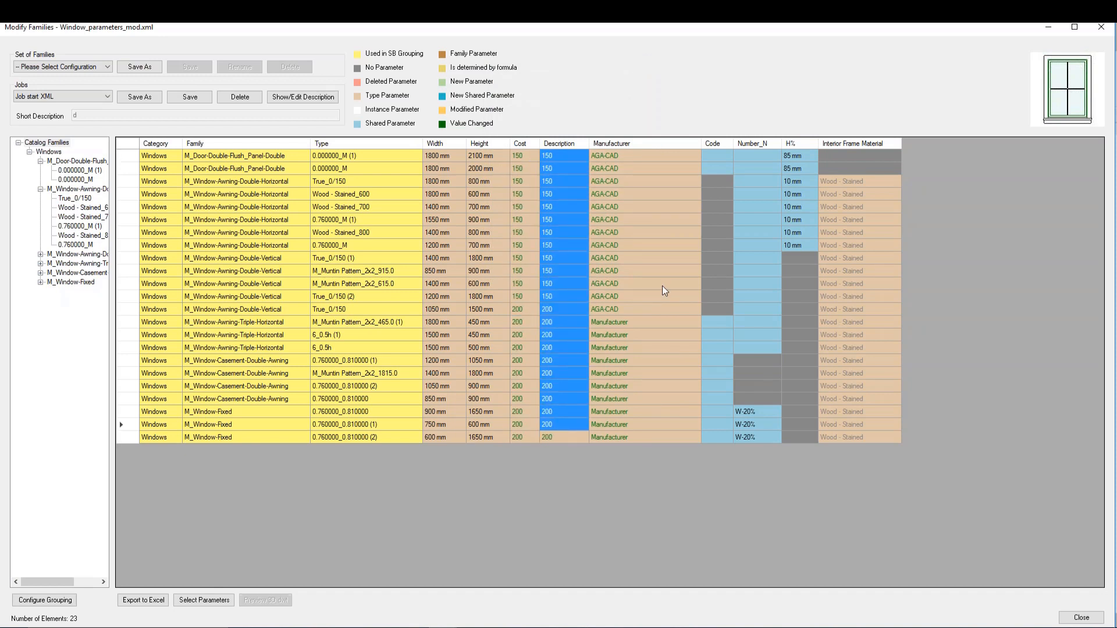
{"action": "left_click", "coordinate": [635, 228]}
{"action": "right_click", "coordinate": [635, 227]}
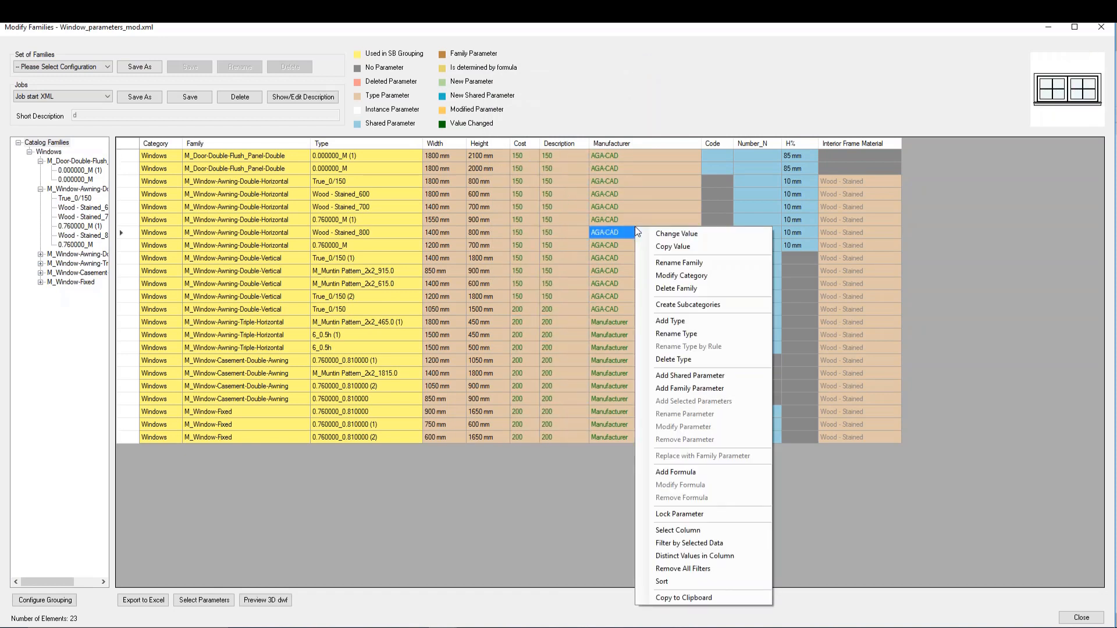
{"action": "left_click", "coordinate": [282, 221]}
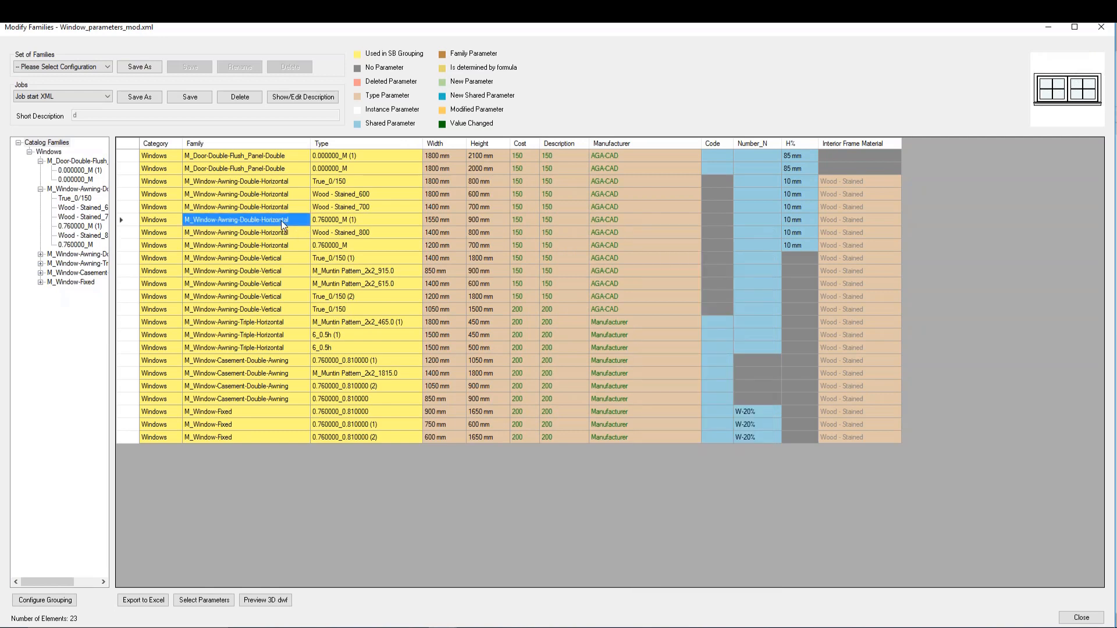
Step: Rename the M_Window-Awning-Triple-Horizontal family to M_Window-Awning-Triple-H
{"action": "left_click", "coordinate": [284, 335]}
{"action": "right_click", "coordinate": [283, 335]}
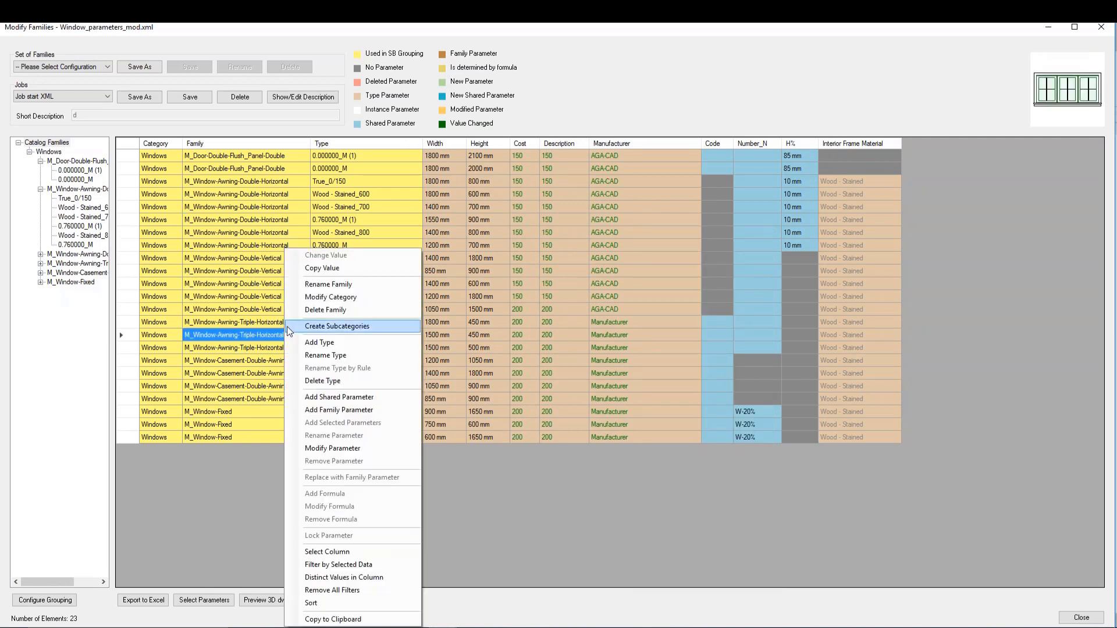
{"action": "left_click", "coordinate": [328, 285]}
{"action": "left_click_drag", "start_coordinate": [361, 288], "coordinate": [332, 293]}
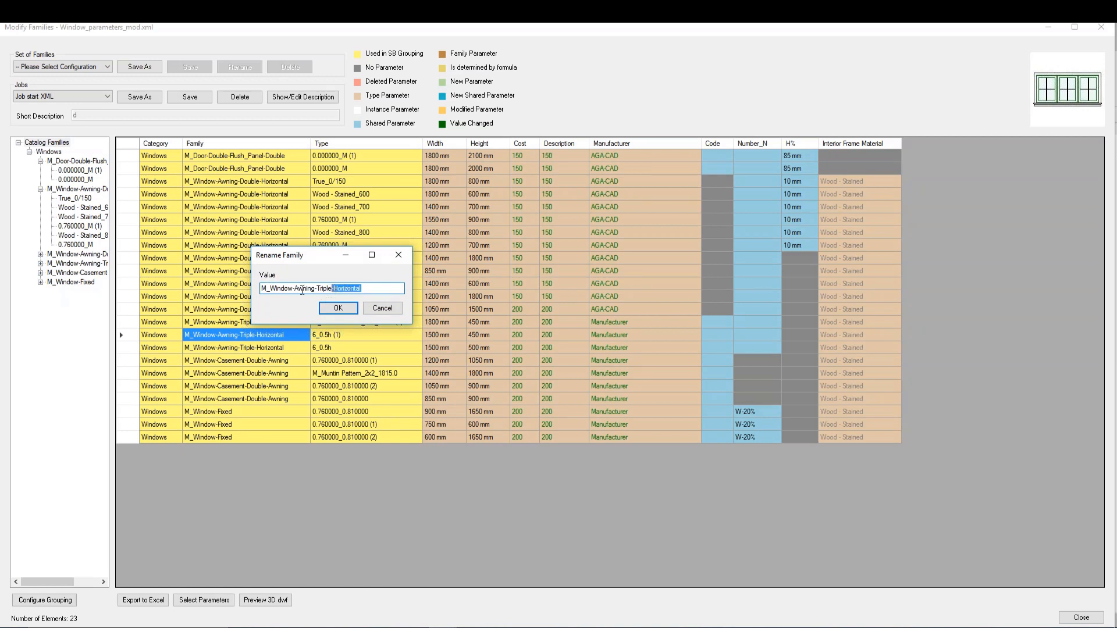
{"action": "left_click", "coordinate": [302, 289]}
{"action": "left_click_drag", "start_coordinate": [371, 290], "coordinate": [338, 290]}
{"action": "key", "text": "BackSpace"}
{"action": "left_click", "coordinate": [339, 308]}
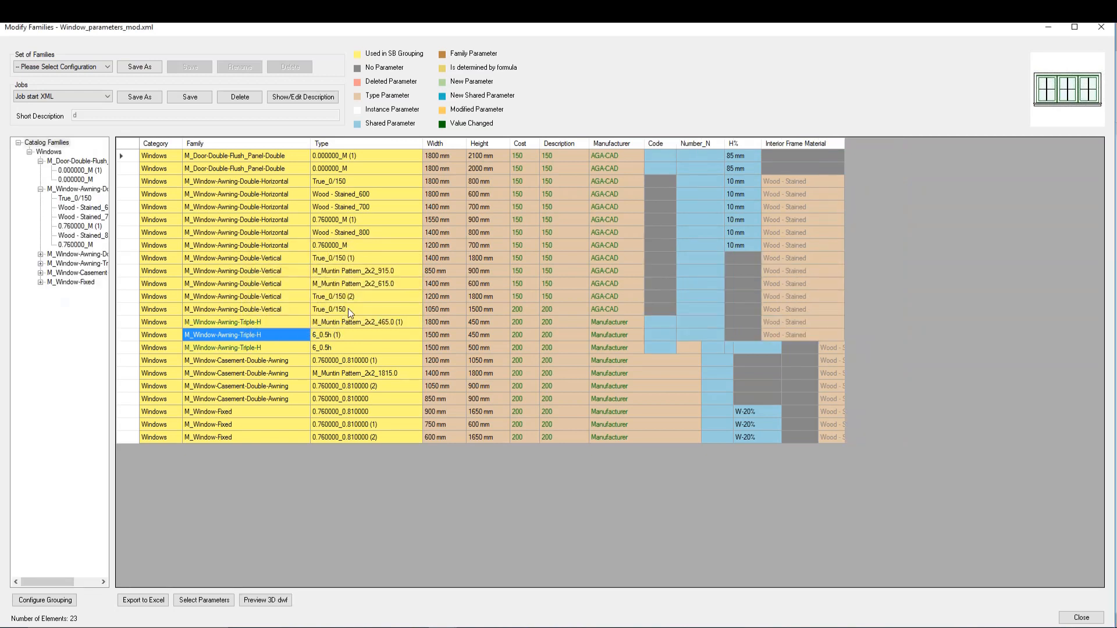
{"action": "left_click", "coordinate": [267, 348]}
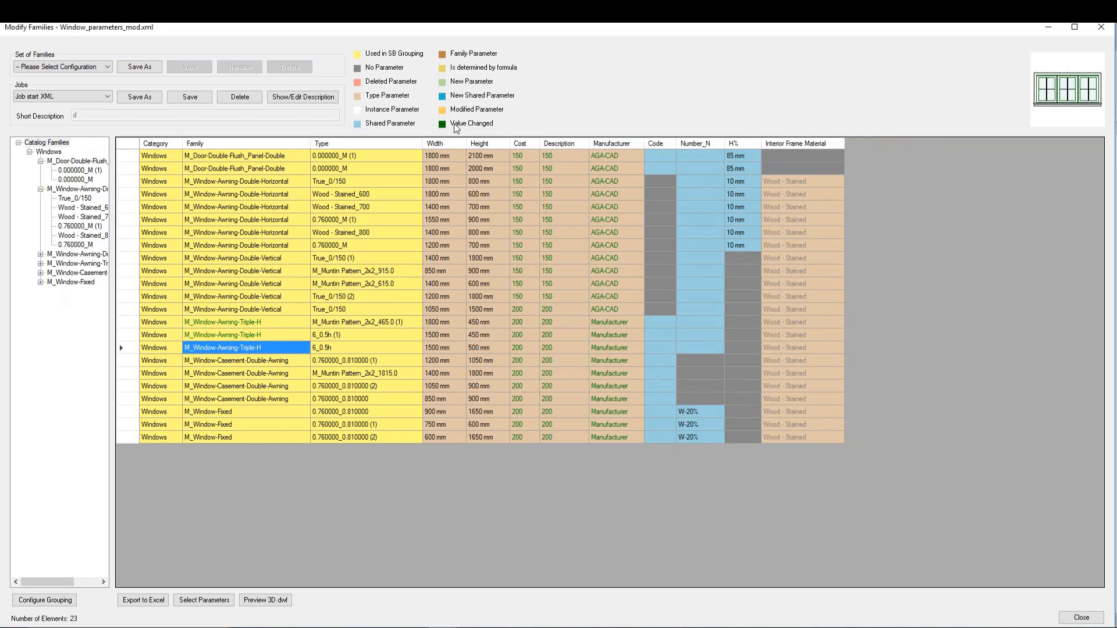
Step: Add two new types, 0.760000_0.810000 (1) 1 and 0.760000_0.810000 (1) 2, to the M_Window-Fixed family
{"action": "right_click", "coordinate": [377, 288]}
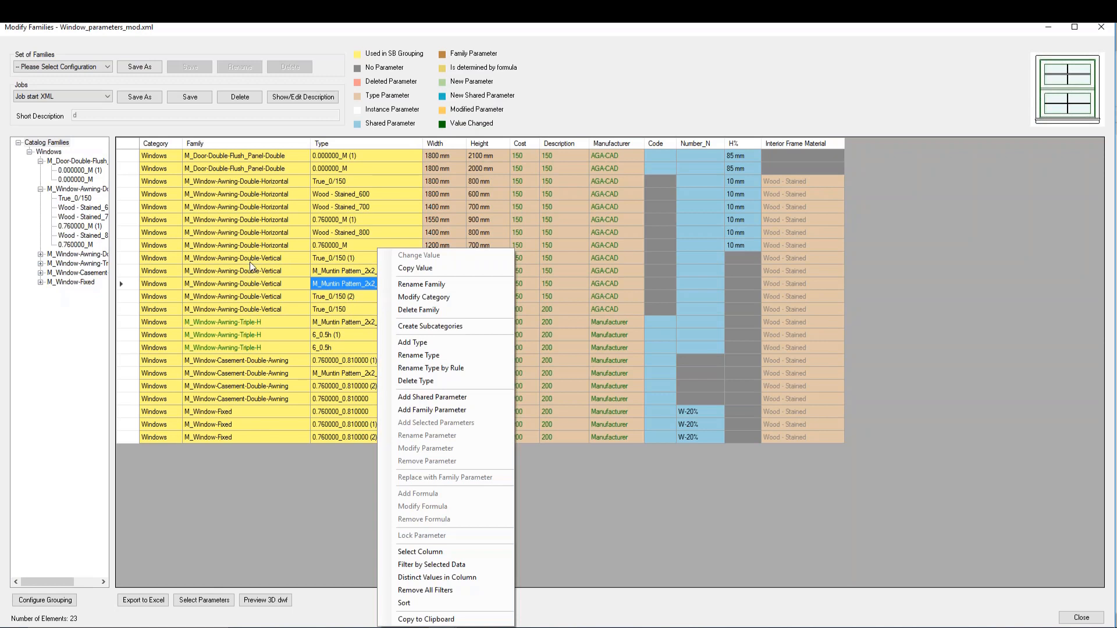
{"action": "right_click", "coordinate": [231, 425]}
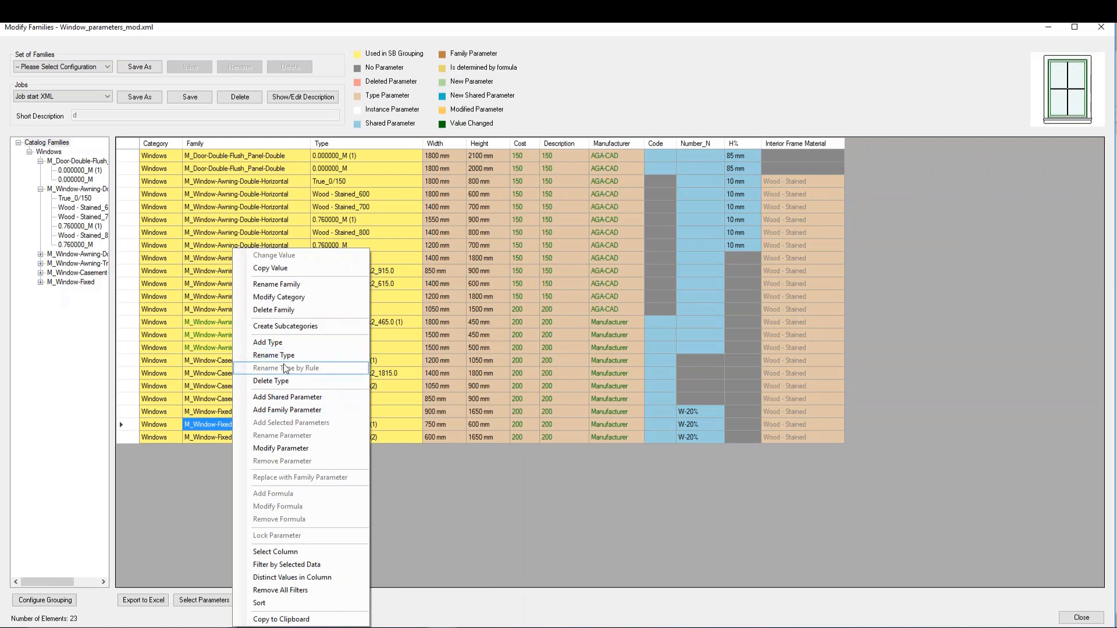
{"action": "left_click", "coordinate": [282, 342]}
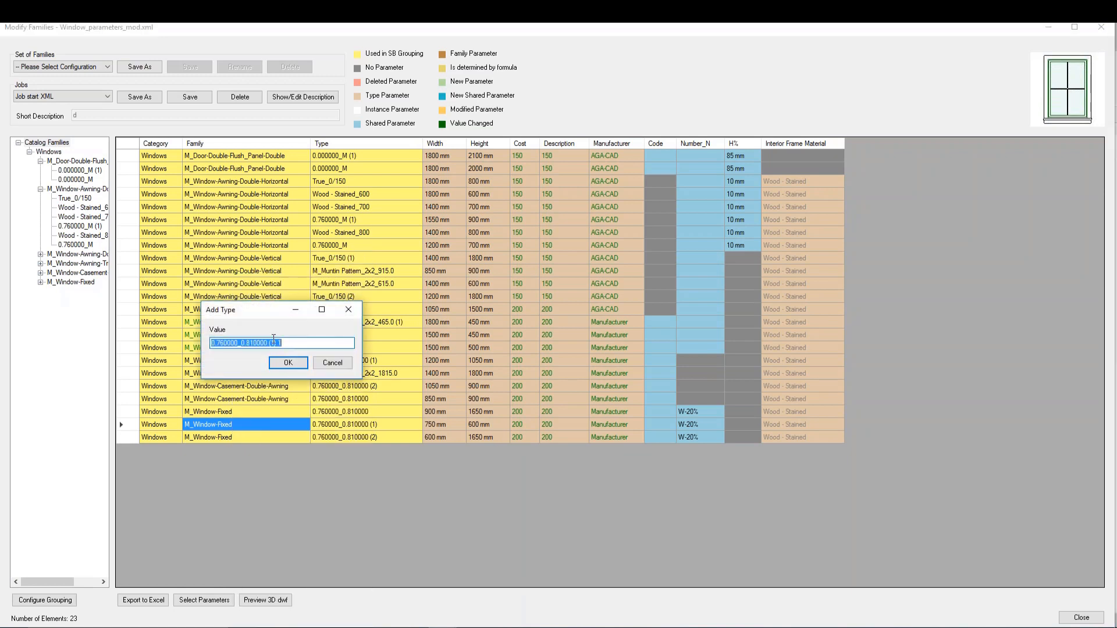
{"action": "left_click_drag", "start_coordinate": [312, 341], "coordinate": [209, 340]}
{"action": "left_click", "coordinate": [287, 360]}
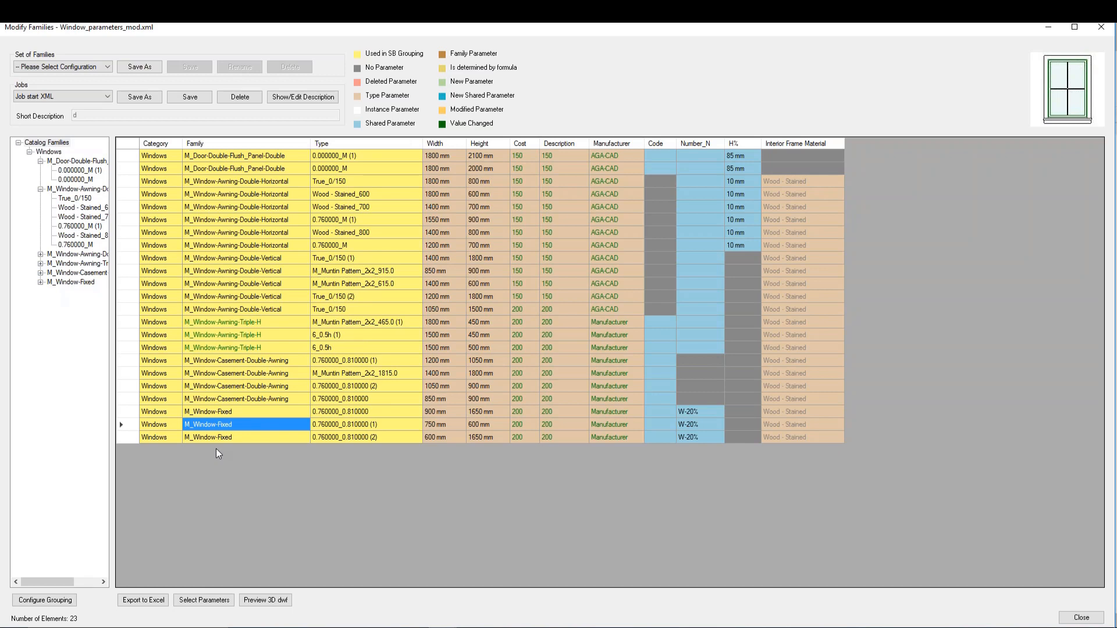
{"action": "right_click", "coordinate": [244, 437]}
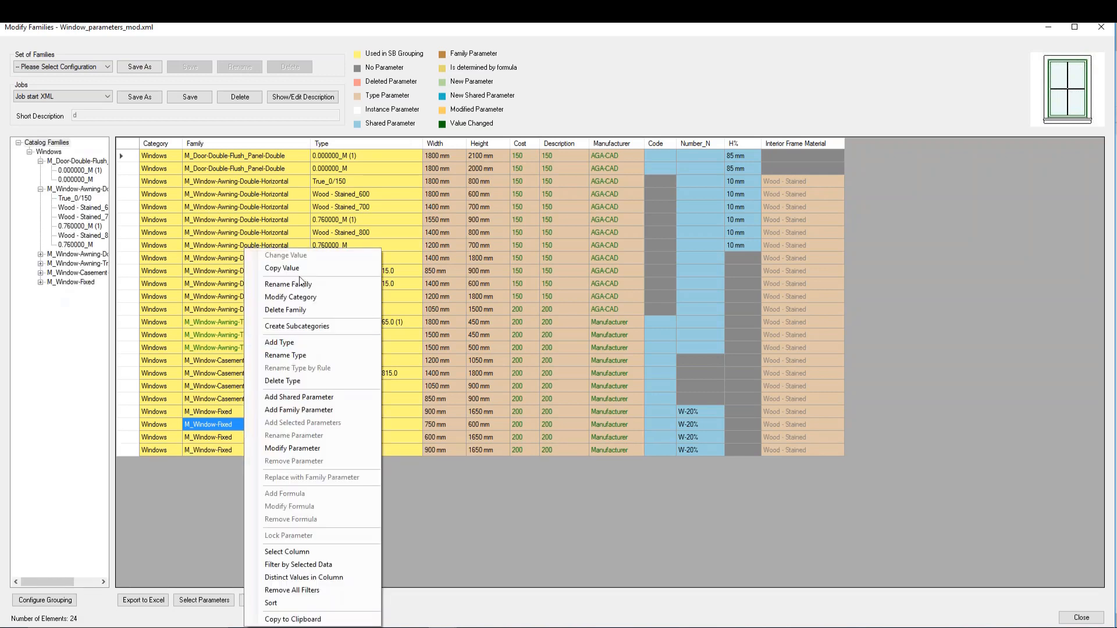
{"action": "left_click", "coordinate": [288, 355]}
{"action": "left_click", "coordinate": [274, 370]}
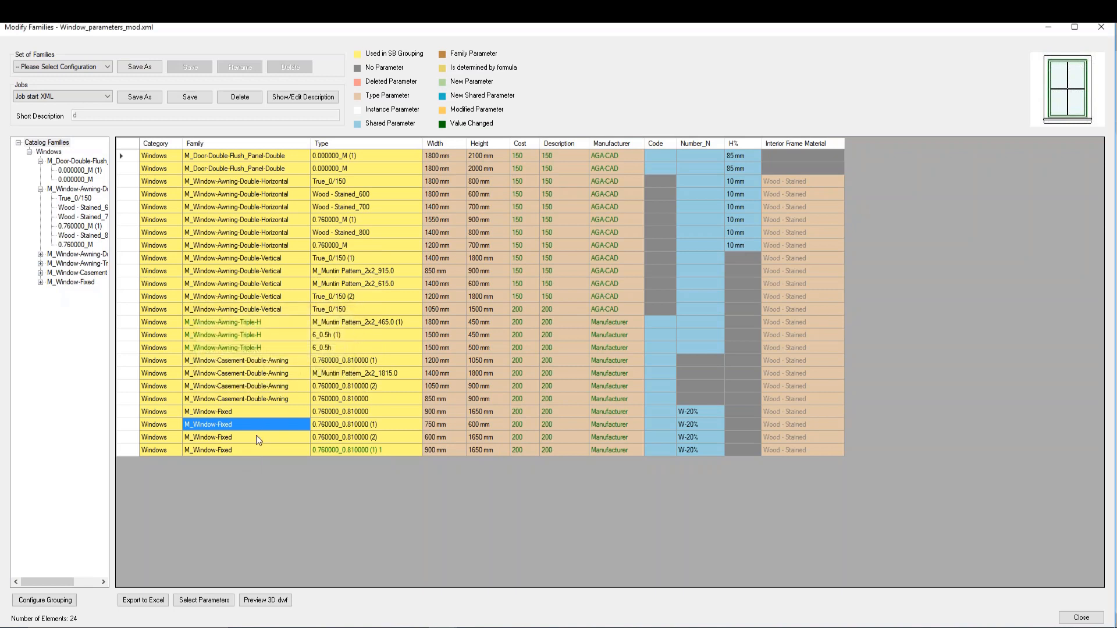
Step: Set the new M_Window-Fixed type (1) 1 to 500 mm width, and type (1) 2 to 800 mm width and 1700 mm height
{"action": "left_click", "coordinate": [367, 455]}
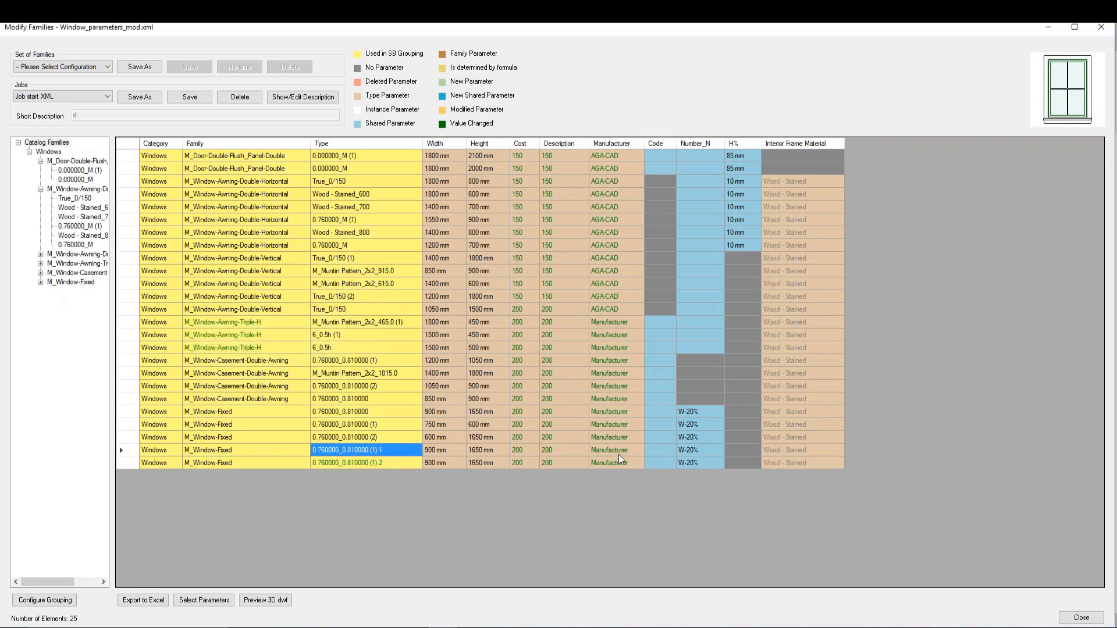
{"action": "left_click", "coordinate": [446, 449]}
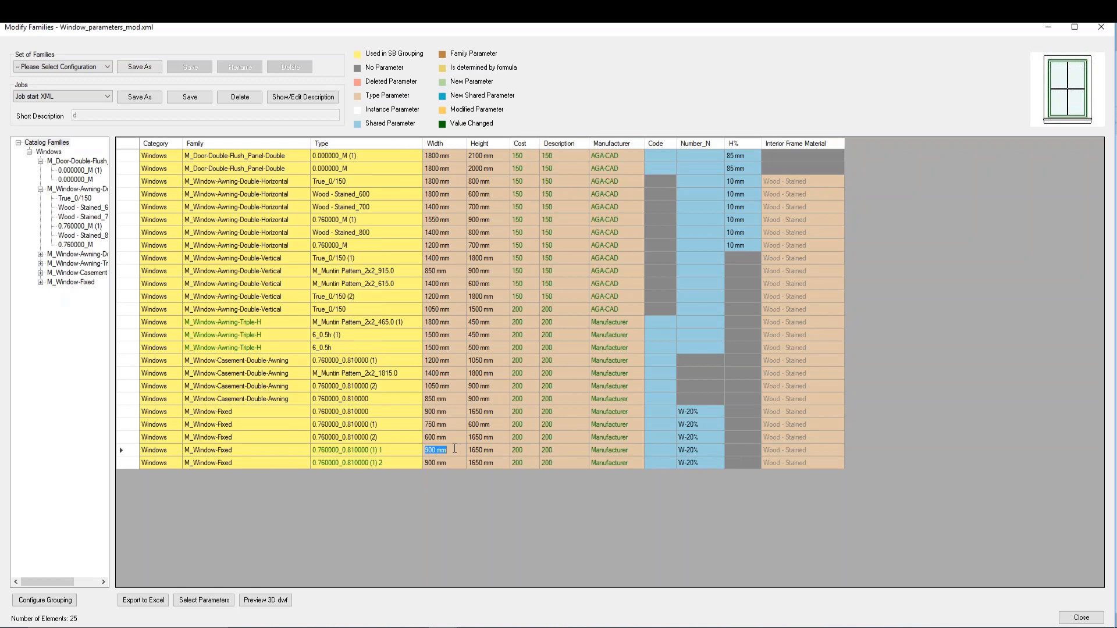
{"action": "type", "text": "500"}
{"action": "left_click_drag", "start_coordinate": [436, 463], "coordinate": [416, 483]}
{"action": "type", "text": "800"}
{"action": "key", "text": "Tab"}
{"action": "double_click", "coordinate": [497, 462]}
{"action": "key", "text": "ctrl+a"}
{"action": "type", "text": "1700"}
{"action": "left_click", "coordinate": [483, 427]}
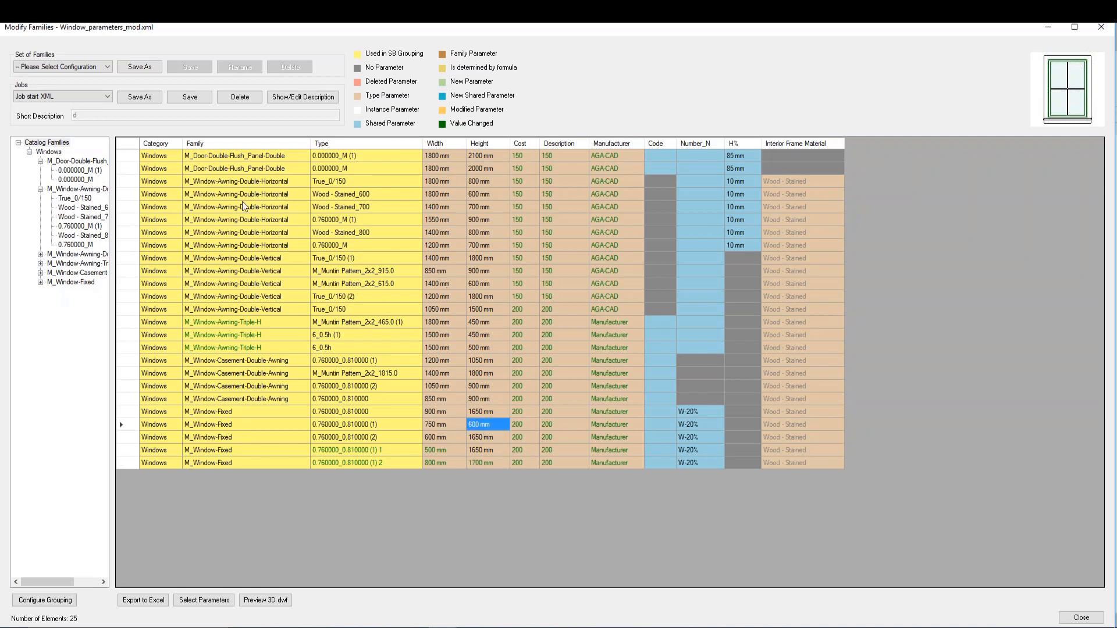
Step: Limit the table to the types of the M_Door-Double-Flush_Panel-Double family
{"action": "left_click", "coordinate": [229, 167]}
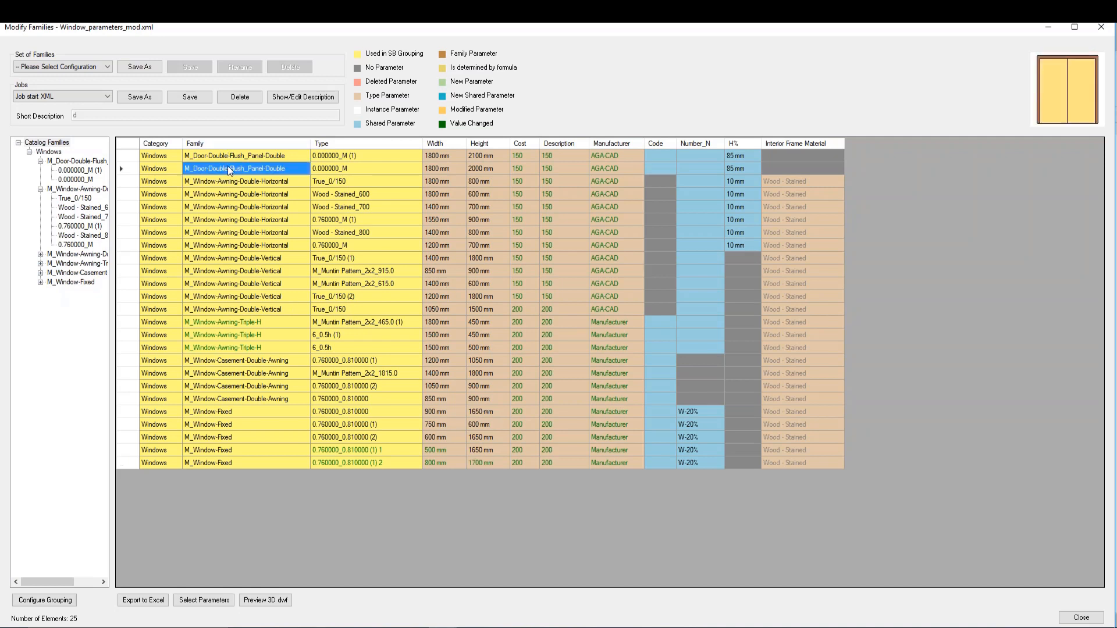
{"action": "left_click", "coordinate": [68, 161]}
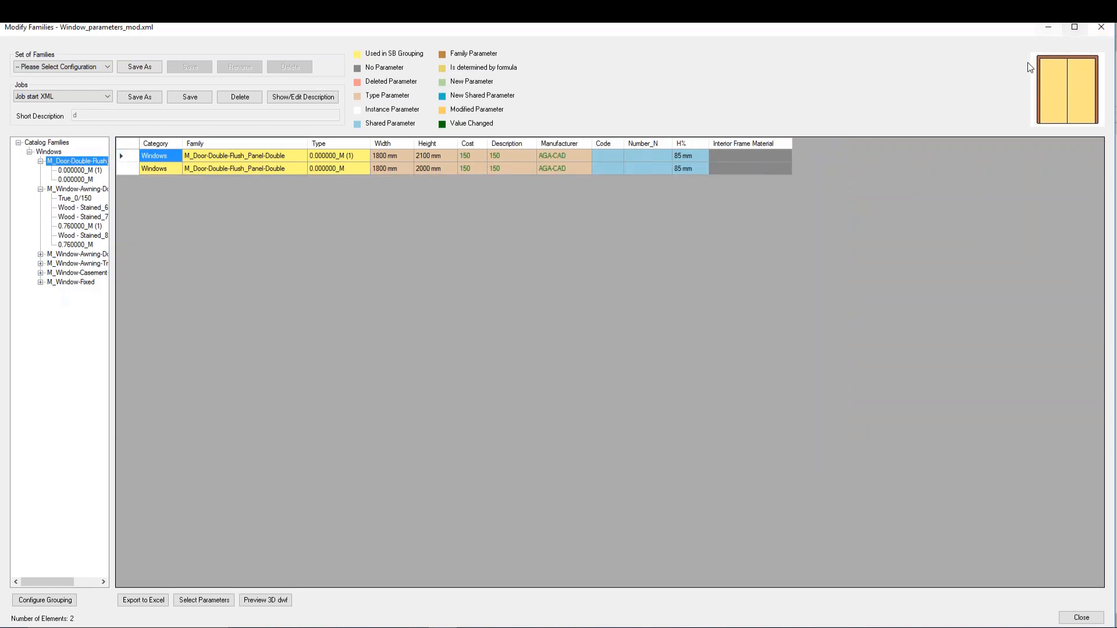
{"action": "left_click", "coordinate": [49, 152]}
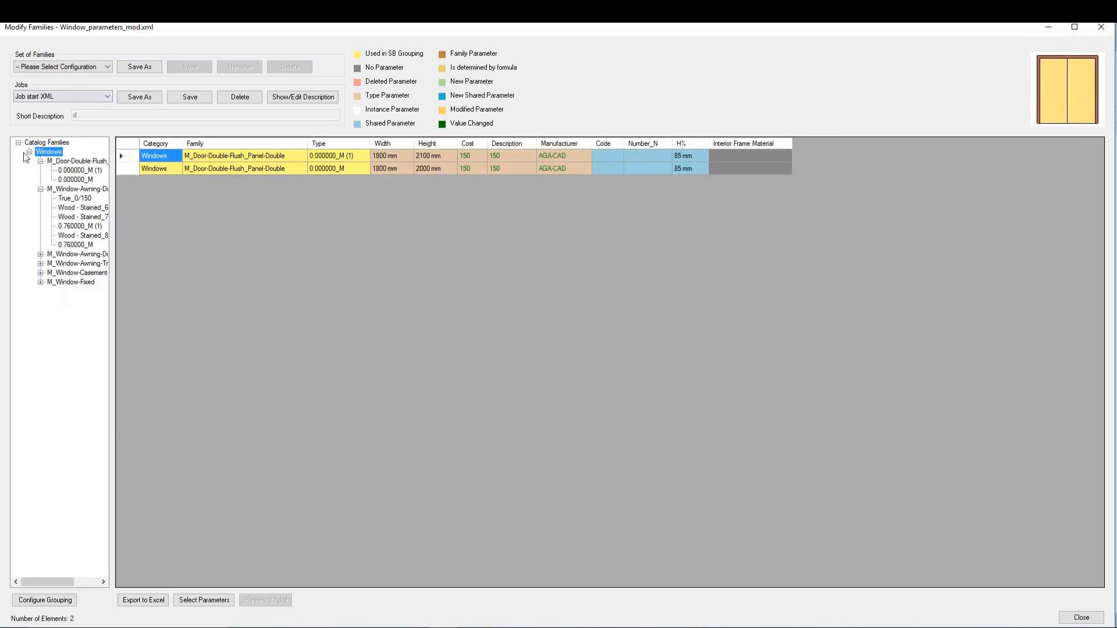
{"action": "left_click", "coordinate": [56, 163]}
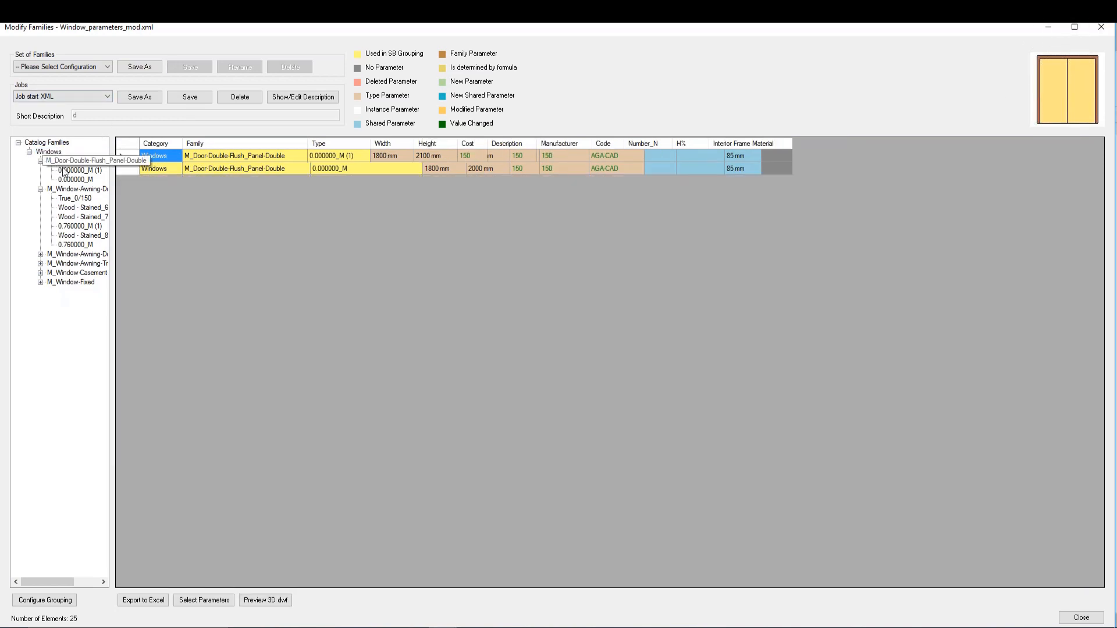
{"action": "left_click", "coordinate": [128, 169]}
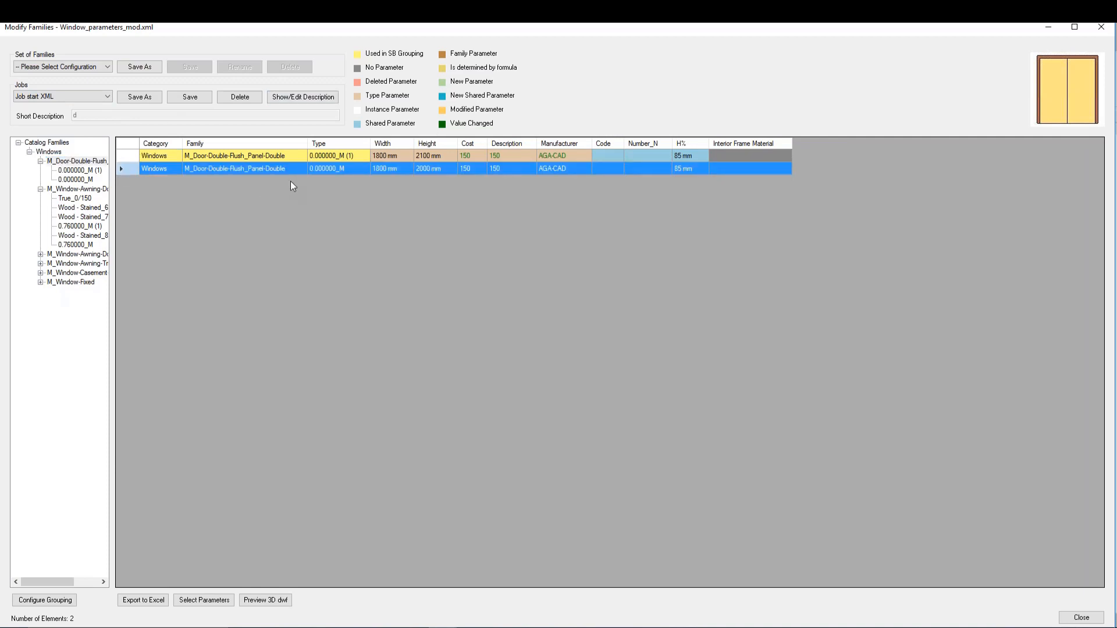
Step: Rename the M_Door-Double-Flush_Panel-Double family to Modified Door
{"action": "left_click", "coordinate": [254, 156]}
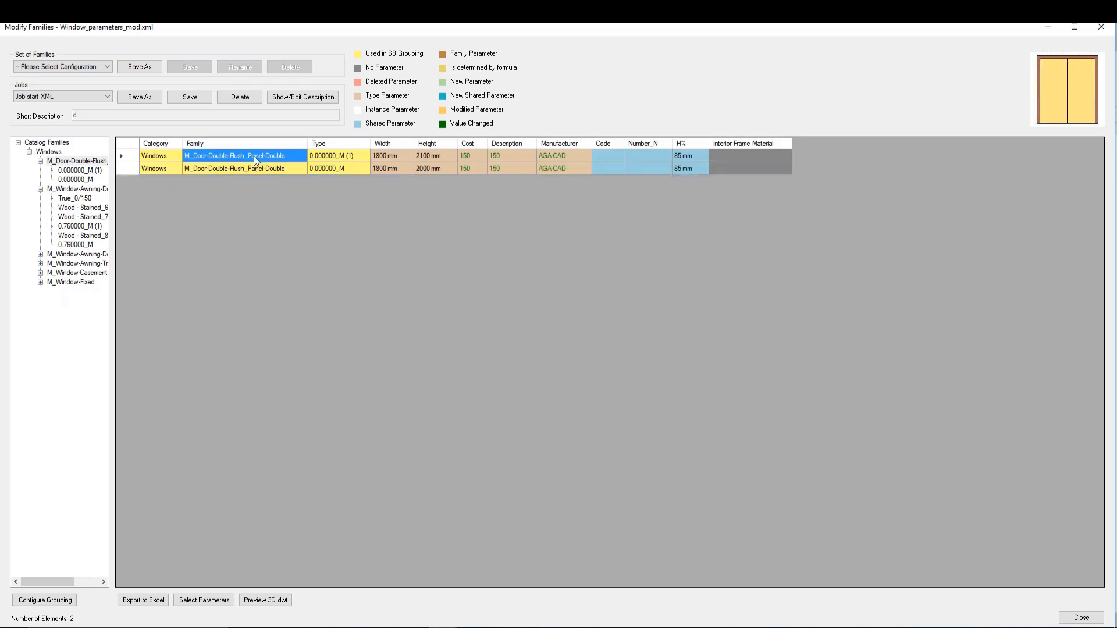
{"action": "right_click", "coordinate": [254, 155]}
{"action": "left_click", "coordinate": [279, 189]}
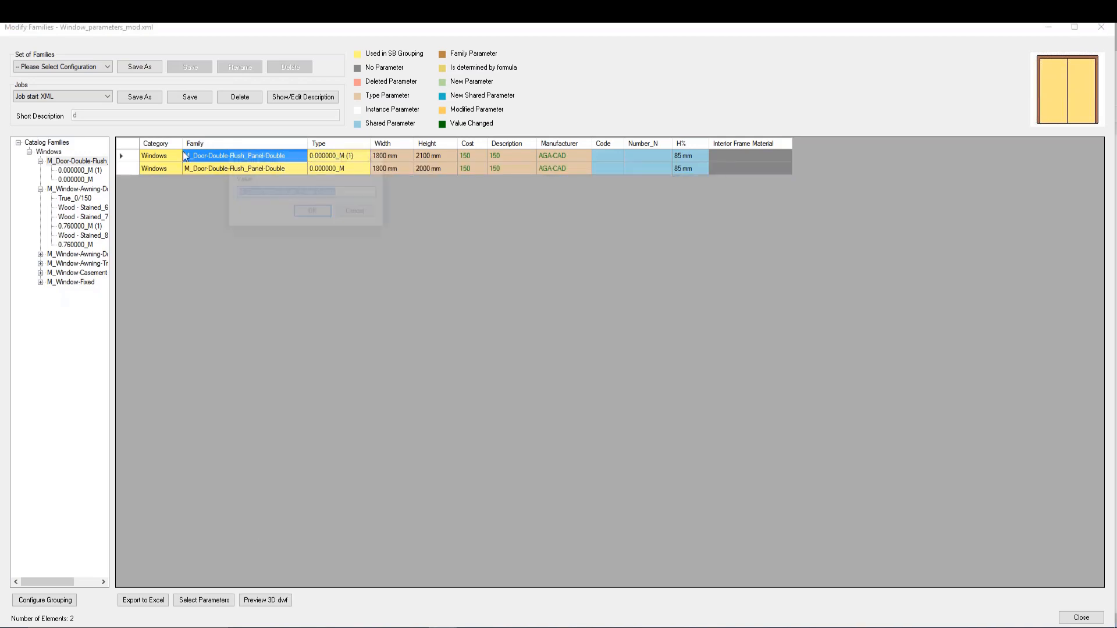
{"action": "type", "text": "M"}
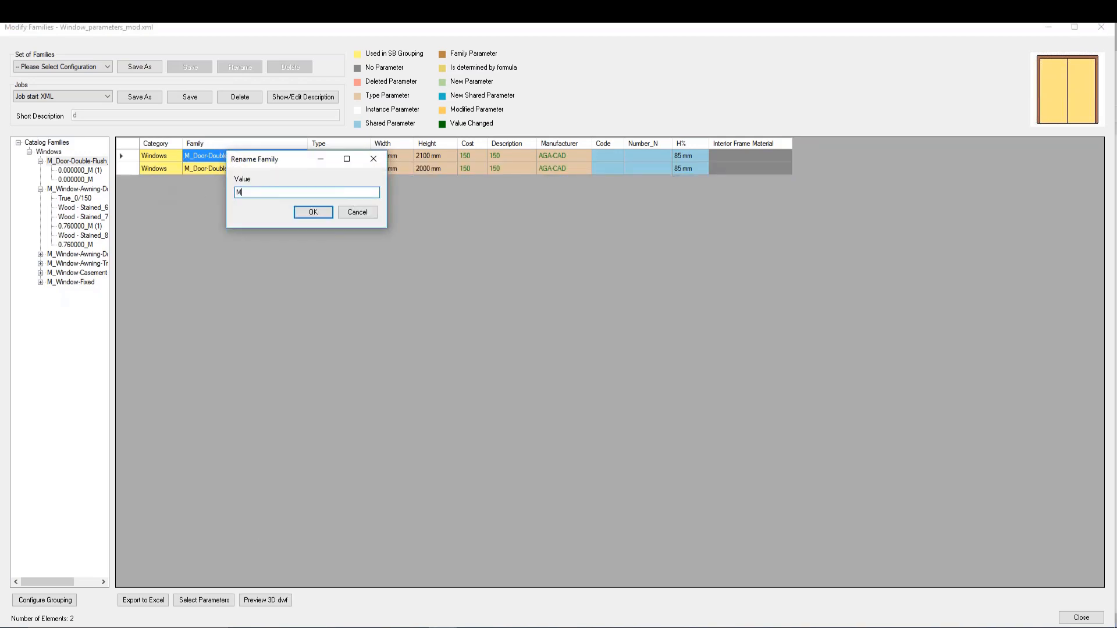
{"action": "type", "text": "odified Door"}
{"action": "left_click", "coordinate": [314, 212]}
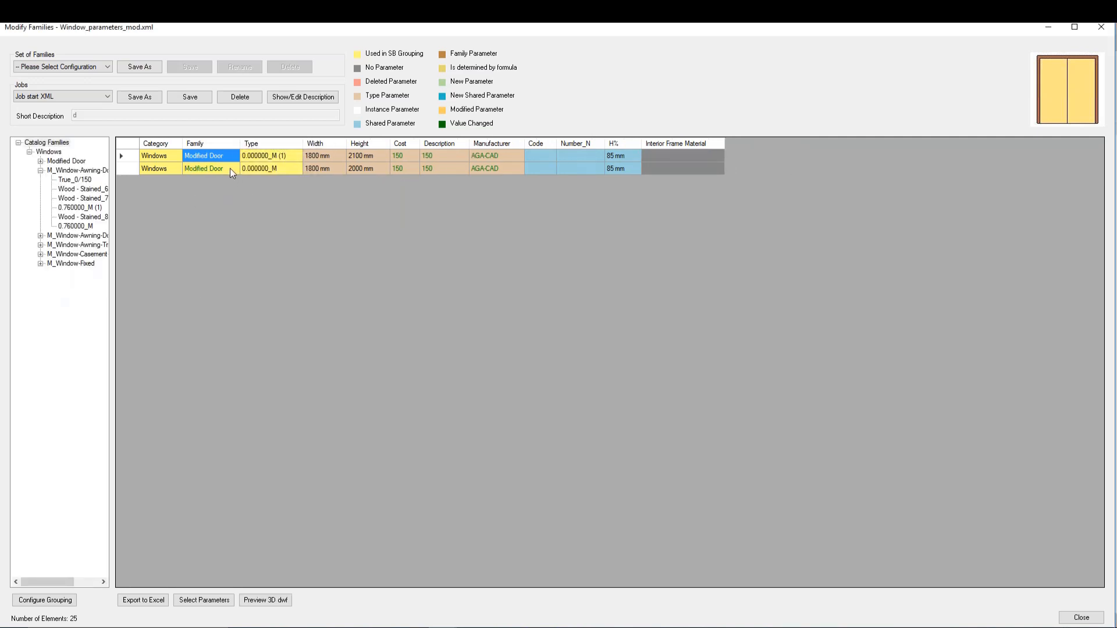
Step: Add a new type named 0.000000_M 1 to the Modified Door family
{"action": "right_click", "coordinate": [156, 170]}
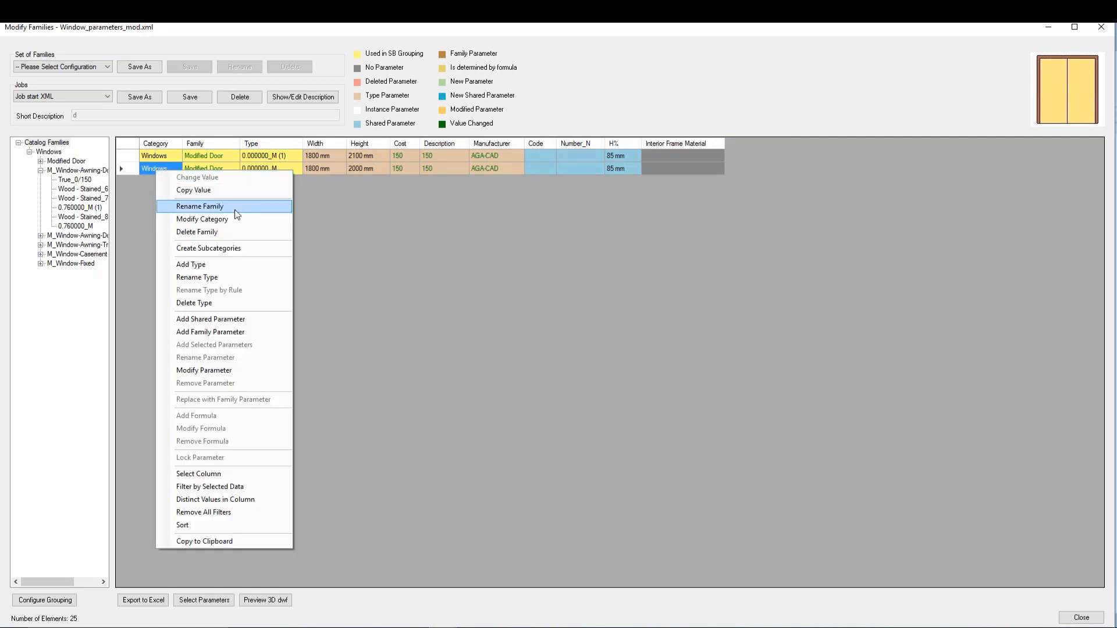
{"action": "left_click", "coordinate": [210, 265]}
{"action": "left_click", "coordinate": [221, 288]}
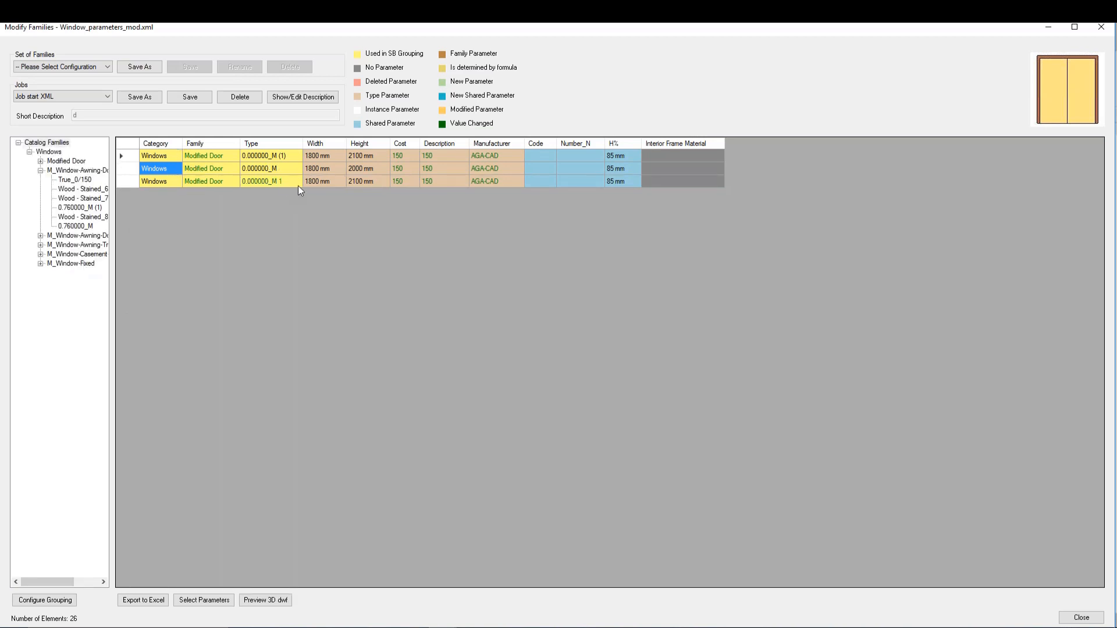
Step: List all Windows families again and set the width of Modified Door type 0.000000_M 1 to 1700 mm
{"action": "left_click", "coordinate": [49, 152]}
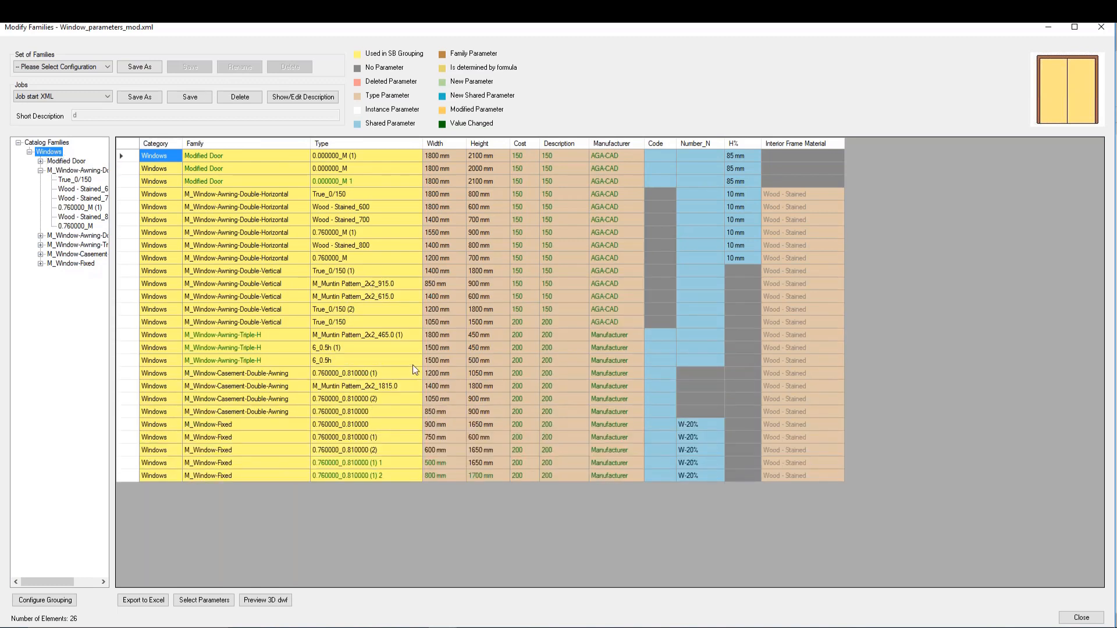
{"action": "left_click", "coordinate": [362, 184]}
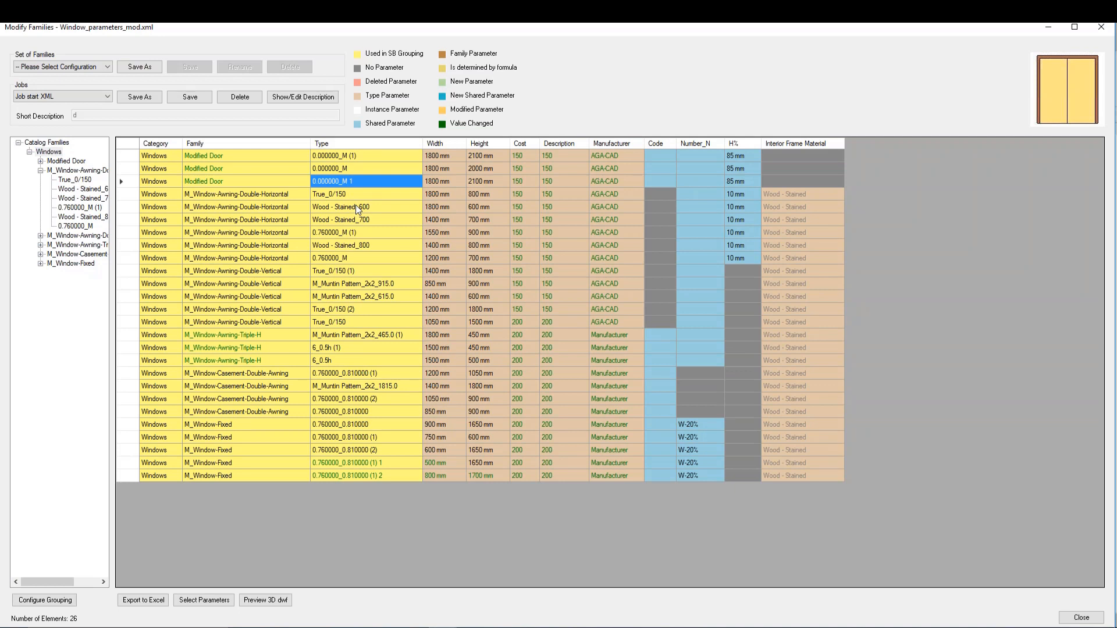
{"action": "left_click_drag", "start_coordinate": [375, 157], "coordinate": [367, 499]}
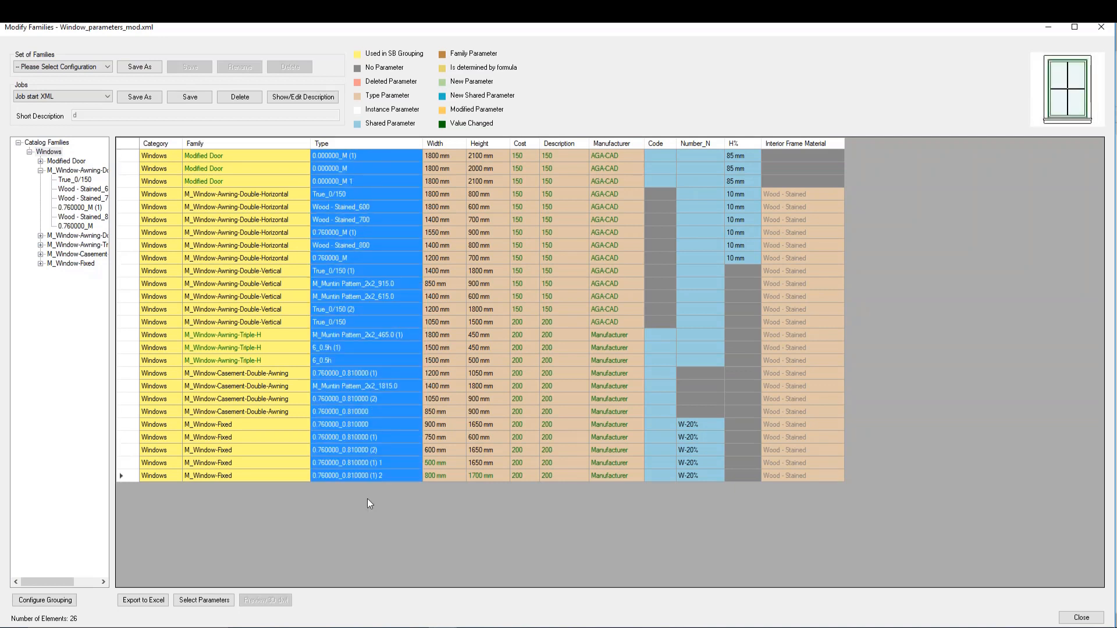
{"action": "left_click", "coordinate": [358, 270]}
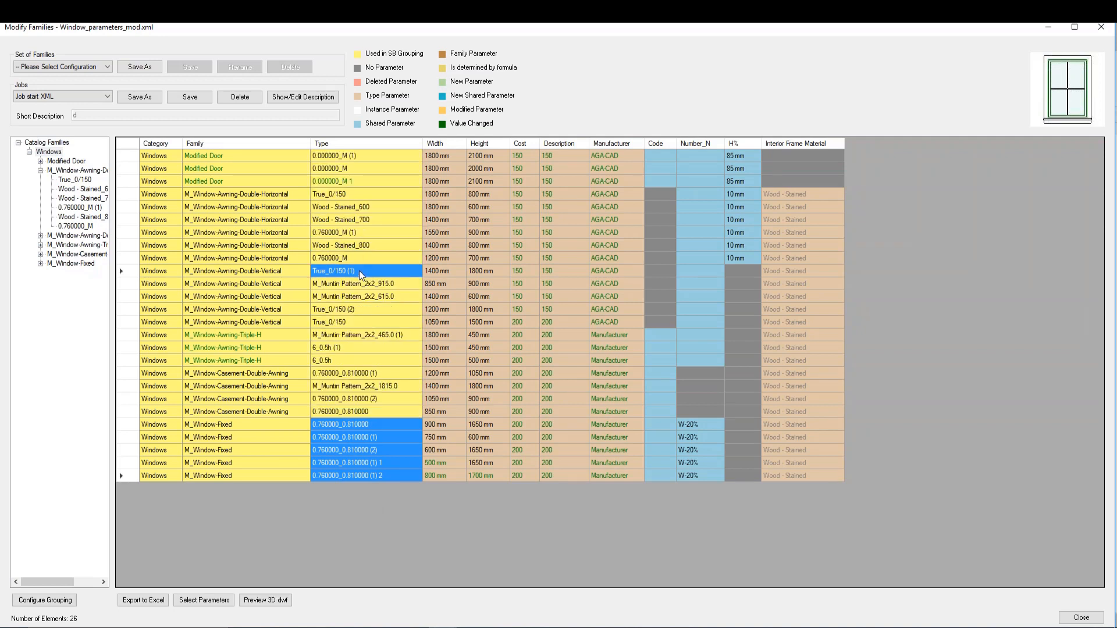
{"action": "left_click", "coordinate": [454, 181]}
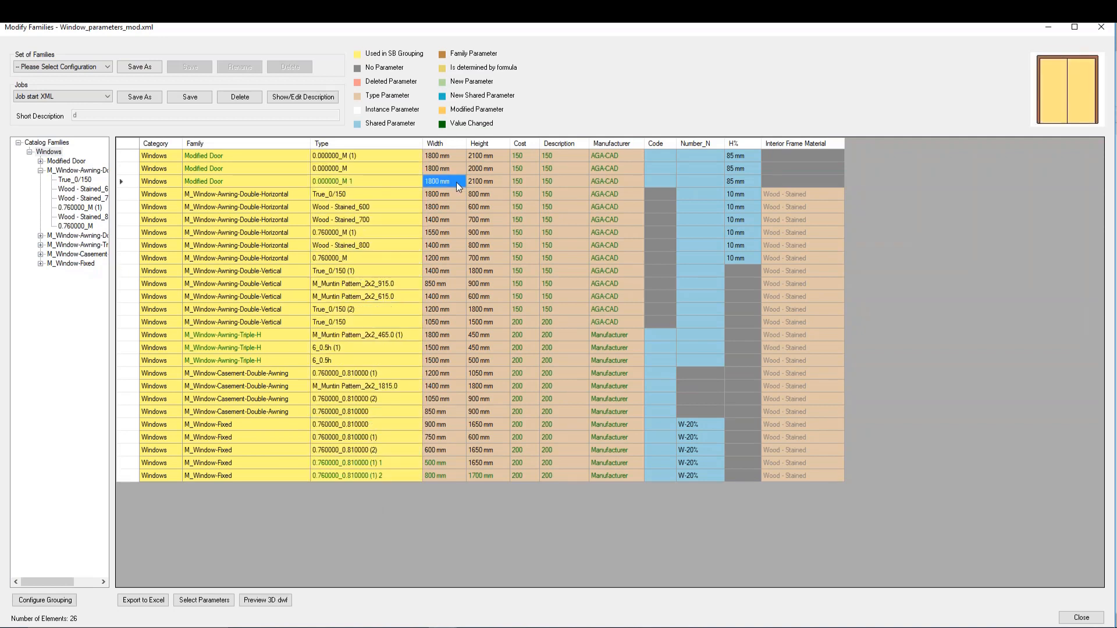
{"action": "left_click", "coordinate": [458, 183]}
{"action": "type", "text": "1700"}
{"action": "left_click", "coordinate": [394, 269]}
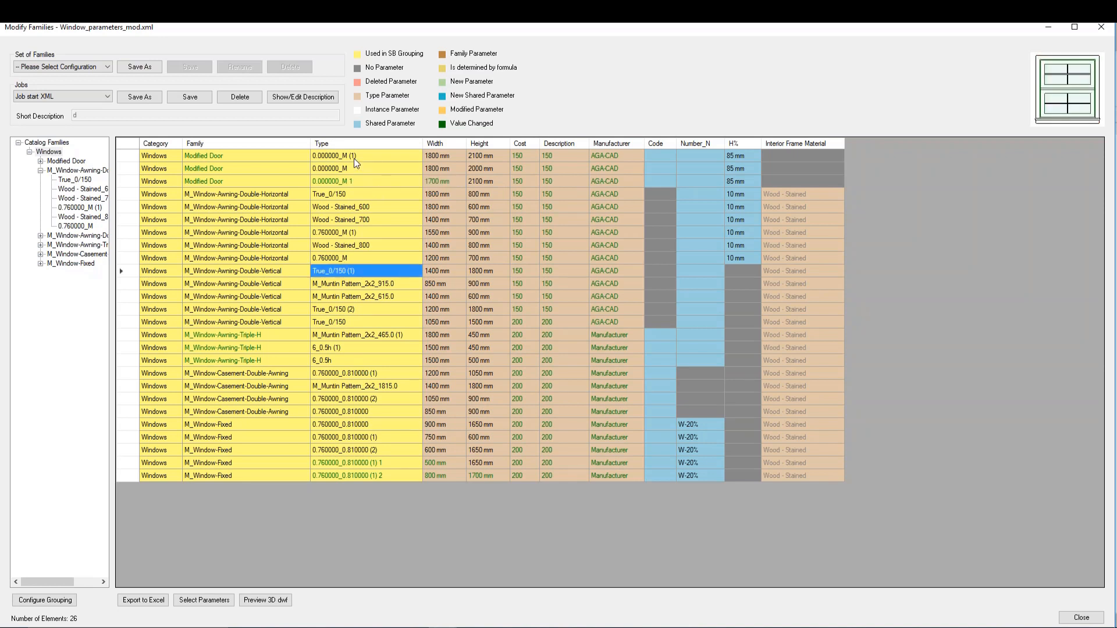
Step: Start renaming all listed types by rule, adding Width and then Height as the naming parameters
{"action": "left_click_drag", "start_coordinate": [354, 157], "coordinate": [373, 475]}
{"action": "right_click", "coordinate": [368, 283]}
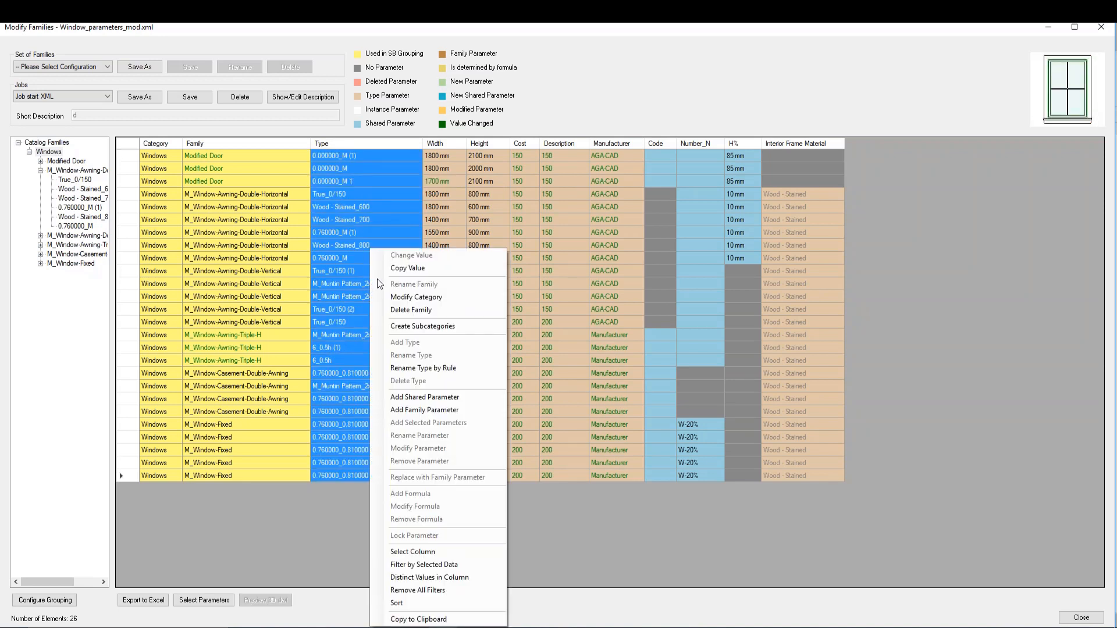
{"action": "left_click", "coordinate": [471, 367]}
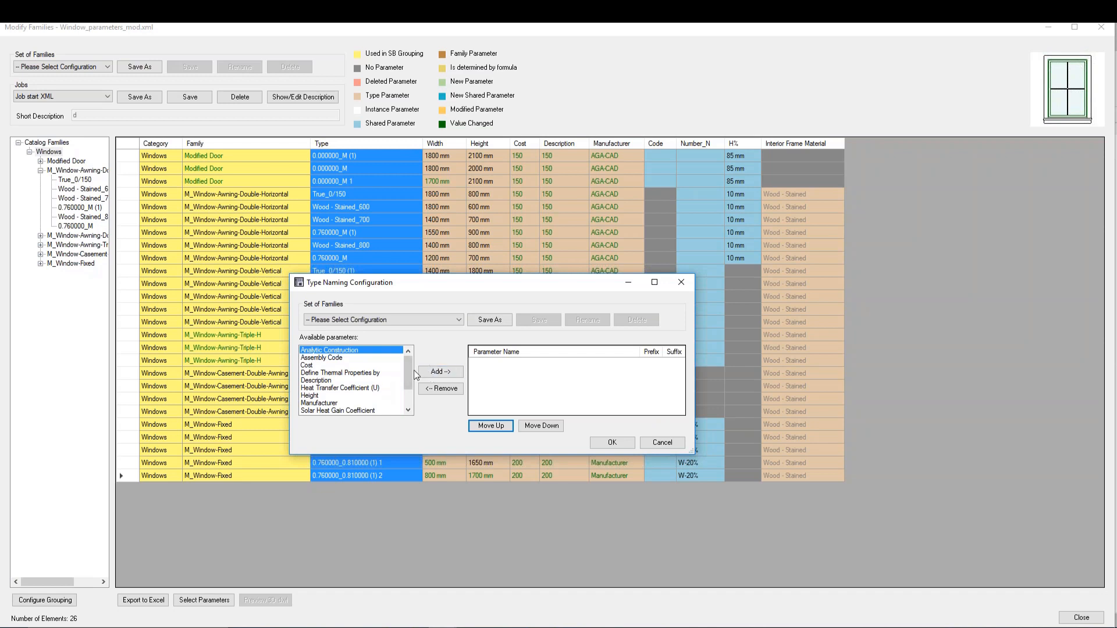
{"action": "scroll", "coordinate": [413, 385], "scroll_direction": "down", "scroll_amount": 2}
{"action": "left_click", "coordinate": [317, 410]}
{"action": "left_click", "coordinate": [441, 371]}
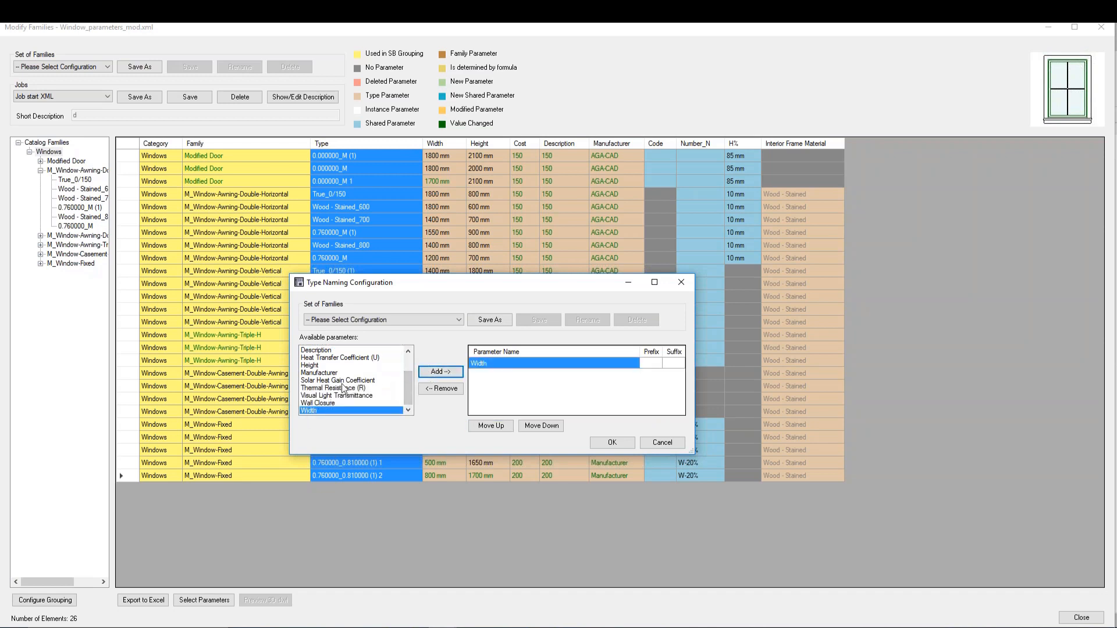
{"action": "left_click", "coordinate": [333, 379]}
{"action": "left_click", "coordinate": [314, 365]}
{"action": "left_click", "coordinate": [440, 371]}
Step: Give Width the suffix x and Height the suffix mm, and apply the naming rule to the selected types
{"action": "left_click", "coordinate": [680, 363]}
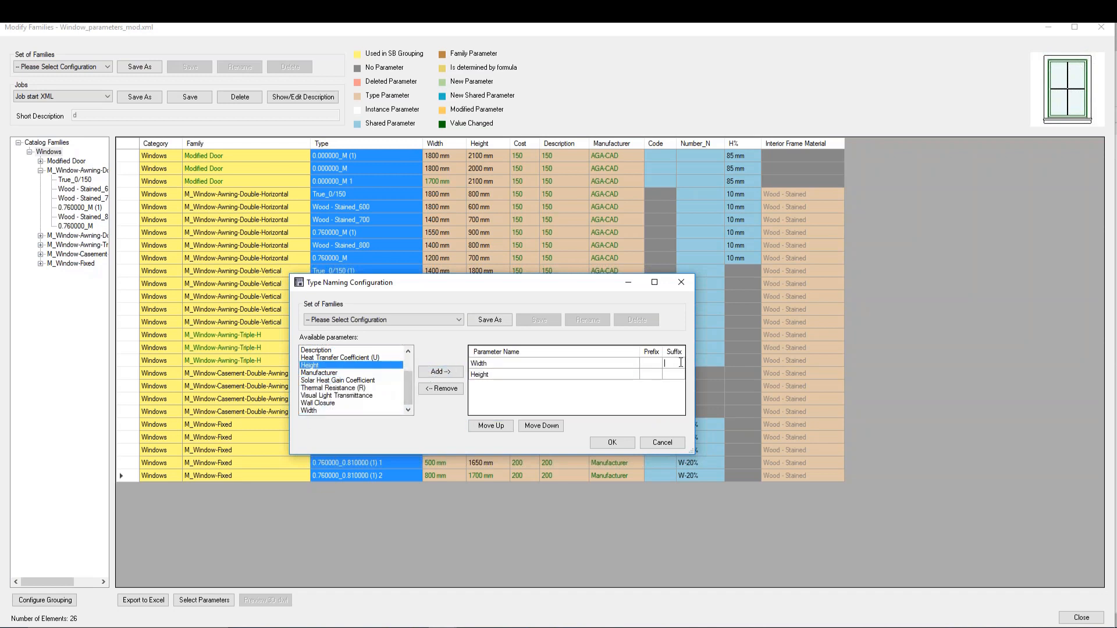
{"action": "type", "text": "x"}
{"action": "left_click", "coordinate": [678, 374]}
{"action": "type", "text": "mm"}
{"action": "left_click", "coordinate": [612, 443]}
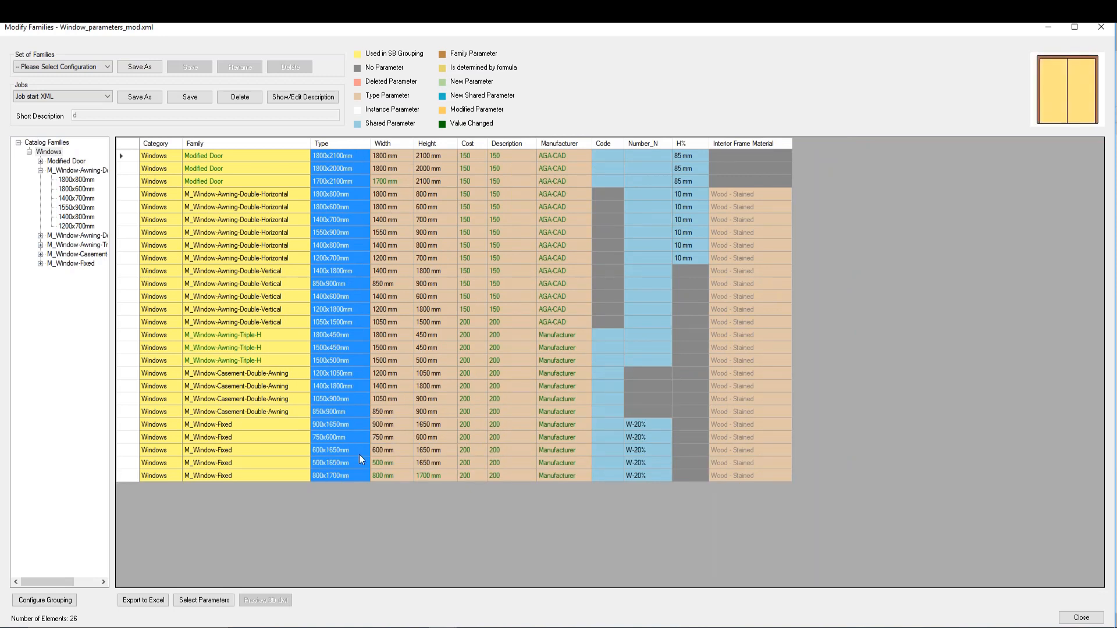
{"action": "left_click", "coordinate": [400, 386]}
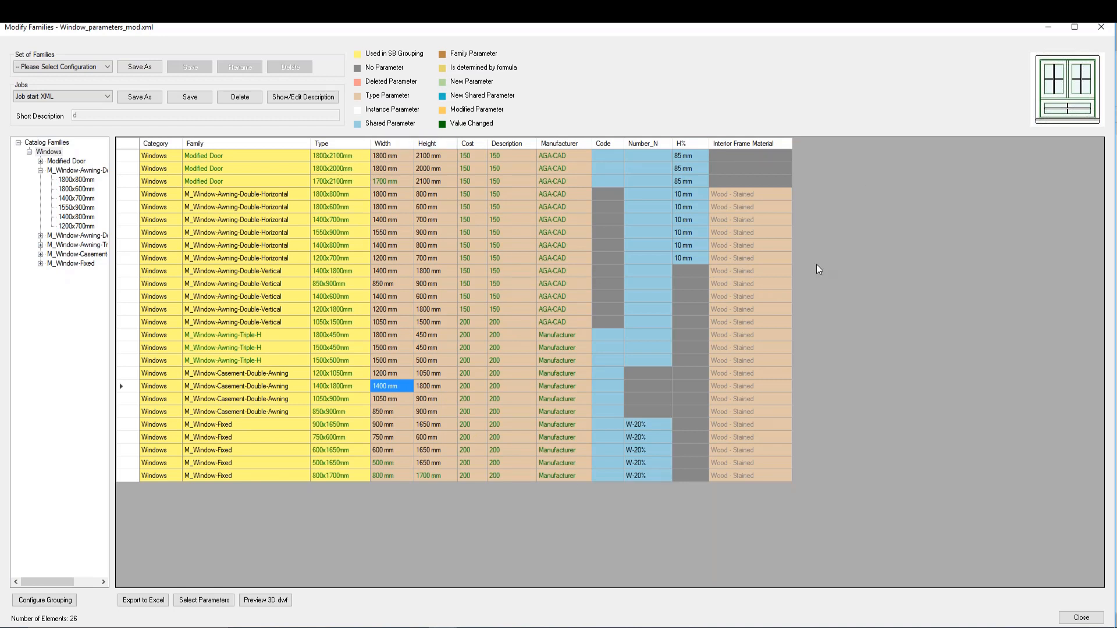
Step: Add the H% parameter to all listed window types that lack it, from M_Window-Awning-Double-Vertical through M_Window-Fixed
{"action": "right_click", "coordinate": [576, 251]}
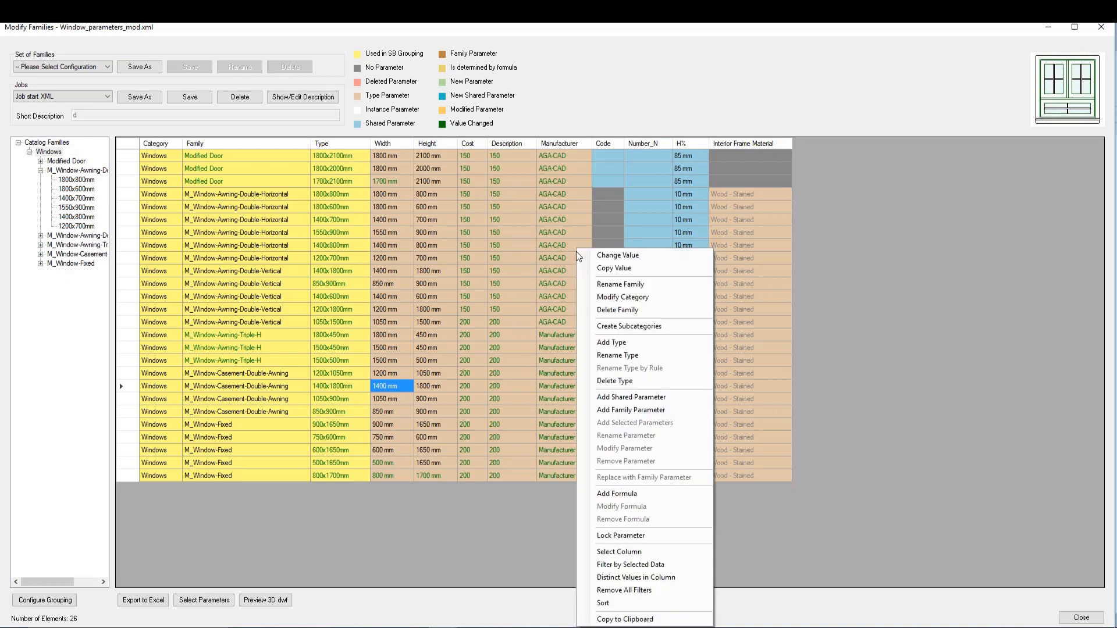
{"action": "left_click", "coordinate": [578, 232]}
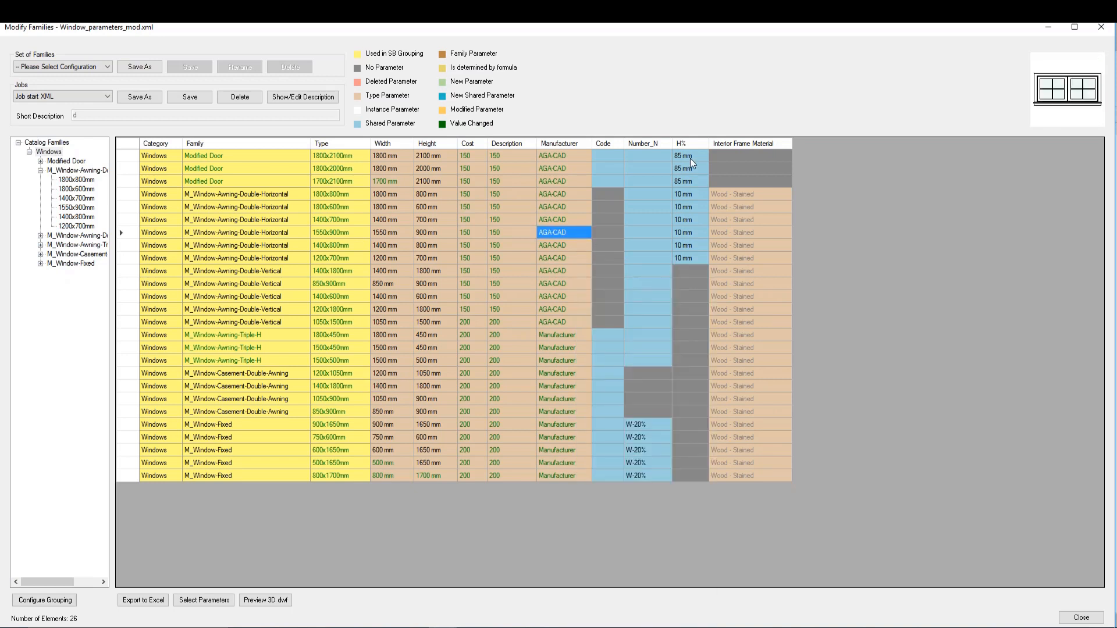
{"action": "left_click_drag", "start_coordinate": [696, 155], "coordinate": [697, 239]}
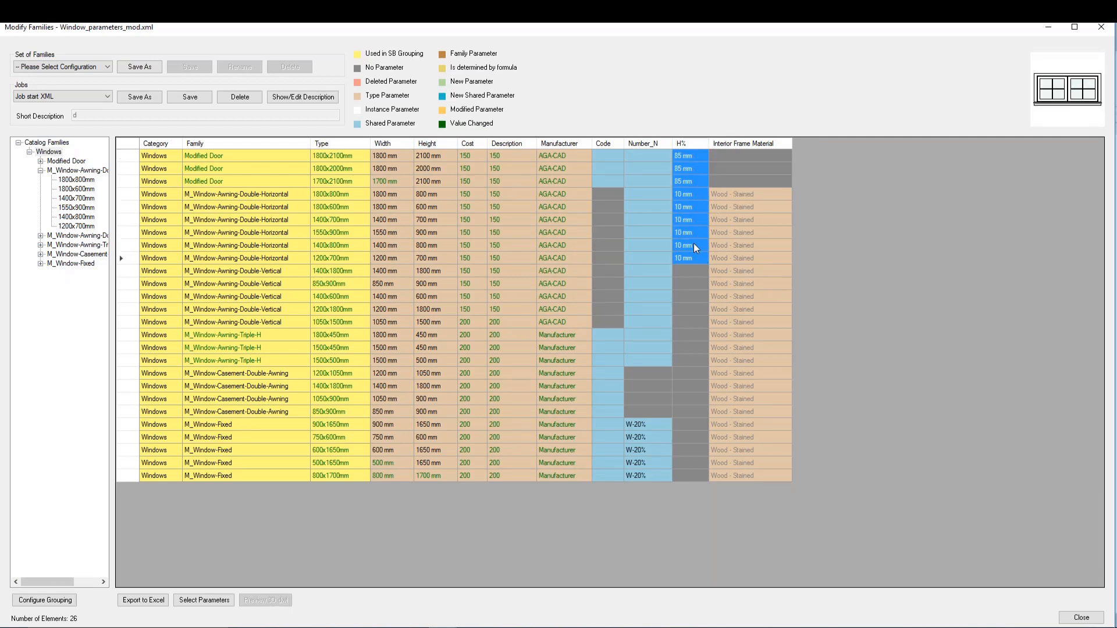
{"action": "left_click", "coordinate": [694, 272]}
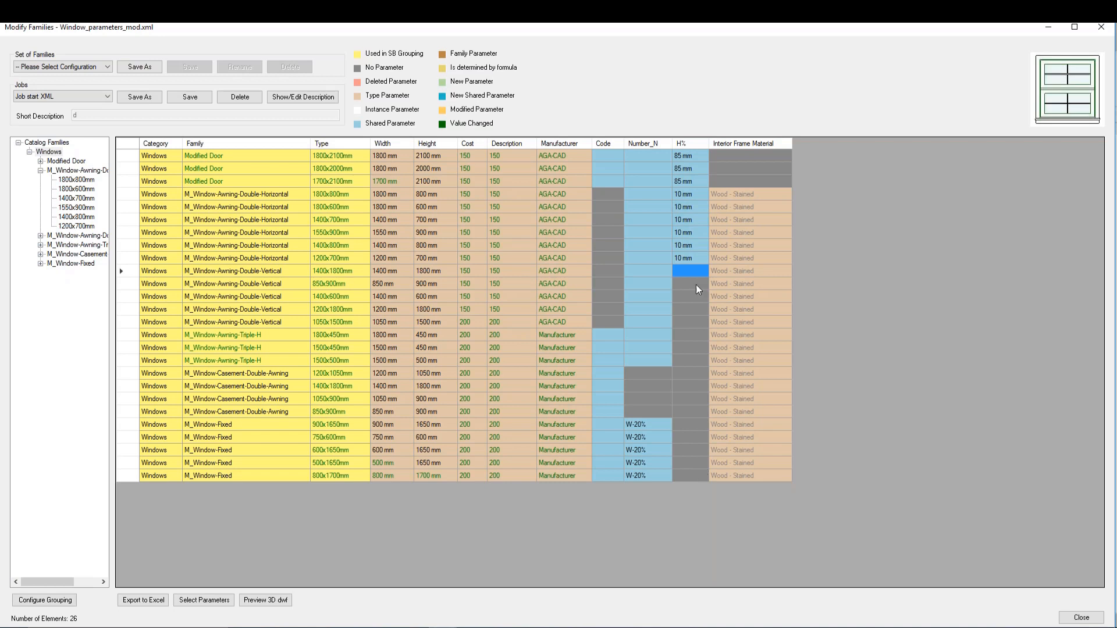
{"action": "left_click_drag", "start_coordinate": [696, 345], "coordinate": [692, 477]}
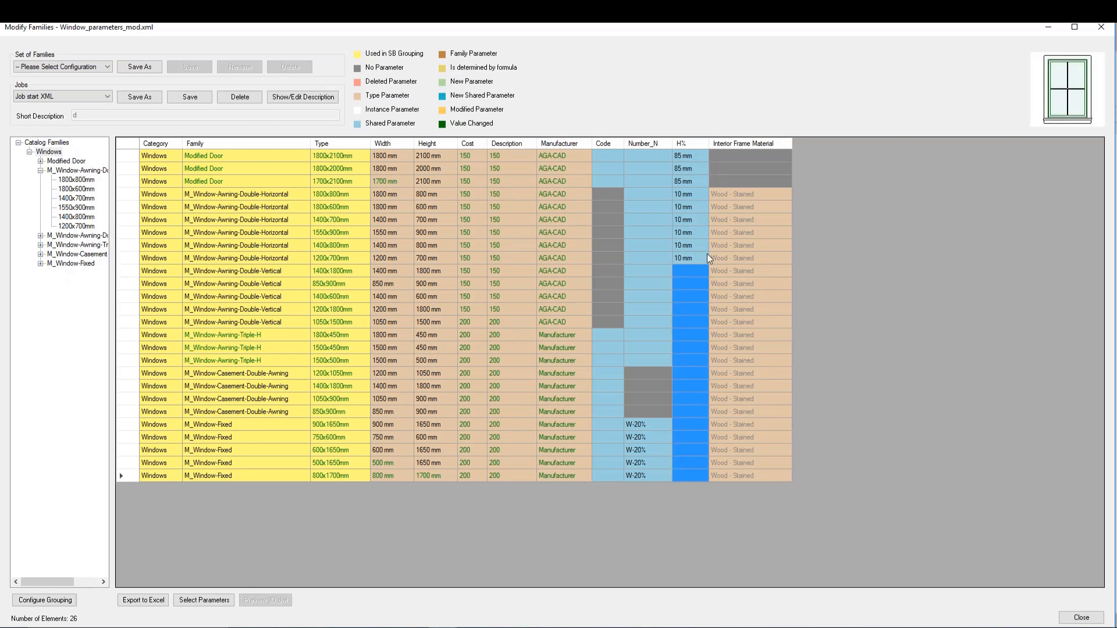
{"action": "left_click", "coordinate": [722, 207]}
{"action": "left_click_drag", "start_coordinate": [700, 274], "coordinate": [691, 479]}
{"action": "right_click", "coordinate": [686, 455]}
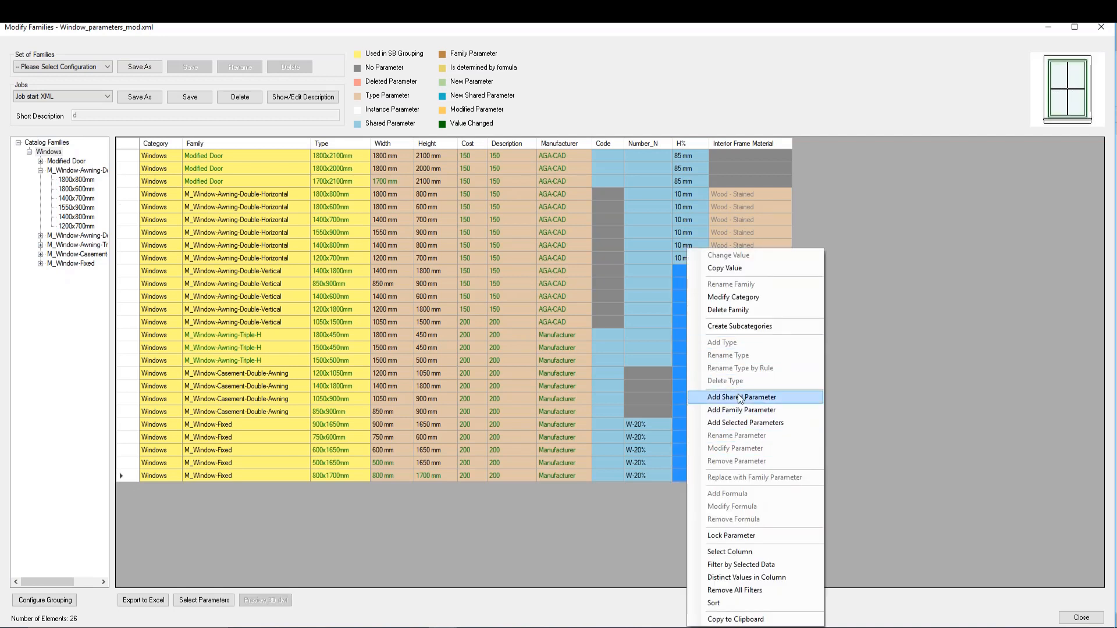
{"action": "left_click", "coordinate": [742, 423]}
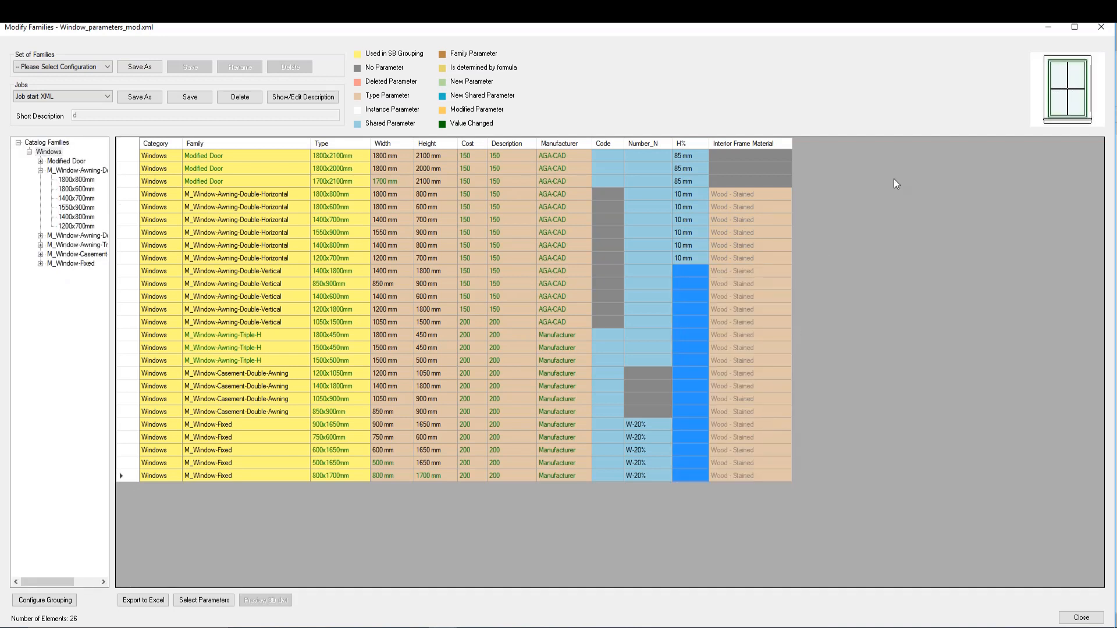
{"action": "left_click", "coordinate": [776, 171]}
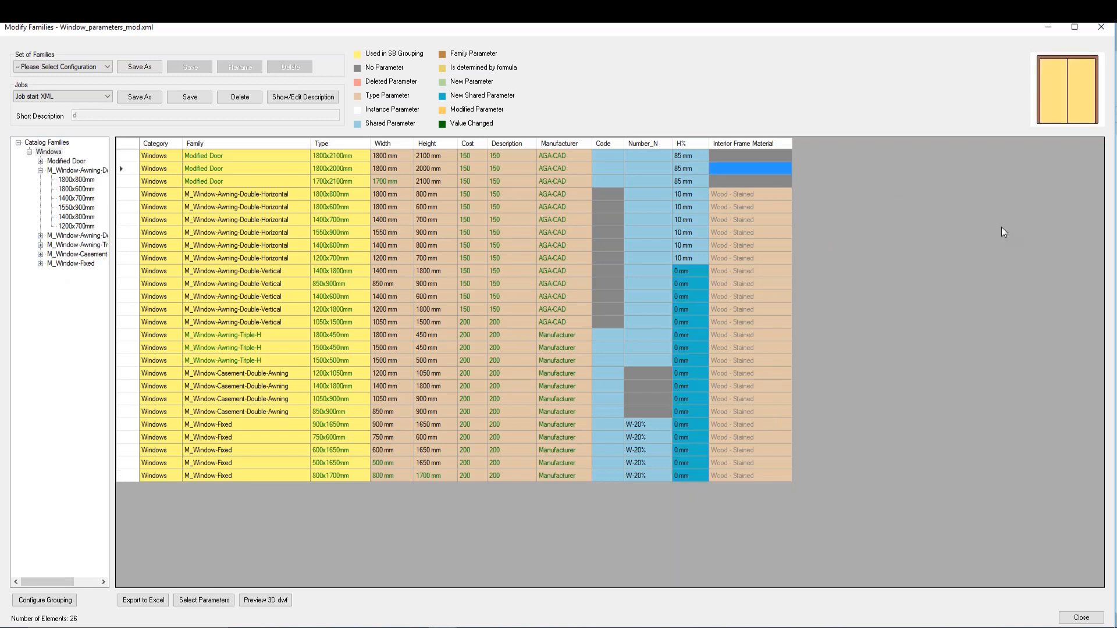
Step: Add the shared parameter Handle Mat from Window_Shared_Additional.txt to the Modified Door family
{"action": "right_click", "coordinate": [766, 170]}
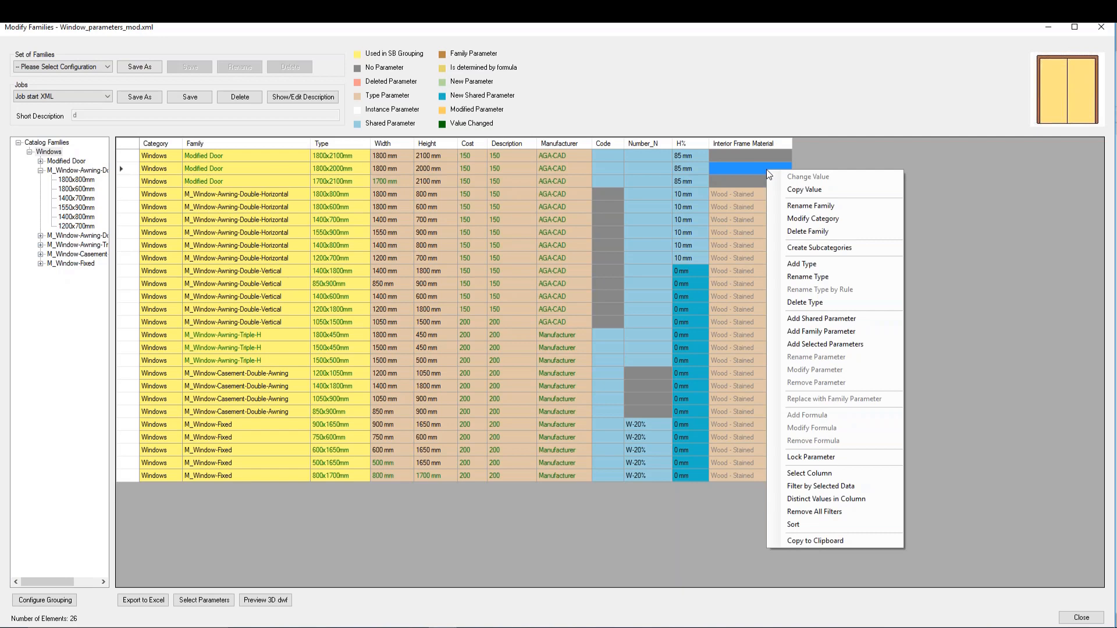
{"action": "left_click", "coordinate": [836, 320]}
{"action": "left_click", "coordinate": [98, 119]}
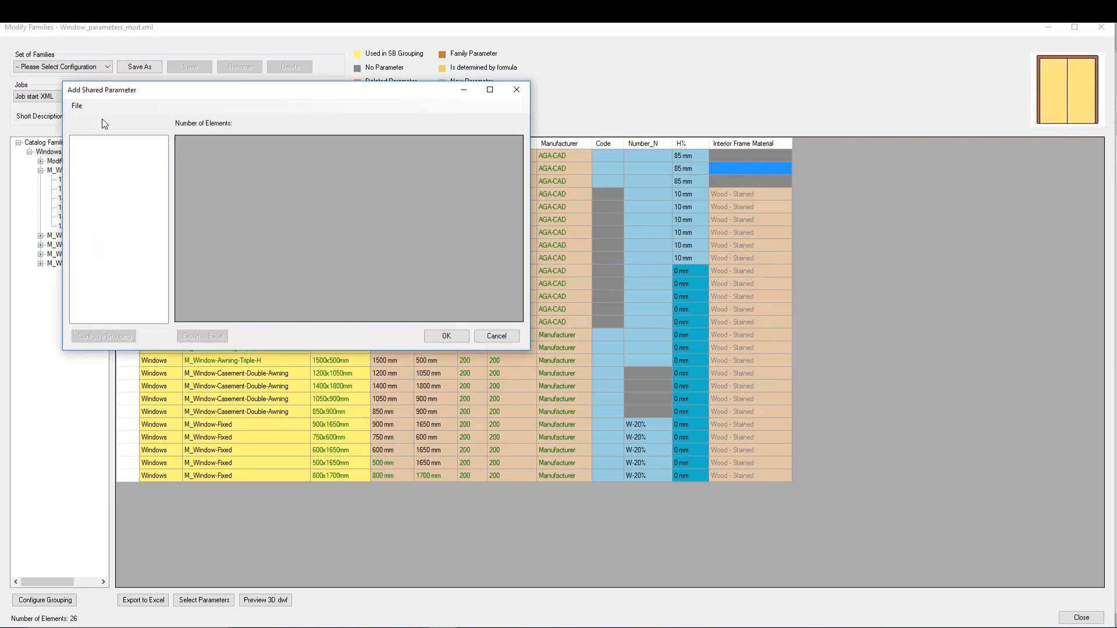
{"action": "left_click", "coordinate": [424, 191]}
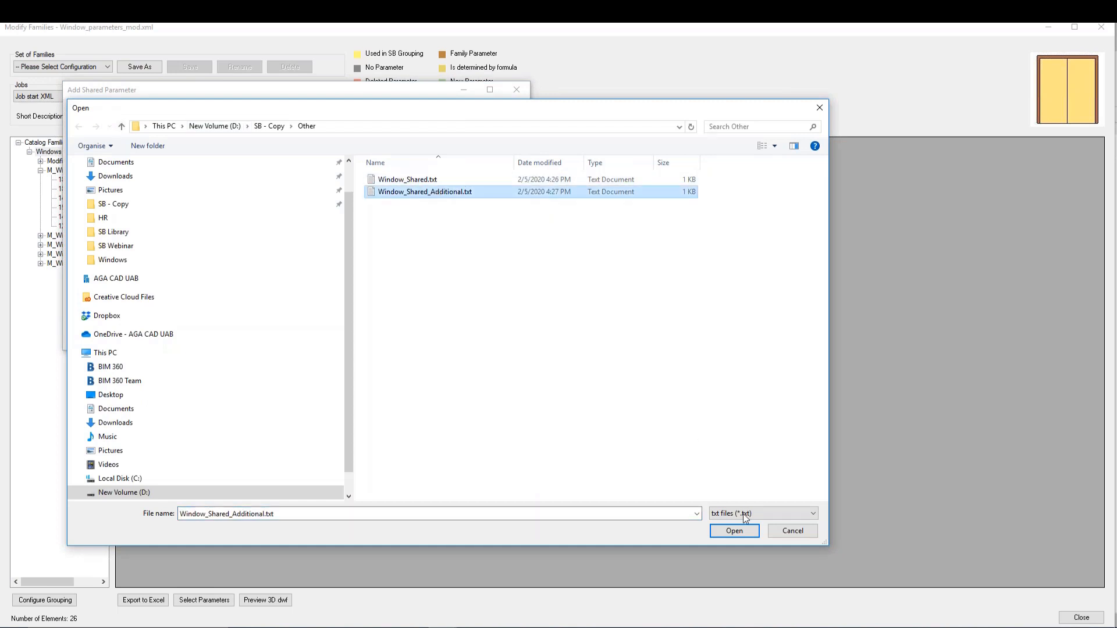
{"action": "left_click", "coordinate": [734, 531]}
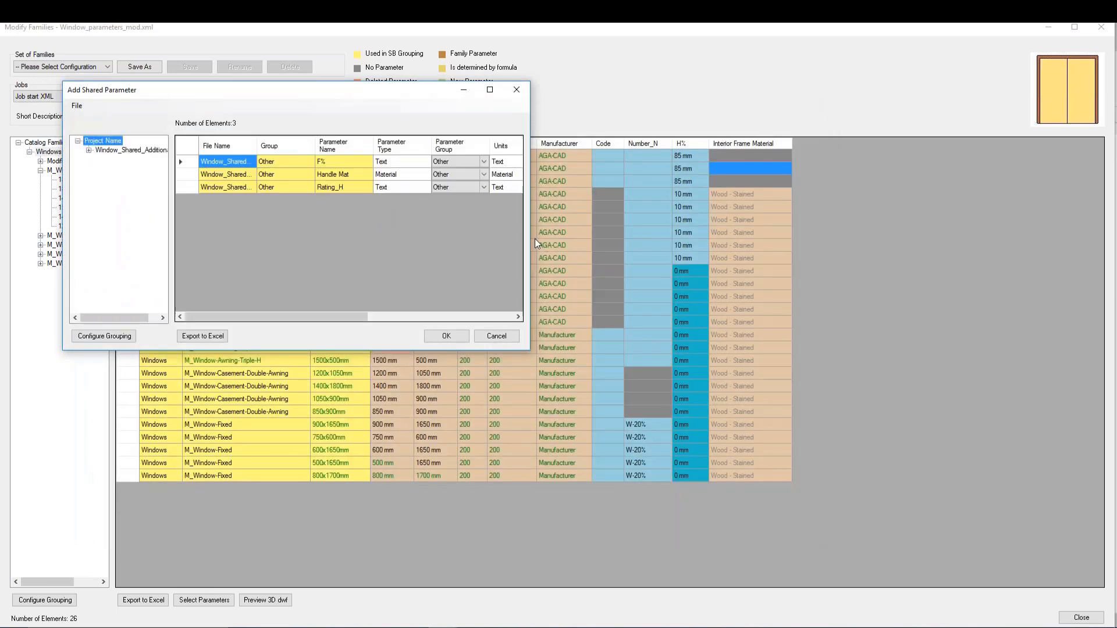
{"action": "left_click_drag", "start_coordinate": [535, 238], "coordinate": [866, 253]}
{"action": "left_click", "coordinate": [751, 175]}
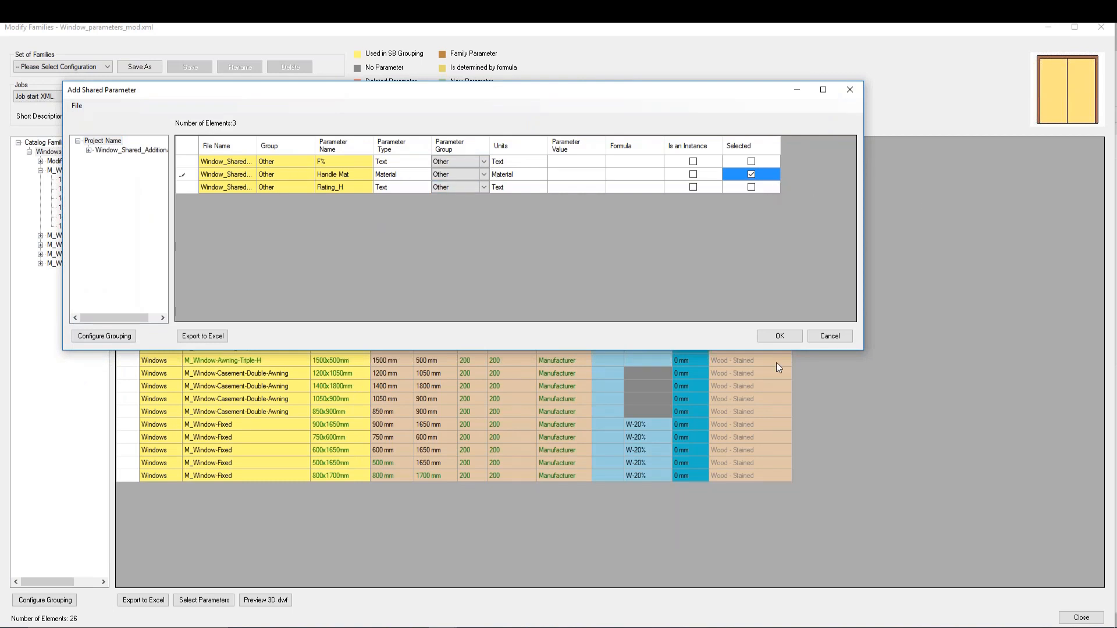
{"action": "left_click", "coordinate": [780, 336]}
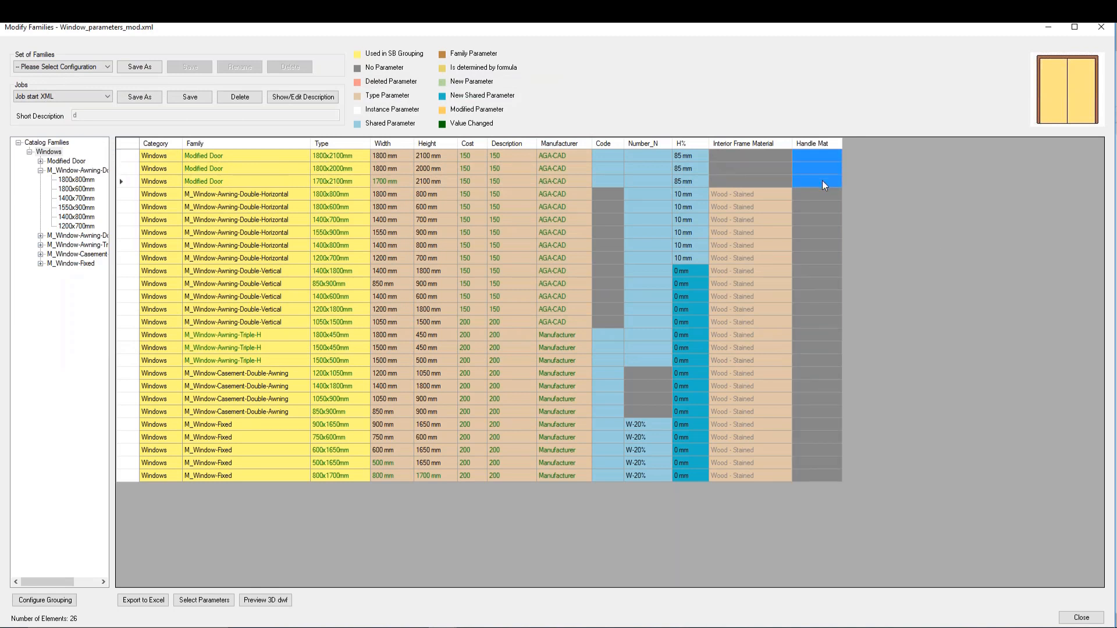
{"action": "left_click", "coordinate": [752, 170]}
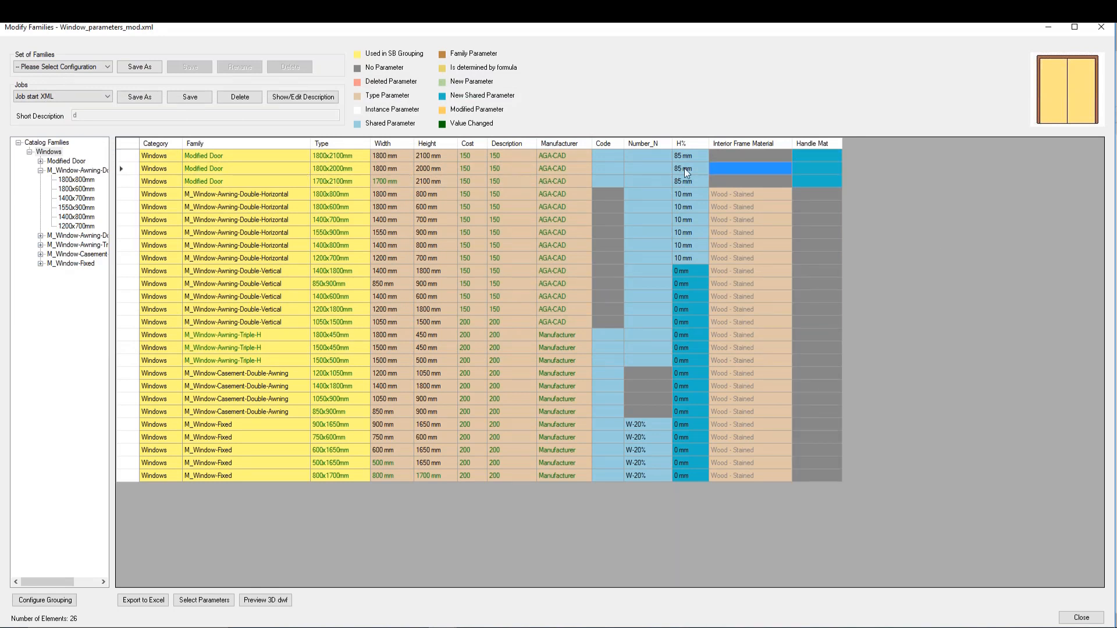
Step: Extend the Handle Mat parameter to all the remaining window families below Modified Door
{"action": "left_click_drag", "start_coordinate": [816, 198], "coordinate": [877, 501]}
{"action": "right_click", "coordinate": [833, 226]}
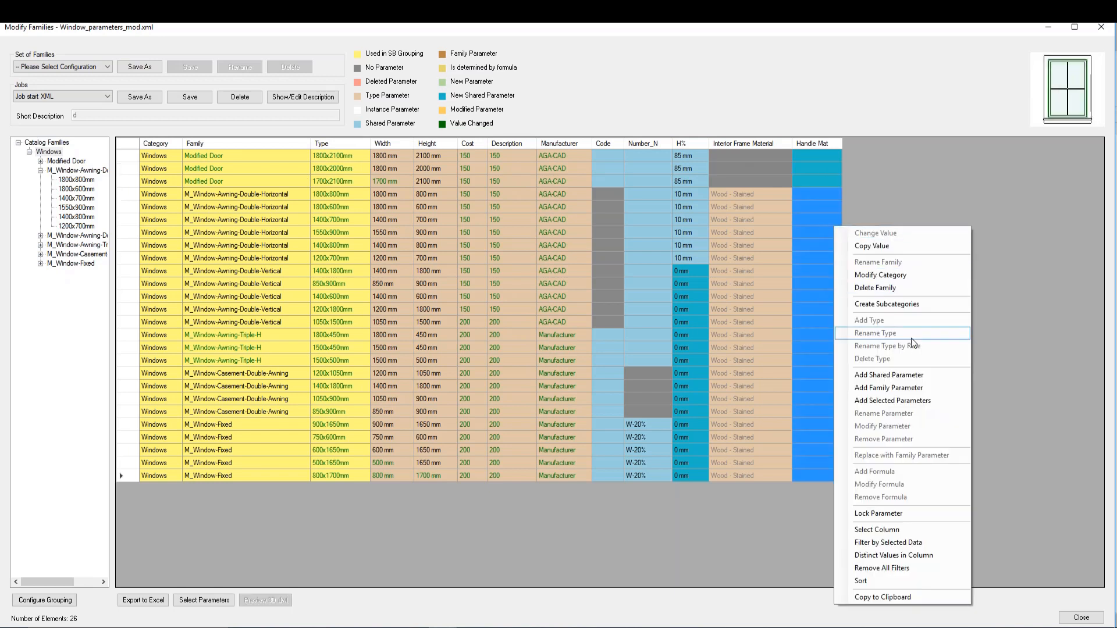
{"action": "left_click", "coordinate": [892, 400]}
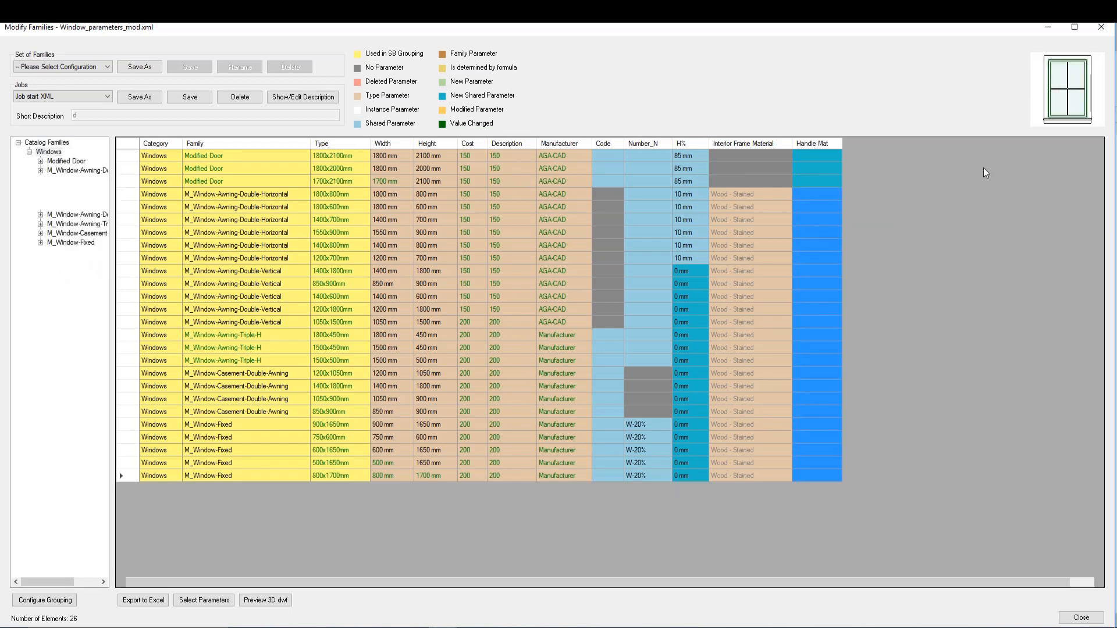
{"action": "left_click", "coordinate": [813, 168]}
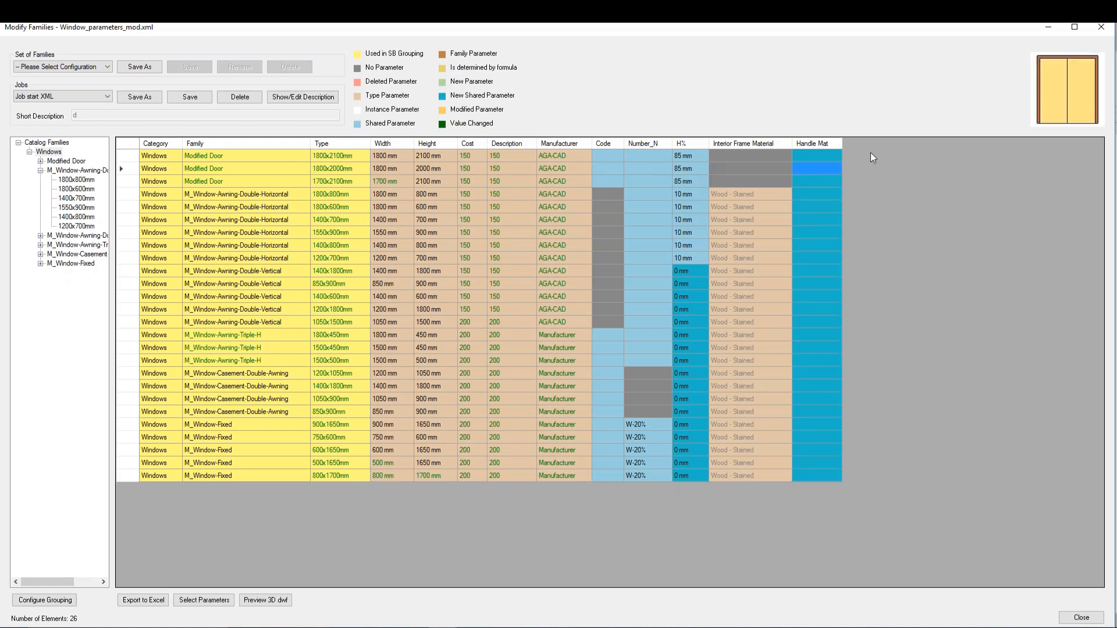
Step: Remove the Code parameter from the Modified Door family
{"action": "left_click", "coordinate": [607, 196]}
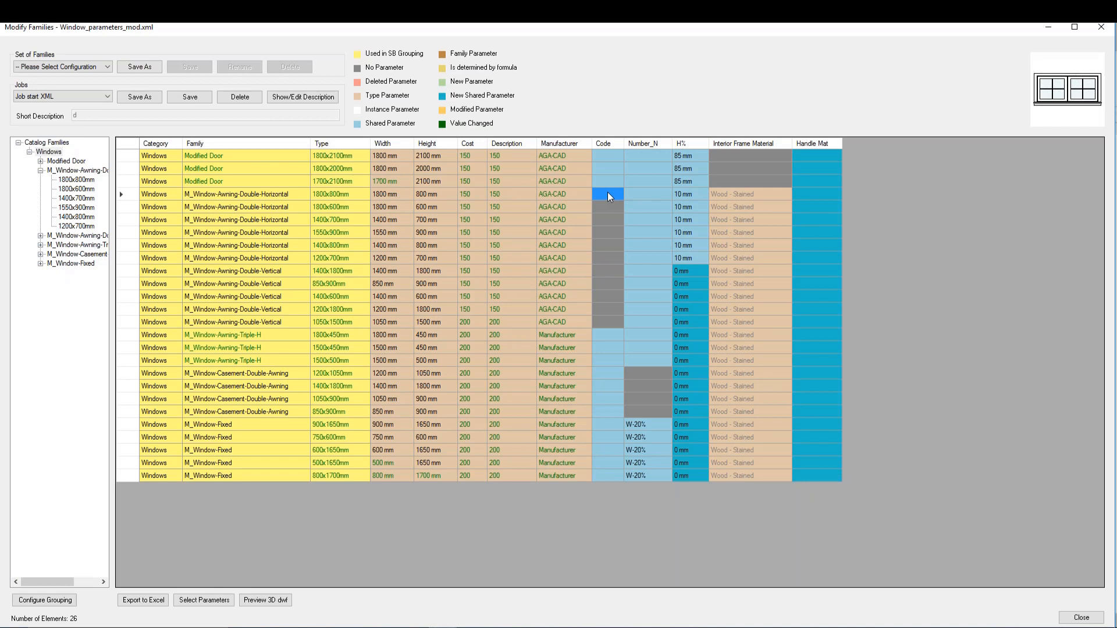
{"action": "right_click", "coordinate": [609, 196]}
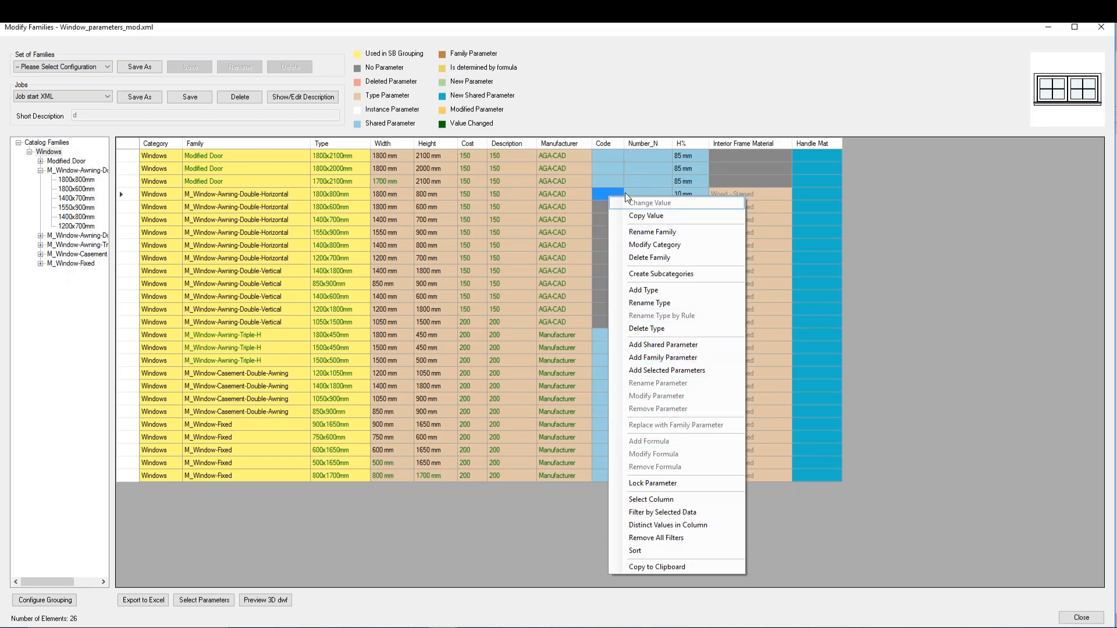
{"action": "left_click", "coordinate": [607, 177]}
{"action": "right_click", "coordinate": [607, 177]}
{"action": "left_click", "coordinate": [609, 166]}
{"action": "right_click", "coordinate": [609, 168]}
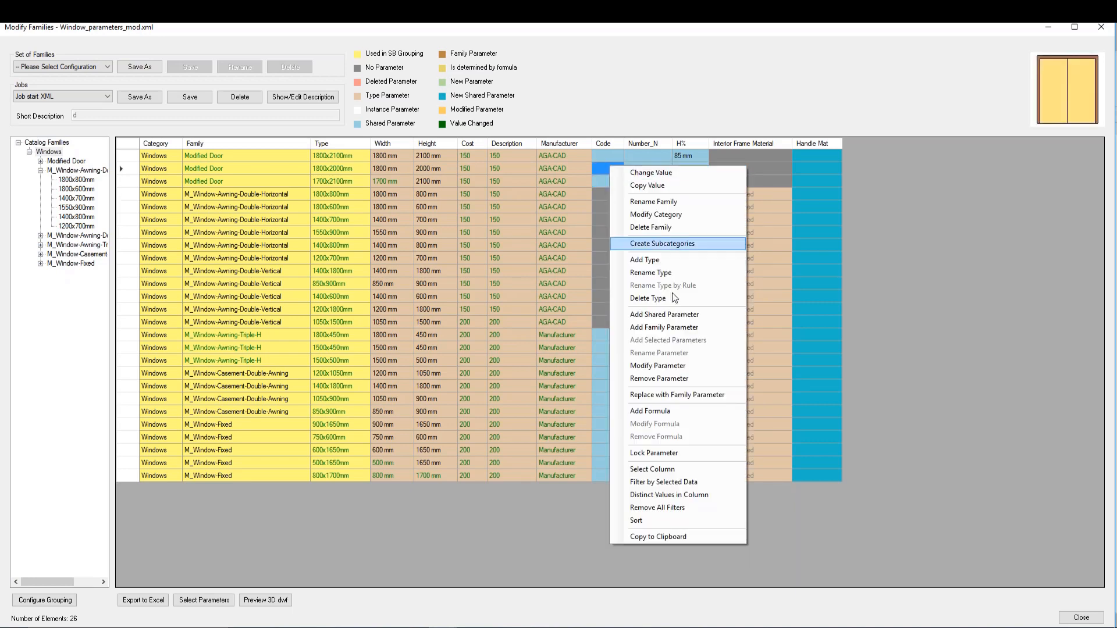
{"action": "left_click", "coordinate": [674, 381]}
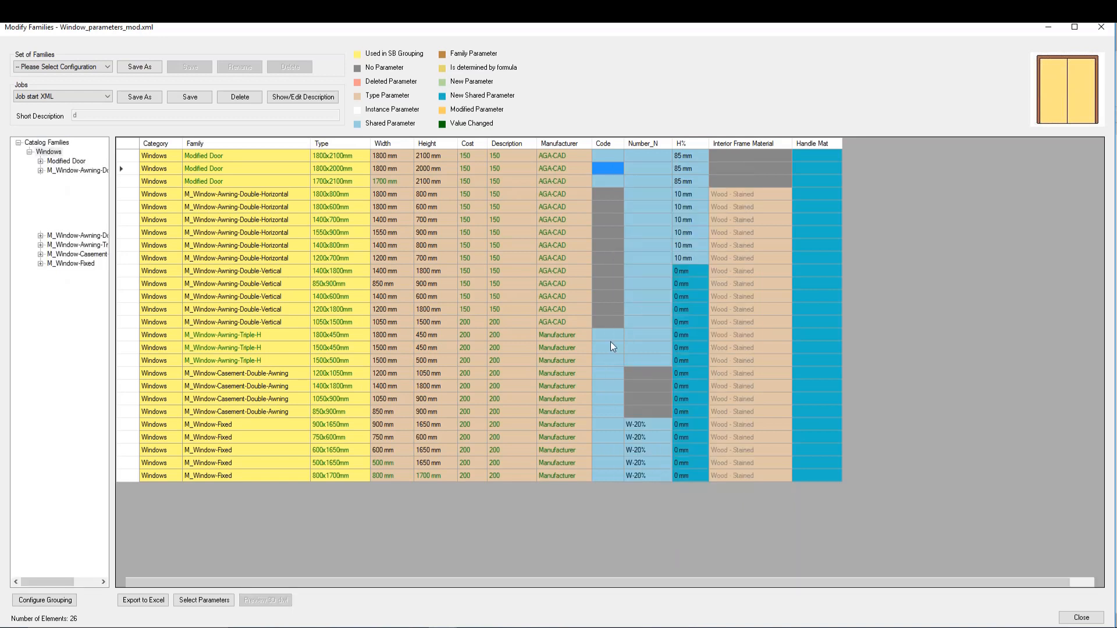
Step: Remove the Code parameter from the M_Window-Awning-Triple-H, M_Window-Casement-Double-Awning and M_Window-Fixed families
{"action": "left_click_drag", "start_coordinate": [611, 336], "coordinate": [605, 476]}
{"action": "right_click", "coordinate": [605, 475]}
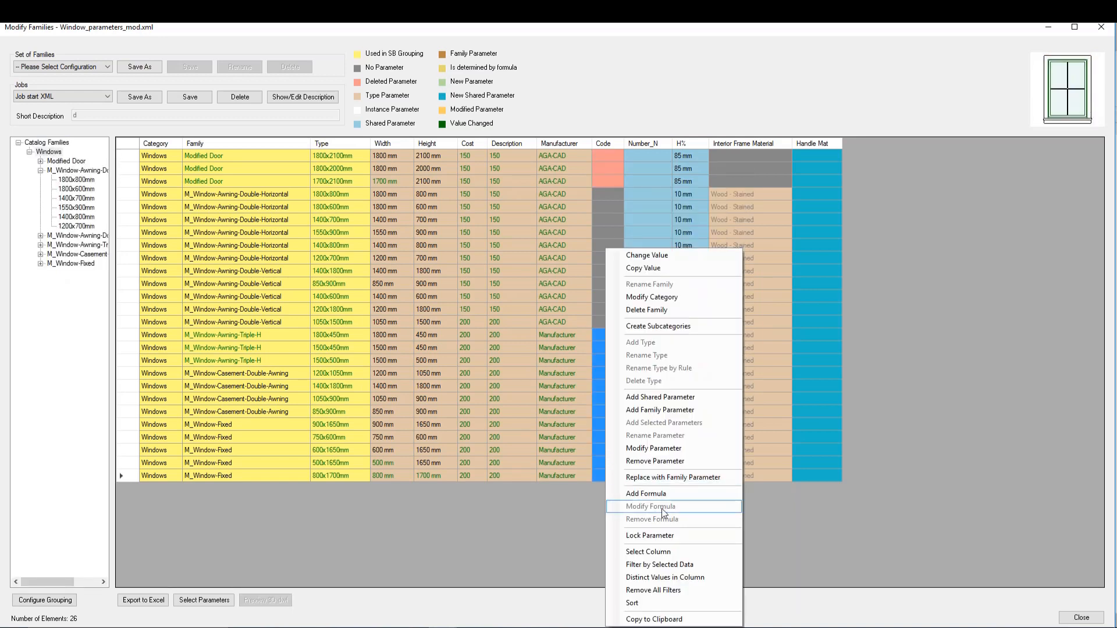
{"action": "left_click", "coordinate": [673, 477]}
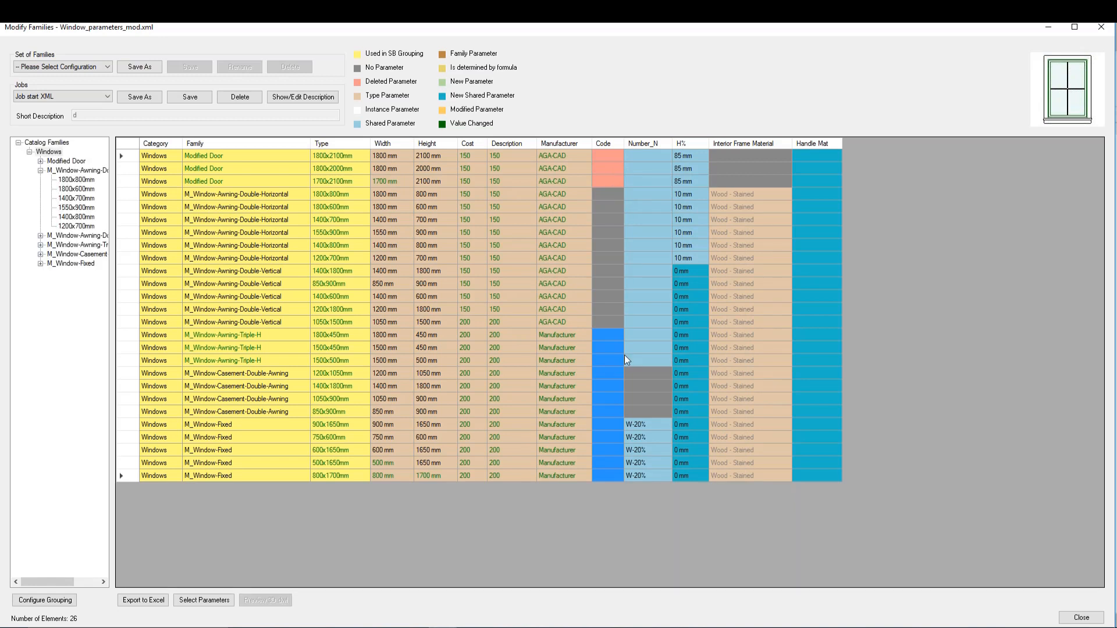
Step: Add the Number_N parameter to all types of the M_Window-Casement-Double-Awning family
{"action": "left_click", "coordinate": [638, 388]}
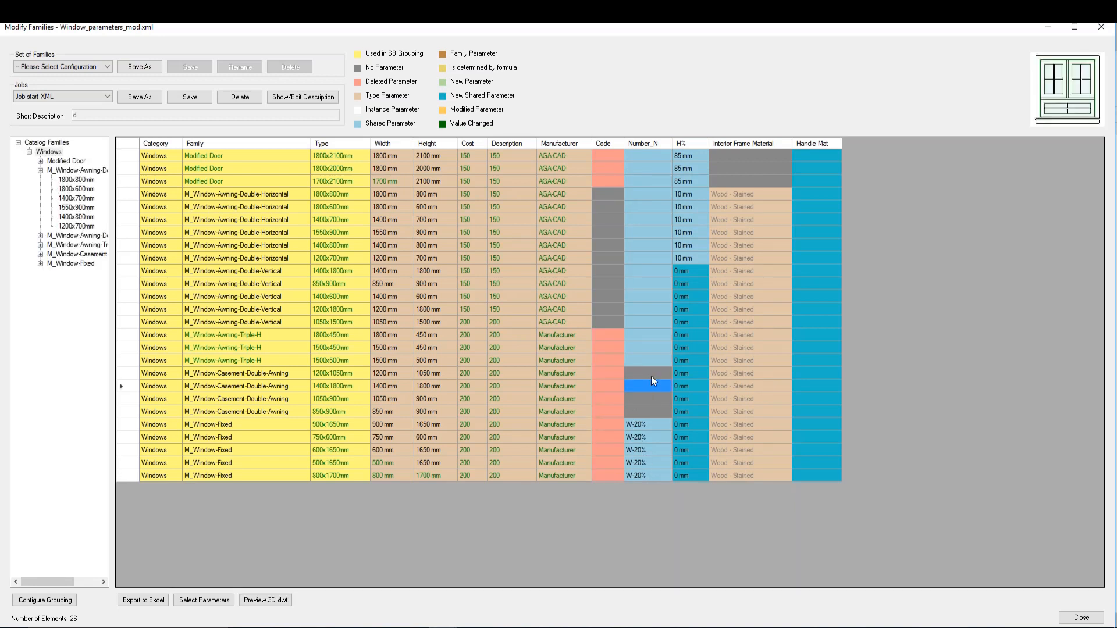
{"action": "right_click", "coordinate": [653, 407]}
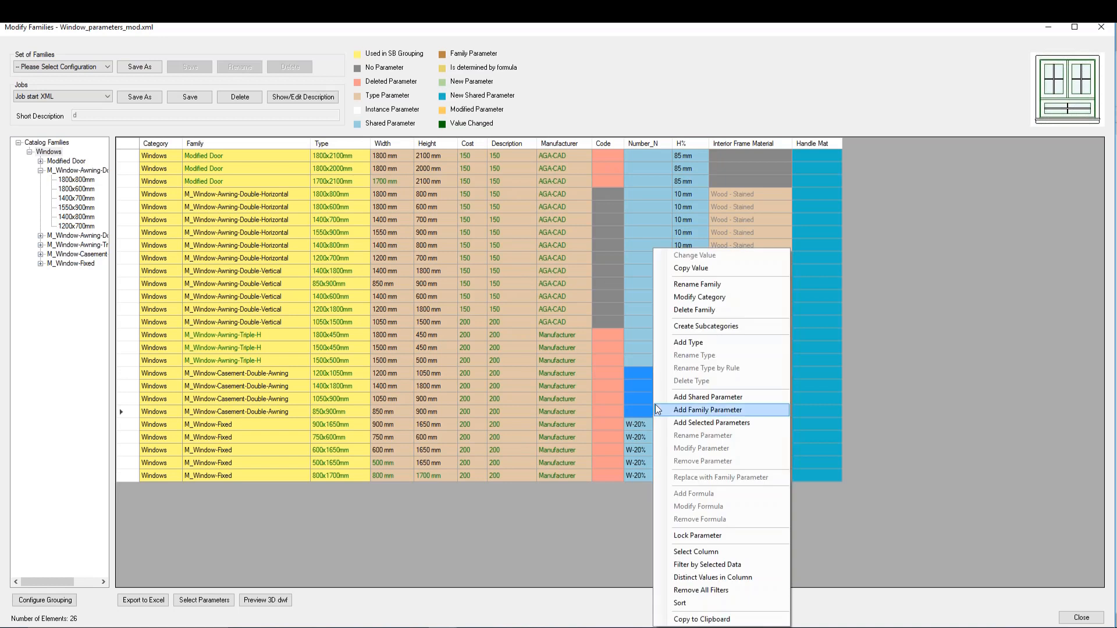
{"action": "left_click", "coordinate": [702, 422]}
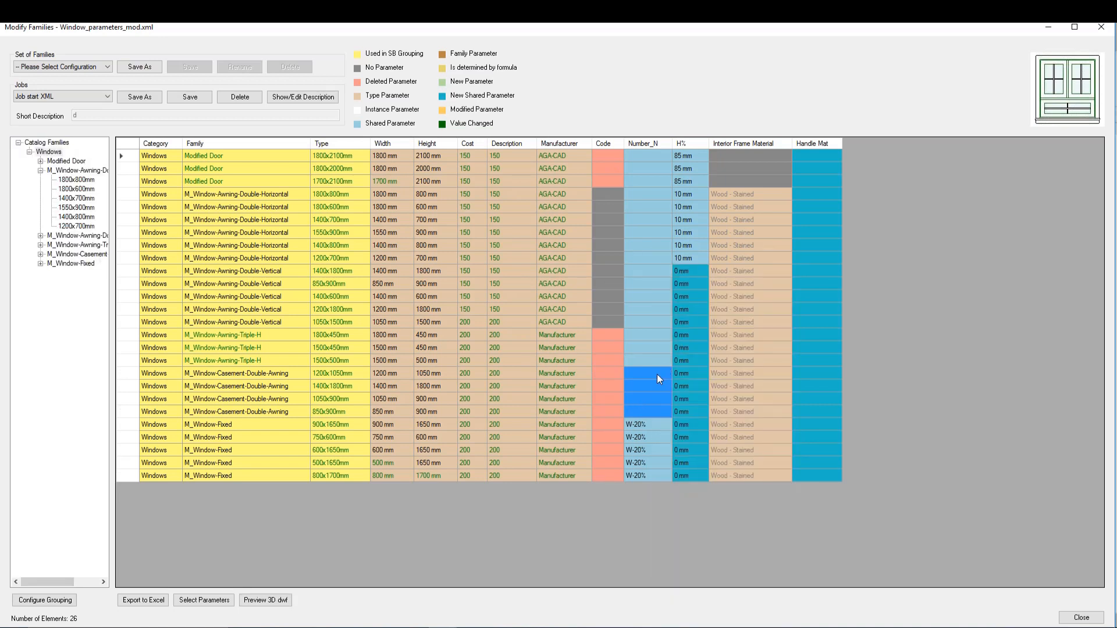
{"action": "left_click", "coordinate": [647, 194]}
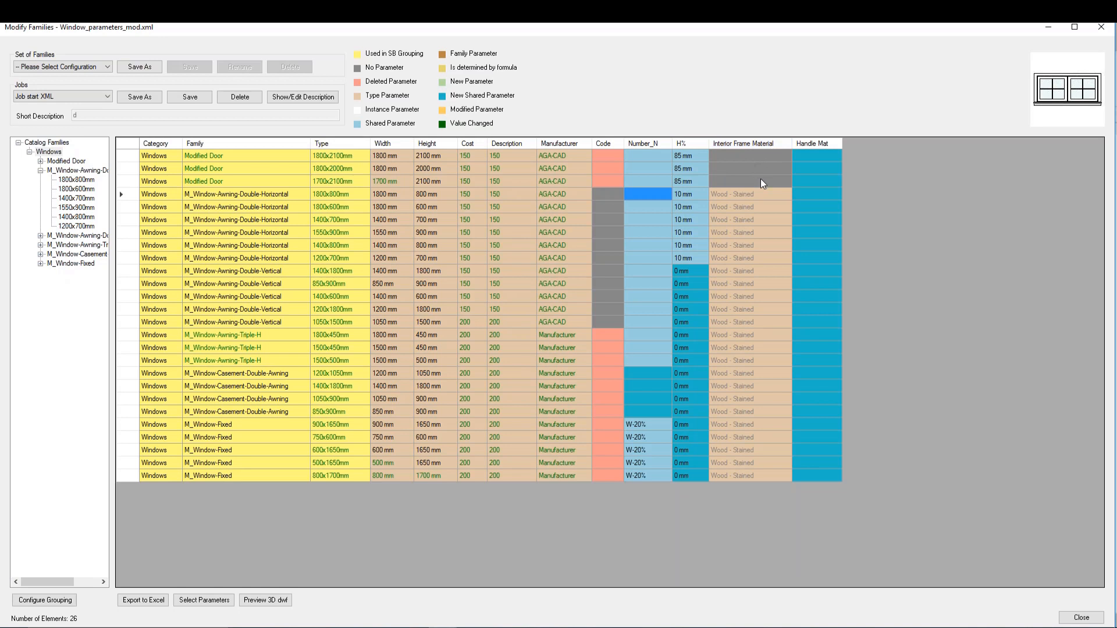
Step: Set the Interior Frame Material of the 1800x800mm M_Window-Awning-Double-Horizontal type to Operable Windows
{"action": "left_click", "coordinate": [749, 160]}
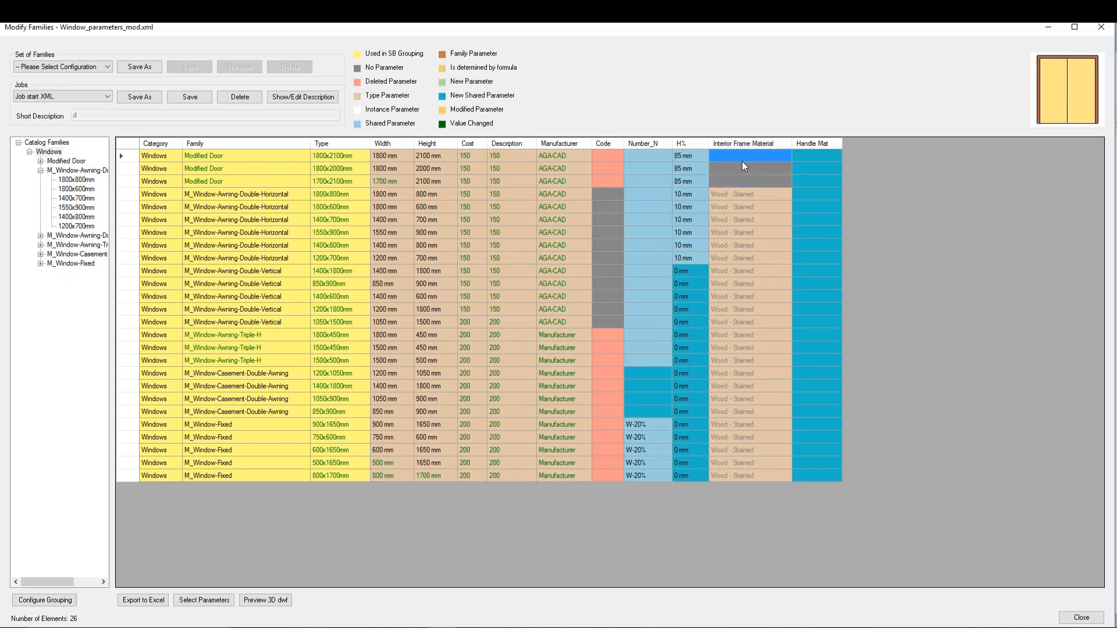
{"action": "left_click_drag", "start_coordinate": [737, 178], "coordinate": [737, 181]}
{"action": "left_click", "coordinate": [766, 197]}
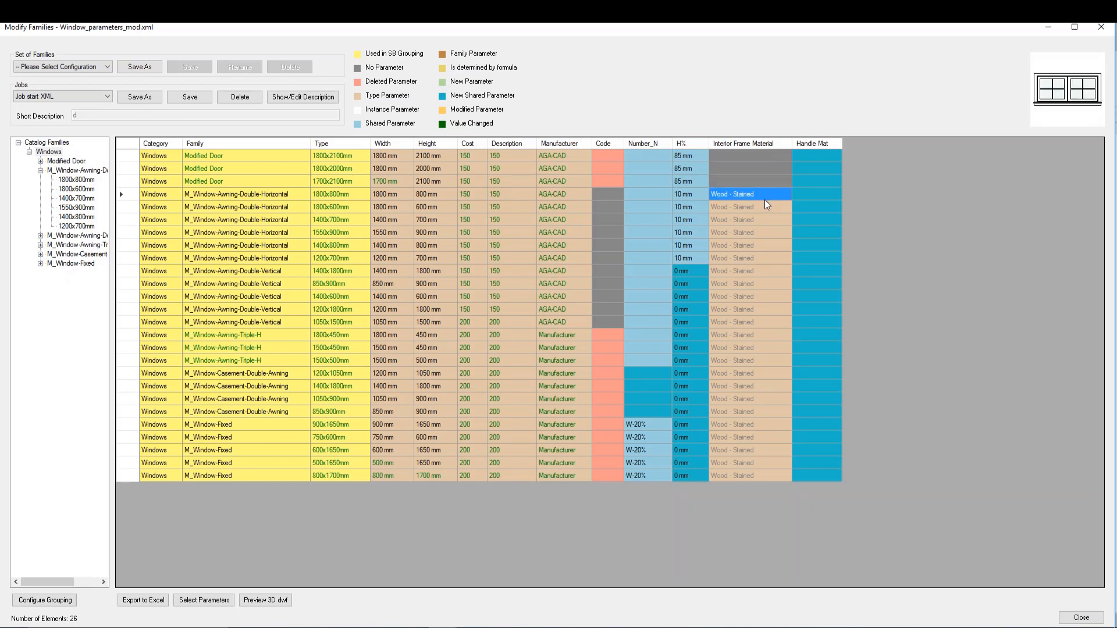
{"action": "right_click", "coordinate": [765, 197]}
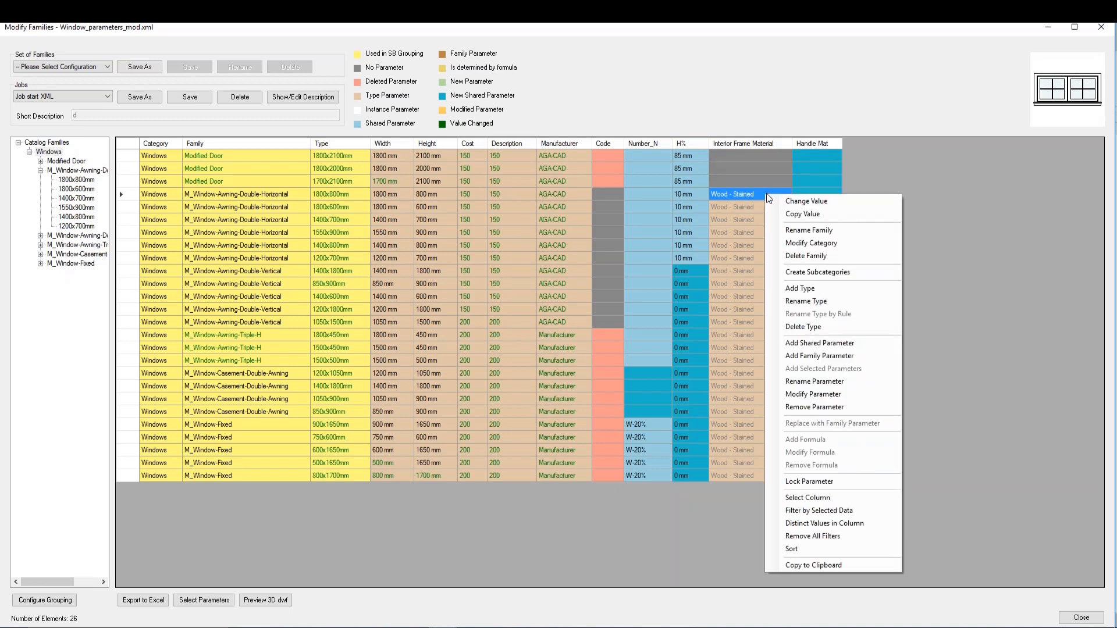
{"action": "left_click", "coordinate": [844, 200]}
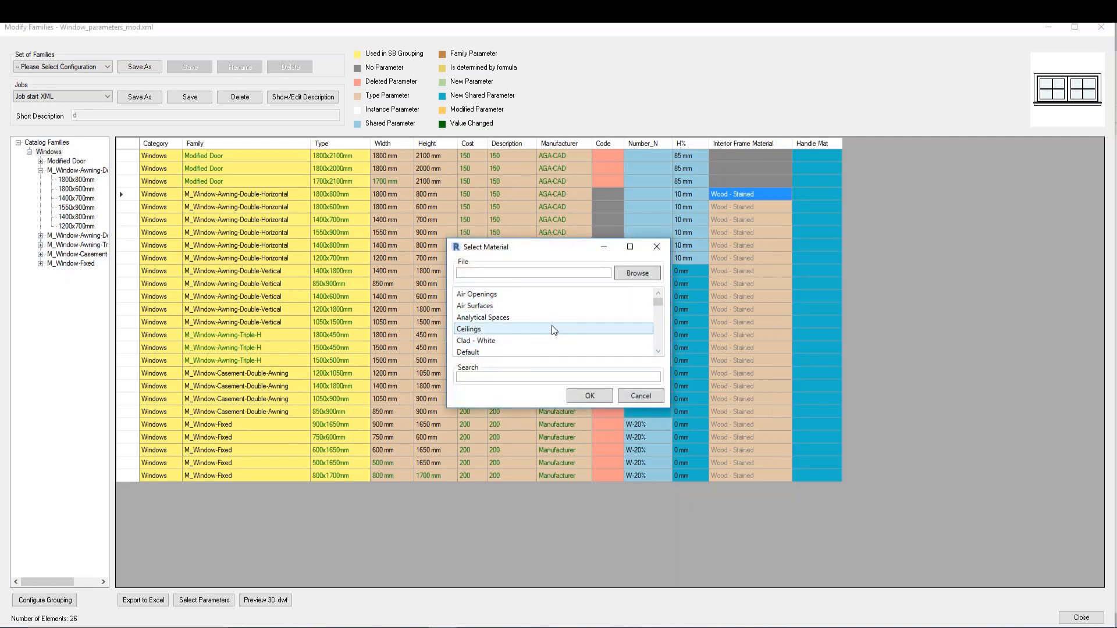
{"action": "scroll", "coordinate": [510, 327], "scroll_direction": "down", "scroll_amount": 4}
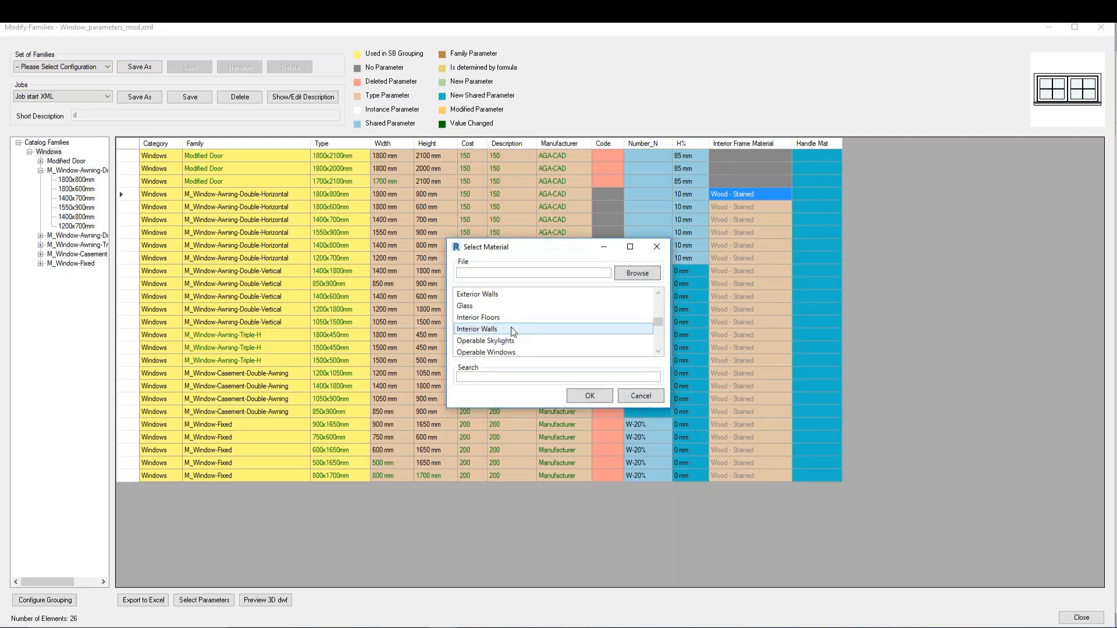
{"action": "scroll", "coordinate": [506, 324], "scroll_direction": "down", "scroll_amount": 5}
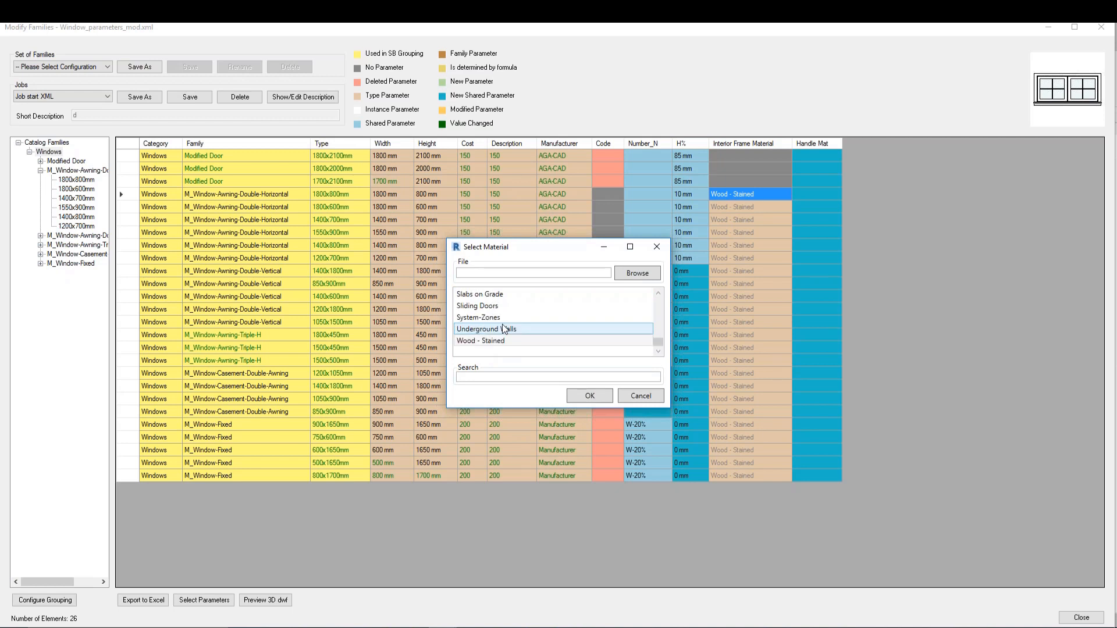
{"action": "left_click", "coordinate": [558, 341]}
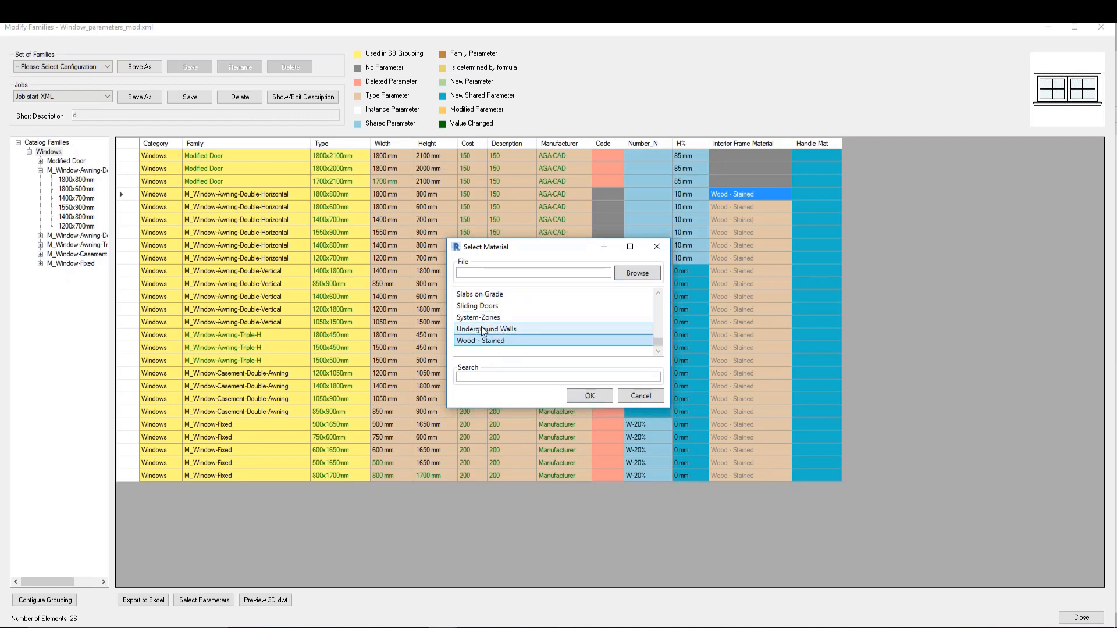
{"action": "left_click", "coordinate": [509, 309]}
{"action": "scroll", "coordinate": [515, 316], "scroll_direction": "up", "scroll_amount": 1}
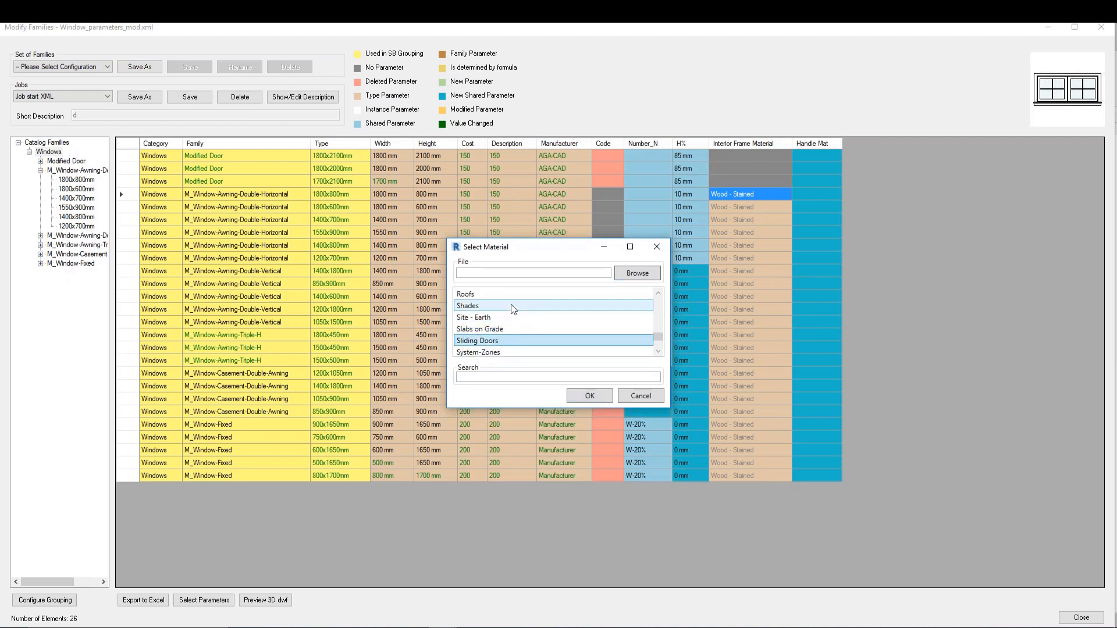
{"action": "scroll", "coordinate": [510, 305], "scroll_direction": "up", "scroll_amount": 2}
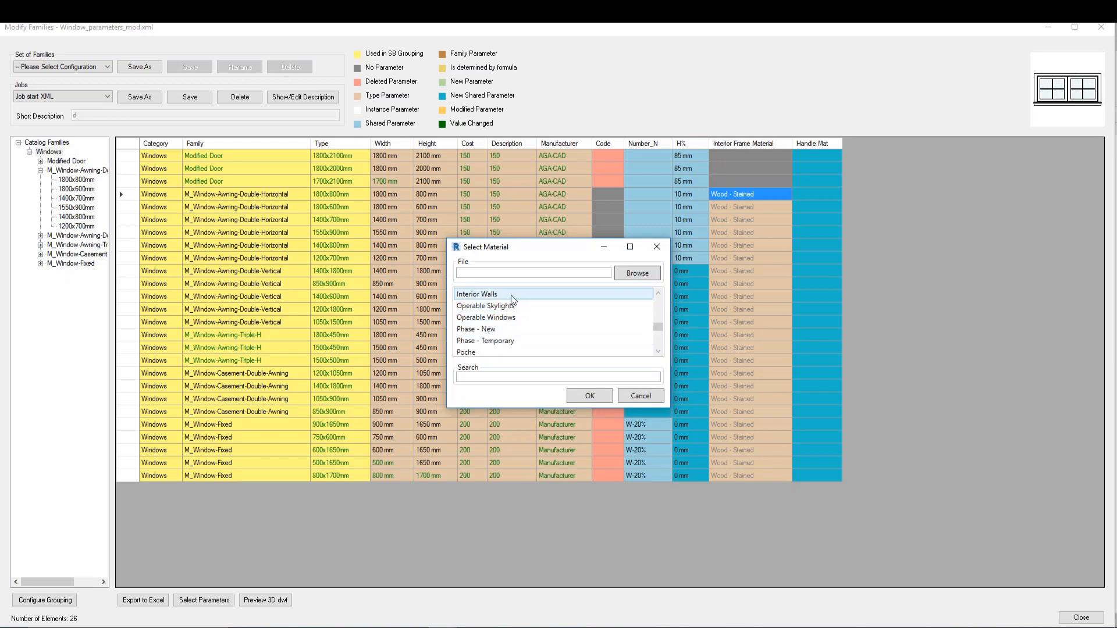
{"action": "scroll", "coordinate": [511, 296], "scroll_direction": "up", "scroll_amount": 1}
{"action": "left_click", "coordinate": [503, 341]}
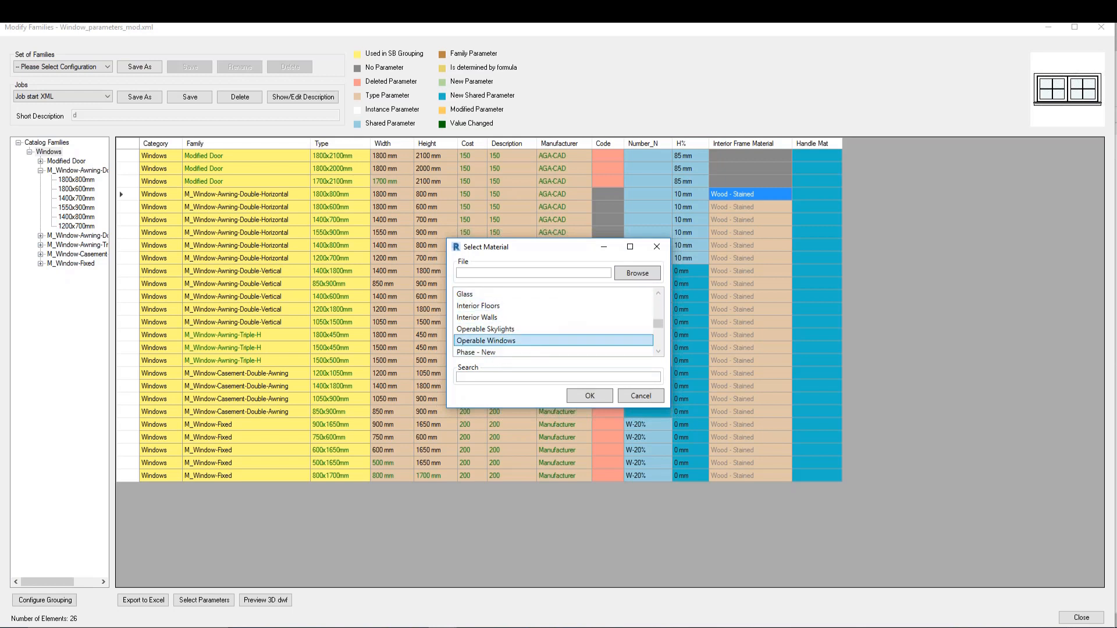
{"action": "left_click", "coordinate": [594, 395]}
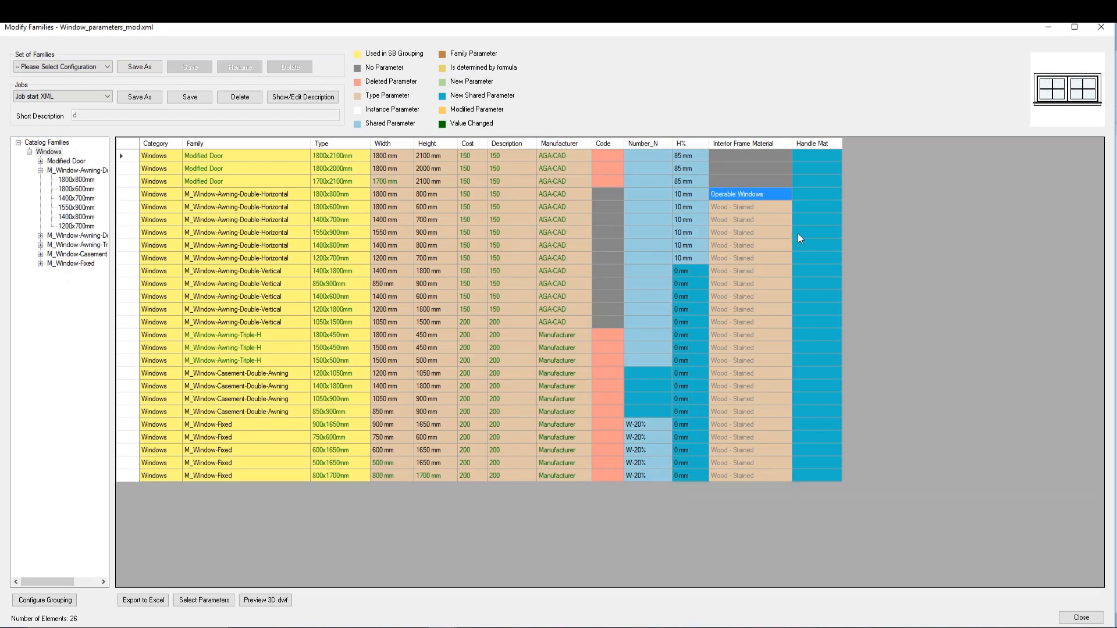
Step: Set the Interior Frame Material to Clad - White from the 1800x600mm M_Window-Awning-Double-Horizontal type through the 1200x1800mm M_Window-Awning-Double-Vertical type
{"action": "left_click_drag", "start_coordinate": [762, 211], "coordinate": [761, 309]}
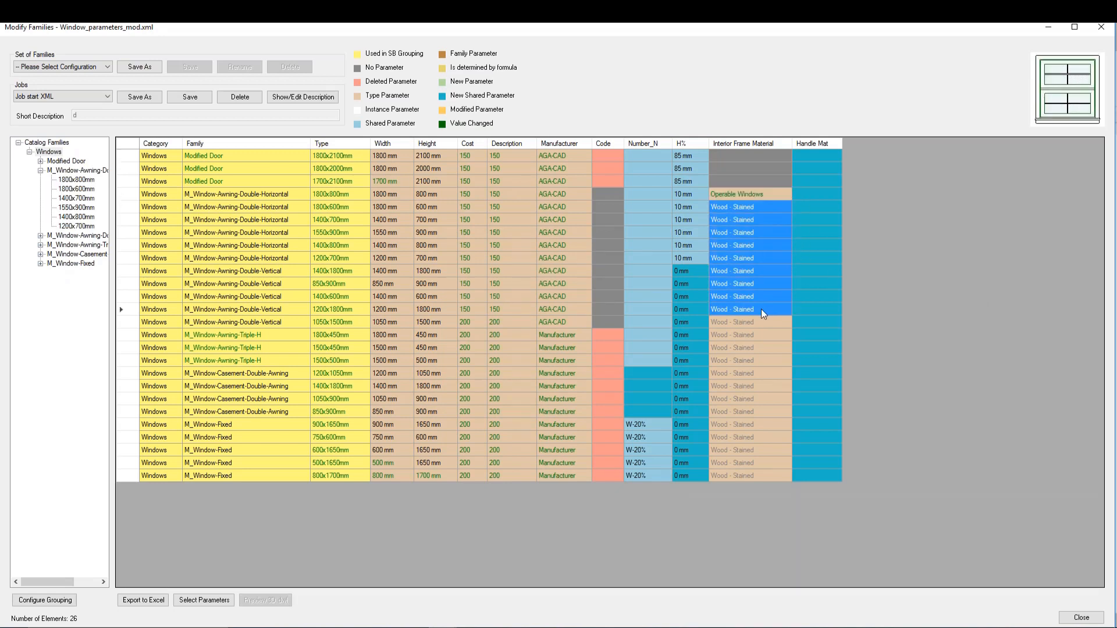
{"action": "right_click", "coordinate": [761, 309]}
{"action": "left_click", "coordinate": [773, 256]}
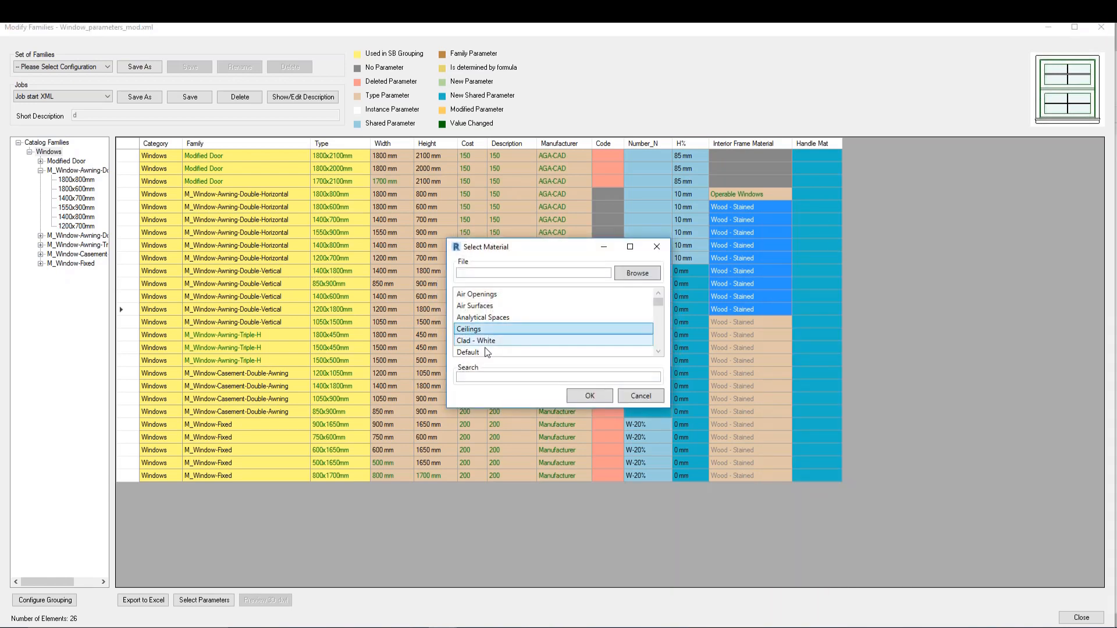
{"action": "left_click", "coordinate": [484, 341]}
{"action": "left_click", "coordinate": [589, 396]}
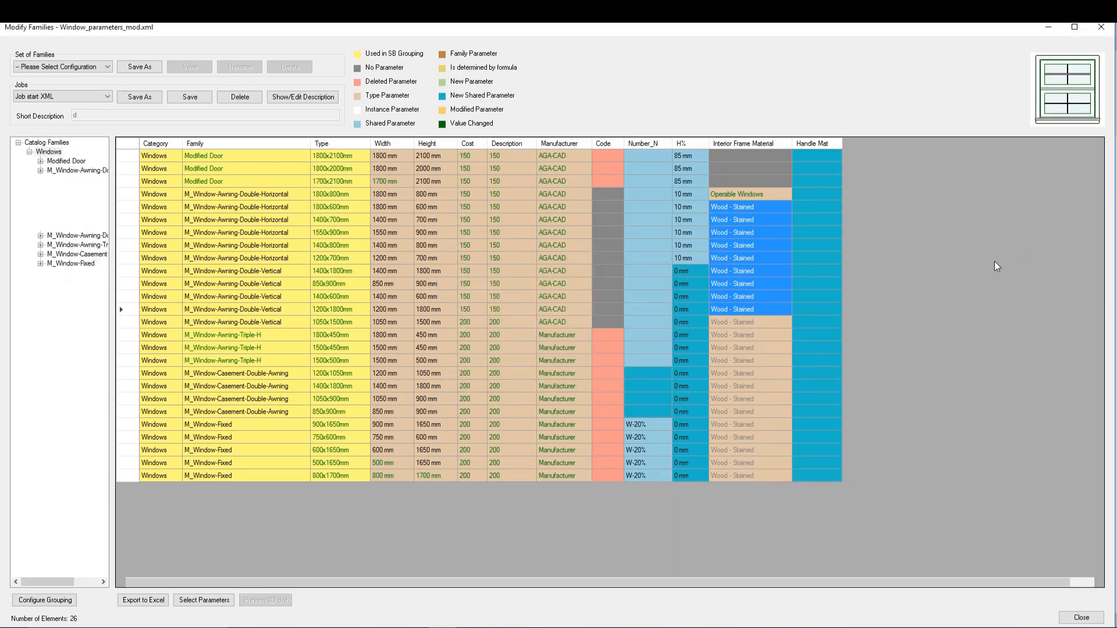
{"action": "left_click", "coordinate": [769, 355]}
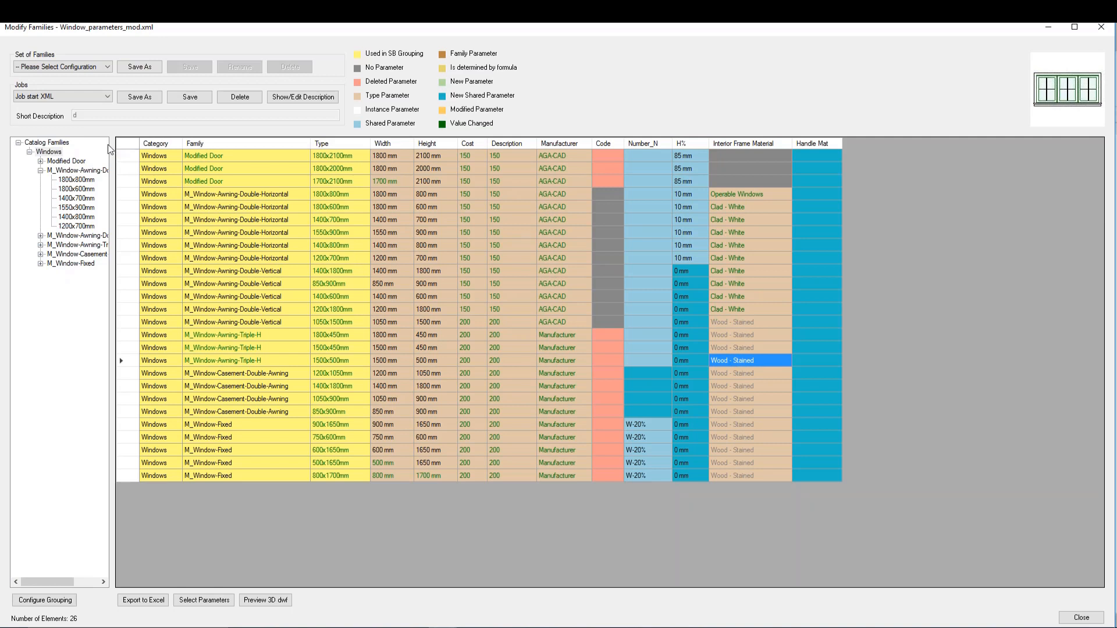
Step: Change the category of the Modified Door family from Windows to Doors
{"action": "left_click", "coordinate": [163, 177]}
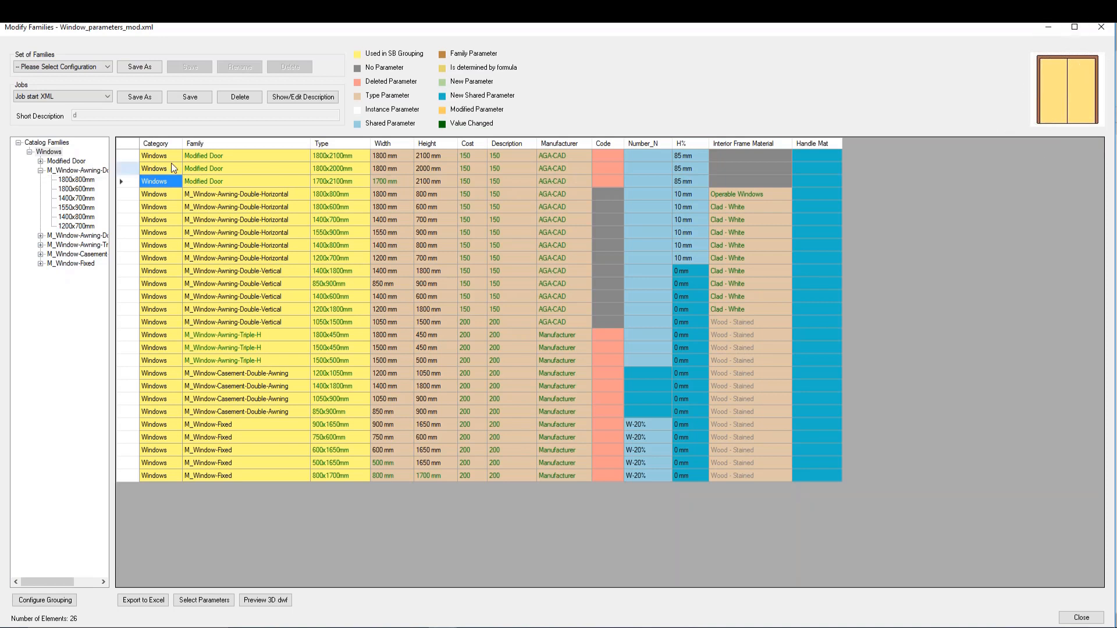
{"action": "right_click", "coordinate": [158, 179]}
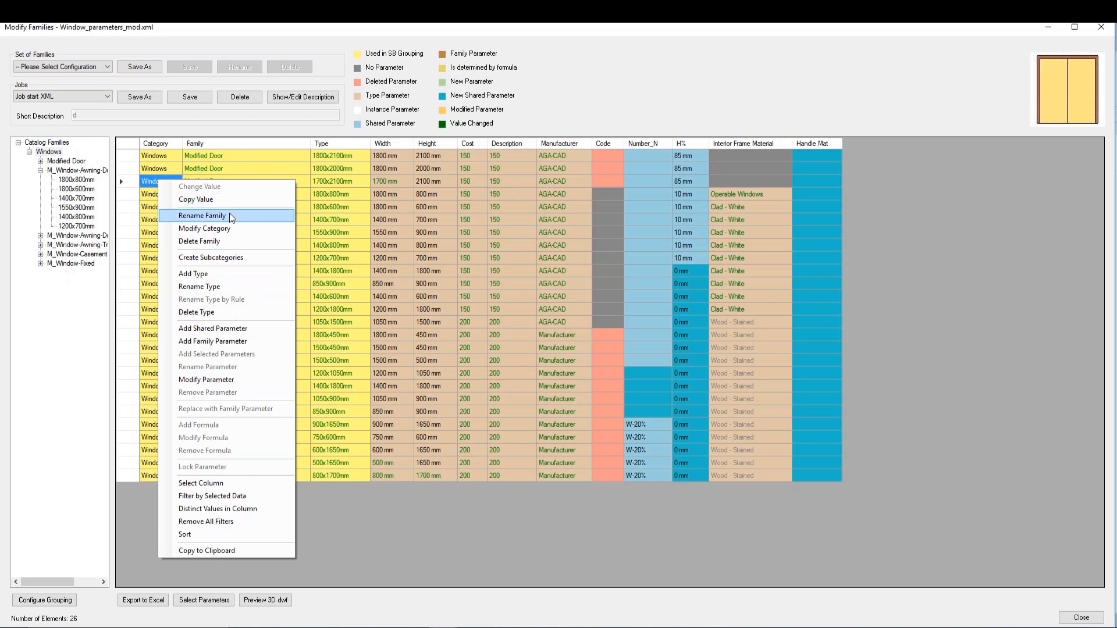
{"action": "left_click", "coordinate": [341, 236]}
{"action": "right_click", "coordinate": [219, 166]}
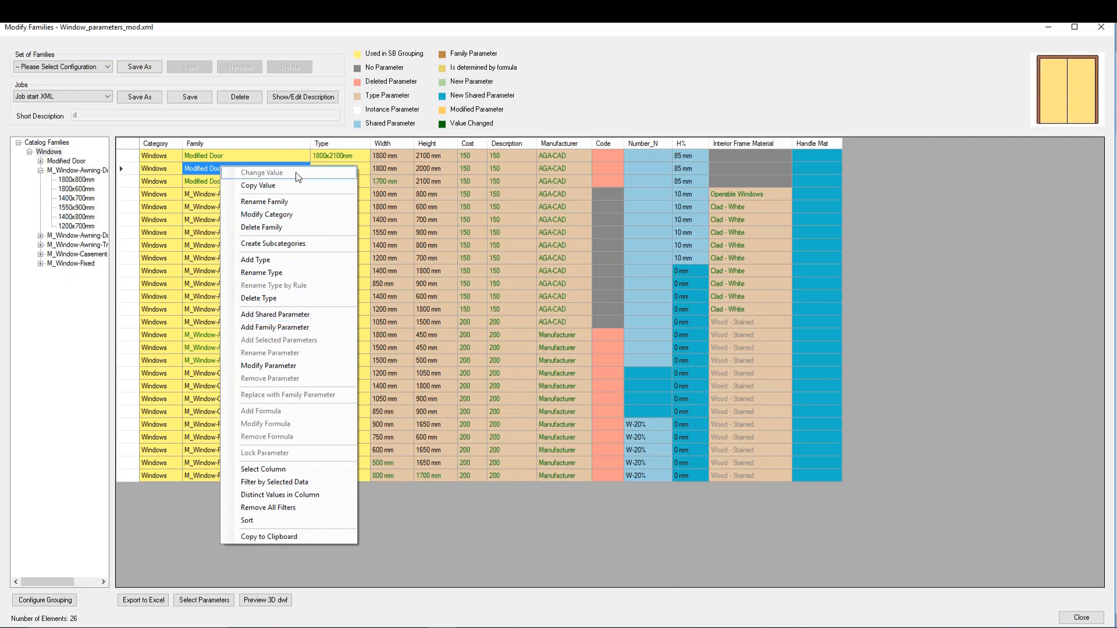
{"action": "left_click", "coordinate": [267, 214]}
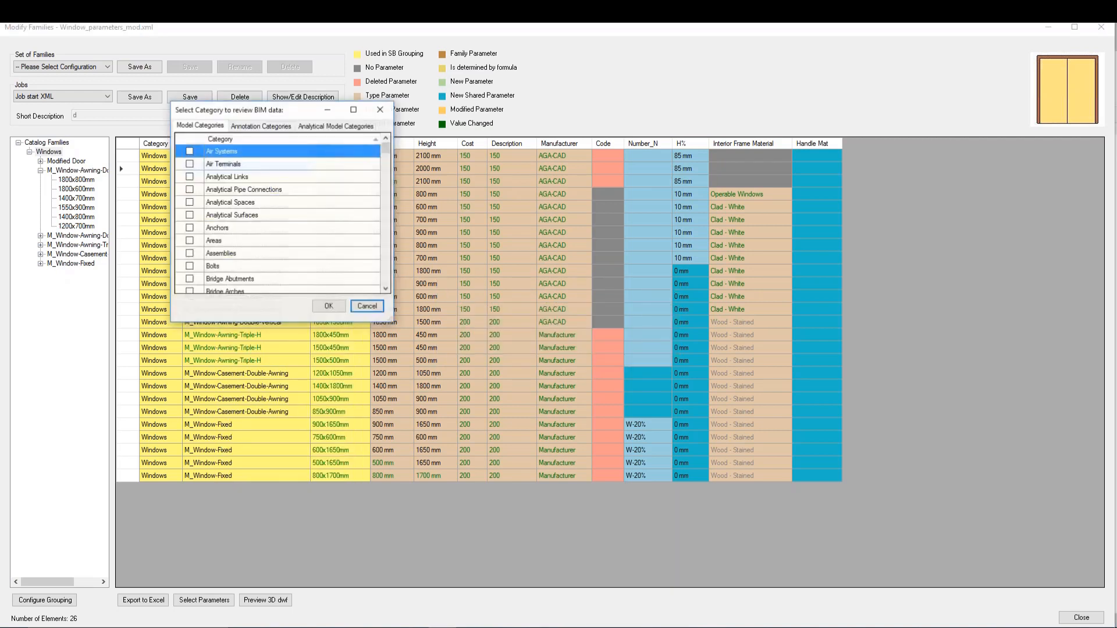
{"action": "left_click", "coordinate": [237, 242]}
{"action": "key", "text": "d"}
{"action": "scroll", "coordinate": [274, 225], "scroll_direction": "down", "scroll_amount": 1}
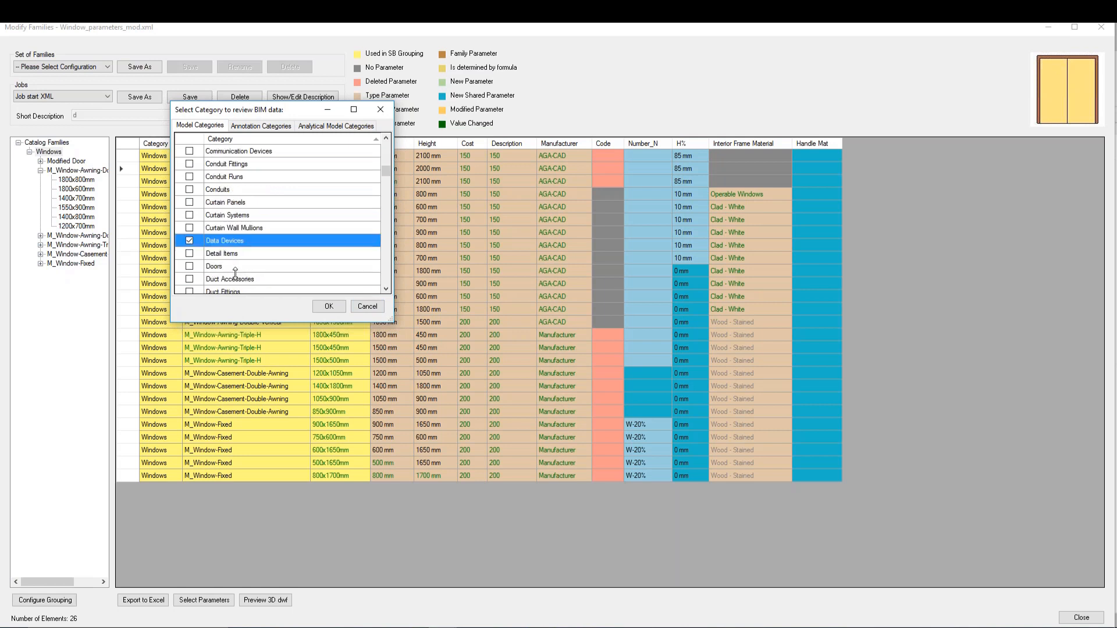
{"action": "left_click", "coordinate": [190, 266]}
{"action": "left_click", "coordinate": [328, 307]}
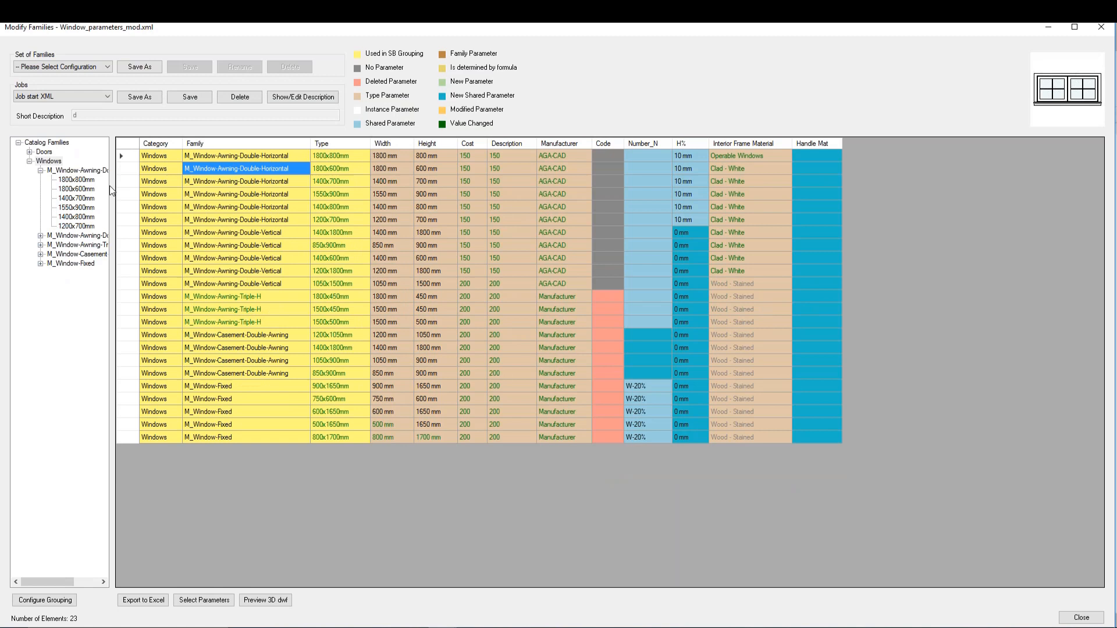
Step: Show the families of the Doors category, expand its types, collapse Windows, and show the Windows families
{"action": "left_click", "coordinate": [44, 151]}
{"action": "left_click", "coordinate": [29, 161]}
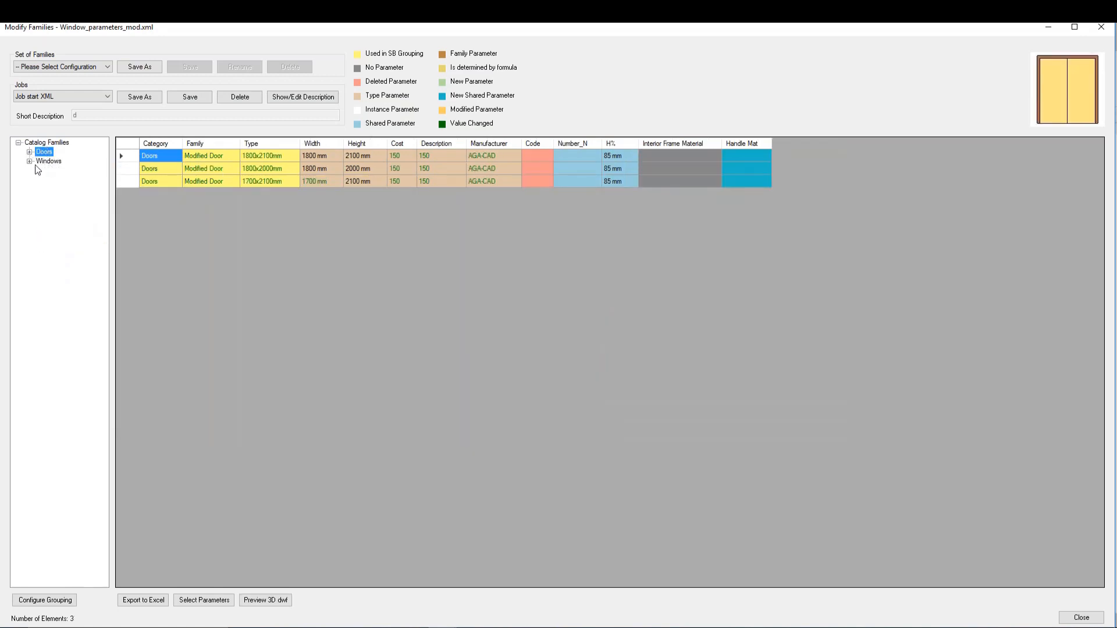
{"action": "left_click", "coordinate": [29, 152]}
{"action": "left_click", "coordinate": [41, 161]}
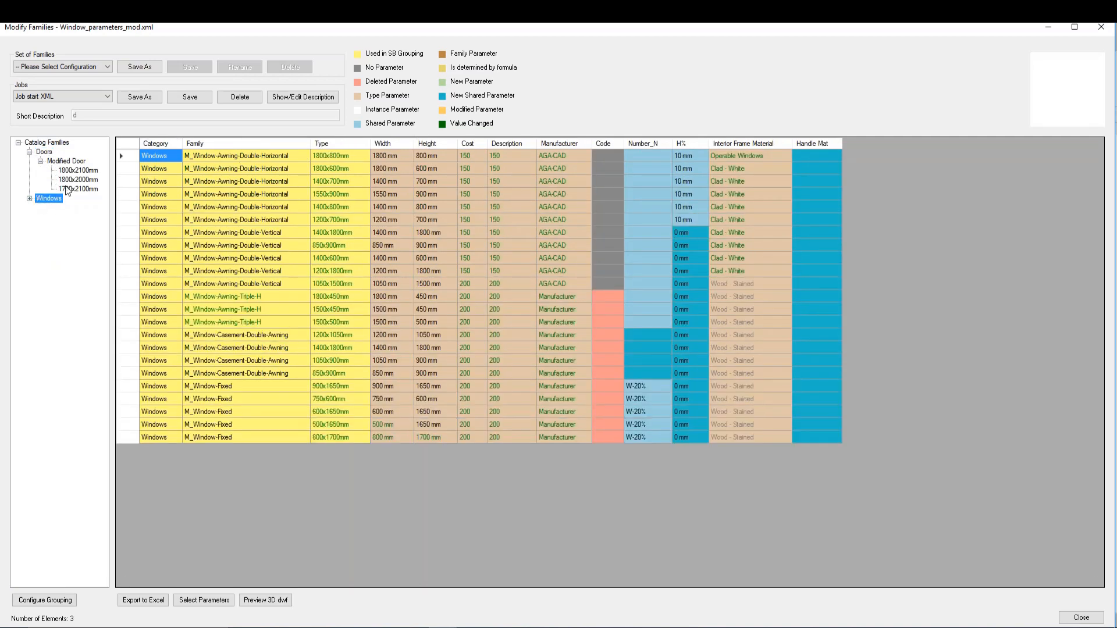
Step: Show the Modified Door family types under Doors, save the modification job, and close the family modification window
{"action": "left_click", "coordinate": [74, 161]}
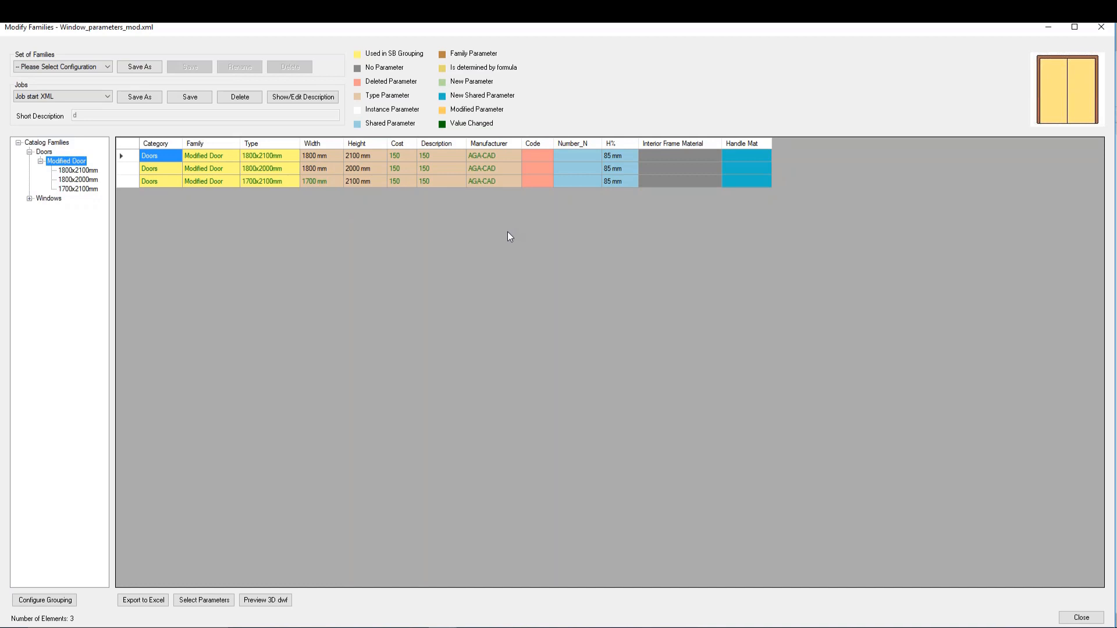
{"action": "left_click", "coordinate": [44, 151]}
{"action": "left_click", "coordinate": [196, 100]}
{"action": "left_click", "coordinate": [235, 214]}
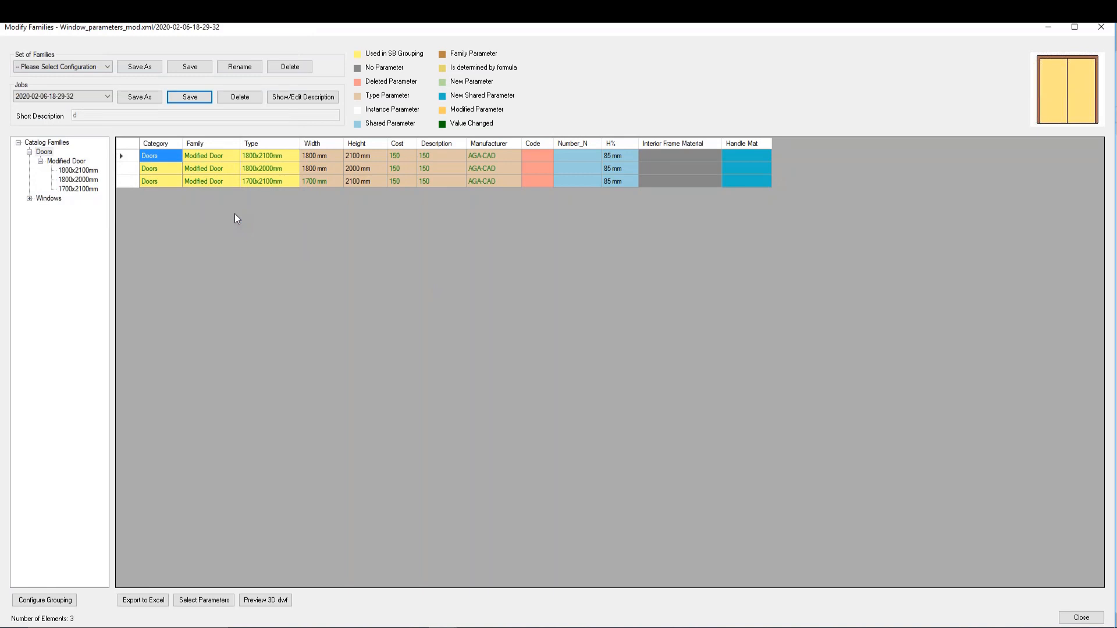
{"action": "left_click", "coordinate": [1101, 26]}
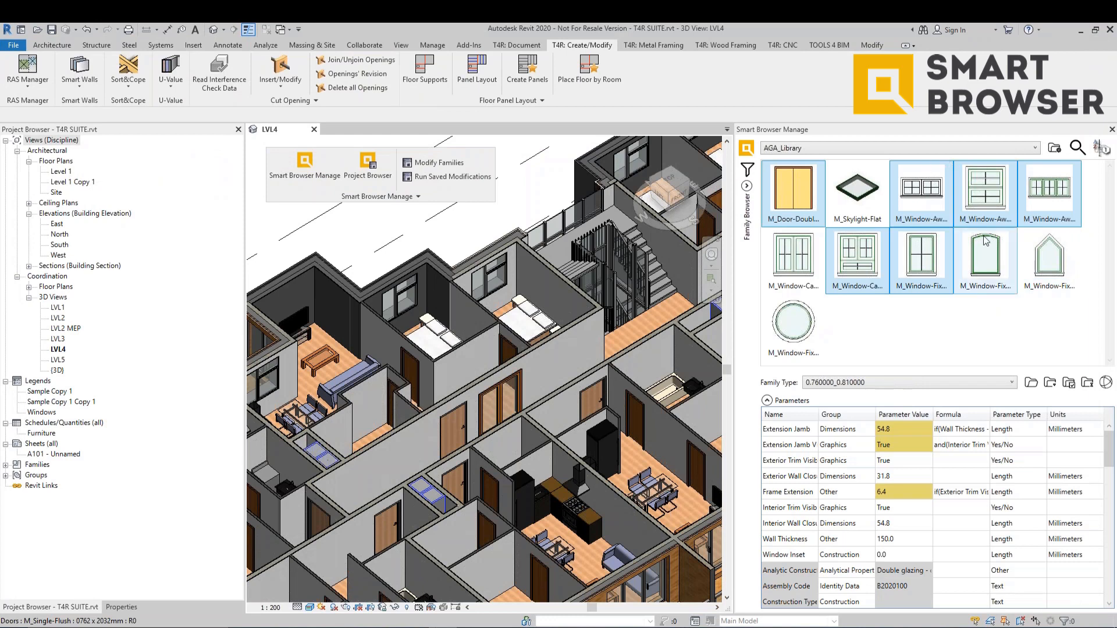
Step: Check the available family types of the double-vertical awning window and the double-awning casement window in AGA_Library
{"action": "left_click", "coordinate": [985, 198]}
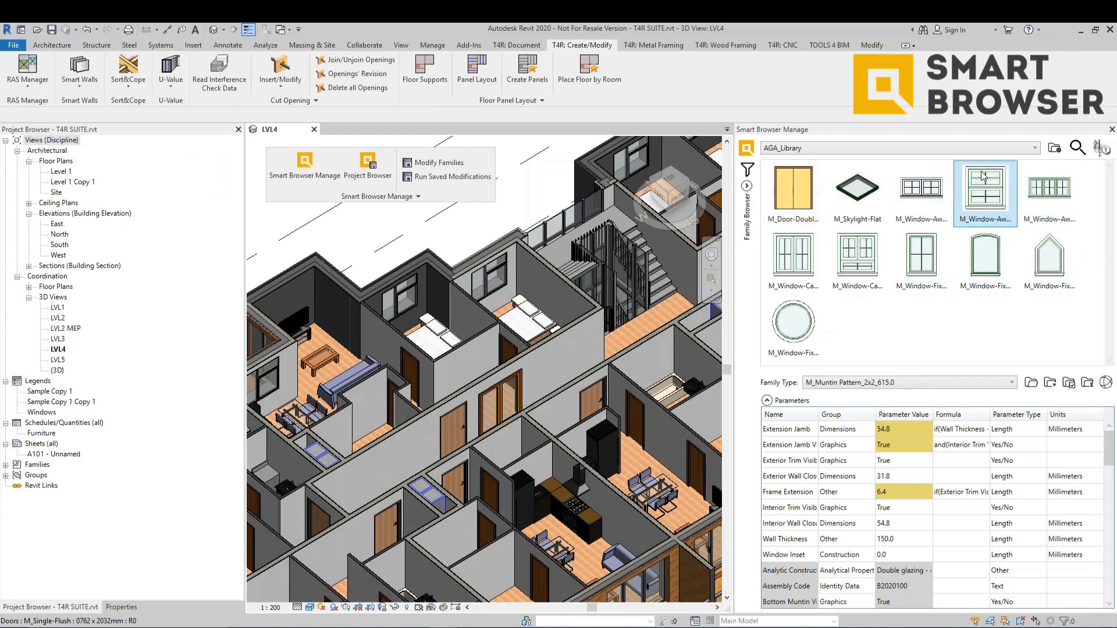
{"action": "left_click", "coordinate": [916, 382]}
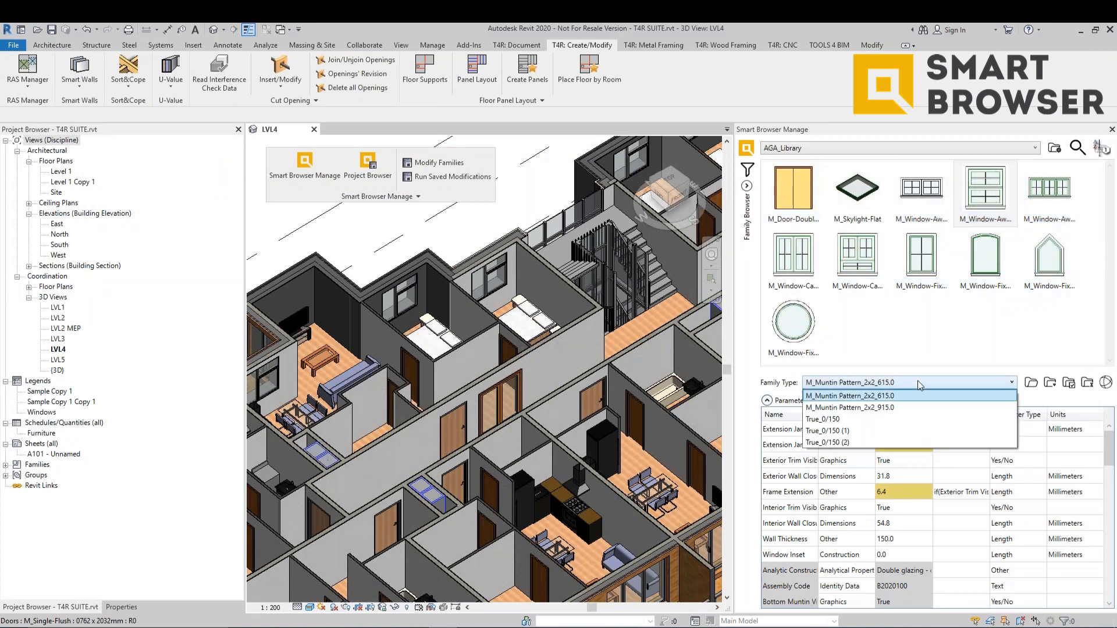
{"action": "left_click", "coordinate": [918, 261]}
{"action": "left_click", "coordinate": [877, 272]}
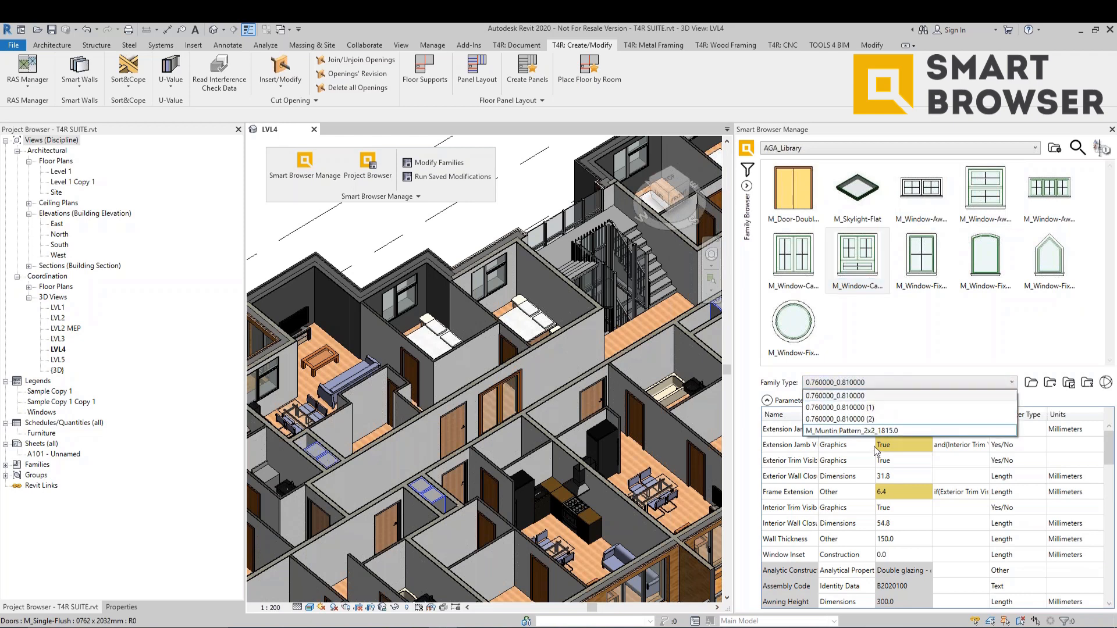
{"action": "left_click", "coordinate": [821, 224]}
Step: Expand the Windows category in the Family Browser to view its families
{"action": "left_click", "coordinate": [747, 186]}
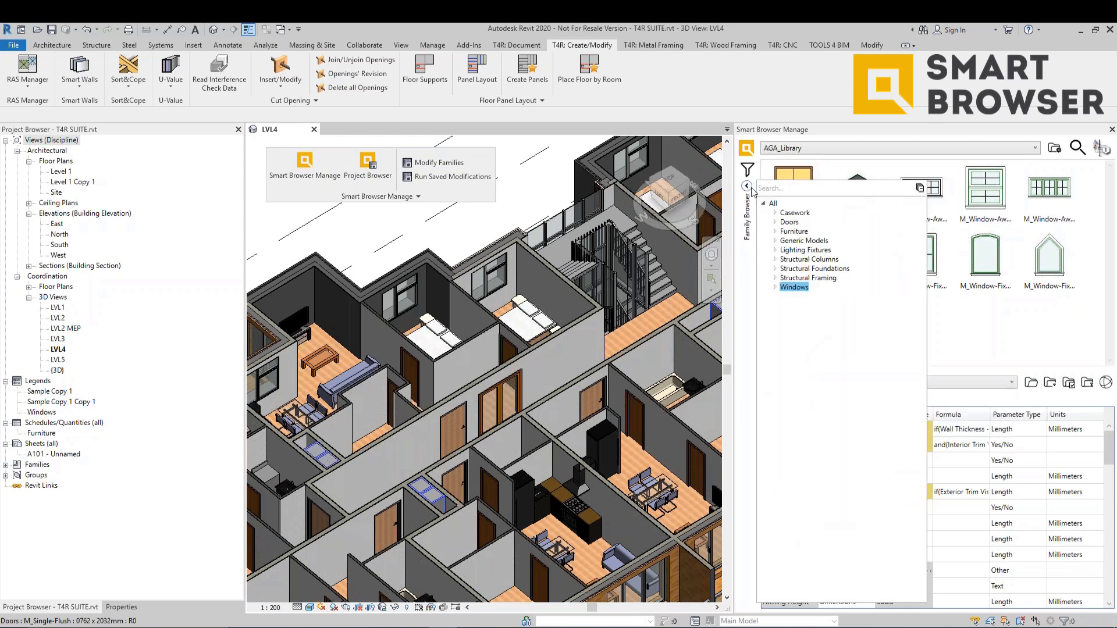
{"action": "left_click", "coordinate": [775, 287]}
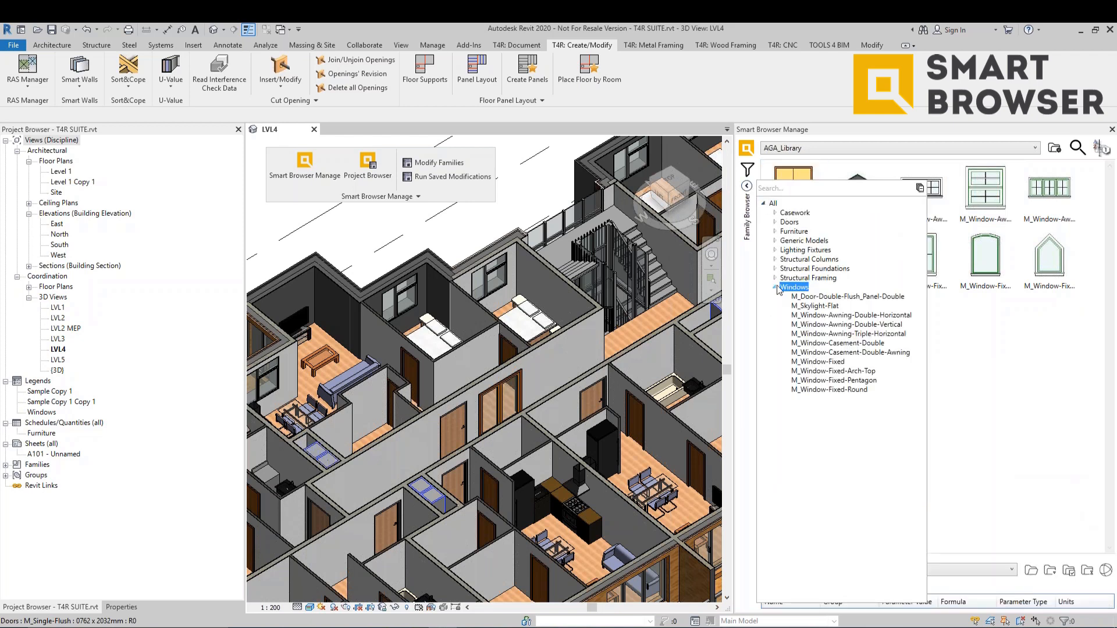
{"action": "left_click", "coordinate": [802, 162]}
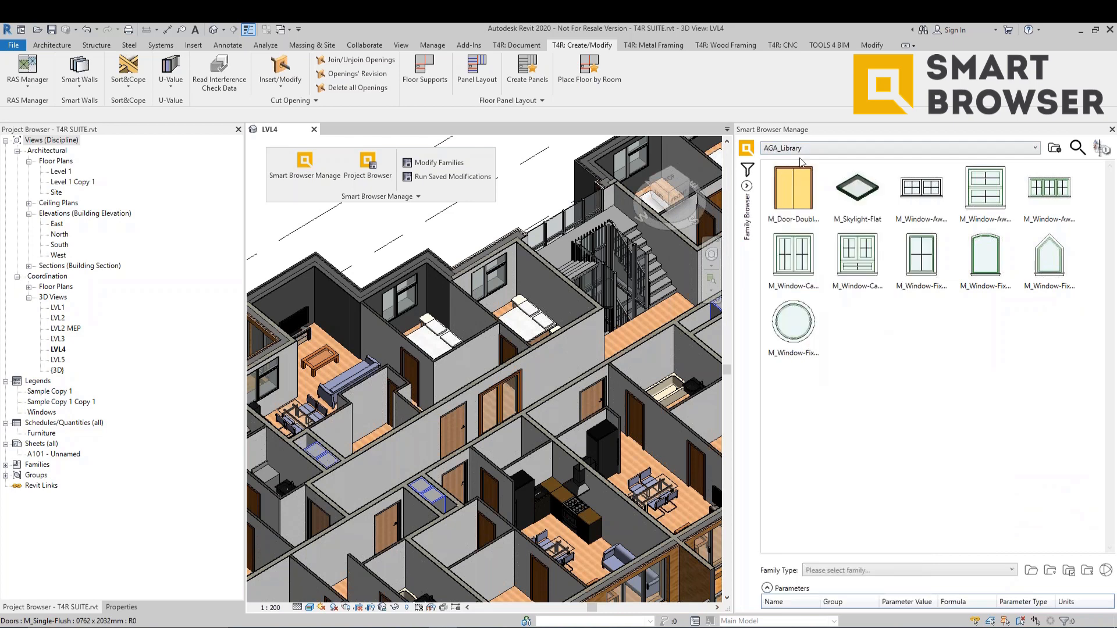
Step: Examine the full parameter list of the M_Window-Casement-Double-Awning family, from dimensions and identity data to the OmniClass entries
{"action": "left_click", "coordinate": [998, 261]}
{"action": "left_click", "coordinate": [881, 266]}
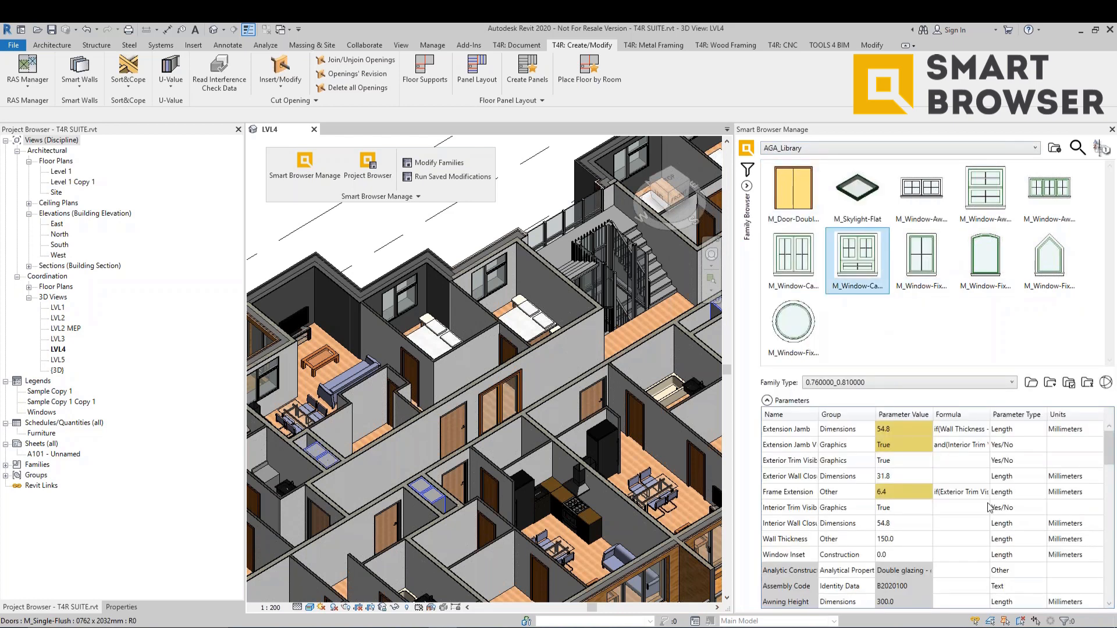
{"action": "scroll", "coordinate": [1084, 497], "scroll_direction": "down", "scroll_amount": 10}
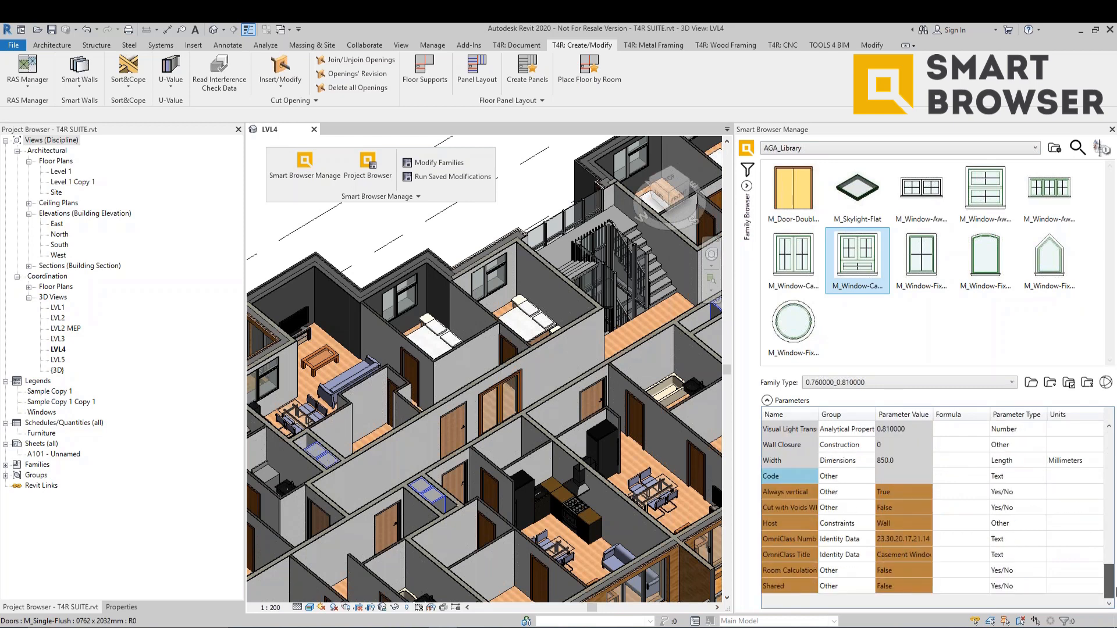
{"action": "scroll", "coordinate": [916, 528], "scroll_direction": "up", "scroll_amount": 4}
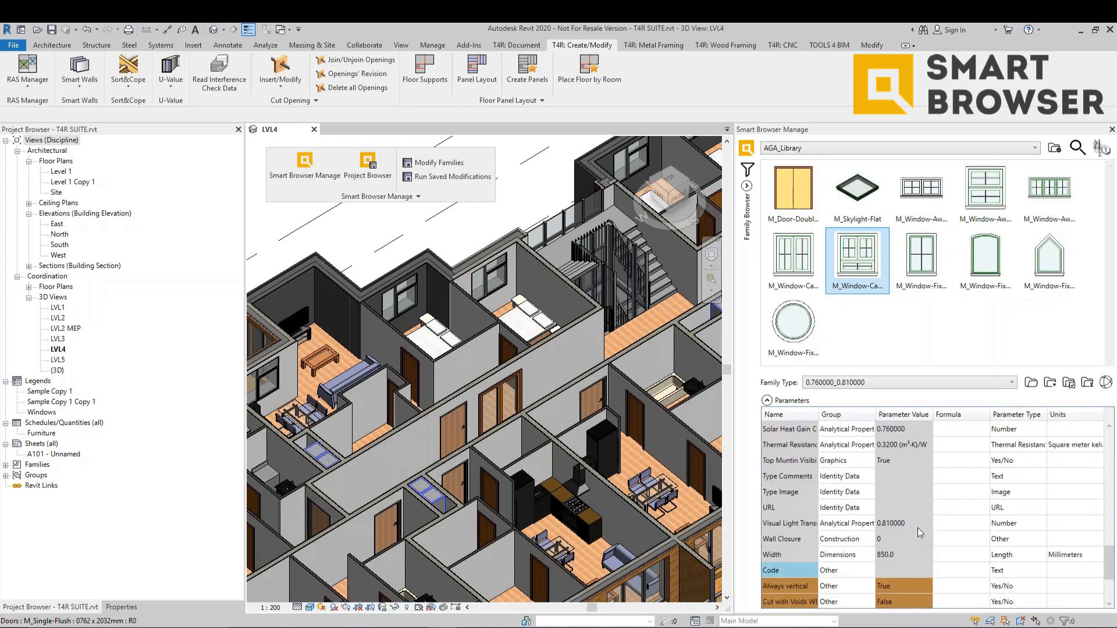
{"action": "scroll", "coordinate": [918, 522], "scroll_direction": "up", "scroll_amount": 3}
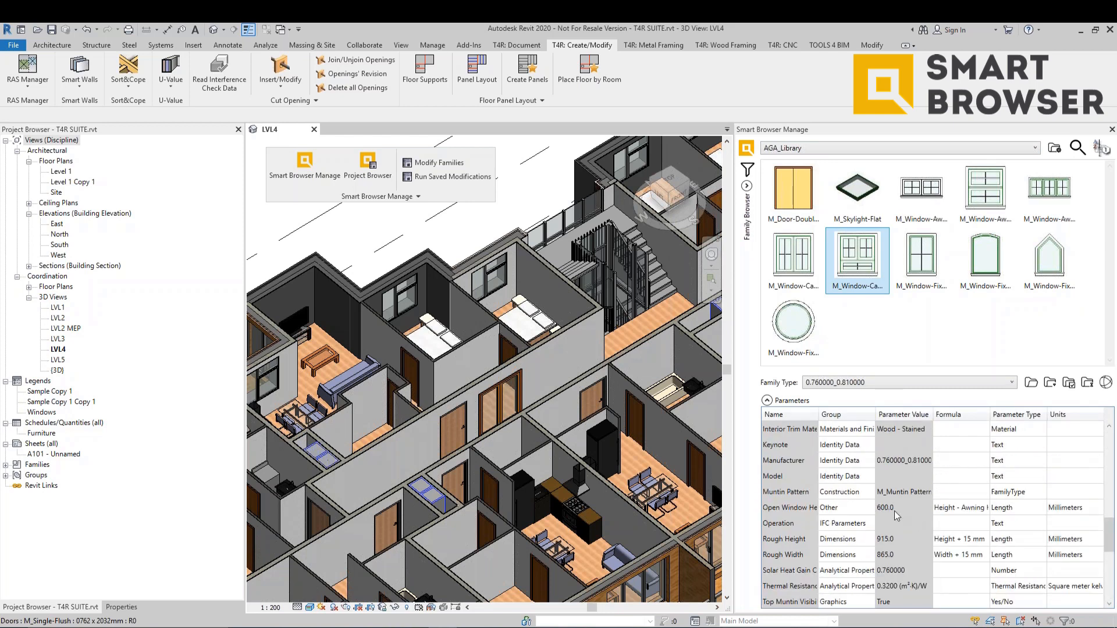
{"action": "scroll", "coordinate": [895, 511], "scroll_direction": "up", "scroll_amount": 5}
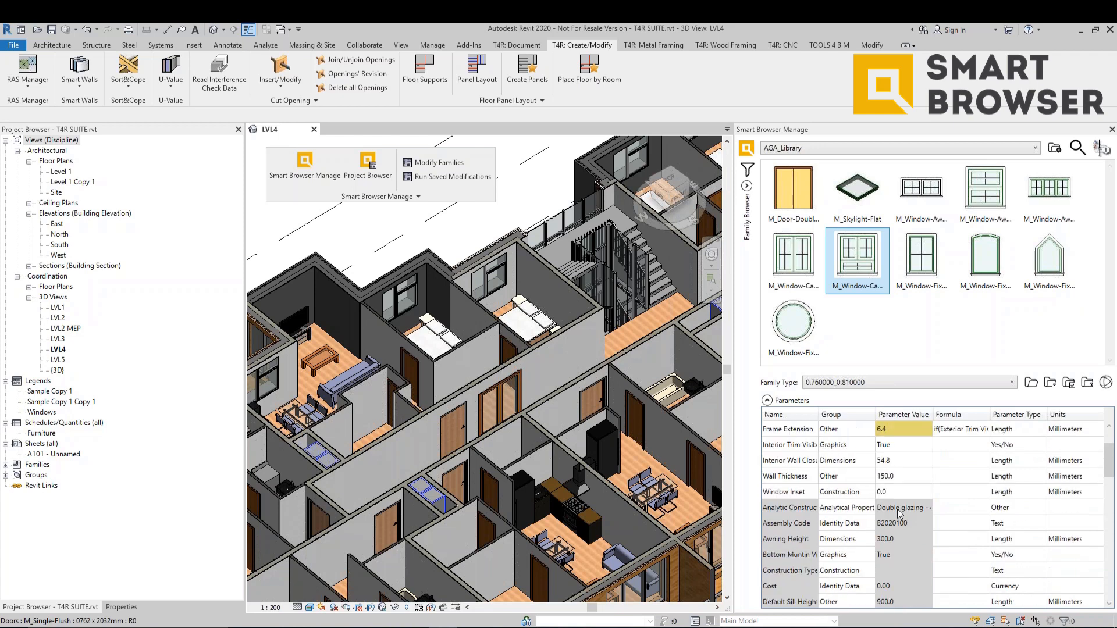
{"action": "scroll", "coordinate": [899, 510], "scroll_direction": "down", "scroll_amount": 2}
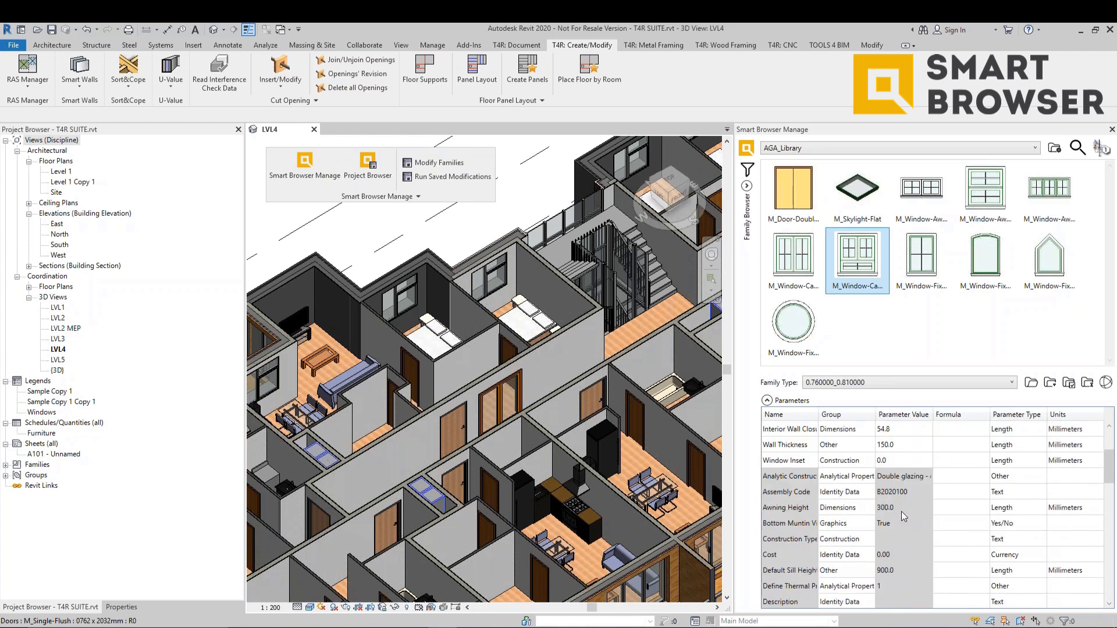
{"action": "left_click", "coordinate": [893, 554]}
{"action": "scroll", "coordinate": [908, 553], "scroll_direction": "down", "scroll_amount": 5}
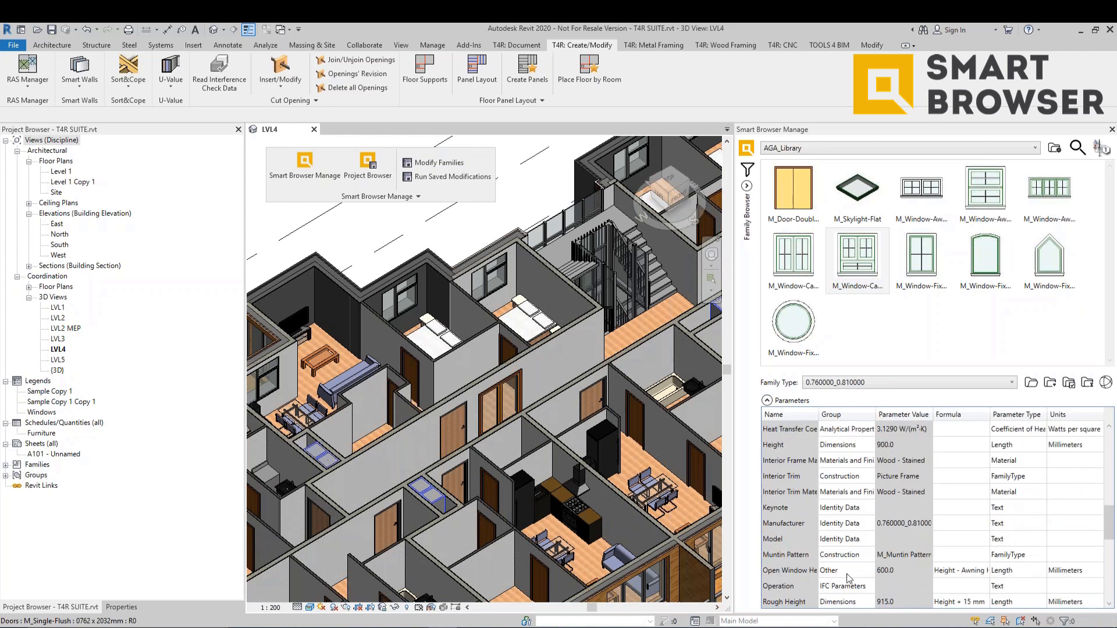
{"action": "scroll", "coordinate": [850, 575], "scroll_direction": "down", "scroll_amount": 3}
{"action": "scroll", "coordinate": [850, 575], "scroll_direction": "down", "scroll_amount": 1}
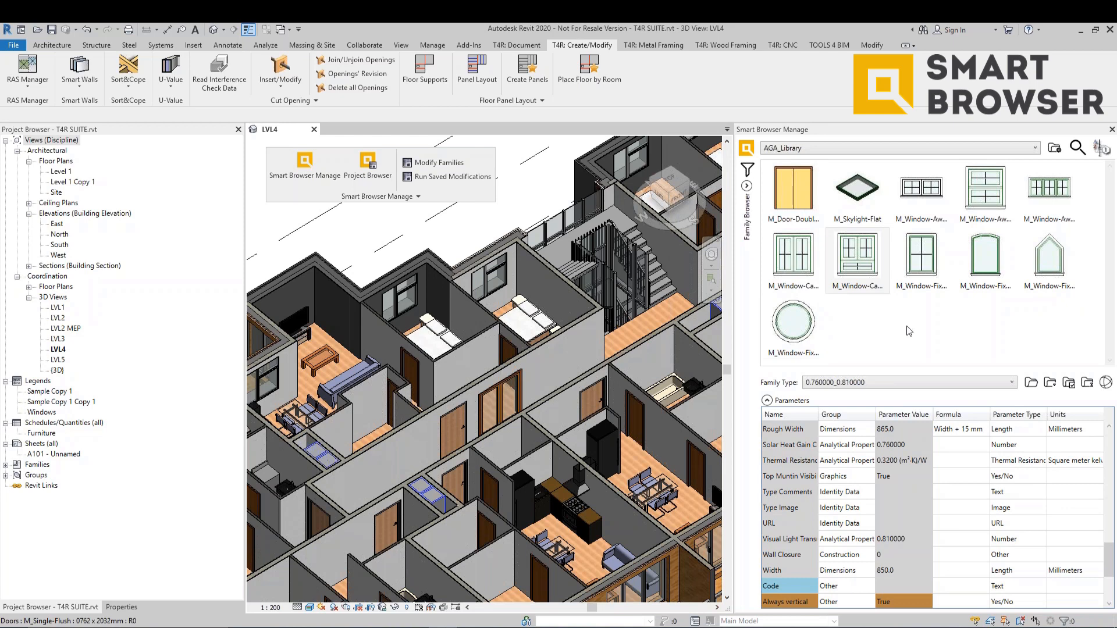
{"action": "left_click", "coordinate": [747, 186]}
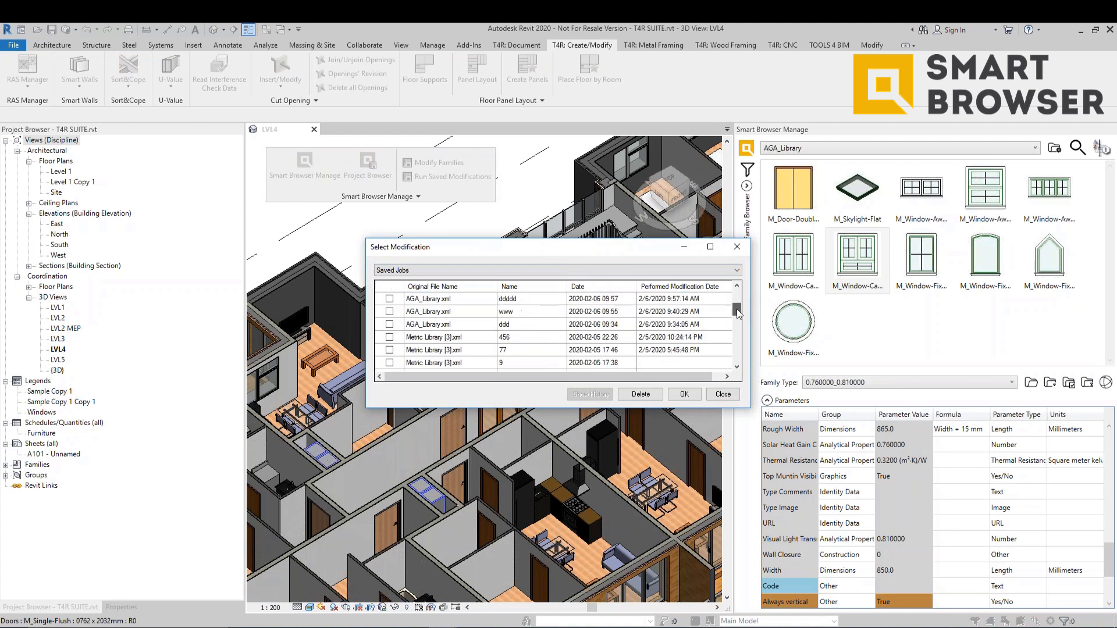
{"action": "left_click", "coordinate": [389, 299]}
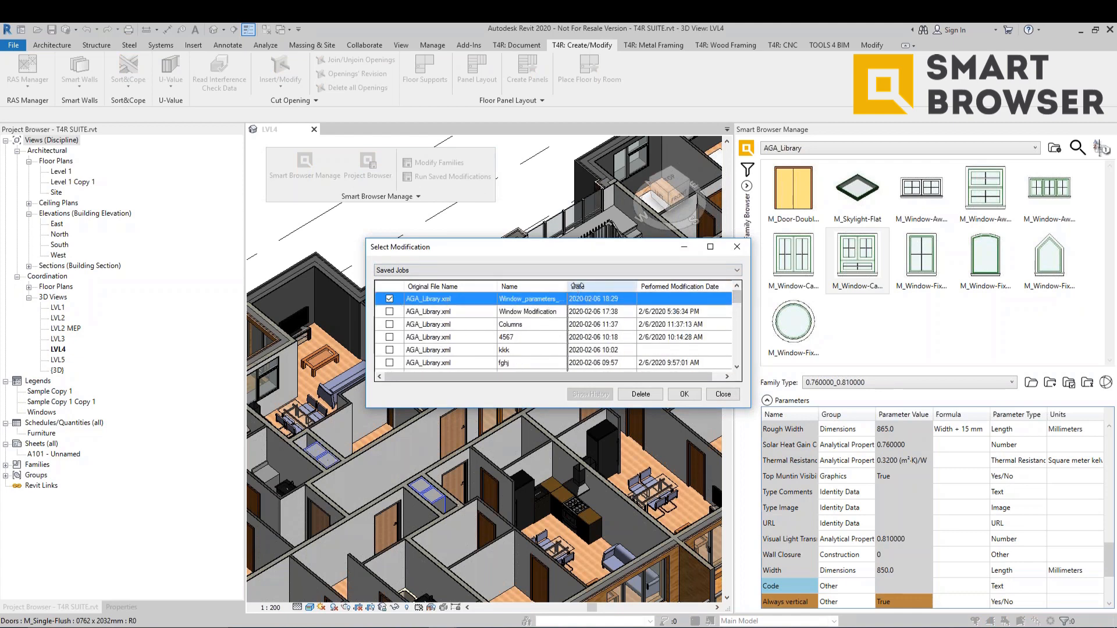
{"action": "left_click_drag", "start_coordinate": [567, 286], "coordinate": [643, 286]}
{"action": "left_click", "coordinate": [684, 394]}
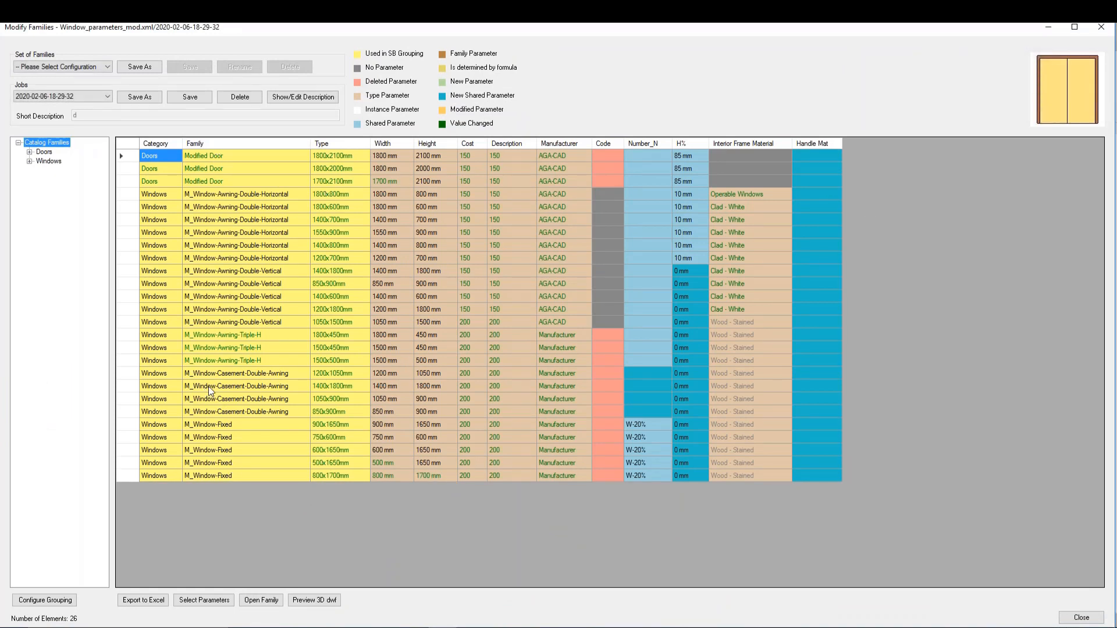
Step: Create subcategories for the Modified Door family, reviewing the OST_Doors entries and keeping all seven of them selected
{"action": "left_click", "coordinate": [253, 210]}
{"action": "left_click", "coordinate": [239, 182]}
{"action": "right_click", "coordinate": [239, 183]}
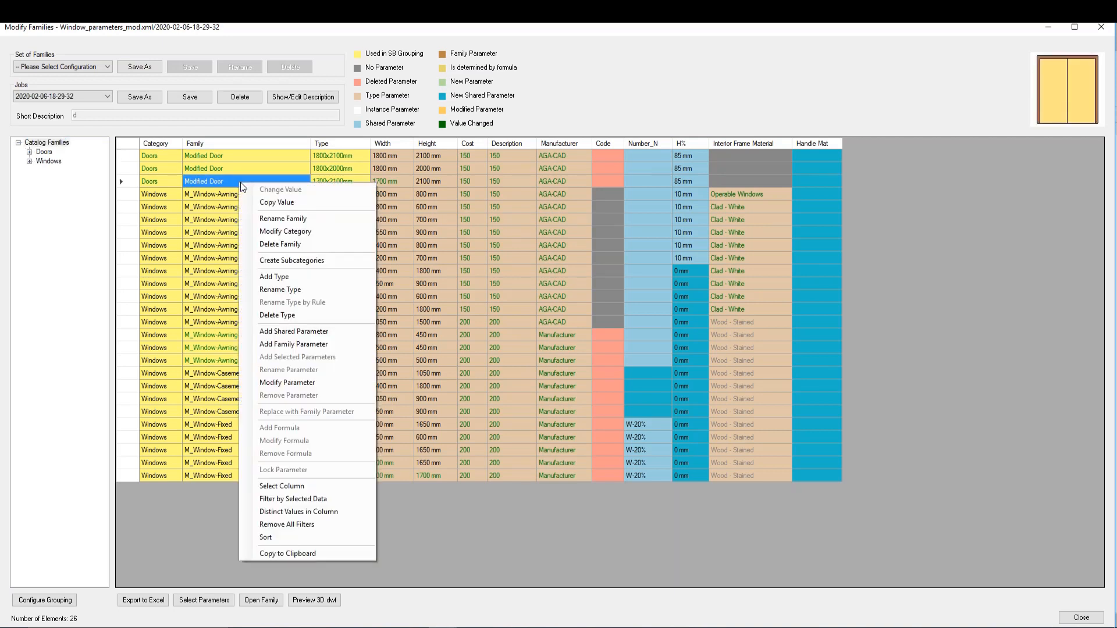
{"action": "left_click", "coordinate": [303, 262]}
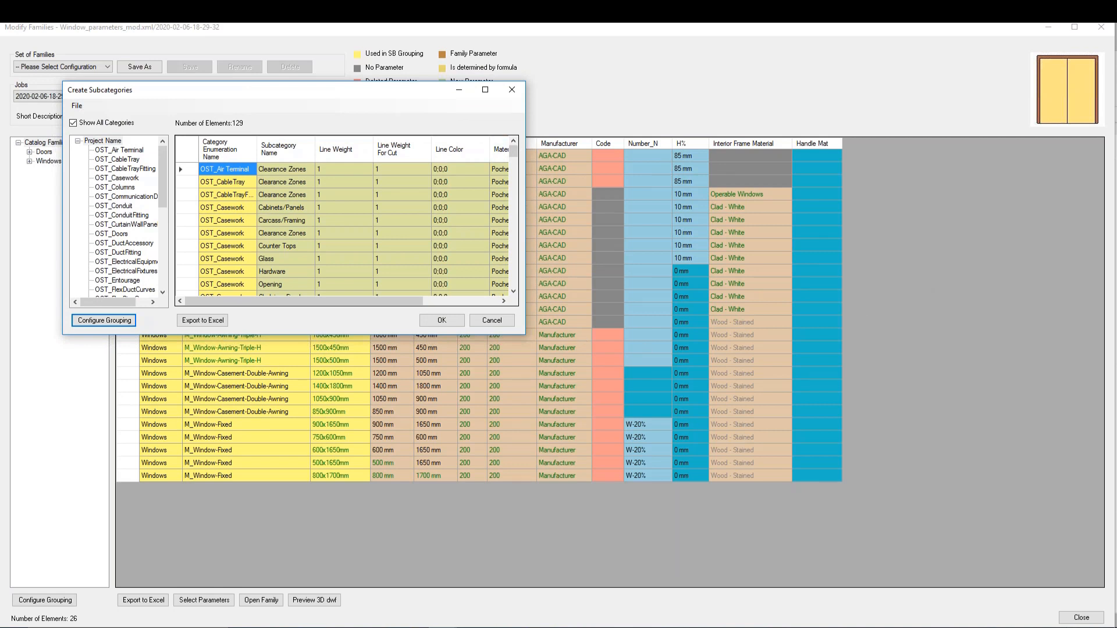
{"action": "left_click_drag", "start_coordinate": [525, 193], "coordinate": [871, 193]}
{"action": "left_click_drag", "start_coordinate": [474, 334], "coordinate": [473, 516]}
{"action": "left_click", "coordinate": [111, 233]}
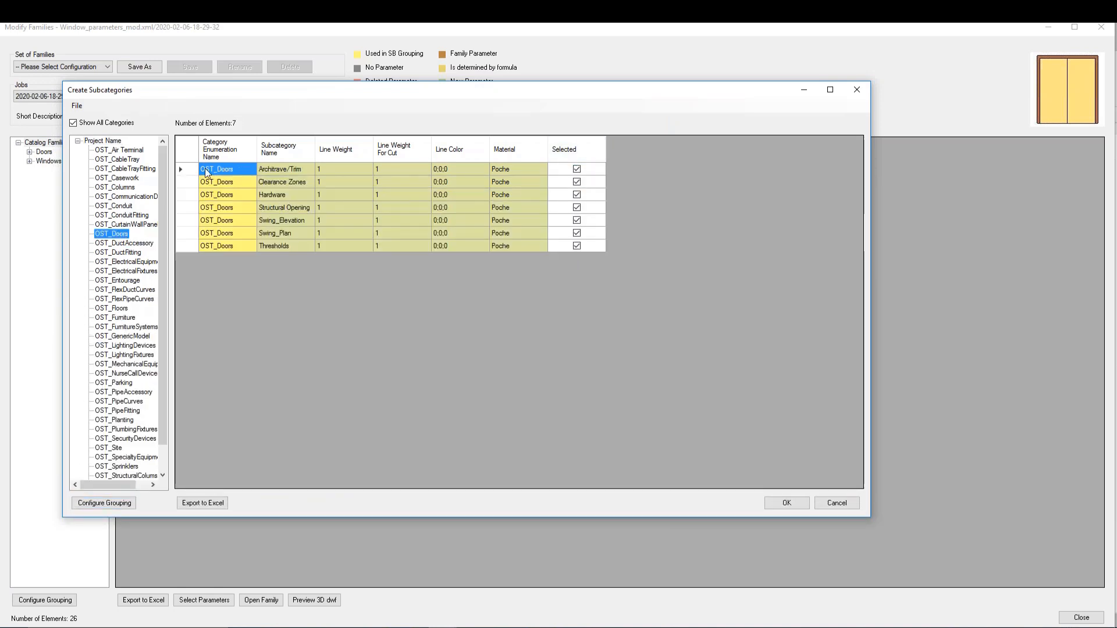
{"action": "left_click", "coordinate": [187, 147]}
{"action": "left_click", "coordinate": [344, 209]}
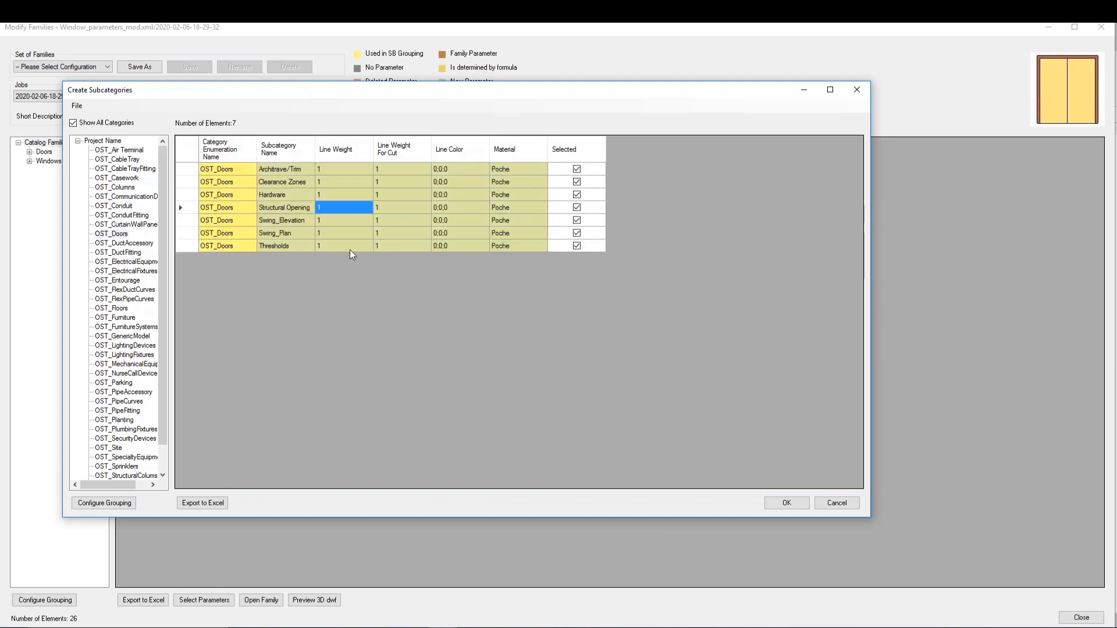
{"action": "left_click", "coordinate": [792, 503]}
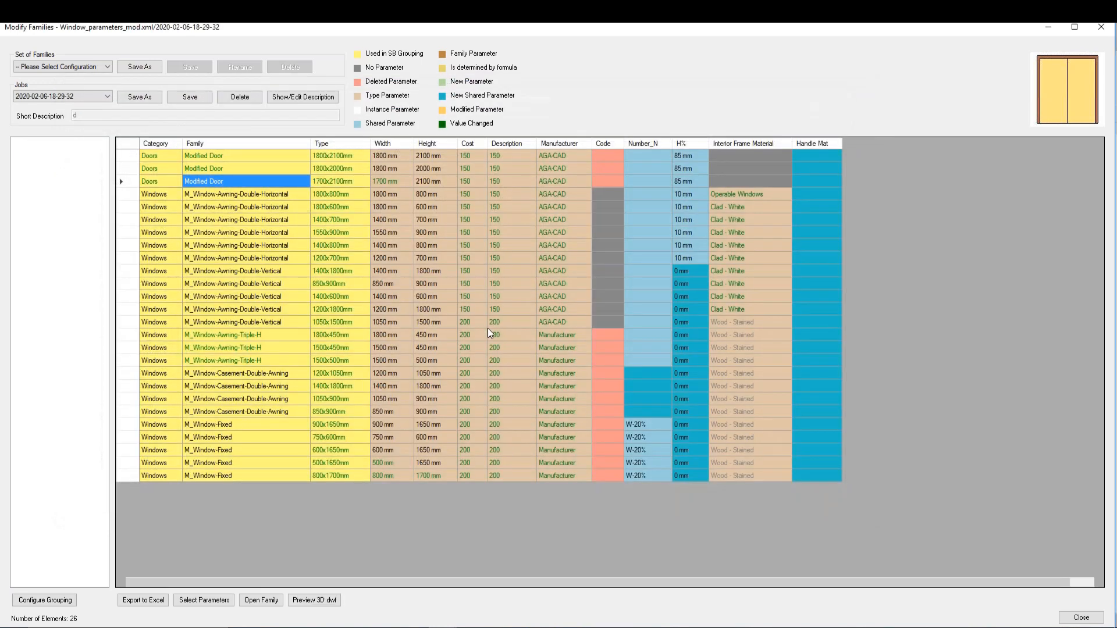
Step: Save the modification job with the added door subcategories and close the window
{"action": "left_click", "coordinate": [235, 260]}
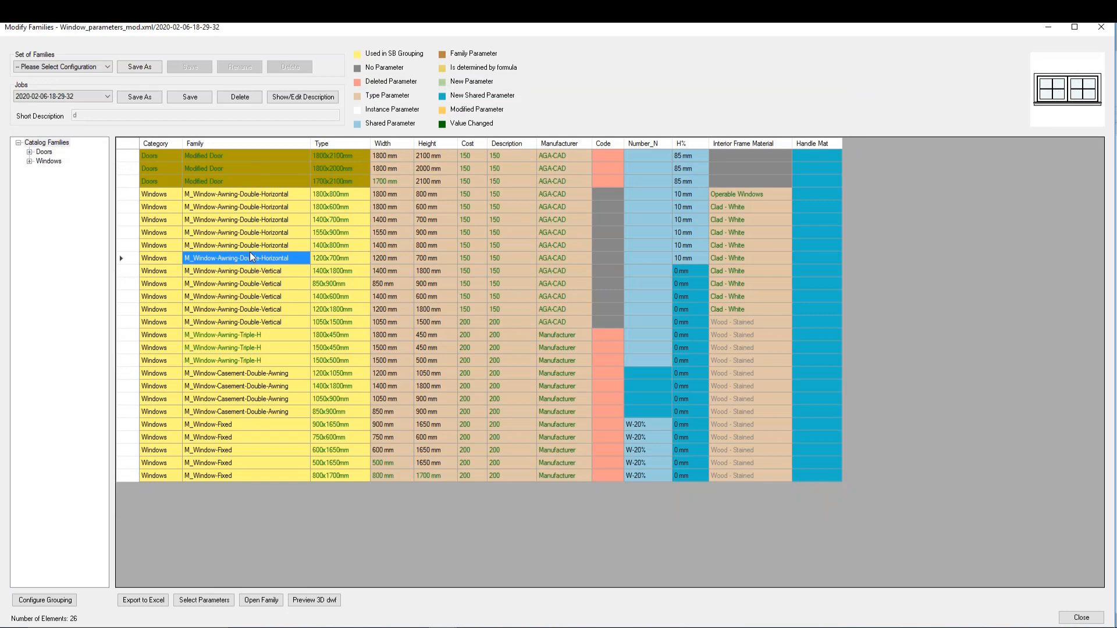
{"action": "left_click", "coordinate": [190, 96]}
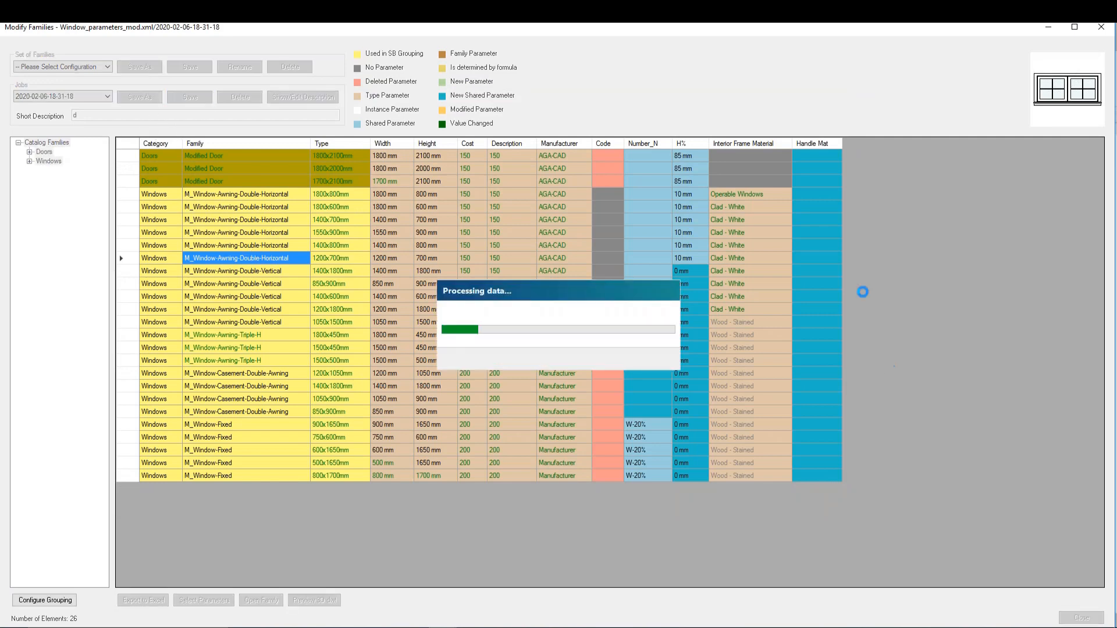
{"action": "left_click", "coordinate": [1101, 32]}
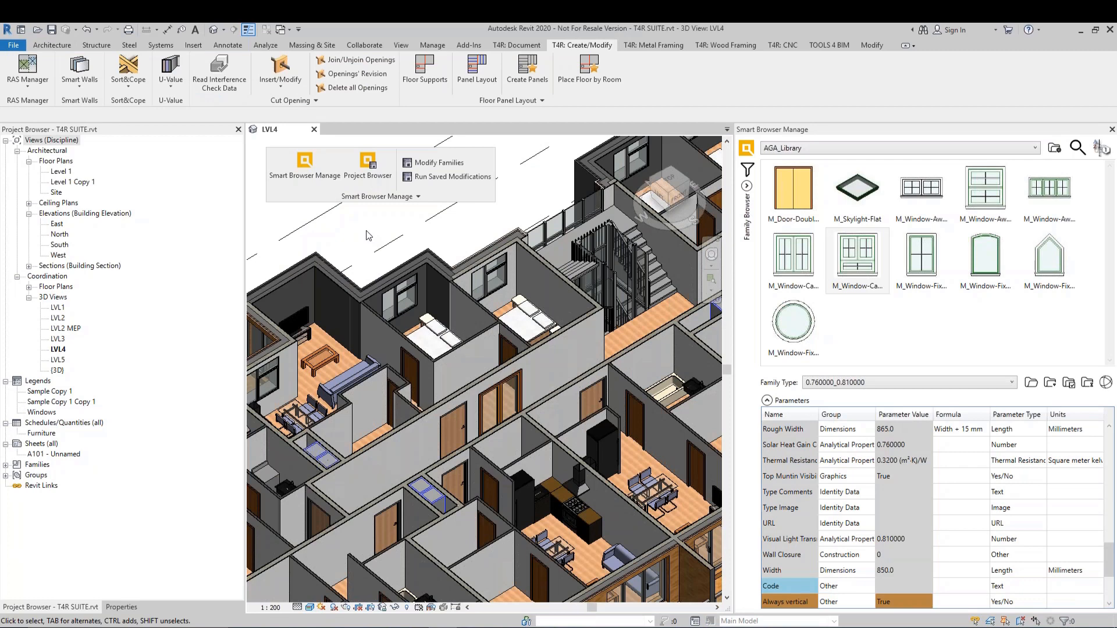
{"action": "left_click", "coordinate": [436, 176]}
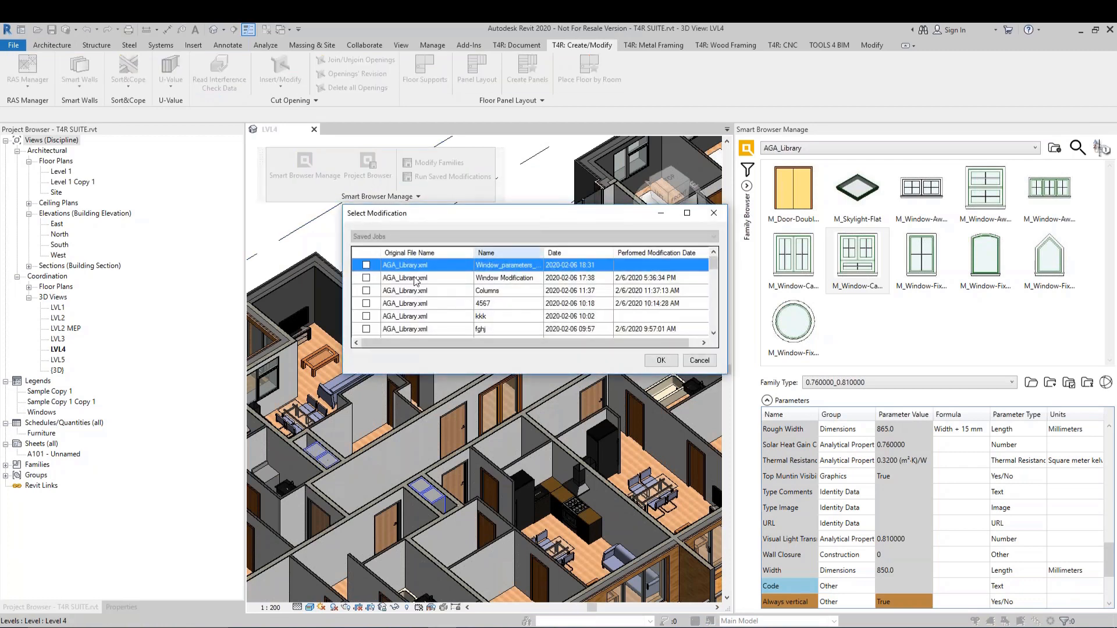
{"action": "left_click", "coordinate": [365, 265]}
{"action": "left_click", "coordinate": [661, 360]}
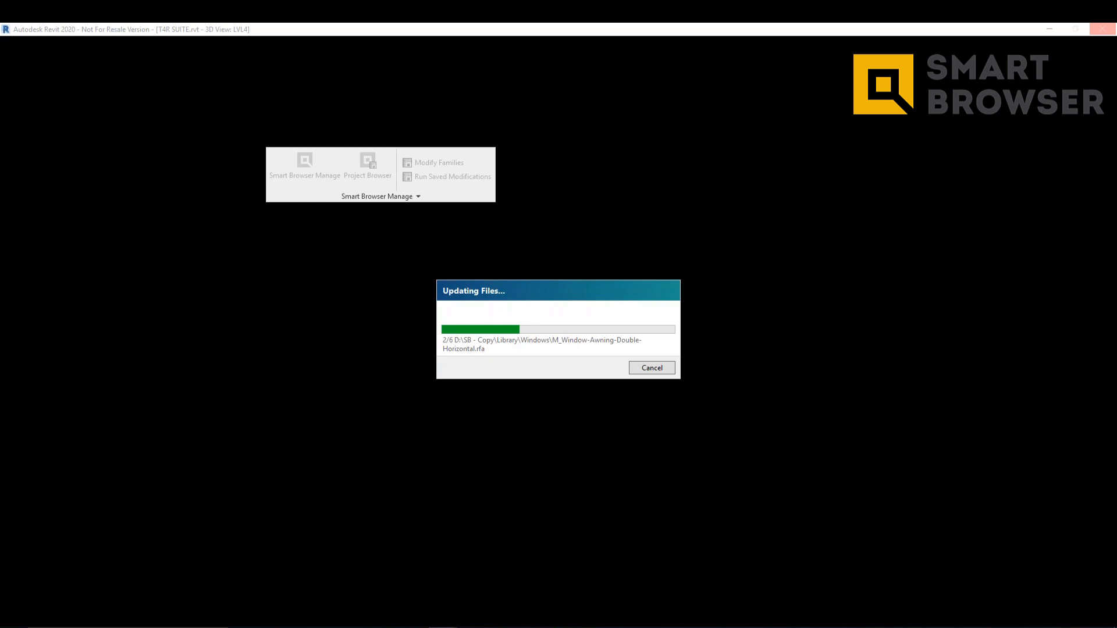
Step: Switch to File Explorer, go to the library's Windows folder, and open M_Window-Casement-Double.txt to view its type catalog
{"action": "left_click", "coordinate": [527, 627]}
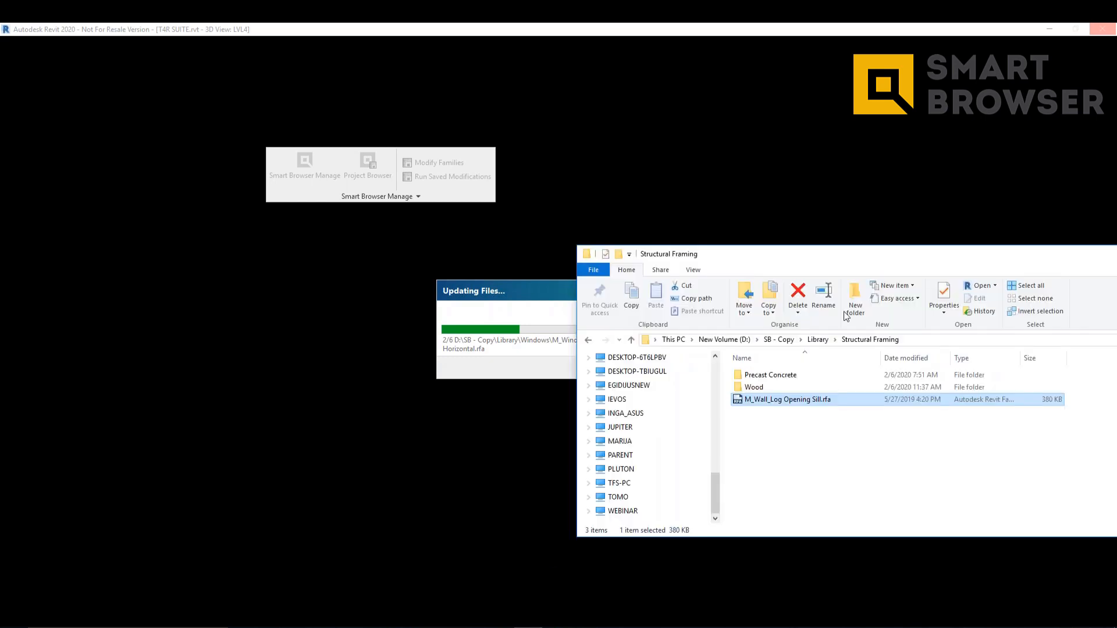
{"action": "left_click", "coordinate": [818, 339]}
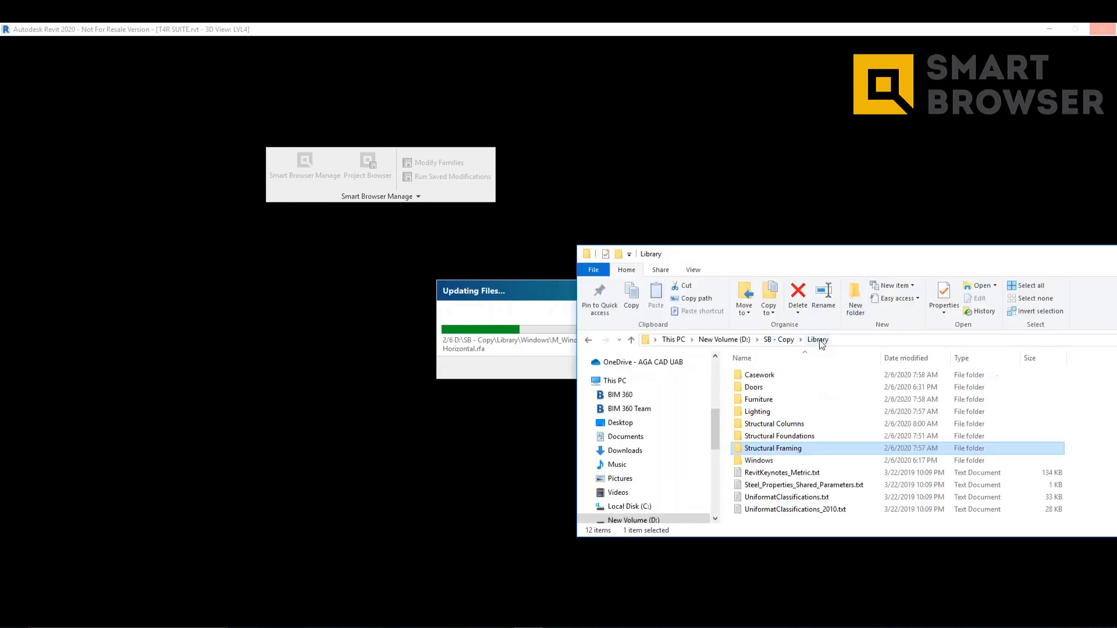
{"action": "double_click", "coordinate": [760, 460]}
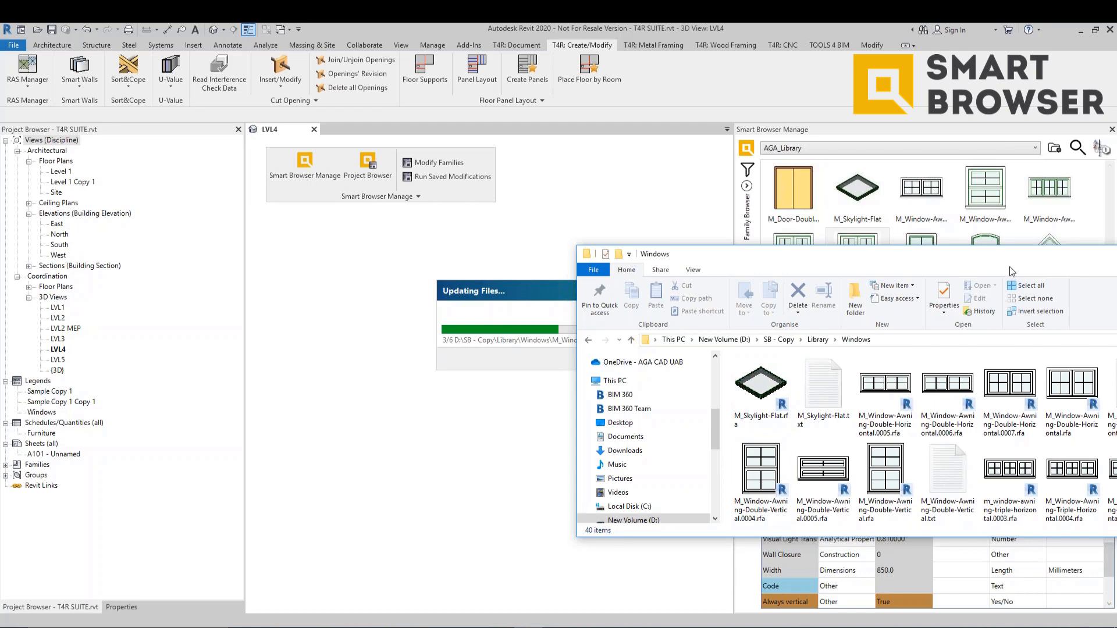
{"action": "left_click_drag", "start_coordinate": [1010, 269], "coordinate": [767, 260]}
{"action": "scroll", "coordinate": [702, 448], "scroll_direction": "down", "scroll_amount": 2}
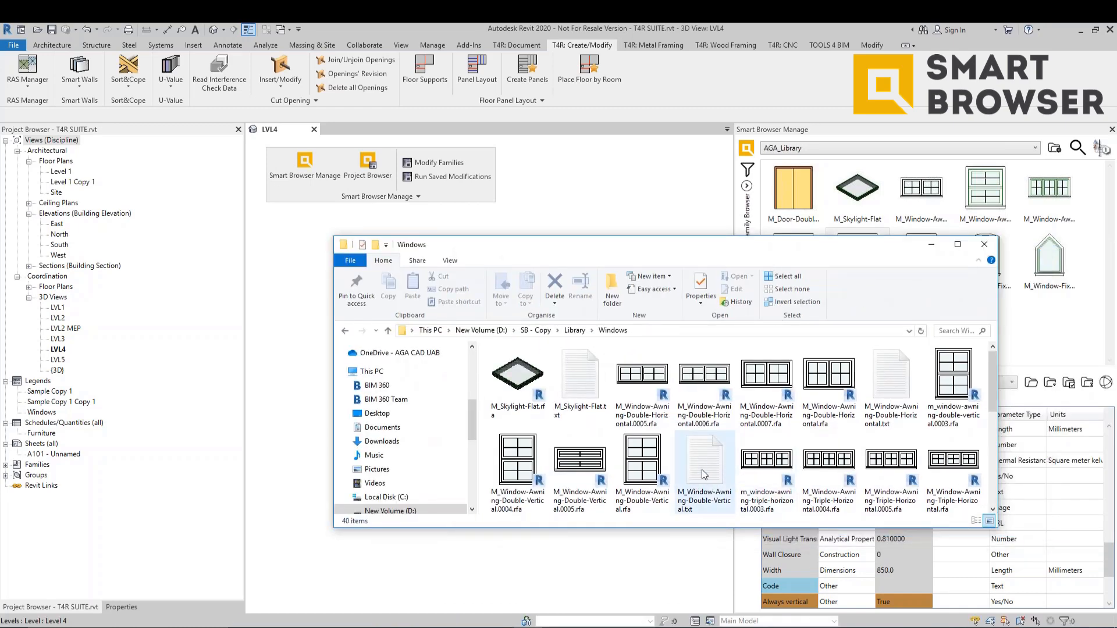
{"action": "double_click", "coordinate": [832, 449]}
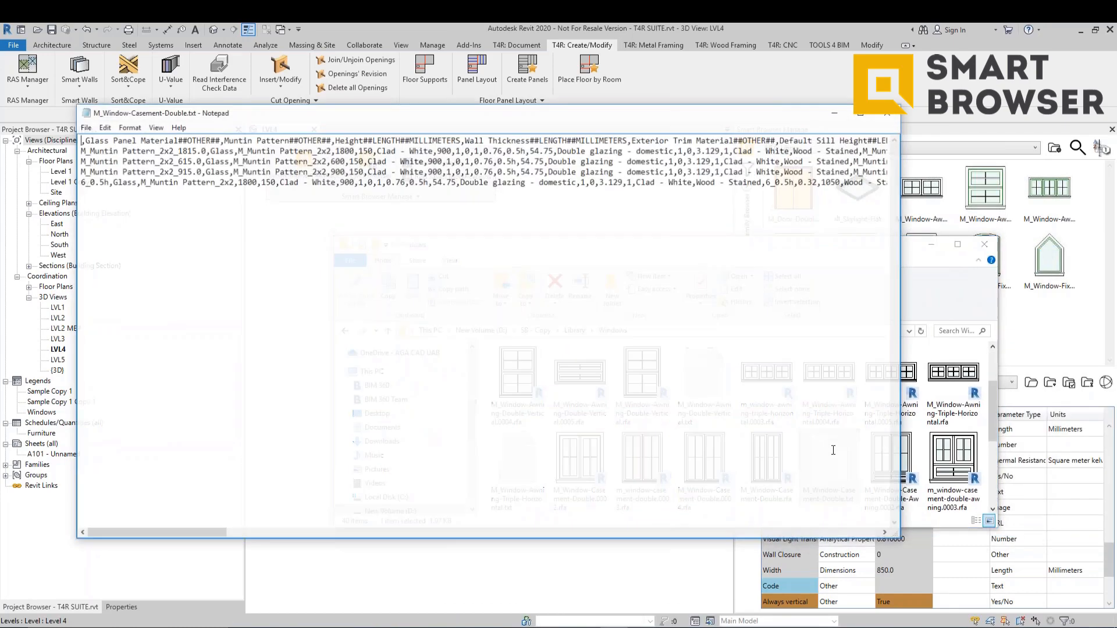
Step: Examine the type name M_Muntin Pattern_2x2_1815.0 in the casement window's type catalog and close the file
{"action": "left_click_drag", "start_coordinate": [80, 150], "coordinate": [207, 196]}
{"action": "left_click_drag", "start_coordinate": [79, 150], "coordinate": [205, 150]}
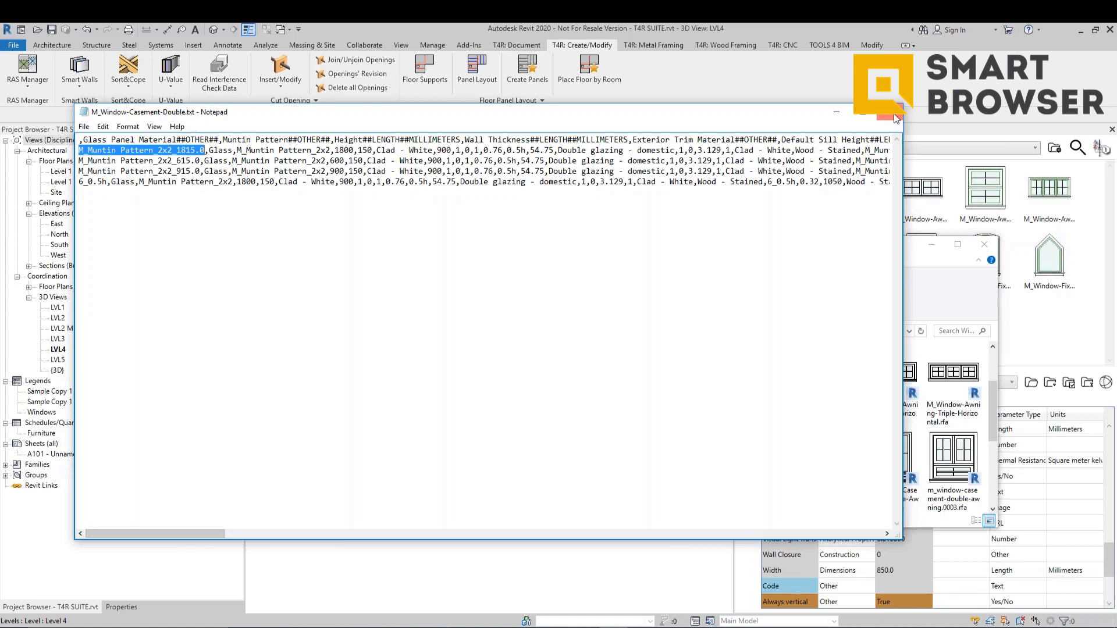
{"action": "left_click", "coordinate": [893, 113]}
Step: Locate M_Window-Casement-Double-Awning.txt in the library's Windows folder, view it, and close the folder window
{"action": "scroll", "coordinate": [763, 442], "scroll_direction": "down", "scroll_amount": 3}
{"action": "double_click", "coordinate": [643, 384]}
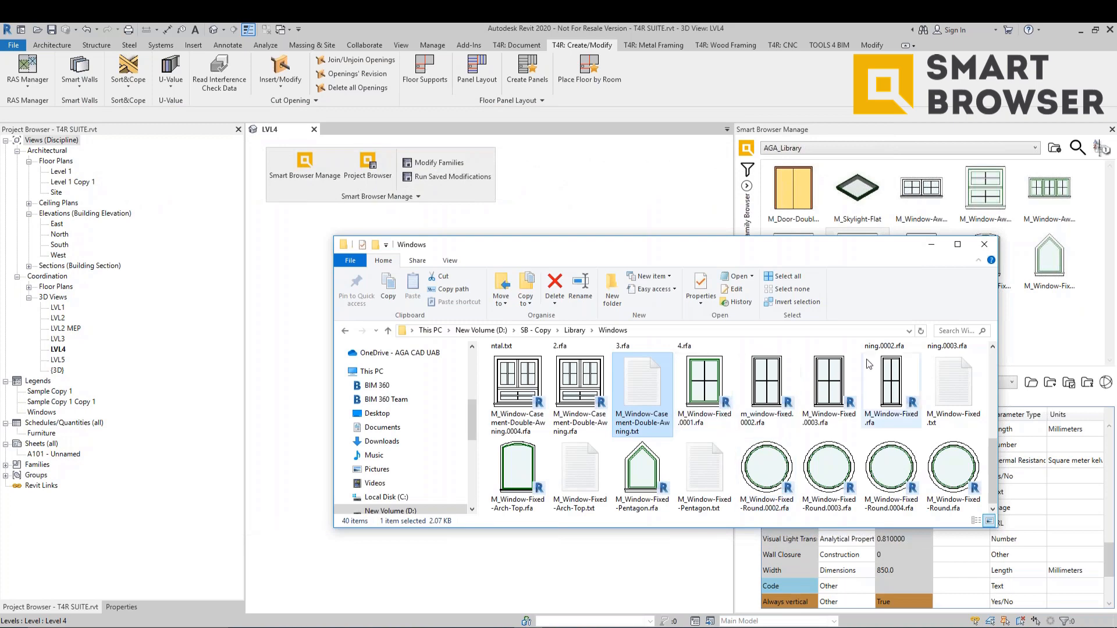
{"action": "left_click", "coordinate": [983, 250]}
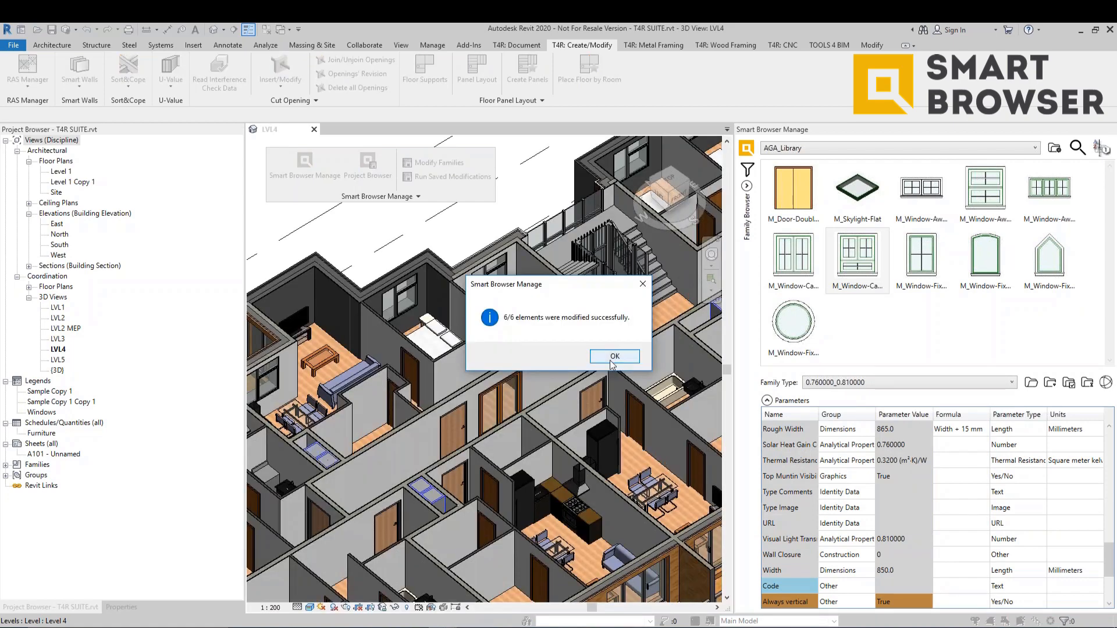
Step: Return to Revit, dismiss the modification report, and filter the AGA_Library families to the Windows category
{"action": "key", "text": "alt+Tab"}
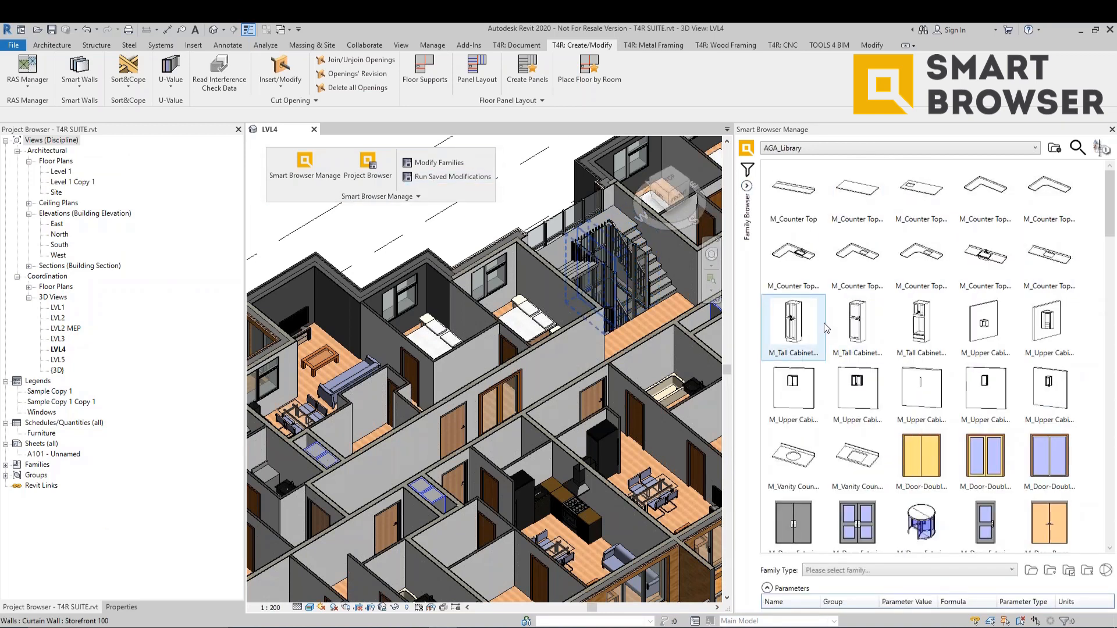
{"action": "left_click", "coordinate": [764, 203]}
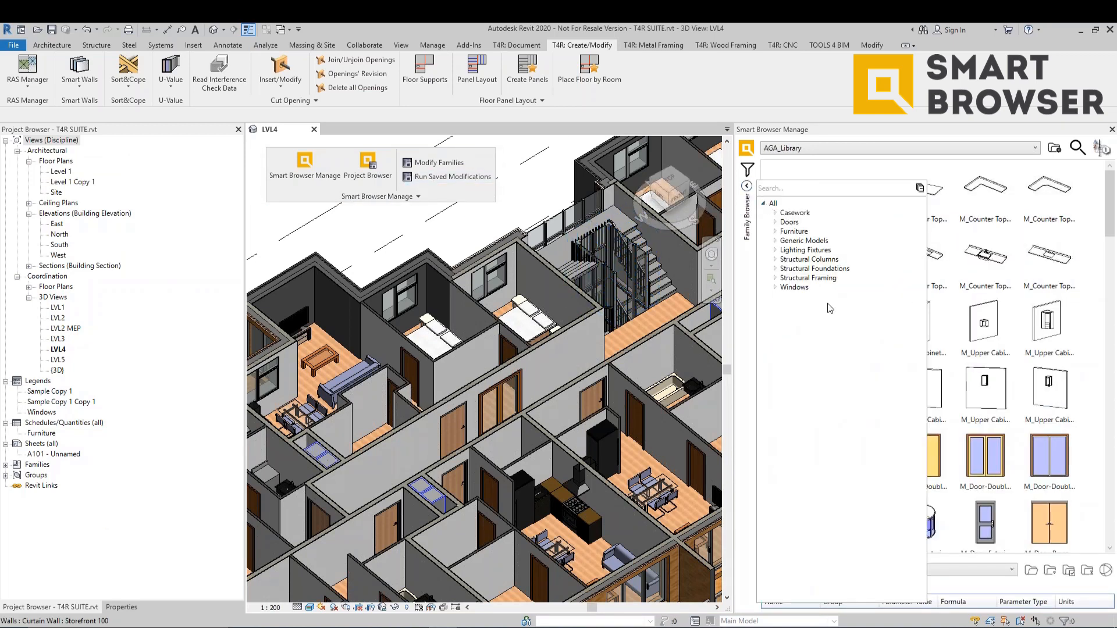
{"action": "left_click", "coordinate": [795, 287]}
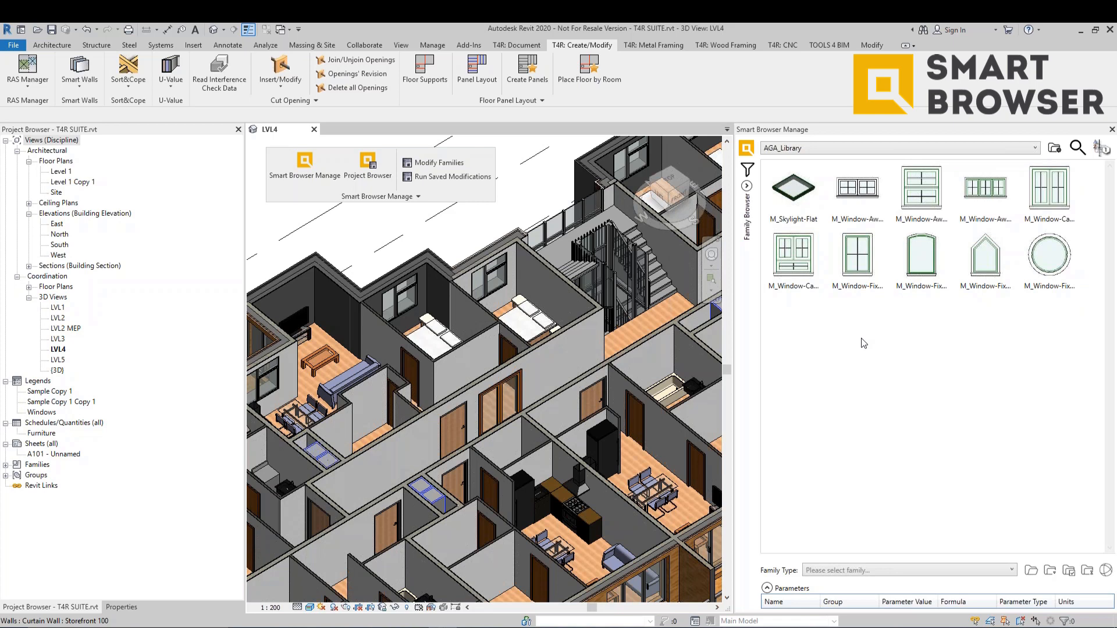
Step: Filter the library to the Modified Door family in the Doors category and select it to show its parameters
{"action": "left_click", "coordinate": [746, 188]}
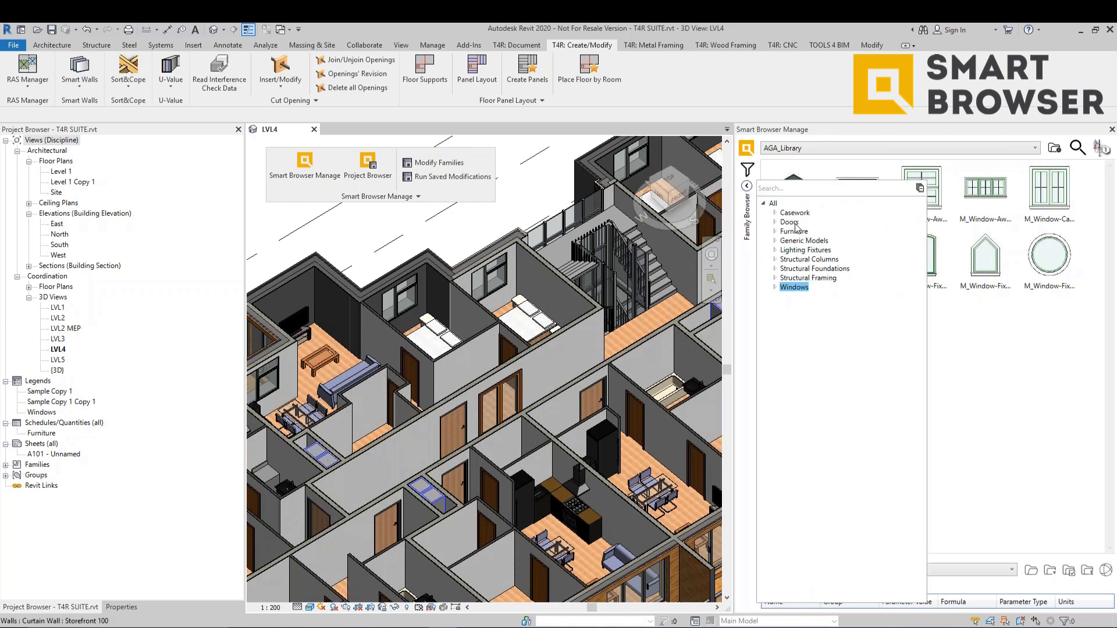
{"action": "left_click", "coordinate": [794, 224]}
{"action": "left_click", "coordinate": [775, 222]}
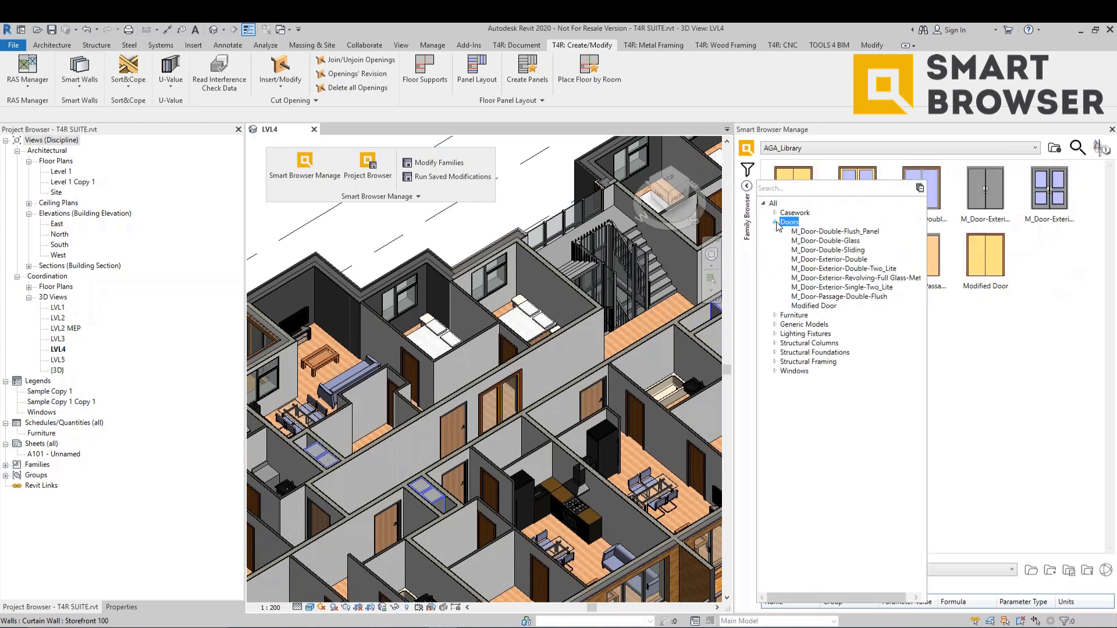
{"action": "left_click", "coordinate": [826, 308]}
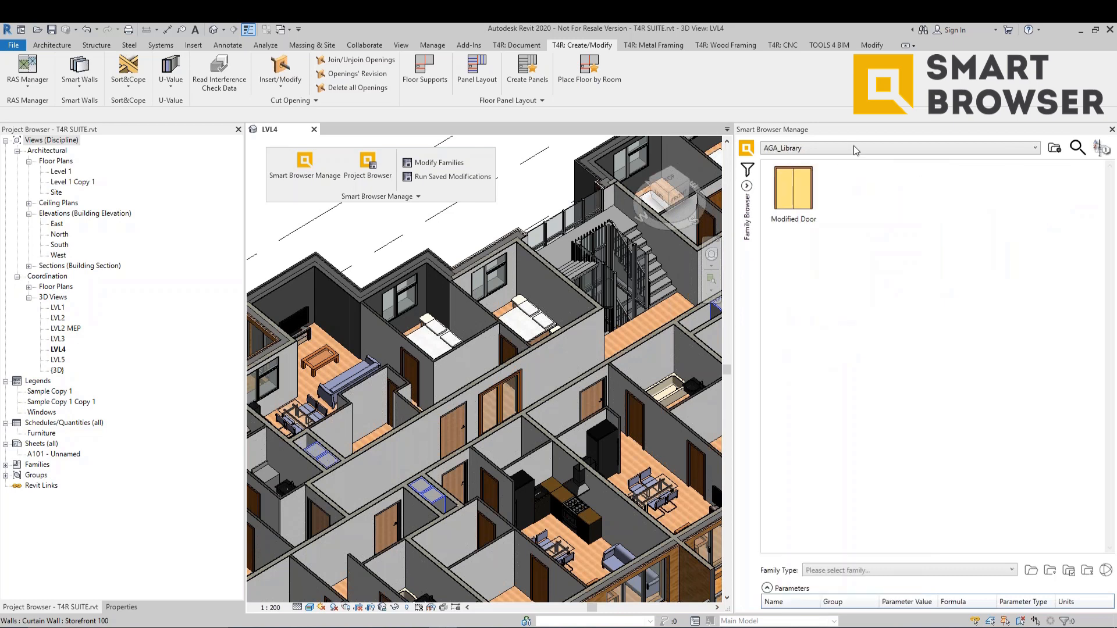
{"action": "left_click", "coordinate": [793, 192]}
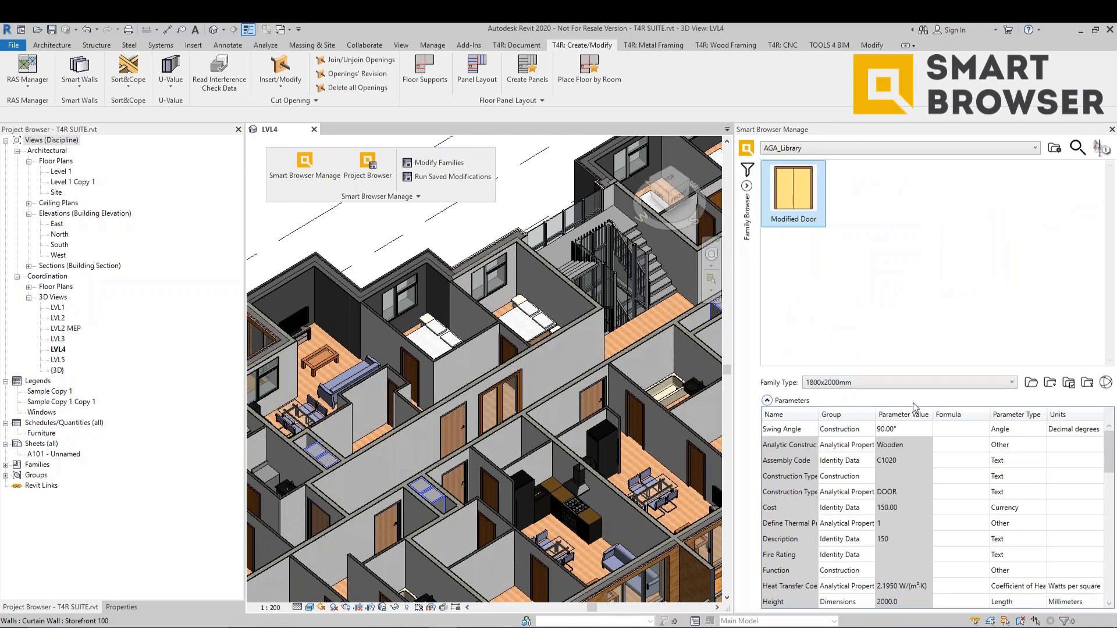
Step: Review the Modified Door's available family types and its Construction Type, Cost and Manufacturer parameter values
{"action": "left_click", "coordinate": [922, 383]}
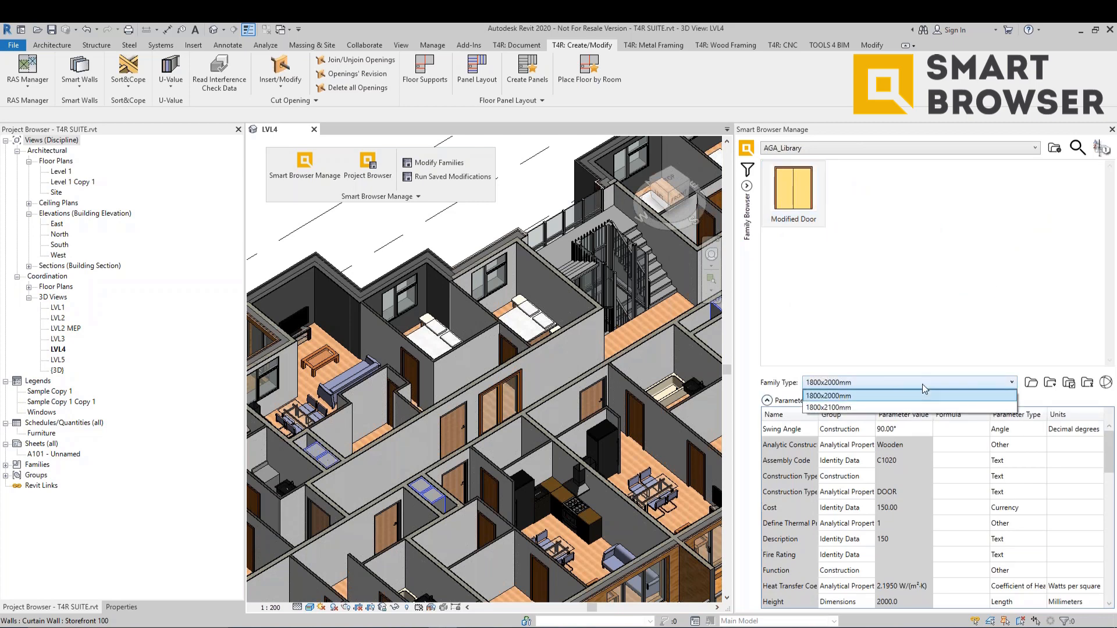
{"action": "left_click", "coordinate": [937, 319]}
{"action": "left_click", "coordinate": [912, 491]}
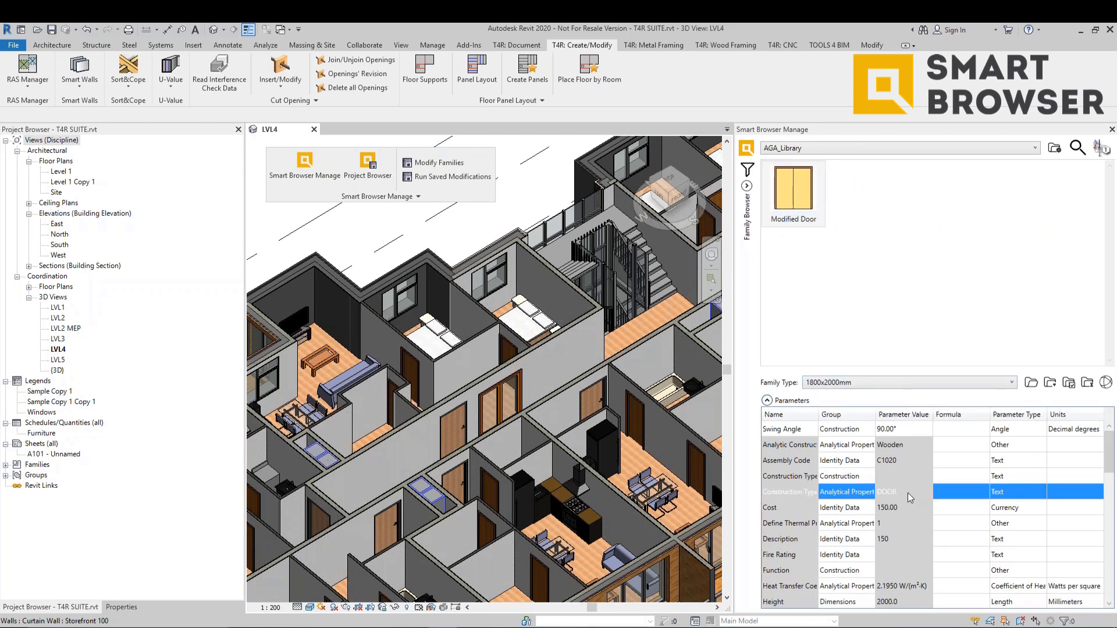
{"action": "left_click", "coordinate": [910, 508]}
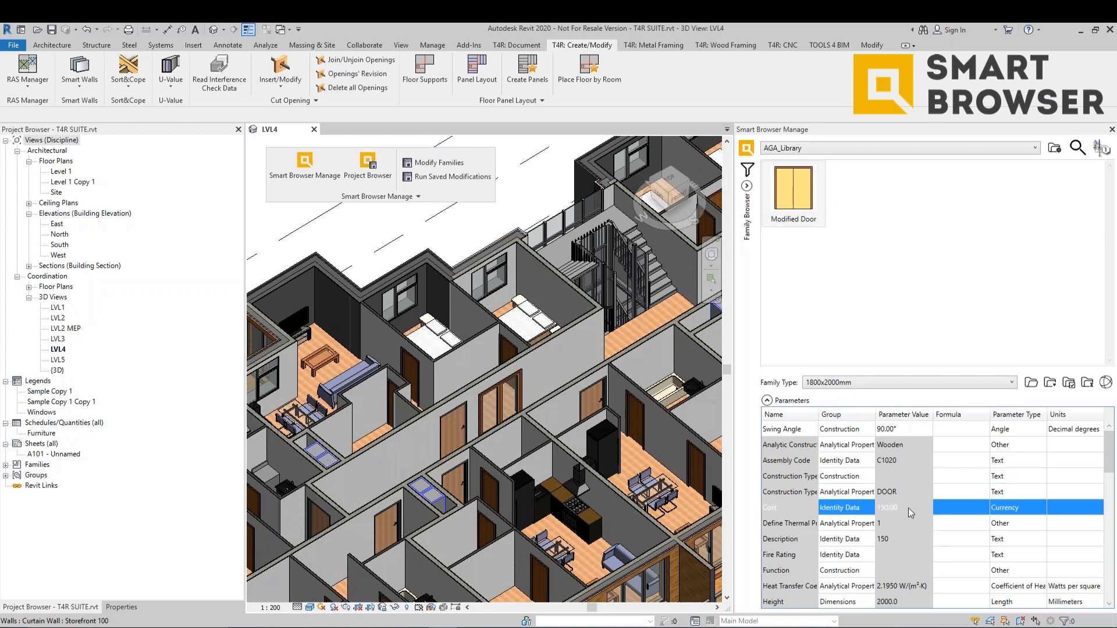
{"action": "scroll", "coordinate": [907, 517], "scroll_direction": "down", "scroll_amount": 2}
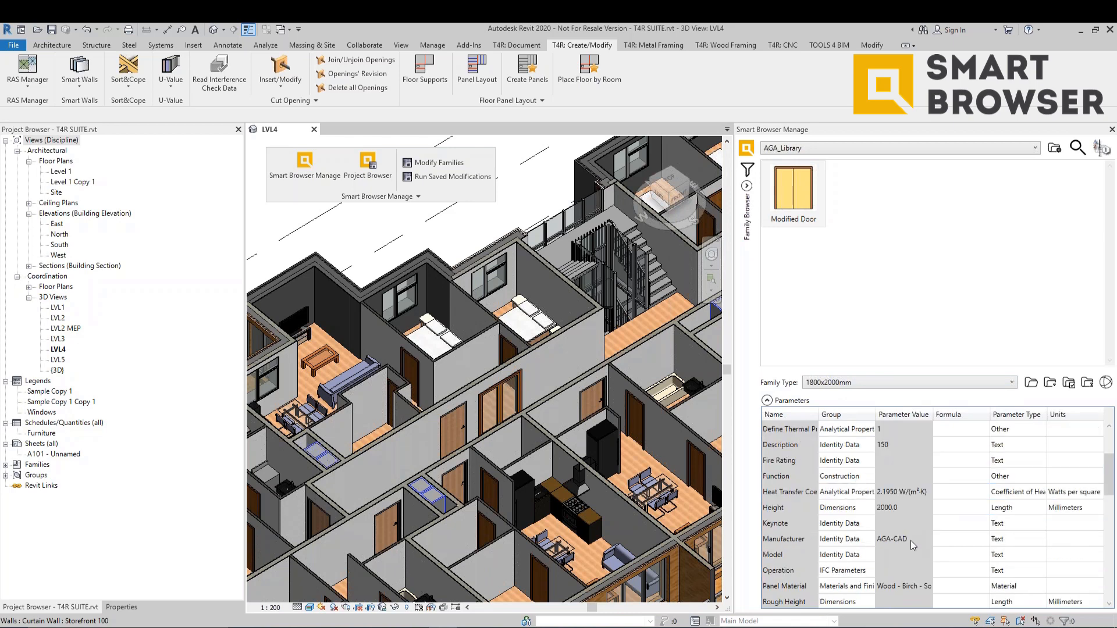
{"action": "left_click", "coordinate": [911, 539]}
Step: Check the added H% and Number_N parameters of the Modified Door in the rest of its parameter list
{"action": "scroll", "coordinate": [926, 541], "scroll_direction": "down", "scroll_amount": 6}
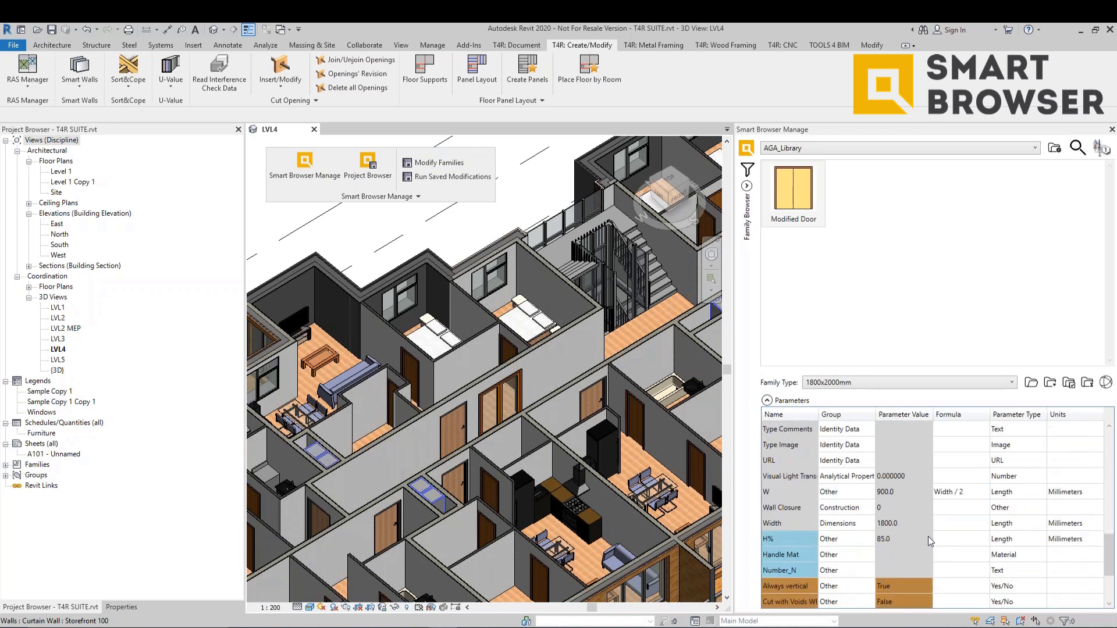
{"action": "left_click", "coordinate": [805, 539]}
{"action": "left_click", "coordinate": [806, 572]}
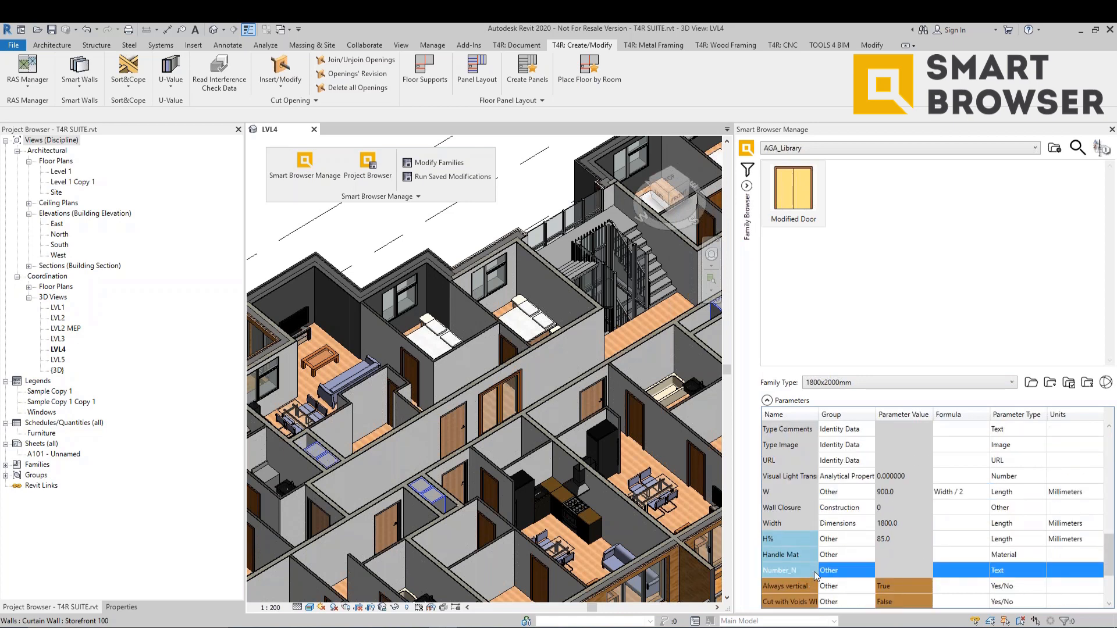
{"action": "scroll", "coordinate": [878, 559], "scroll_direction": "down", "scroll_amount": 1}
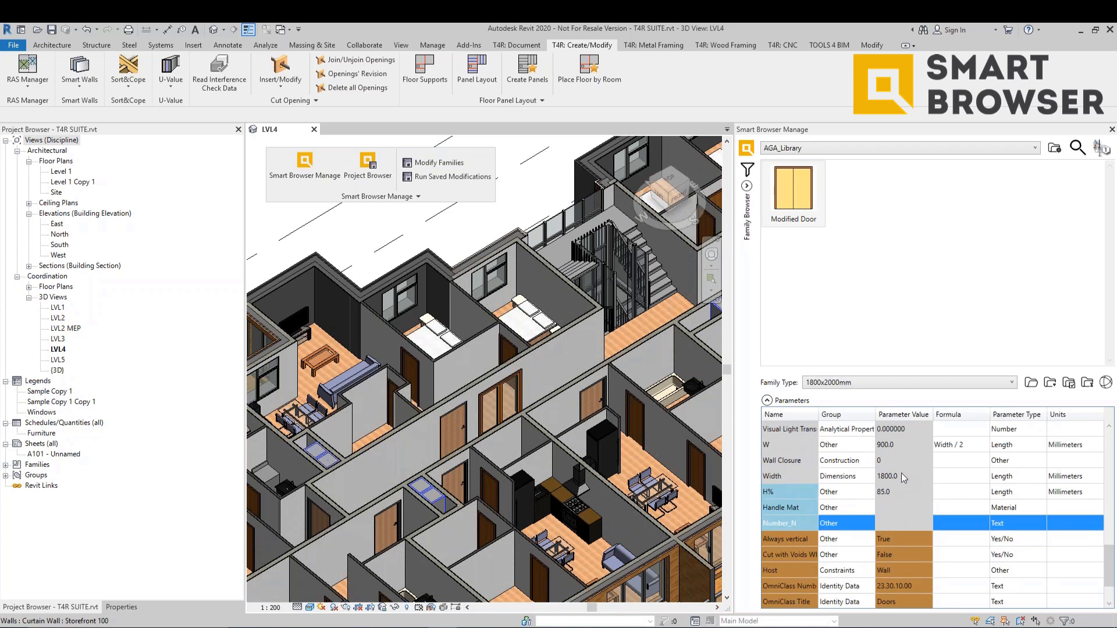
{"action": "scroll", "coordinate": [902, 473], "scroll_direction": "down", "scroll_amount": 1}
{"action": "scroll", "coordinate": [903, 528], "scroll_direction": "up", "scroll_amount": 5}
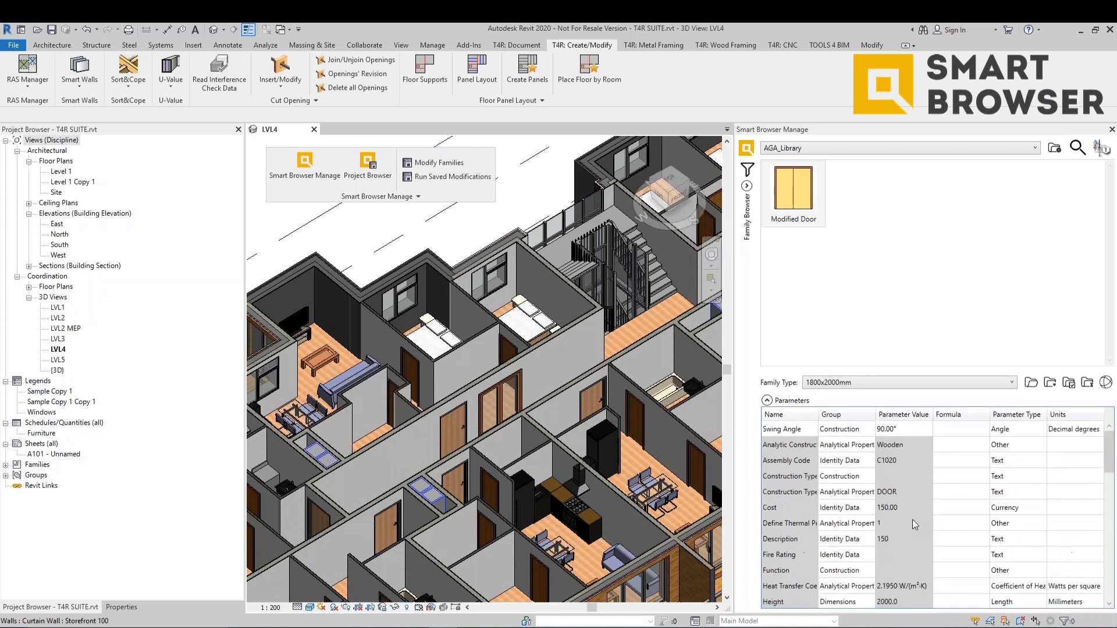
Step: Filter the library to the Windows category and review the family types of the three awning window families
{"action": "left_click", "coordinate": [747, 186]}
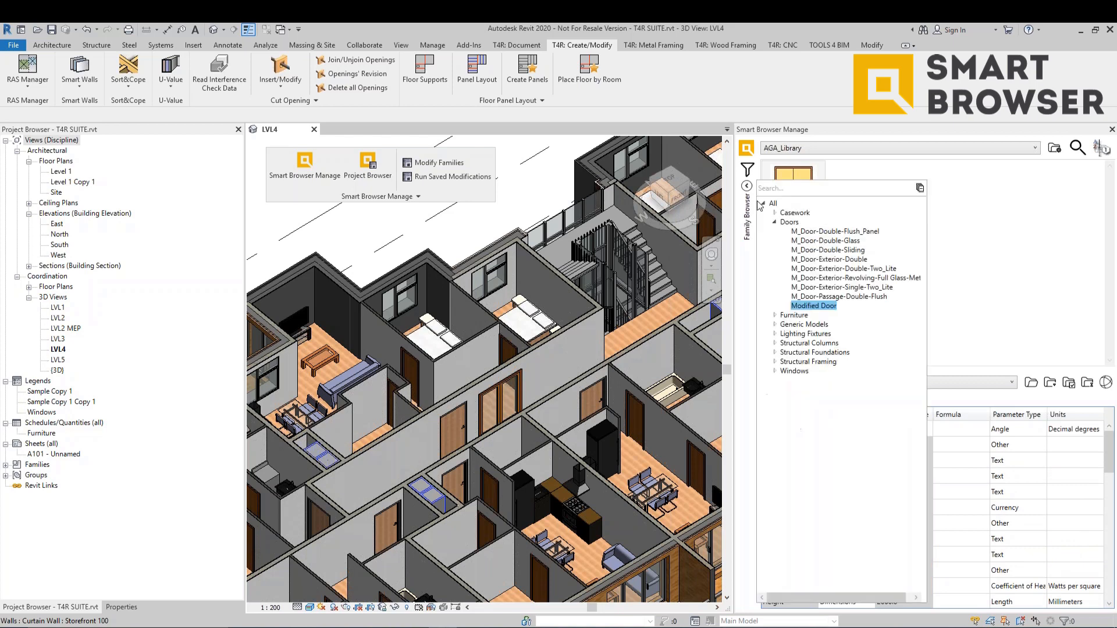
{"action": "left_click", "coordinate": [794, 371]}
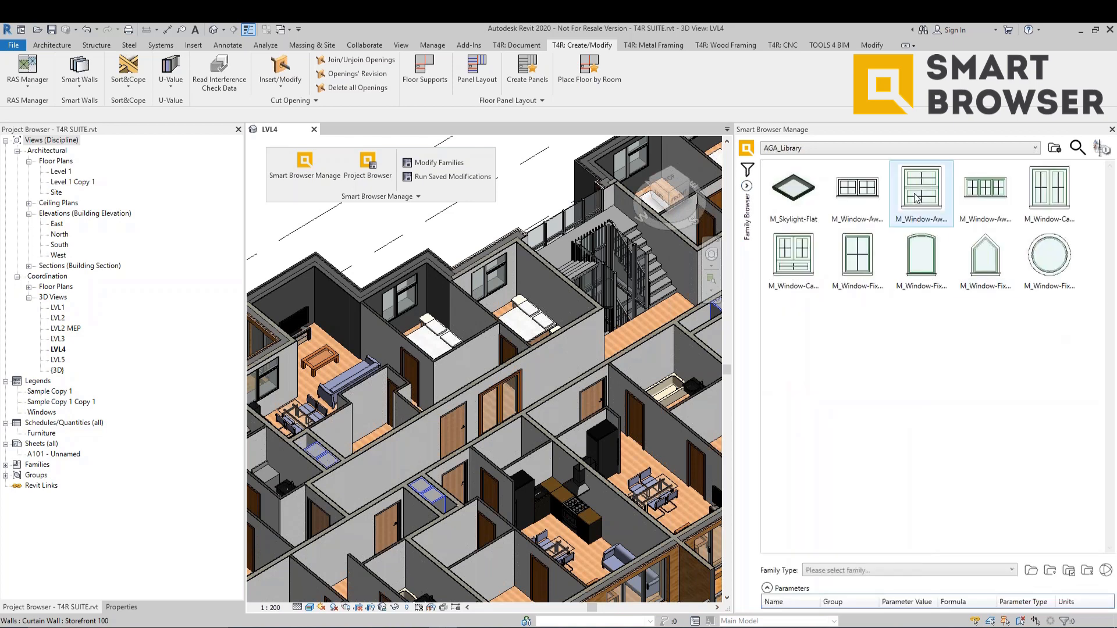
{"action": "left_click", "coordinate": [882, 201]}
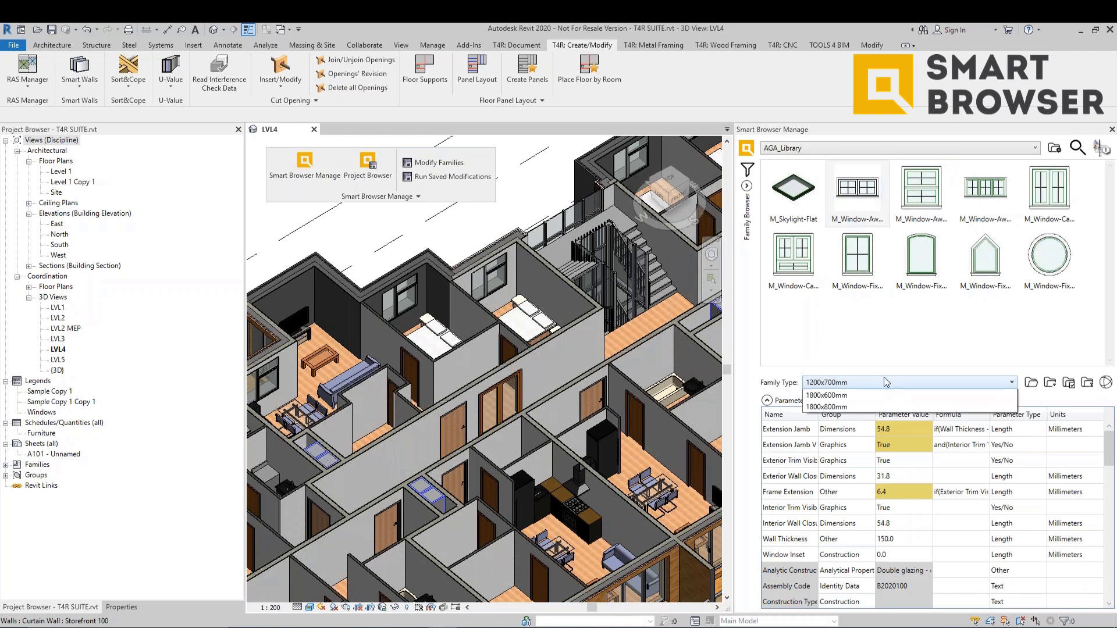
{"action": "left_click", "coordinate": [884, 378]}
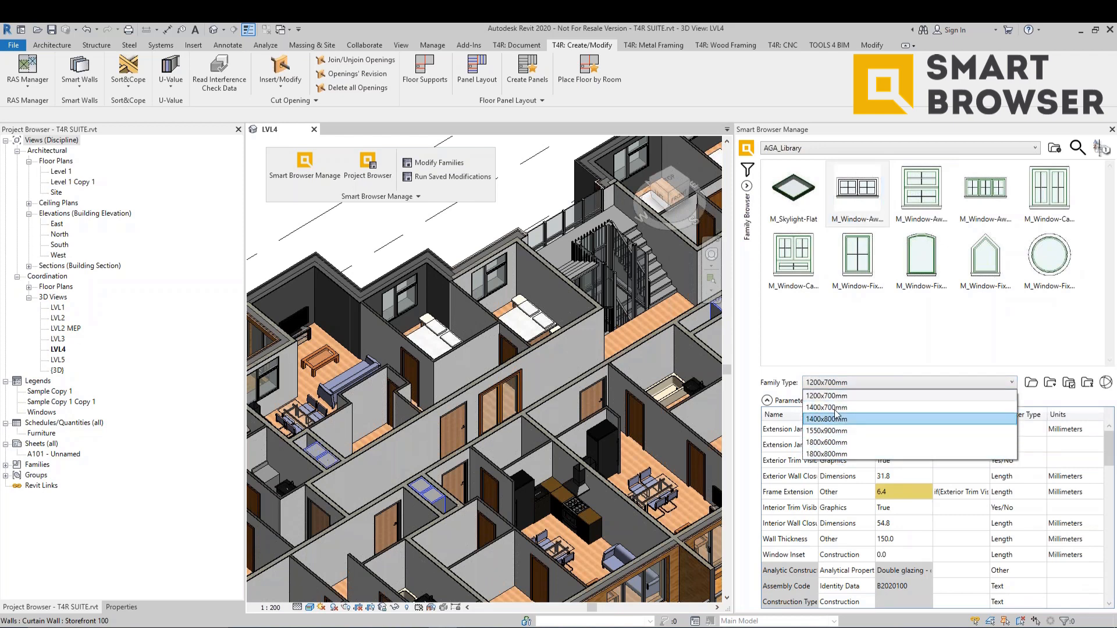
{"action": "left_click", "coordinate": [924, 197]}
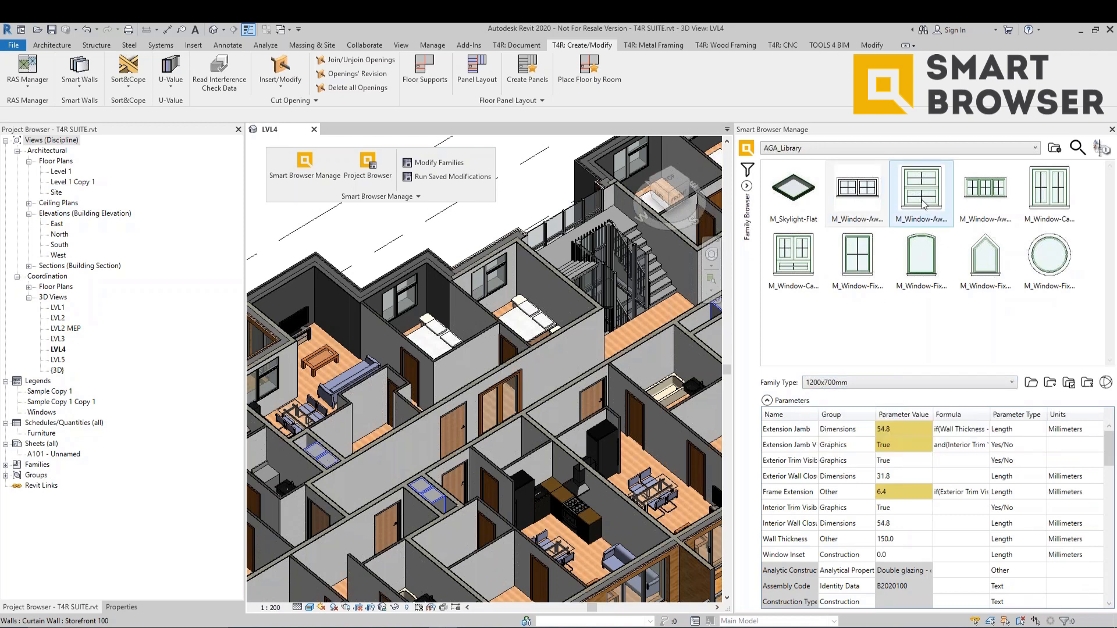
{"action": "left_click", "coordinate": [846, 384]}
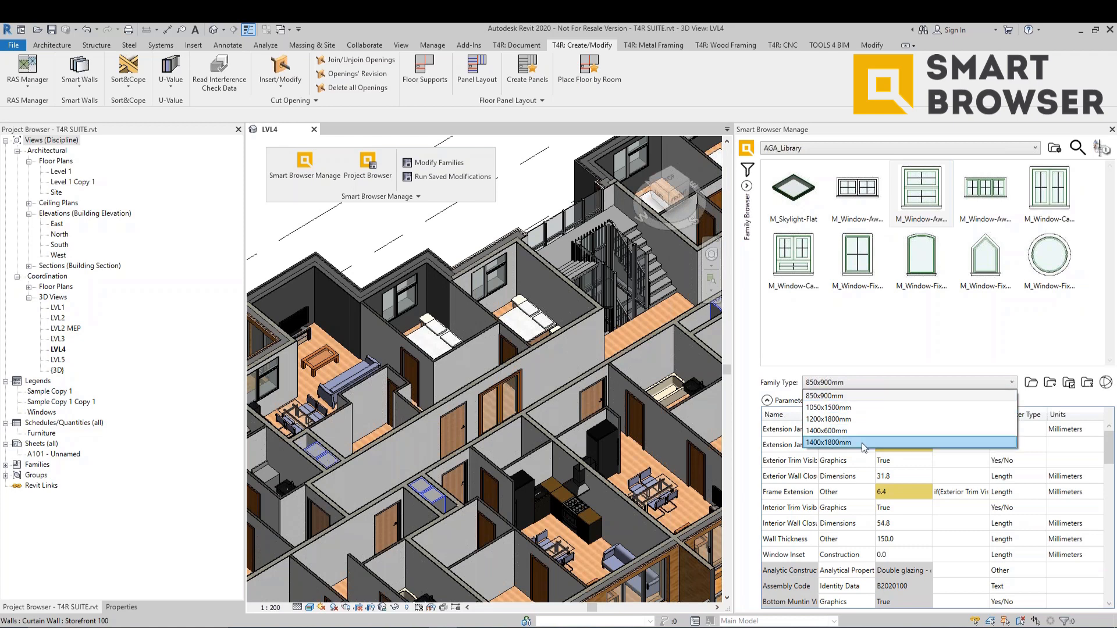
{"action": "left_click", "coordinate": [977, 197]}
{"action": "left_click", "coordinate": [861, 382]}
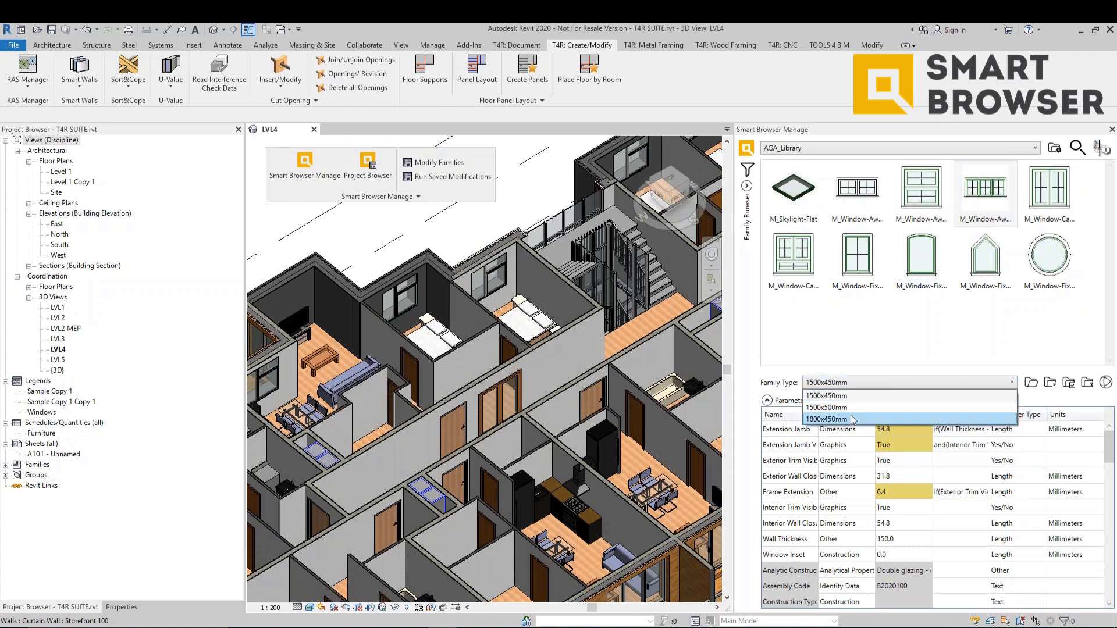
Step: Select the casement double-awning window family, review its family types, and choose the 850x900mm type
{"action": "left_click", "coordinate": [985, 256]}
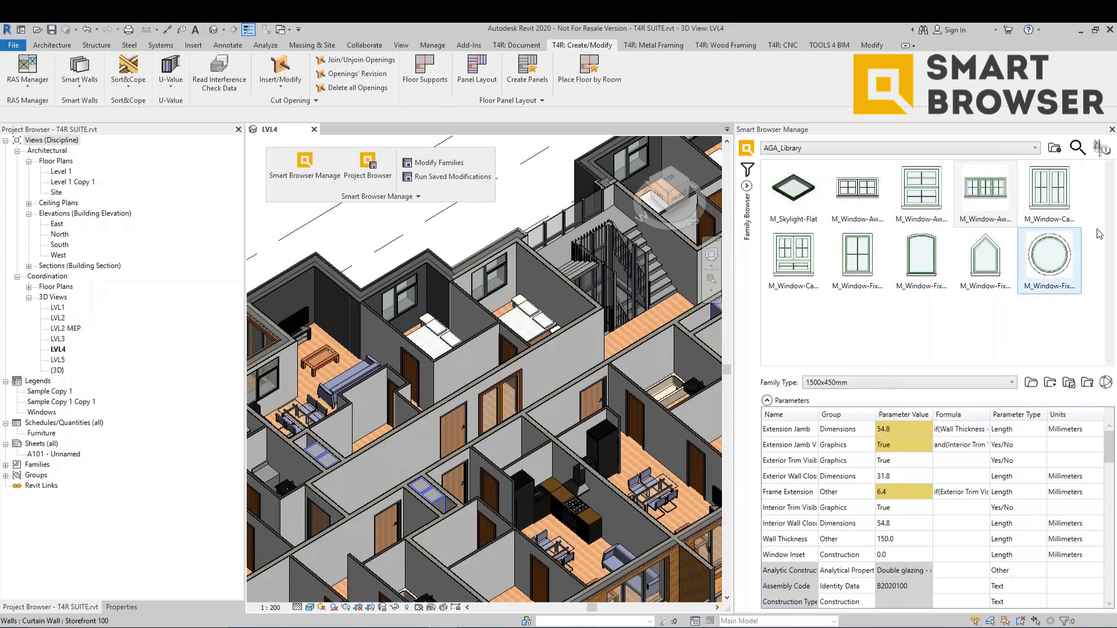
{"action": "left_click", "coordinate": [1057, 212]}
{"action": "left_click", "coordinate": [789, 259]}
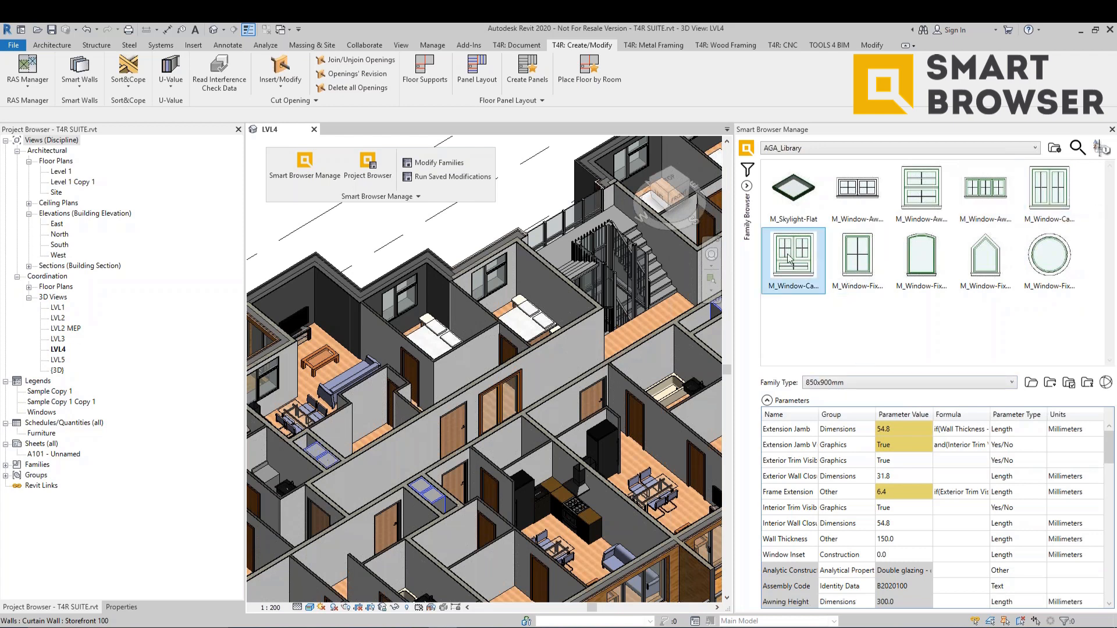
{"action": "left_click", "coordinate": [857, 382]}
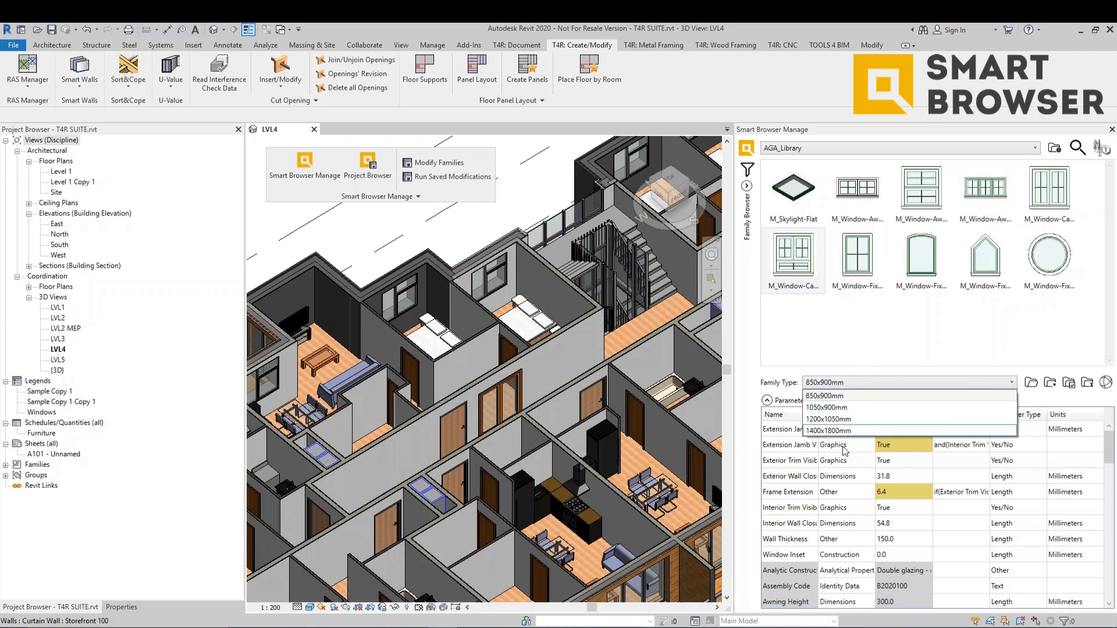
{"action": "left_click", "coordinate": [840, 395]}
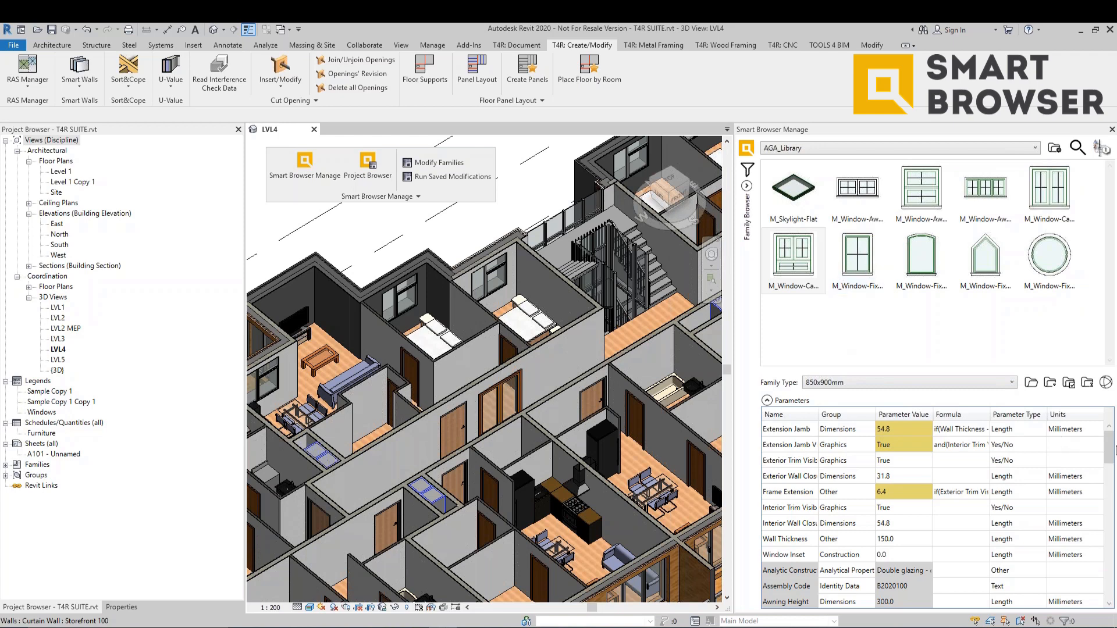
Step: Examine the 850x900mm window type's parameter values, including Manufacturer and Cost
{"action": "left_click_drag", "start_coordinate": [1112, 451], "coordinate": [1109, 530]}
{"action": "left_click", "coordinate": [920, 482]}
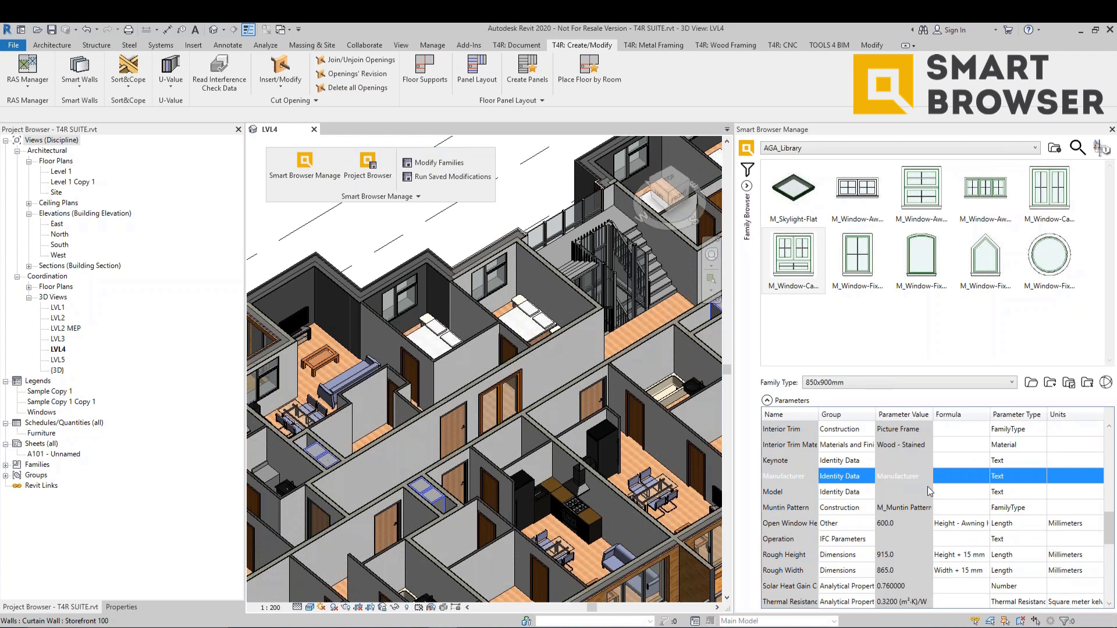
{"action": "scroll", "coordinate": [927, 488], "scroll_direction": "up", "scroll_amount": 2}
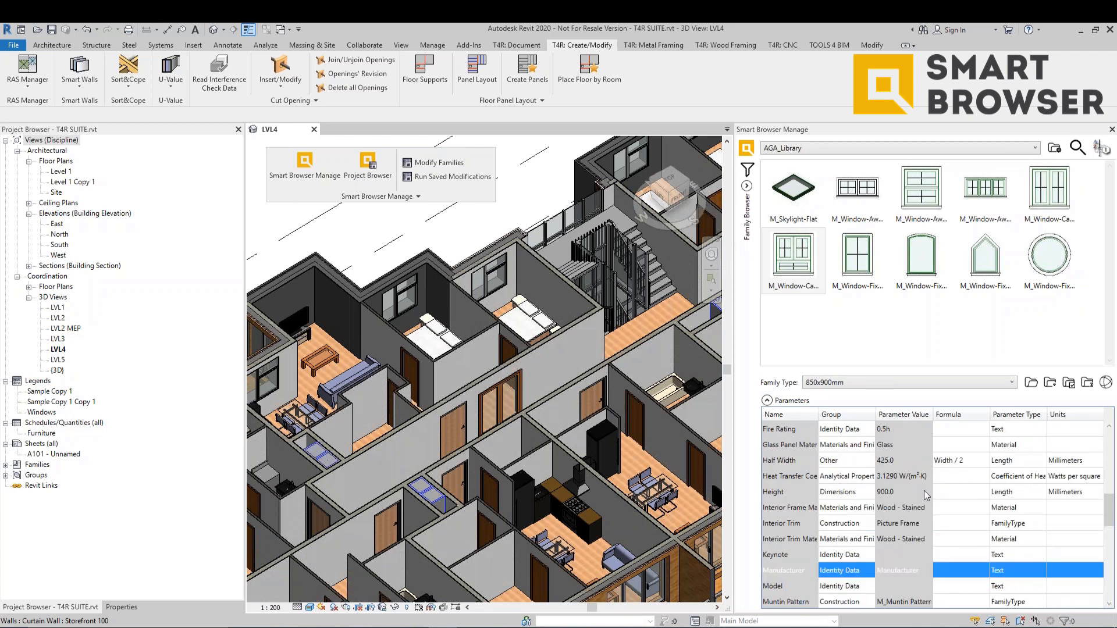
{"action": "scroll", "coordinate": [908, 474], "scroll_direction": "up", "scroll_amount": 1}
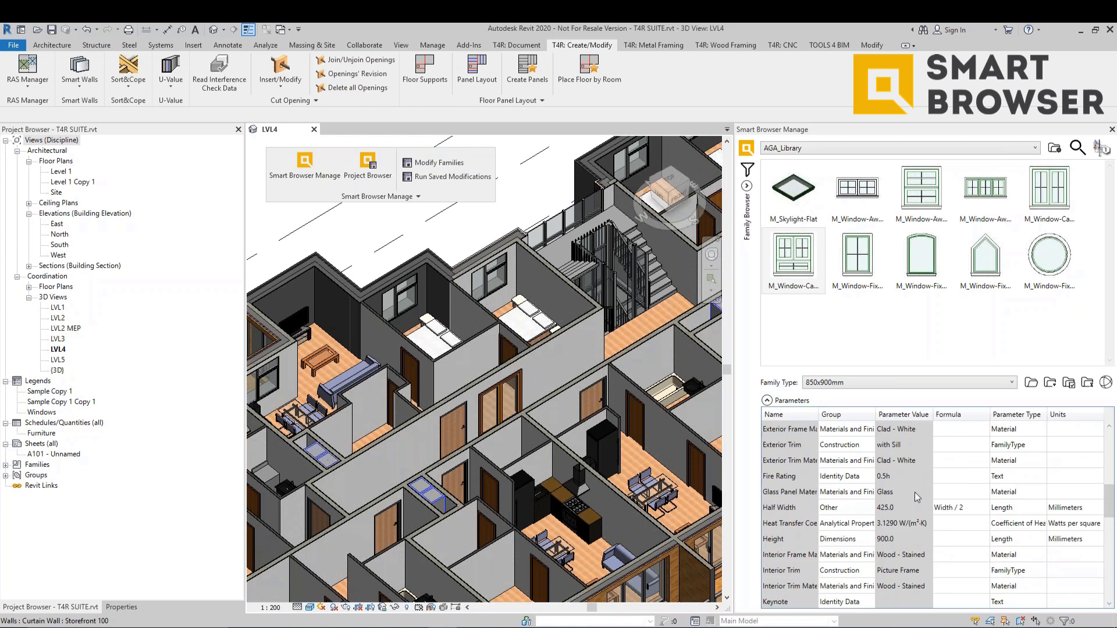
{"action": "scroll", "coordinate": [913, 470], "scroll_direction": "up", "scroll_amount": 2}
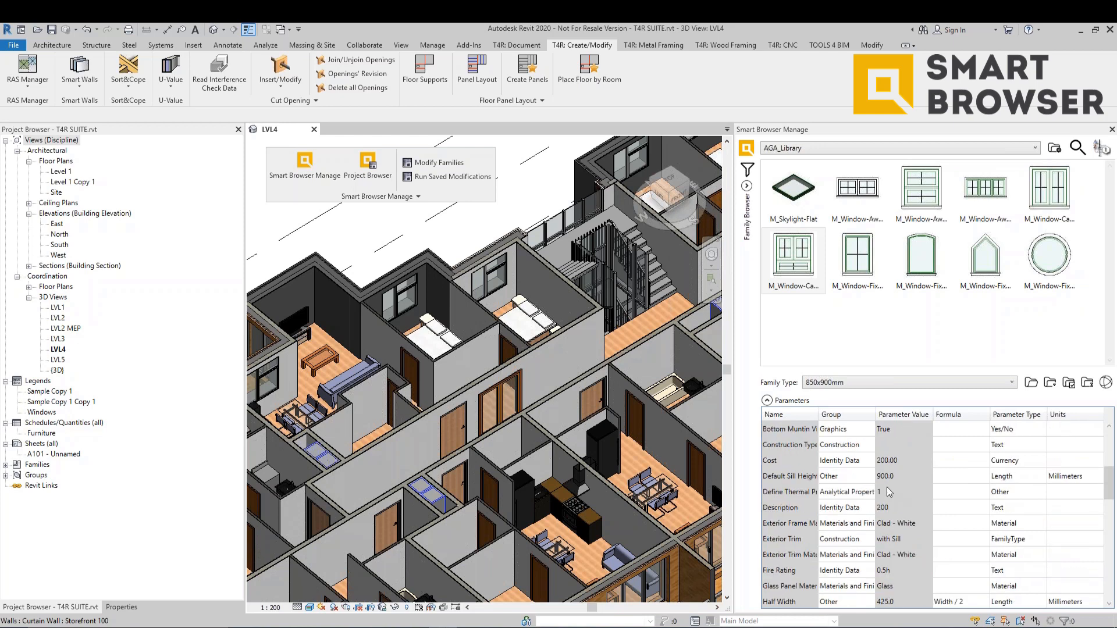
{"action": "left_click", "coordinate": [958, 464]}
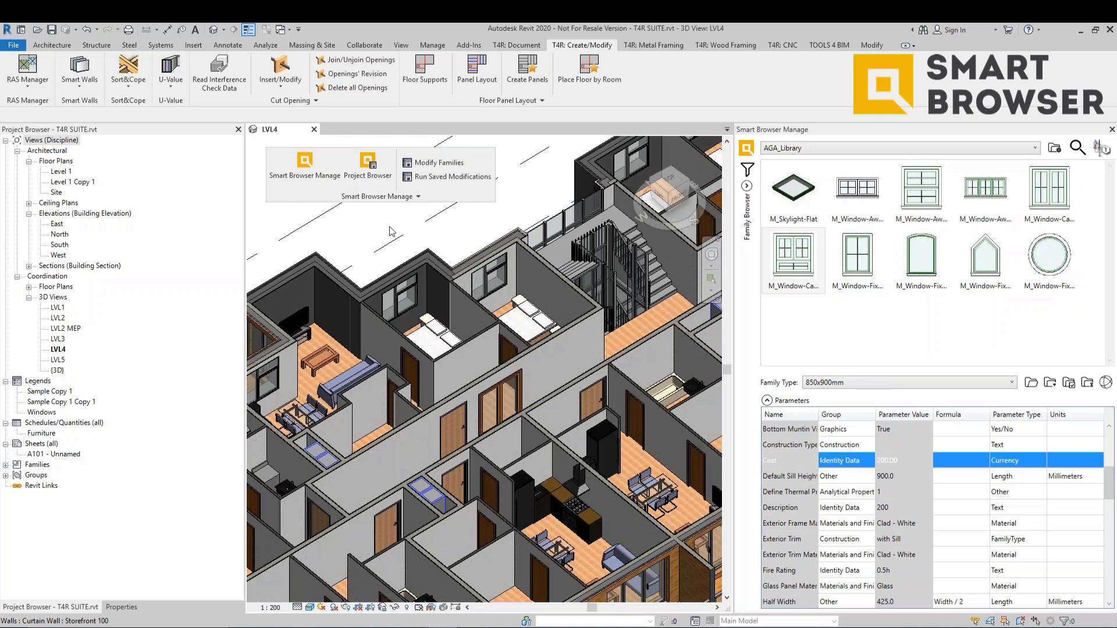
Step: Set the project's length units to feet and fractional inches
{"action": "left_click", "coordinate": [426, 47]}
{"action": "left_click", "coordinate": [362, 80]}
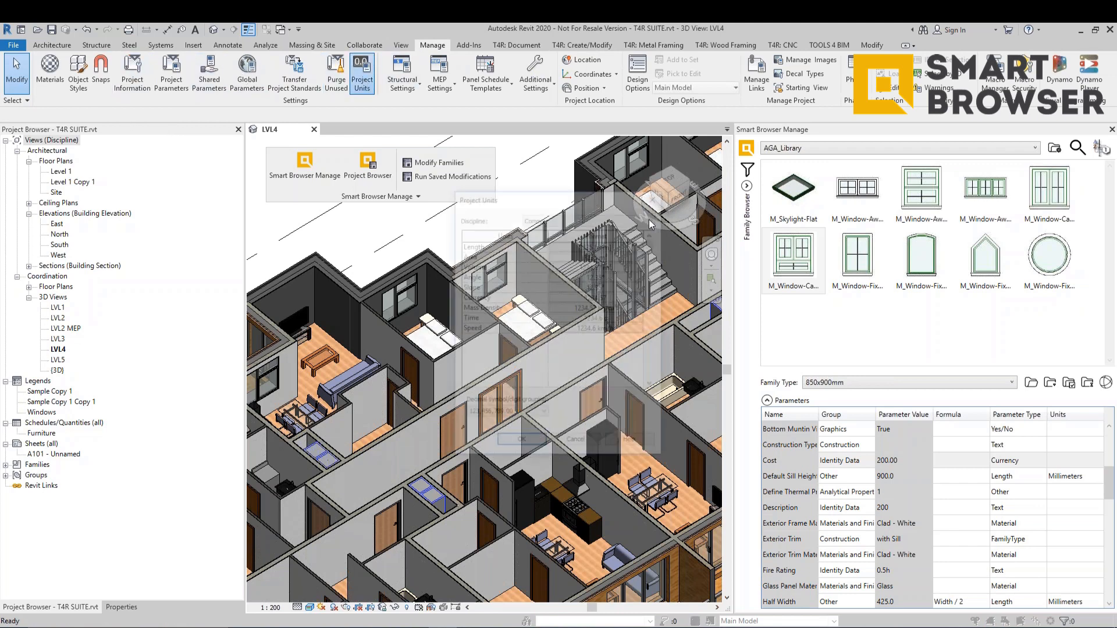
{"action": "left_click", "coordinate": [633, 243]}
{"action": "left_click", "coordinate": [606, 263]}
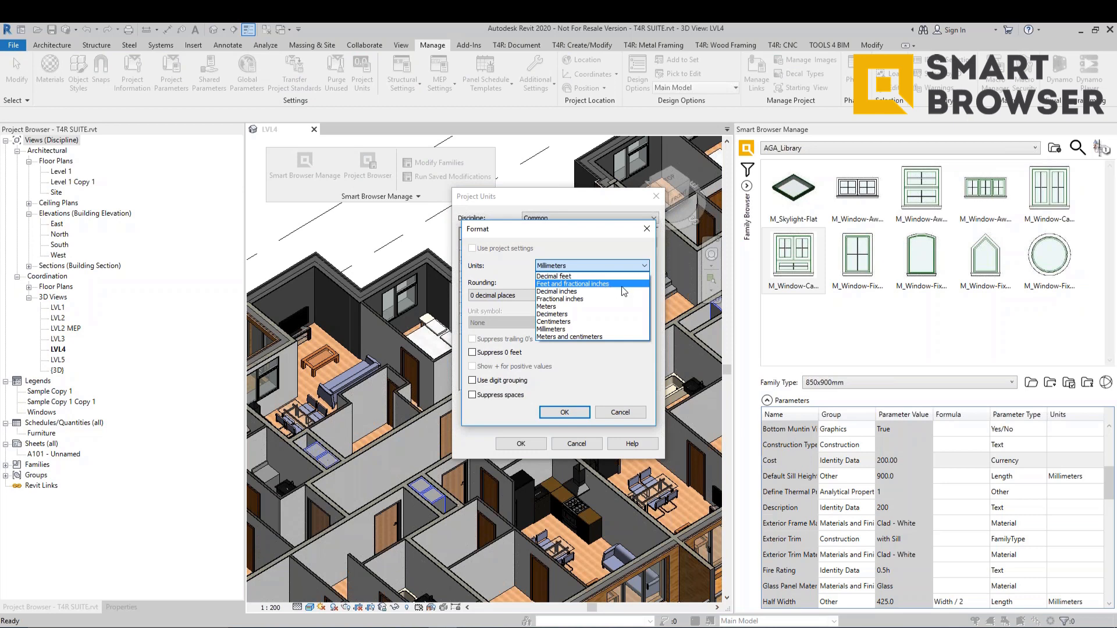
{"action": "left_click", "coordinate": [622, 285]}
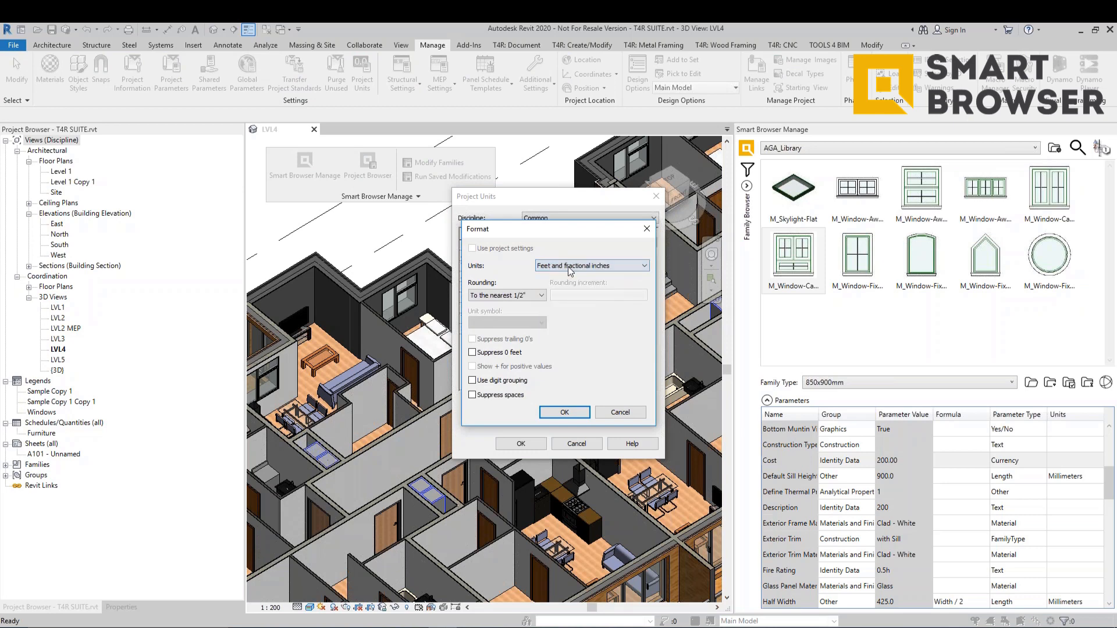
{"action": "left_click", "coordinate": [572, 414]}
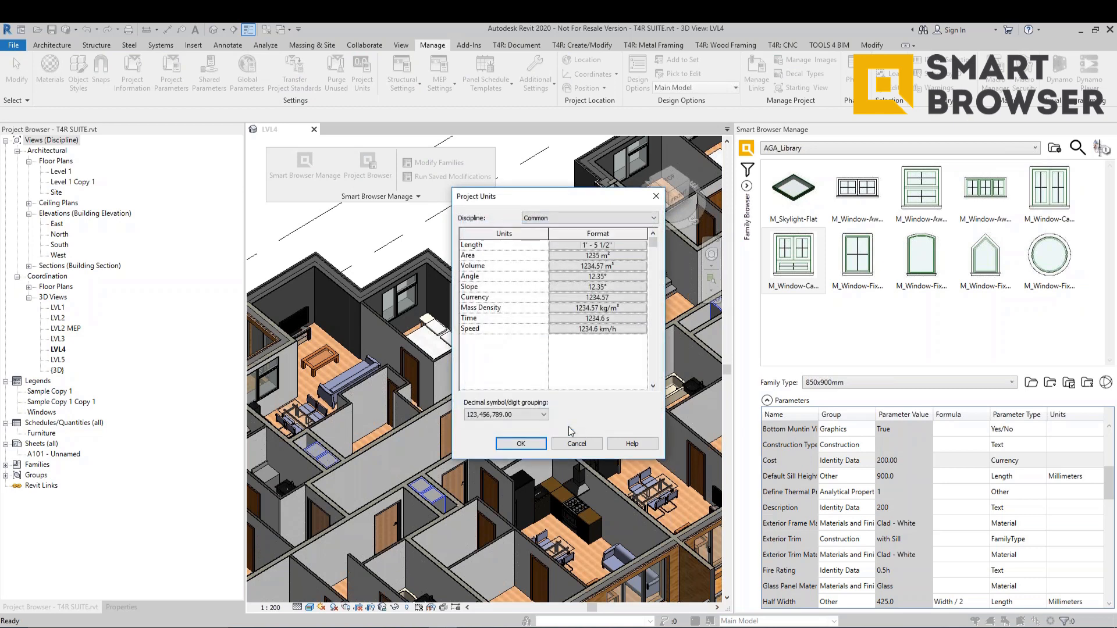
Step: Set the project's area units to square feet and volume units to cubic feet, and apply the project units
{"action": "left_click", "coordinate": [620, 255]}
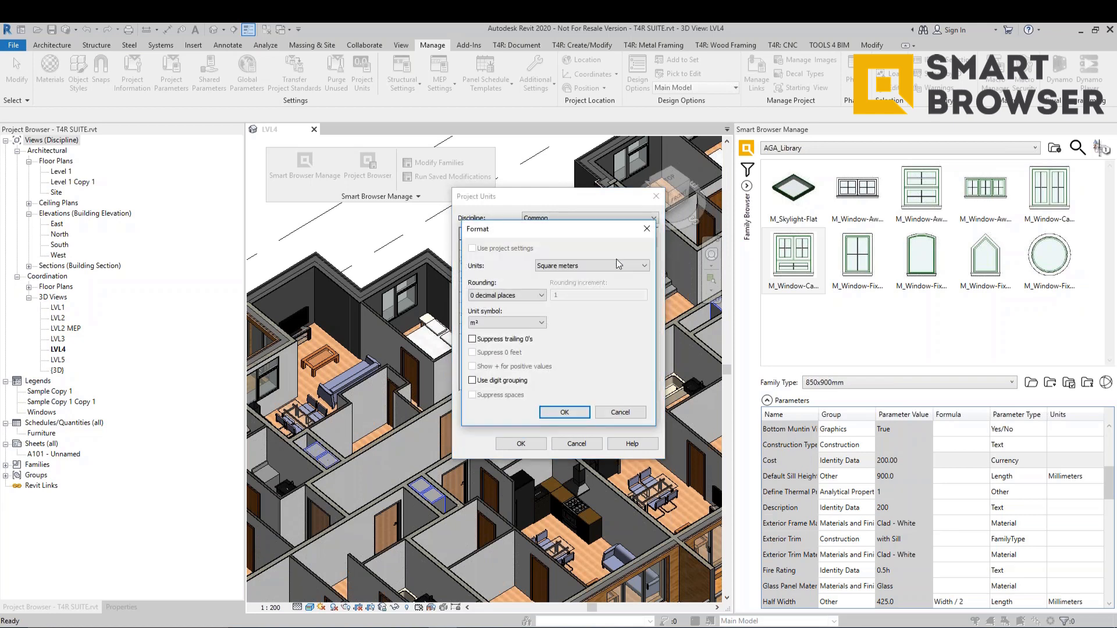
{"action": "left_click", "coordinate": [609, 264]}
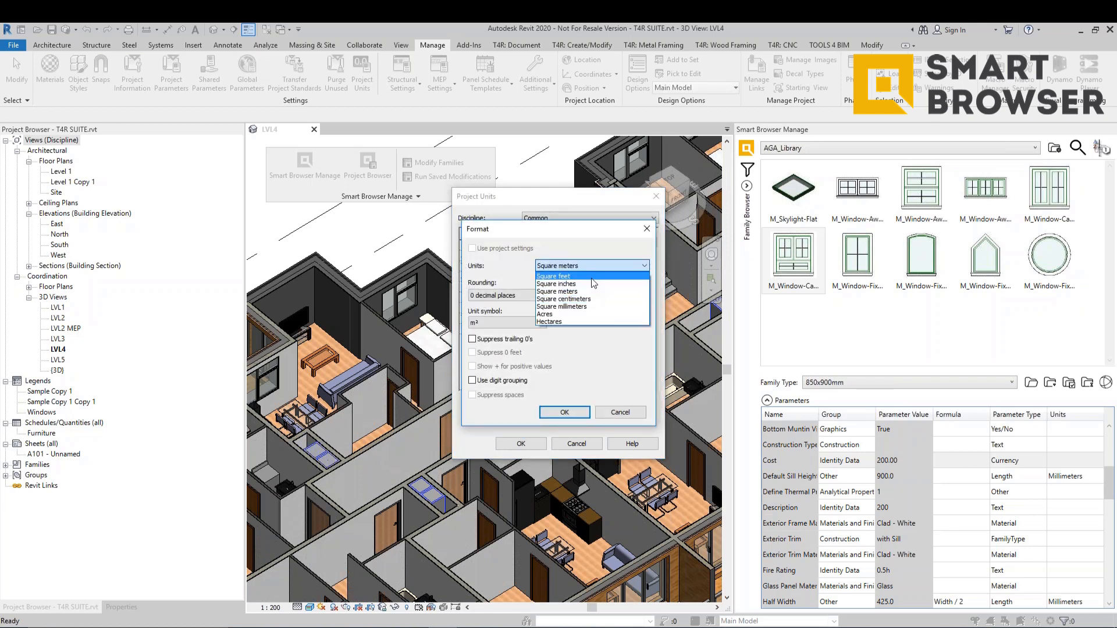
{"action": "left_click", "coordinate": [591, 277]}
{"action": "left_click", "coordinate": [564, 412]}
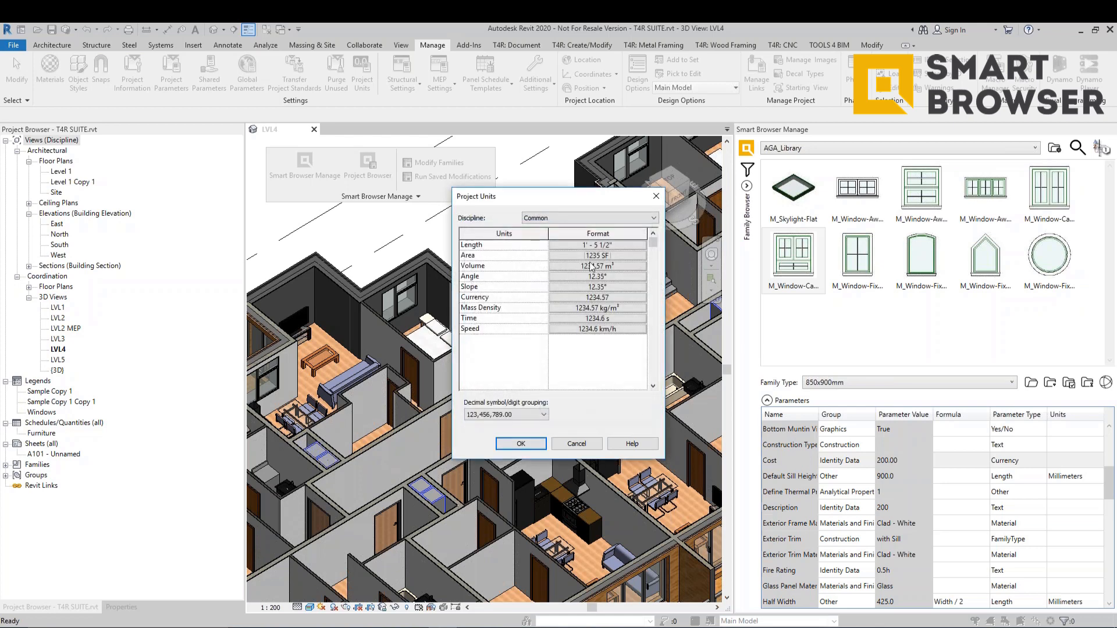
{"action": "left_click", "coordinate": [591, 266]}
{"action": "left_click", "coordinate": [585, 265]}
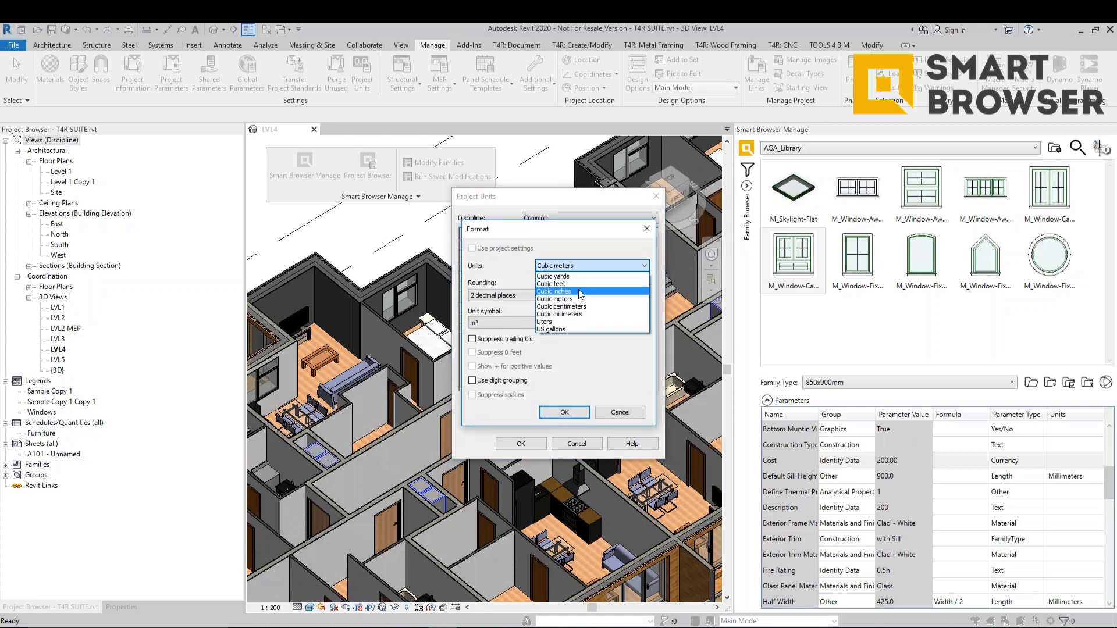
{"action": "left_click", "coordinate": [578, 284]}
{"action": "left_click", "coordinate": [565, 412]}
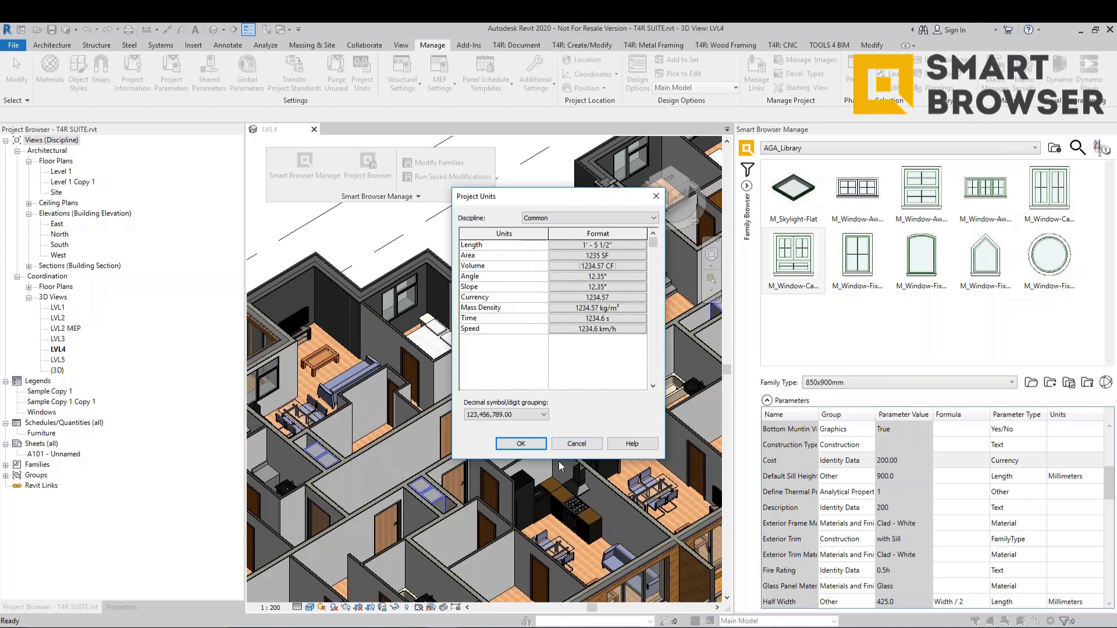
{"action": "left_click", "coordinate": [520, 444]}
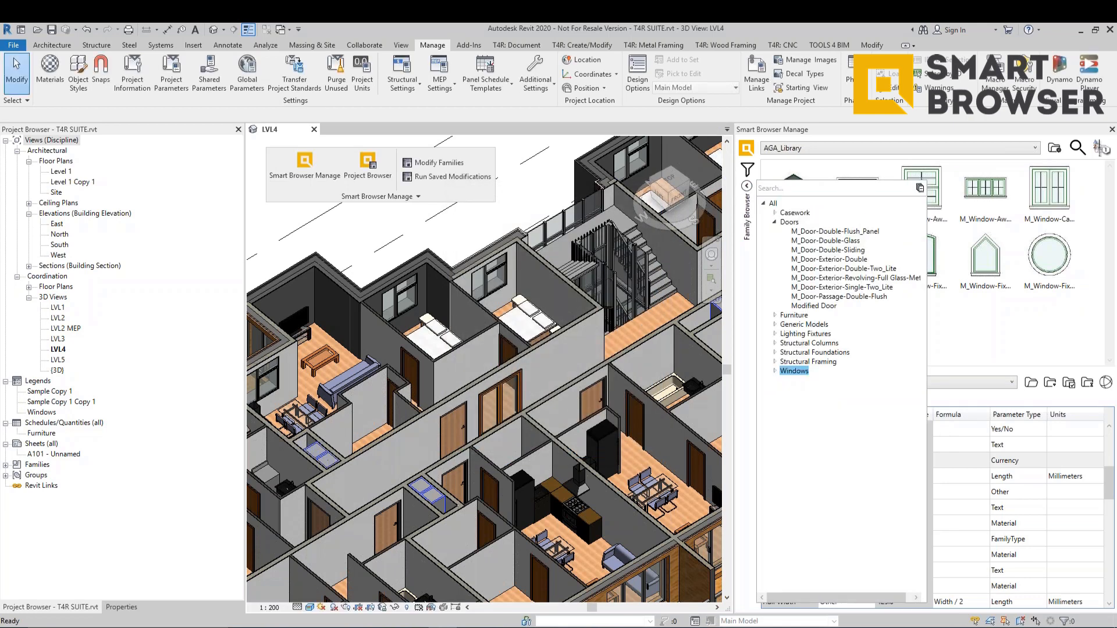
Step: Browse the Structural Foundations and Structural Framing categories and review the parameters of several framing families, including glulam, plywood and precast ones
{"action": "left_click", "coordinate": [816, 352]}
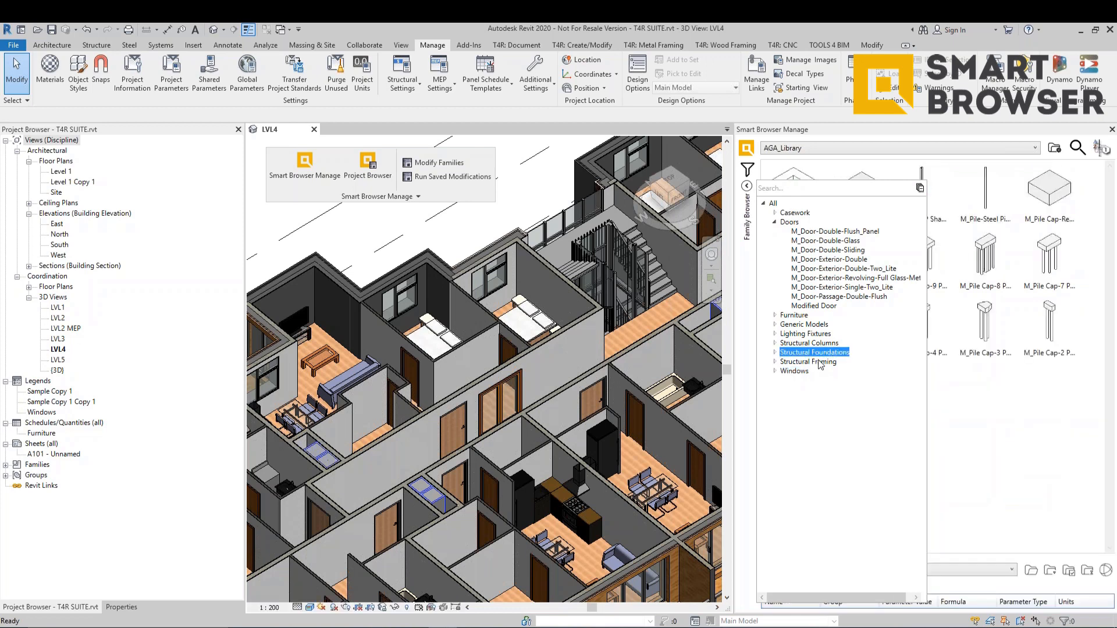
{"action": "left_click", "coordinate": [820, 362]}
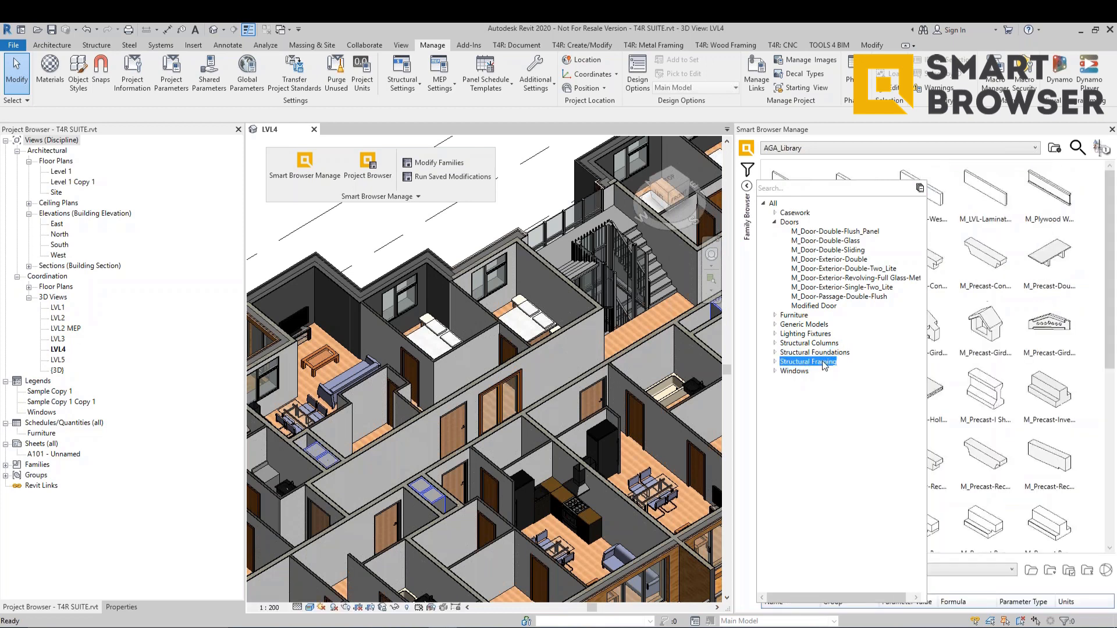
{"action": "left_click", "coordinate": [879, 191]}
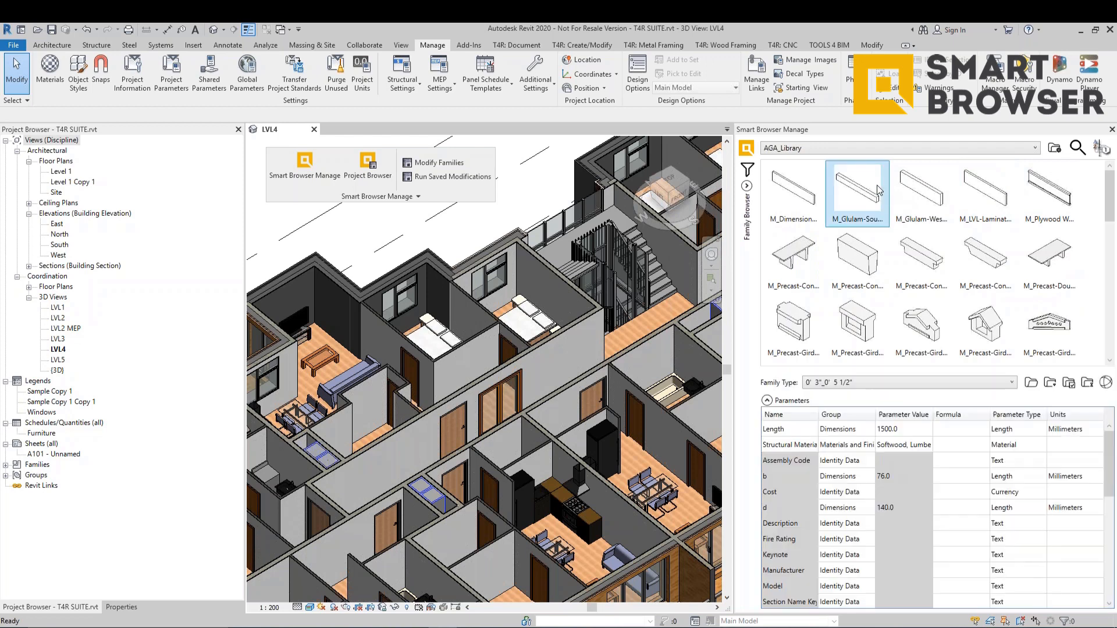
{"action": "left_click", "coordinate": [924, 194]}
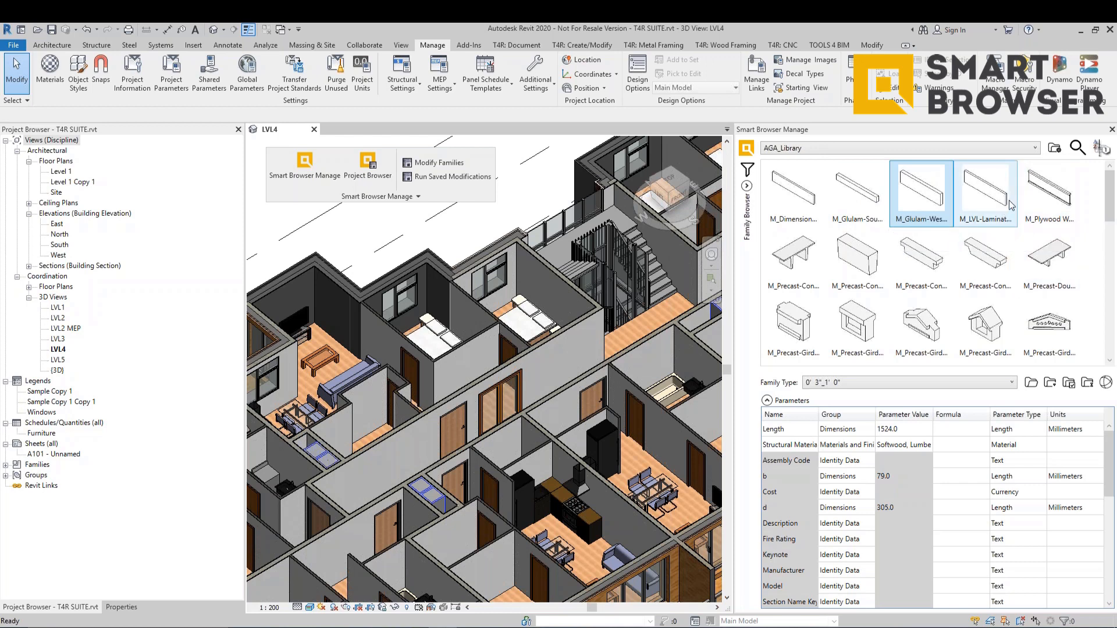
{"action": "left_click", "coordinate": [1044, 192]}
{"action": "left_click", "coordinate": [938, 258]}
Step: Filter the library to Structural Columns and select the M_PSL-Parallel Strand Lumber-Column and M_Timber-Column families together
{"action": "mouse_move", "coordinate": [740, 258]}
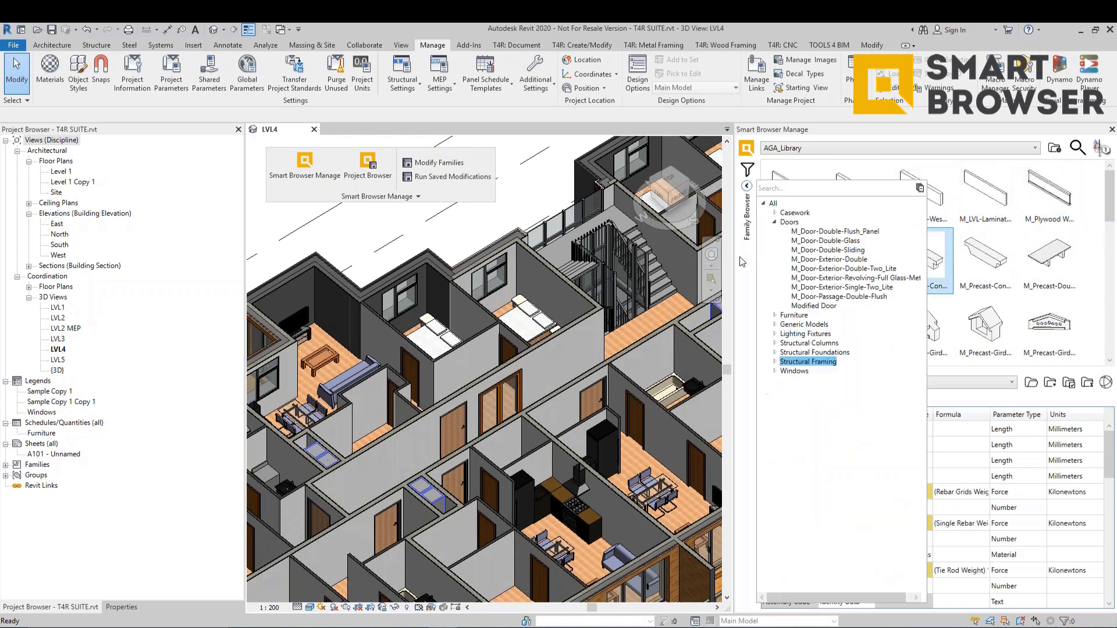
{"action": "left_click", "coordinate": [747, 186]}
{"action": "left_click", "coordinate": [819, 343]}
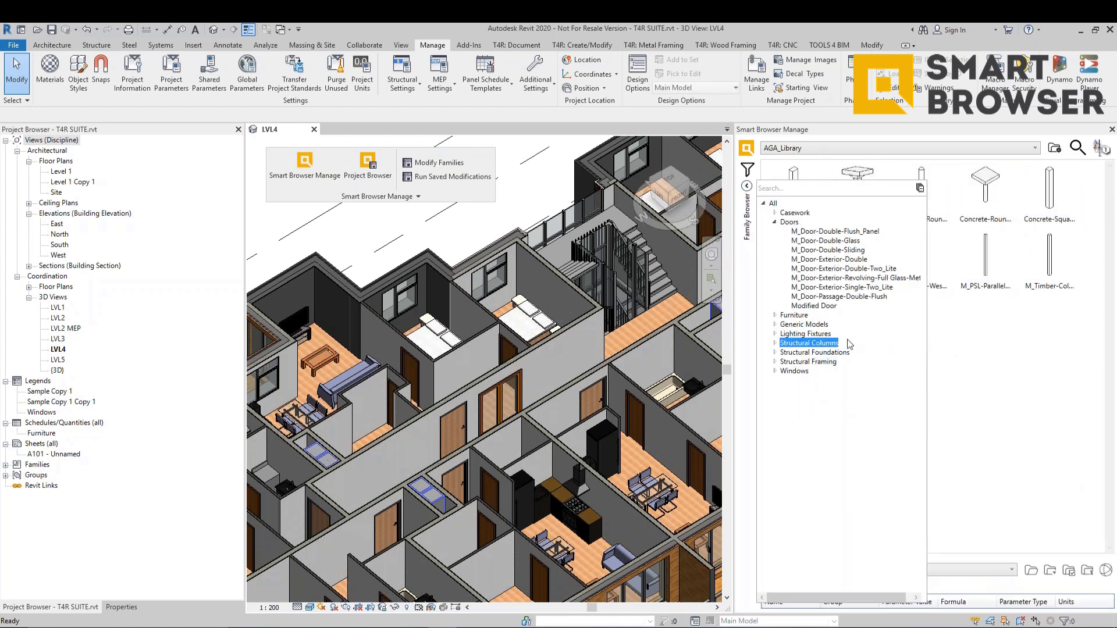
{"action": "left_click", "coordinate": [1001, 264]}
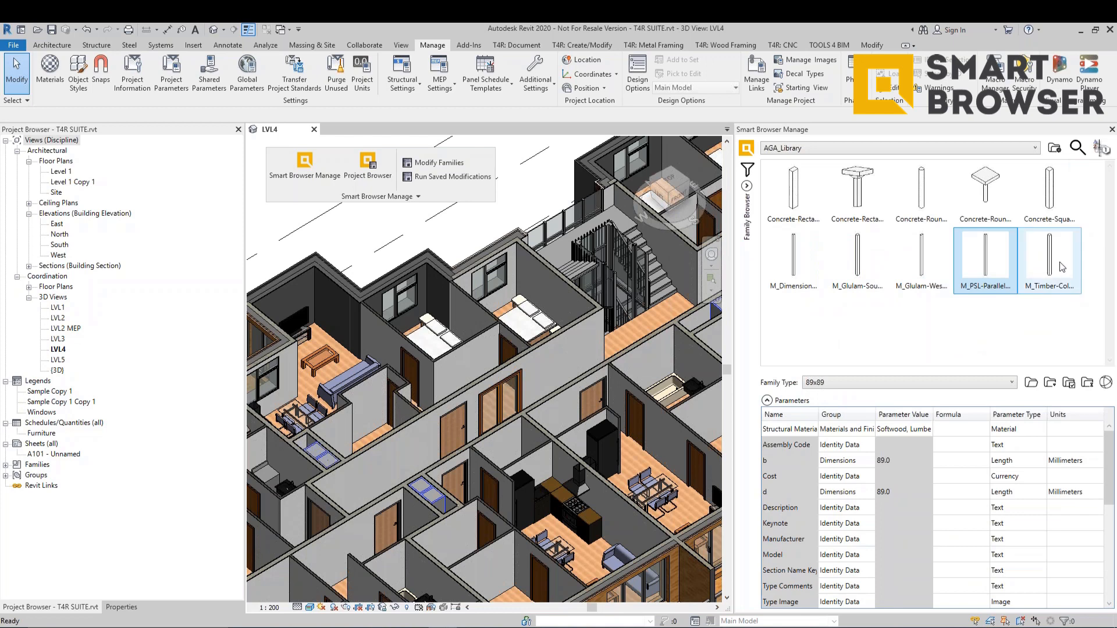
{"action": "left_click", "coordinate": [1046, 288], "text": "ctrl"}
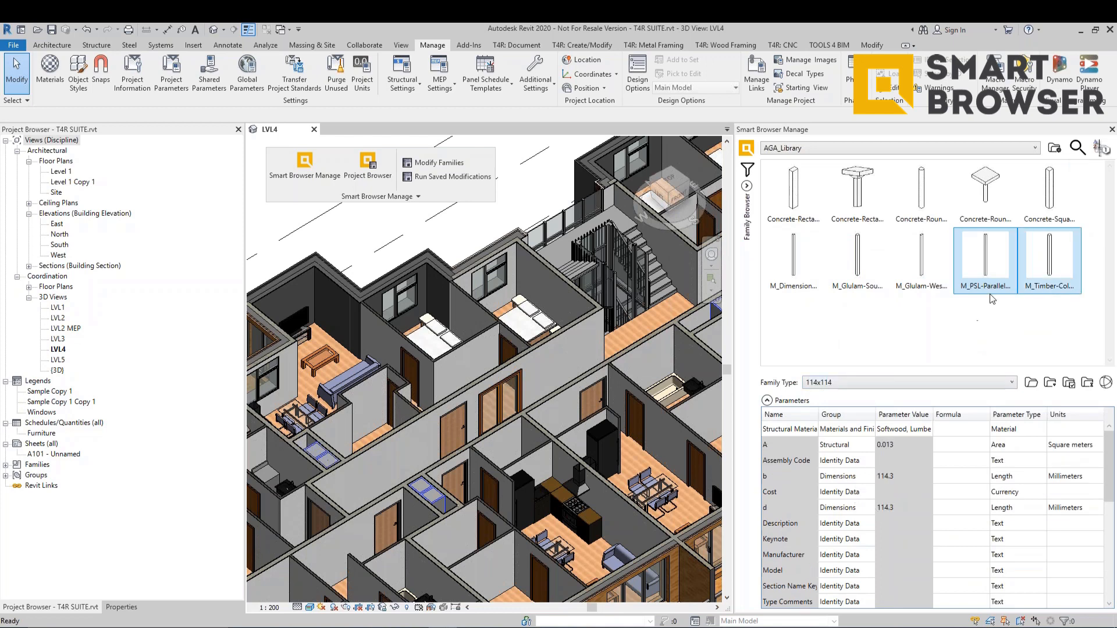
Step: Start a family modification for the two selected column families, named Columns_I
{"action": "right_click", "coordinate": [984, 256]}
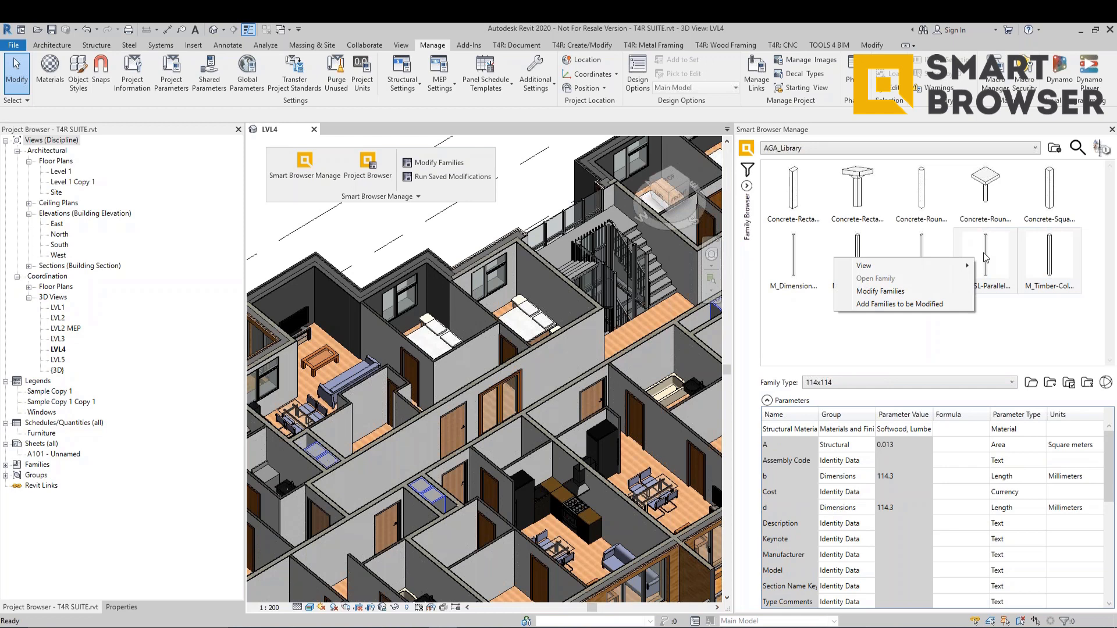
{"action": "left_click", "coordinate": [881, 291]}
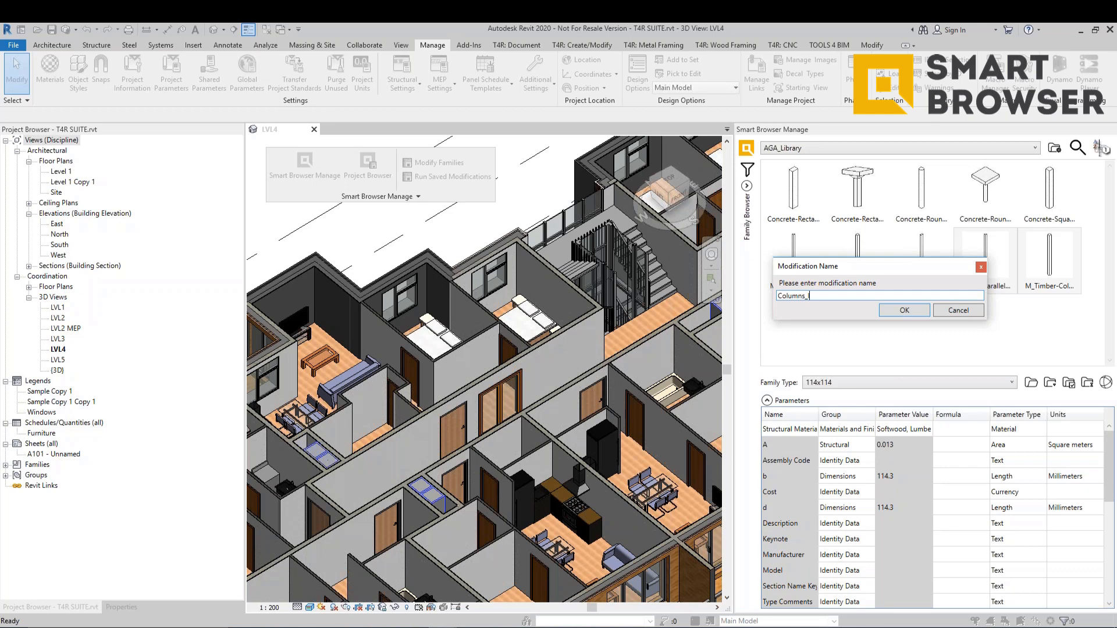
{"action": "left_click", "coordinate": [904, 310]}
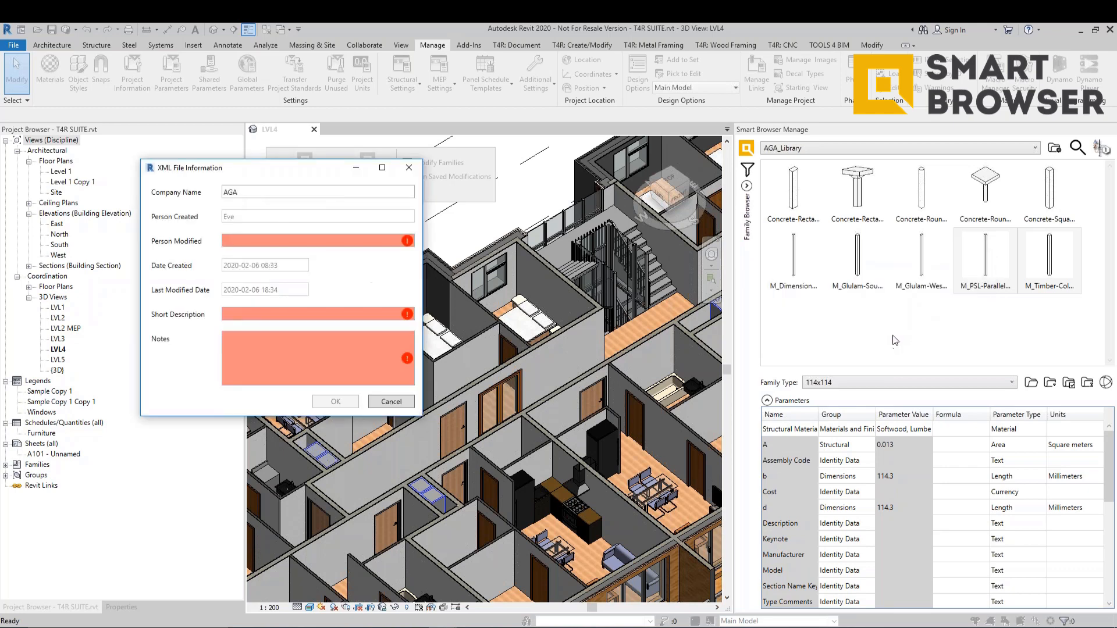
Step: Fill in the XML file information with the modifying person's name, short description "d" and notes "n"
{"action": "left_click", "coordinate": [286, 239]}
{"action": "type", "text": "Eve"}
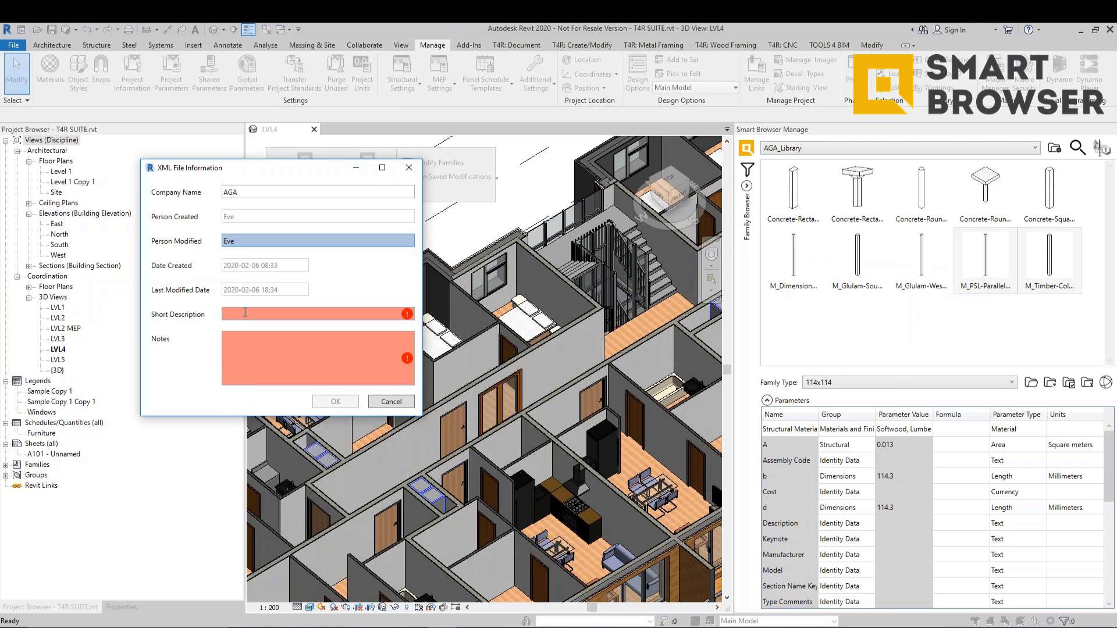
{"action": "left_click", "coordinate": [245, 312]}
{"action": "type", "text": "d"}
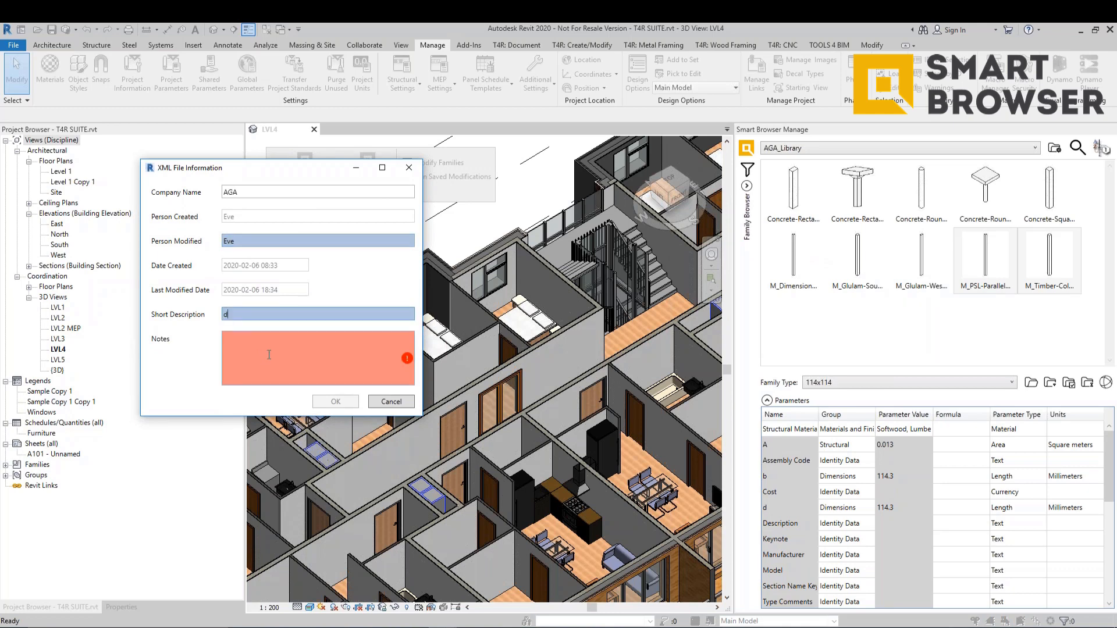
{"action": "left_click", "coordinate": [267, 356]}
{"action": "type", "text": "n"}
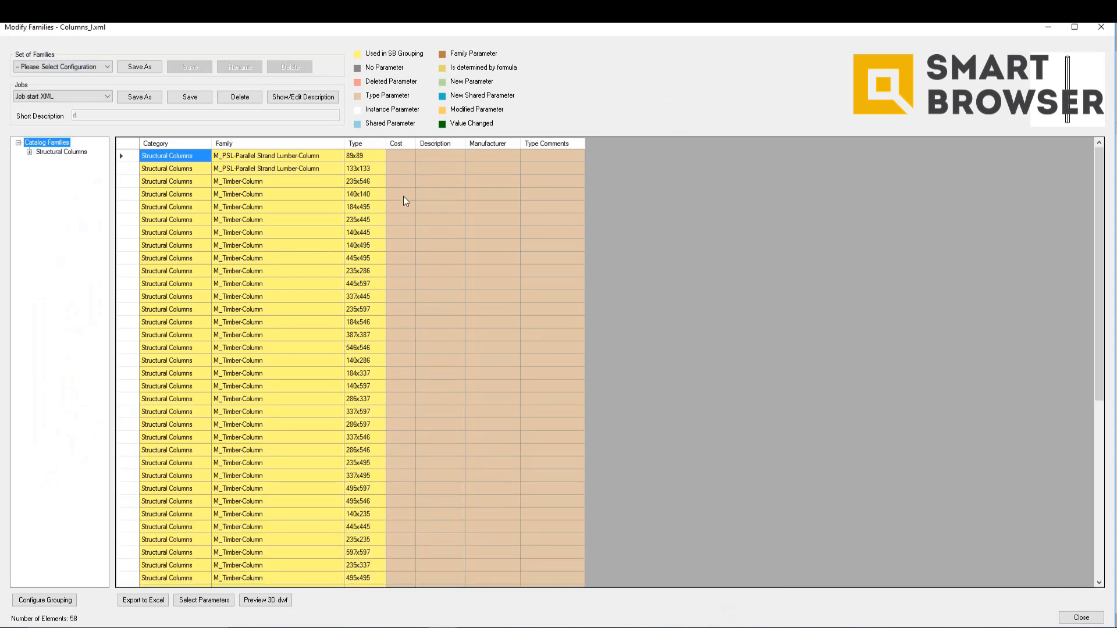
Step: Review the column types in the modification table, the families under Structural Columns and the grouping configuration
{"action": "left_click_drag", "start_coordinate": [380, 154], "coordinate": [367, 462]}
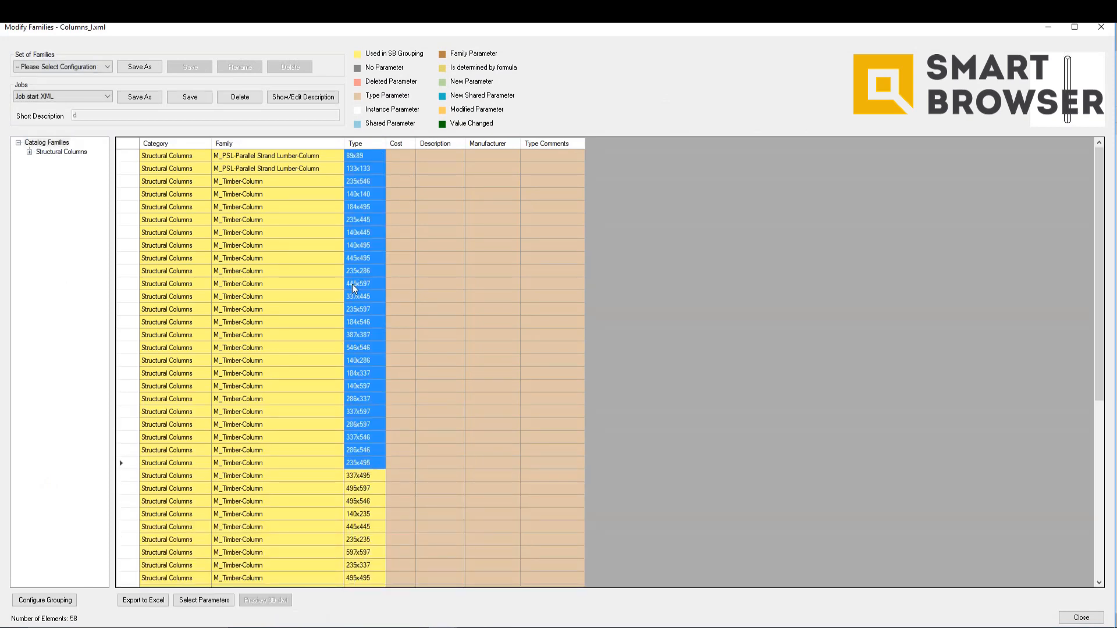
{"action": "scroll", "coordinate": [358, 285], "scroll_direction": "down", "scroll_amount": 8}
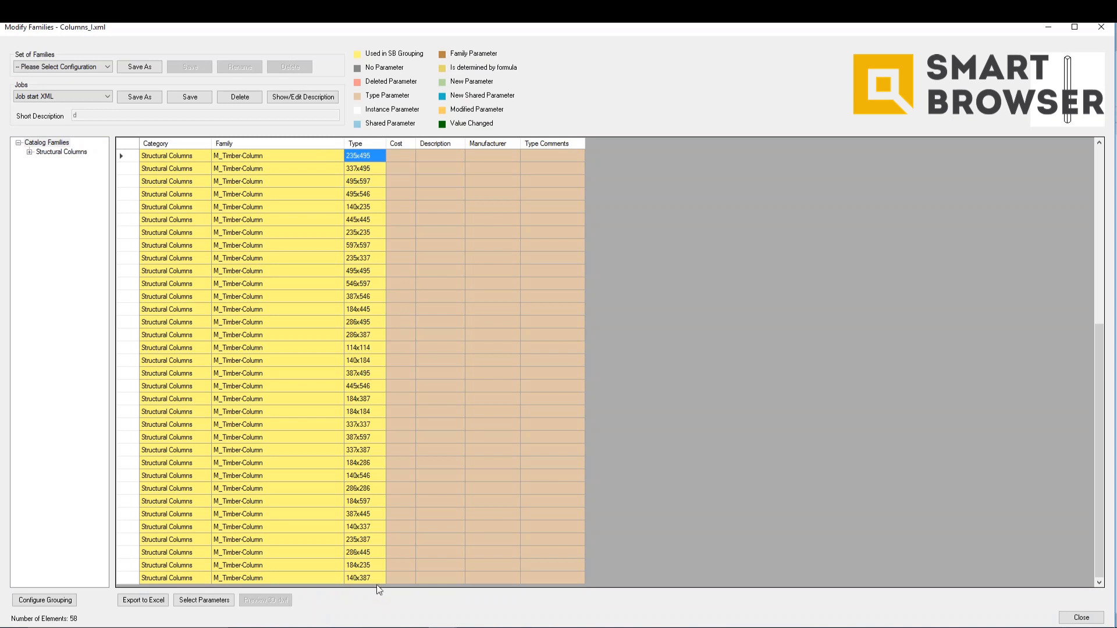
{"action": "left_click_drag", "start_coordinate": [376, 577], "coordinate": [368, 226]}
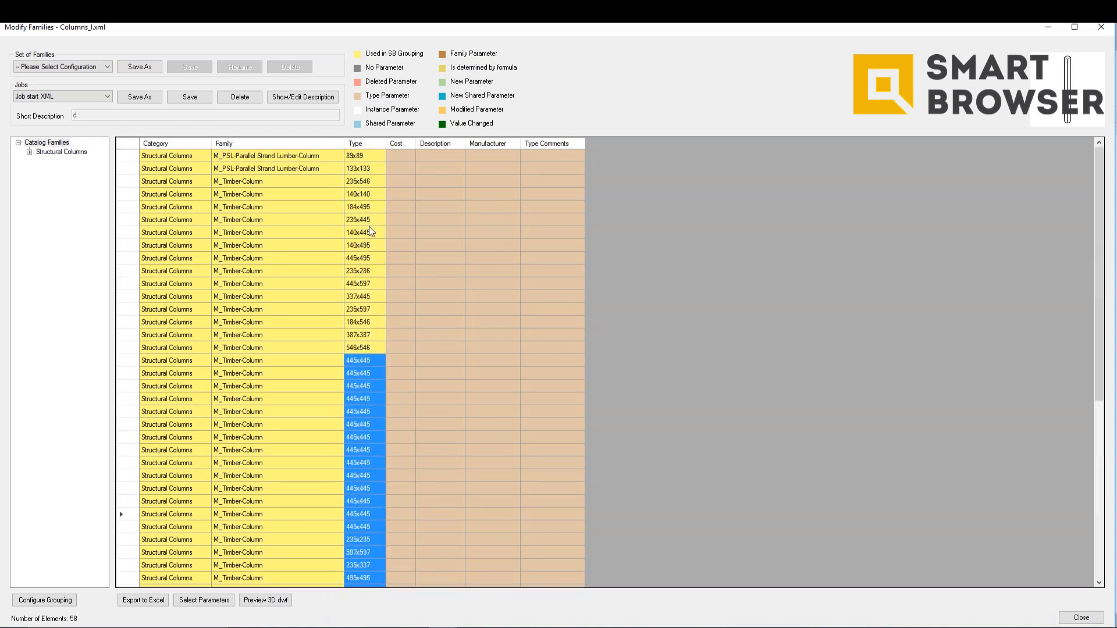
{"action": "left_click", "coordinate": [29, 152]}
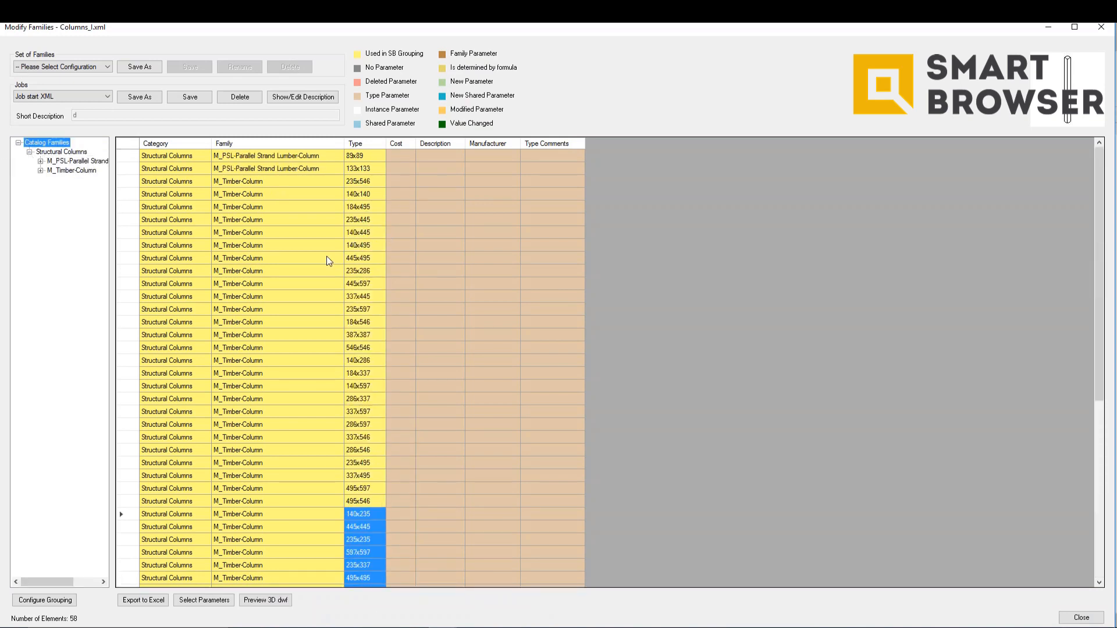
{"action": "left_click", "coordinate": [346, 257]}
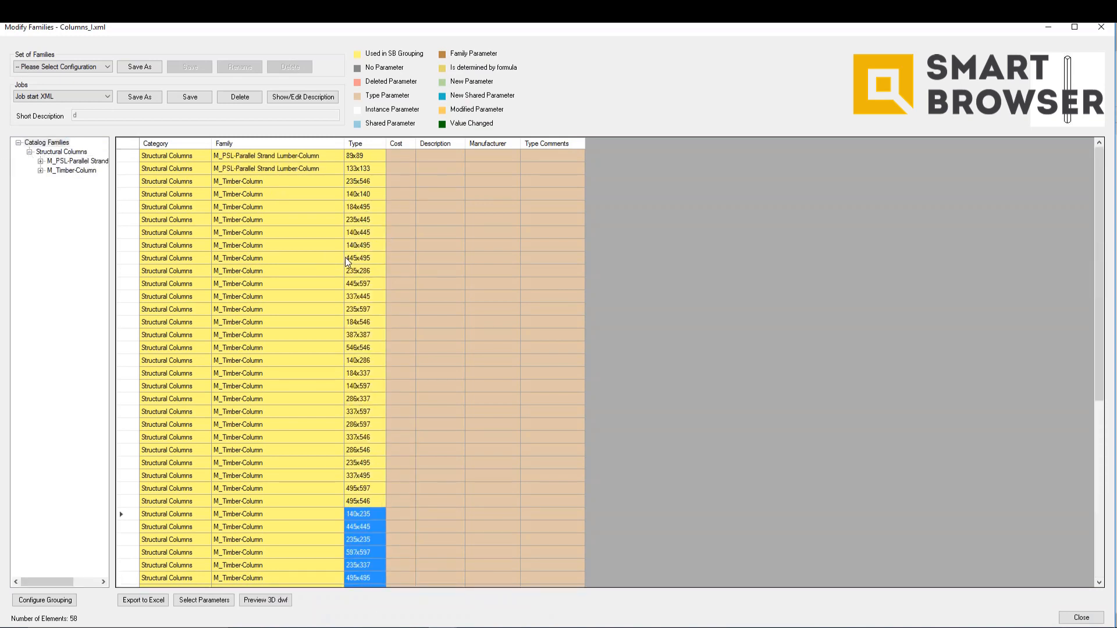
{"action": "left_click", "coordinate": [44, 600]}
{"action": "left_click_drag", "start_coordinate": [105, 433], "coordinate": [201, 417]}
{"action": "left_click", "coordinate": [316, 420]}
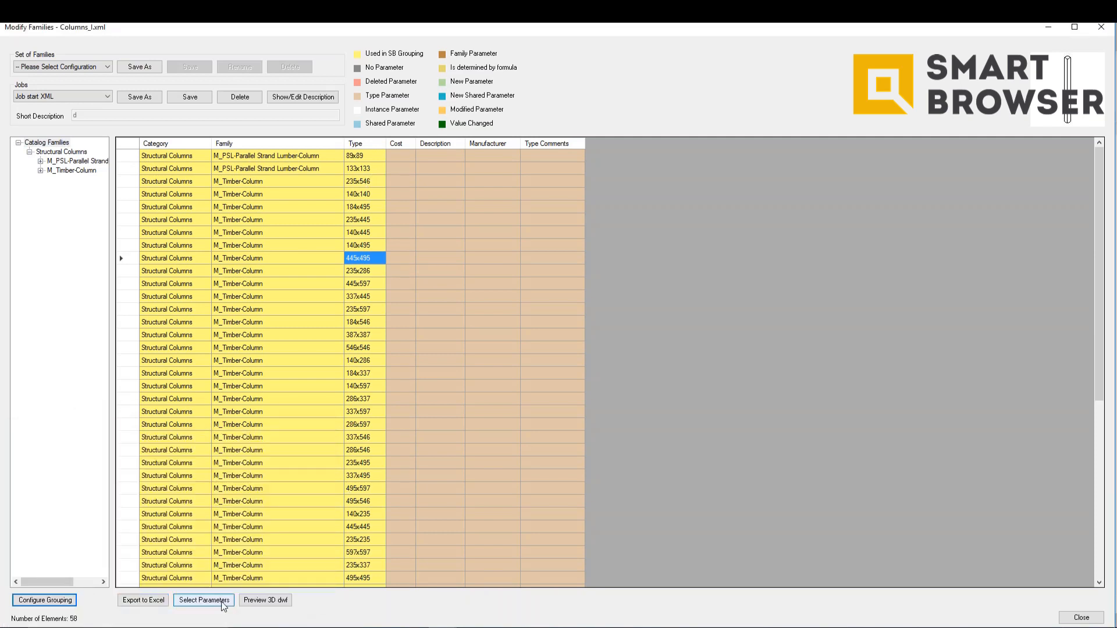
Step: Replace Cost, Description, Manufacturer and Type Comments in the table's selected parameters with the b and d dimensions
{"action": "left_click", "coordinate": [204, 600]}
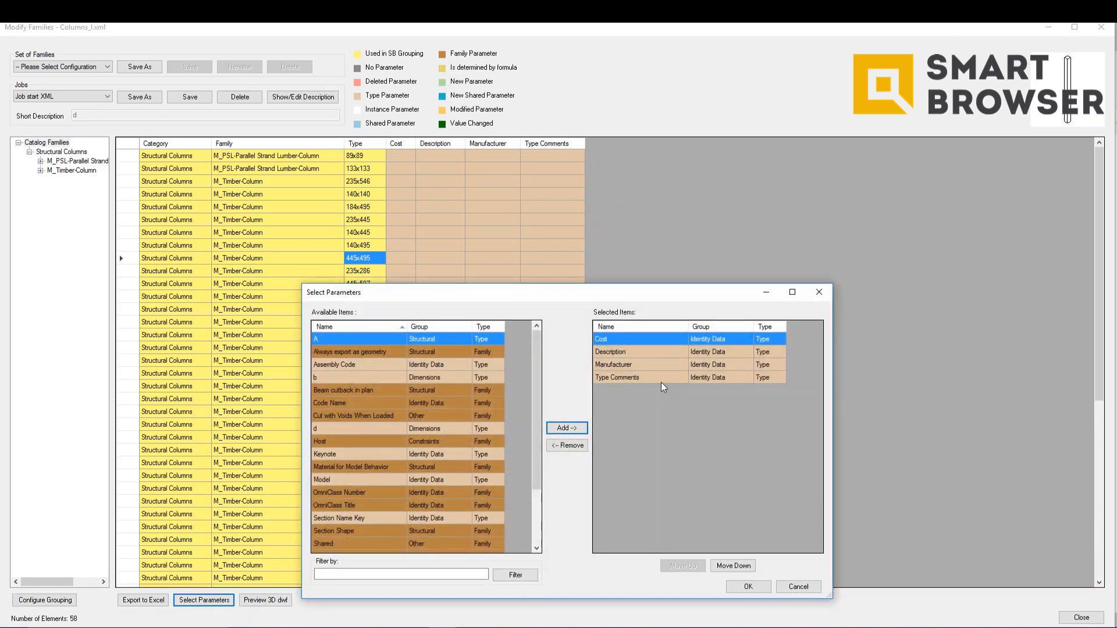
{"action": "left_click", "coordinate": [661, 377], "text": "shift"}
{"action": "left_click", "coordinate": [567, 445]}
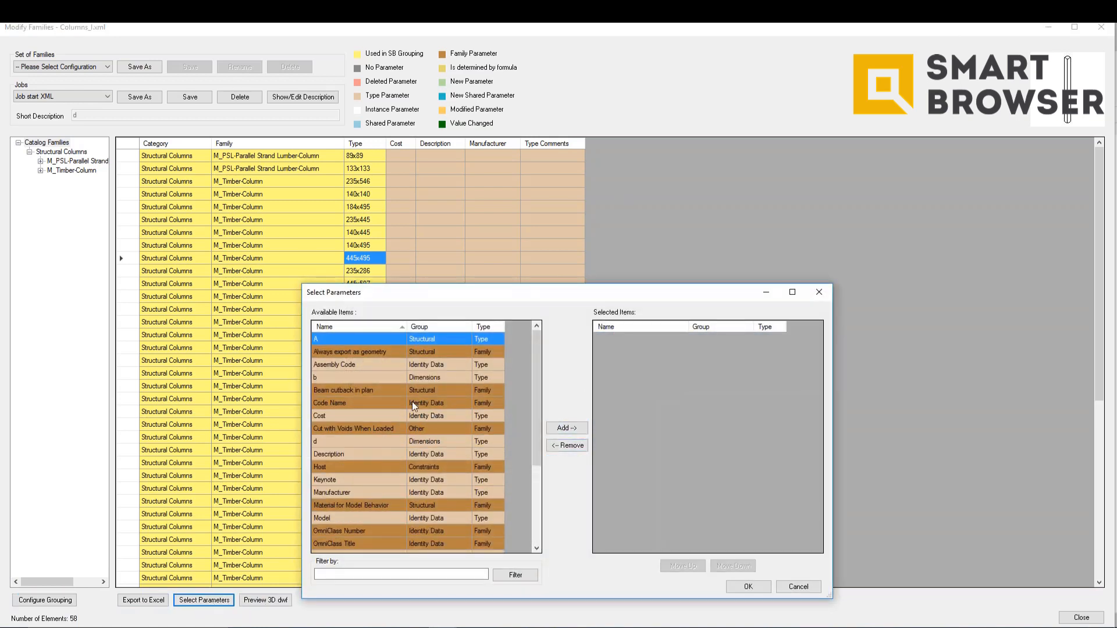
{"action": "left_click", "coordinate": [373, 378]}
{"action": "left_click", "coordinate": [566, 428]}
{"action": "left_click", "coordinate": [362, 428]}
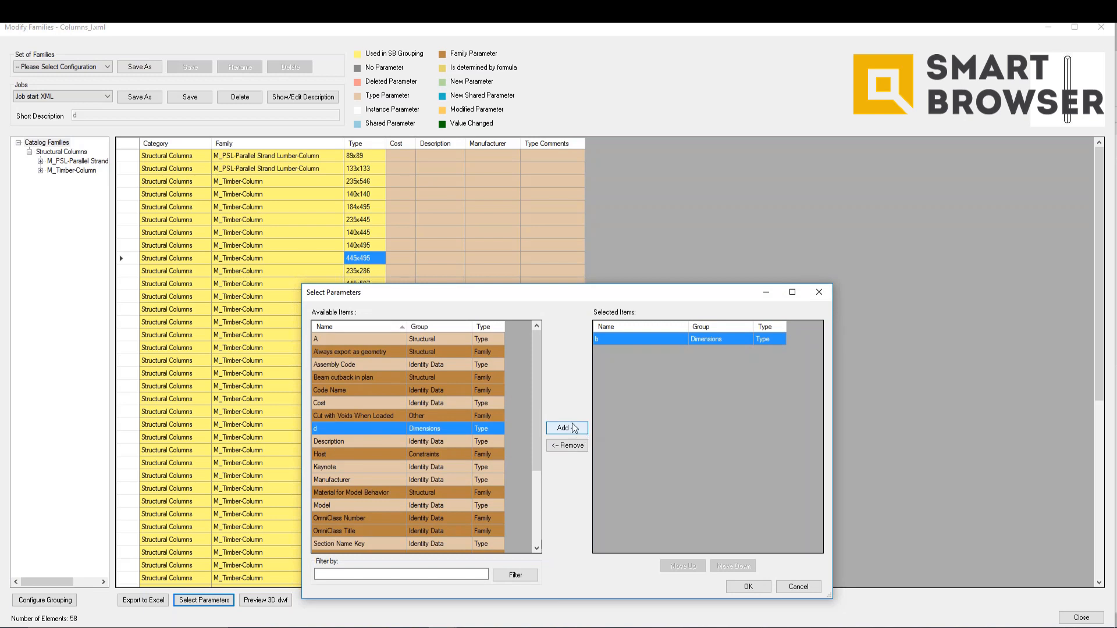
{"action": "left_click", "coordinate": [573, 428]}
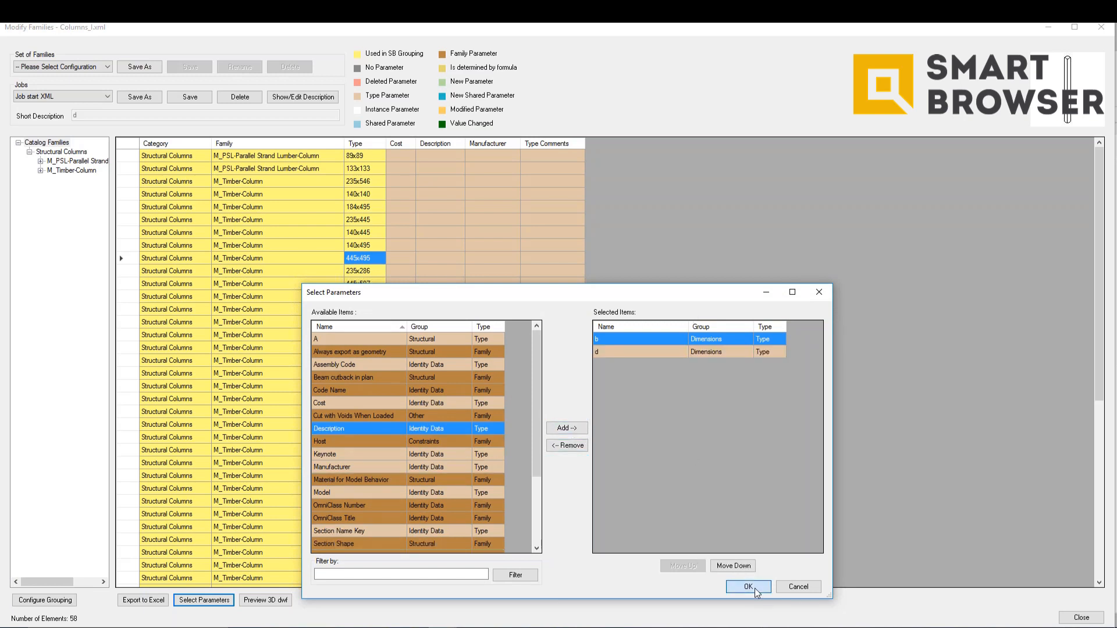
{"action": "left_click", "coordinate": [755, 588]}
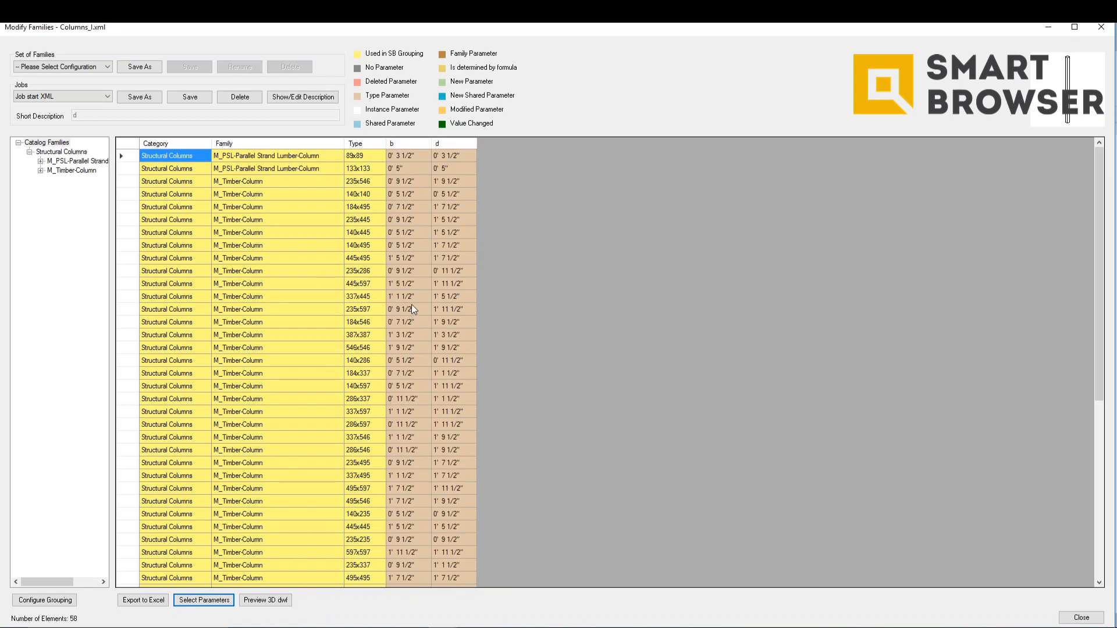
Step: Widen the Type column in the modification table and select all of its type names
{"action": "left_click_drag", "start_coordinate": [386, 143], "coordinate": [497, 143]}
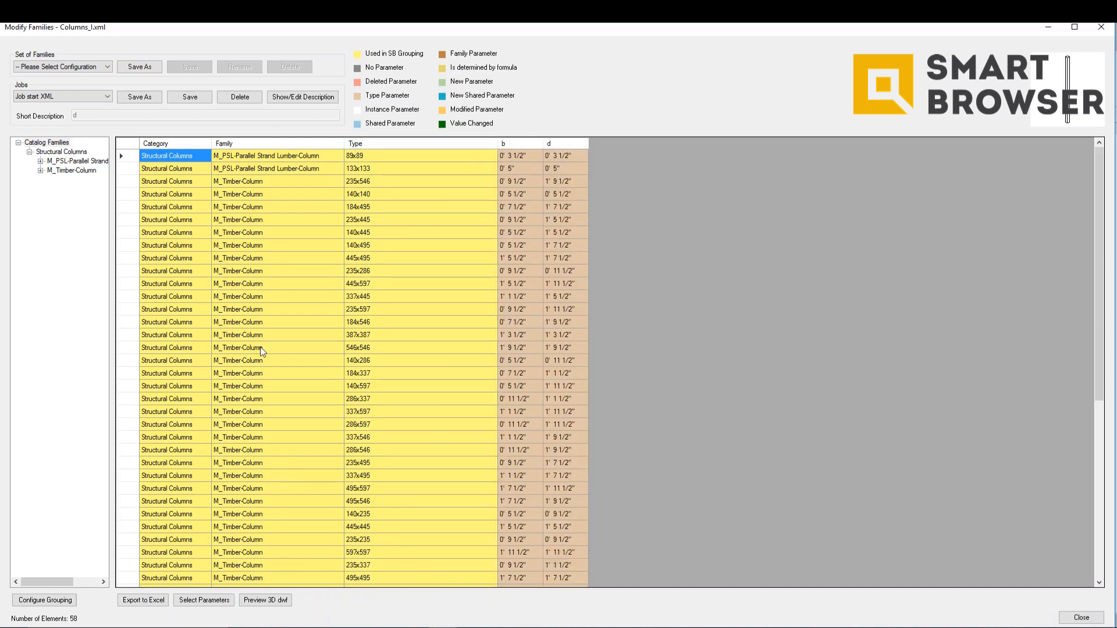
{"action": "left_click", "coordinate": [382, 156]}
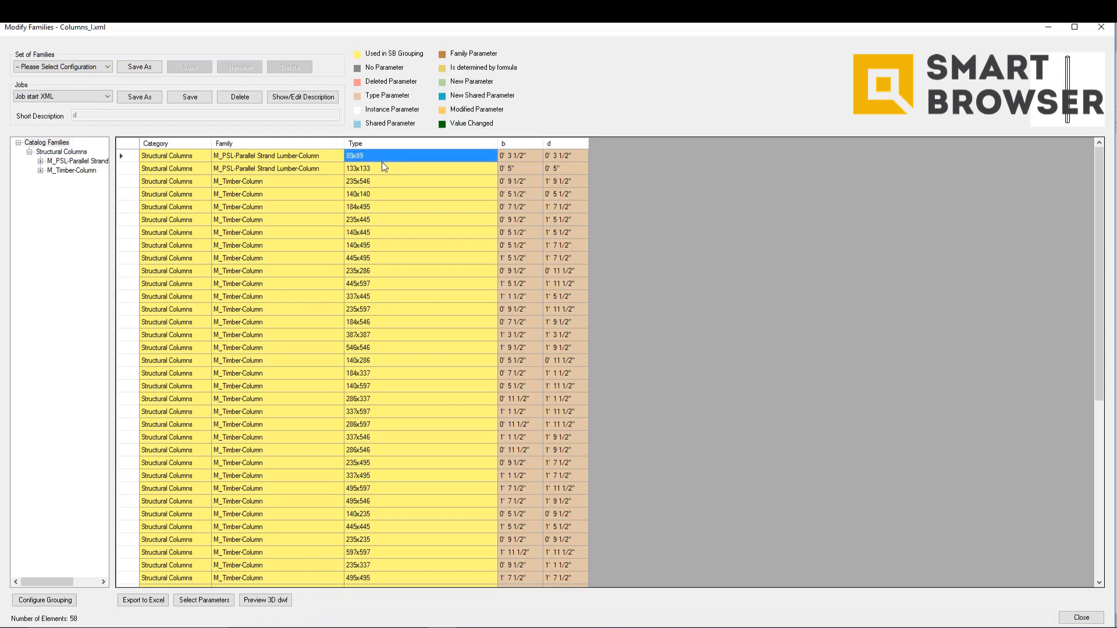
{"action": "right_click", "coordinate": [379, 157]}
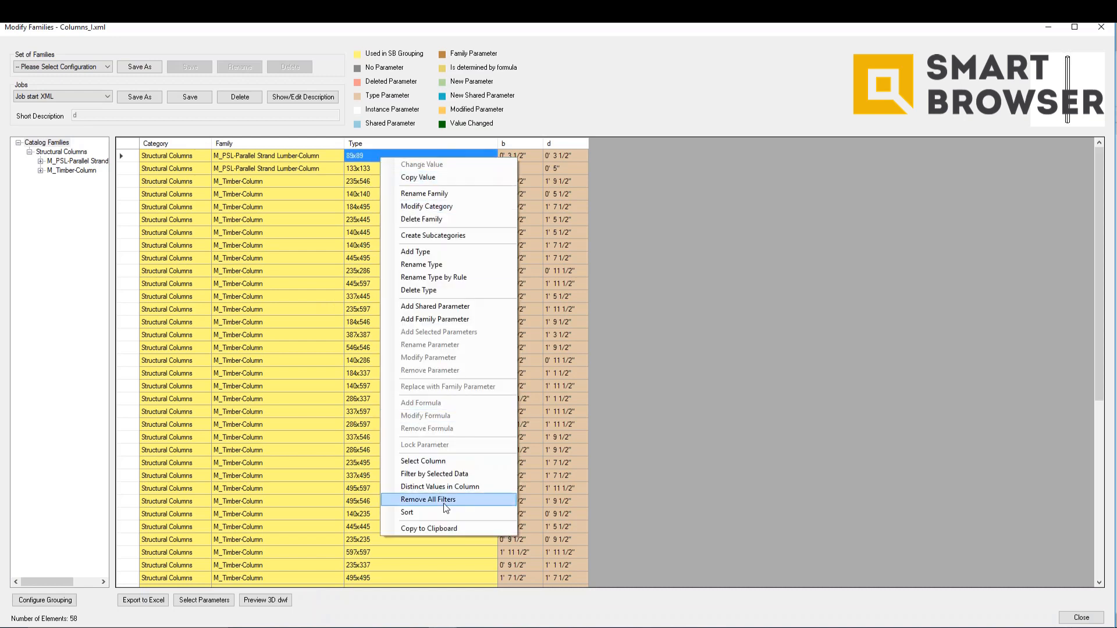
{"action": "left_click", "coordinate": [439, 461]}
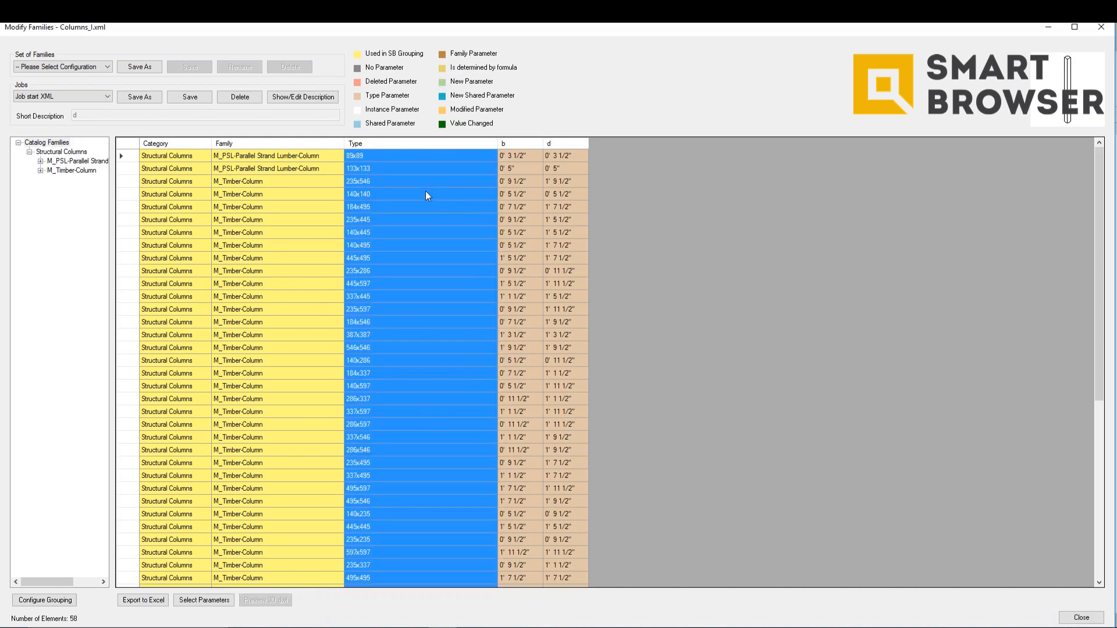
Step: Rename the selected types by rule from parameters b and d, with "_" as the suffix after b
{"action": "right_click", "coordinate": [427, 195]}
{"action": "left_click", "coordinate": [483, 314]}
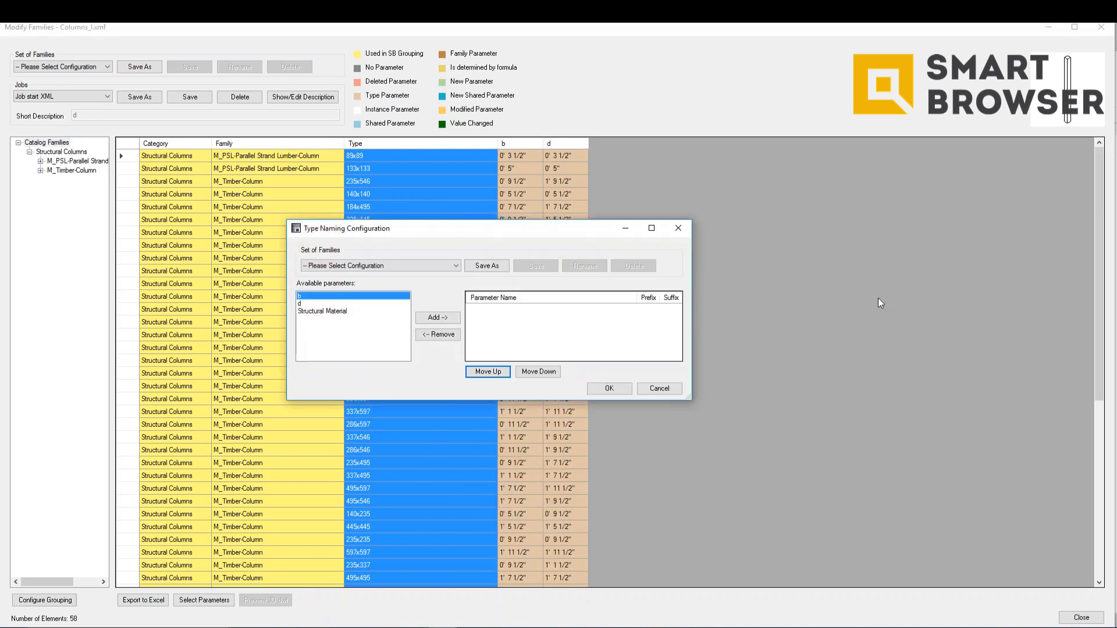
{"action": "left_click", "coordinate": [437, 317]}
{"action": "left_click", "coordinate": [302, 303]}
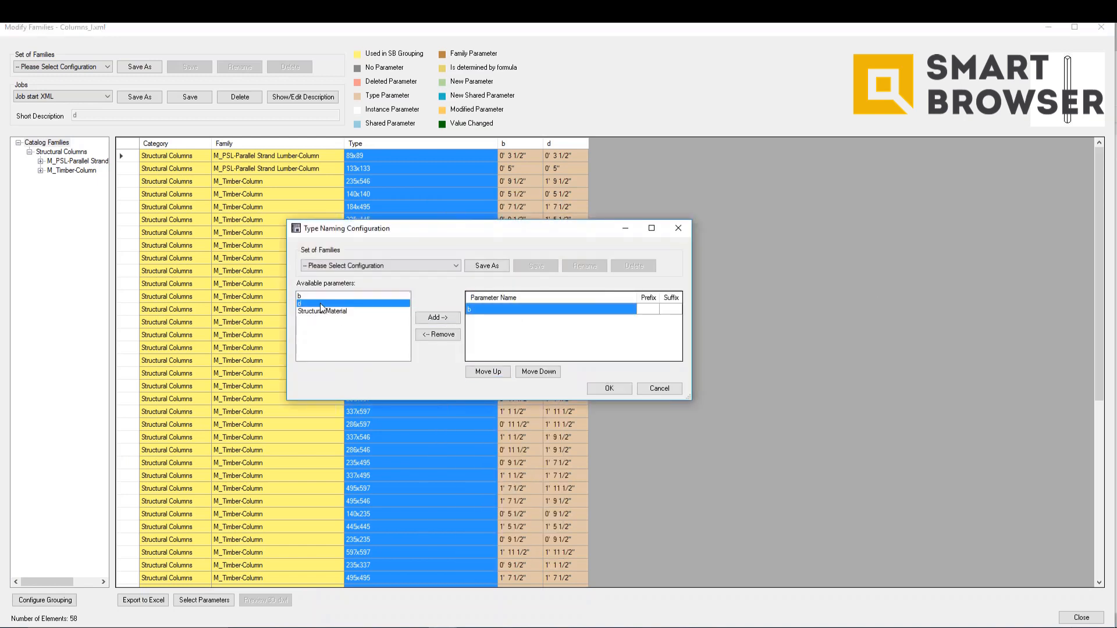
{"action": "left_click", "coordinate": [431, 318]}
{"action": "left_click", "coordinate": [672, 309]}
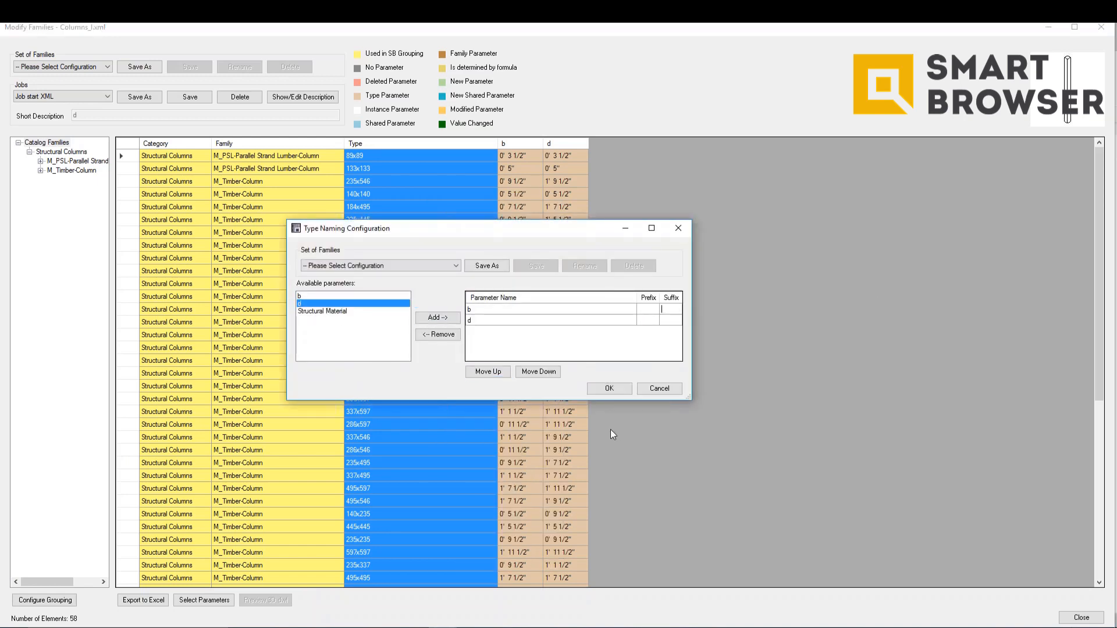
{"action": "type", "text": "_"}
{"action": "left_click", "coordinate": [609, 388]}
{"action": "left_click", "coordinate": [445, 370]}
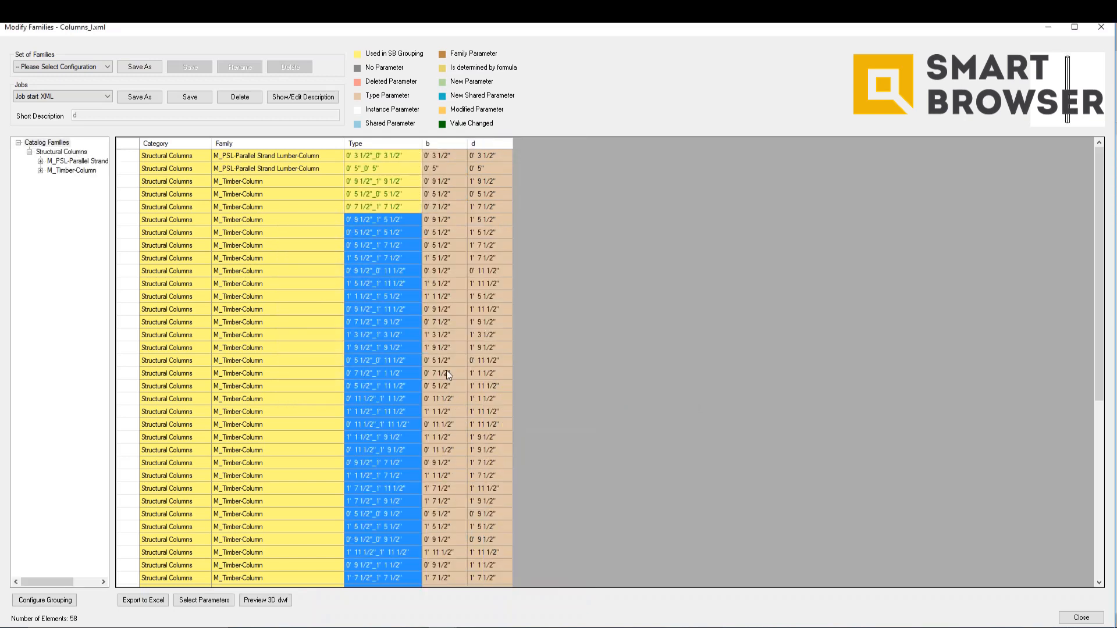
{"action": "scroll", "coordinate": [420, 351], "scroll_direction": "down", "scroll_amount": 8}
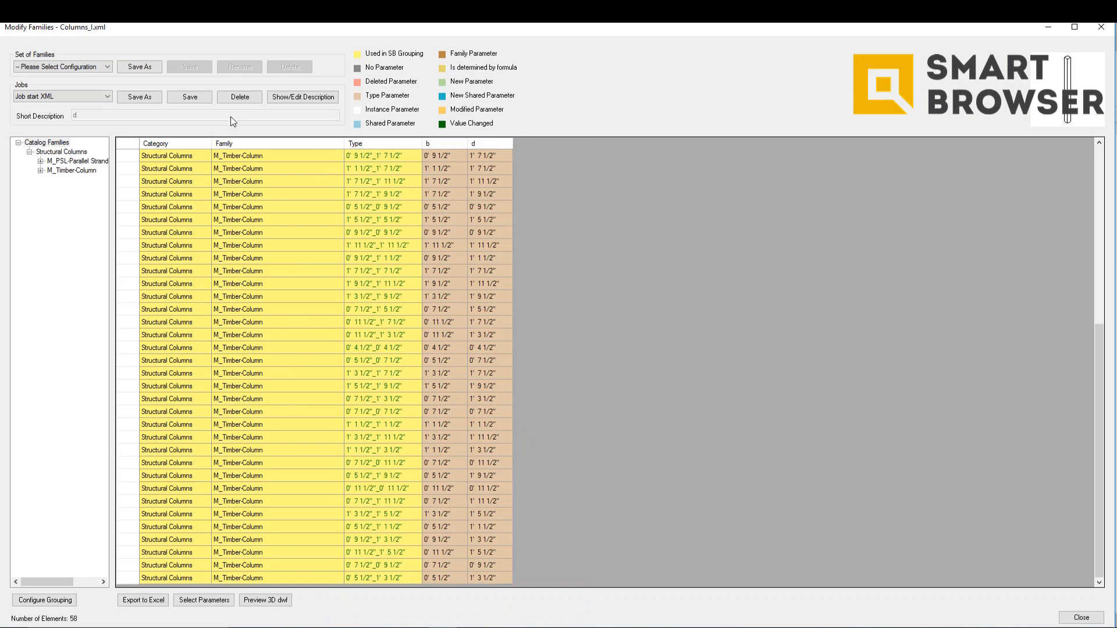
Step: Save the type renaming in the Columns_I job, accept the XML file information and close the modification table
{"action": "left_click", "coordinate": [196, 96]}
{"action": "left_click", "coordinate": [238, 212]}
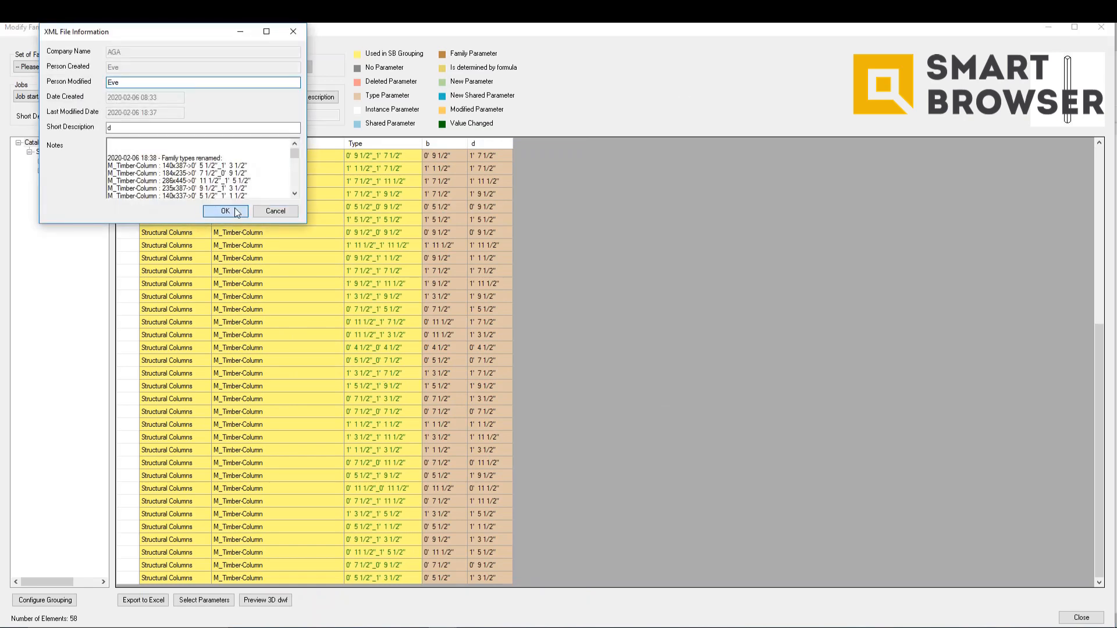
{"action": "left_click", "coordinate": [1108, 29]}
{"action": "right_click", "coordinate": [1027, 240]}
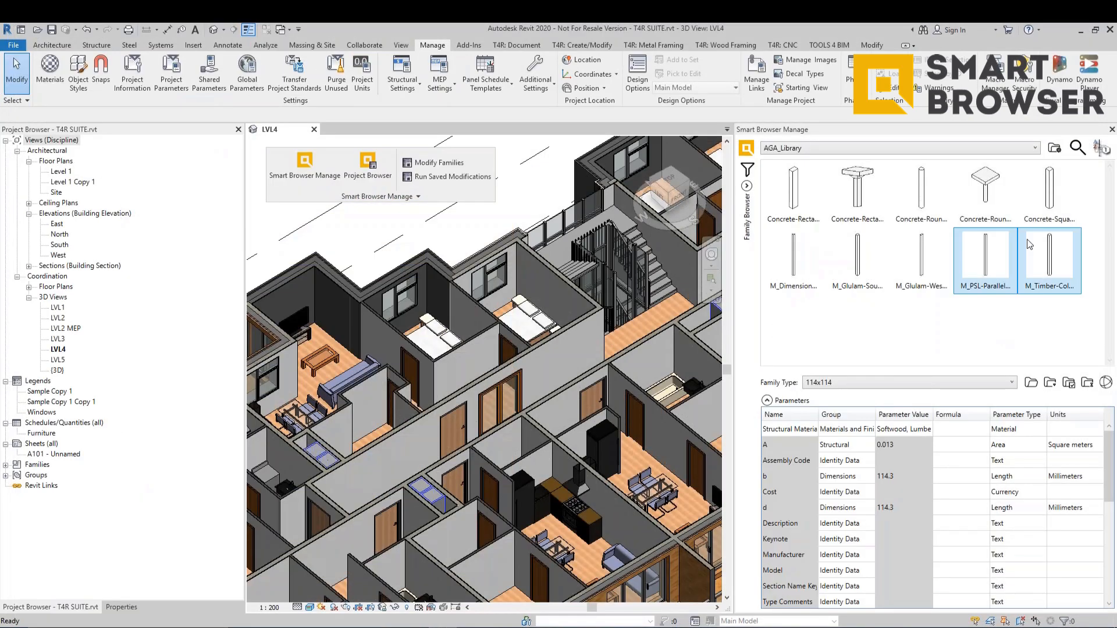
Step: Run the saved modification Columns_I on the AGA_Library families
{"action": "left_click", "coordinate": [445, 176]}
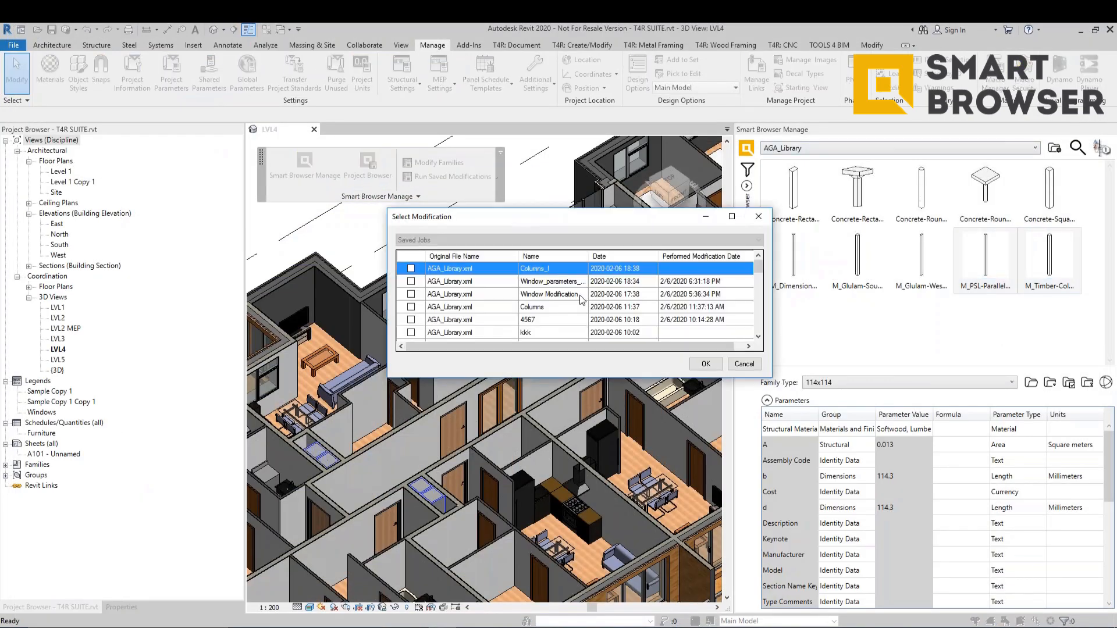
{"action": "left_click", "coordinate": [411, 269]}
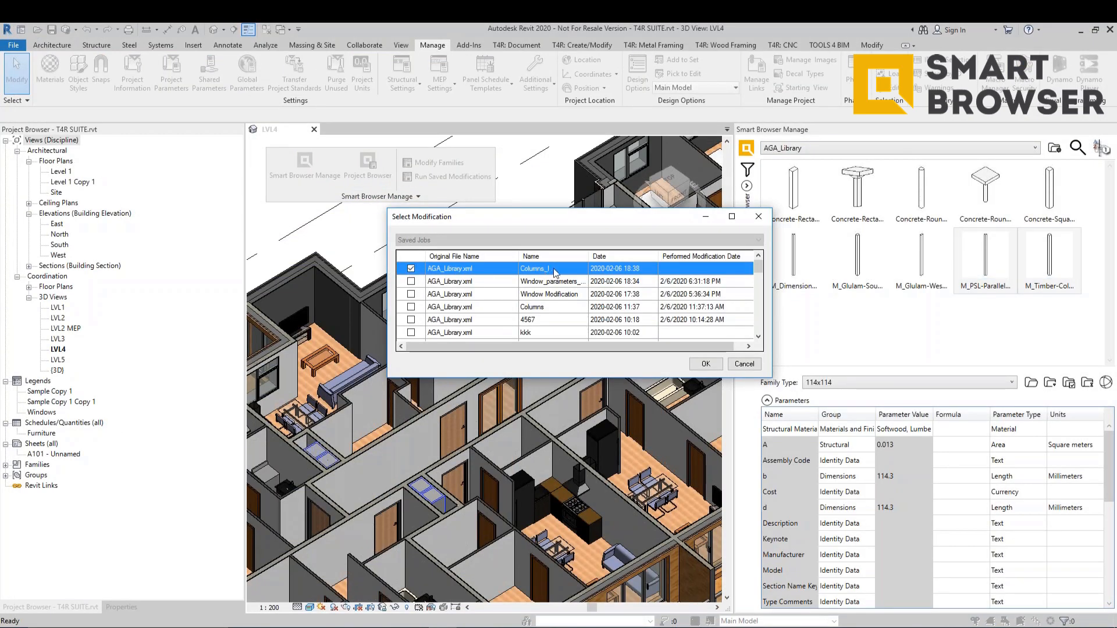
{"action": "left_click", "coordinate": [705, 364]}
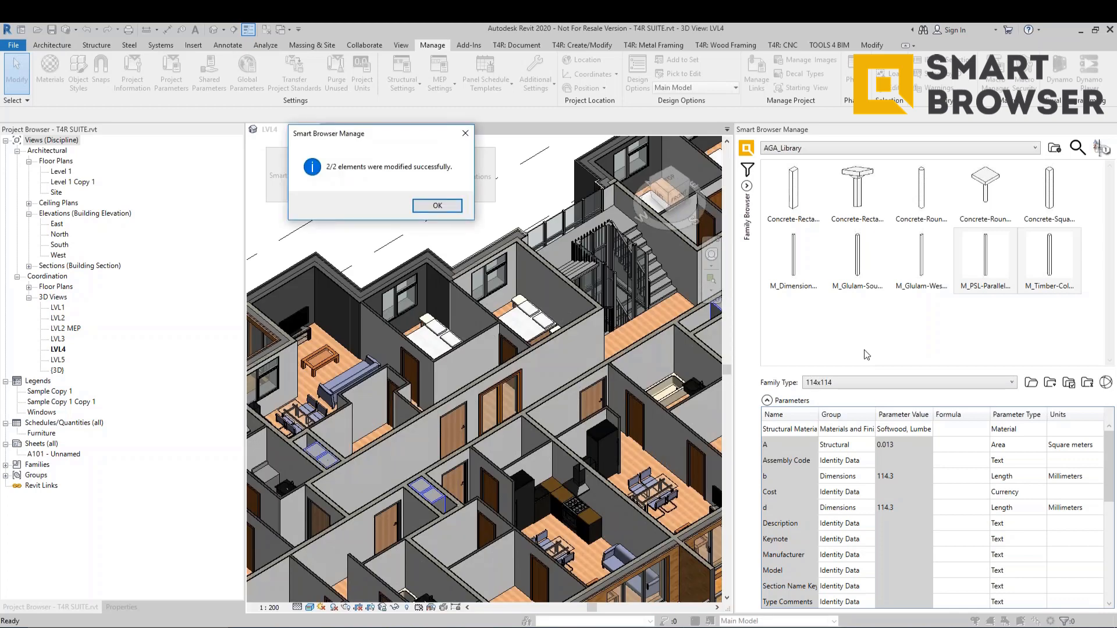
{"action": "left_click", "coordinate": [447, 206]}
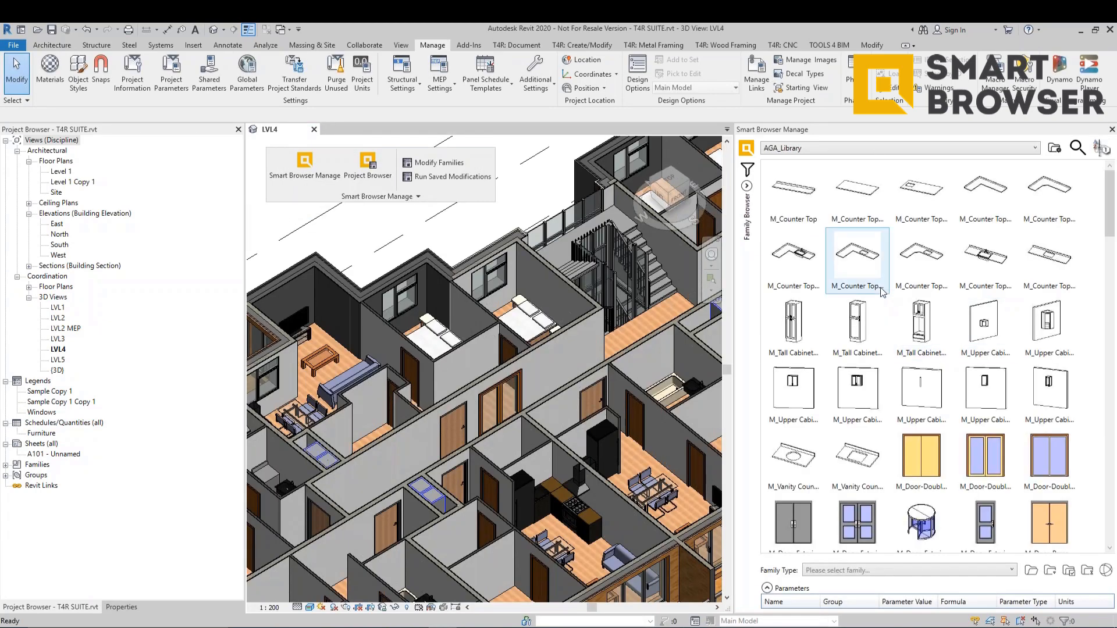
Step: List the Structural Columns families and check the M_PSL-Parallel Strand Lumber column's b and d values and type names
{"action": "mouse_move", "coordinate": [748, 189]}
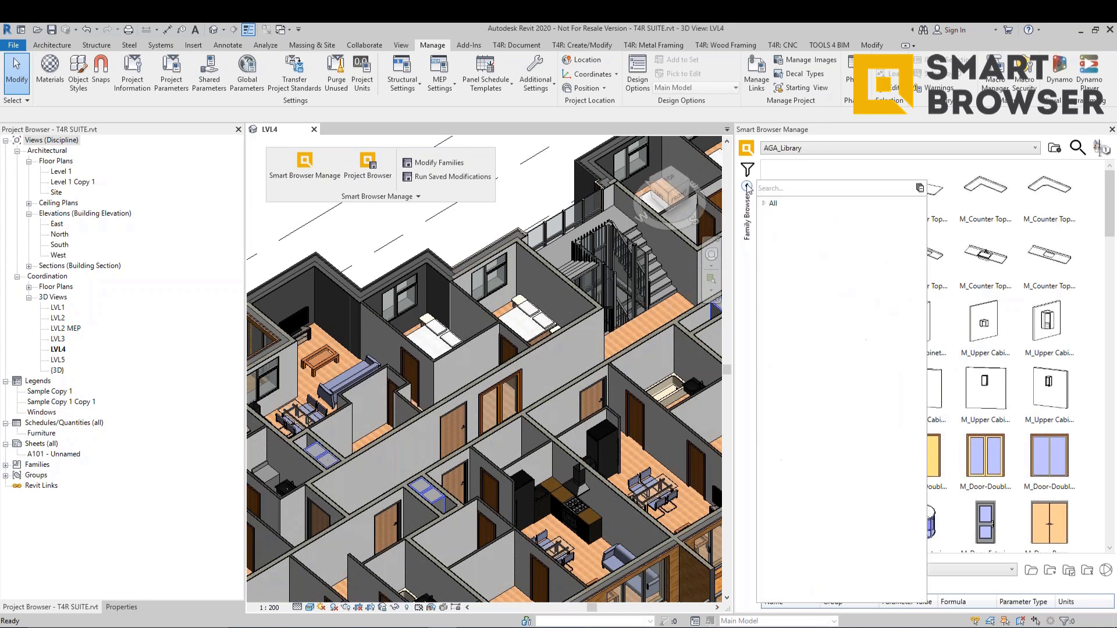
{"action": "left_click", "coordinate": [813, 260]}
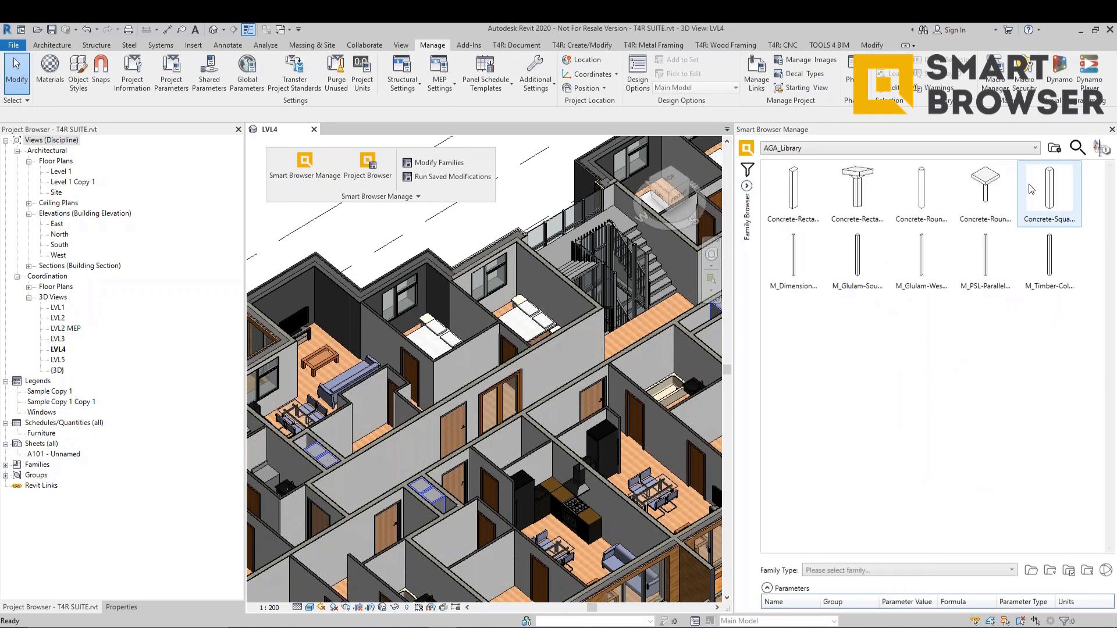
{"action": "left_click", "coordinate": [999, 253]}
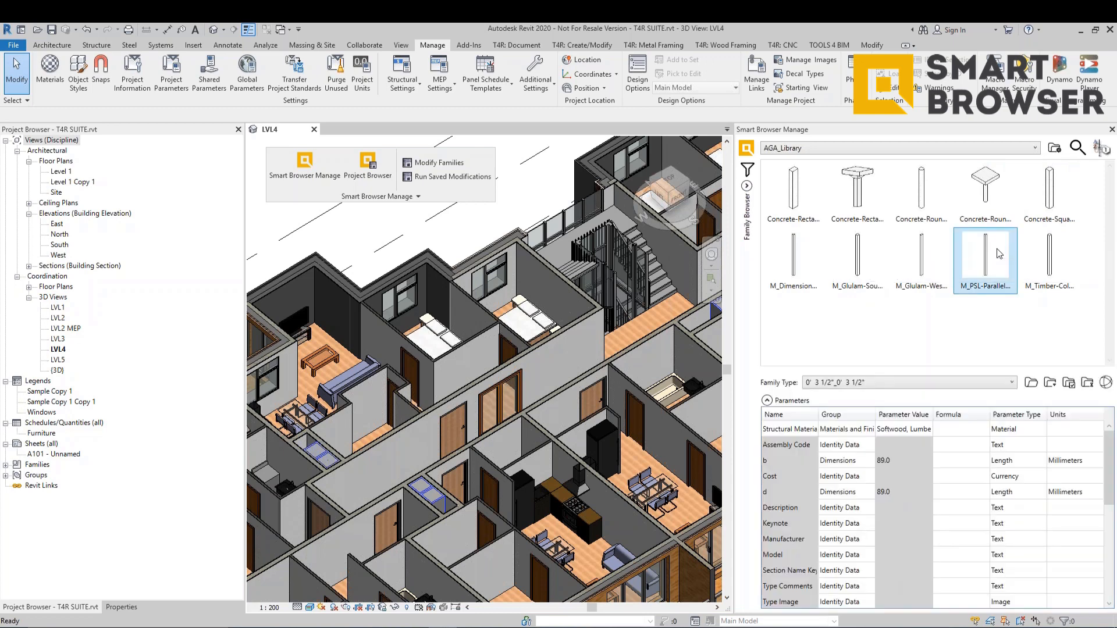
{"action": "left_click", "coordinate": [883, 466]}
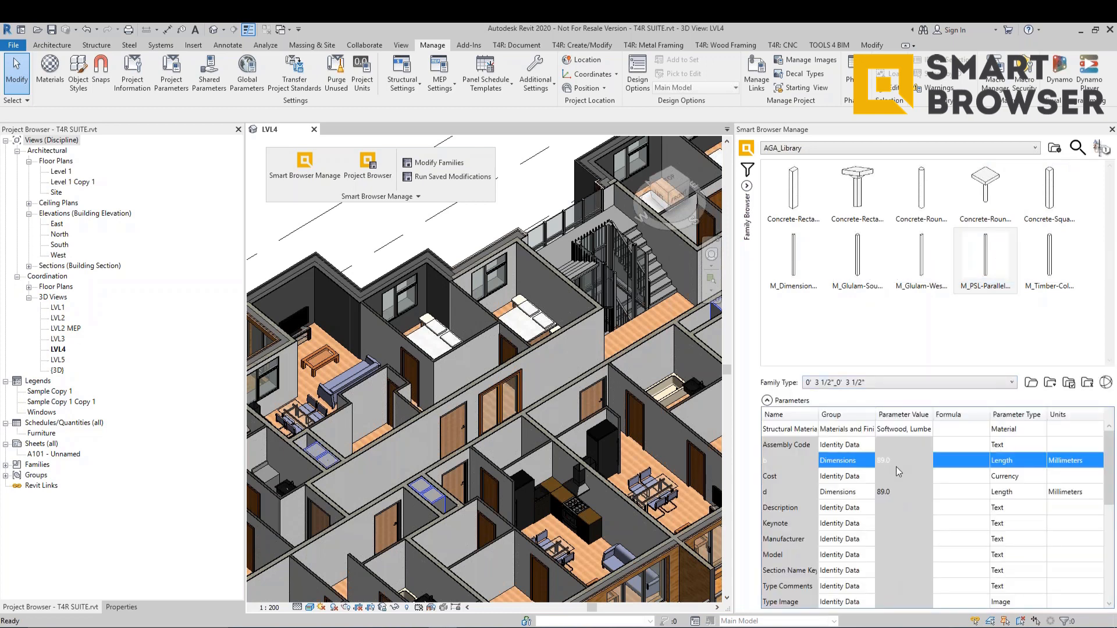
{"action": "left_click", "coordinate": [898, 498]}
{"action": "left_click", "coordinate": [877, 384]}
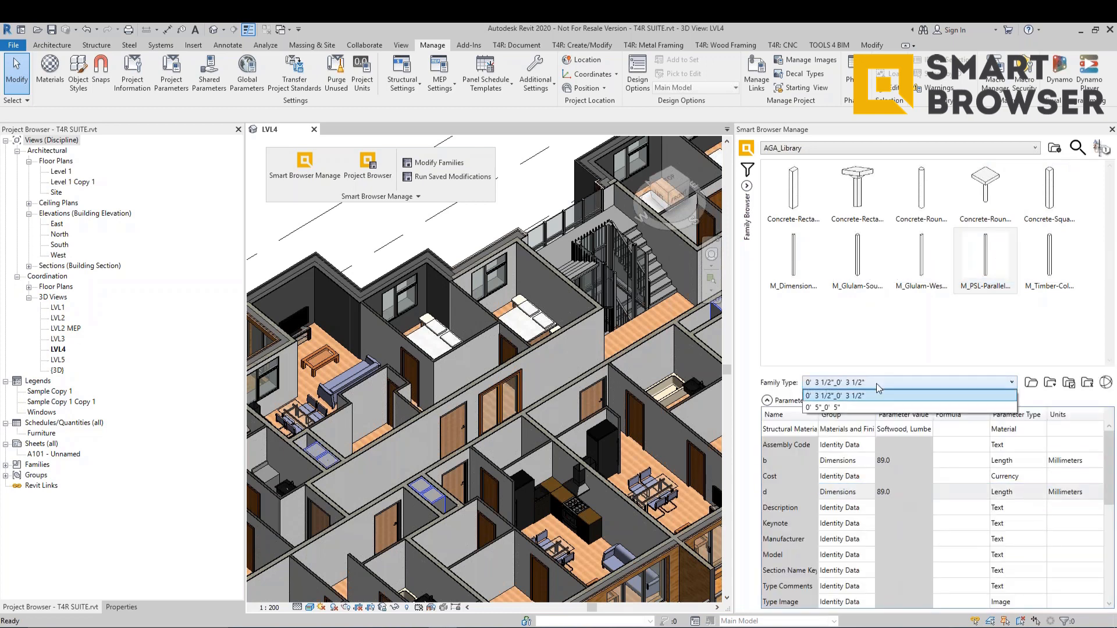
{"action": "left_click", "coordinate": [878, 395]}
Step: Check the M_Timber-Column family's list of type names and its b and d values
{"action": "left_click", "coordinate": [1049, 256]}
{"action": "left_click", "coordinate": [901, 381]}
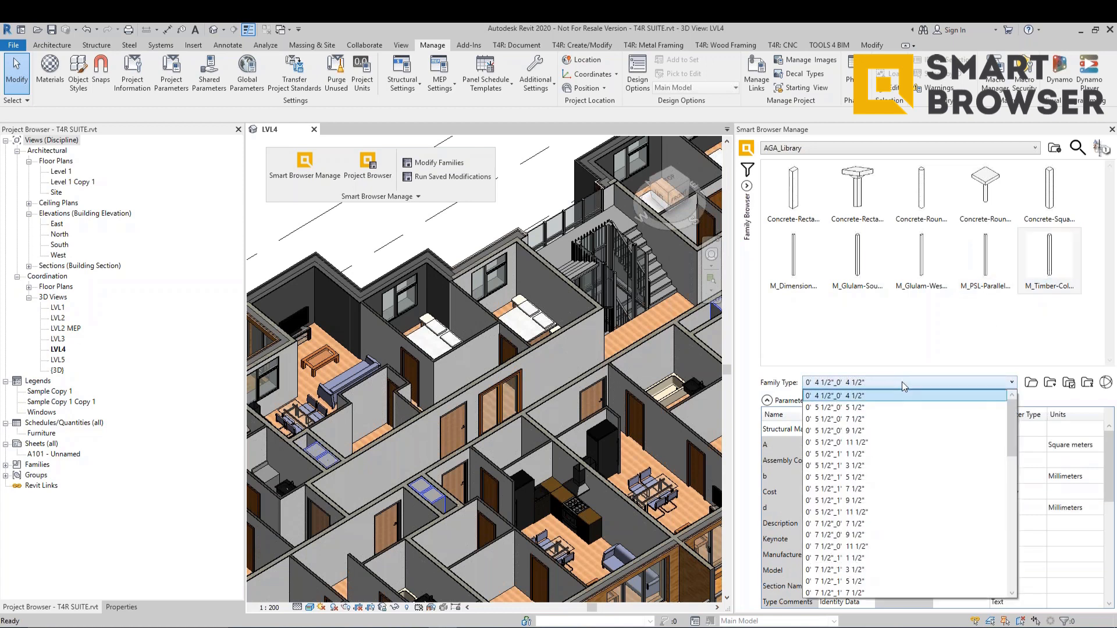
{"action": "left_click_drag", "start_coordinate": [1010, 415], "coordinate": [1012, 562]}
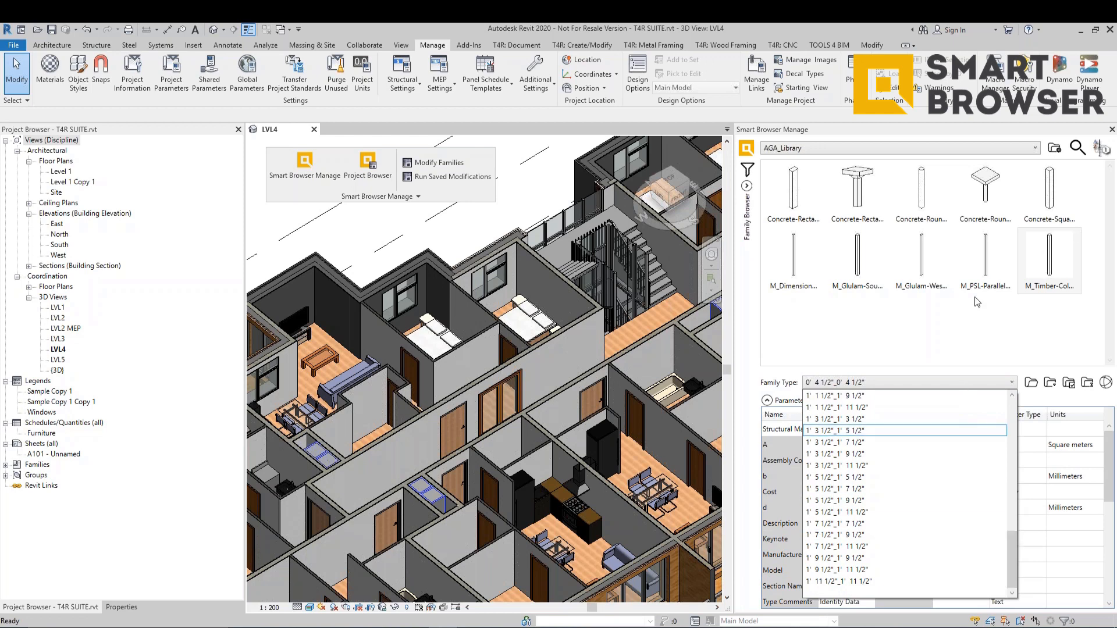
{"action": "left_click", "coordinate": [928, 357]}
{"action": "left_click", "coordinate": [895, 507]}
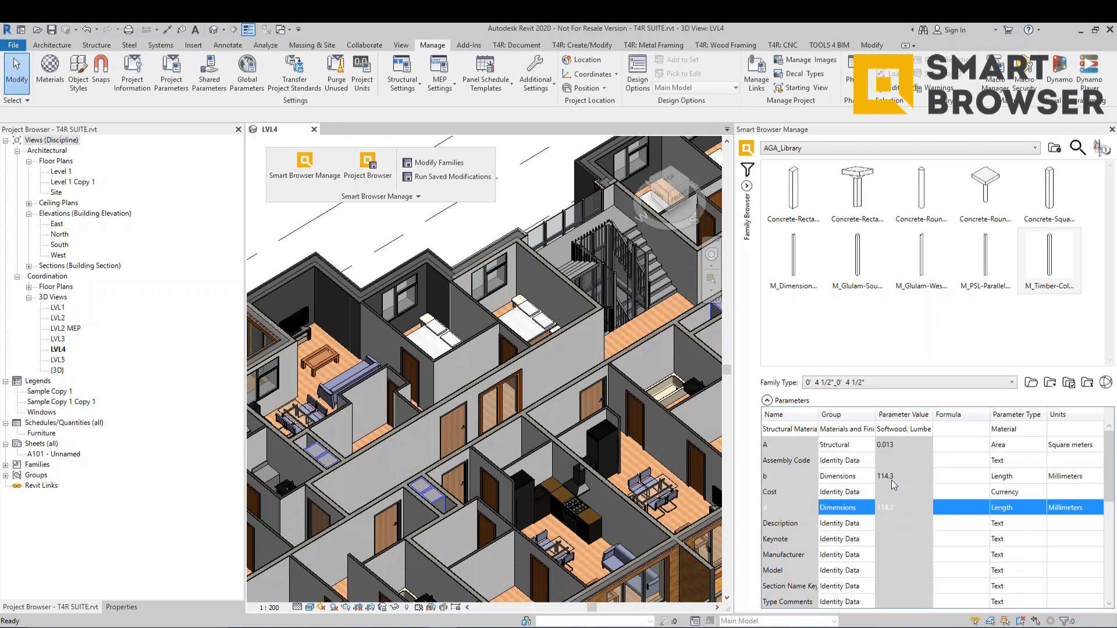
{"action": "left_click", "coordinate": [898, 478]}
{"action": "left_click", "coordinate": [901, 507]}
Step: List the Lighting Fixtures families, and in File Explorer open the Other subfolder of SB - Copy
{"action": "mouse_move", "coordinate": [747, 210]}
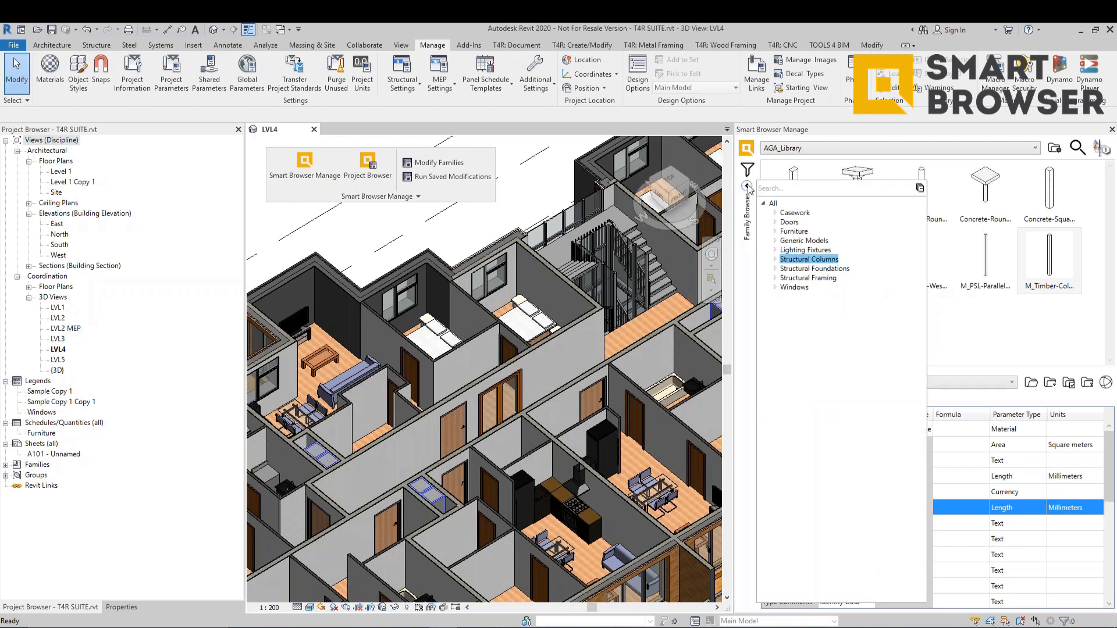
{"action": "left_click", "coordinate": [804, 250]}
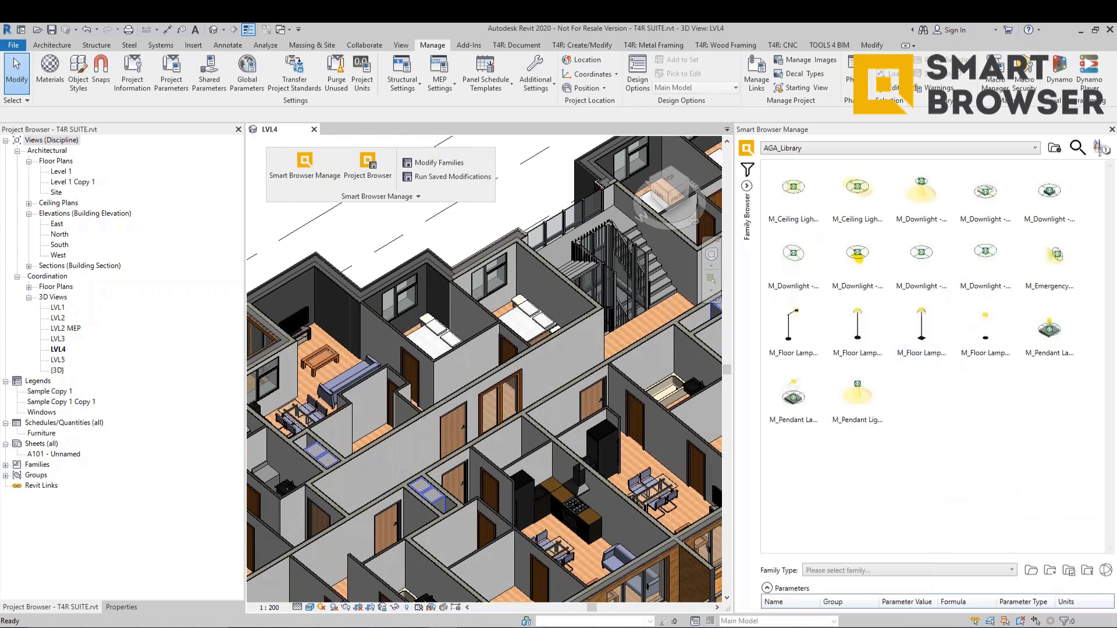
{"action": "key", "text": "super+e"}
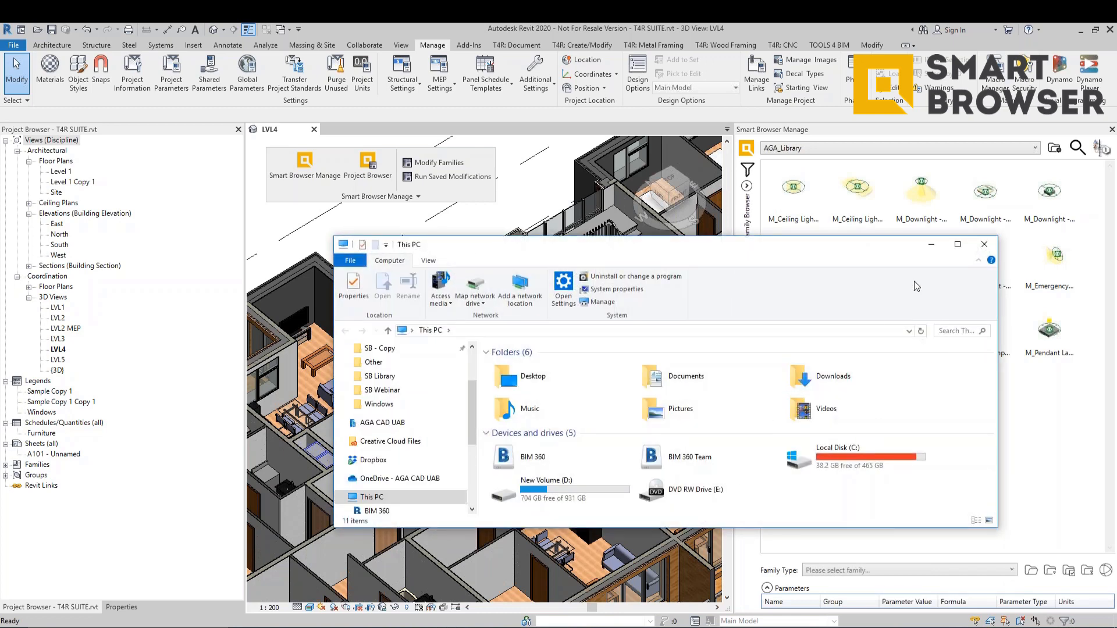
{"action": "left_click", "coordinate": [987, 245]}
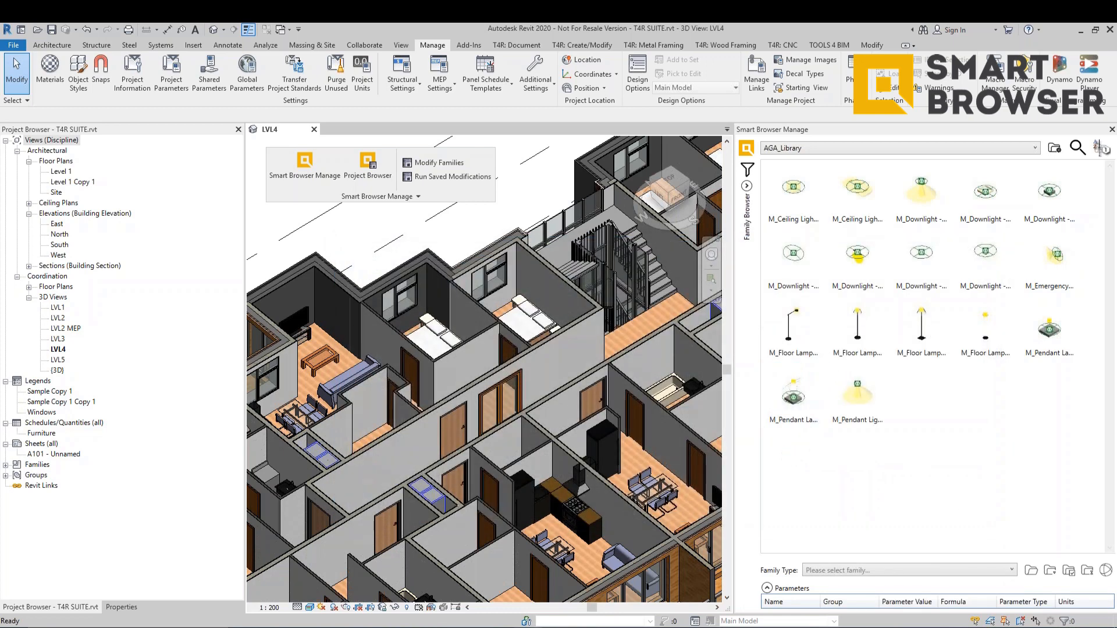
{"action": "right_click", "coordinate": [527, 627]}
{"action": "left_click", "coordinate": [498, 427]}
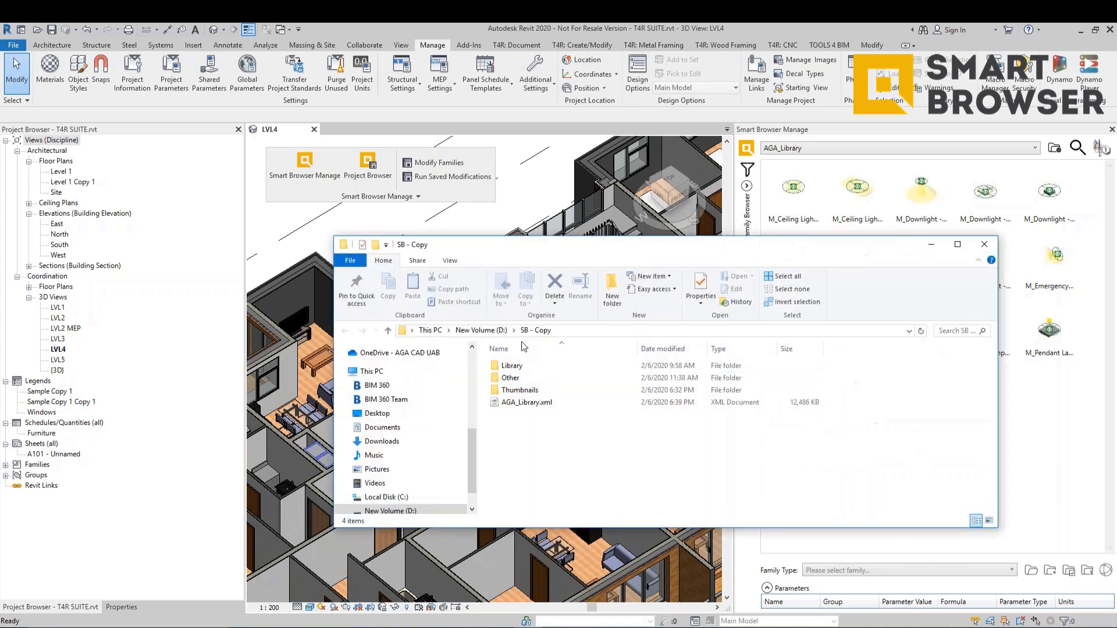
{"action": "double_click", "coordinate": [499, 379]}
{"action": "left_click_drag", "start_coordinate": [558, 378], "coordinate": [286, 245]}
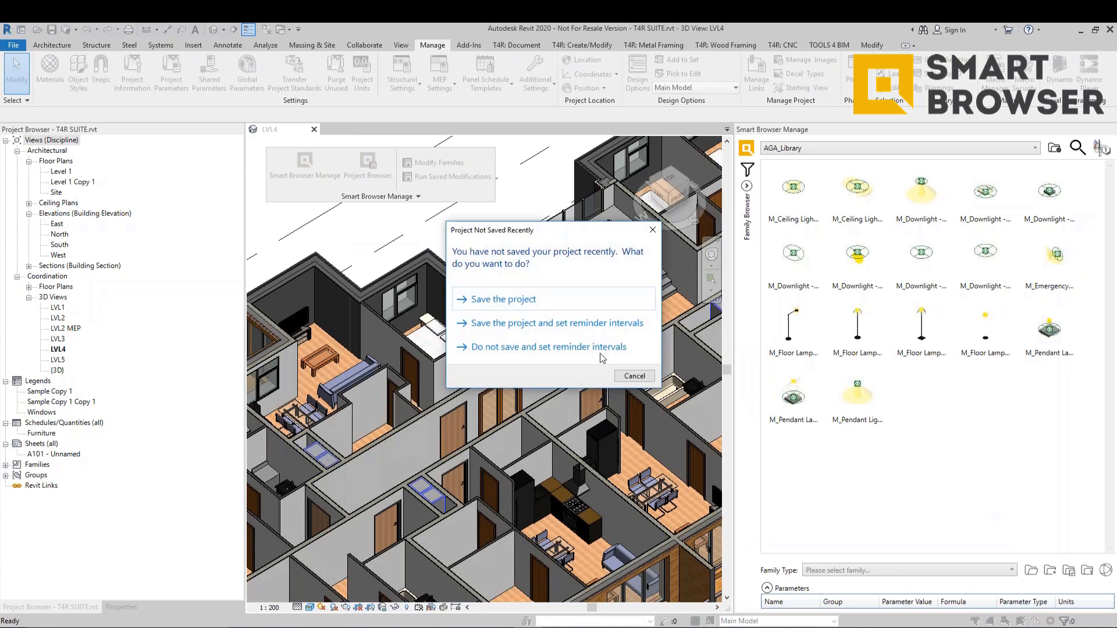
{"action": "left_click", "coordinate": [634, 376]}
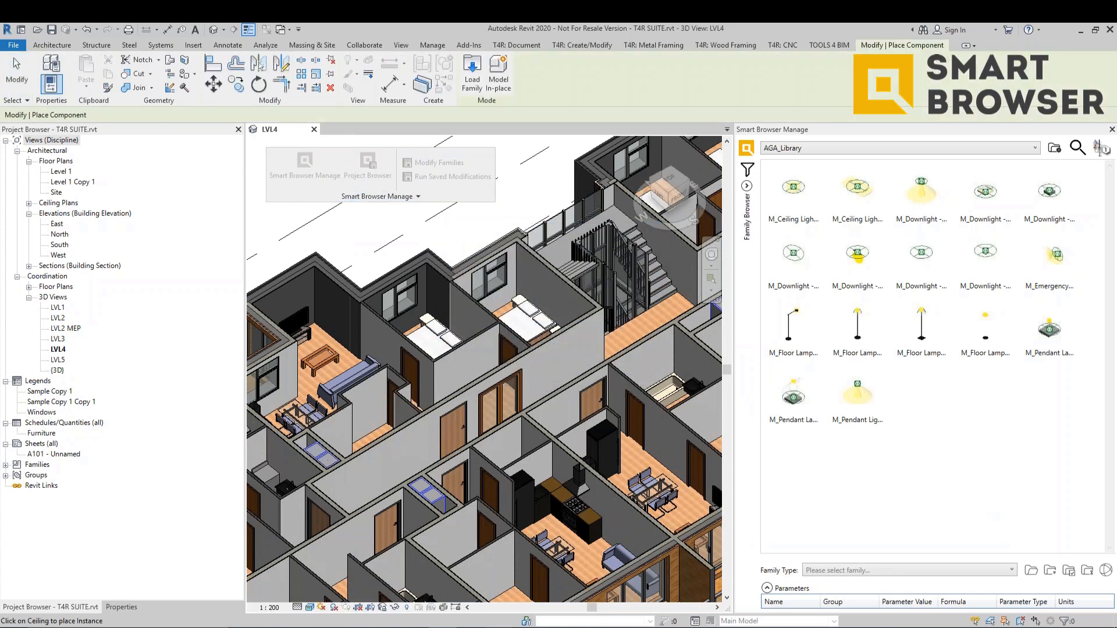
{"action": "key", "text": "Escape"}
Step: Switch back to File Explorer and open M_Ceiling Light - Flat Round.rfa from the Other folder in Revit
{"action": "key", "text": "alt+Tab"}
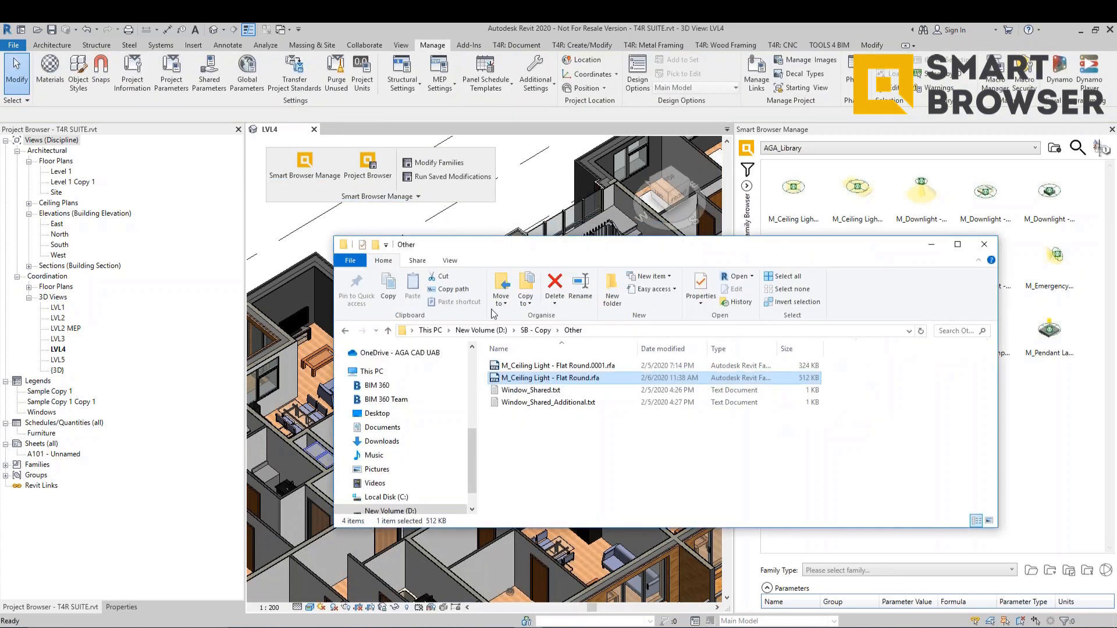
{"action": "double_click", "coordinate": [551, 380]}
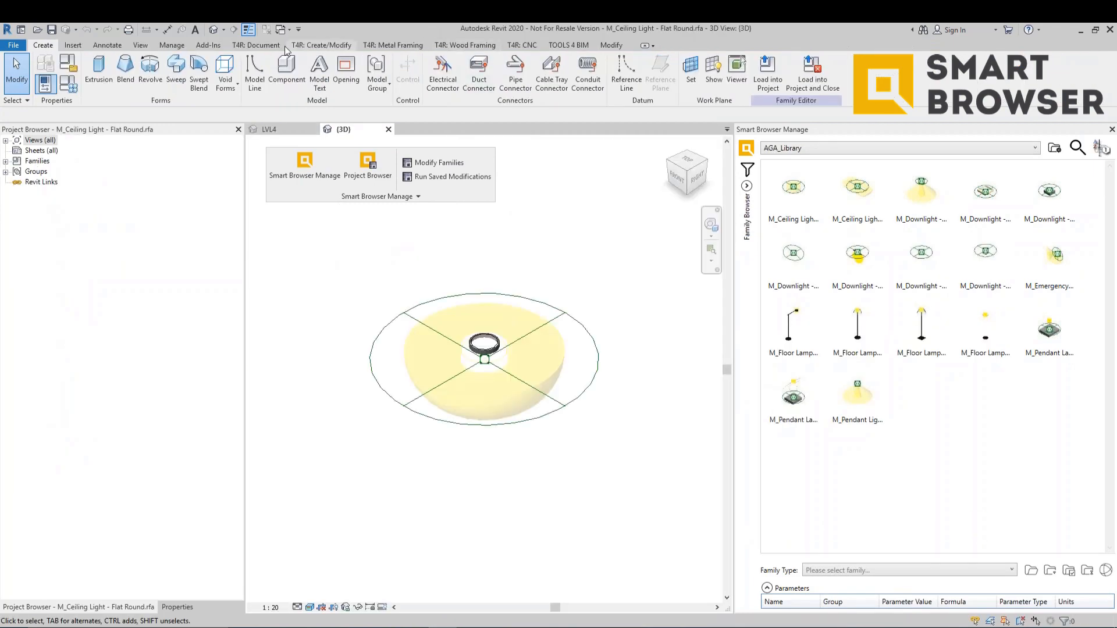
Step: Set the Length format in the ceiling light family's project units to Millimeters
{"action": "left_click", "coordinate": [174, 46]}
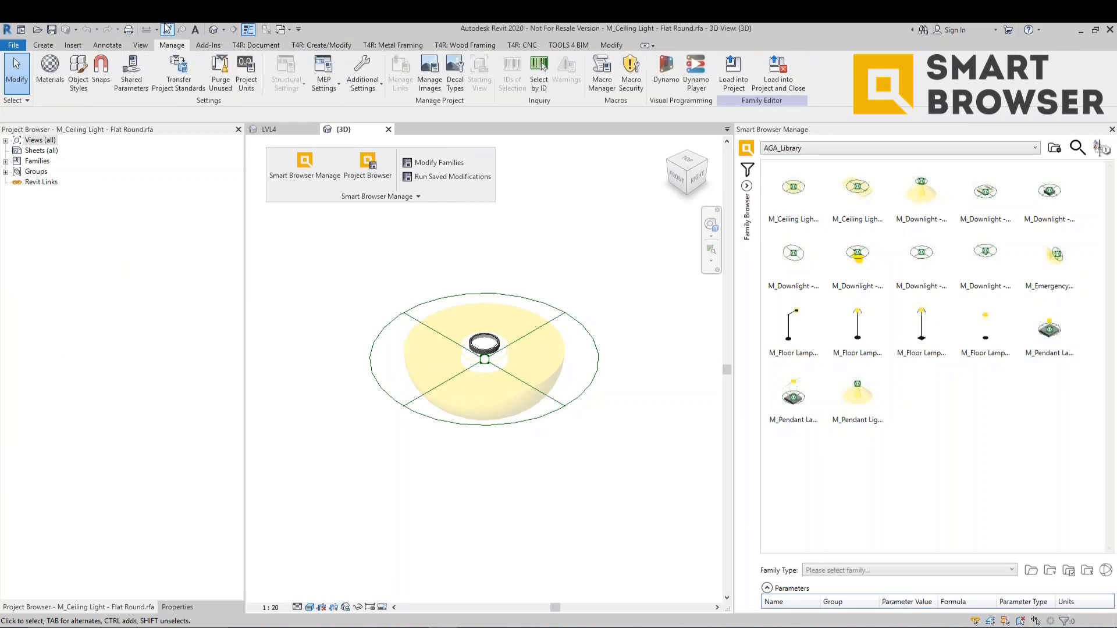
{"action": "left_click", "coordinate": [244, 85]}
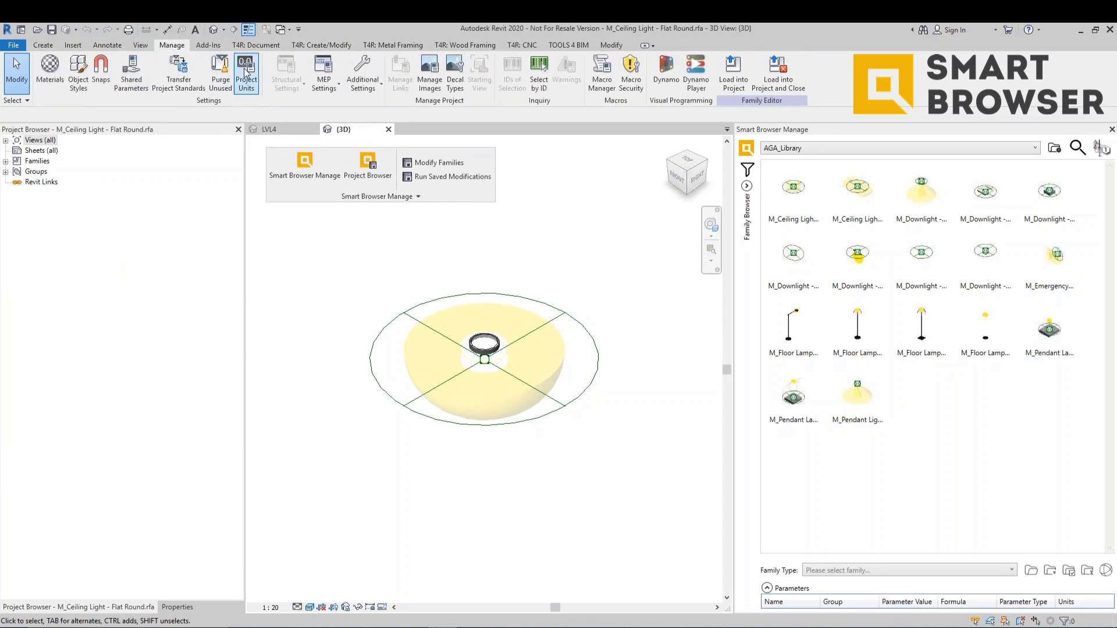
{"action": "left_click", "coordinate": [609, 246]}
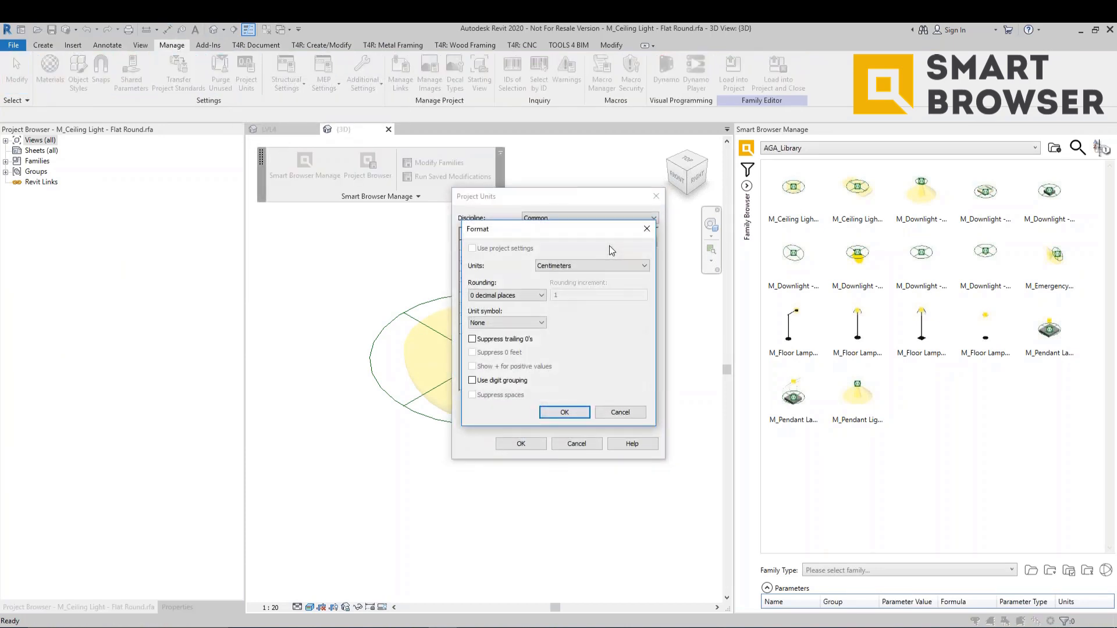
{"action": "left_click_drag", "start_coordinate": [611, 227], "coordinate": [805, 240]}
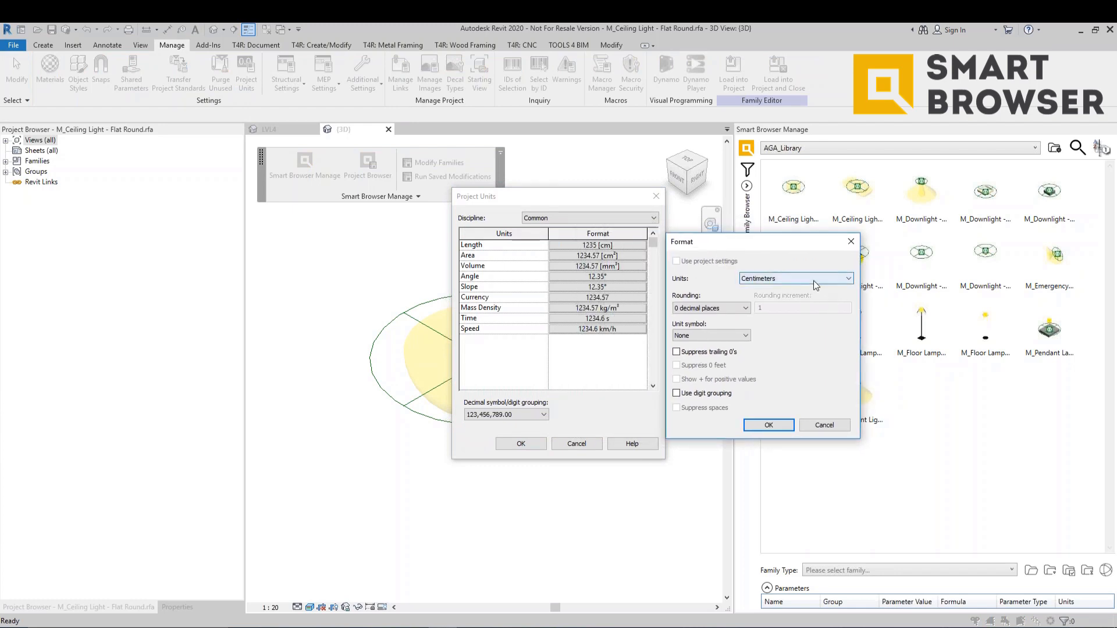
{"action": "left_click", "coordinate": [811, 278]}
{"action": "left_click", "coordinate": [773, 342]}
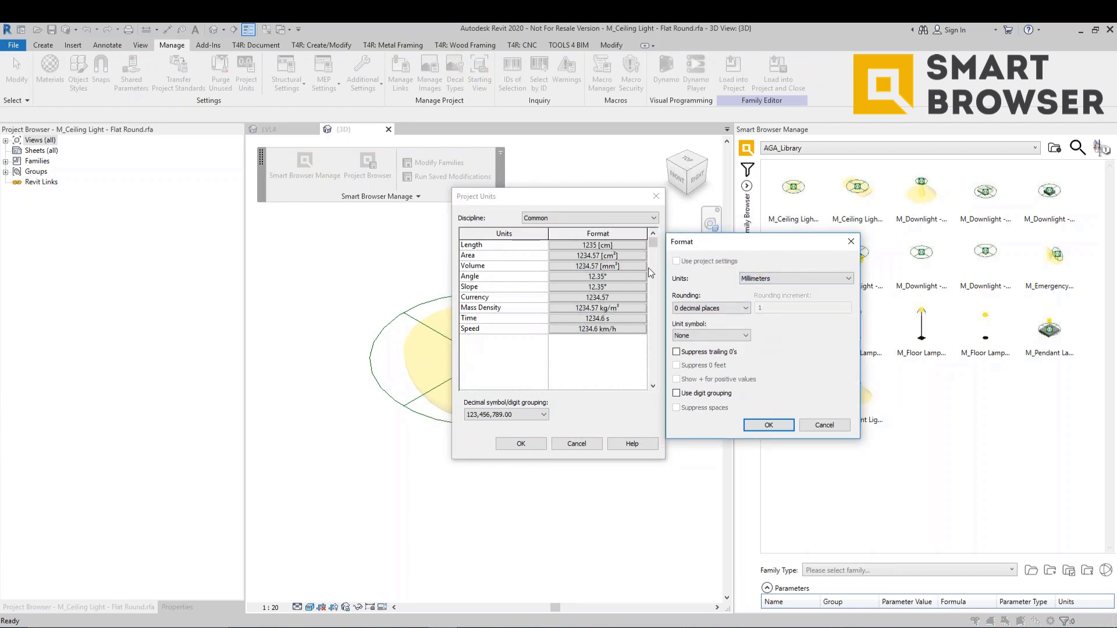
{"action": "left_click", "coordinate": [784, 425]}
Step: Set the Area format in the project units to Square meters
{"action": "left_click", "coordinate": [634, 257]}
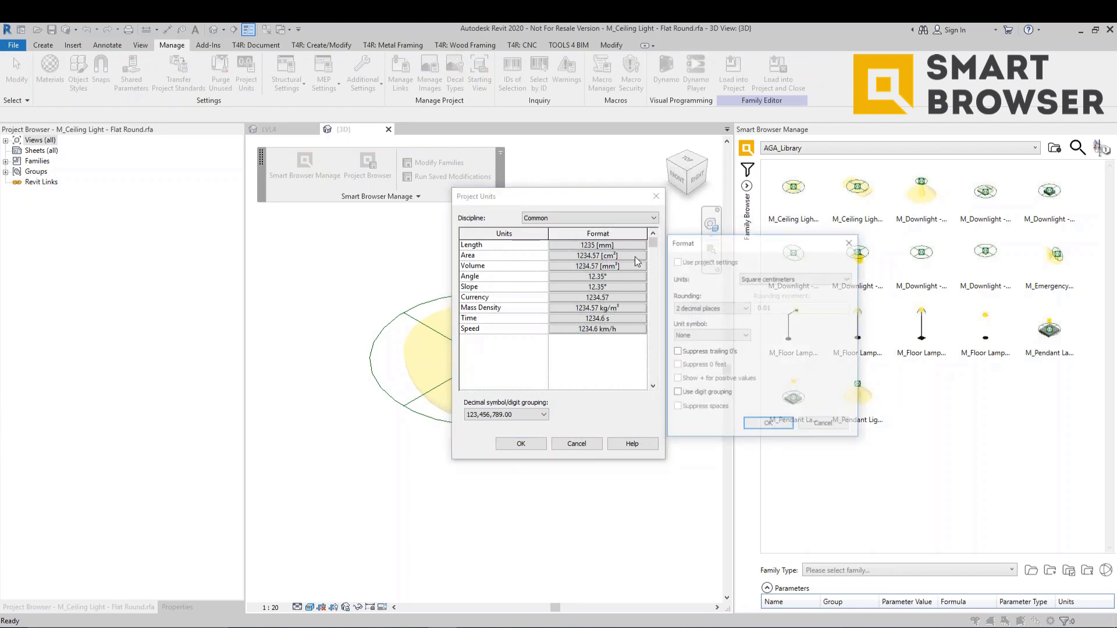
{"action": "left_click", "coordinate": [818, 282]}
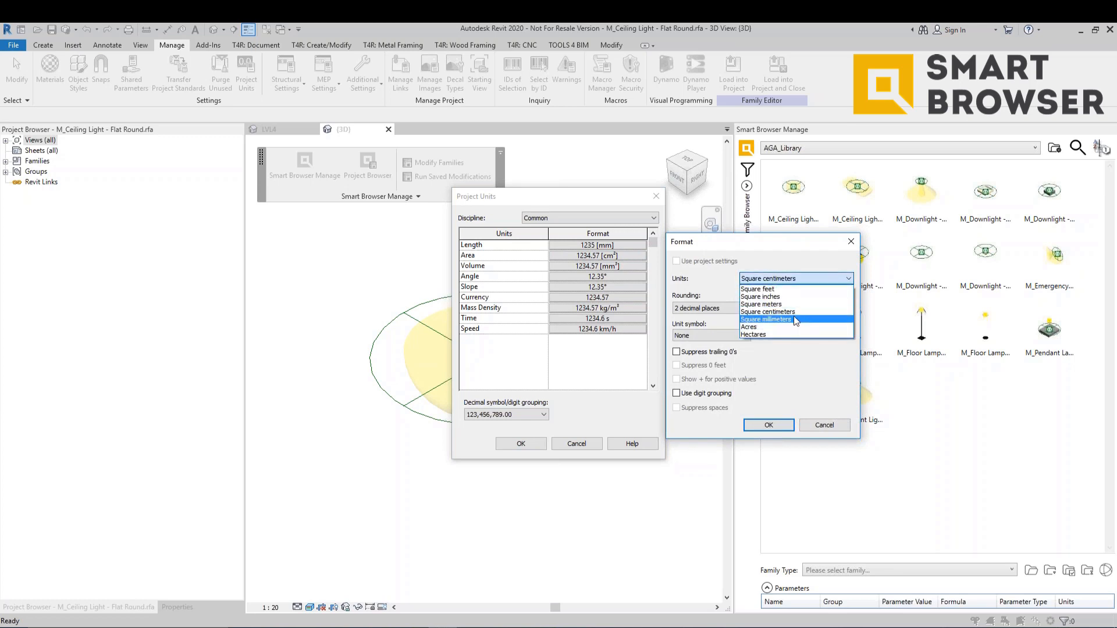
{"action": "left_click", "coordinate": [782, 304]}
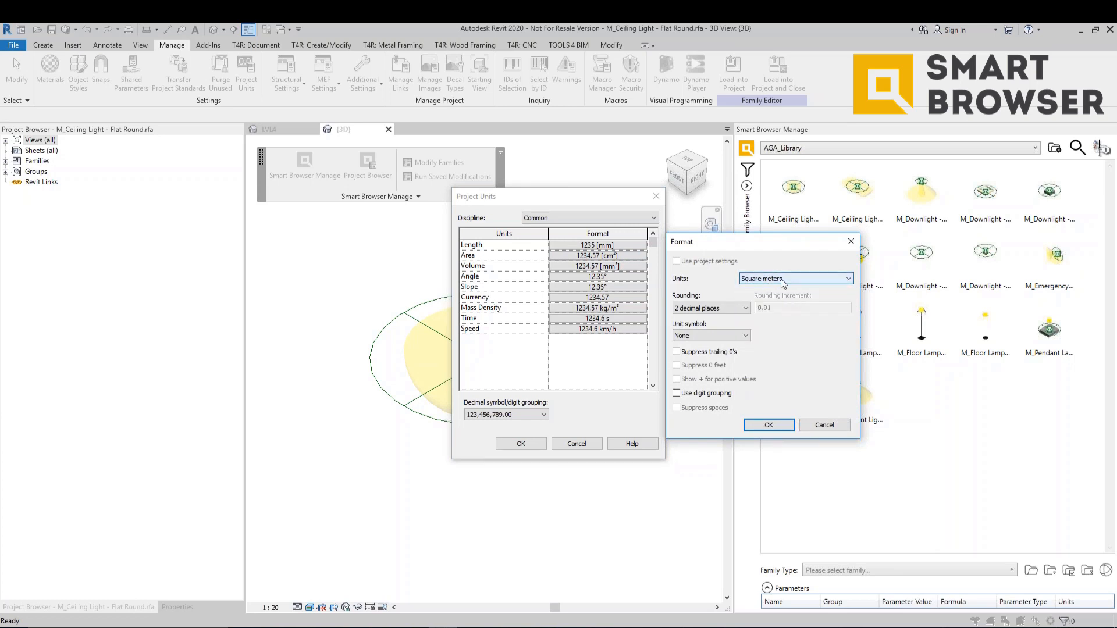
{"action": "left_click", "coordinate": [785, 426]}
Step: Set the Volume format to Cubic meters and apply the project units to the family
{"action": "left_click", "coordinate": [631, 267]}
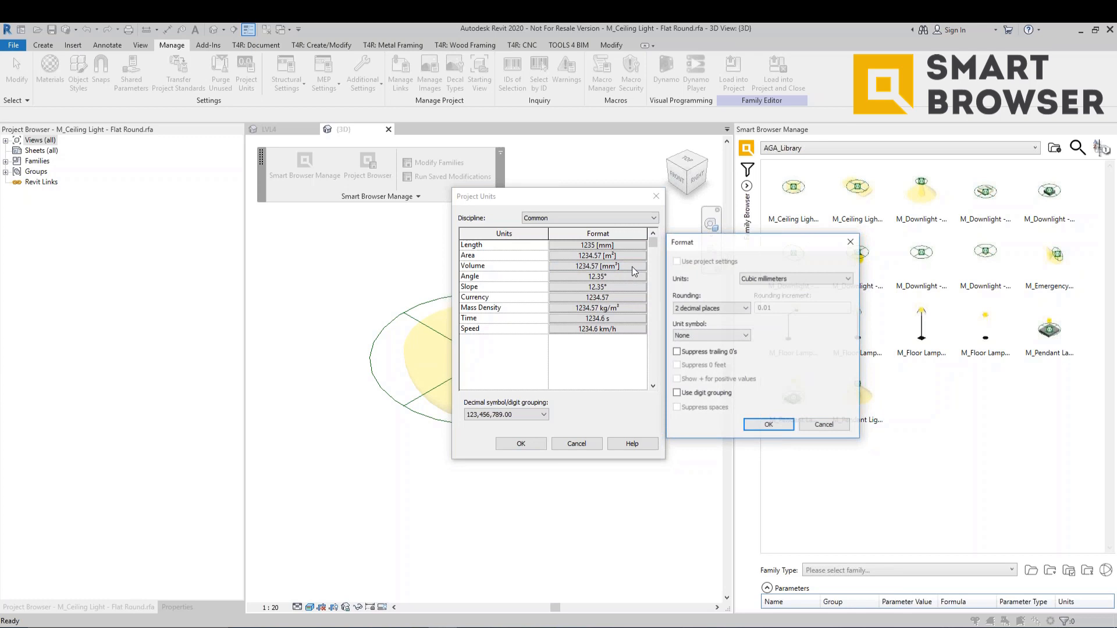
{"action": "left_click", "coordinate": [817, 281]}
{"action": "left_click", "coordinate": [762, 311]}
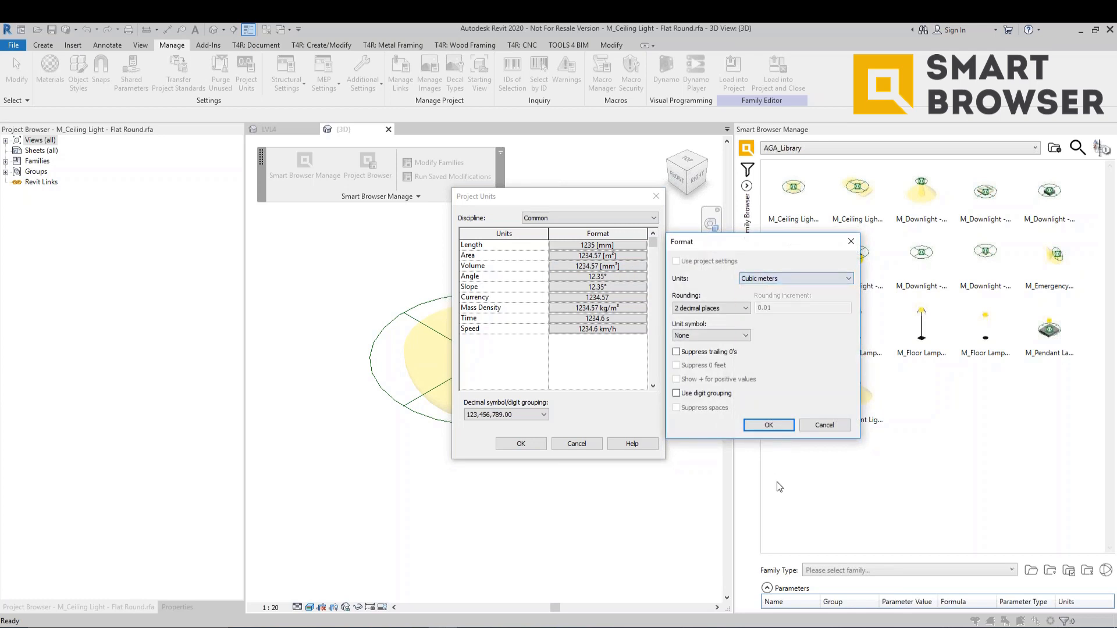
{"action": "left_click", "coordinate": [769, 425]}
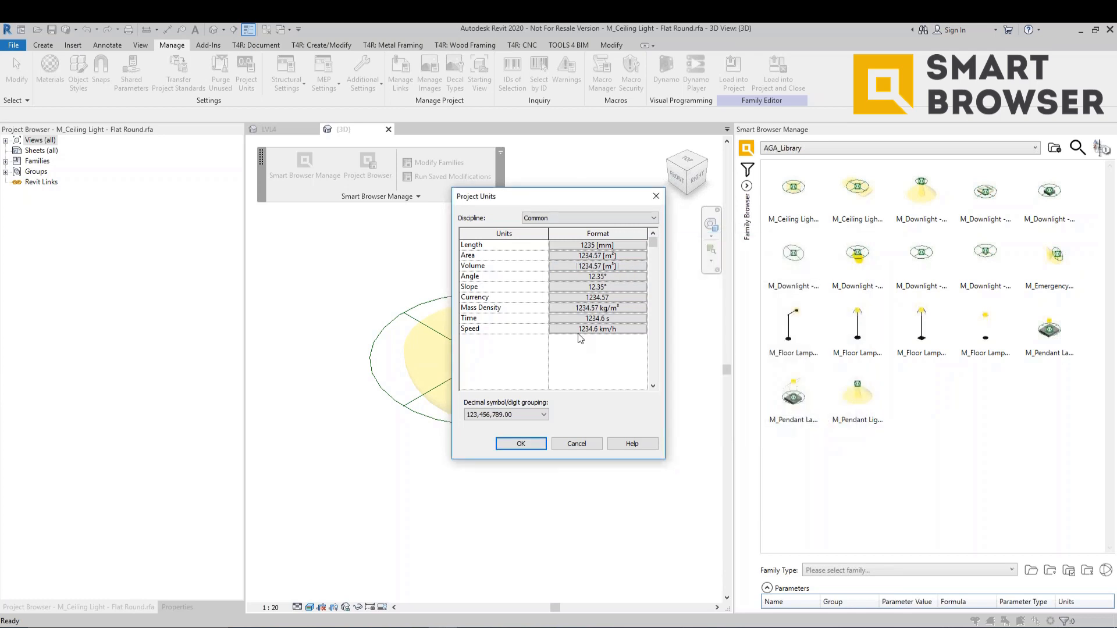
{"action": "left_click", "coordinate": [519, 443]}
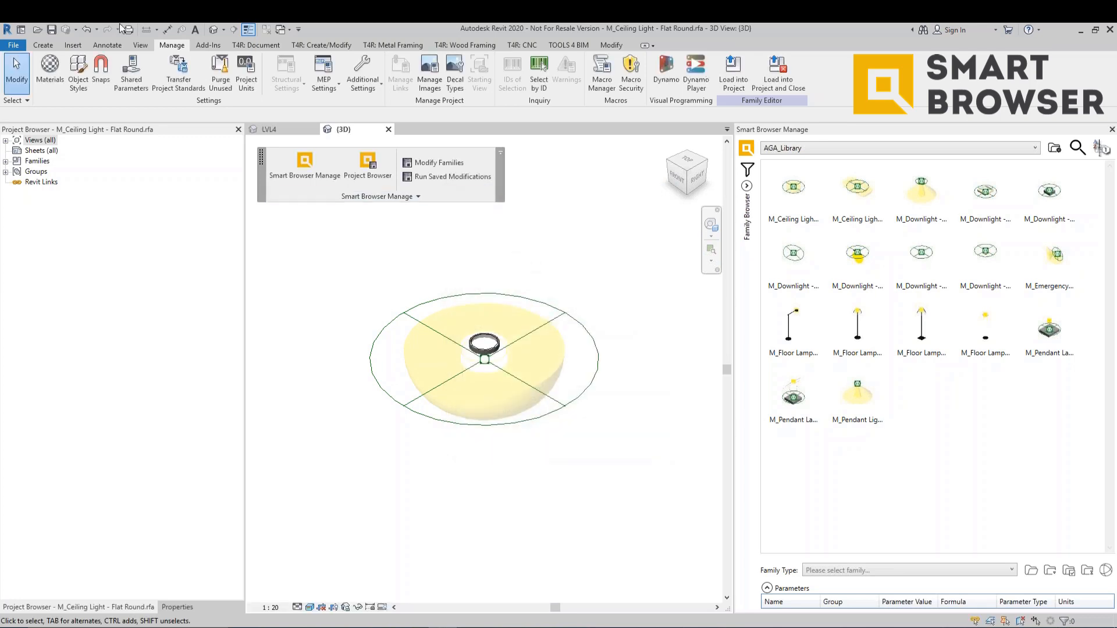
Step: Save the M_Ceiling Light - Flat Round family and close it
{"action": "left_click", "coordinate": [52, 30]}
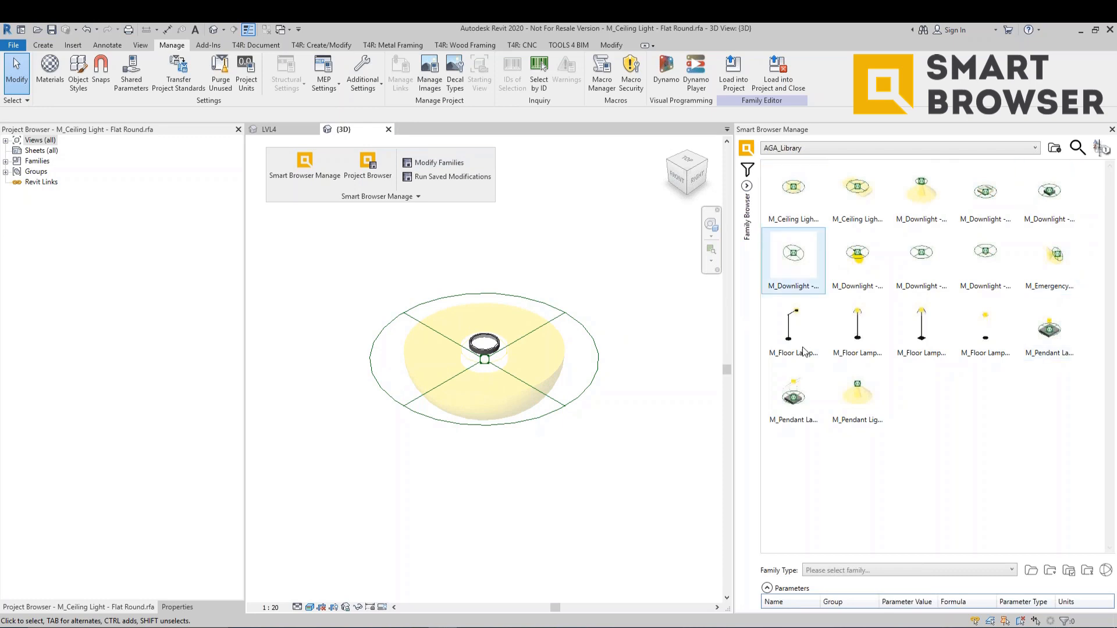
{"action": "left_click", "coordinate": [388, 129]}
Step: Start Transfer Family Units on the folder SB - Copy\Library\Lighting\Architectural\Internal on New Volume (D:)
{"action": "left_click", "coordinate": [437, 200]}
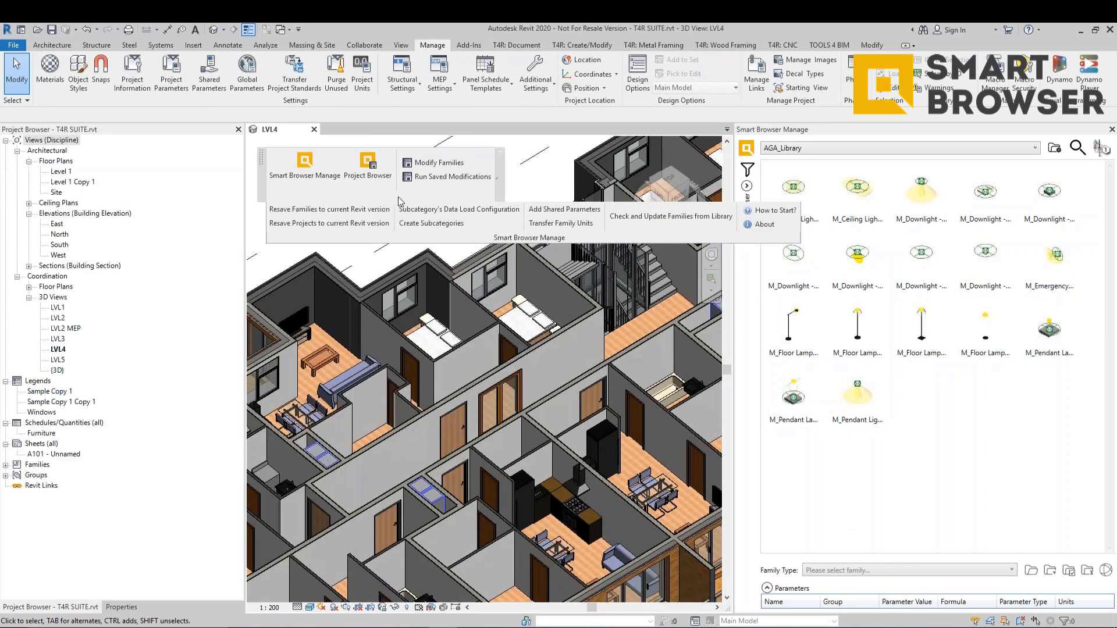
{"action": "left_click", "coordinate": [563, 226]}
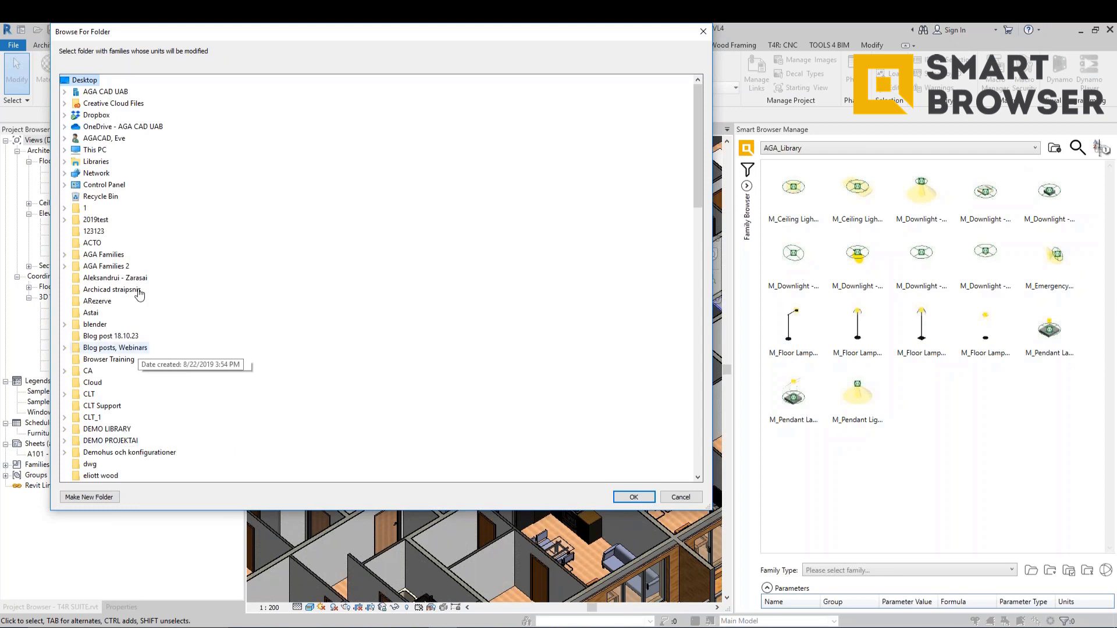
{"action": "double_click", "coordinate": [97, 152]}
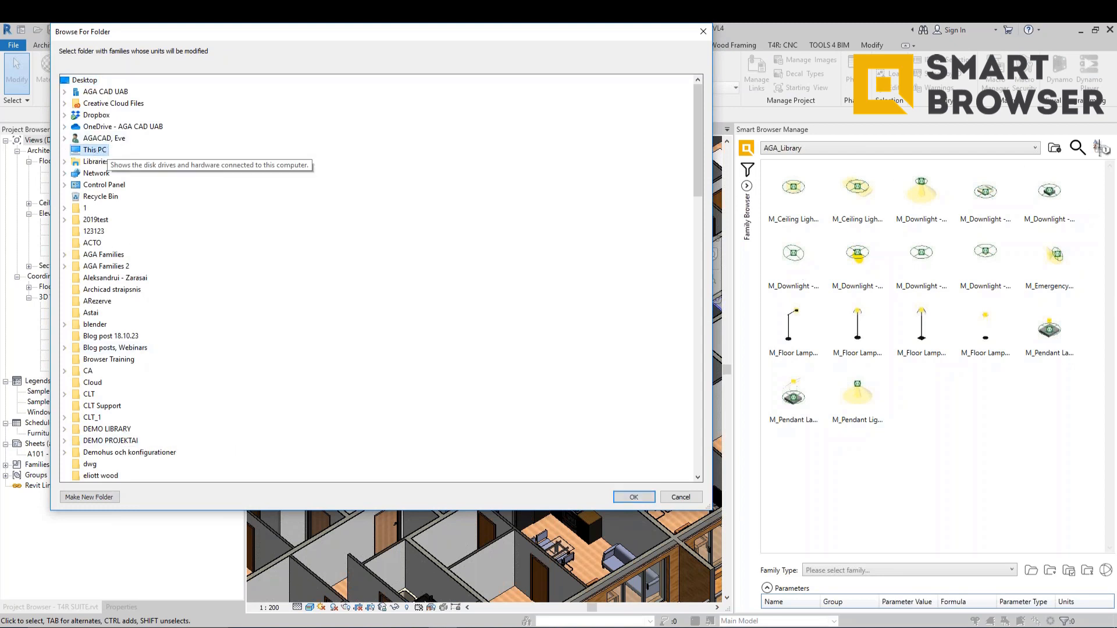
{"action": "double_click", "coordinate": [140, 271]}
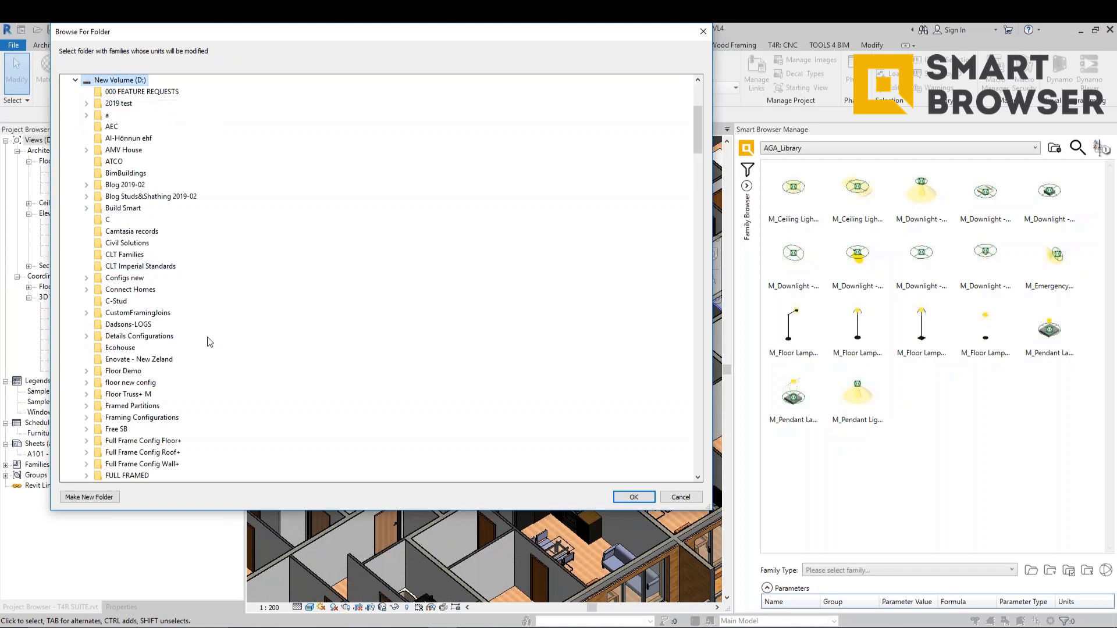
{"action": "key", "text": "s"}
{"action": "scroll", "coordinate": [198, 373], "scroll_direction": "down", "scroll_amount": 4}
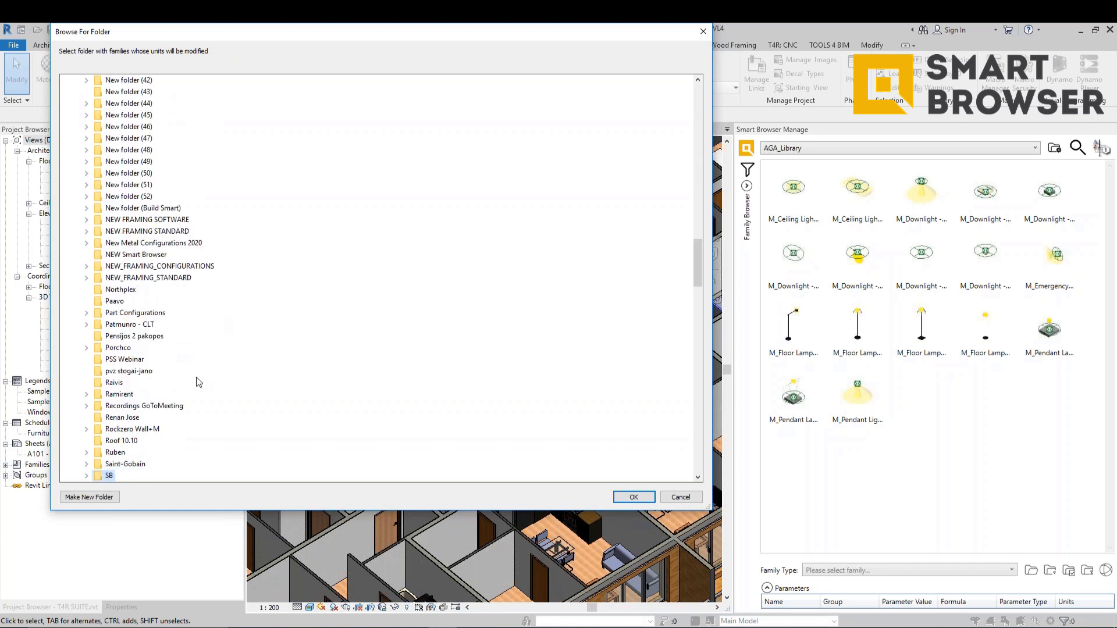
{"action": "double_click", "coordinate": [135, 348]}
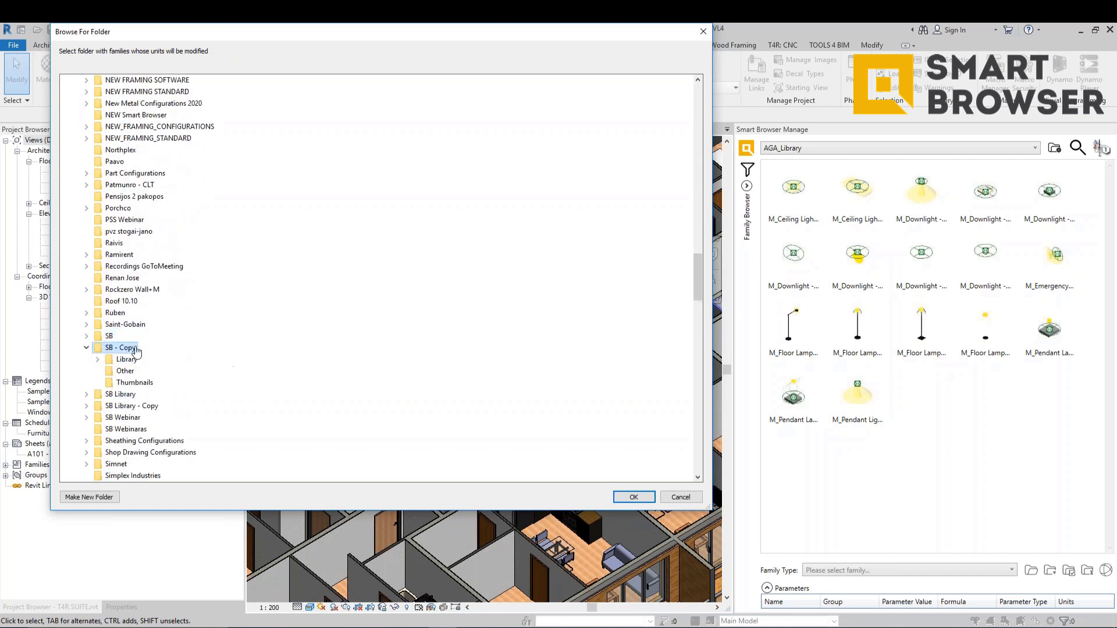
{"action": "double_click", "coordinate": [128, 360]}
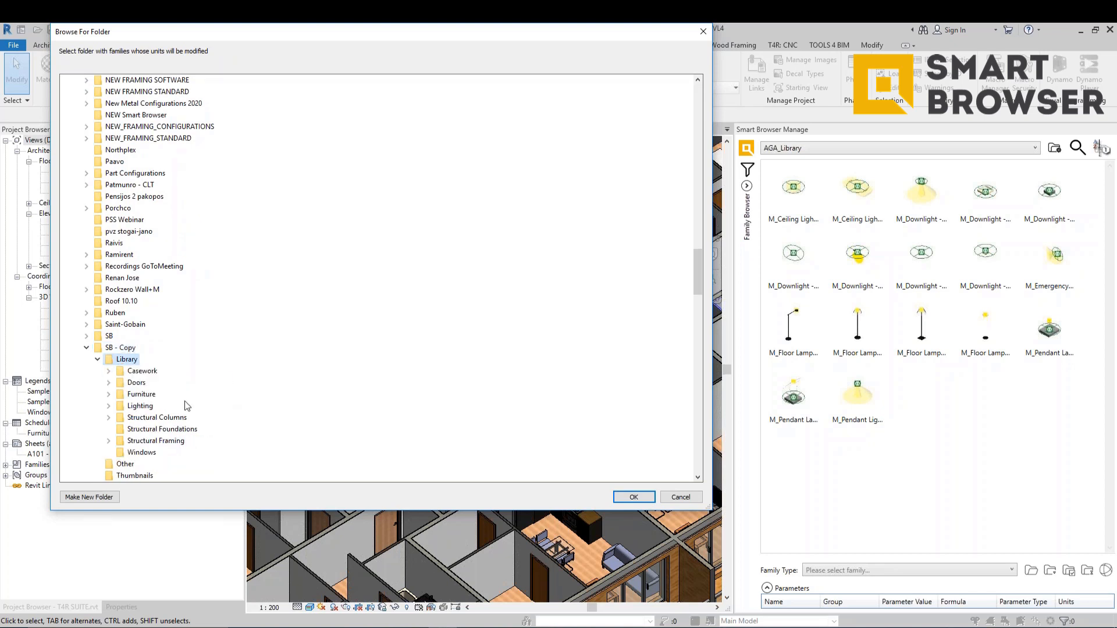
{"action": "double_click", "coordinate": [139, 407]}
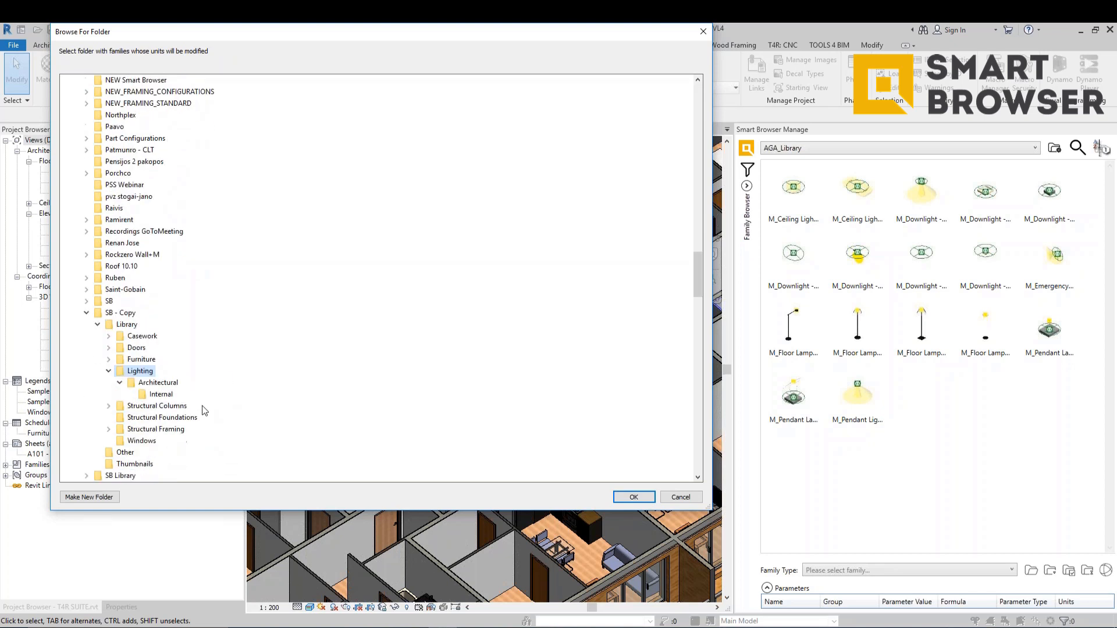
{"action": "left_click", "coordinate": [161, 394]}
{"action": "left_click", "coordinate": [634, 497]}
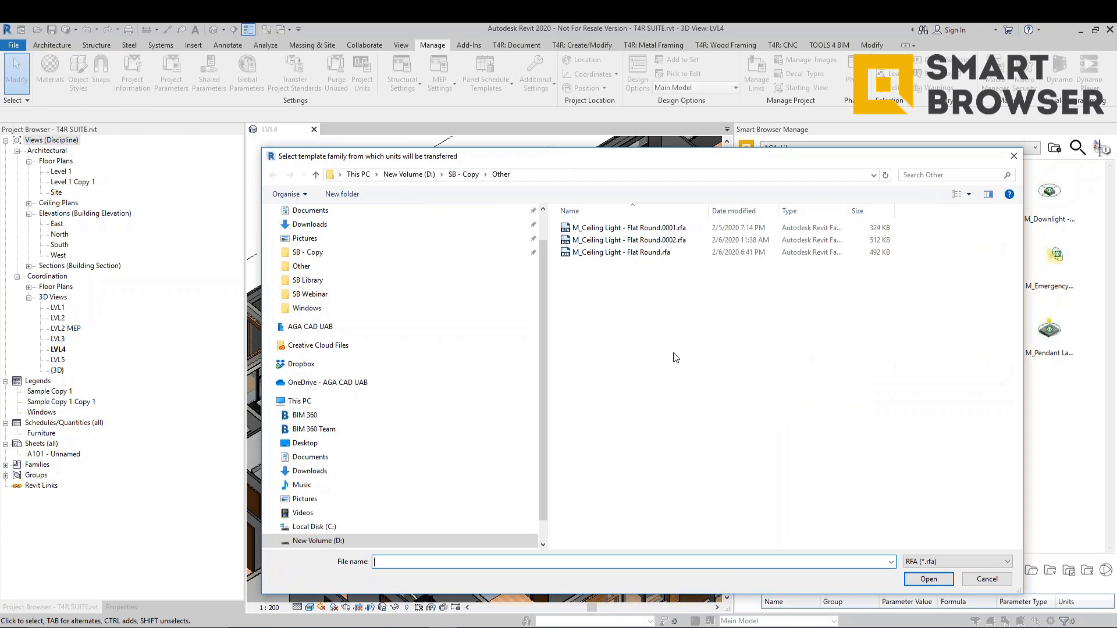
Step: Transfer the units from template family M_Ceiling Light - Flat Round.rfa and have the created backup files deleted
{"action": "left_click", "coordinate": [617, 253]}
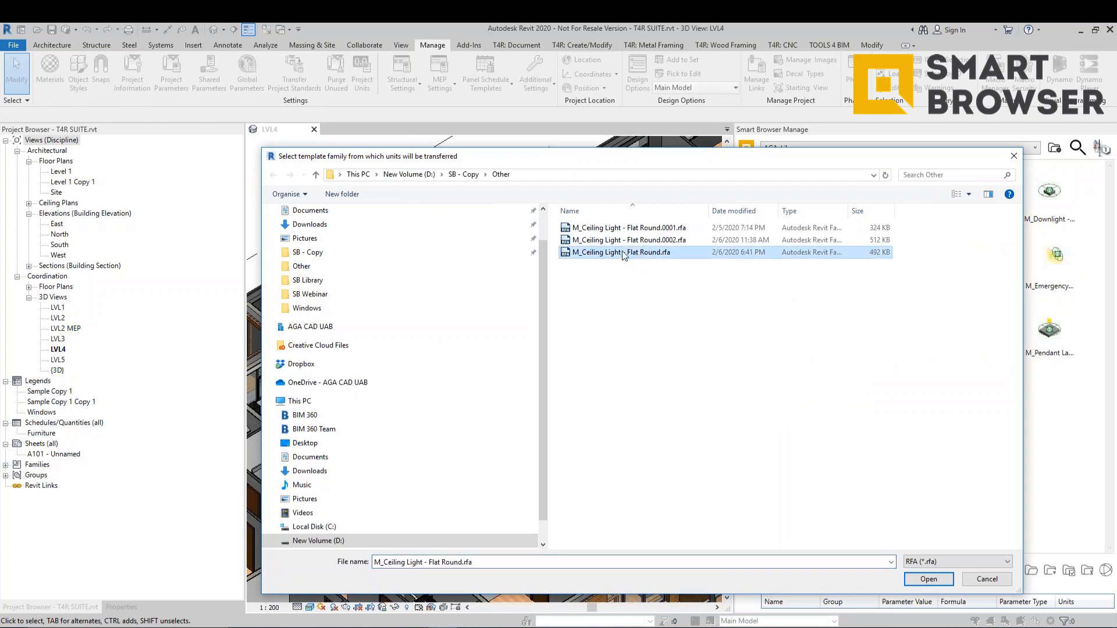
{"action": "left_click", "coordinate": [928, 579]}
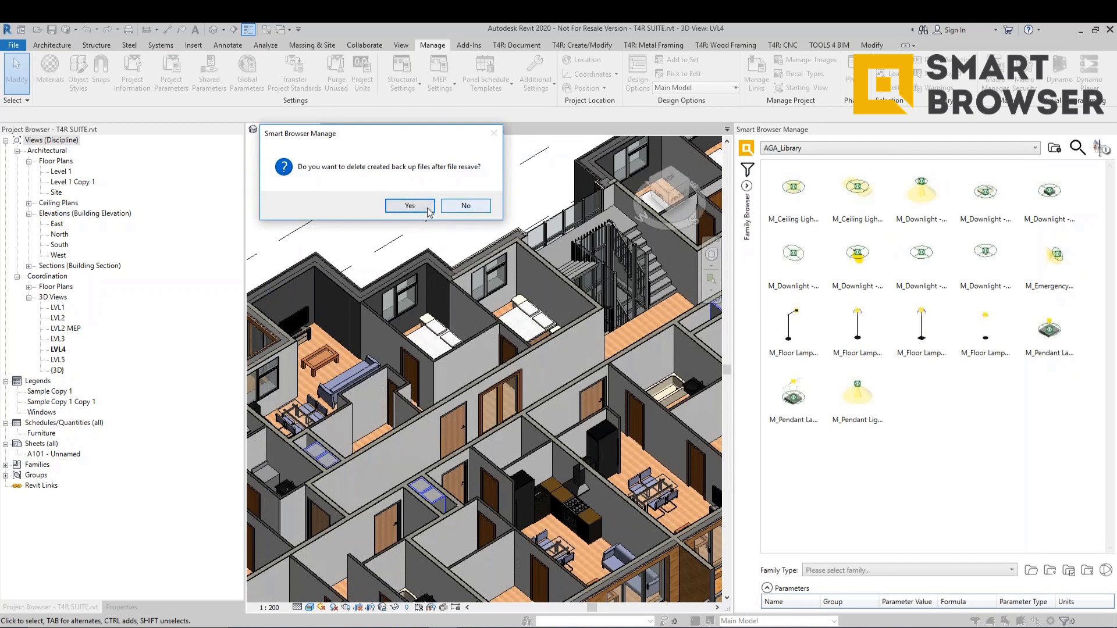
{"action": "left_click", "coordinate": [465, 205]}
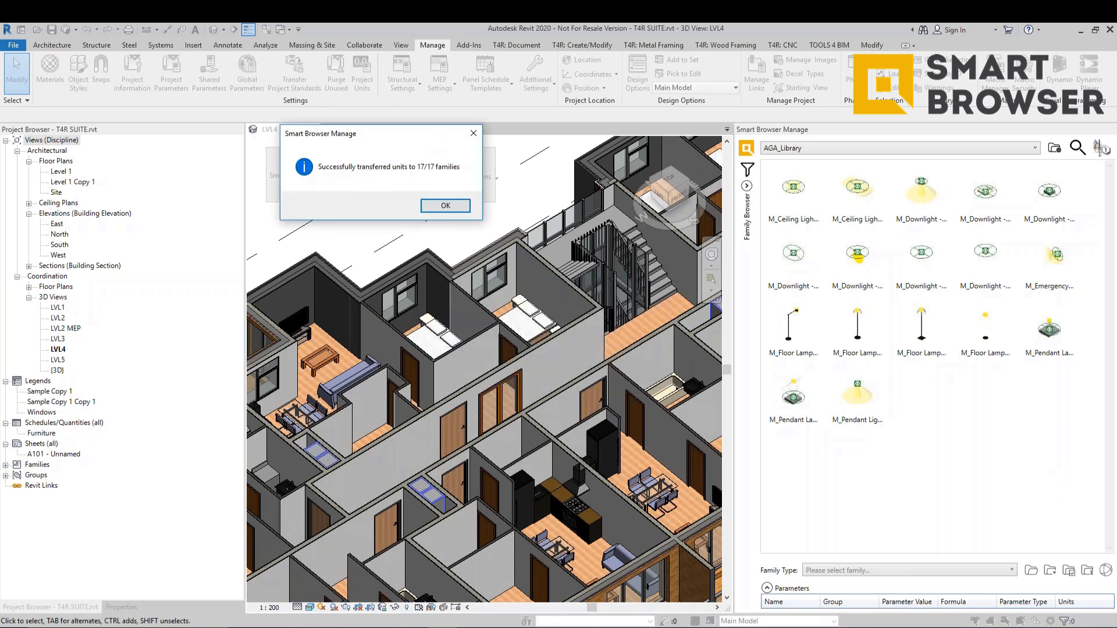
{"action": "left_click", "coordinate": [445, 205]}
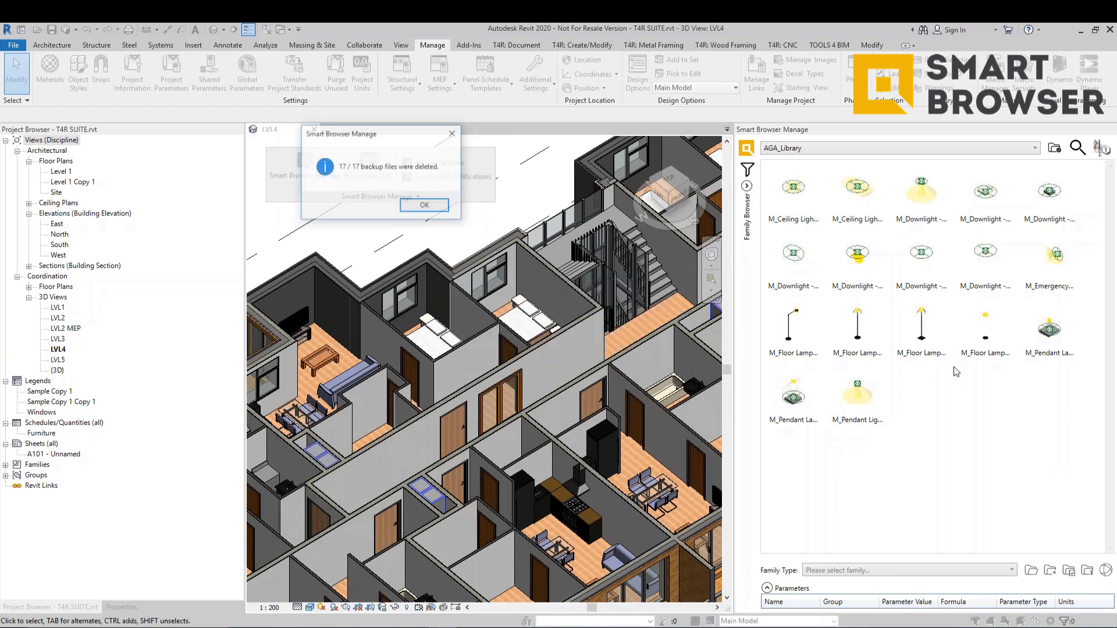
{"action": "left_click", "coordinate": [434, 207]}
Step: Check the parameter units of the M_Downlight family with type 0600mm - 120V
{"action": "left_click", "coordinate": [857, 258]}
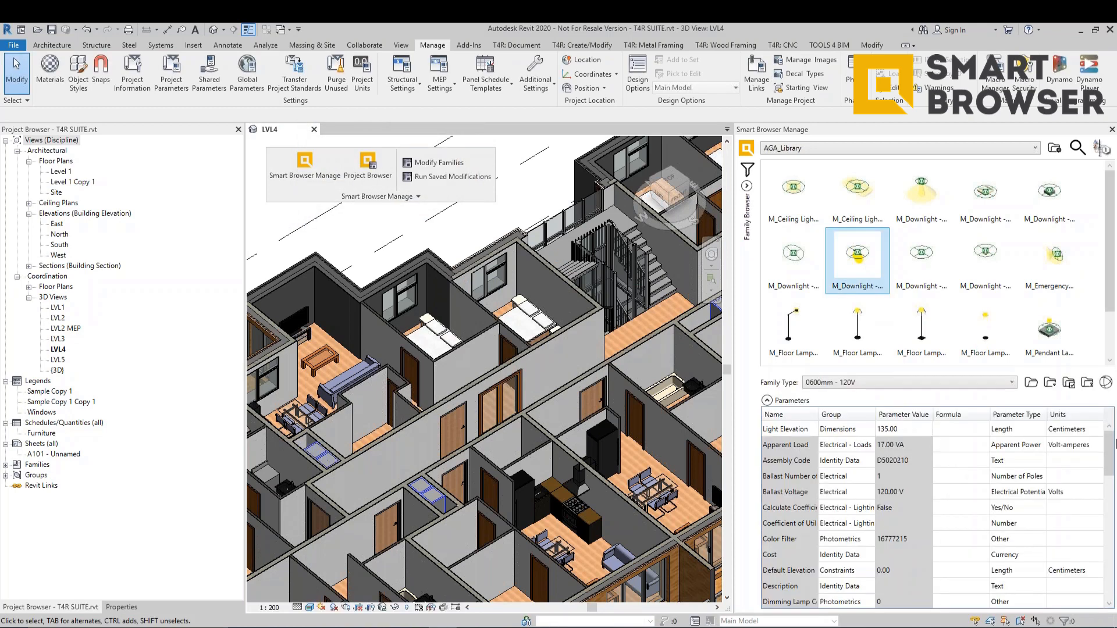
{"action": "mouse_move", "coordinate": [1113, 451]}
{"action": "left_mouse_down"}
{"action": "mouse_move", "coordinate": [1114, 539]}
{"action": "mouse_move", "coordinate": [1112, 446]}
{"action": "left_mouse_up"}
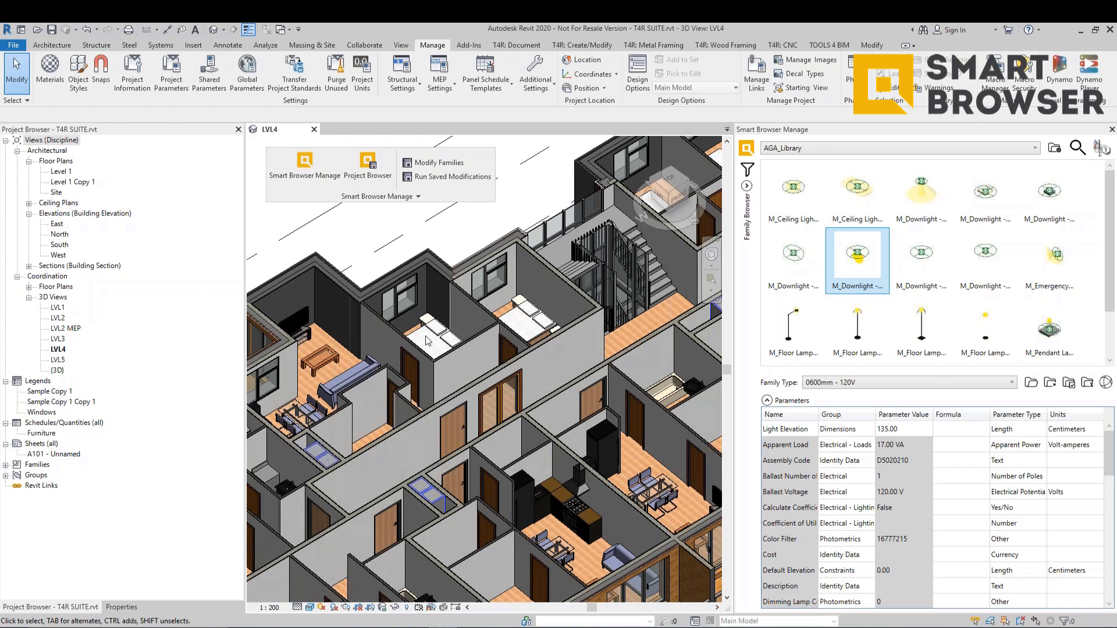
{"action": "left_click", "coordinate": [746, 187]}
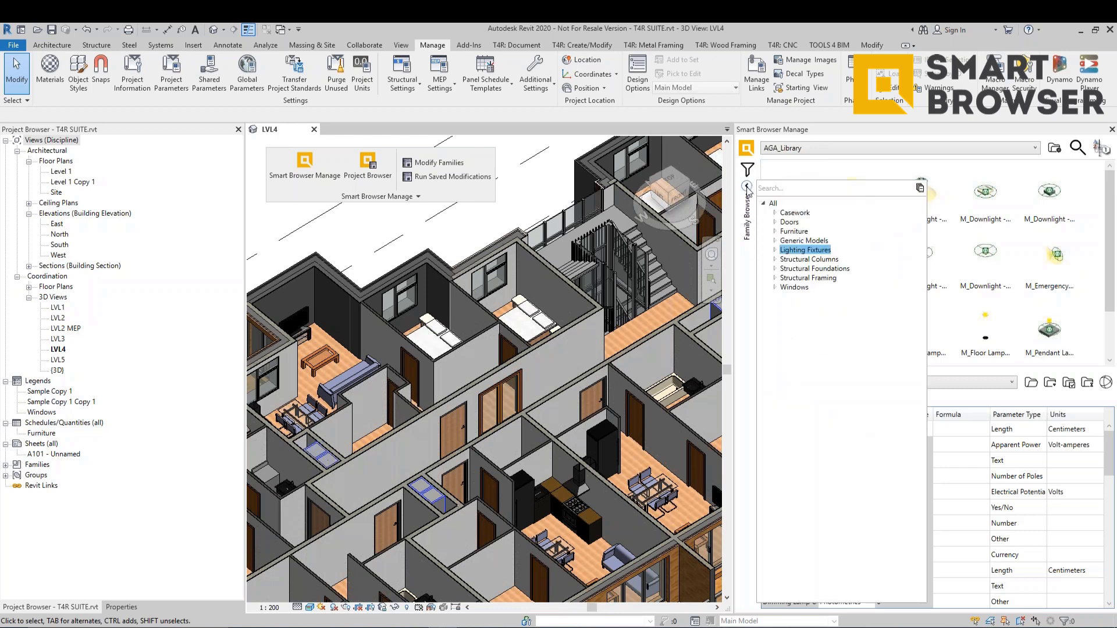
{"action": "left_click", "coordinate": [747, 186]}
{"action": "scroll", "coordinate": [522, 374], "scroll_direction": "down", "scroll_amount": 5}
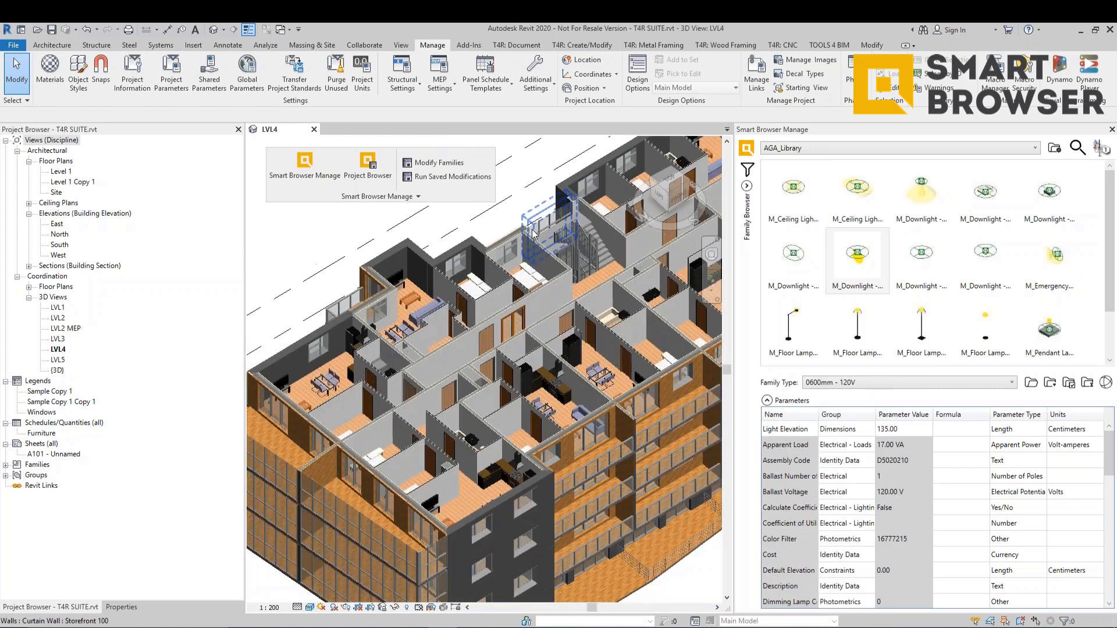
{"action": "middle_click_drag", "start_coordinate": [521, 374], "coordinate": [640, 549], "text": "shift"}
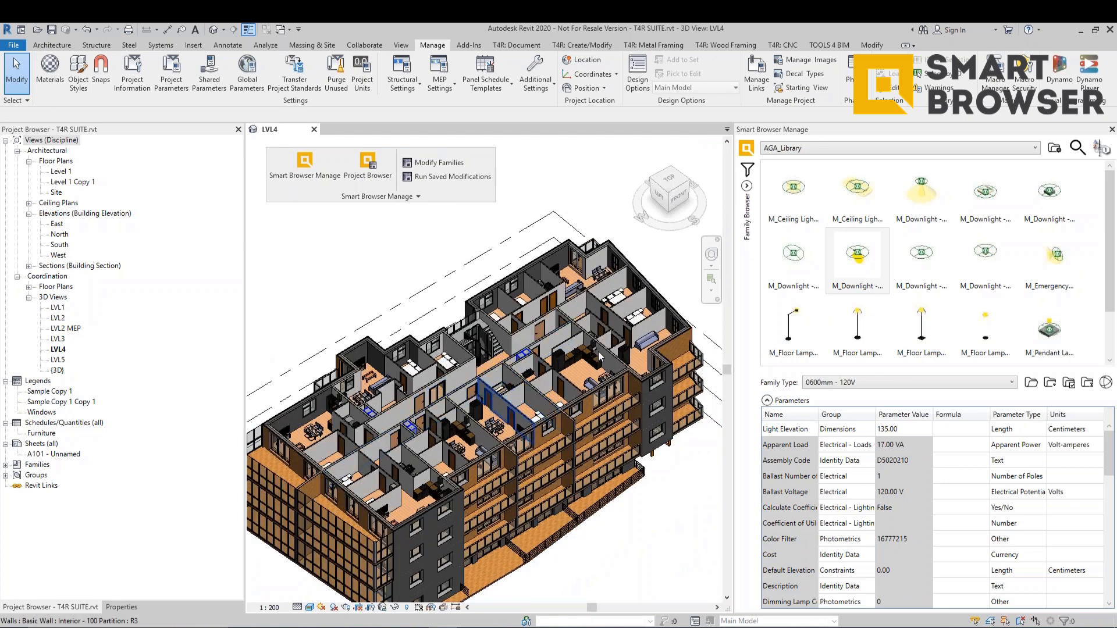
Step: List the Windows families and examine the parameters and units of the arched fixed window
{"action": "left_click", "coordinate": [747, 186]}
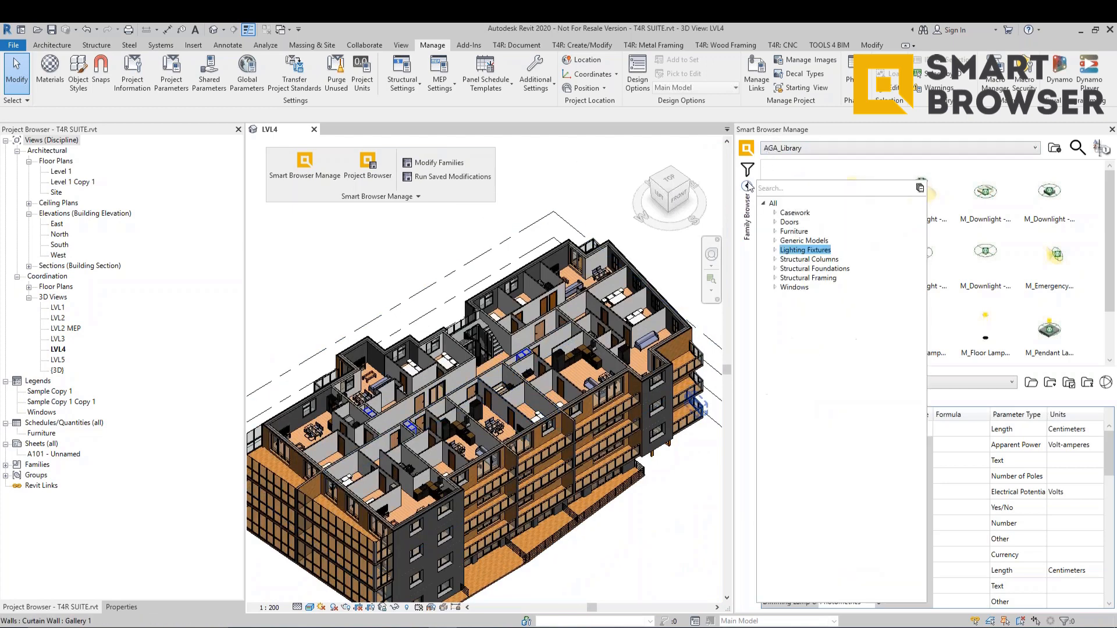
{"action": "left_click", "coordinate": [798, 289]}
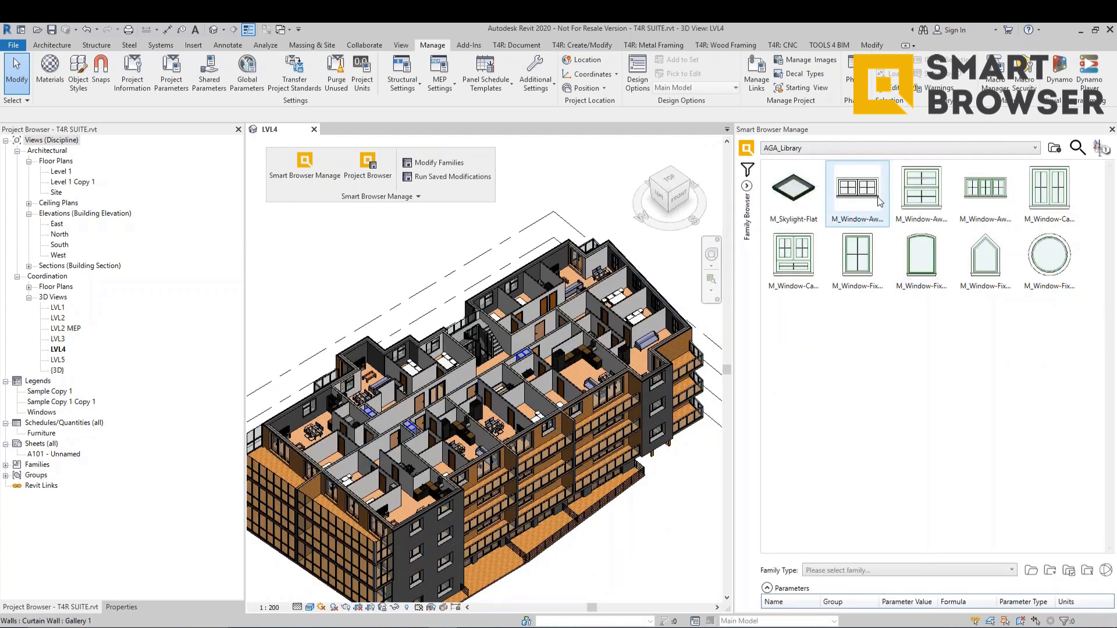
{"action": "left_click", "coordinate": [922, 256]}
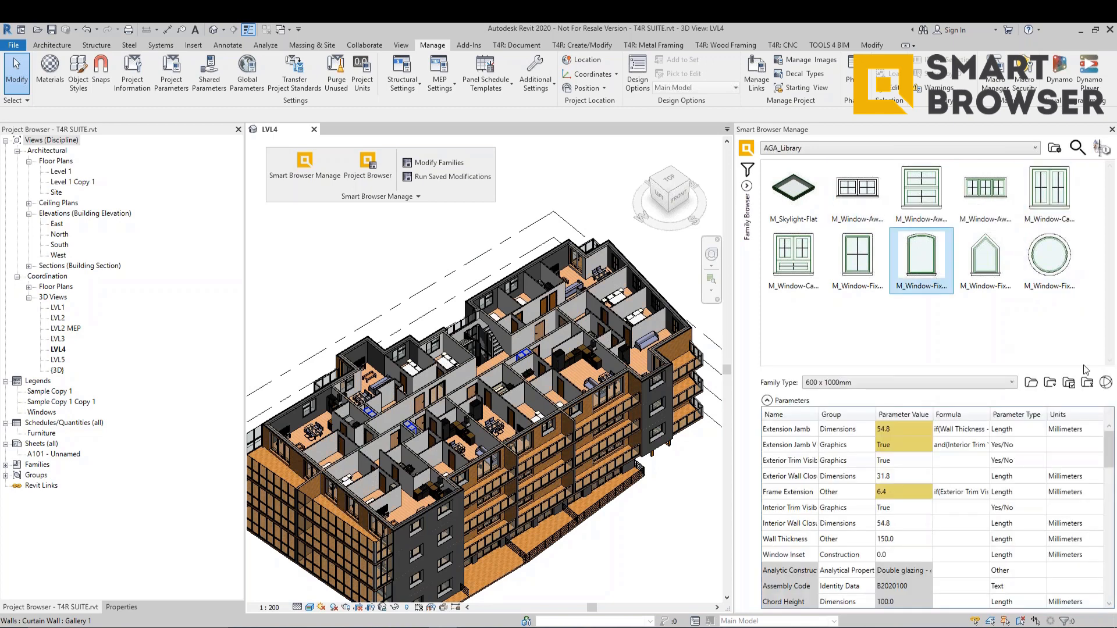
{"action": "left_click_drag", "start_coordinate": [1113, 442], "coordinate": [1108, 465]}
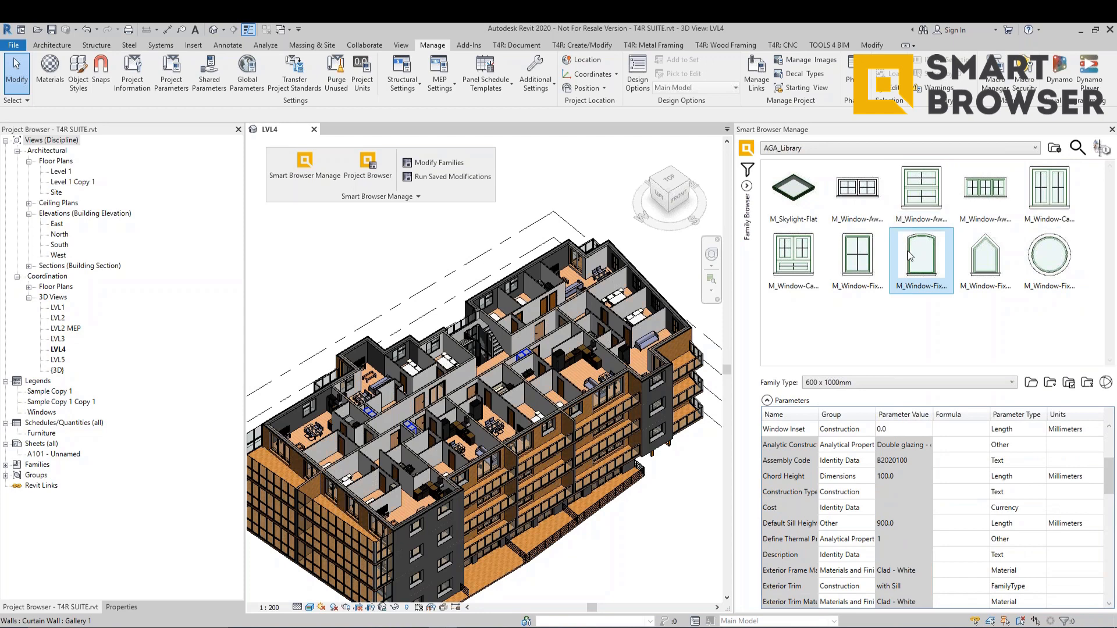
Step: Compare the shared parameters of two awning window families, locating the Number_N text parameter in each
{"action": "left_click", "coordinate": [926, 192]}
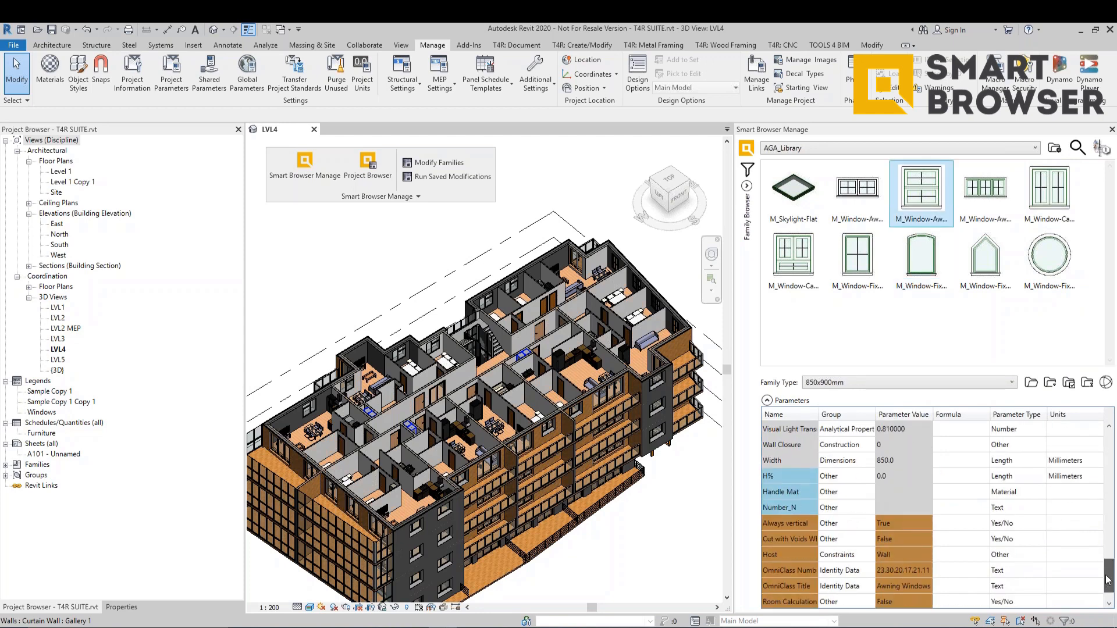
{"action": "left_click", "coordinate": [788, 510]}
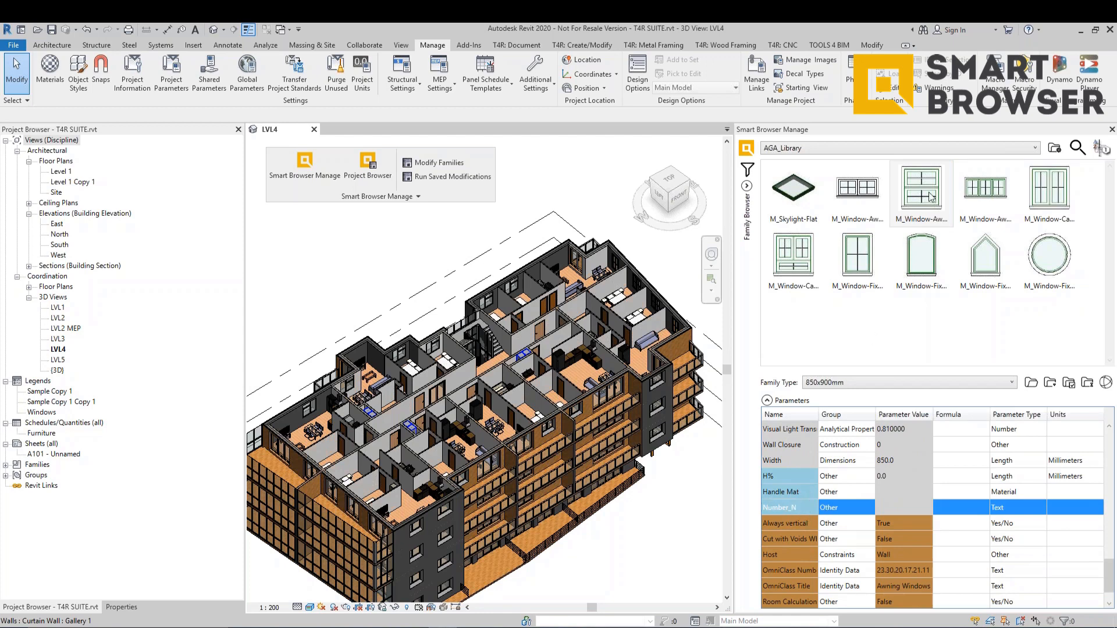
{"action": "left_click", "coordinate": [986, 188]}
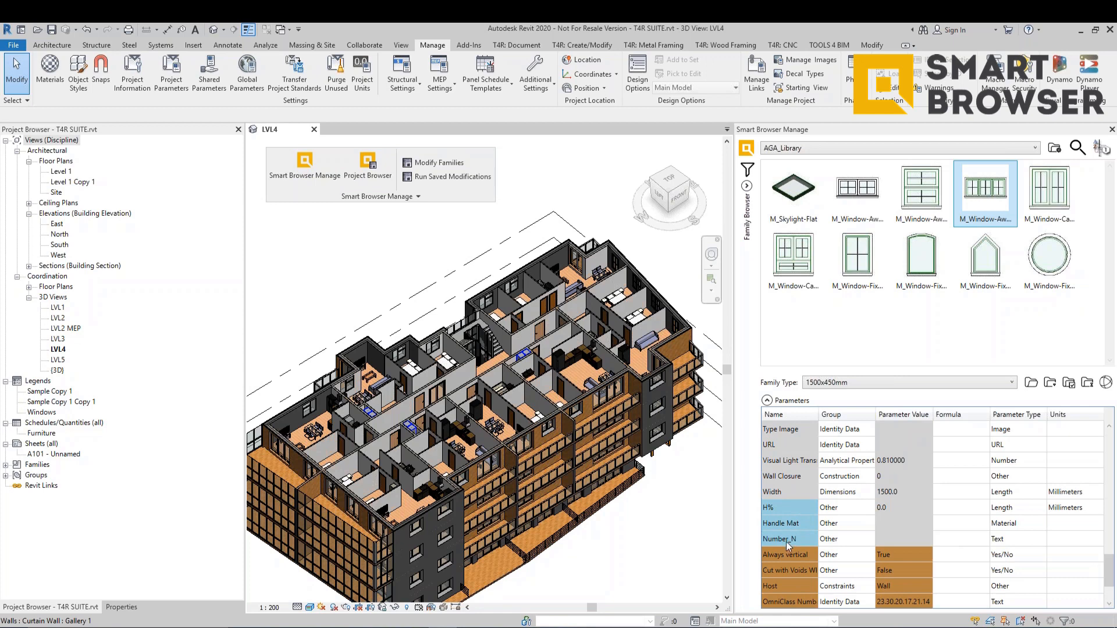
Step: Start Sort and Mark for the Windows category, with Number_N : Type Shared as the parameter for the calculated value
{"action": "left_click", "coordinate": [1099, 148]}
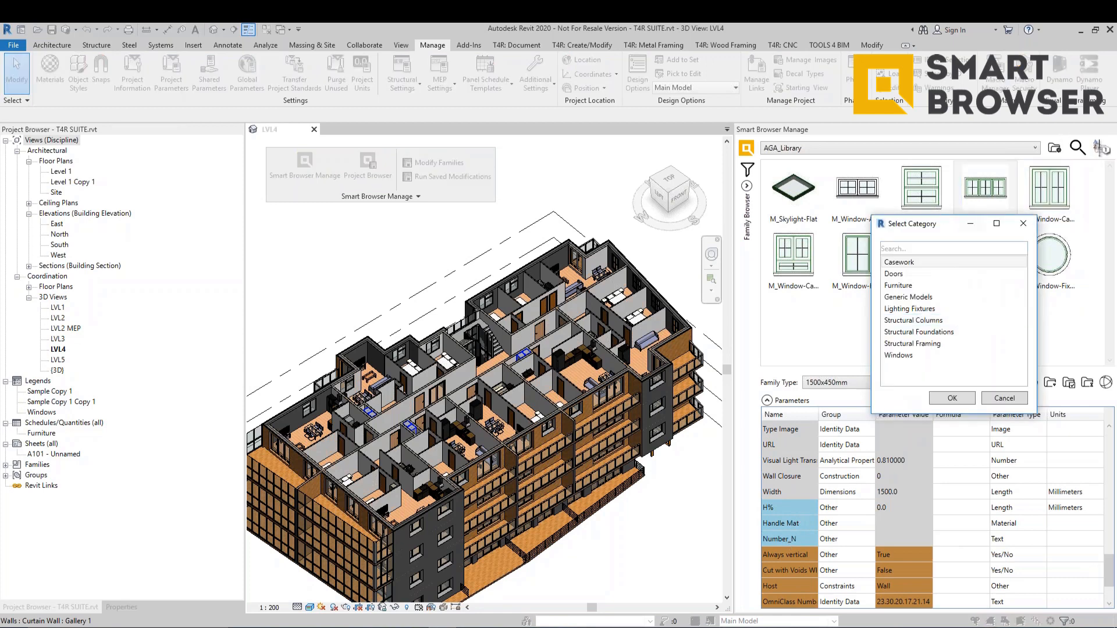
{"action": "left_click_drag", "start_coordinate": [938, 223], "coordinate": [536, 223]}
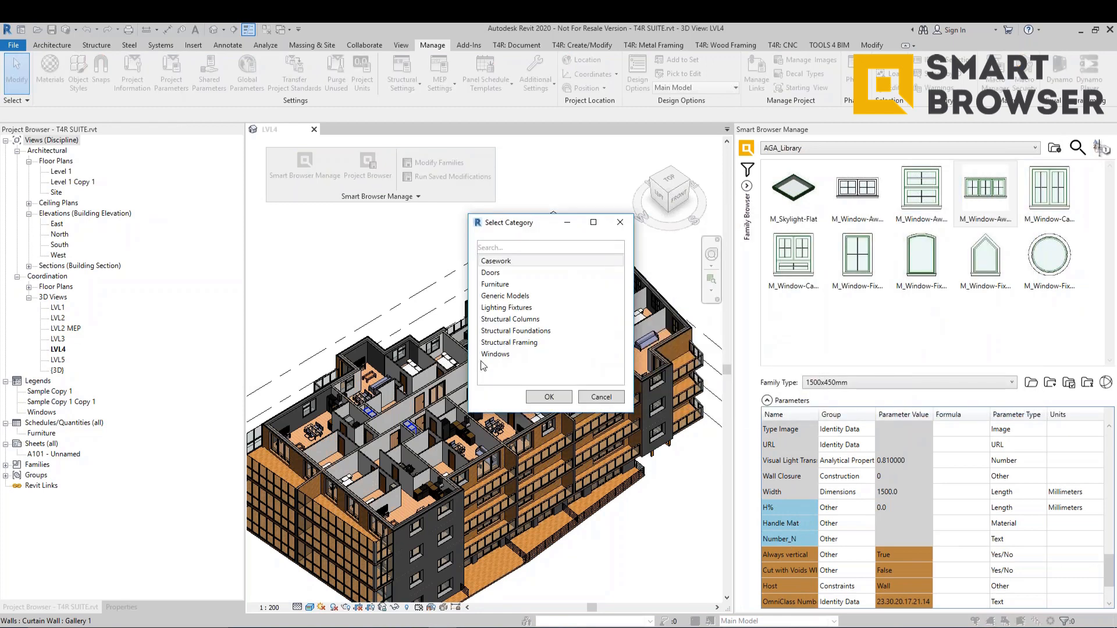
{"action": "left_click", "coordinate": [495, 355]}
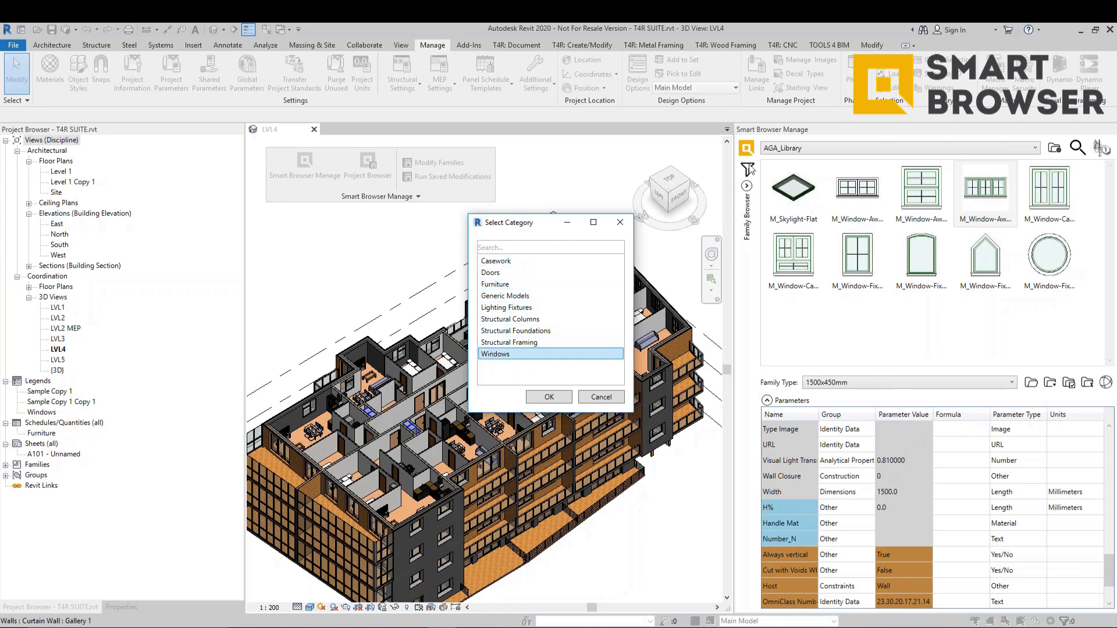
{"action": "left_click", "coordinate": [550, 398]}
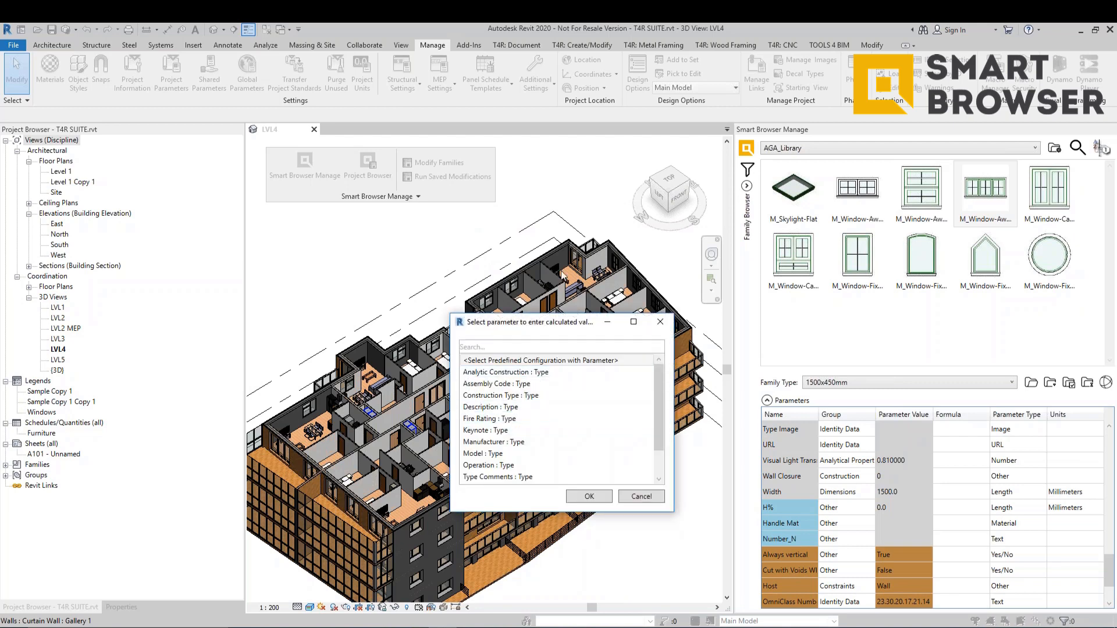
{"action": "left_click_drag", "start_coordinate": [557, 315], "coordinate": [548, 190]}
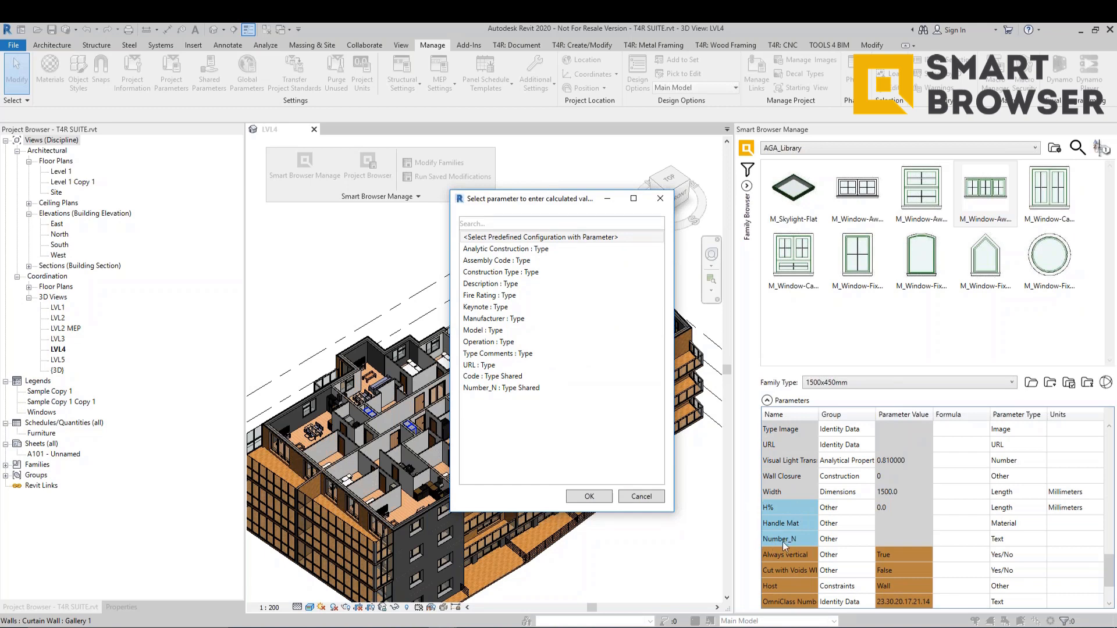
{"action": "left_click", "coordinate": [499, 388]}
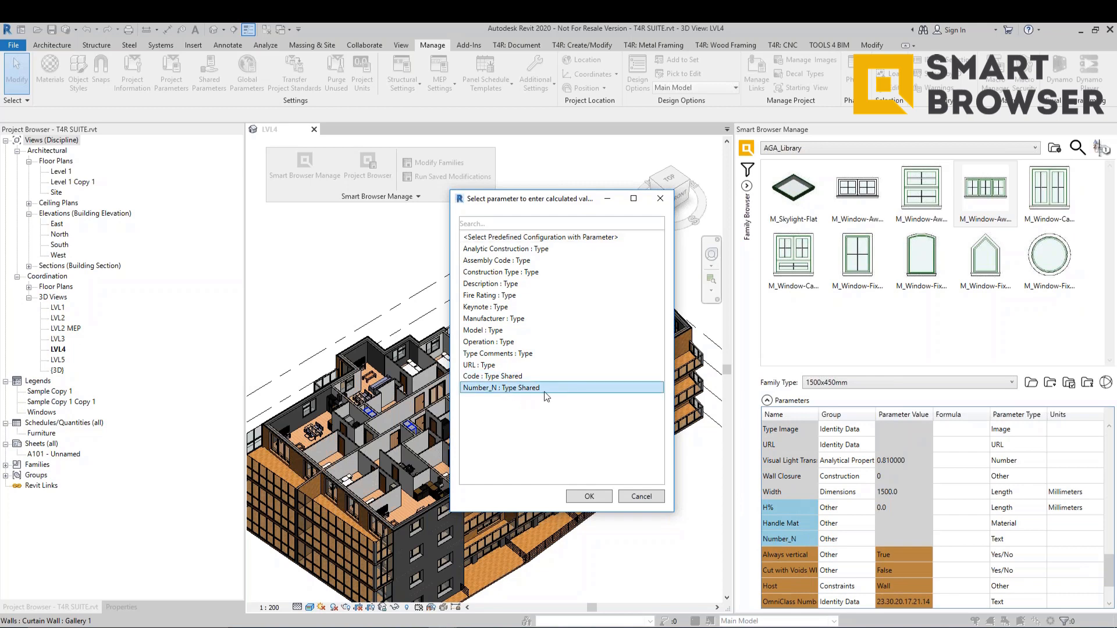
{"action": "left_click", "coordinate": [591, 496]}
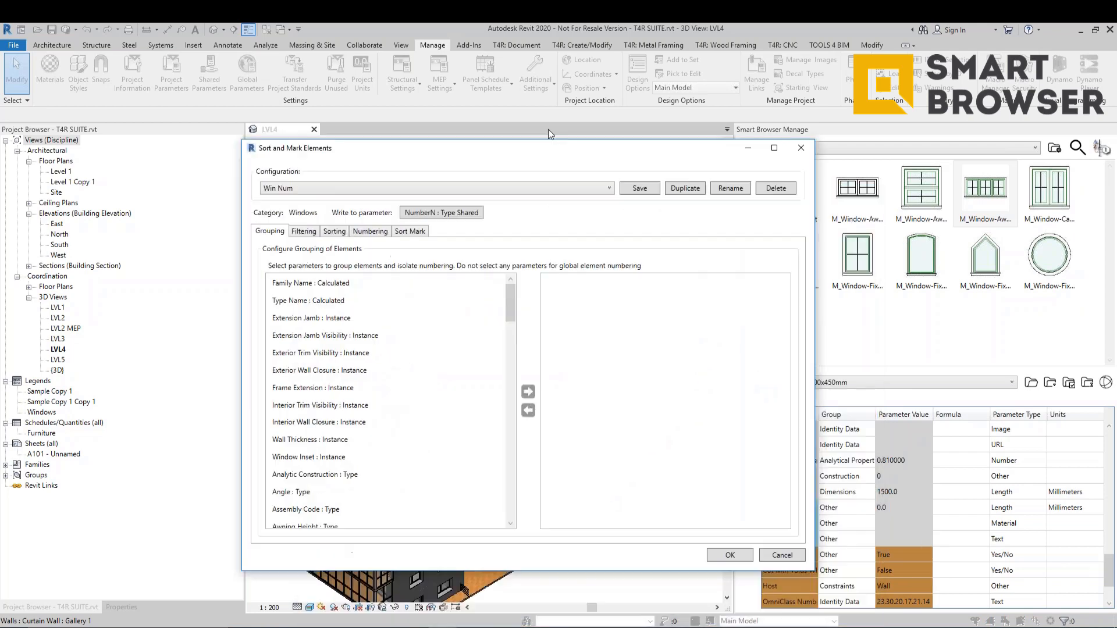
Step: Review the available configurations and the grouping, filtering and sorting settings of the Win Num configuration
{"action": "left_click", "coordinate": [445, 159]}
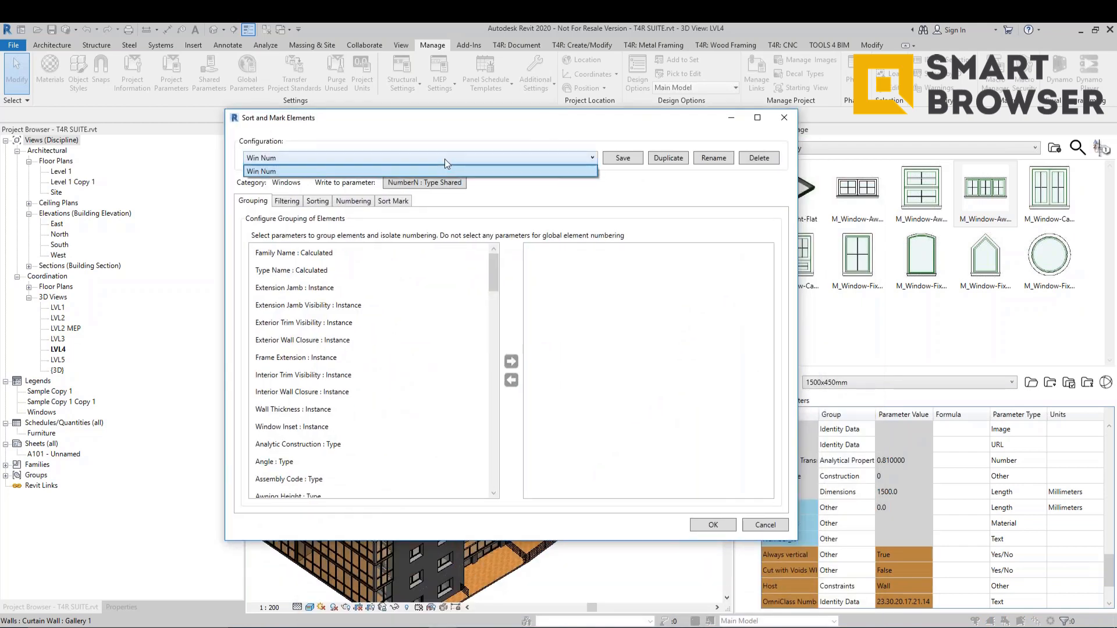
{"action": "left_click", "coordinate": [445, 159]}
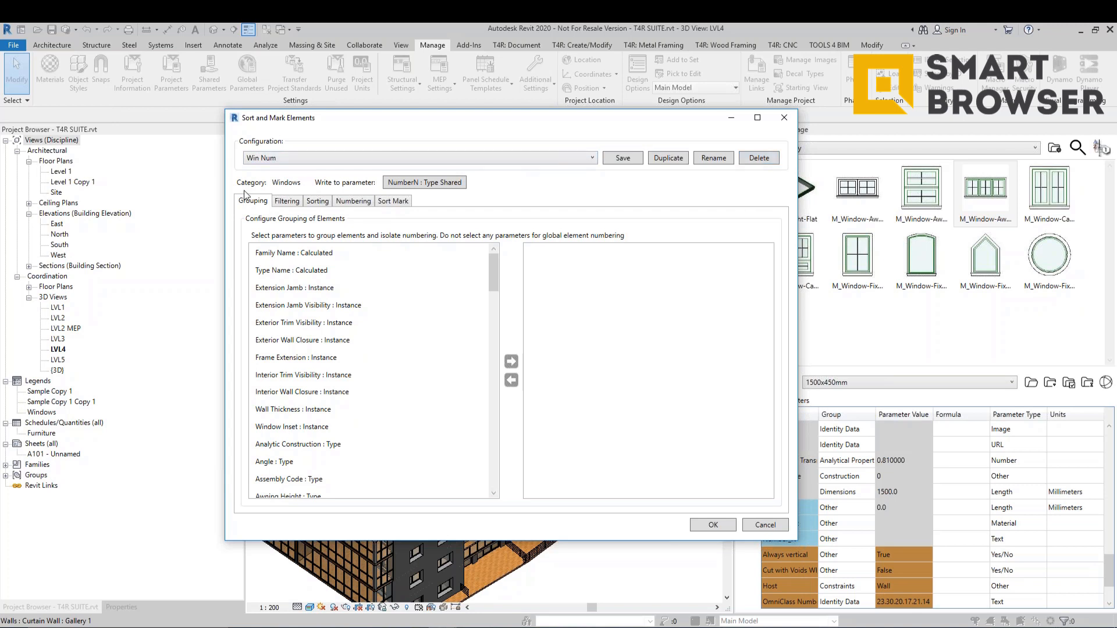
{"action": "left_click", "coordinate": [409, 159]}
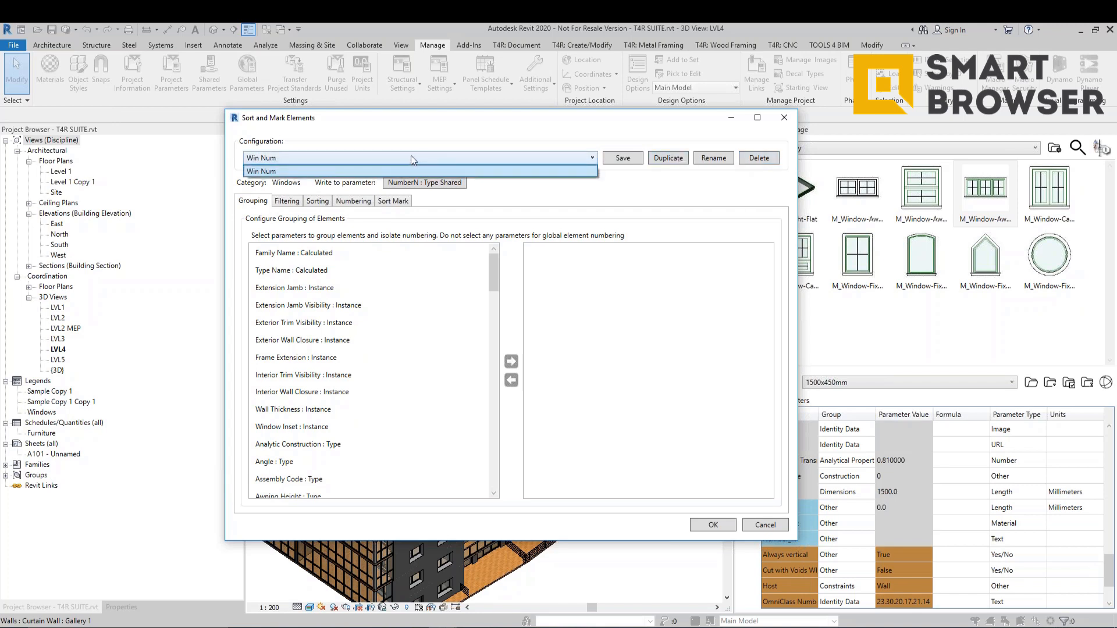
{"action": "left_click", "coordinate": [410, 156]}
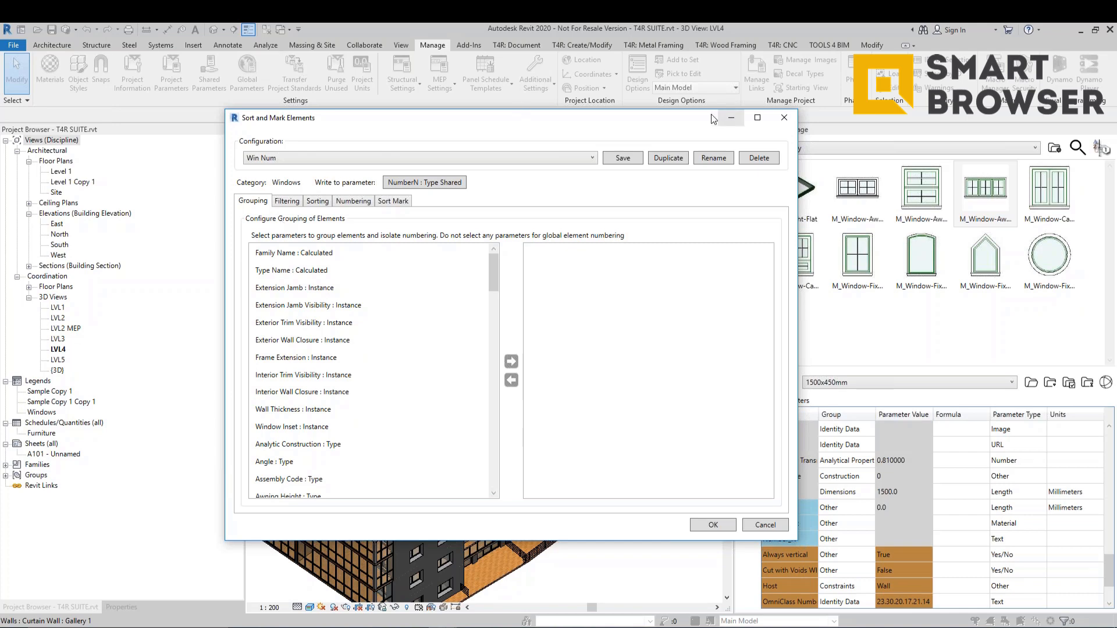
{"action": "left_click_drag", "start_coordinate": [711, 114], "coordinate": [537, 122]}
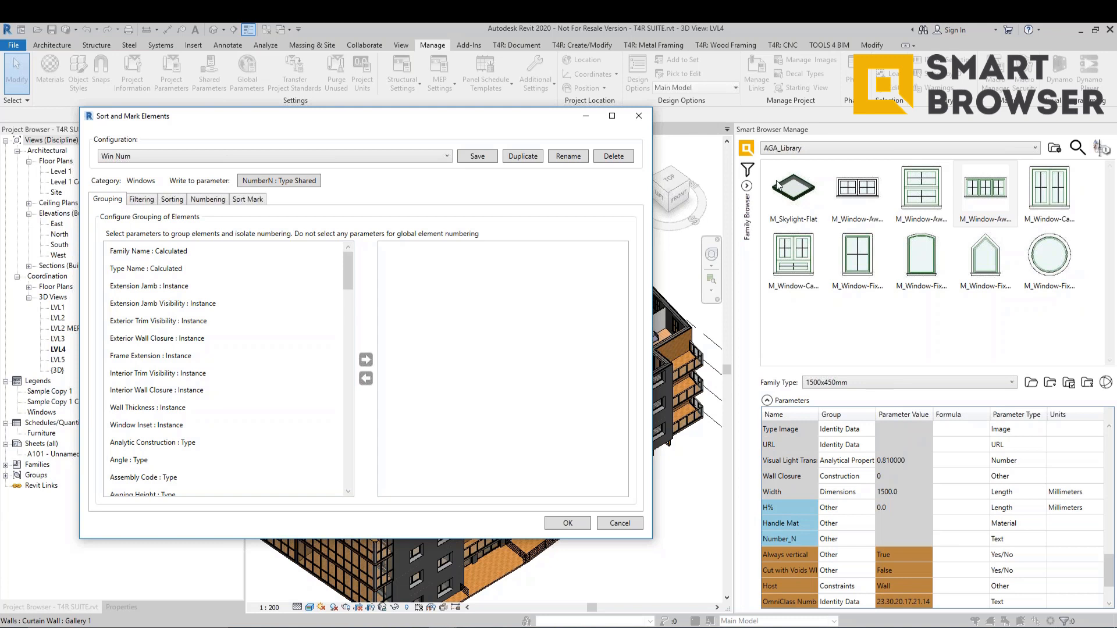
{"action": "left_click", "coordinate": [142, 200]}
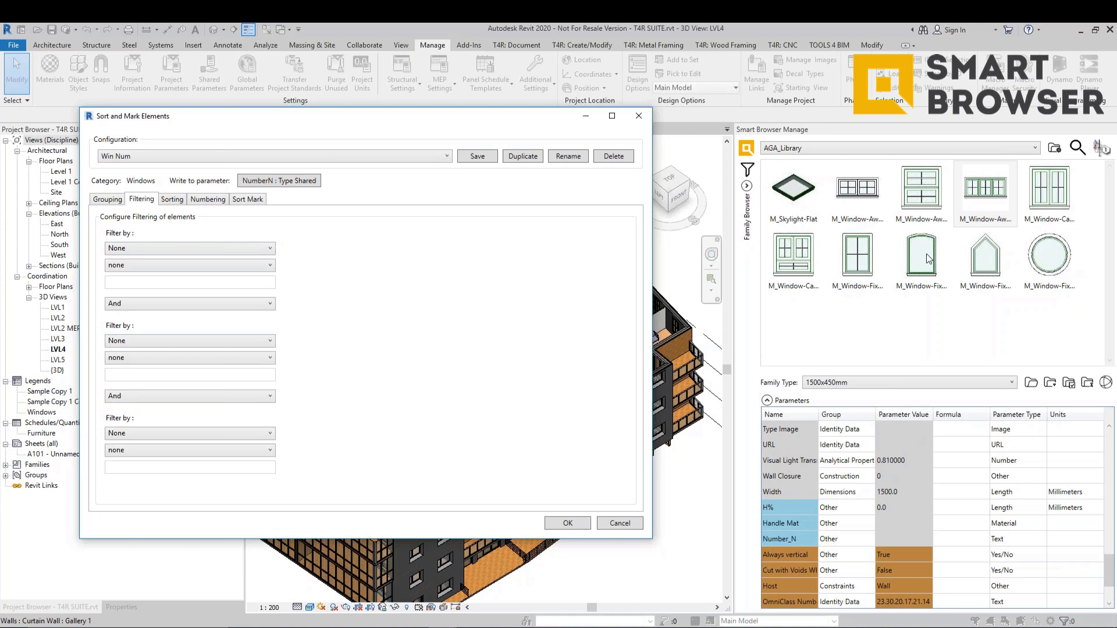
{"action": "left_click", "coordinate": [176, 199]}
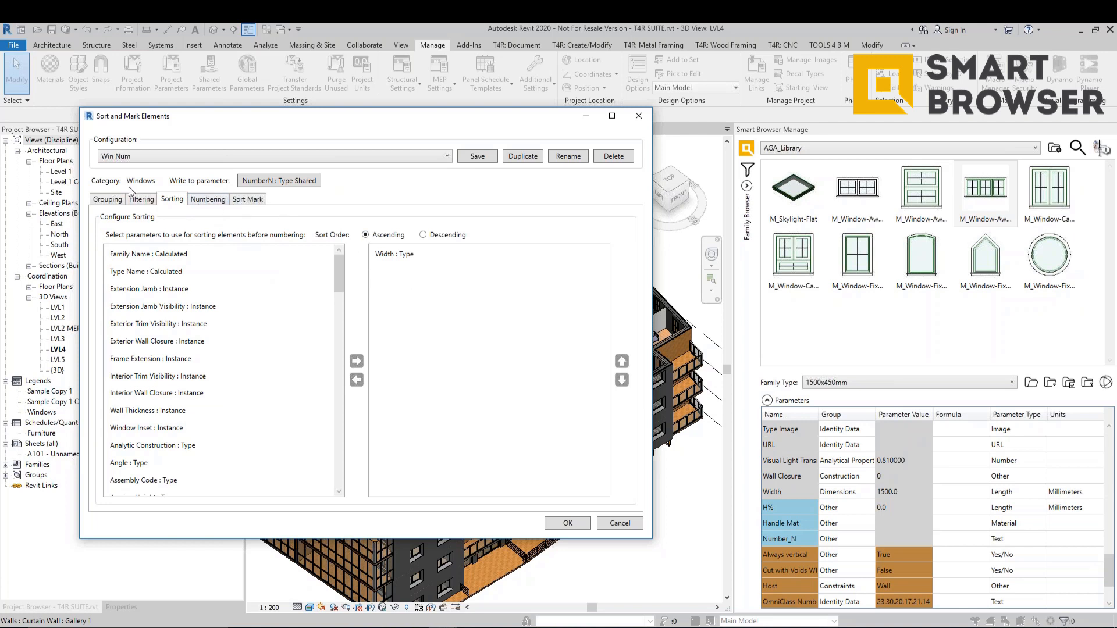
Step: Remove Type Name : Calculated from the numbering parameters and add it back
{"action": "left_click", "coordinate": [199, 200]}
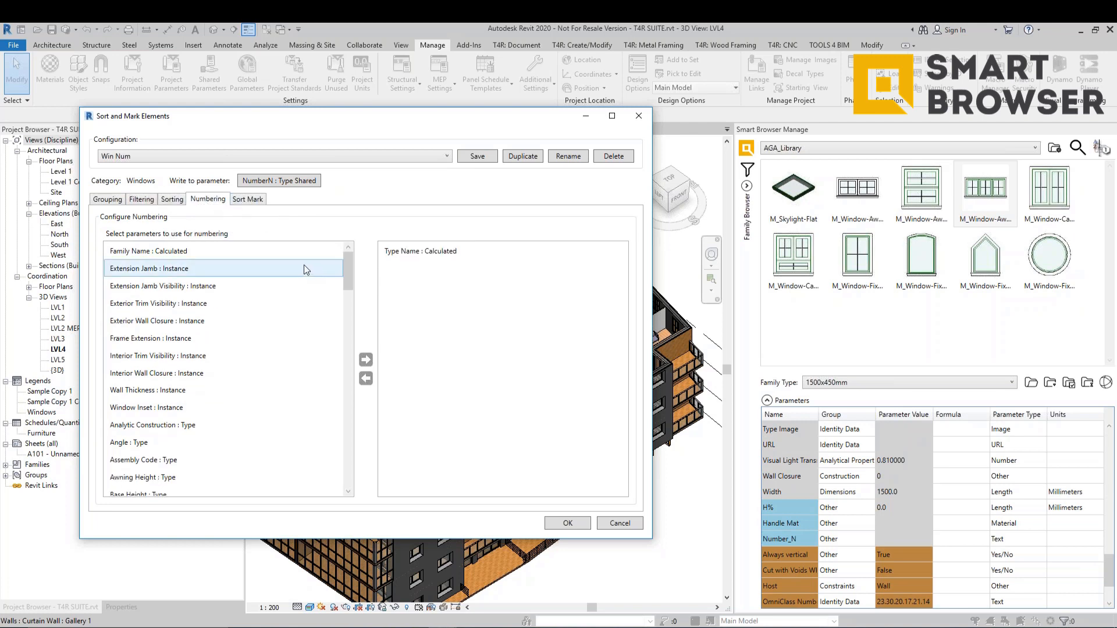
{"action": "left_click", "coordinate": [401, 251]}
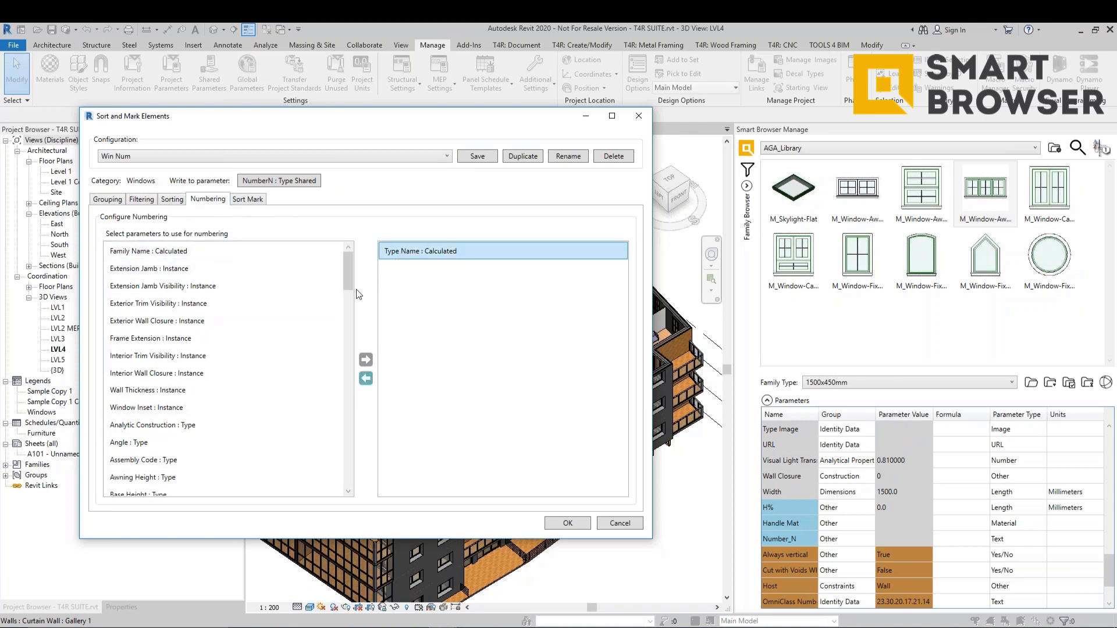
{"action": "left_click", "coordinate": [365, 378]}
{"action": "left_click", "coordinate": [214, 286]}
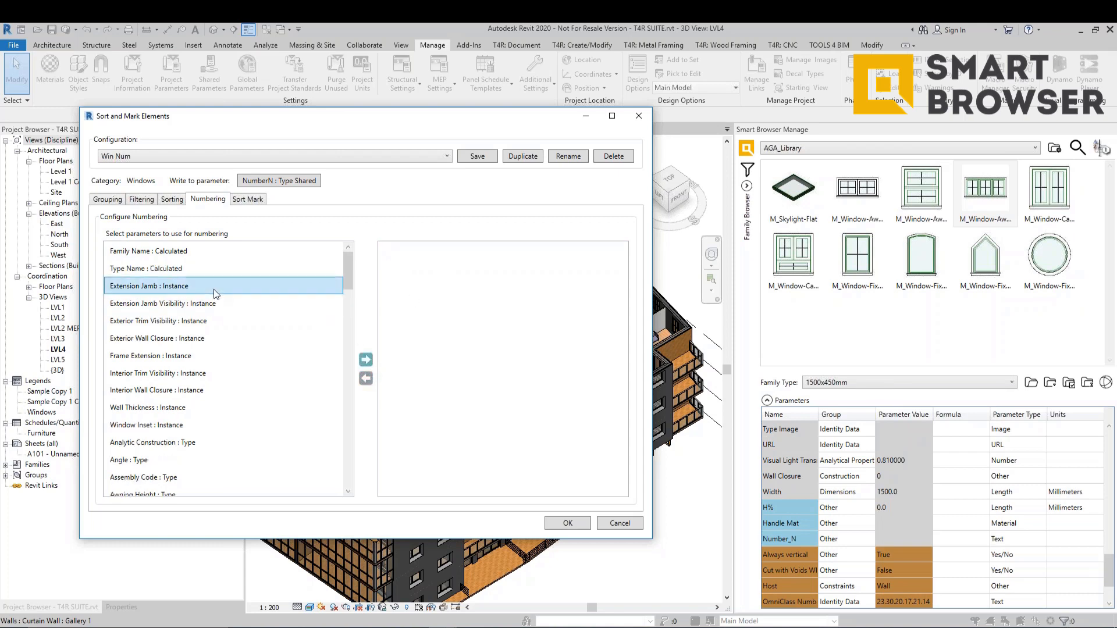
{"action": "left_click", "coordinate": [162, 270]}
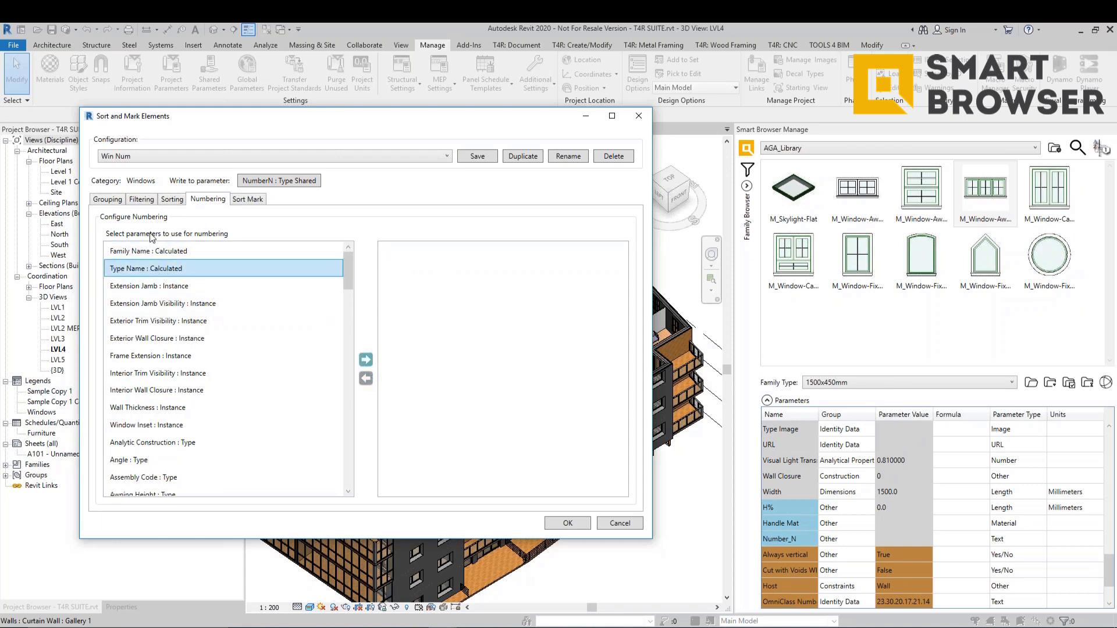
{"action": "mouse_move", "coordinate": [345, 267]}
{"action": "left_mouse_down"}
{"action": "mouse_move", "coordinate": [347, 450]}
{"action": "mouse_move", "coordinate": [348, 269]}
{"action": "left_mouse_up"}
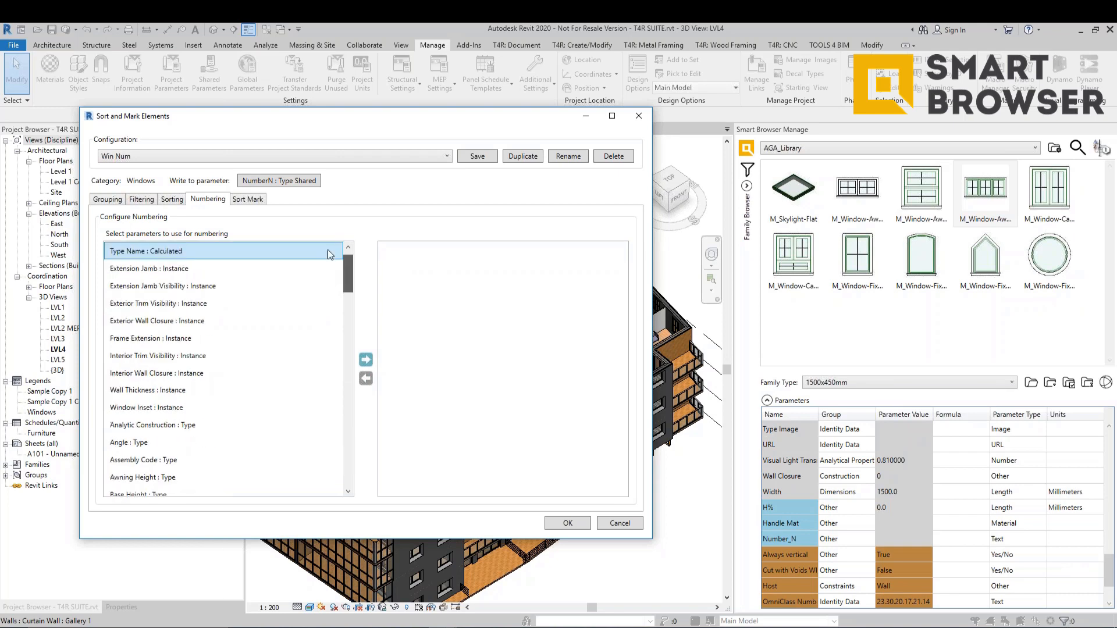
{"action": "left_click", "coordinate": [365, 359]}
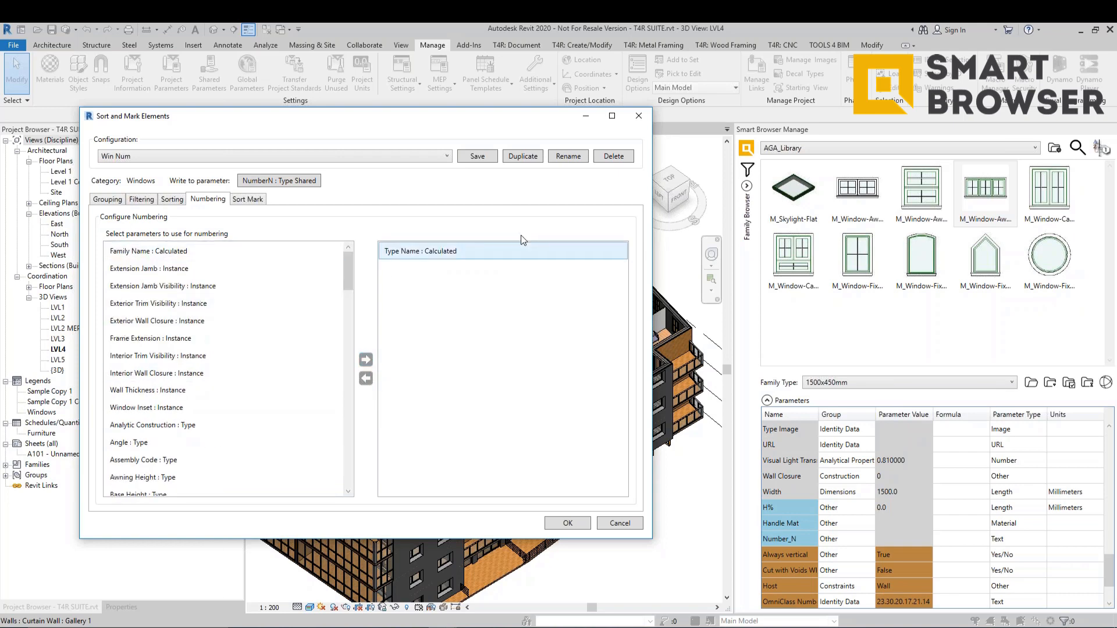
{"action": "left_click", "coordinate": [443, 251]}
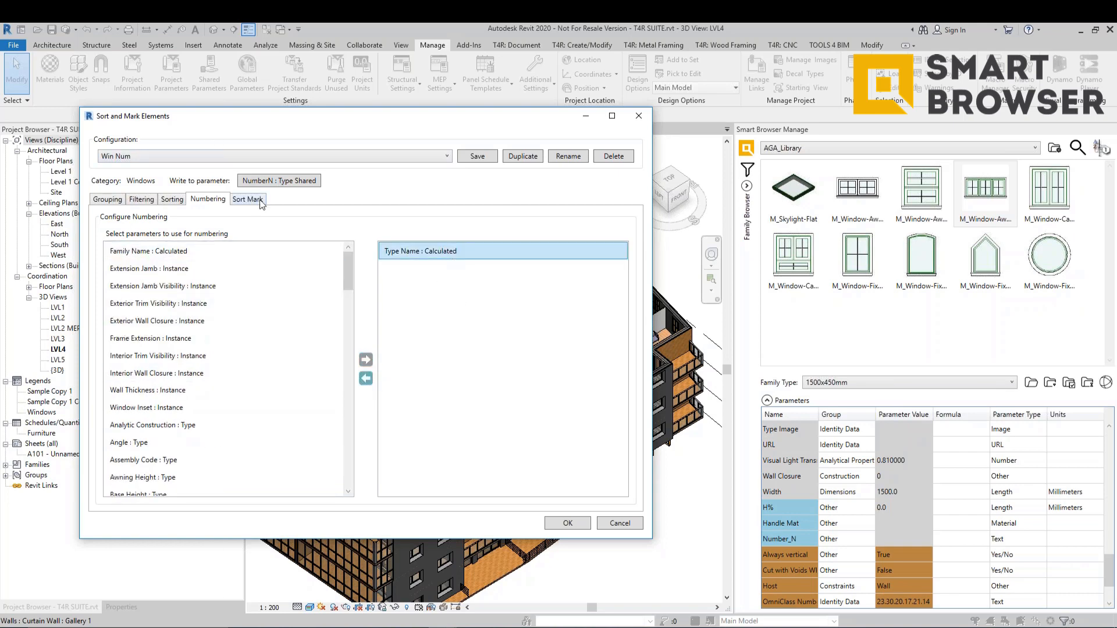
Step: Remove Sort Mark Number : Calculated from the sort mark composition and add it back
{"action": "left_click", "coordinate": [247, 200]}
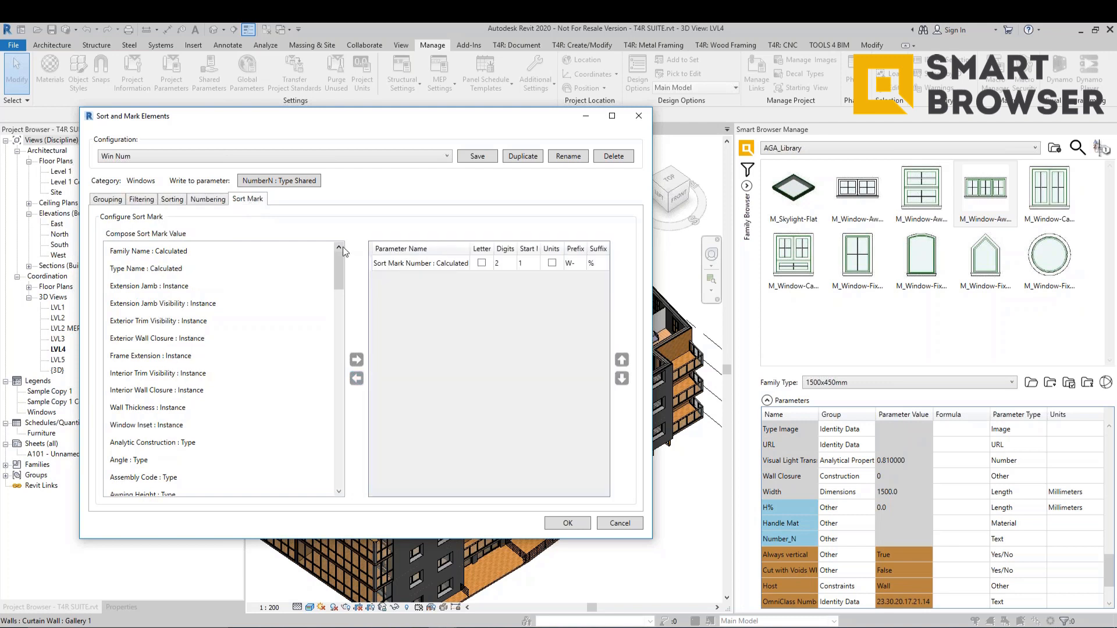
{"action": "left_click", "coordinate": [423, 263]}
{"action": "left_click", "coordinate": [357, 378]}
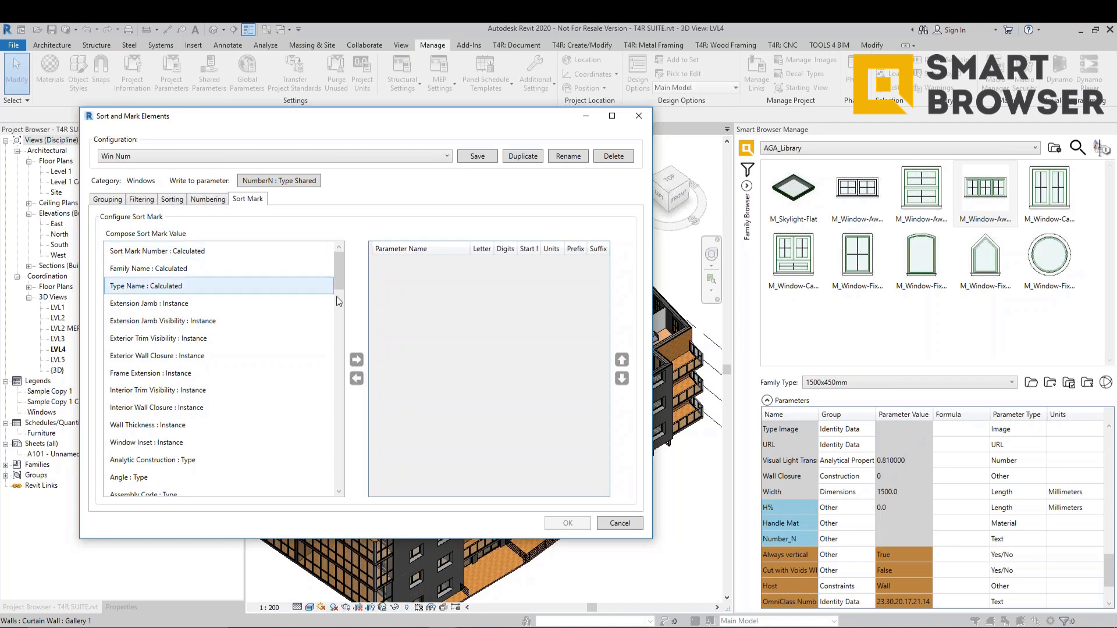
{"action": "left_click", "coordinate": [173, 286]}
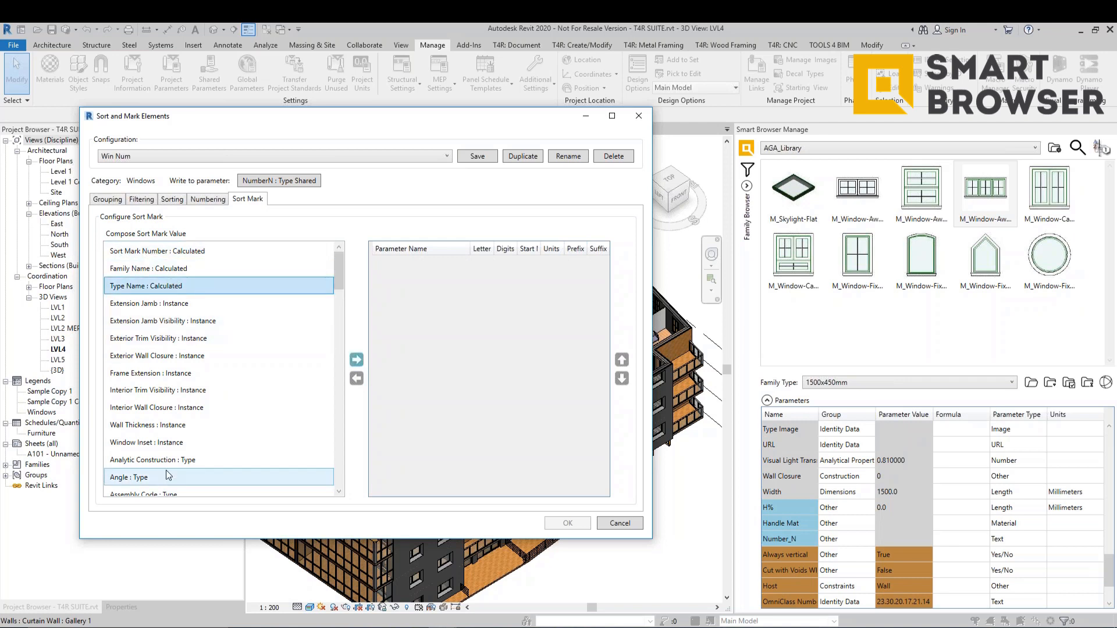
{"action": "left_click", "coordinate": [174, 389]}
{"action": "left_click", "coordinate": [111, 251]}
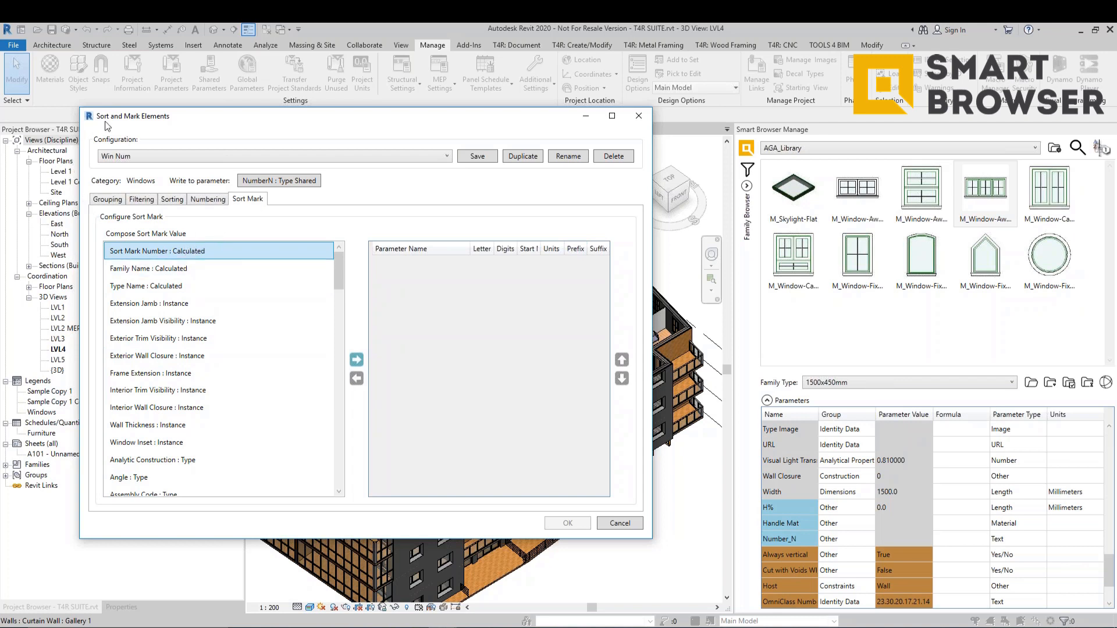
{"action": "left_click", "coordinate": [357, 359]}
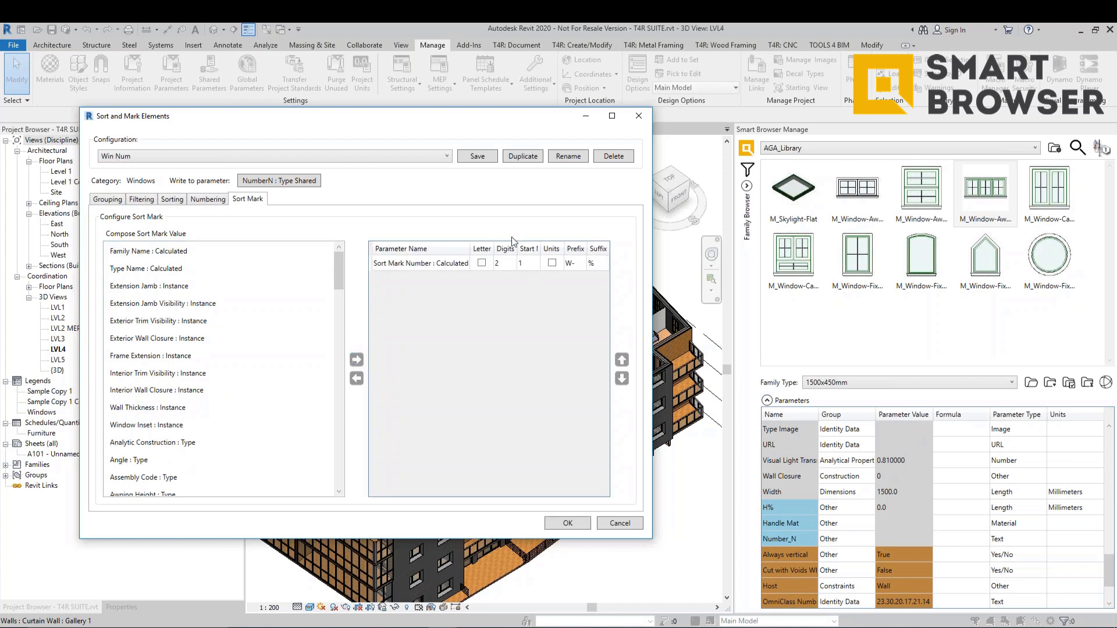
Step: Set the Sort Mark Number prefix to WW- and run the renumbering of the window families
{"action": "left_click", "coordinate": [220, 199]}
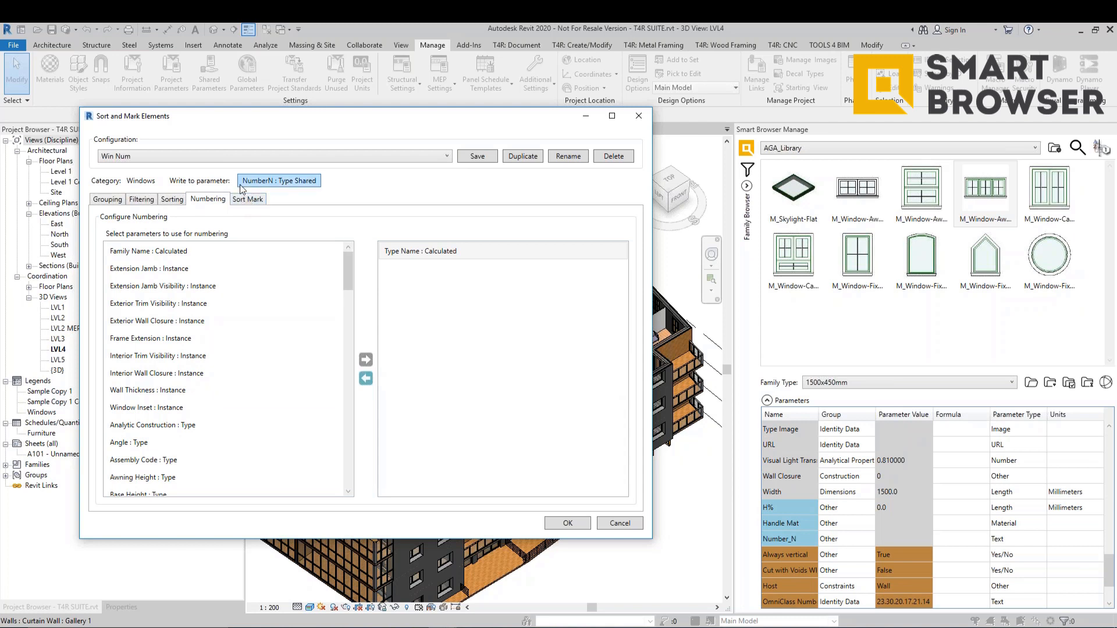
{"action": "left_click", "coordinate": [245, 199]}
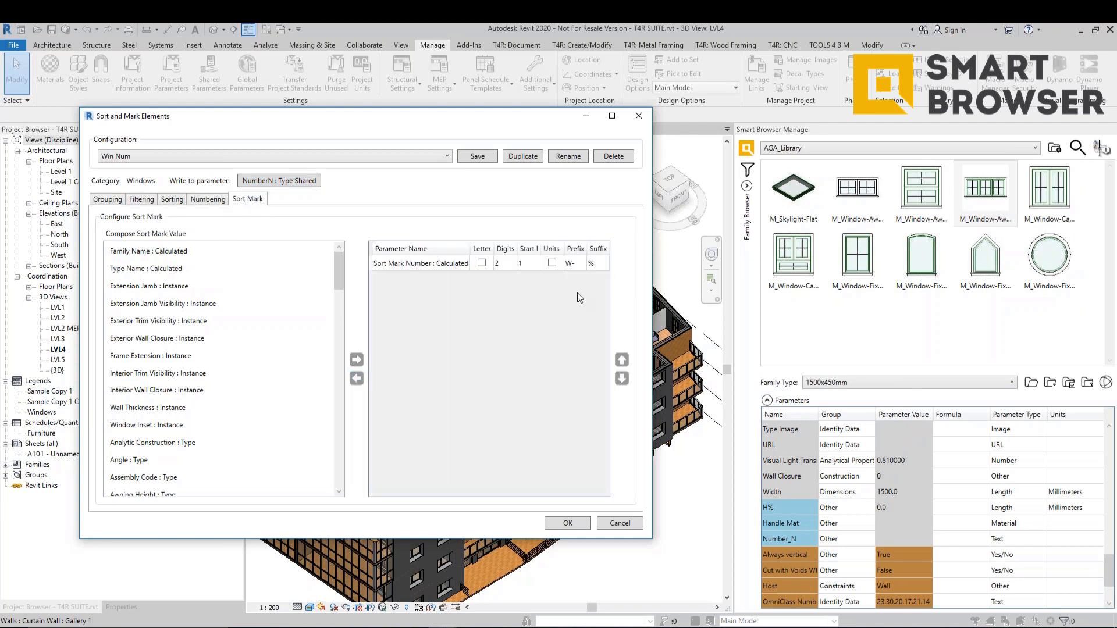
{"action": "left_click", "coordinate": [504, 266]}
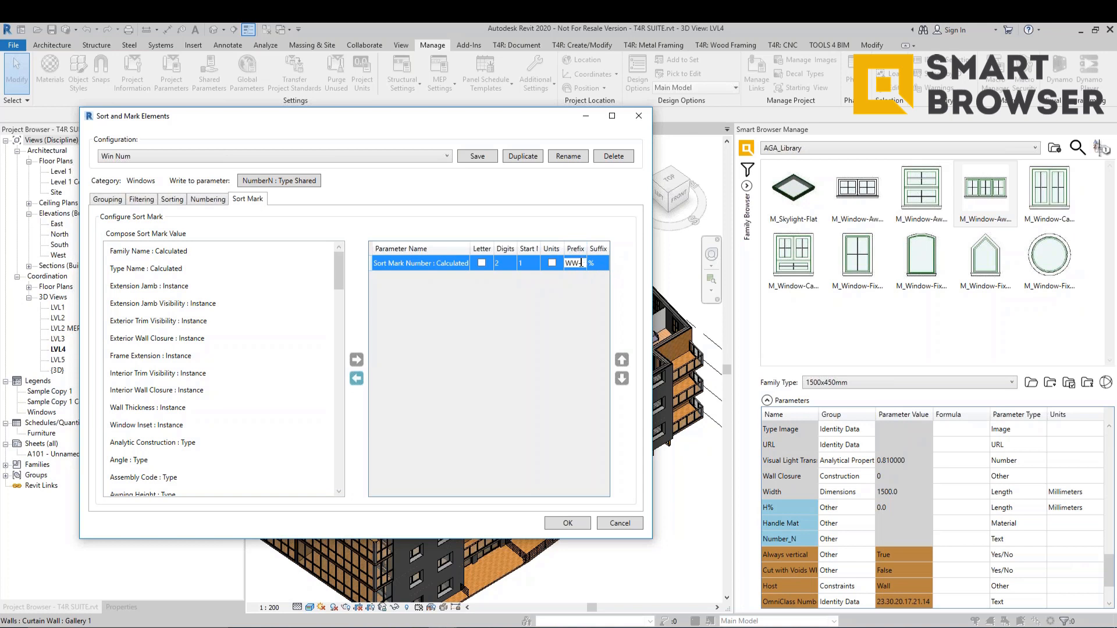
{"action": "left_click", "coordinate": [595, 263]}
{"action": "left_click", "coordinate": [567, 523]}
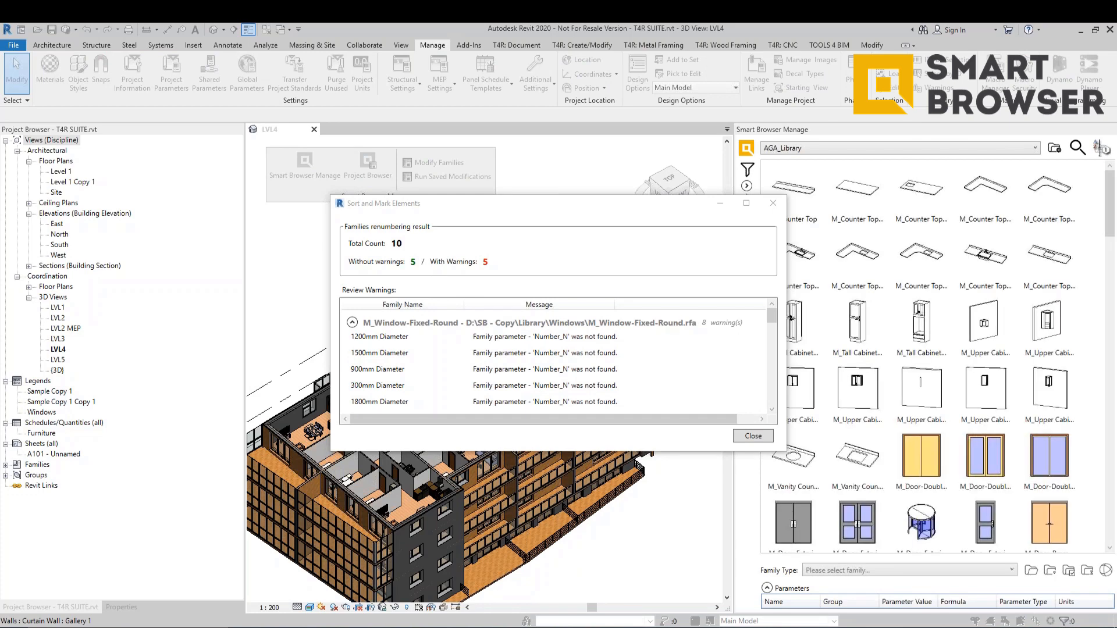
Step: Review the warnings in the families renumbering result and close the report
{"action": "left_click_drag", "start_coordinate": [568, 196], "coordinate": [434, 167]}
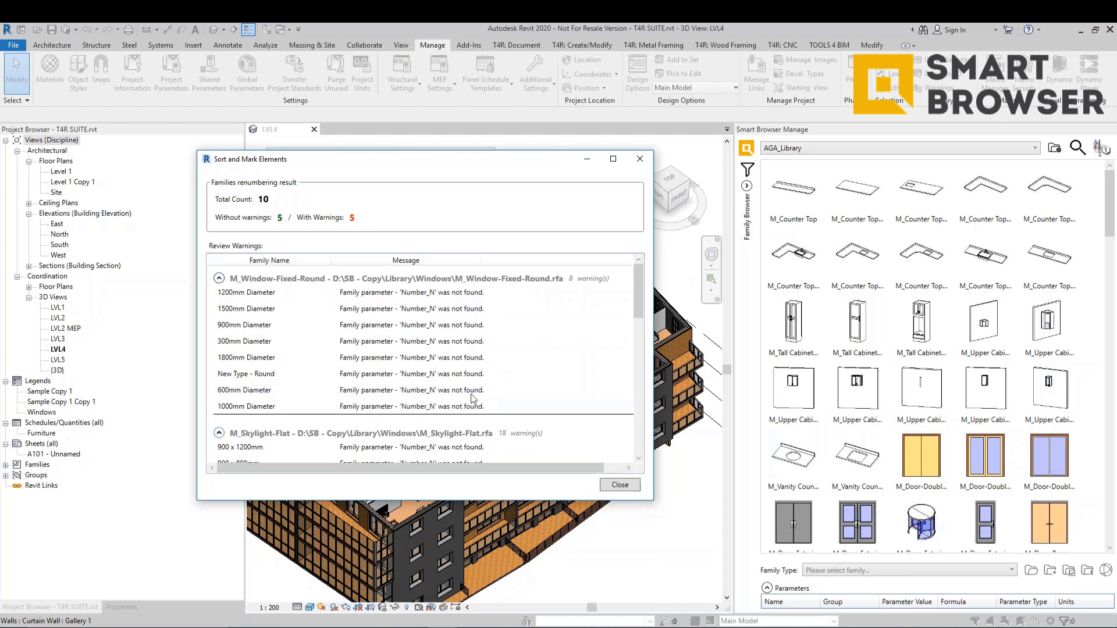
{"action": "left_click", "coordinate": [639, 159]}
Step: Filter the library to the Windows category and check the Number_N value of the 850x900mm awning window family
{"action": "left_click", "coordinate": [746, 186]}
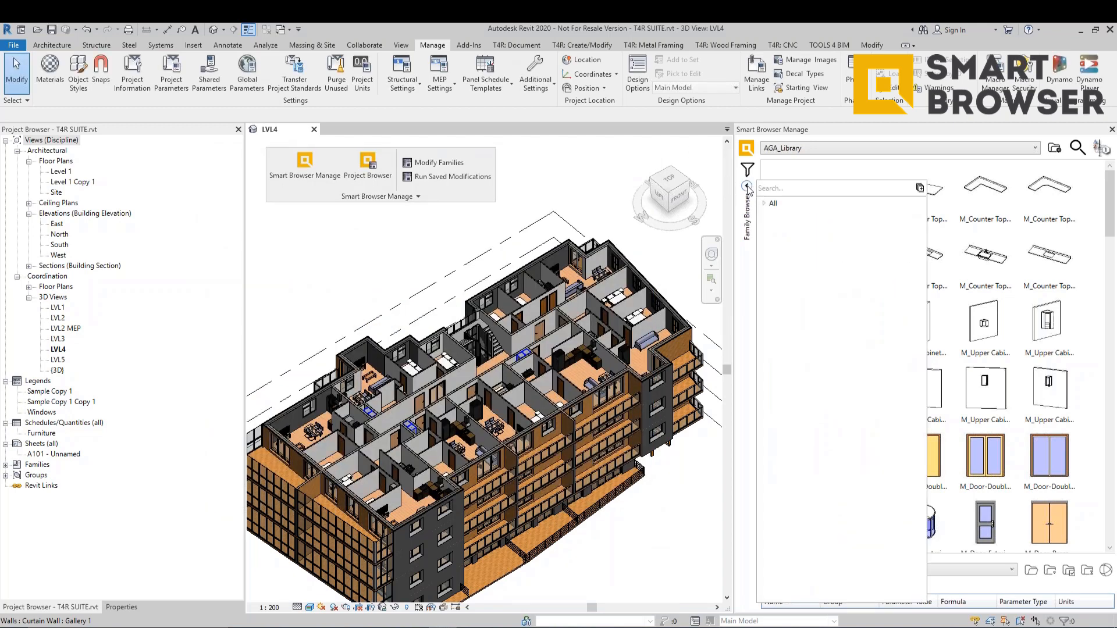
{"action": "left_click", "coordinate": [798, 289]}
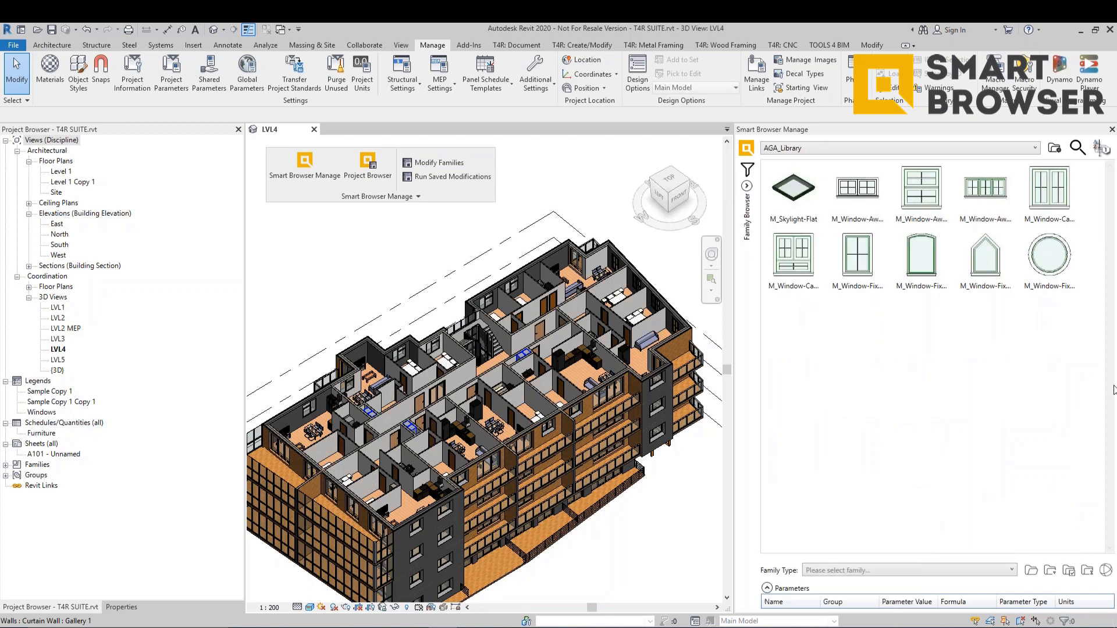
{"action": "left_click", "coordinate": [930, 187]}
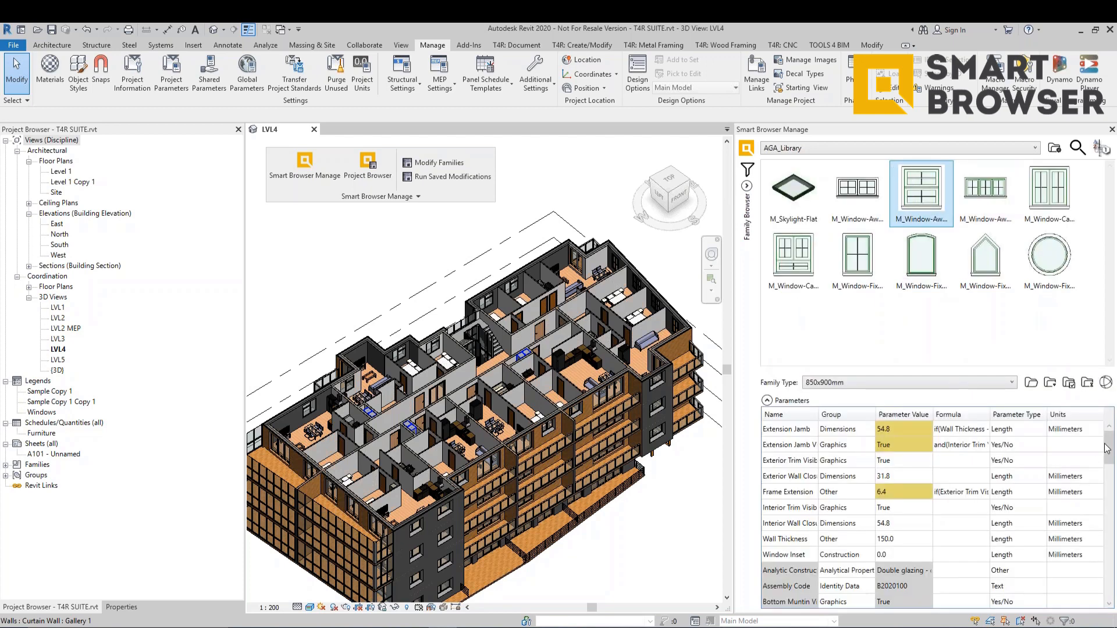
{"action": "left_click_drag", "start_coordinate": [1108, 448], "coordinate": [1112, 577]}
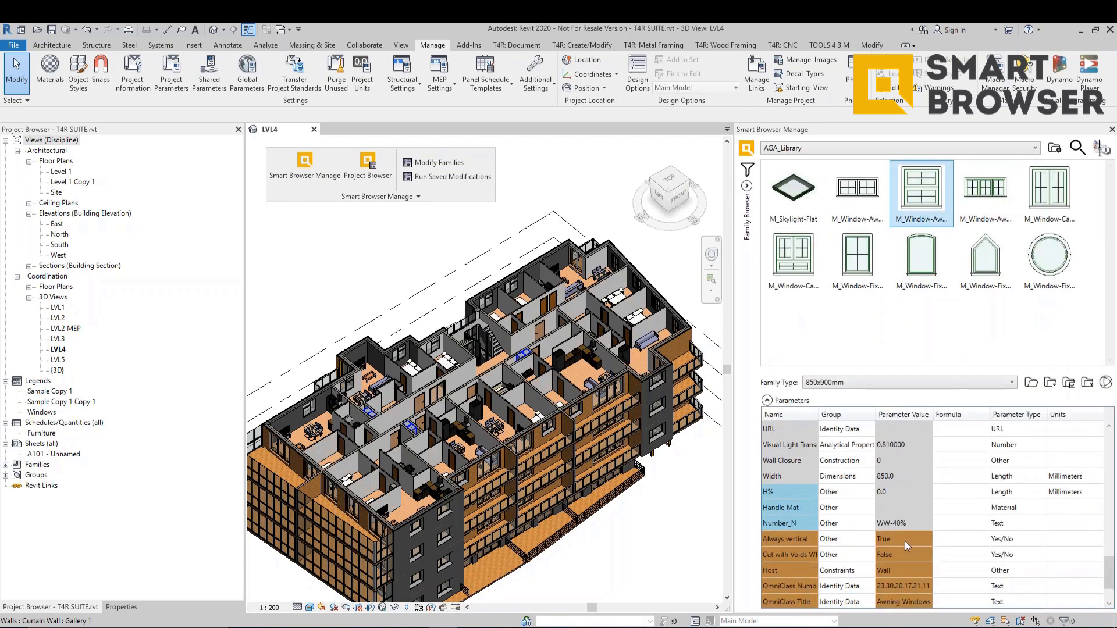
{"action": "left_click", "coordinate": [905, 524]}
{"action": "left_click", "coordinate": [937, 508]}
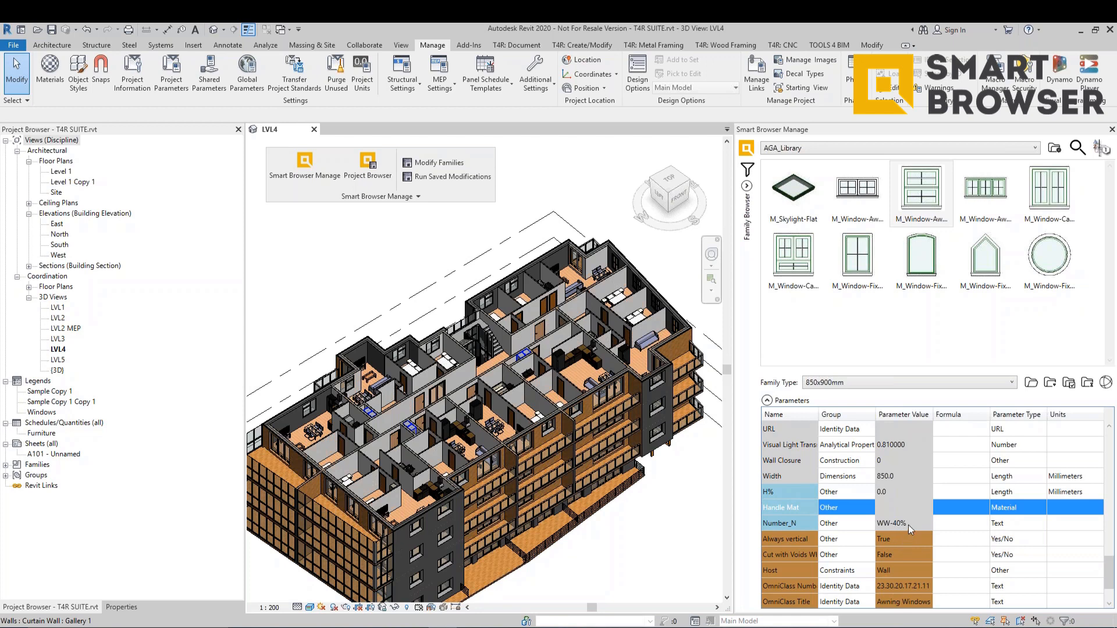
Step: Check the Number_N parameter in the first casement window family and the two other awning-type window families
{"action": "left_click", "coordinate": [1047, 206]}
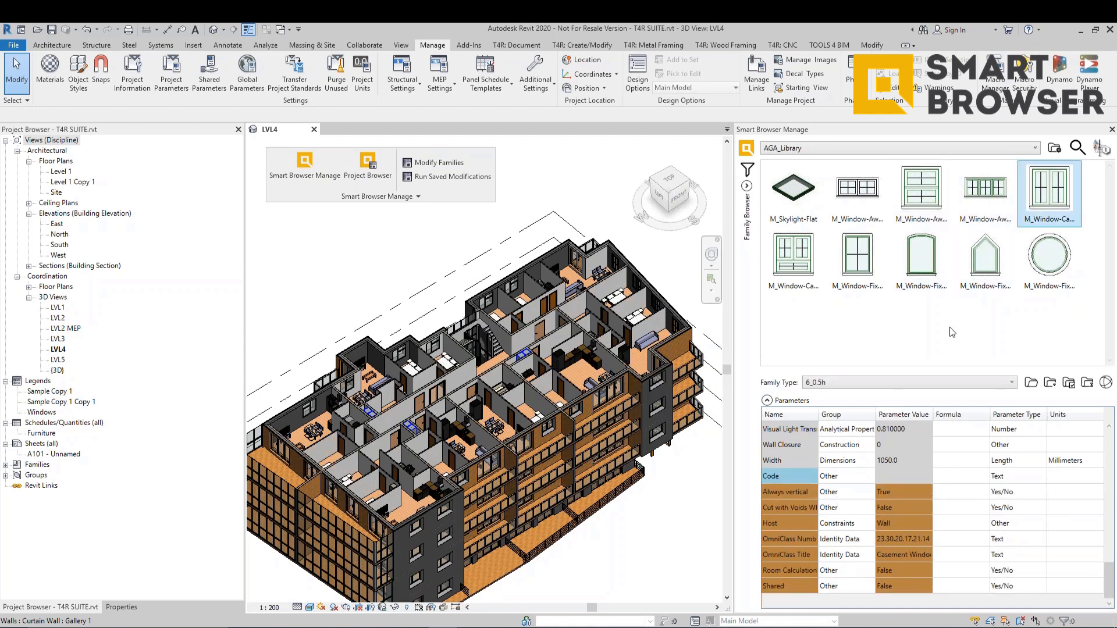
{"action": "left_click", "coordinate": [989, 195]}
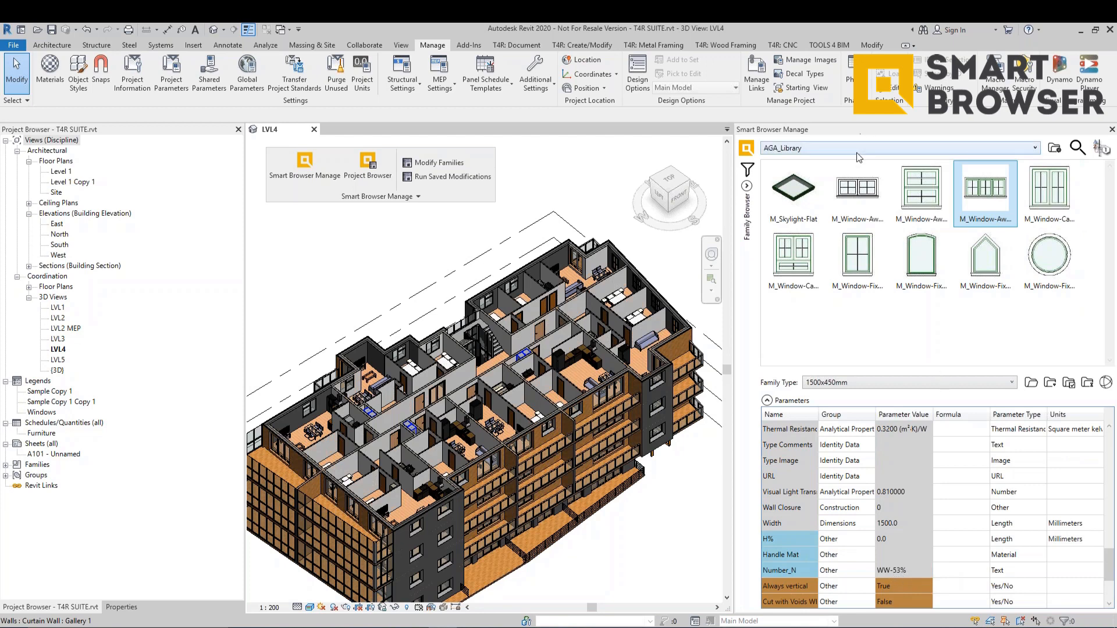
{"action": "left_click", "coordinate": [857, 192]}
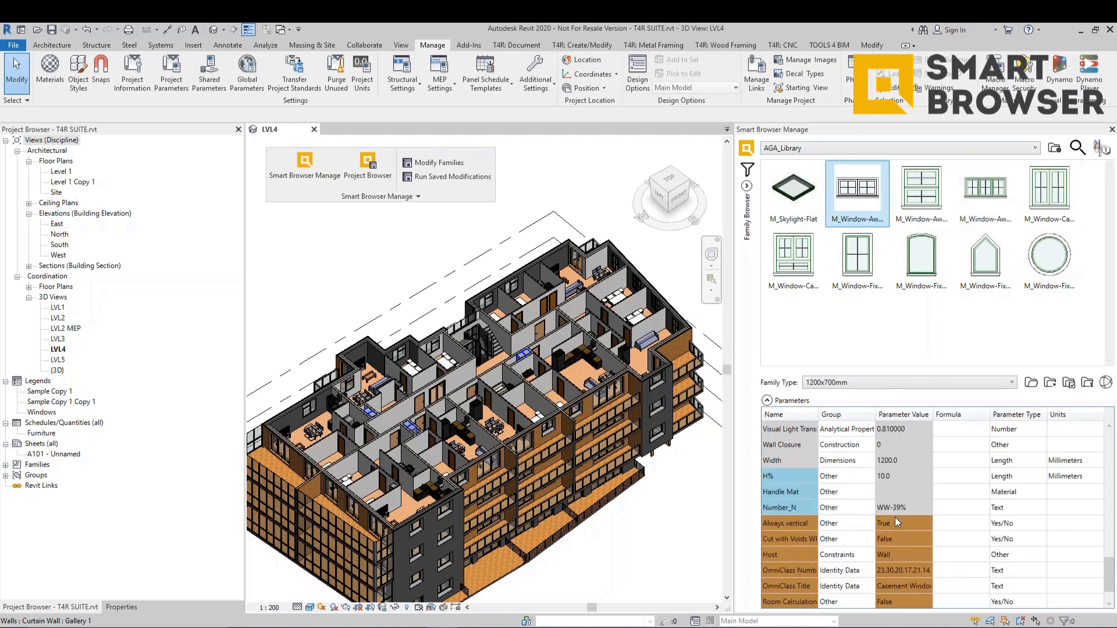
Step: Include element parameters in the browser organization options and enable Function : Type as a grouping level
{"action": "left_click", "coordinate": [749, 174]}
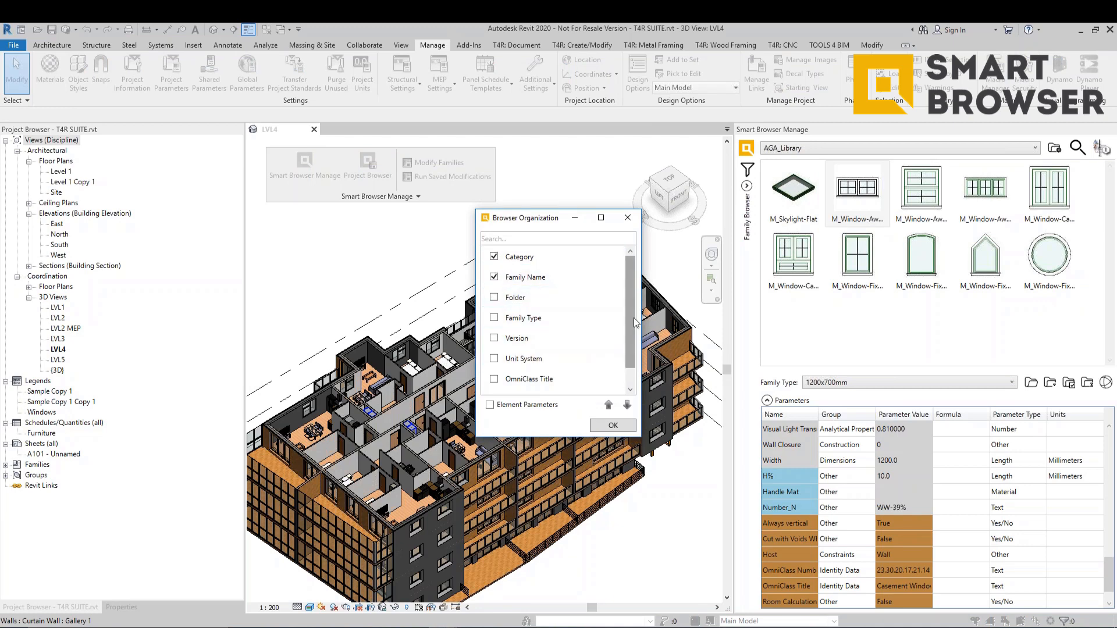
{"action": "left_click_drag", "start_coordinate": [633, 320], "coordinate": [633, 358]}
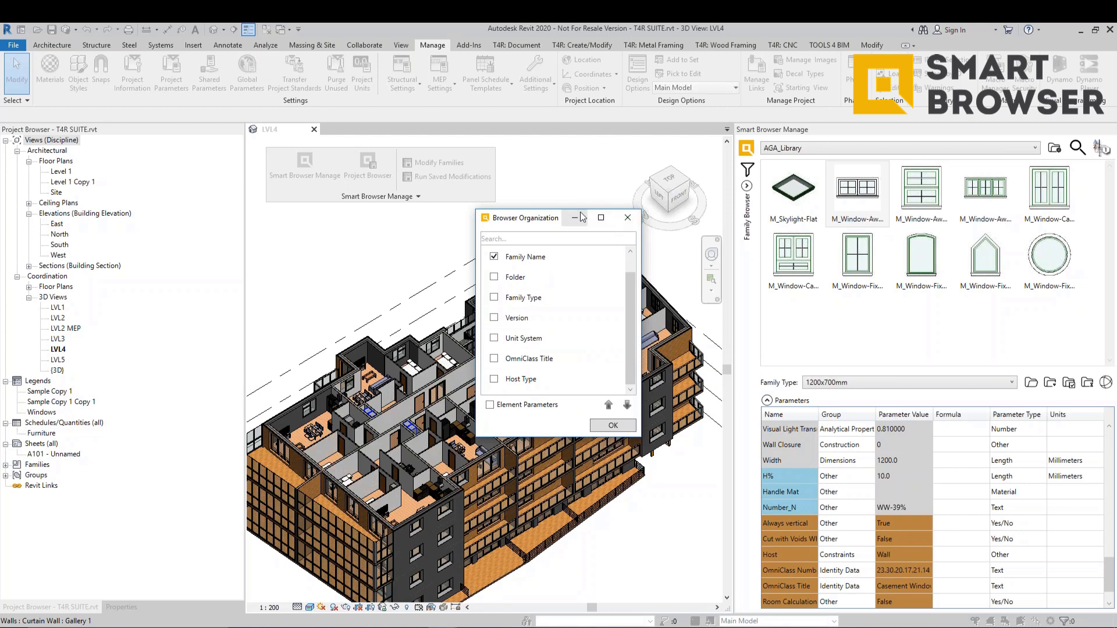
{"action": "left_click_drag", "start_coordinate": [514, 438], "coordinate": [514, 572]}
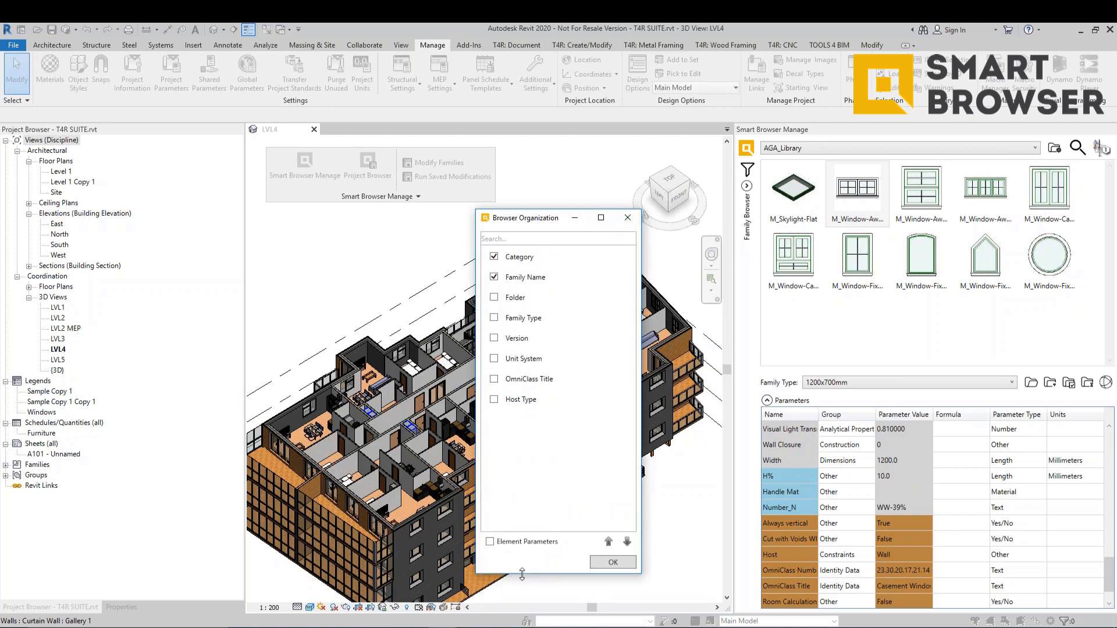
{"action": "left_click", "coordinate": [490, 540]}
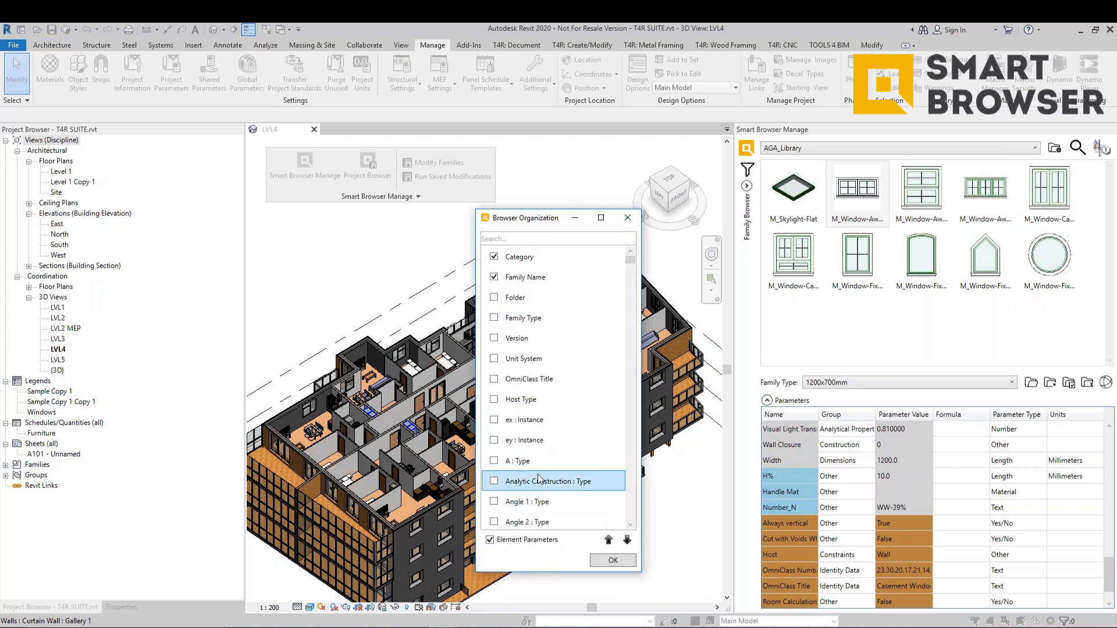
{"action": "left_click_drag", "start_coordinate": [630, 260], "coordinate": [630, 361]}
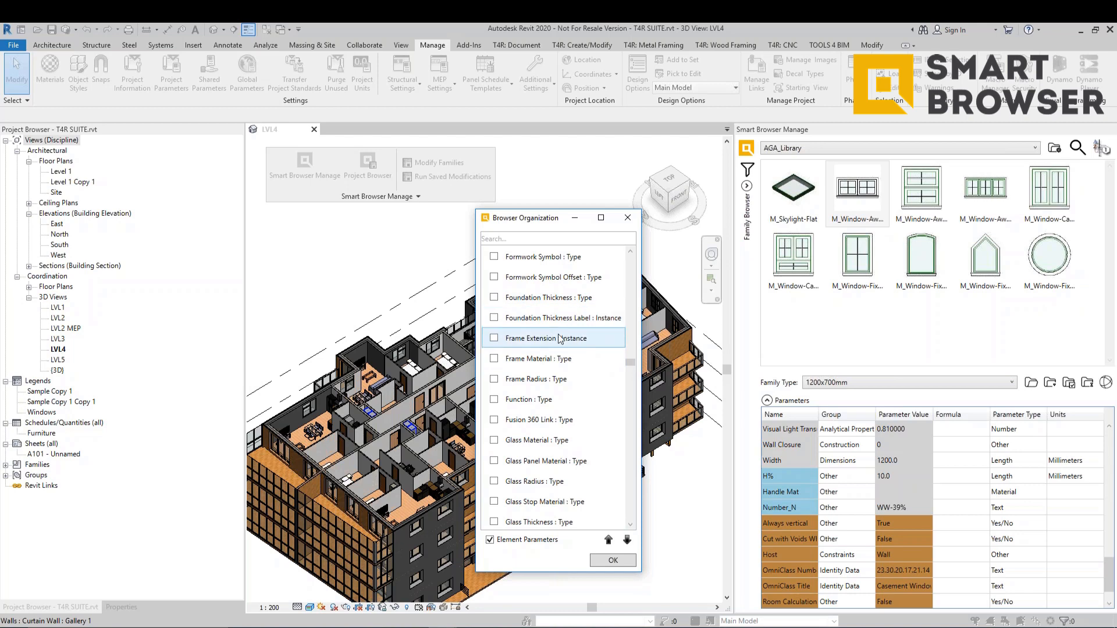
{"action": "left_click", "coordinate": [549, 401]}
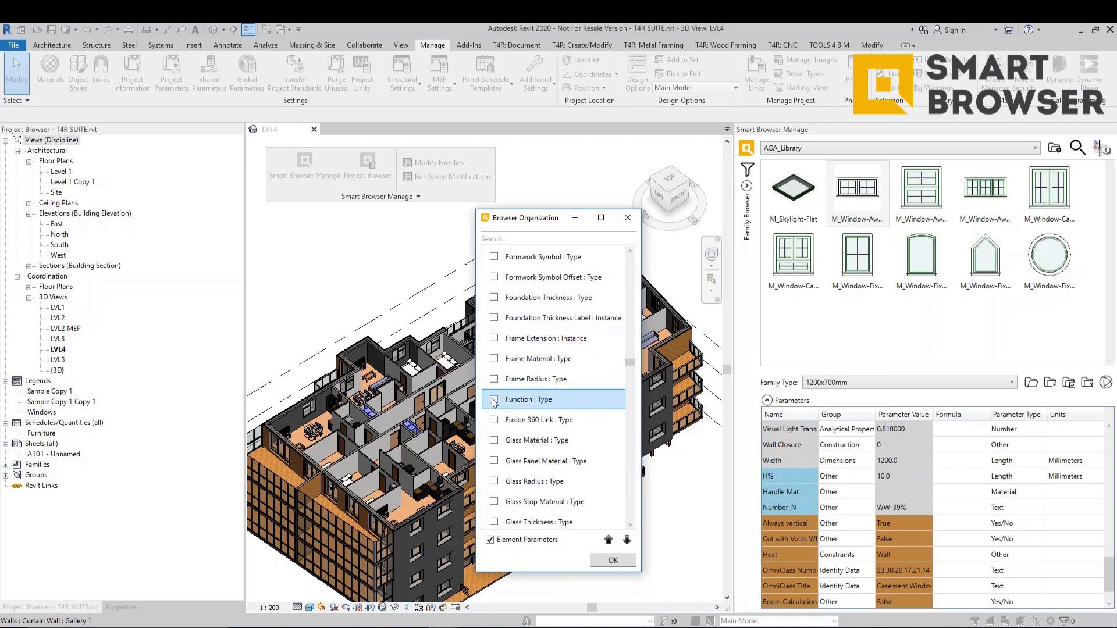
{"action": "left_click", "coordinate": [494, 401]}
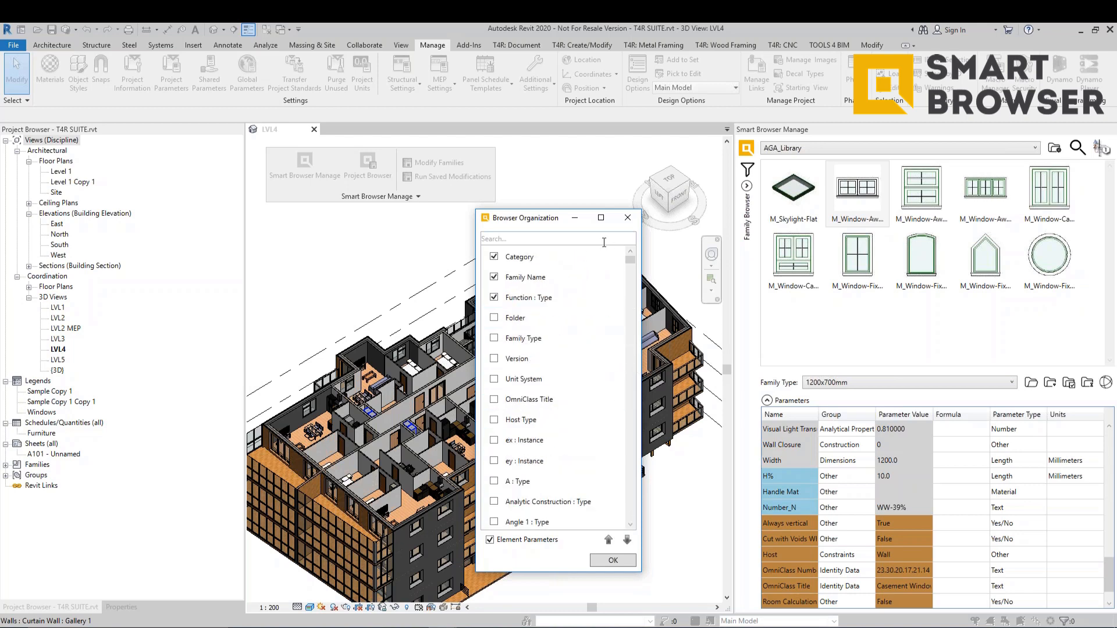
Step: Move Function : Type above Family Name in the browser organization and apply it
{"action": "left_click", "coordinate": [520, 299]}
{"action": "left_click", "coordinate": [608, 539]}
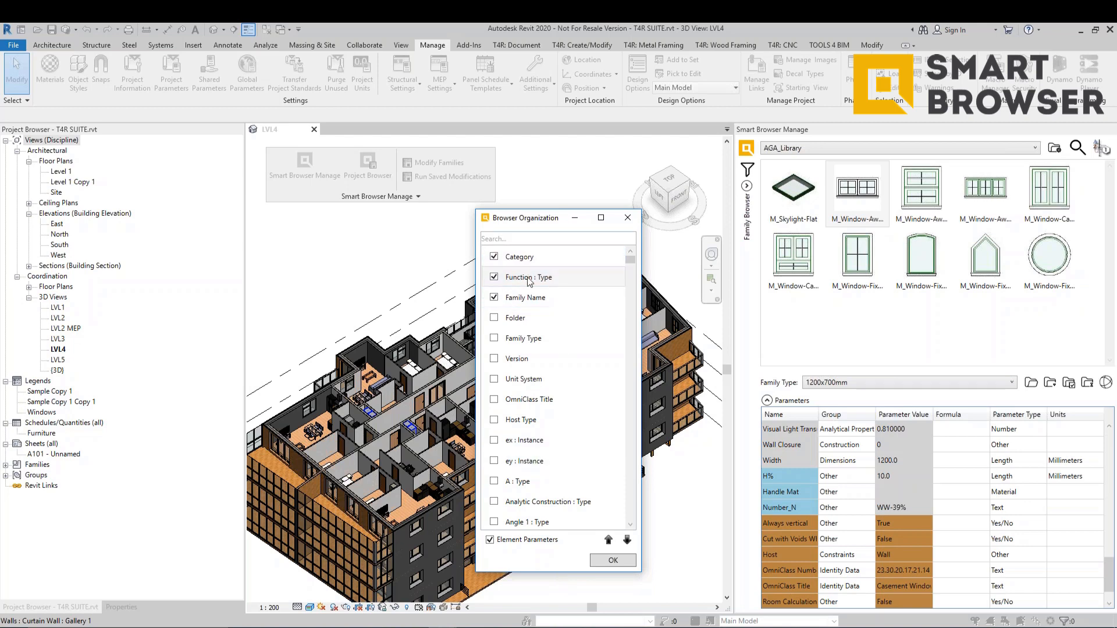
{"action": "left_click", "coordinate": [613, 560]}
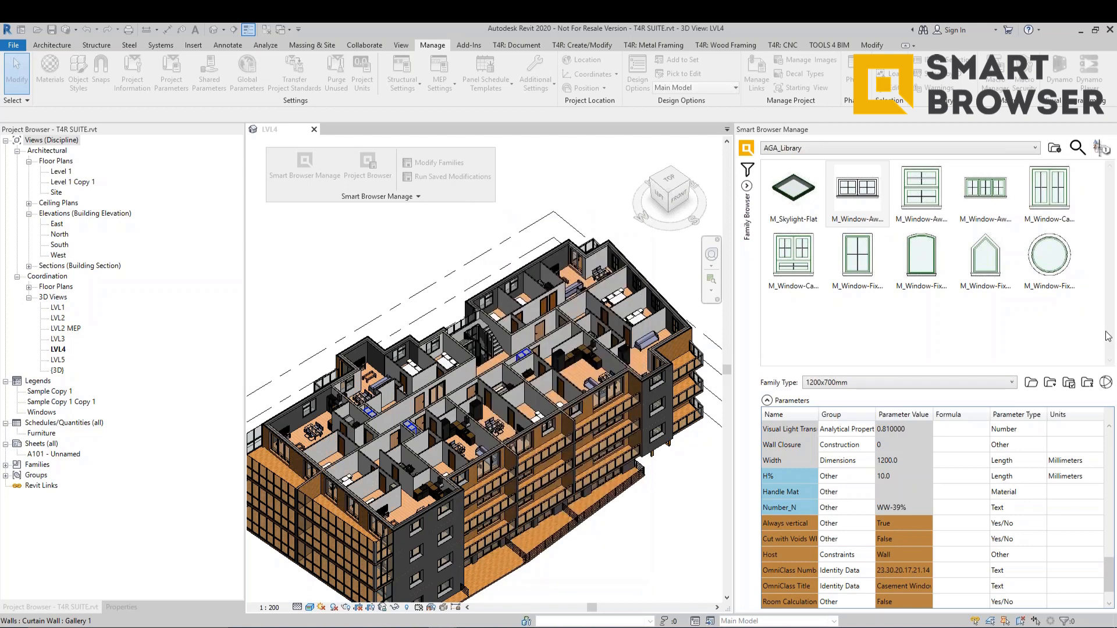
Step: Expand Doors in the family browser and view the door families in the Exterior and Interior function groups
{"action": "left_click", "coordinate": [747, 187]}
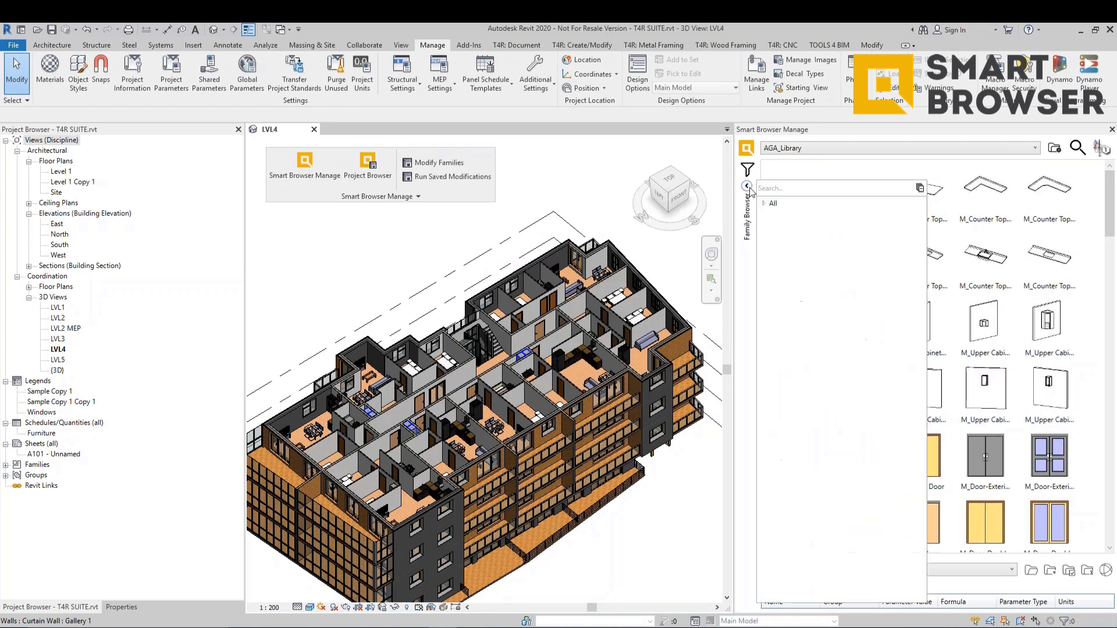
{"action": "left_click", "coordinate": [775, 221]}
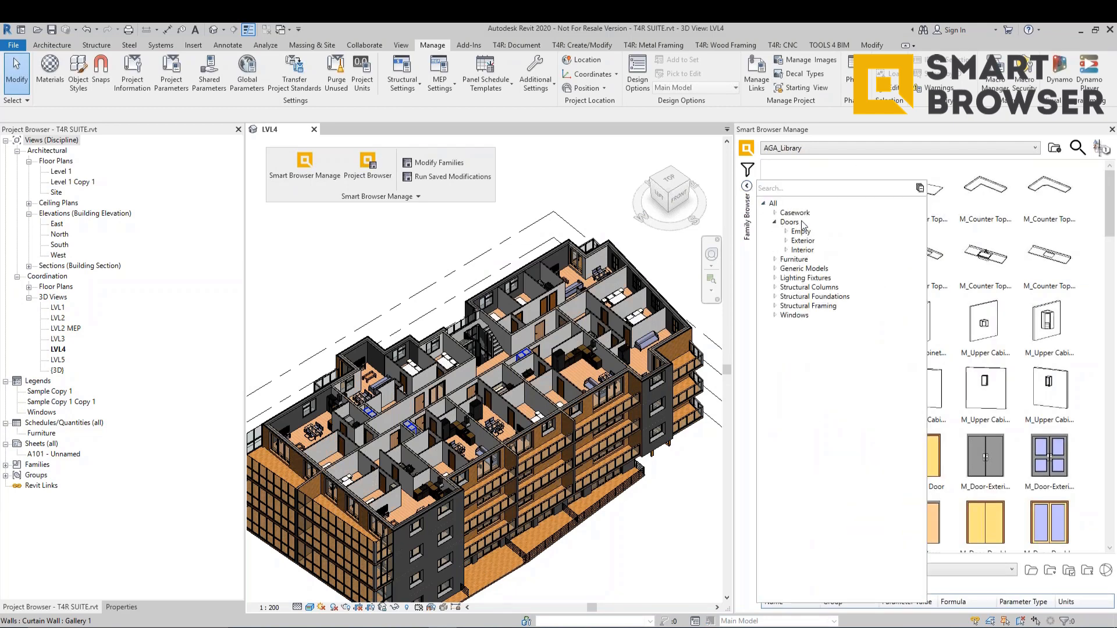
{"action": "left_click", "coordinate": [805, 250]}
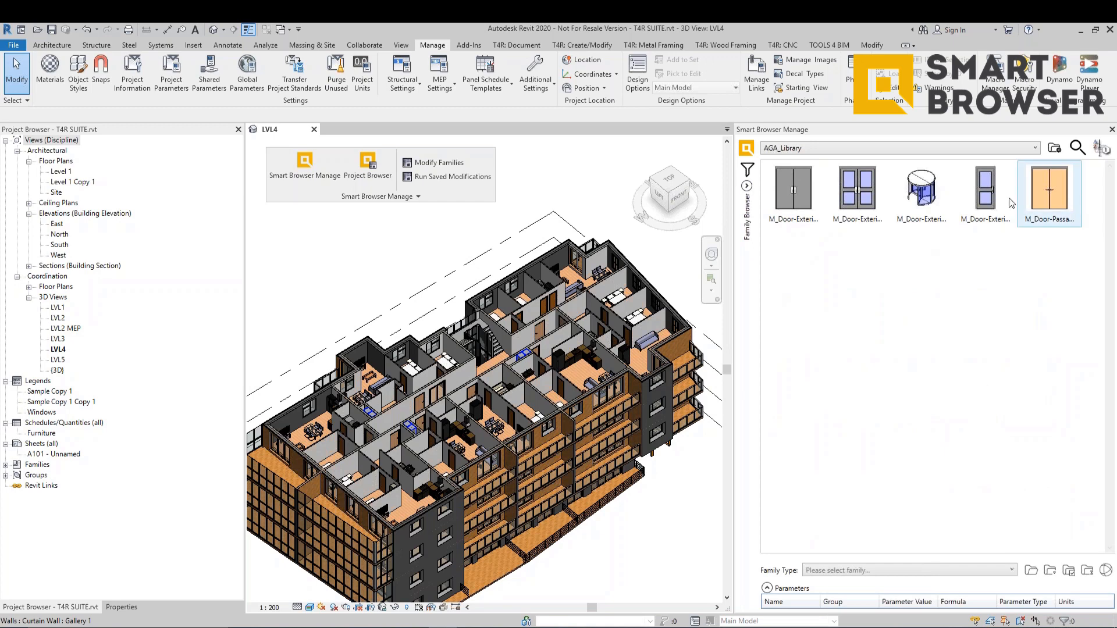
{"action": "left_click", "coordinate": [747, 186]}
{"action": "left_click", "coordinate": [803, 251]}
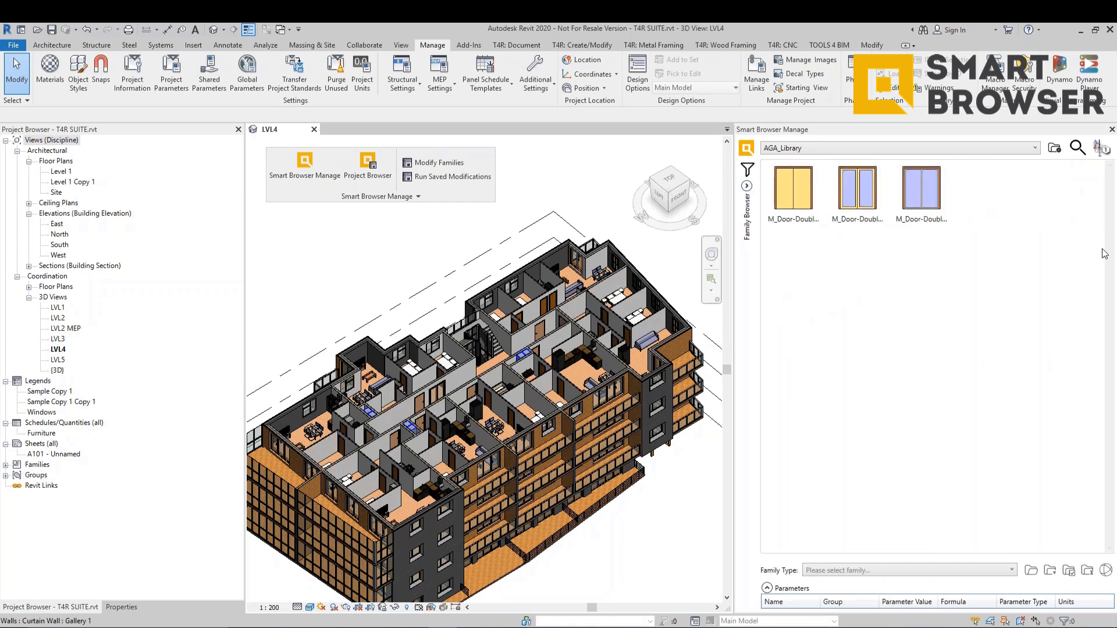
{"action": "left_click", "coordinate": [747, 186]}
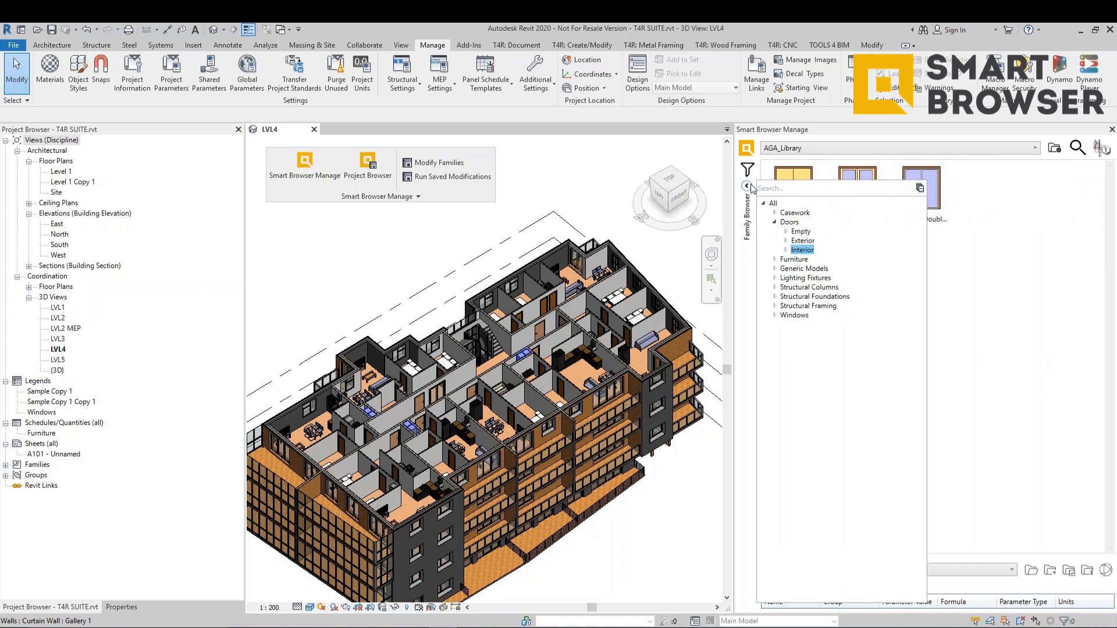
{"action": "left_click", "coordinate": [747, 186]}
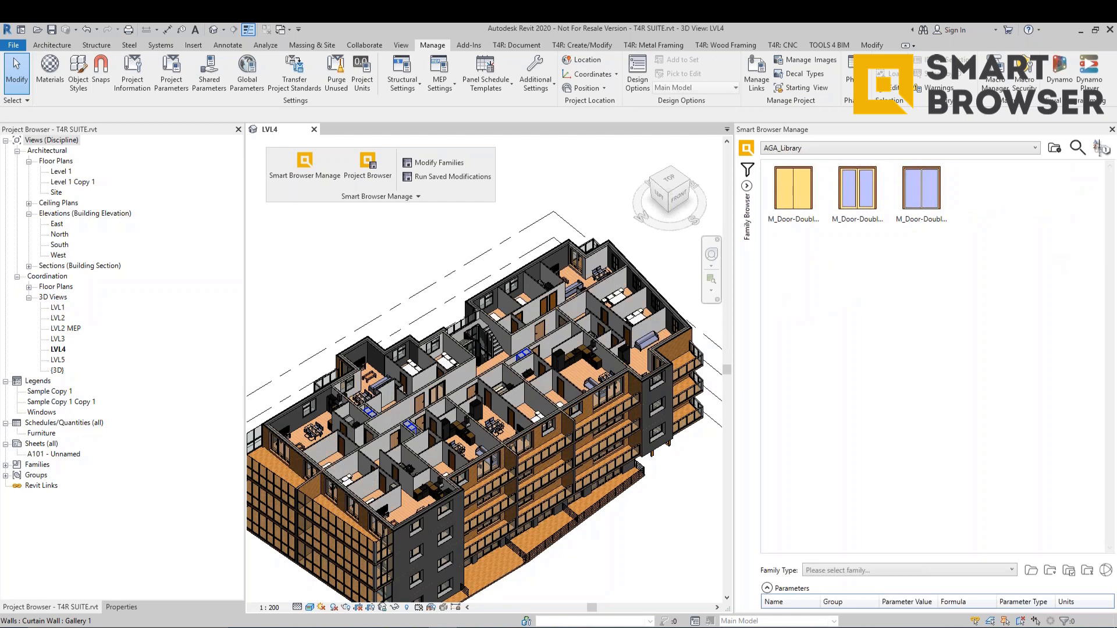
Step: Start Sort and Mark for the Doors category with Description : Type as the parameter that receives the calculated value
{"action": "left_click", "coordinate": [1101, 149]}
{"action": "left_click", "coordinate": [987, 245]}
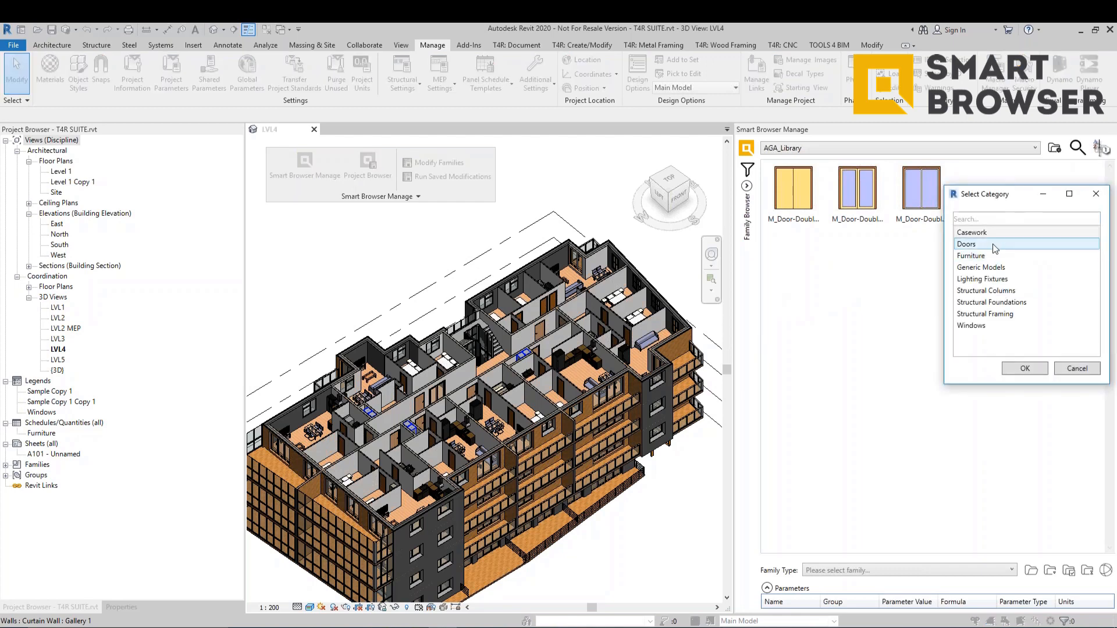
{"action": "left_click", "coordinate": [1025, 368]}
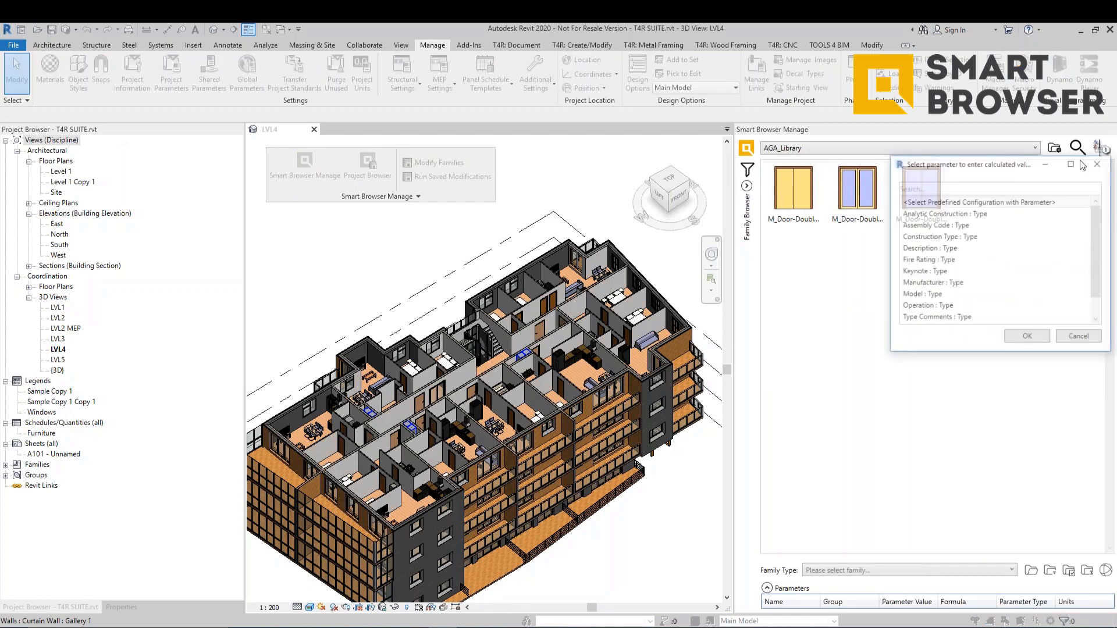
{"action": "left_click_drag", "start_coordinate": [957, 162], "coordinate": [391, 200]}
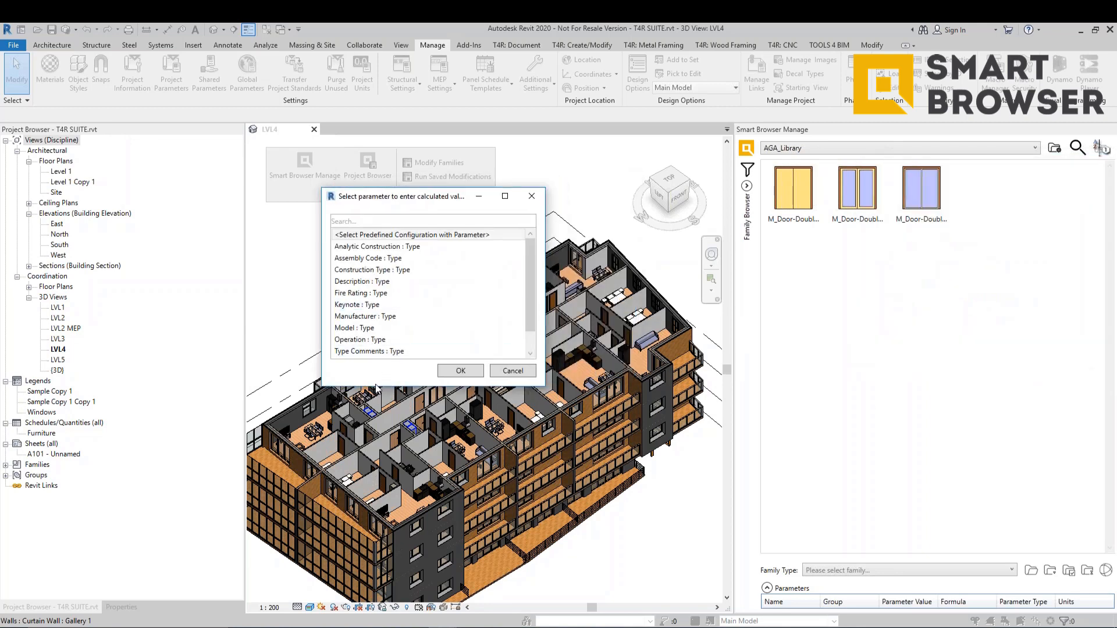
{"action": "left_click", "coordinate": [361, 284]}
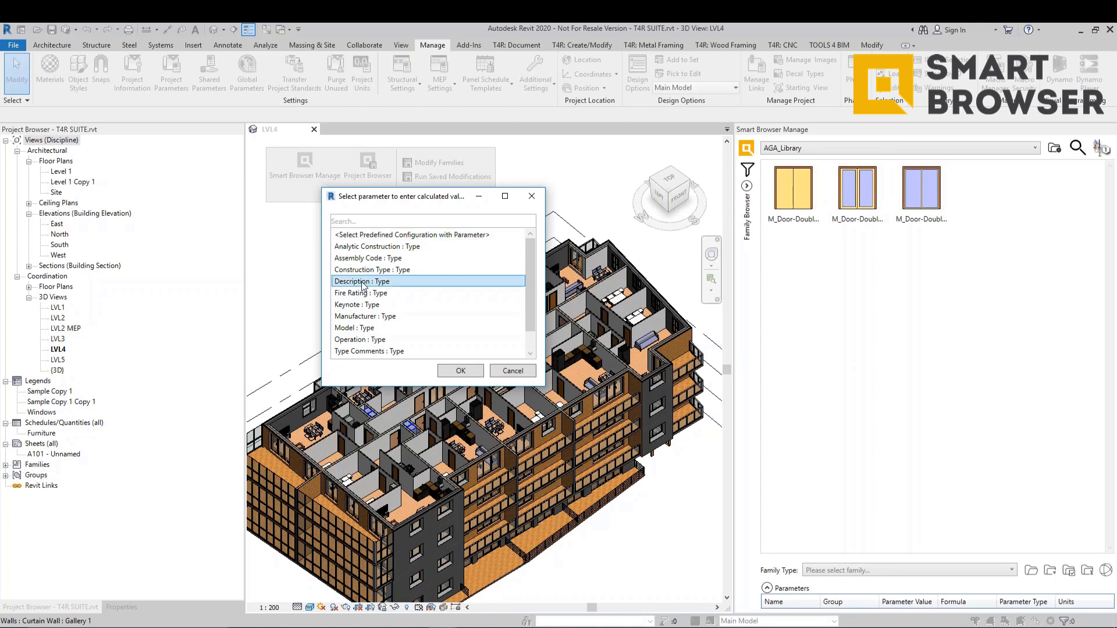
{"action": "left_click", "coordinate": [461, 370]}
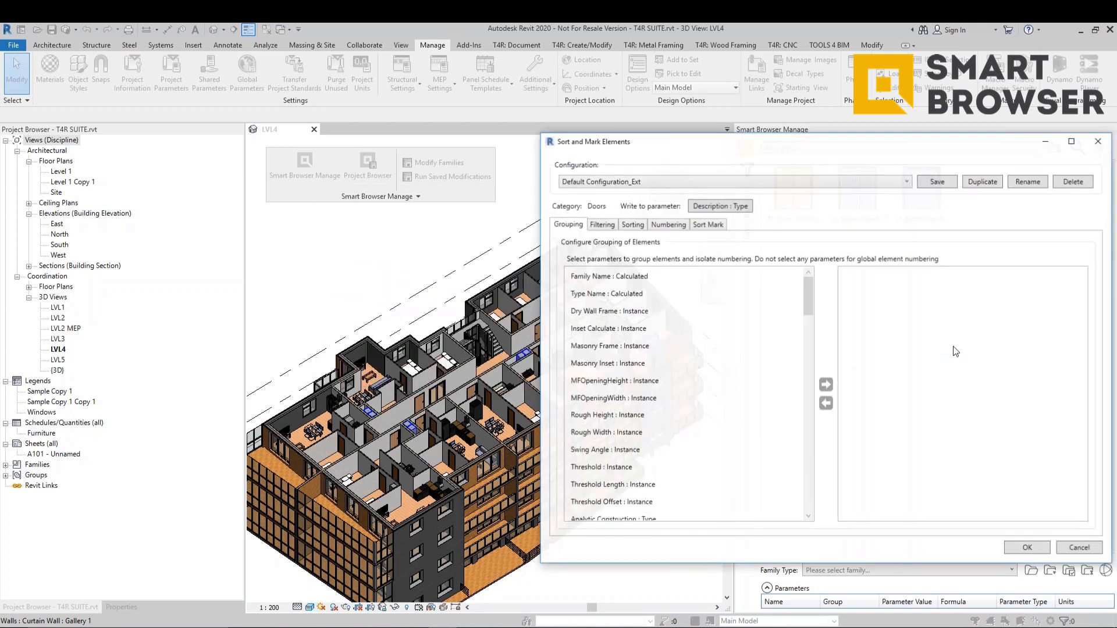
Step: Duplicate Default Configuration as Door_Number_Exterior and remove Function : Type from its grouping parameters
{"action": "left_click", "coordinate": [903, 181]}
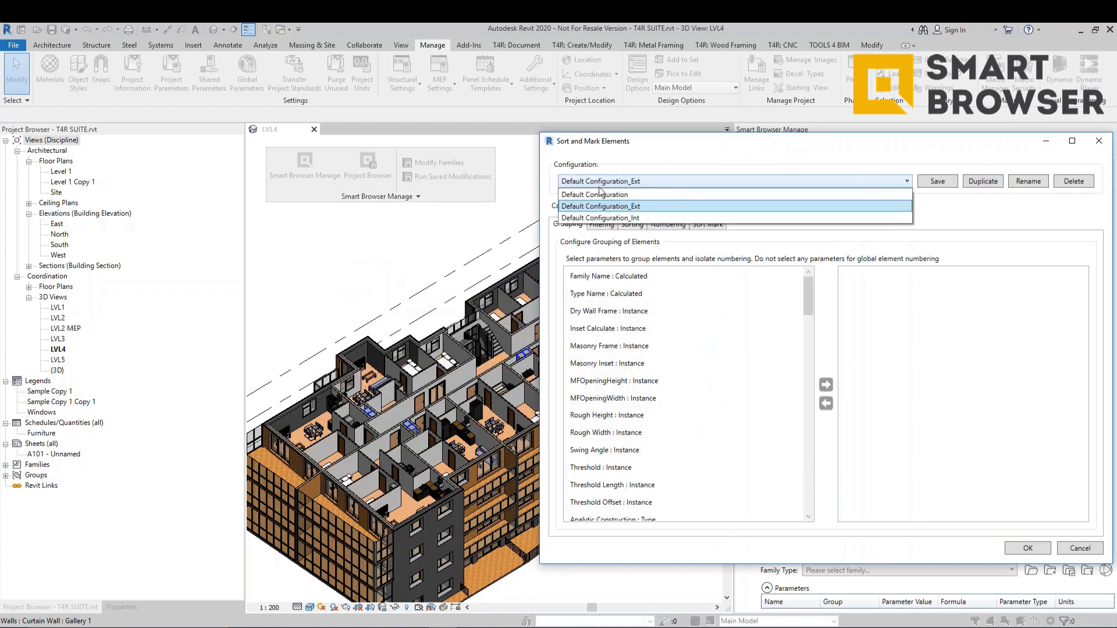
{"action": "left_click", "coordinate": [599, 194]}
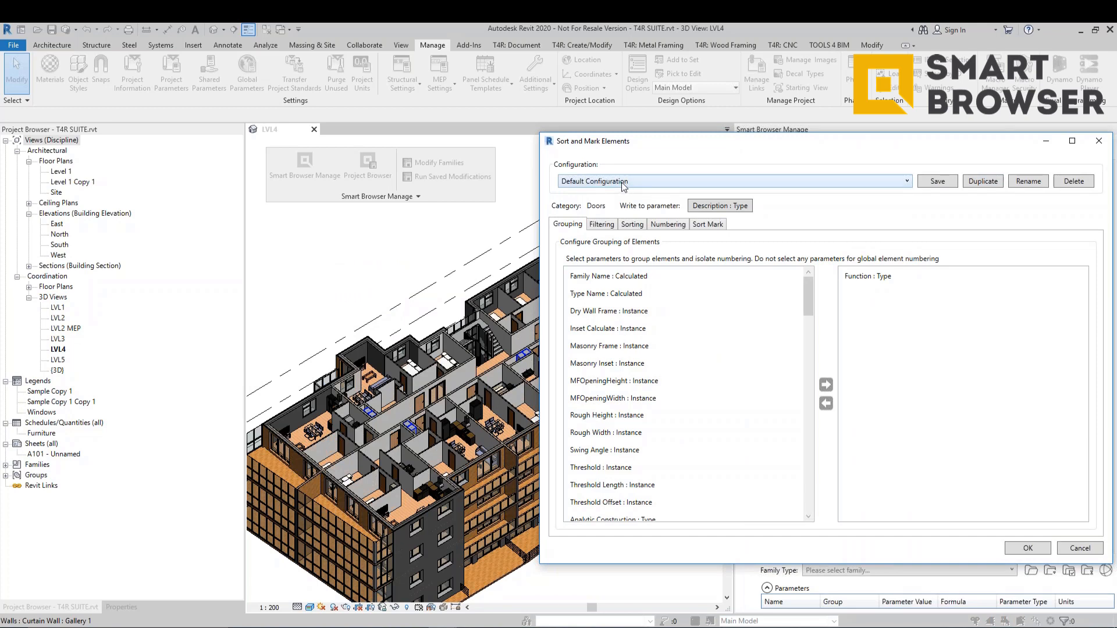
{"action": "left_click", "coordinate": [982, 181]}
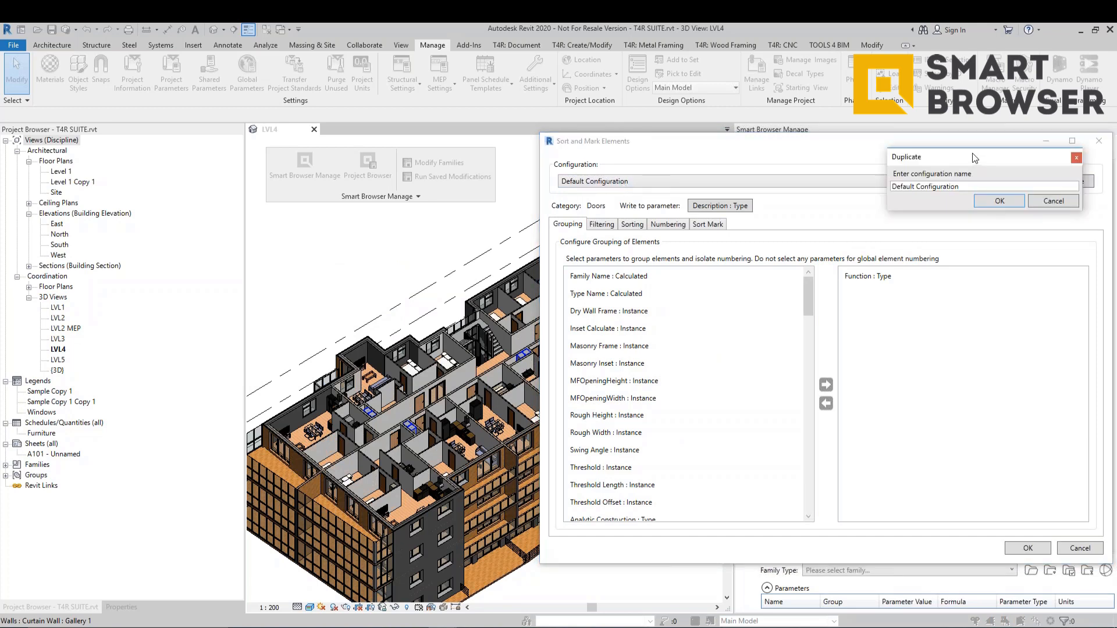
{"action": "left_click_drag", "start_coordinate": [972, 152], "coordinate": [721, 271]}
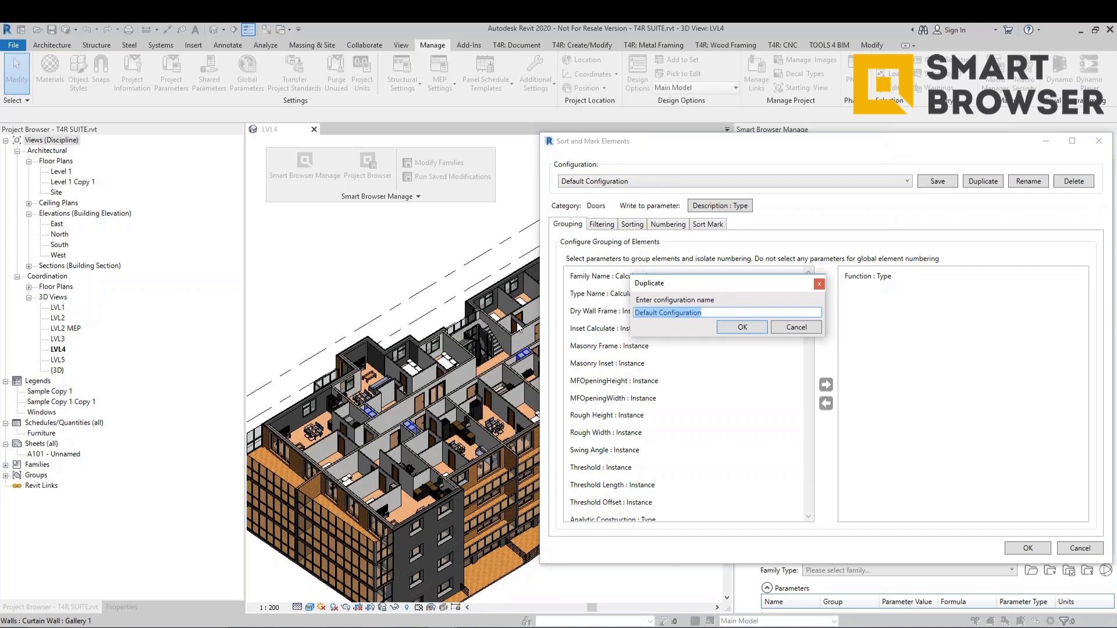
{"action": "type", "text": "Door_Number_Exterior"}
{"action": "left_click", "coordinate": [761, 327]}
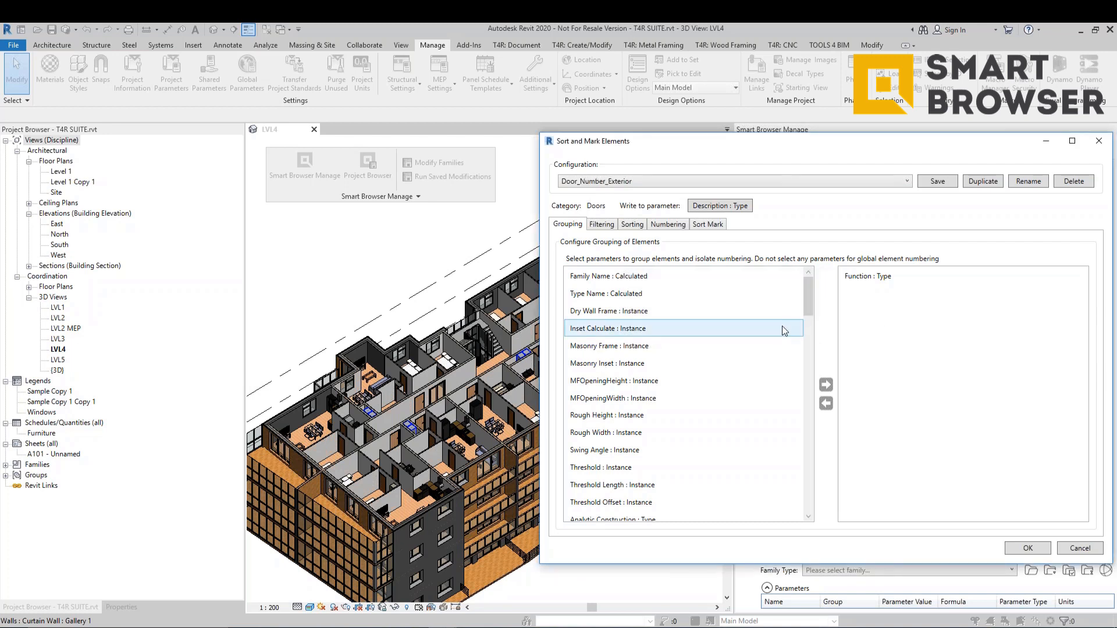
{"action": "left_click", "coordinate": [866, 279]}
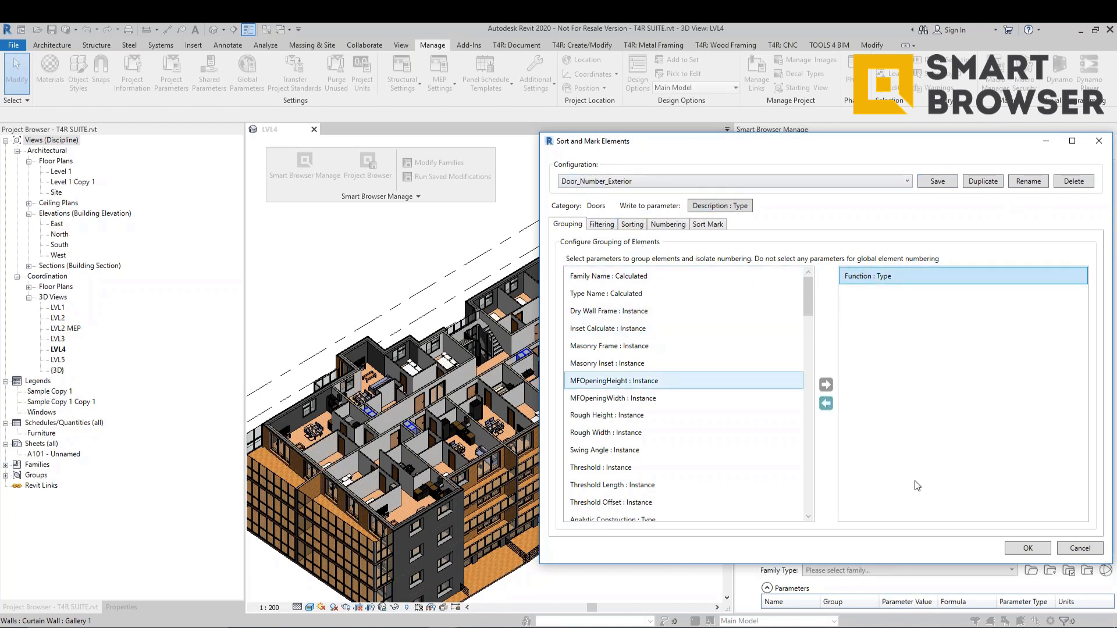
{"action": "left_click", "coordinate": [826, 403]}
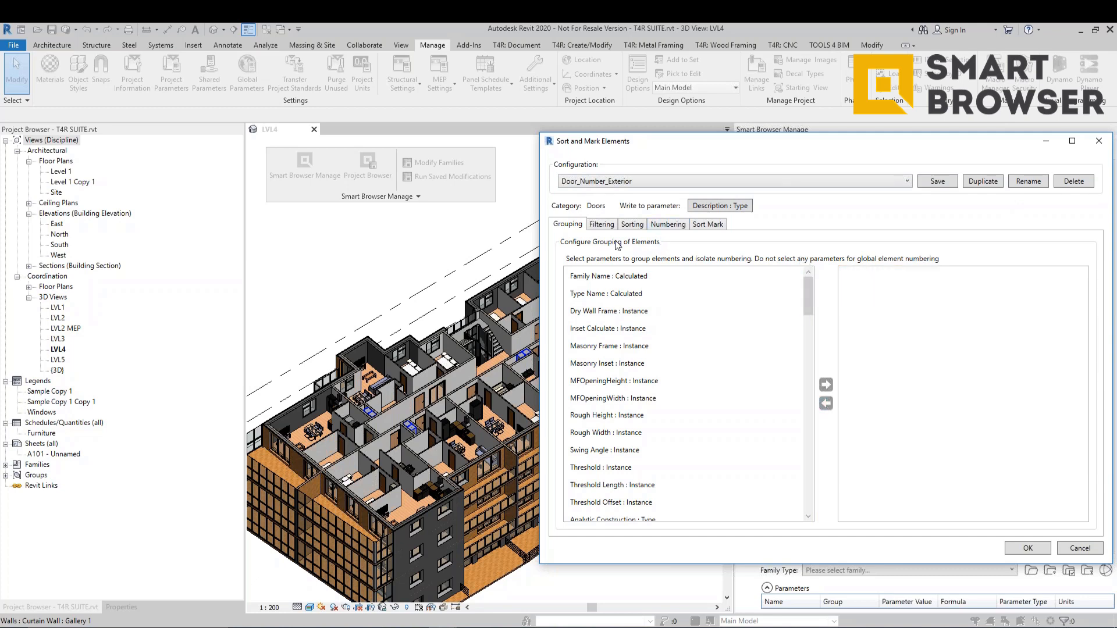
Step: Filter the doors in the Door_Number_Exterior configuration so that Function : Type equals Exterior
{"action": "left_click", "coordinate": [604, 226]}
{"action": "left_click", "coordinate": [602, 275]}
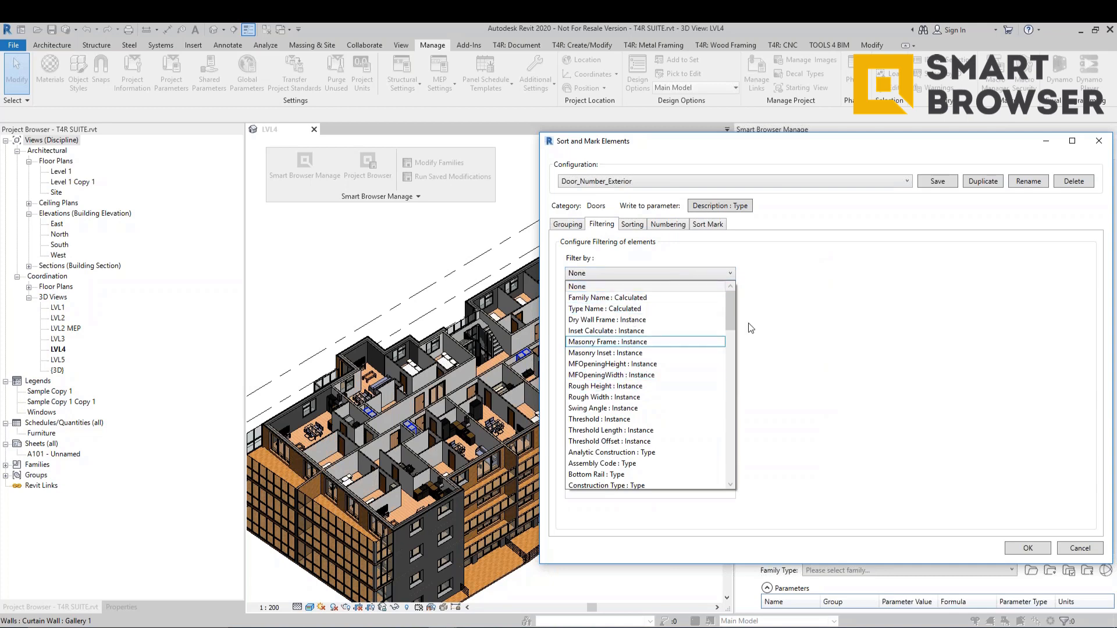
{"action": "left_click_drag", "start_coordinate": [733, 308], "coordinate": [723, 356]}
{"action": "left_click", "coordinate": [621, 374]}
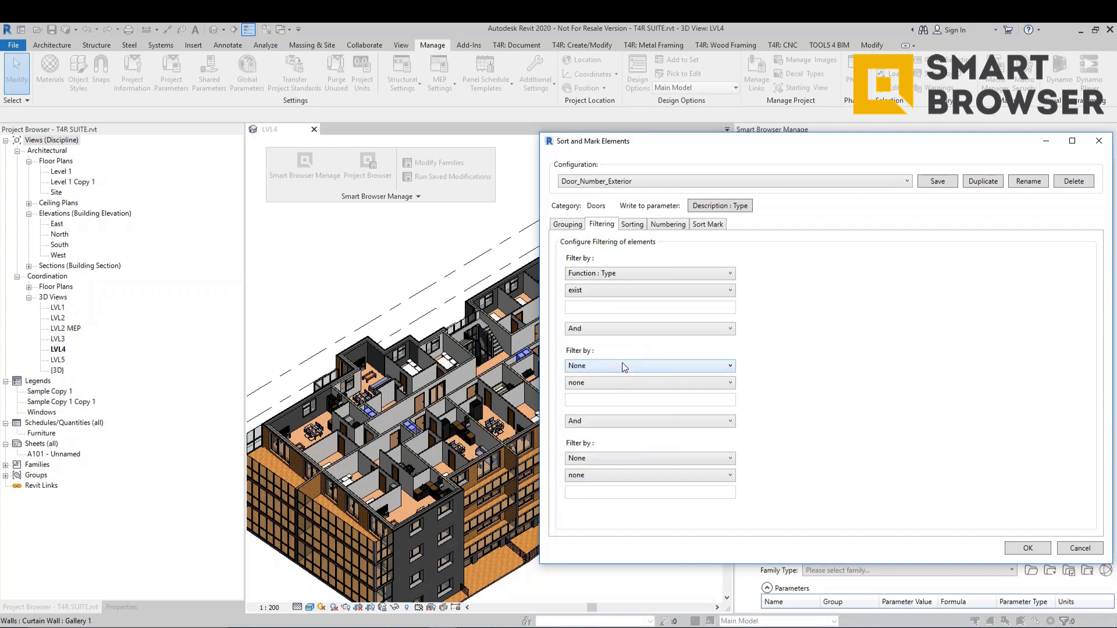
{"action": "left_click", "coordinate": [604, 294]}
{"action": "left_click", "coordinate": [594, 320]}
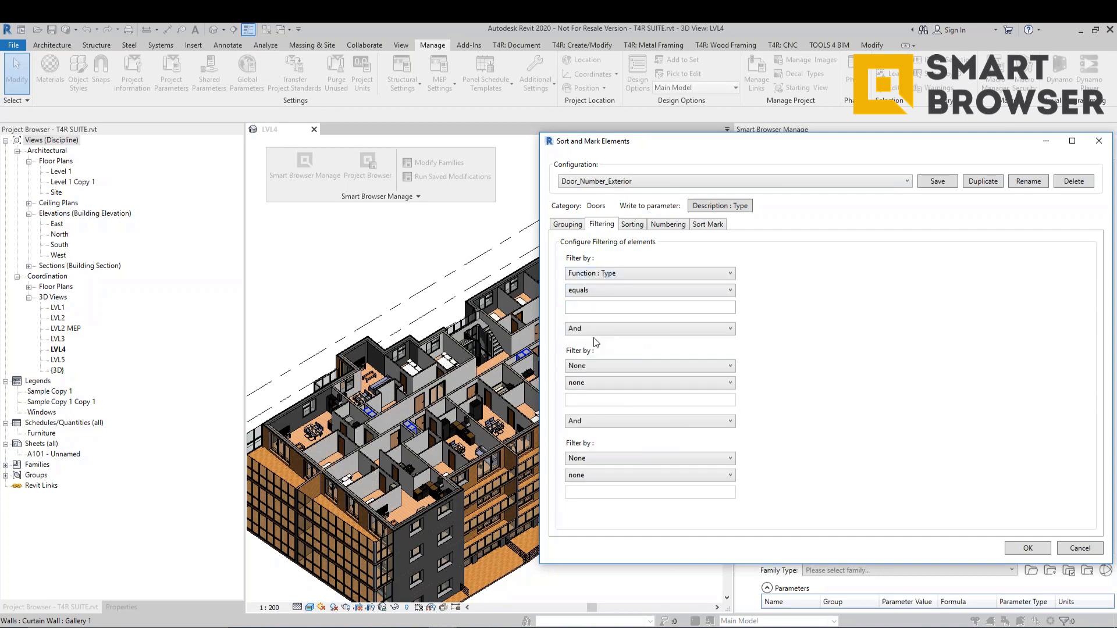
{"action": "left_click", "coordinate": [592, 311]}
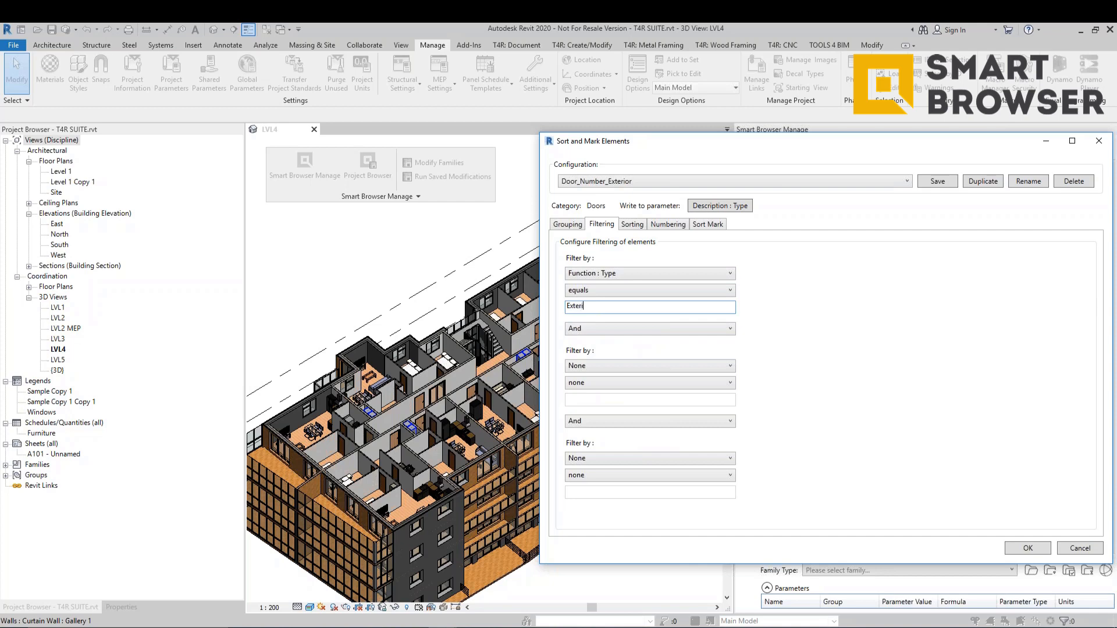
Step: Review the parameters chosen for sorting and numbering the doors in the Door_Number_Exterior configuration
{"action": "left_click", "coordinate": [640, 227]}
{"action": "left_click", "coordinate": [826, 283]}
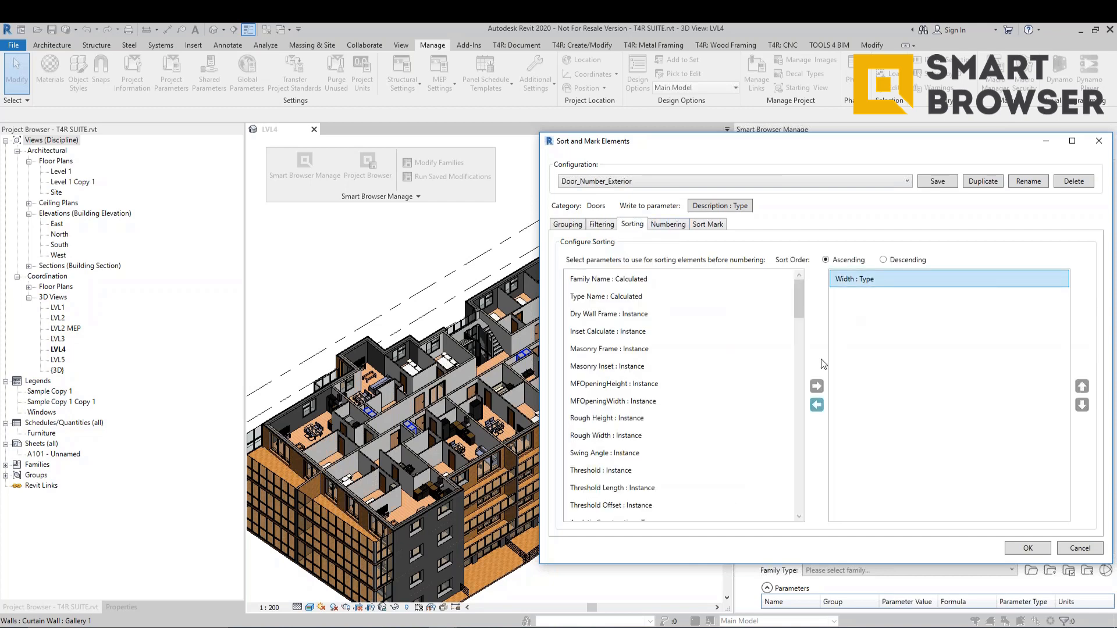
{"action": "left_click", "coordinate": [653, 228]}
{"action": "left_click", "coordinate": [919, 274]}
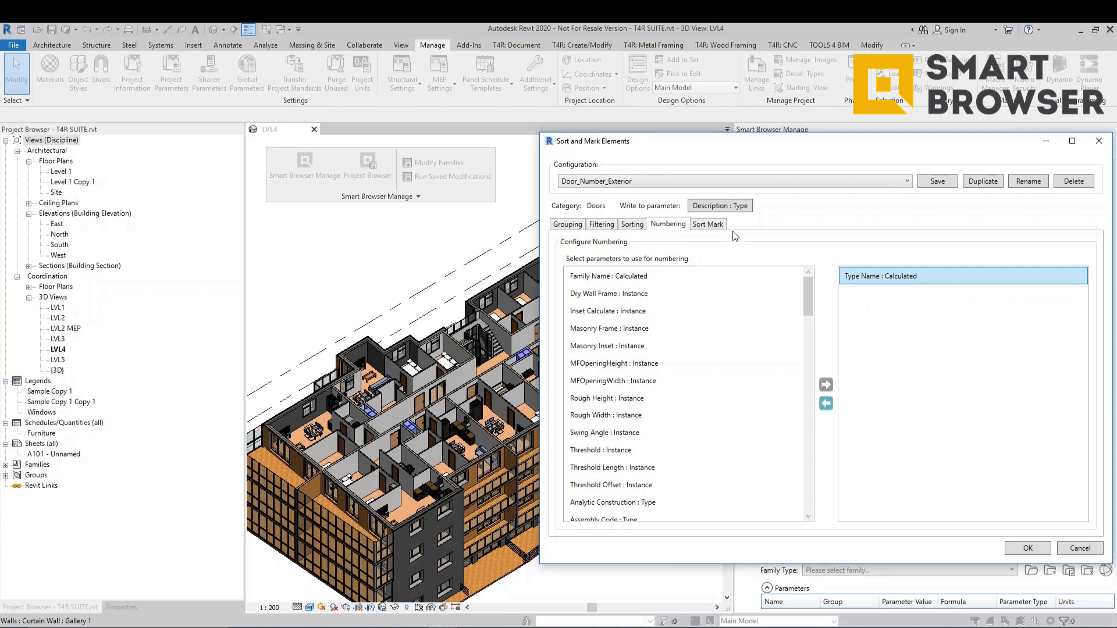
Step: Set the Sort Mark Number prefix to Ext- and clear its suffix
{"action": "left_click", "coordinate": [705, 226]}
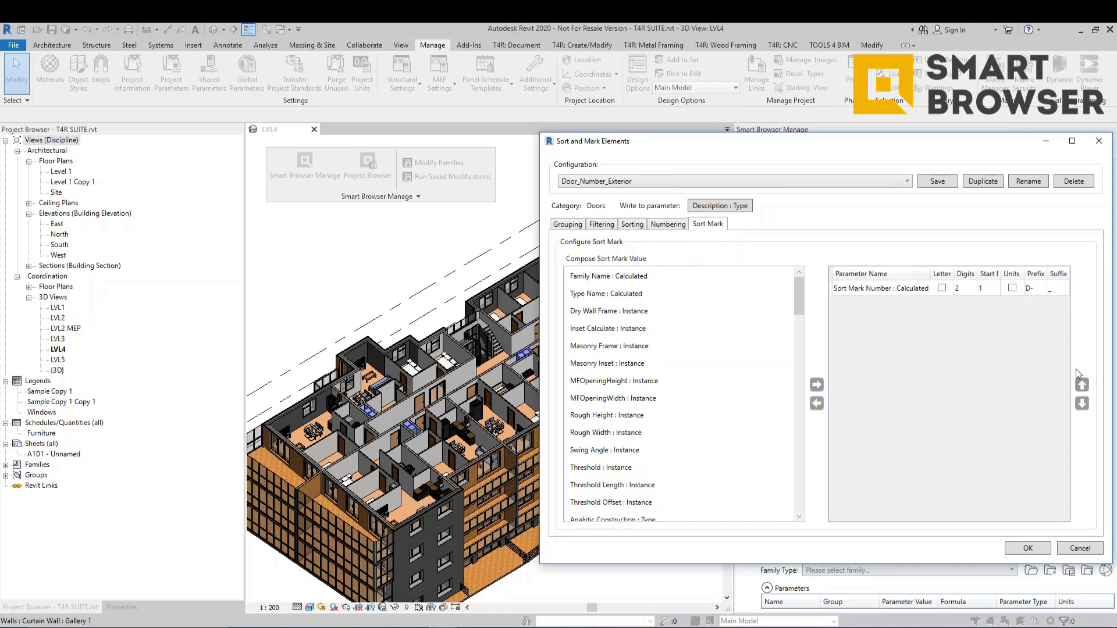
{"action": "left_click", "coordinate": [911, 290]}
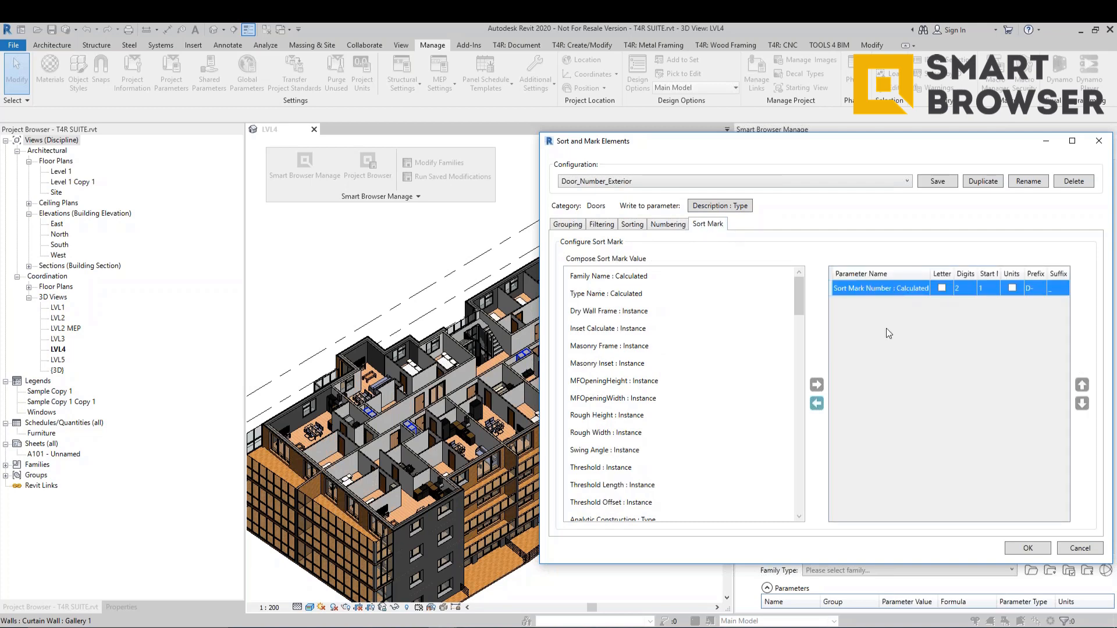
{"action": "left_click", "coordinate": [816, 403]}
{"action": "left_click", "coordinate": [581, 276]}
{"action": "left_click", "coordinate": [816, 385]}
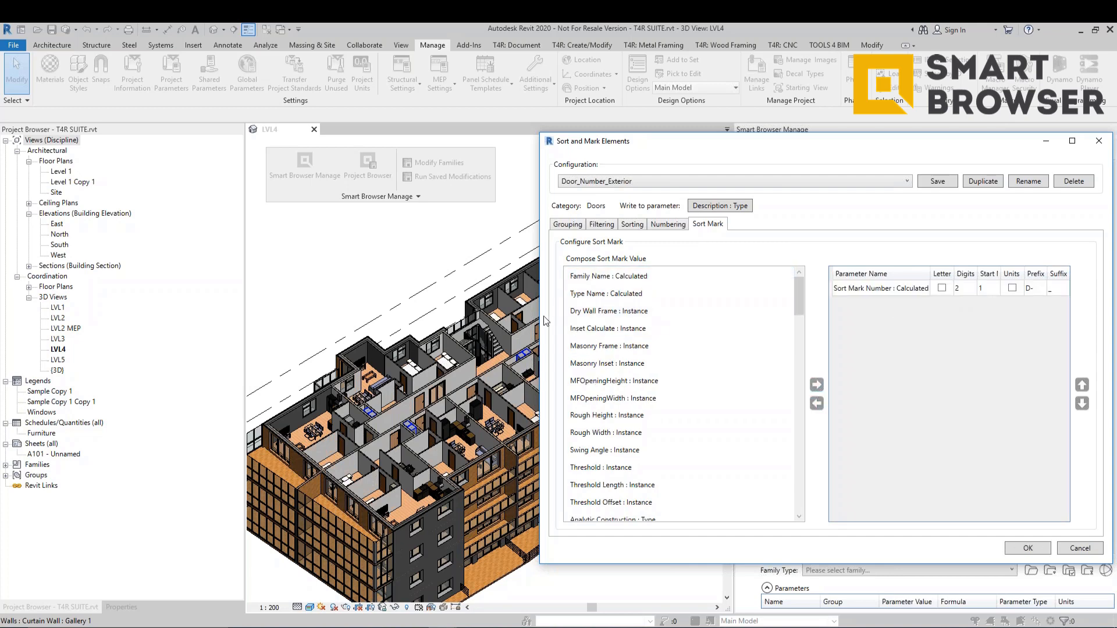
{"action": "left_click_drag", "start_coordinate": [538, 316], "coordinate": [347, 330]}
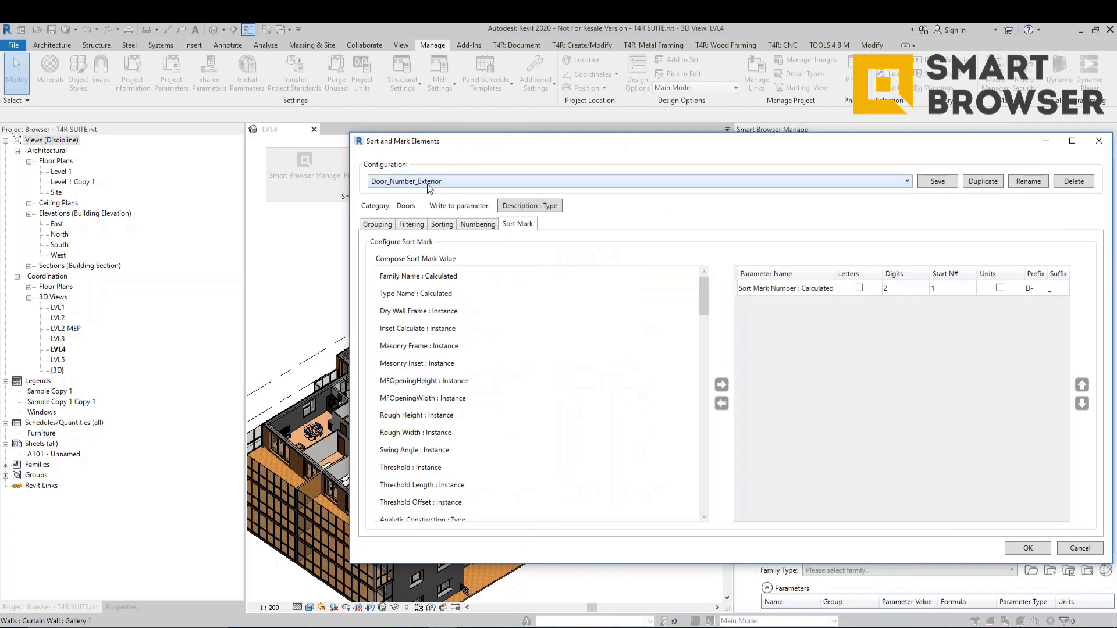
{"action": "left_click", "coordinate": [1039, 288]}
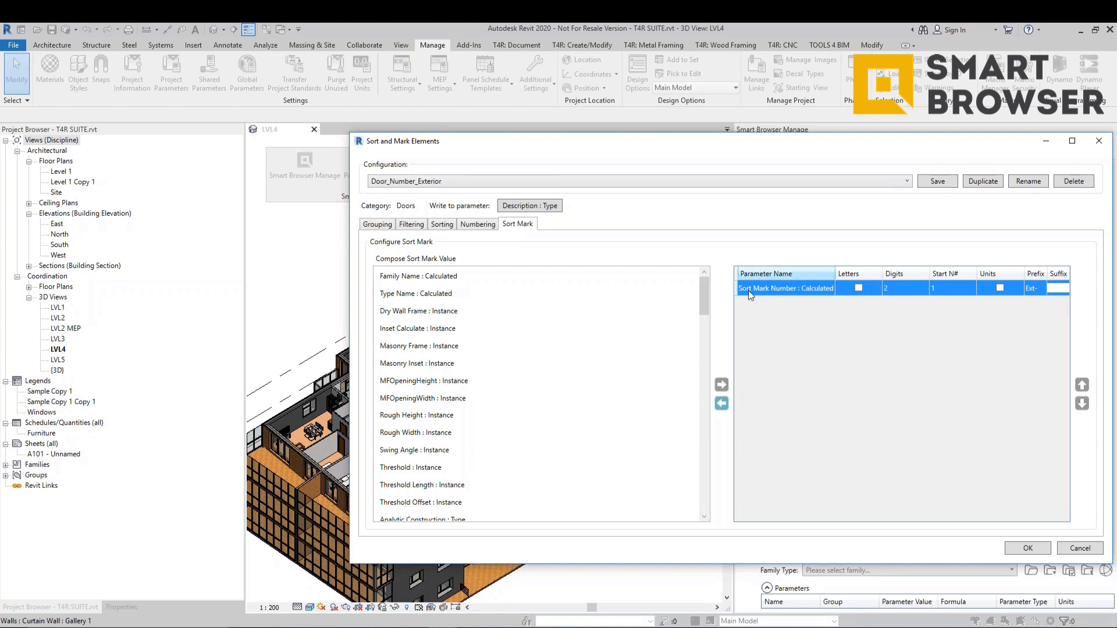
{"action": "left_click", "coordinate": [898, 292]}
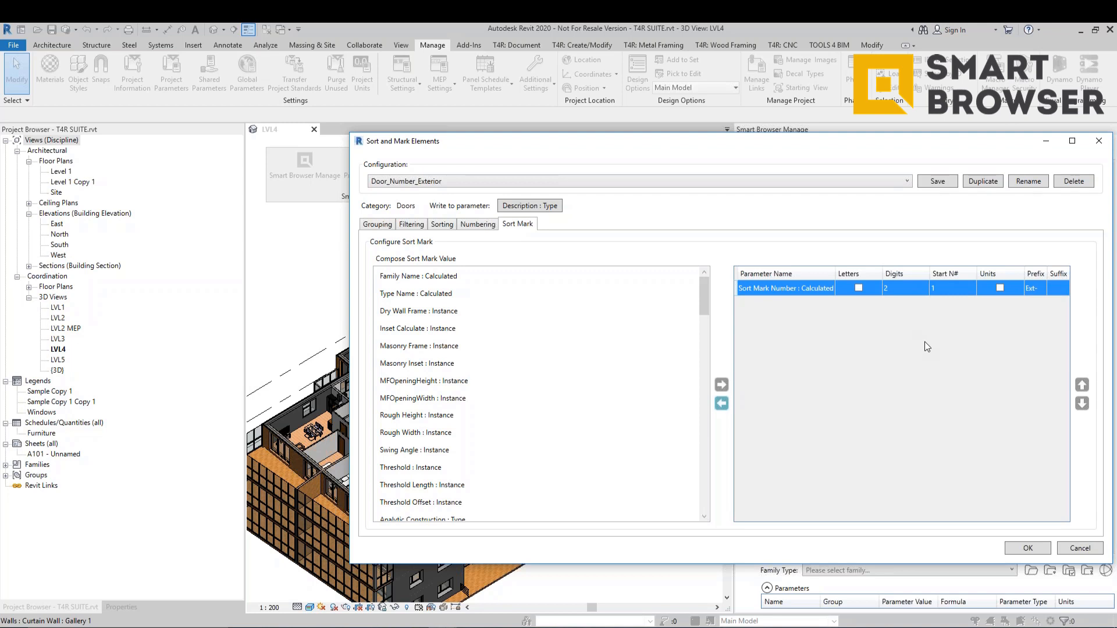
Step: Save the Door_Number_Exterior configuration and run the Sort and Mark numbering on the doors
{"action": "left_click", "coordinate": [940, 183]}
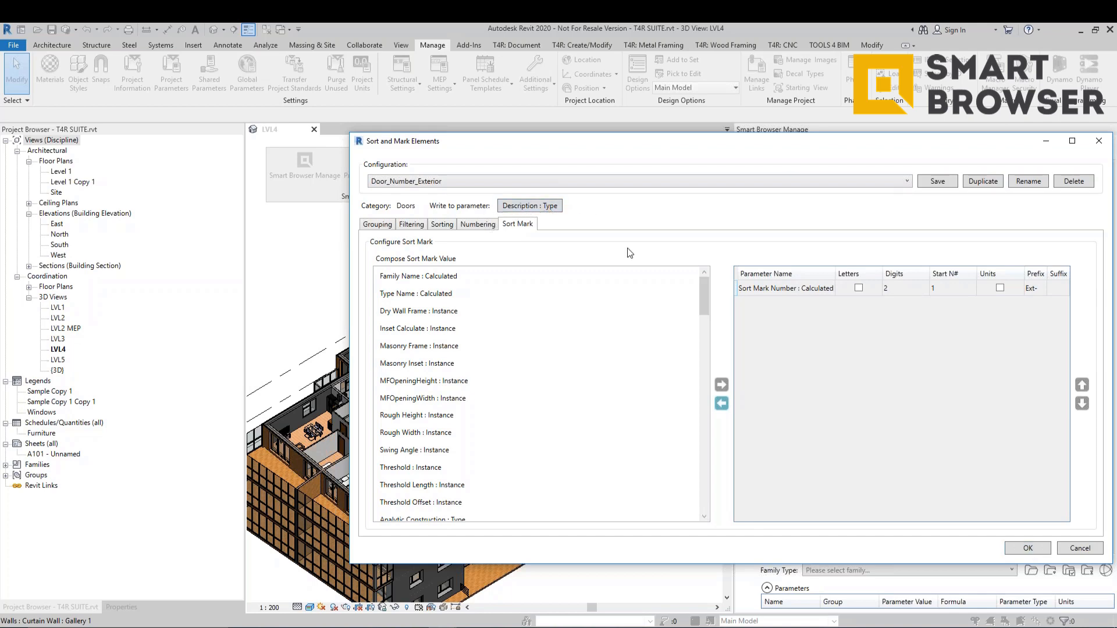
{"action": "left_click", "coordinate": [1038, 548]}
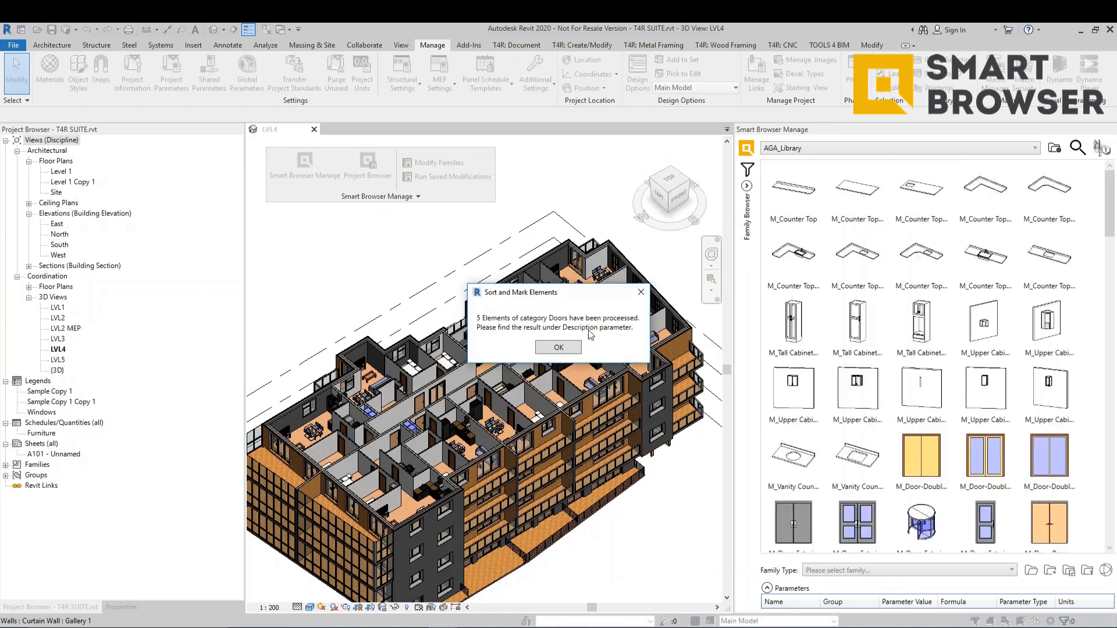
{"action": "left_click", "coordinate": [558, 347]}
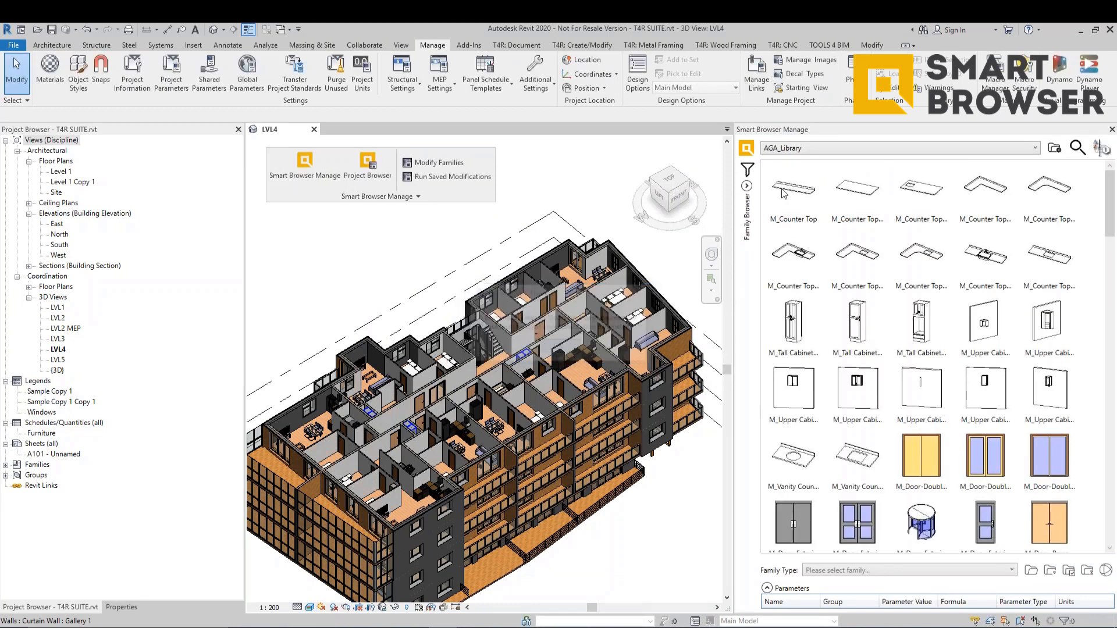
Step: Expand the Doors category in the family browser to check how the door families are grouped
{"action": "left_click", "coordinate": [746, 185]}
{"action": "left_click", "coordinate": [764, 203]}
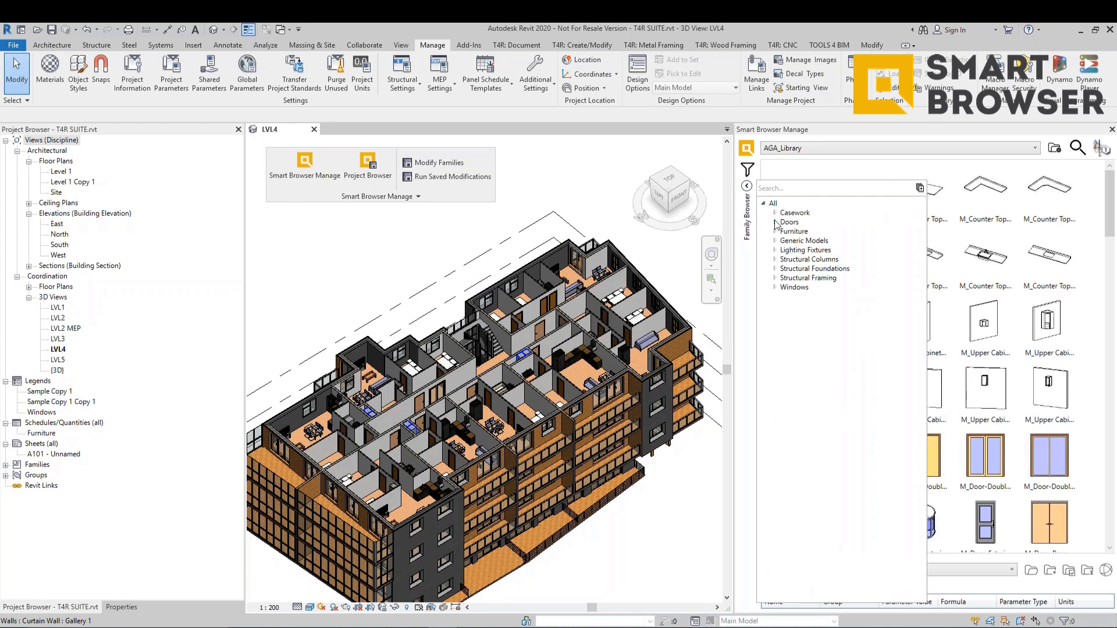
{"action": "left_click", "coordinate": [774, 221]}
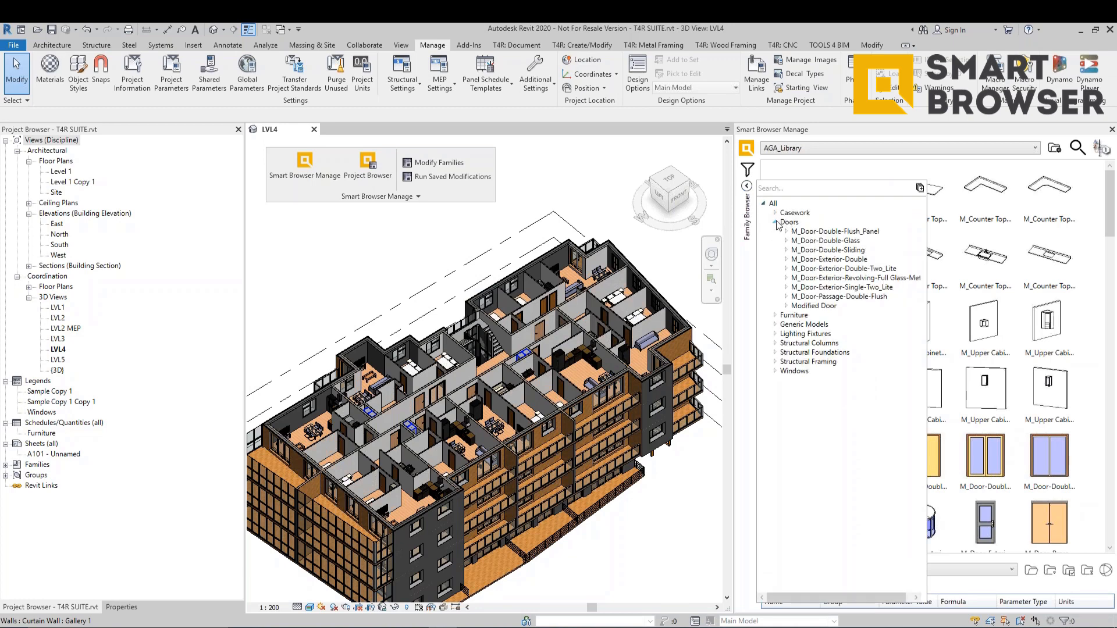
{"action": "left_click", "coordinate": [746, 186]}
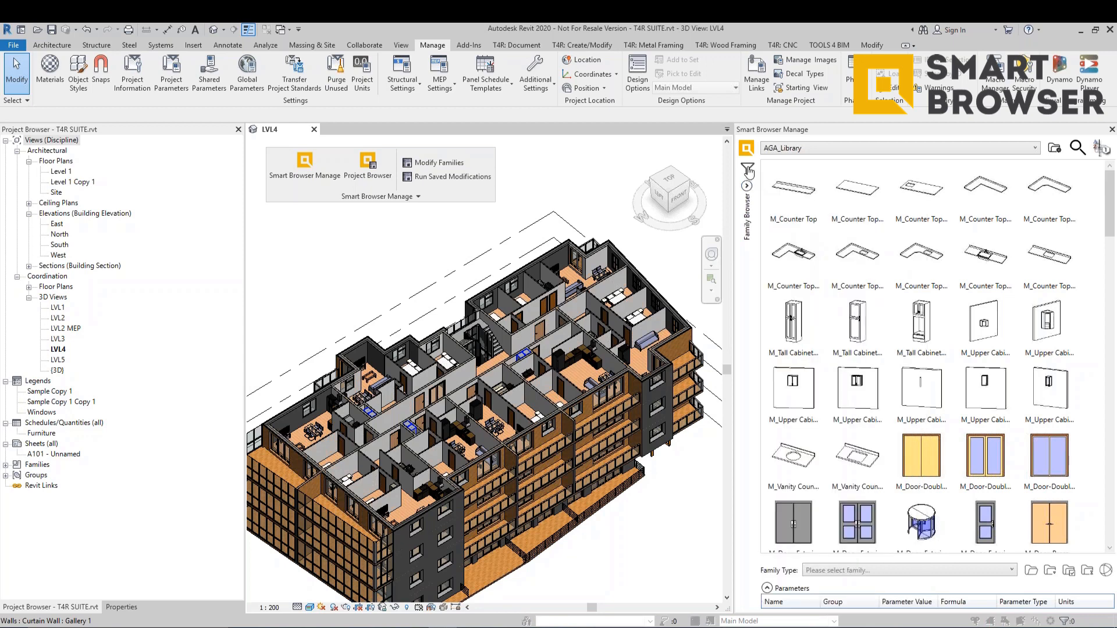
Step: Reorganize the family browser so Function : Type ranks above Family Name
{"action": "left_click", "coordinate": [746, 169]}
{"action": "left_click", "coordinate": [531, 297]}
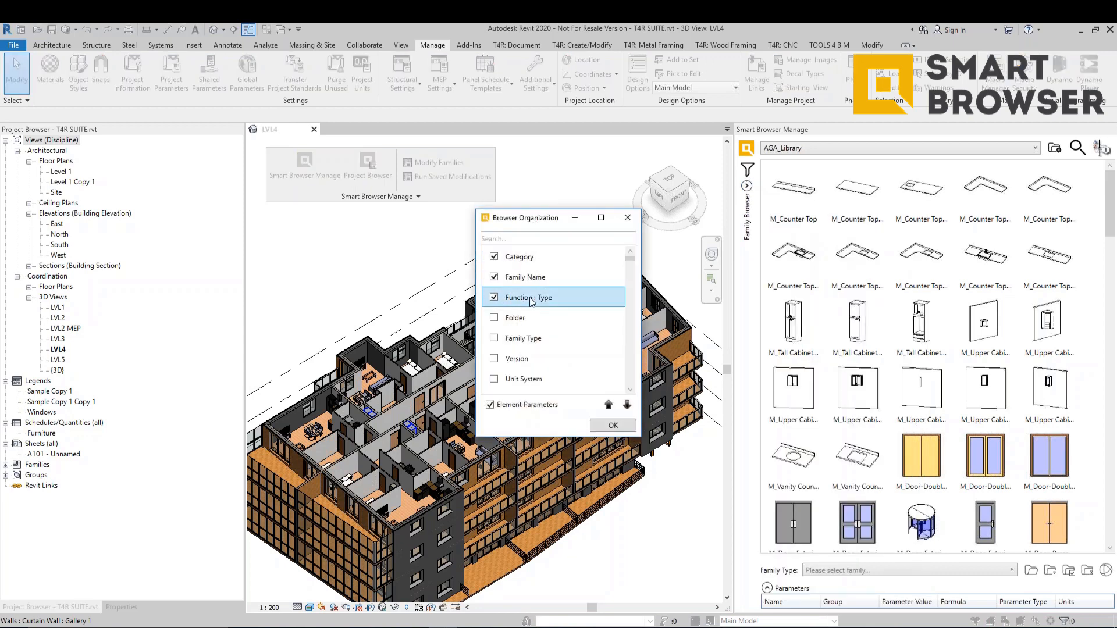
{"action": "left_click", "coordinate": [608, 405]}
{"action": "left_click", "coordinate": [606, 425]}
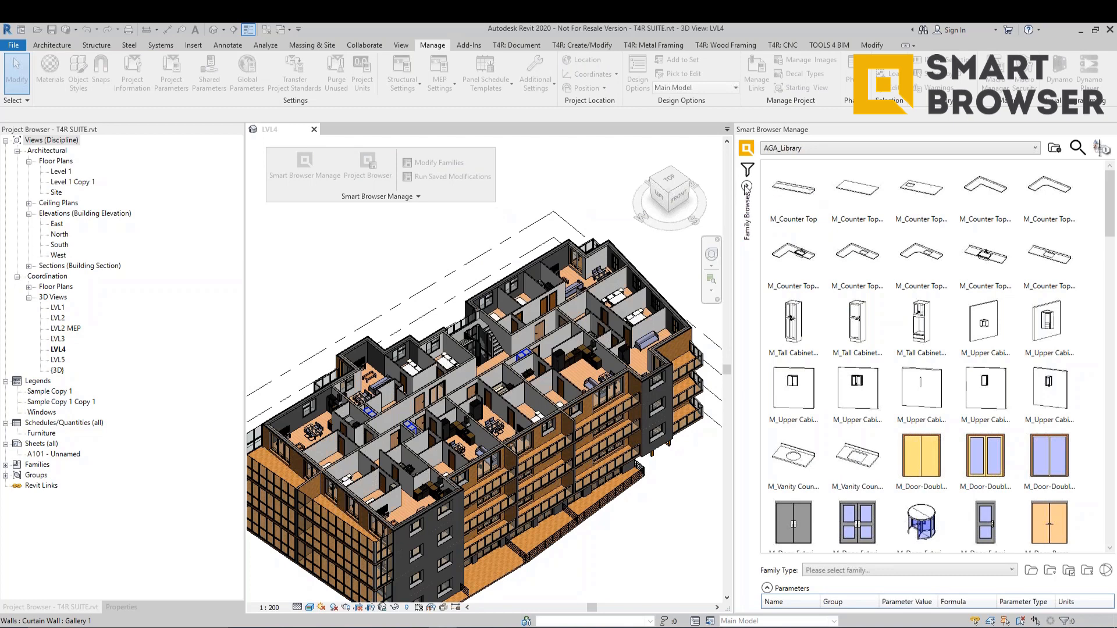
{"action": "left_click", "coordinate": [746, 187]}
{"action": "left_click", "coordinate": [746, 187]}
{"action": "left_click", "coordinate": [746, 187]}
{"action": "left_click", "coordinate": [746, 186]}
{"action": "left_click", "coordinate": [746, 187]}
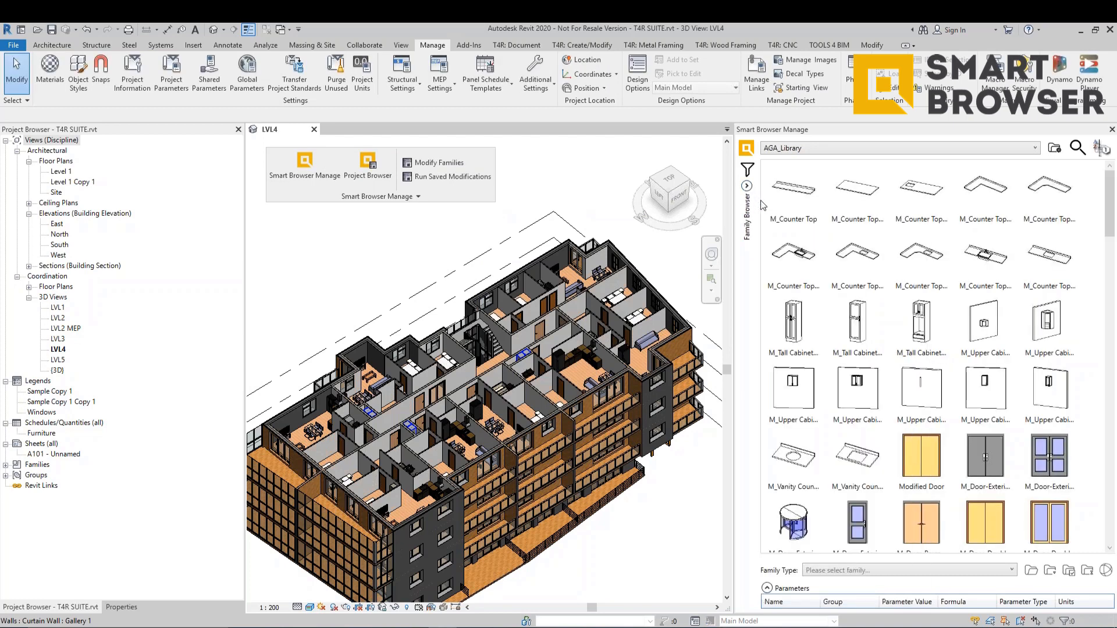
Step: Show the Exterior door families and examine the Description of M_Door-Passage-Double-Flush for type 1800 x 2000mm
{"action": "left_click", "coordinate": [747, 187]}
{"action": "left_click", "coordinate": [767, 203]}
{"action": "double_click", "coordinate": [788, 221]}
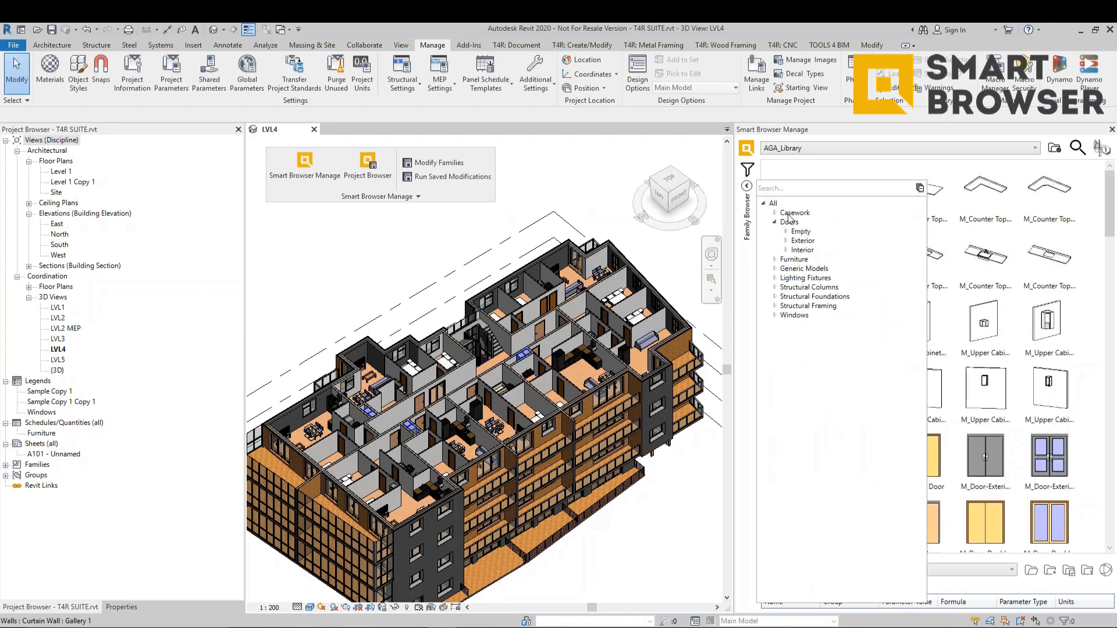
{"action": "left_click", "coordinate": [803, 241]}
{"action": "left_click", "coordinate": [1061, 201]}
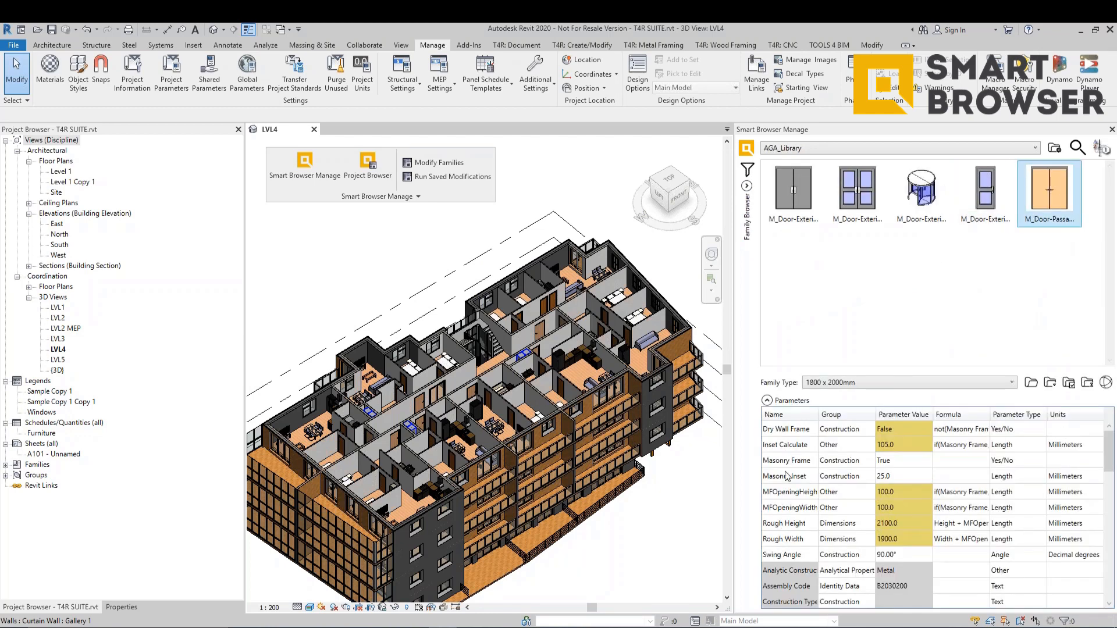
{"action": "left_click_drag", "start_coordinate": [1115, 459], "coordinate": [1115, 485]}
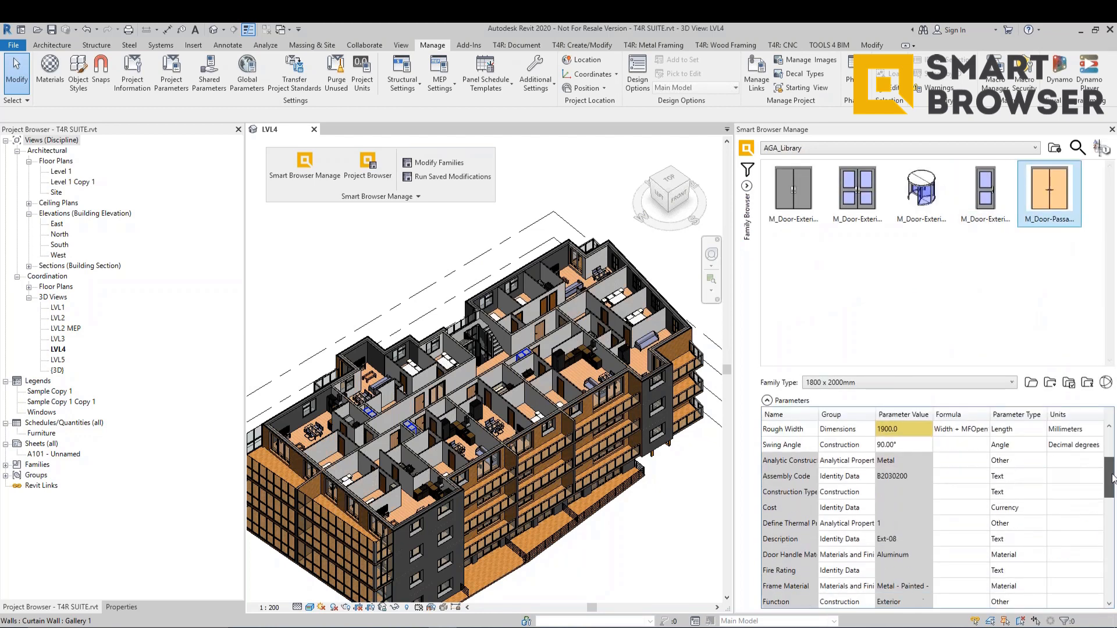
{"action": "left_click", "coordinate": [885, 544]}
{"action": "left_click", "coordinate": [903, 552]}
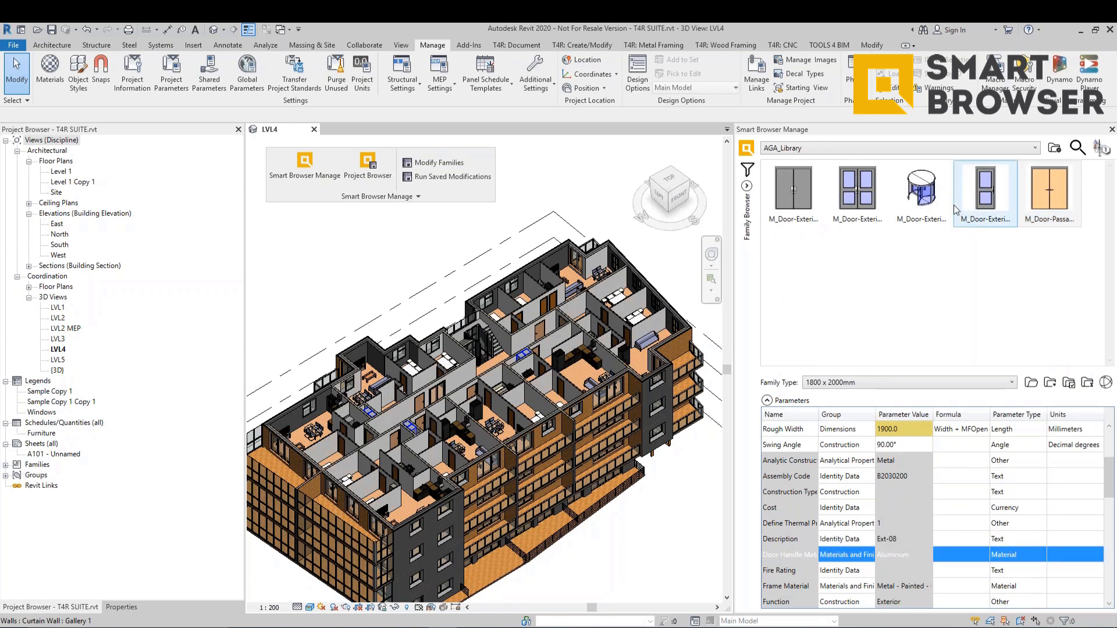
Step: Compare the Description values of the other exterior door families, switching the double two-lite door to type 2100 x 2000mm
{"action": "left_click", "coordinate": [986, 208]}
{"action": "scroll", "coordinate": [896, 505], "scroll_direction": "down", "scroll_amount": 1}
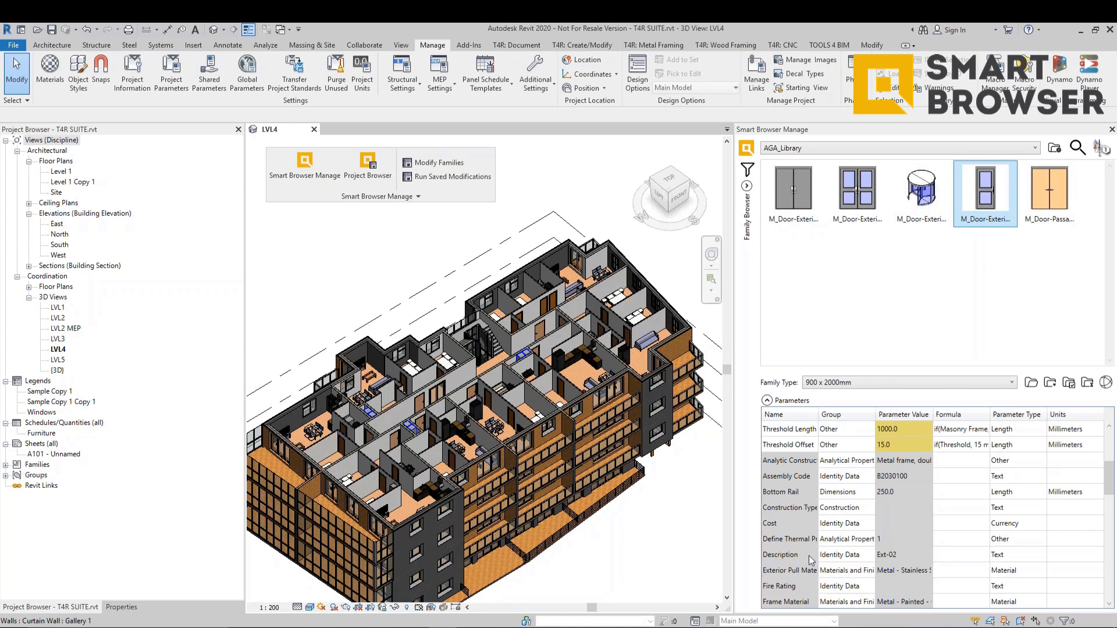
{"action": "left_click", "coordinate": [858, 189]}
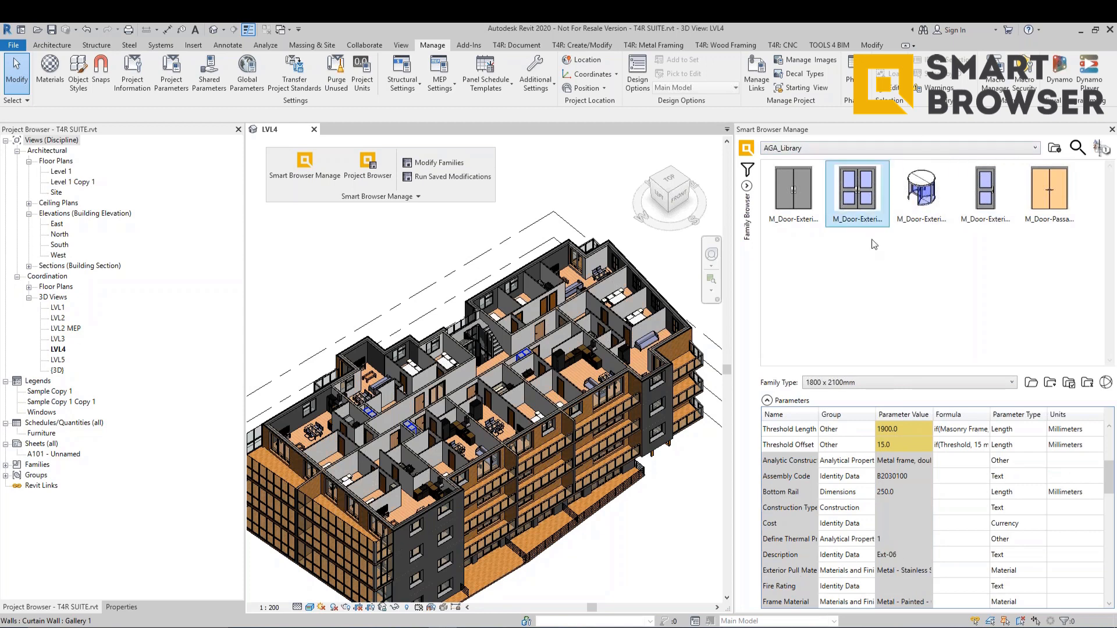
{"action": "left_click", "coordinate": [787, 185]}
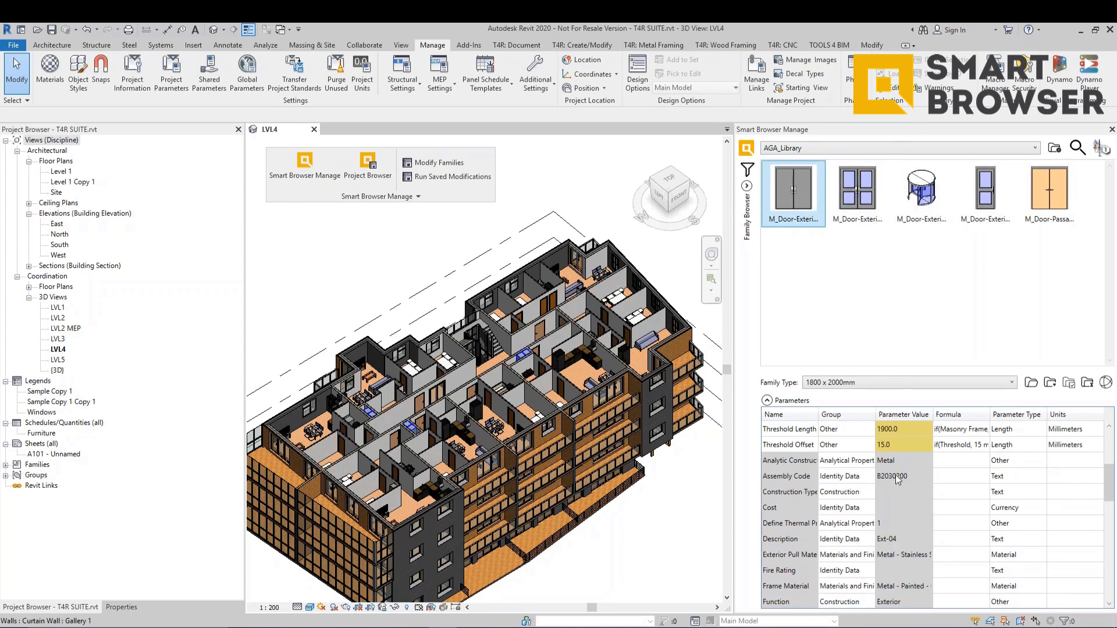
{"action": "left_click", "coordinate": [884, 384]}
{"action": "left_click", "coordinate": [875, 396]}
{"action": "left_click", "coordinate": [858, 189]}
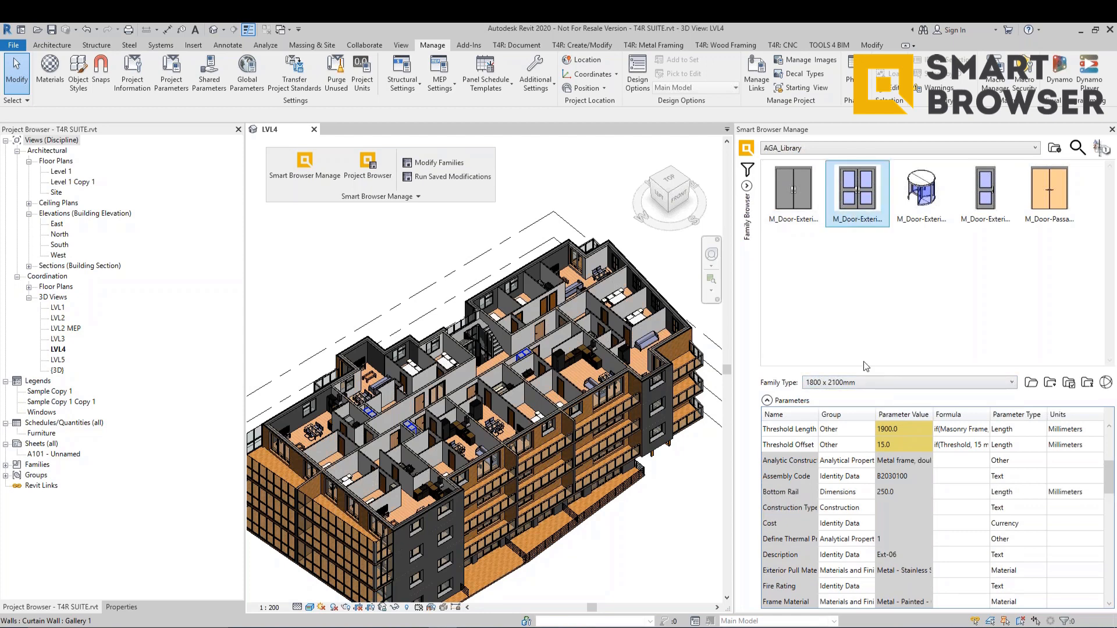
{"action": "left_click", "coordinate": [863, 381]}
{"action": "left_click", "coordinate": [860, 407]}
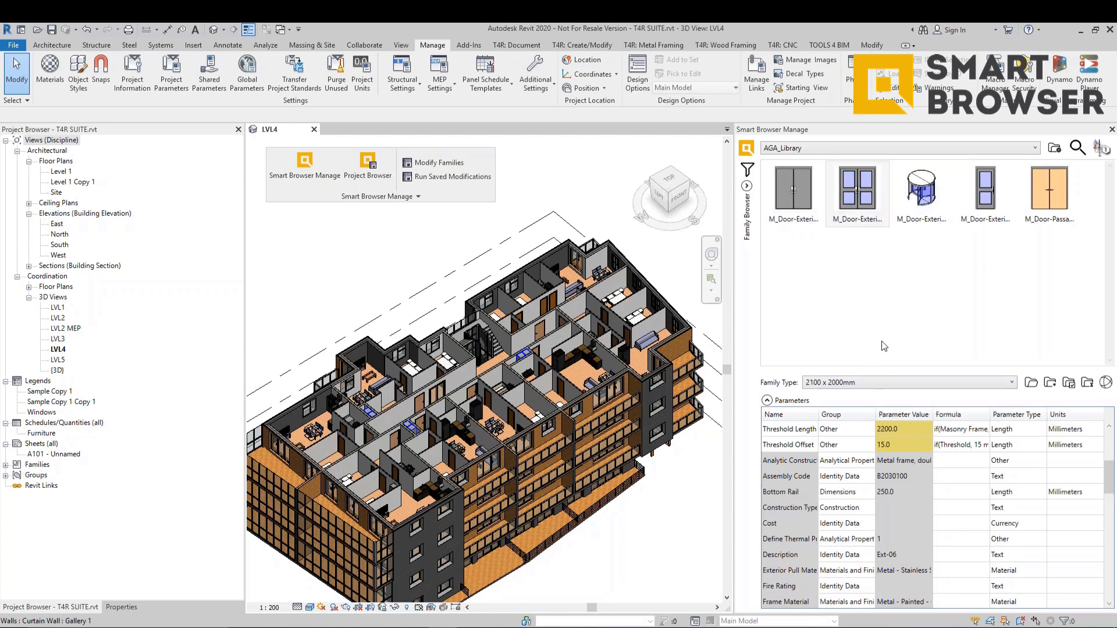
{"action": "left_click", "coordinate": [923, 189]}
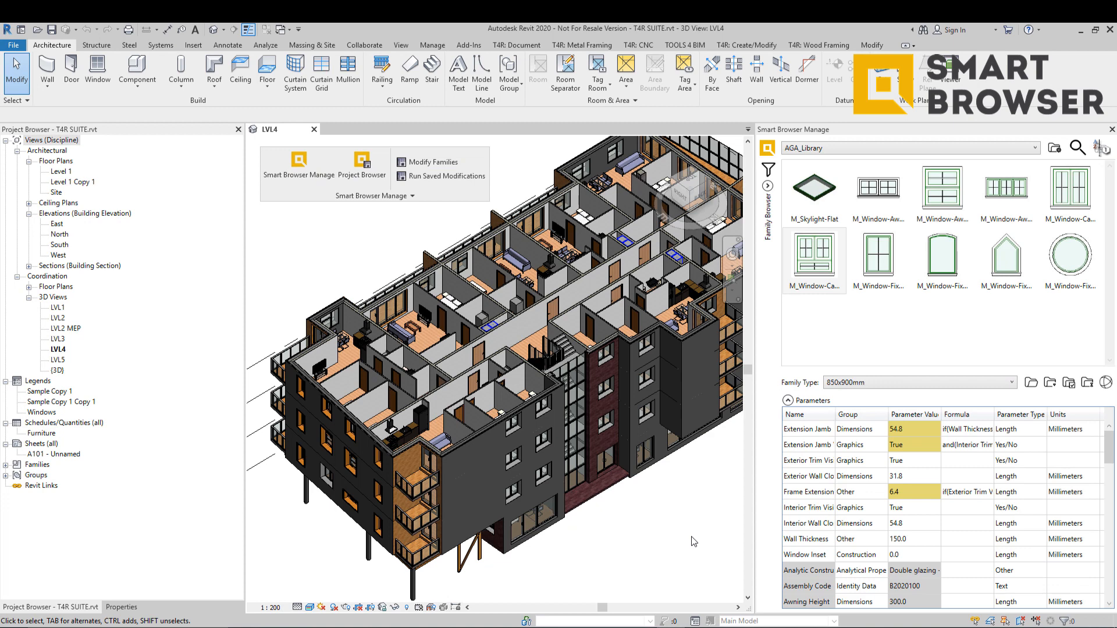
Step: Look through several window families in AGA_Library and their type parameters
{"action": "left_click", "coordinate": [768, 169]}
{"action": "left_click", "coordinate": [1054, 264]}
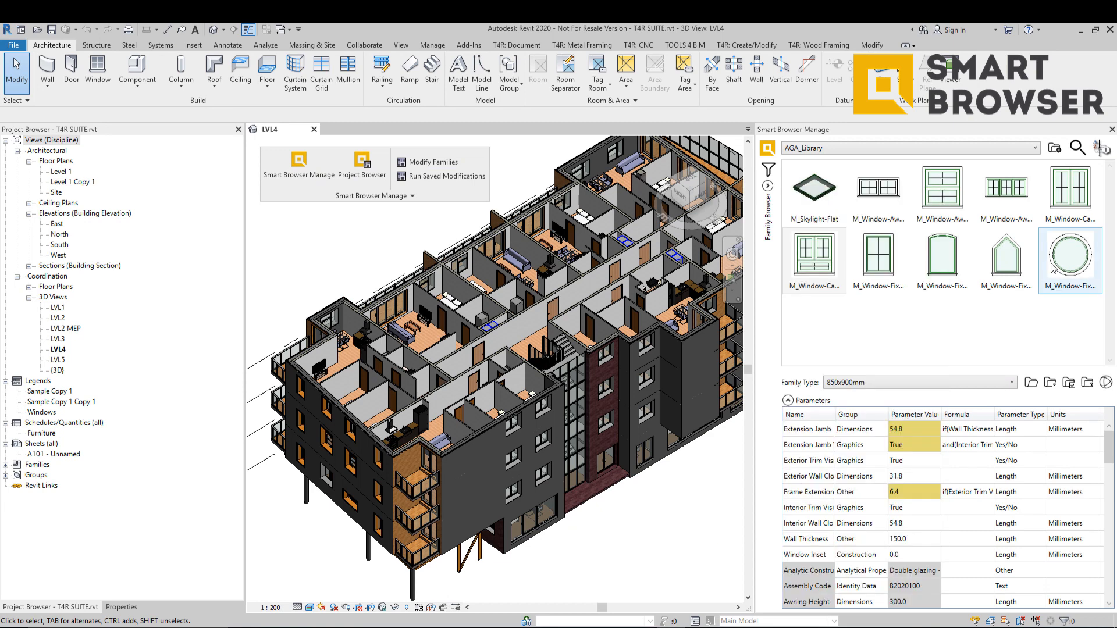
{"action": "left_click", "coordinate": [886, 260]}
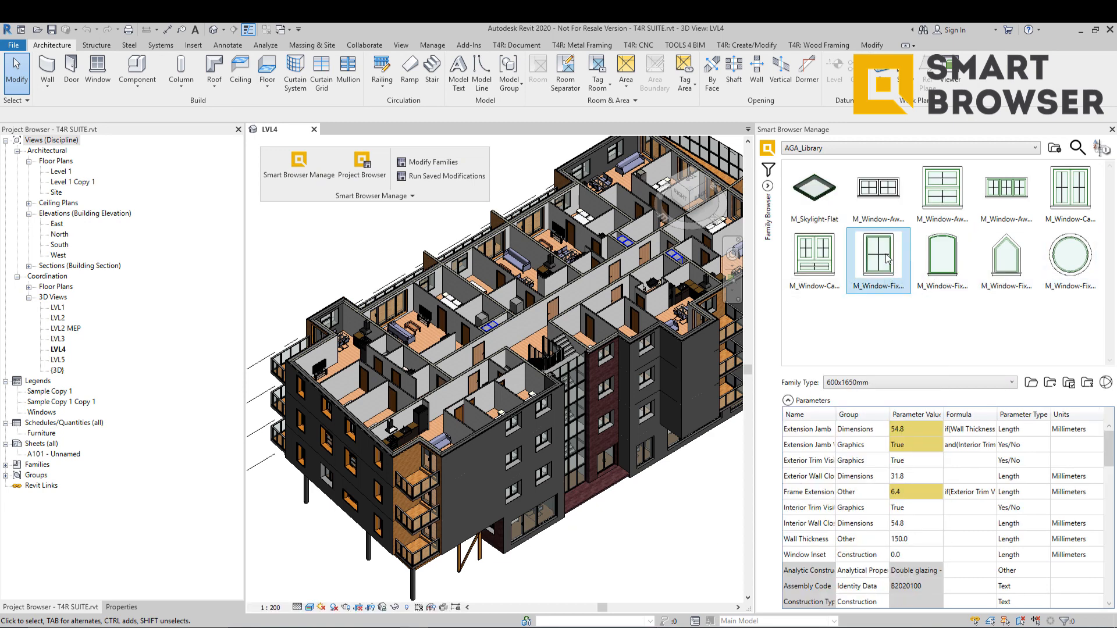
{"action": "left_click", "coordinate": [813, 260]}
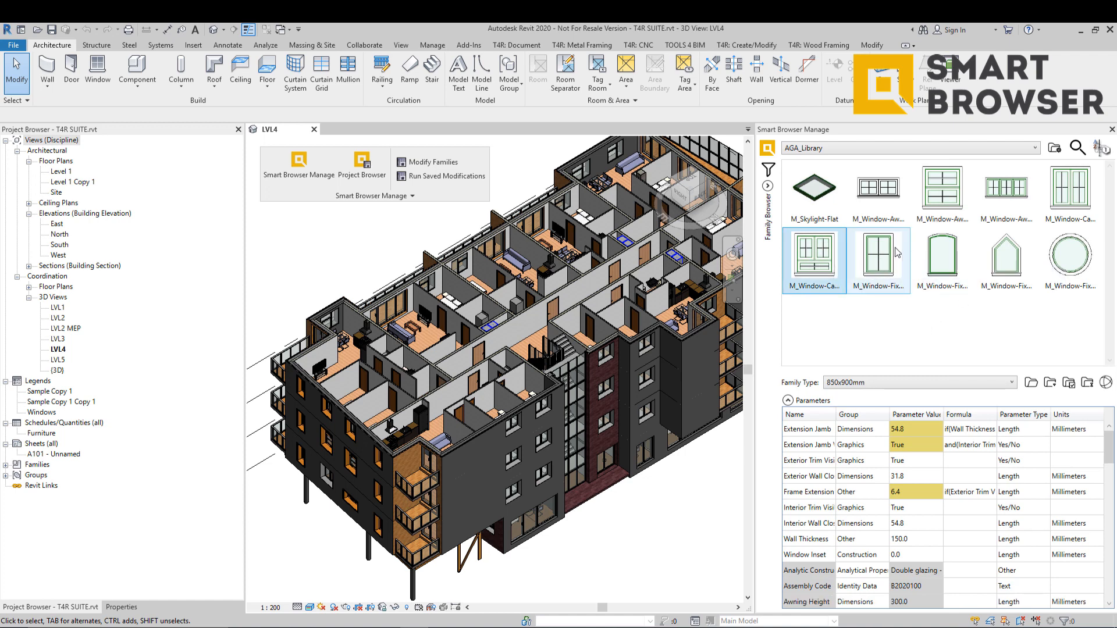
{"action": "left_click", "coordinate": [943, 259]}
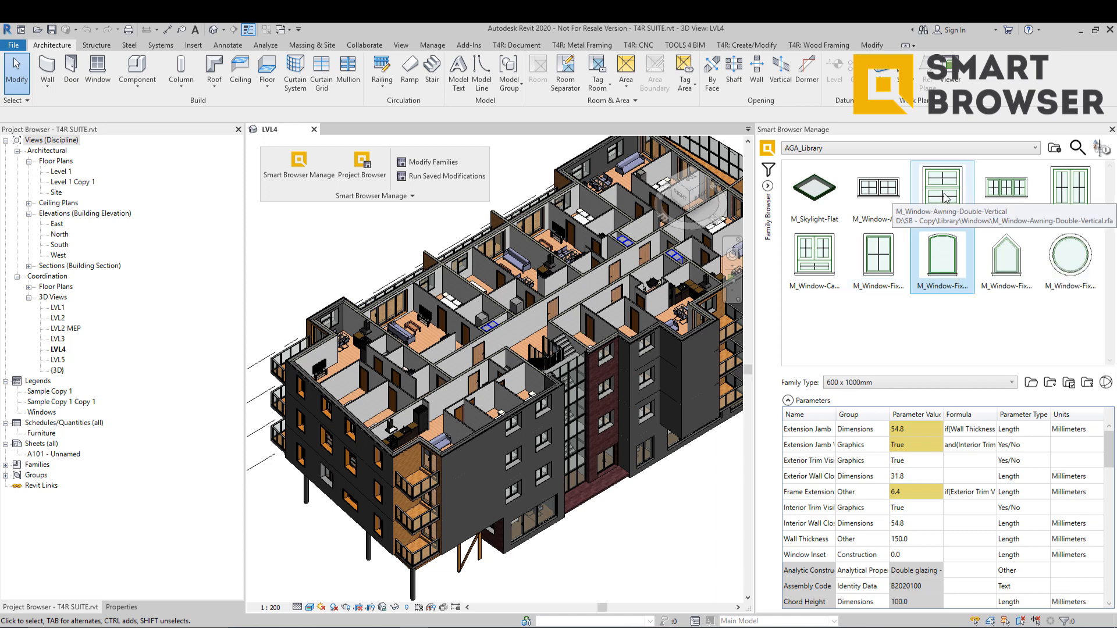
{"action": "left_click", "coordinate": [1006, 189]}
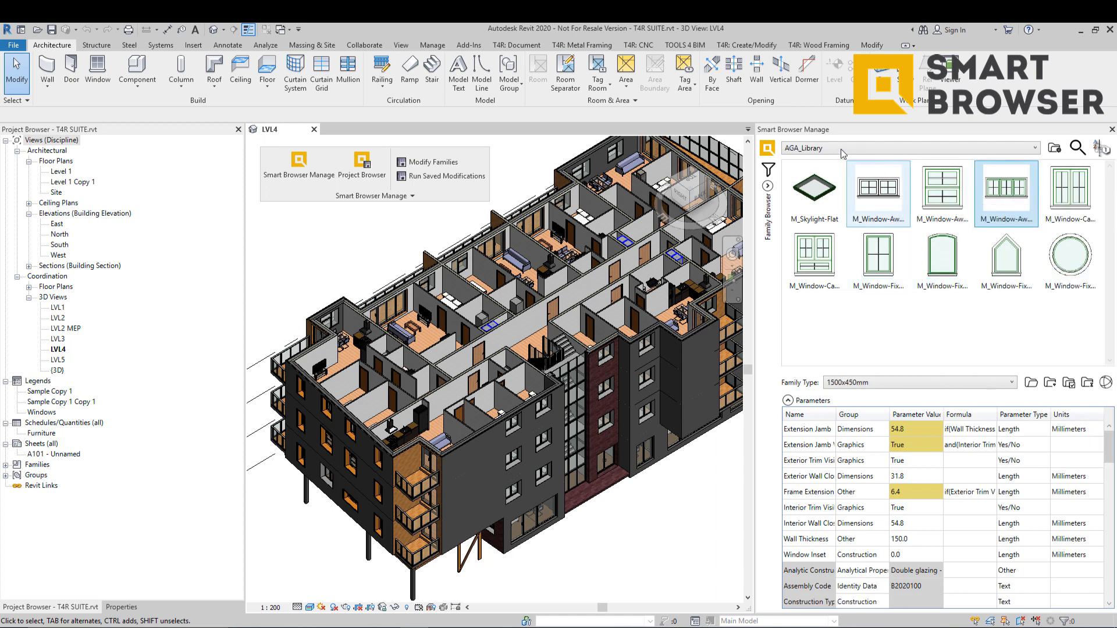
{"action": "left_click", "coordinate": [875, 148]}
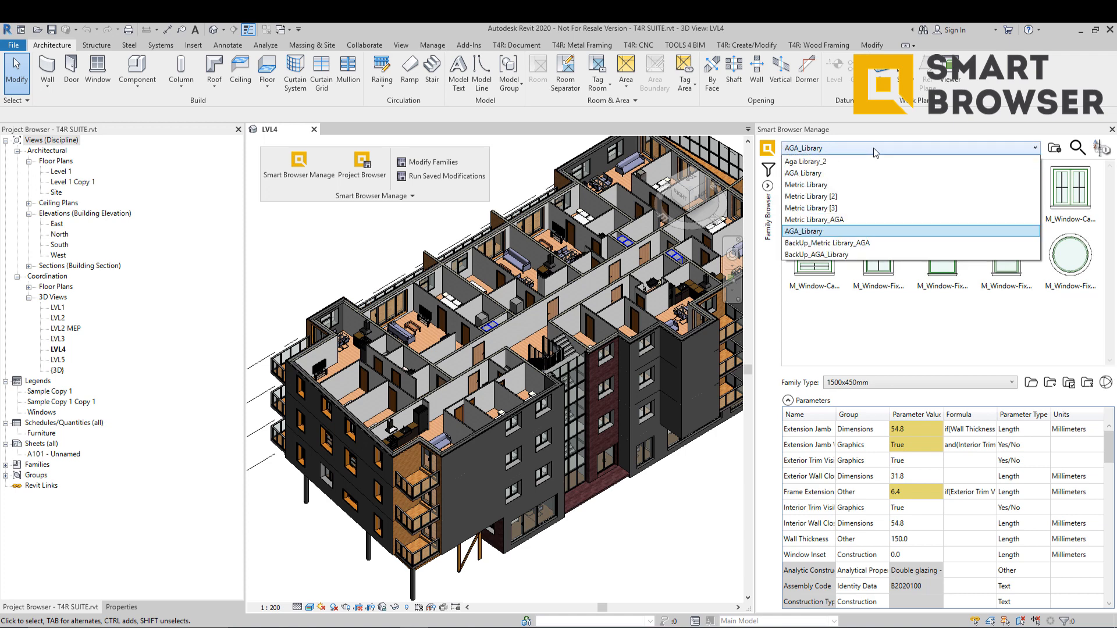
{"action": "left_click", "coordinate": [874, 148]}
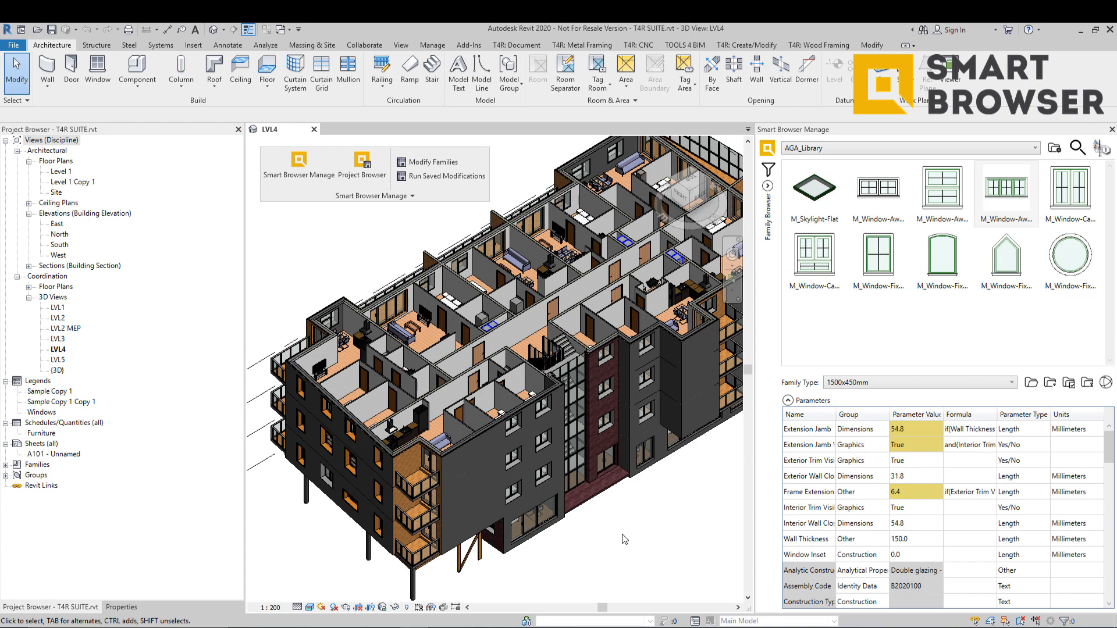
{"action": "middle_click_drag", "start_coordinate": [671, 519], "coordinate": [693, 512], "text": "shift"}
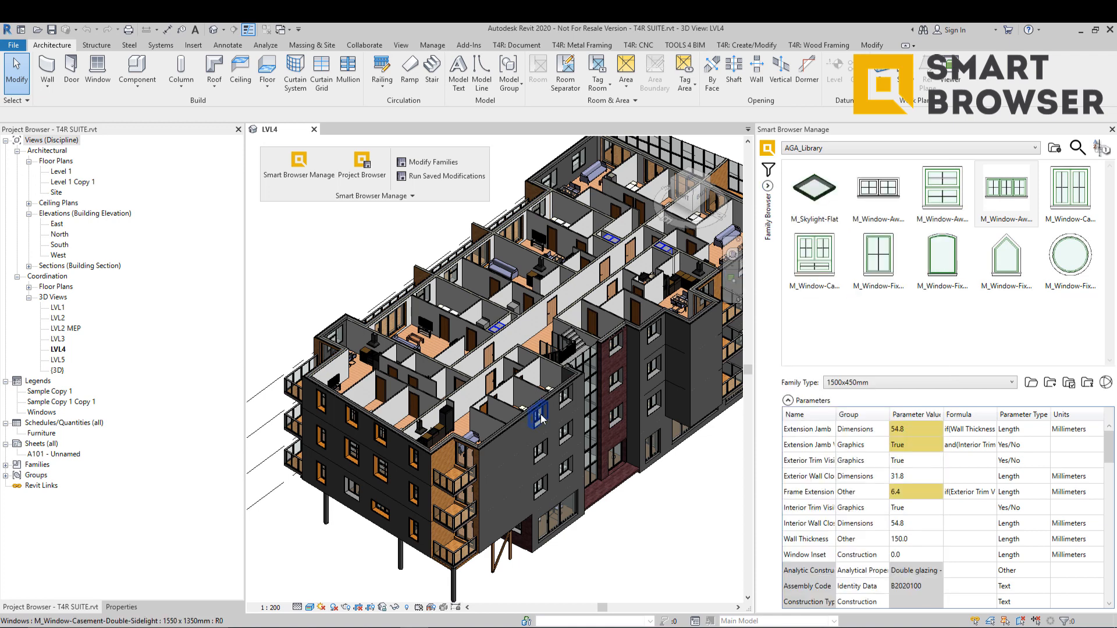
{"action": "middle_click_drag", "start_coordinate": [545, 410], "coordinate": [443, 425], "text": "shift"}
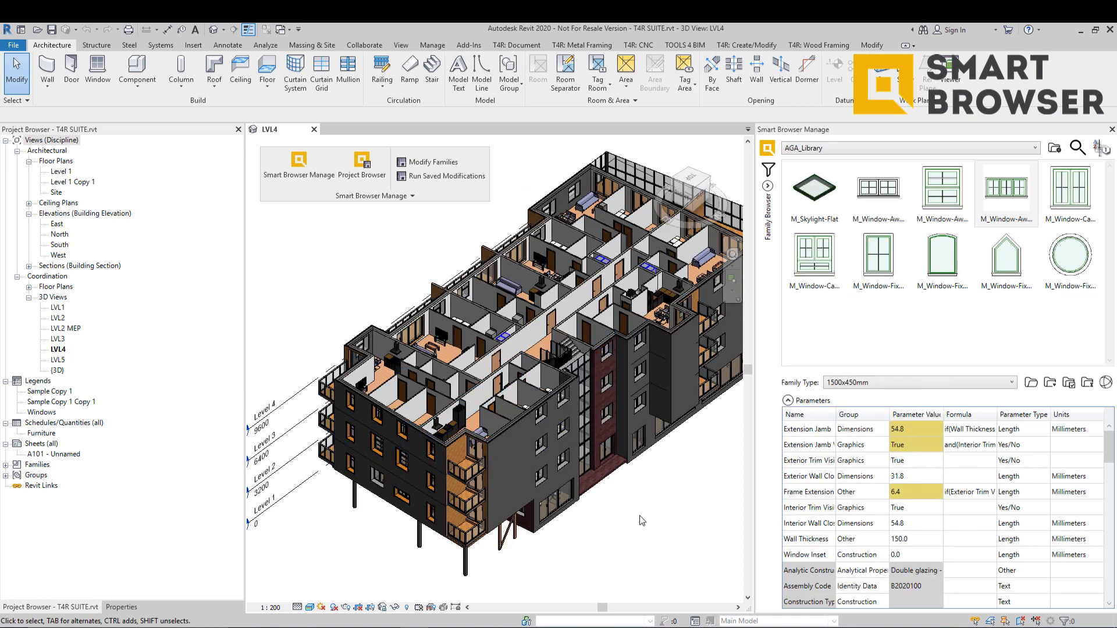
{"action": "middle_click_drag", "start_coordinate": [702, 496], "coordinate": [614, 508], "text": "shift"}
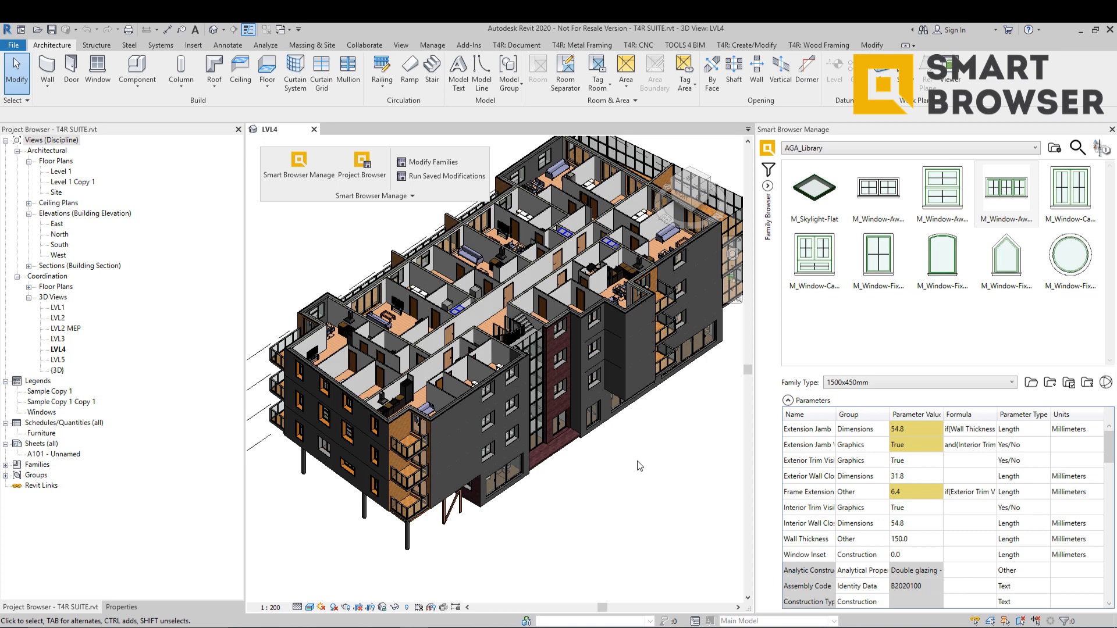
{"action": "middle_click_drag", "start_coordinate": [659, 489], "coordinate": [560, 330], "text": "shift"}
Step: Run Check and Update Families from Library on the project's families with AGA_Library.xml as the library
{"action": "left_click", "coordinate": [411, 196]}
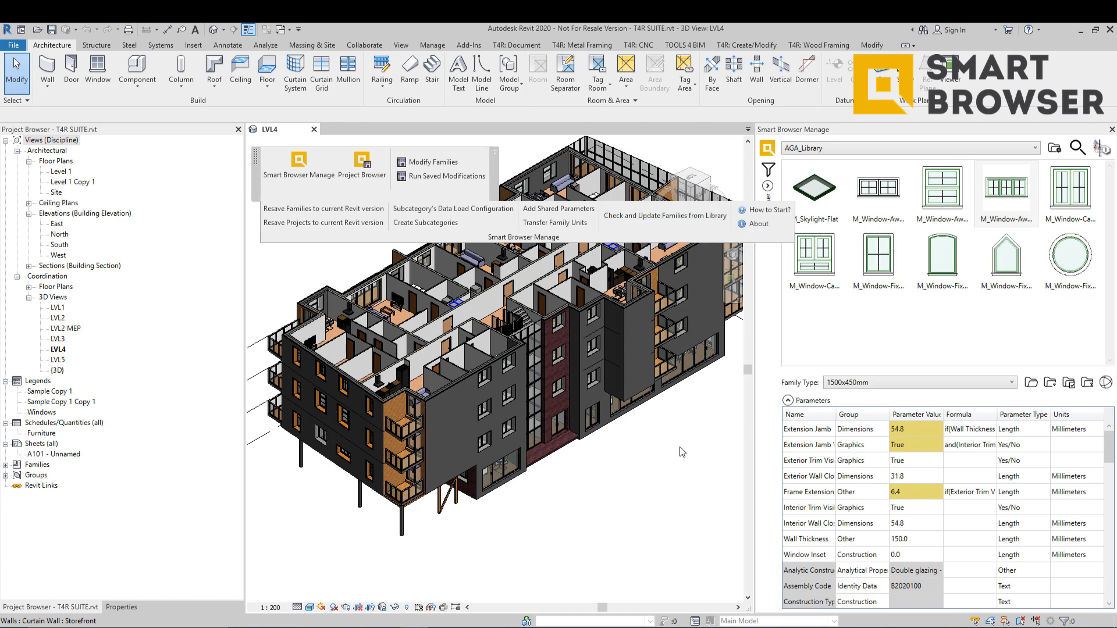
{"action": "left_click", "coordinate": [410, 196]}
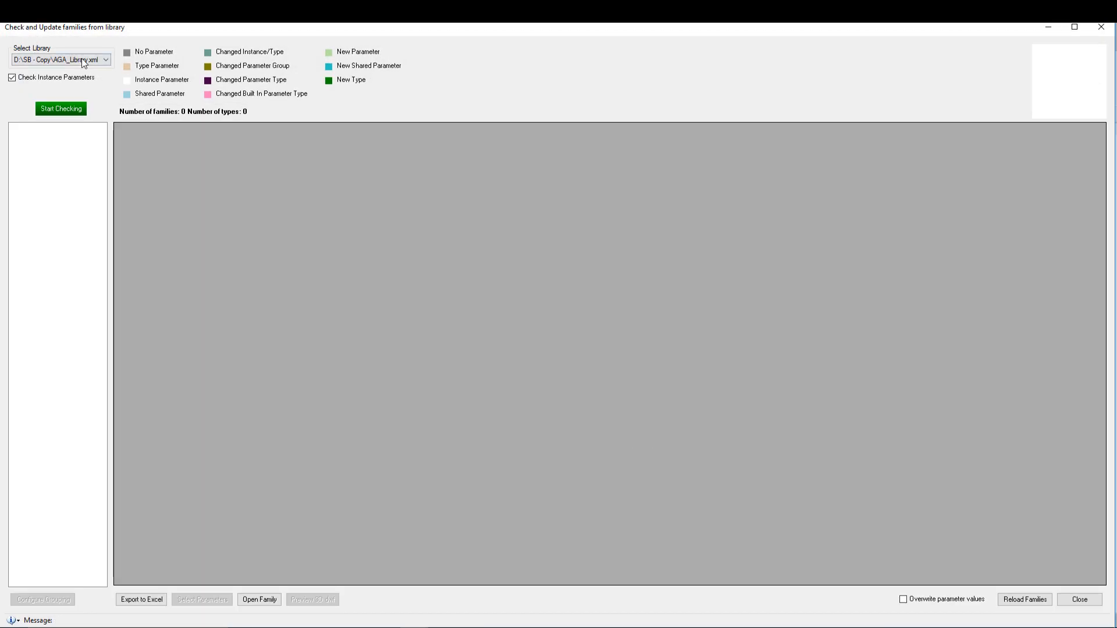
{"action": "left_click", "coordinate": [84, 60]}
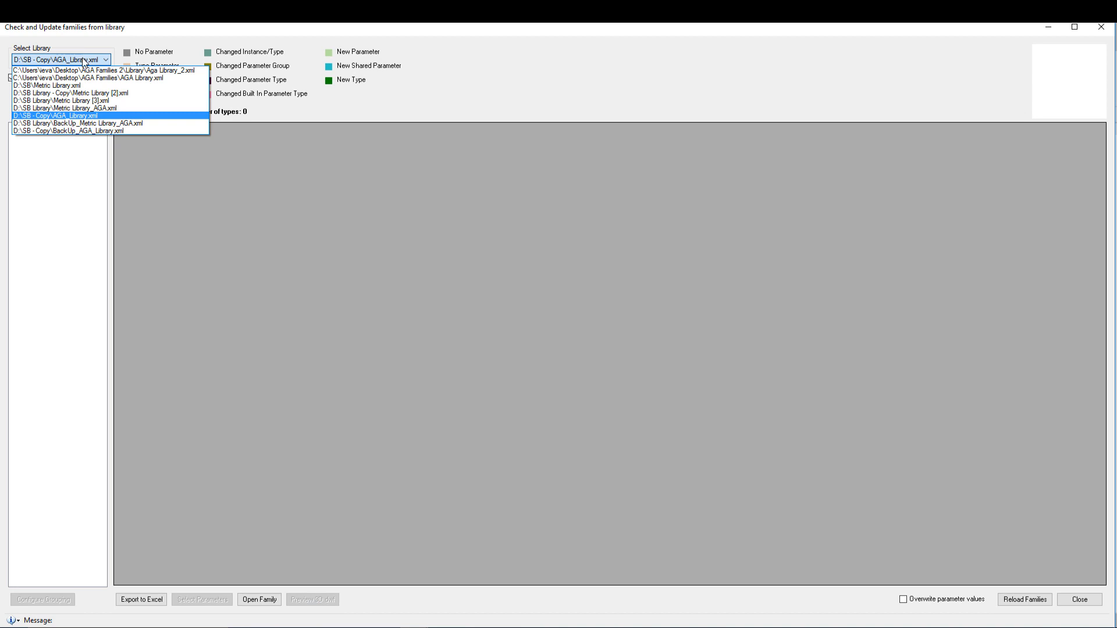
{"action": "left_click", "coordinate": [84, 60]}
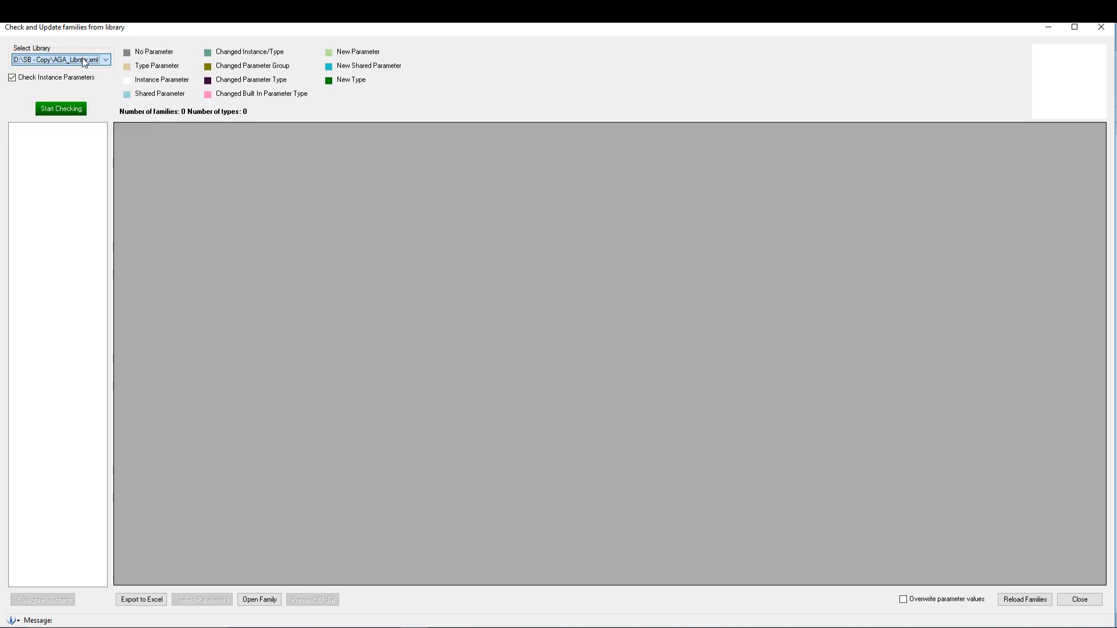
{"action": "left_click", "coordinate": [46, 109]}
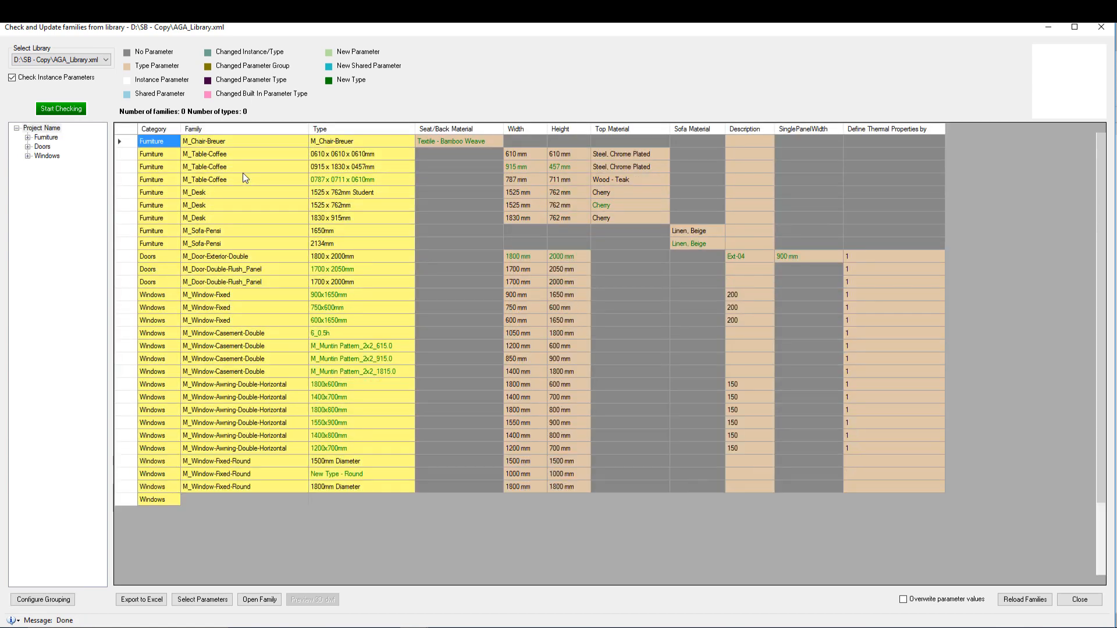
Step: Review the differences listed for the furniture, doors and windows, and reload the families with Overwrite parameter values enabled
{"action": "mouse_move", "coordinate": [1101, 135]}
{"action": "left_mouse_down"}
{"action": "mouse_move", "coordinate": [1105, 209]}
{"action": "mouse_move", "coordinate": [1105, 135]}
{"action": "left_mouse_up"}
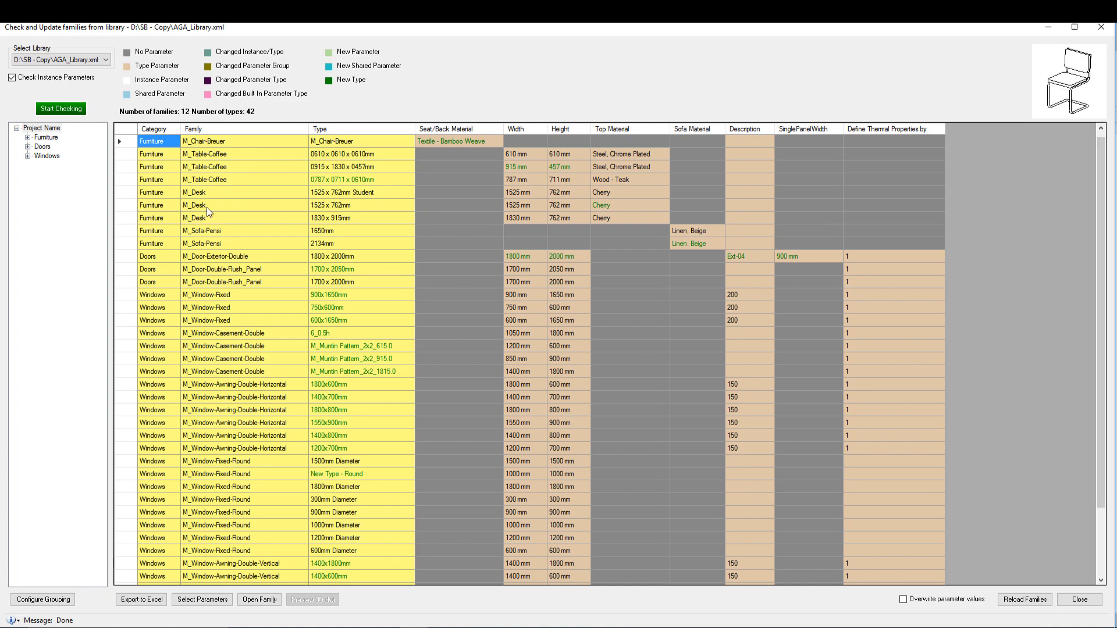
{"action": "scroll", "coordinate": [306, 349], "scroll_direction": "down", "scroll_amount": 3}
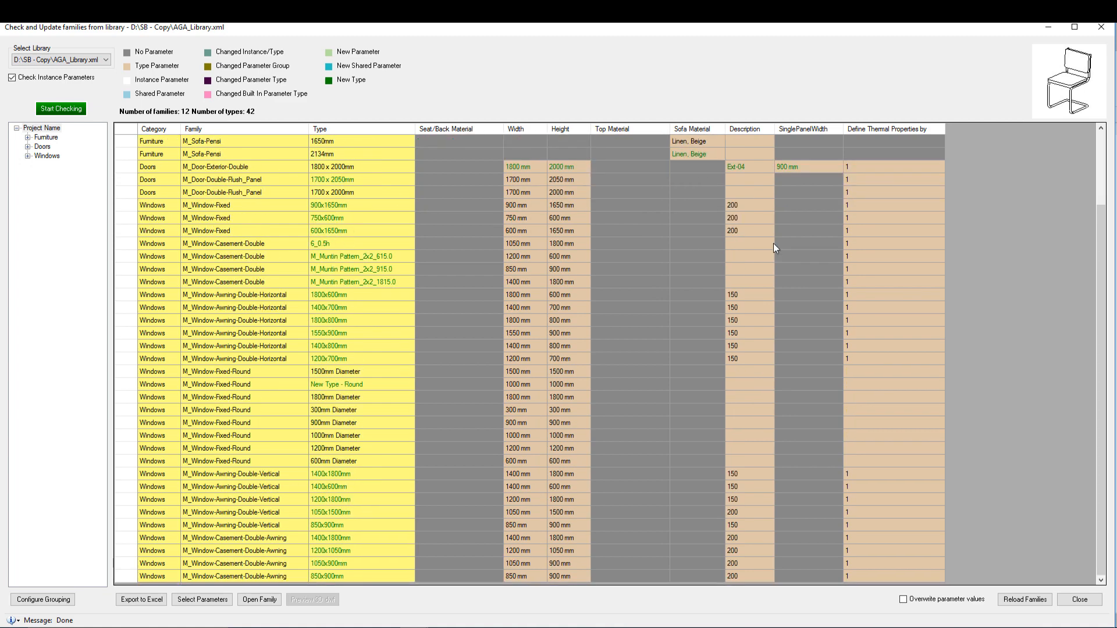
{"action": "scroll", "coordinate": [407, 273], "scroll_direction": "up", "scroll_amount": 3}
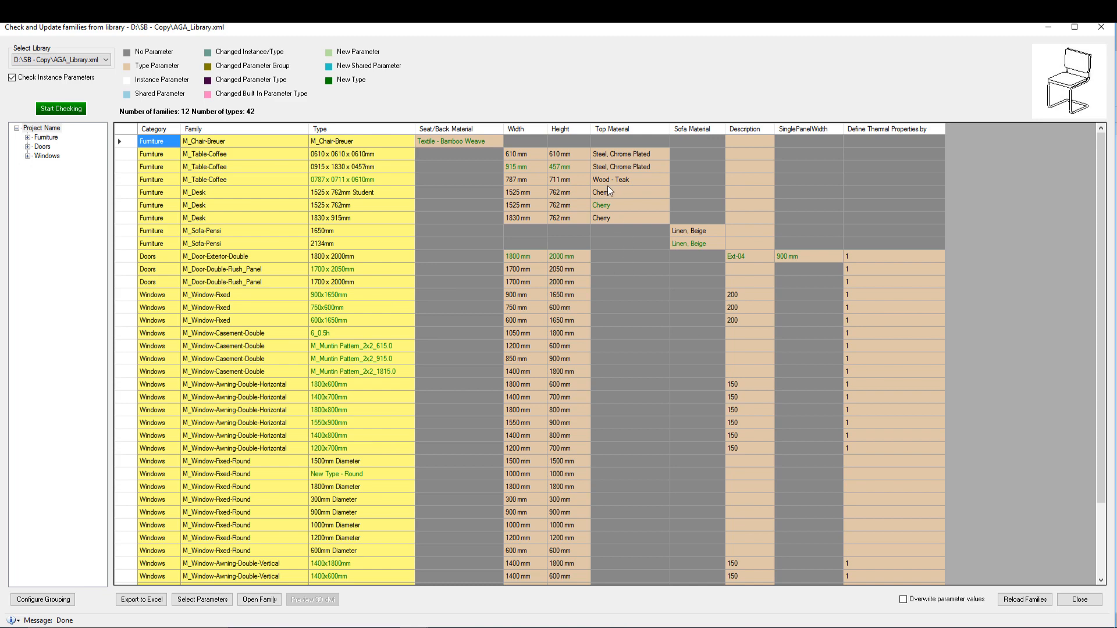
{"action": "scroll", "coordinate": [608, 186], "scroll_direction": "down", "scroll_amount": 3}
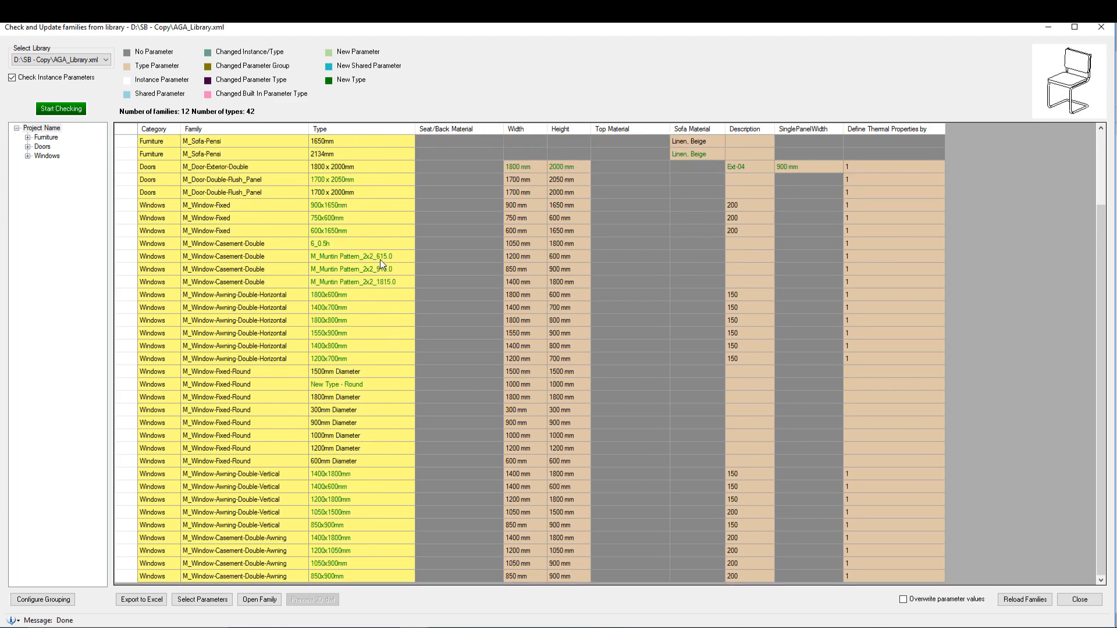
{"action": "scroll", "coordinate": [529, 355], "scroll_direction": "up", "scroll_amount": 3}
{"action": "scroll", "coordinate": [528, 355], "scroll_direction": "down", "scroll_amount": 3}
{"action": "left_click", "coordinate": [903, 600]}
{"action": "left_click", "coordinate": [1030, 599]}
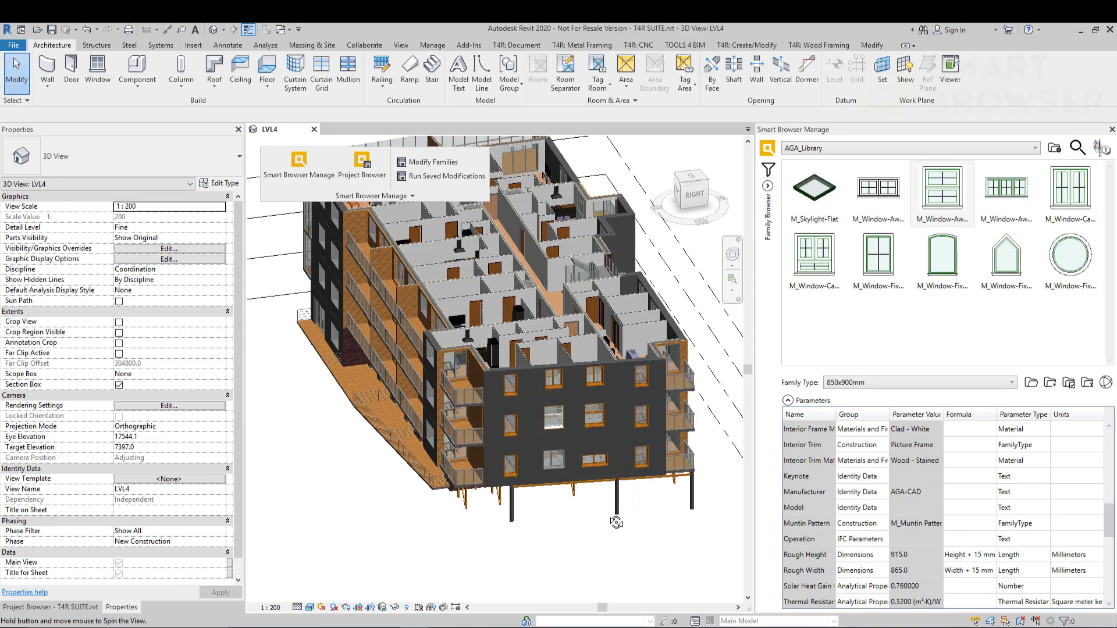
Step: Examine the library parameters of M_Window-Awning-Double-Vertical for type 850x900mm, including the shared parameter Number_N
{"action": "middle_click_drag", "start_coordinate": [511, 506], "coordinate": [603, 531], "text": "shift"}
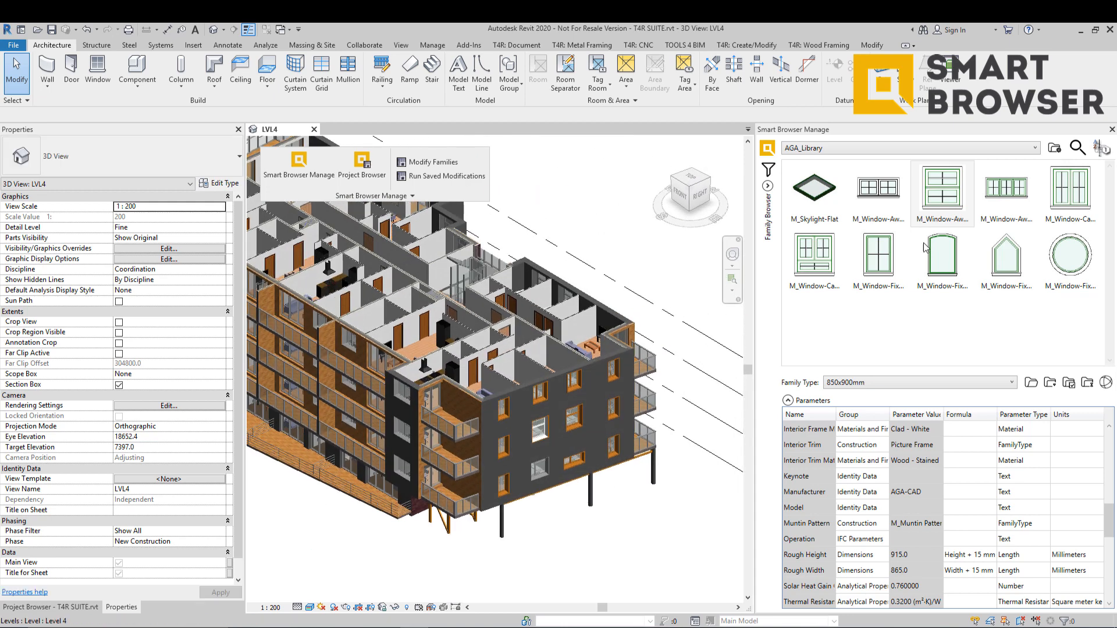
{"action": "left_click", "coordinate": [951, 191]}
{"action": "left_click", "coordinate": [192, 172]}
{"action": "left_click", "coordinate": [215, 173]}
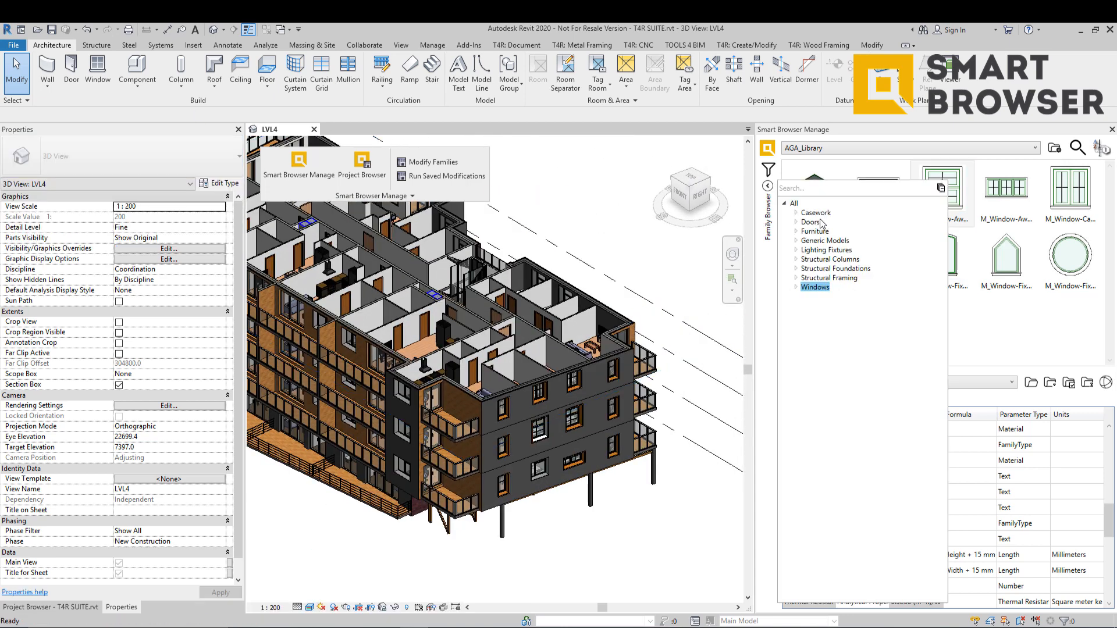
{"action": "scroll", "coordinate": [561, 392], "scroll_direction": "up", "scroll_amount": 3}
{"action": "middle_click_drag", "start_coordinate": [615, 519], "coordinate": [611, 419]}
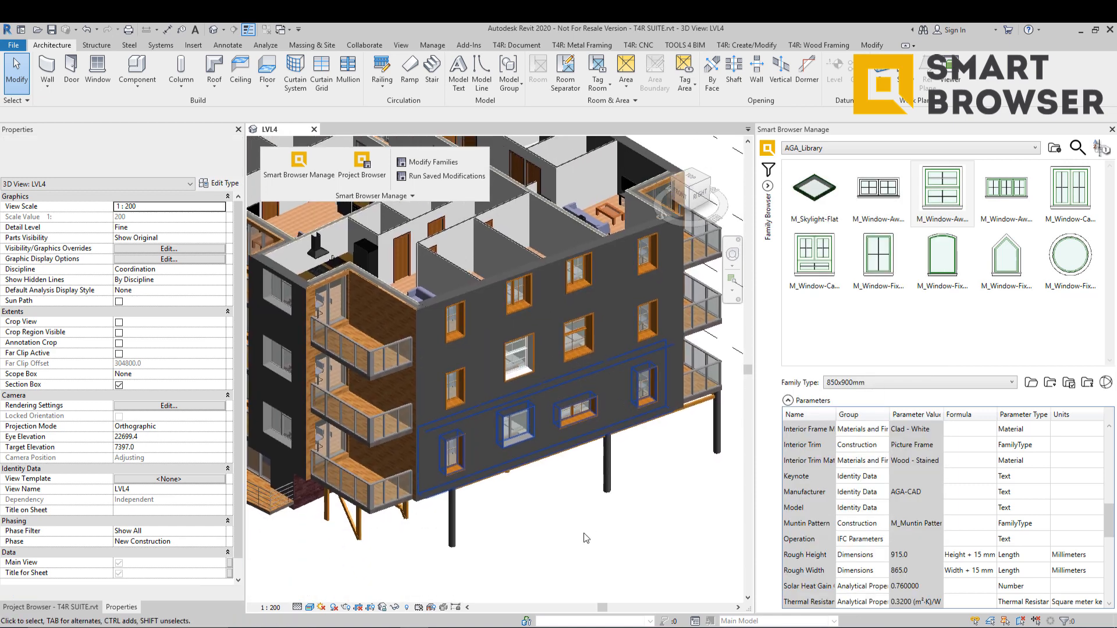
{"action": "left_click", "coordinate": [942, 192]}
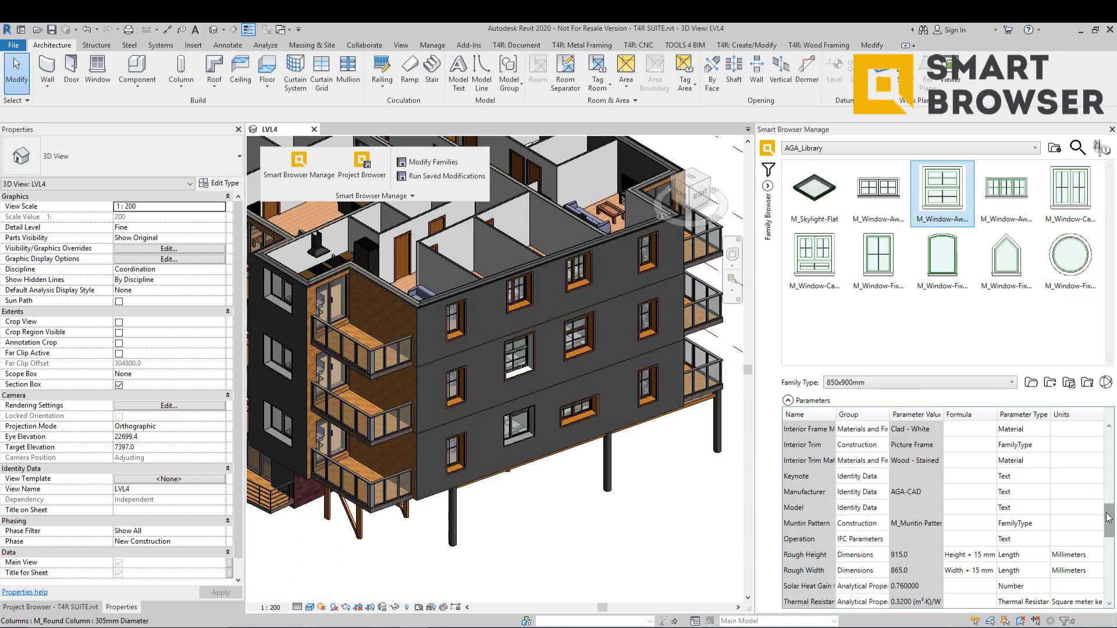
{"action": "scroll", "coordinate": [1105, 506], "scroll_direction": "down", "scroll_amount": 1}
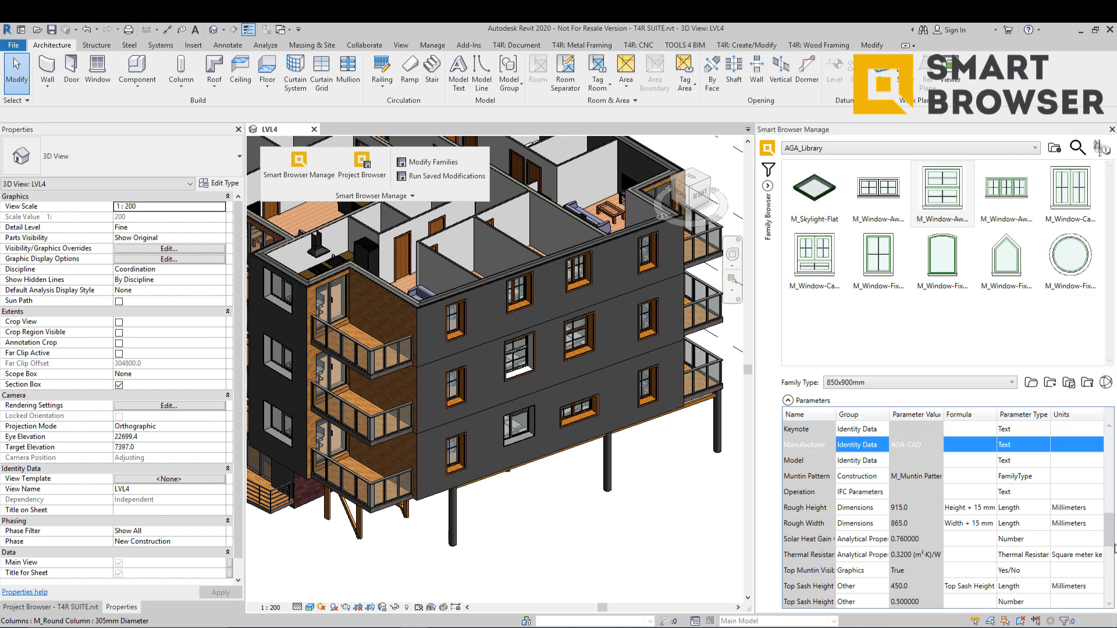
{"action": "scroll", "coordinate": [942, 512], "scroll_direction": "down", "scroll_amount": 3}
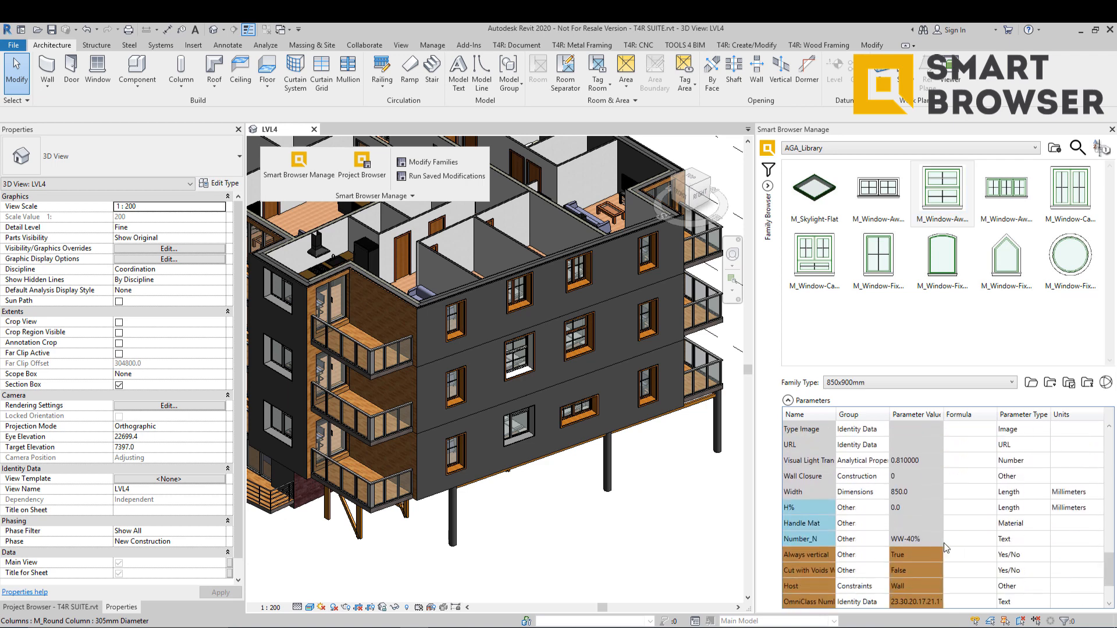
{"action": "left_click_drag", "start_coordinate": [1109, 567], "coordinate": [1108, 445]}
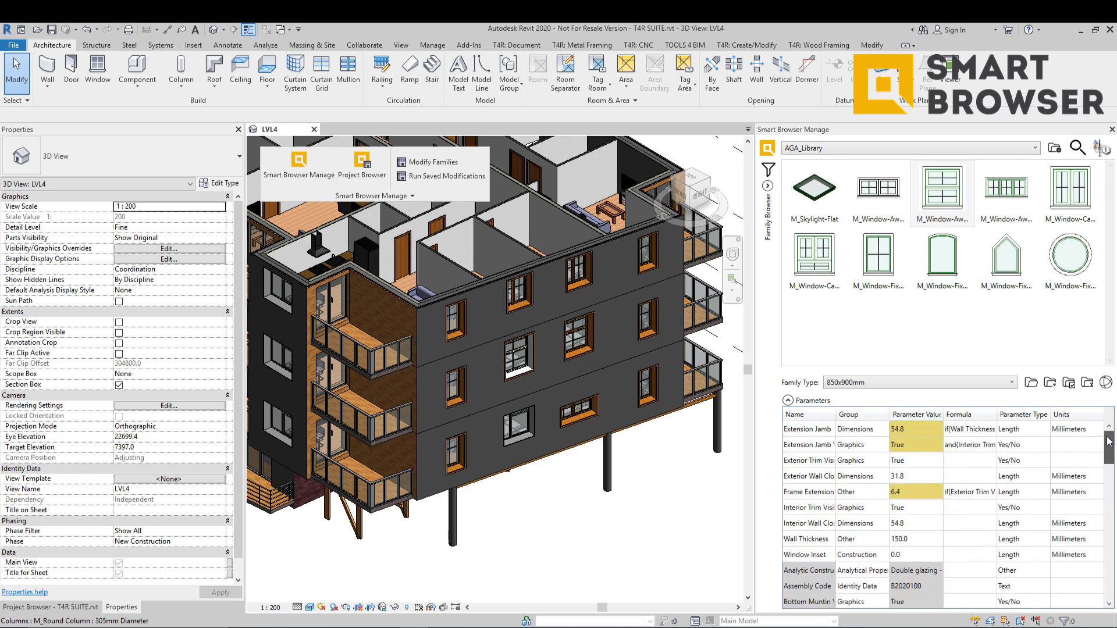
{"action": "scroll", "coordinate": [517, 349], "scroll_direction": "up", "scroll_amount": 5}
Step: Inspect the type properties of the Level 3 M_Window-Awning-Double-Vertical window in the model, including Number_N, and close them unchanged
{"action": "left_click", "coordinate": [526, 356]}
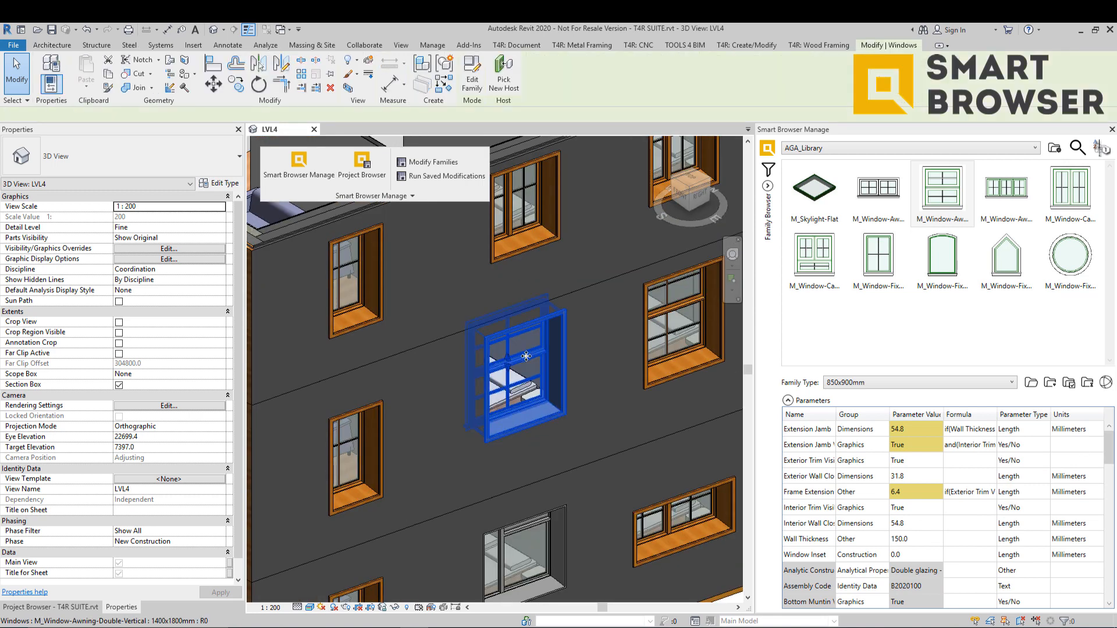
{"action": "left_click", "coordinate": [220, 183]}
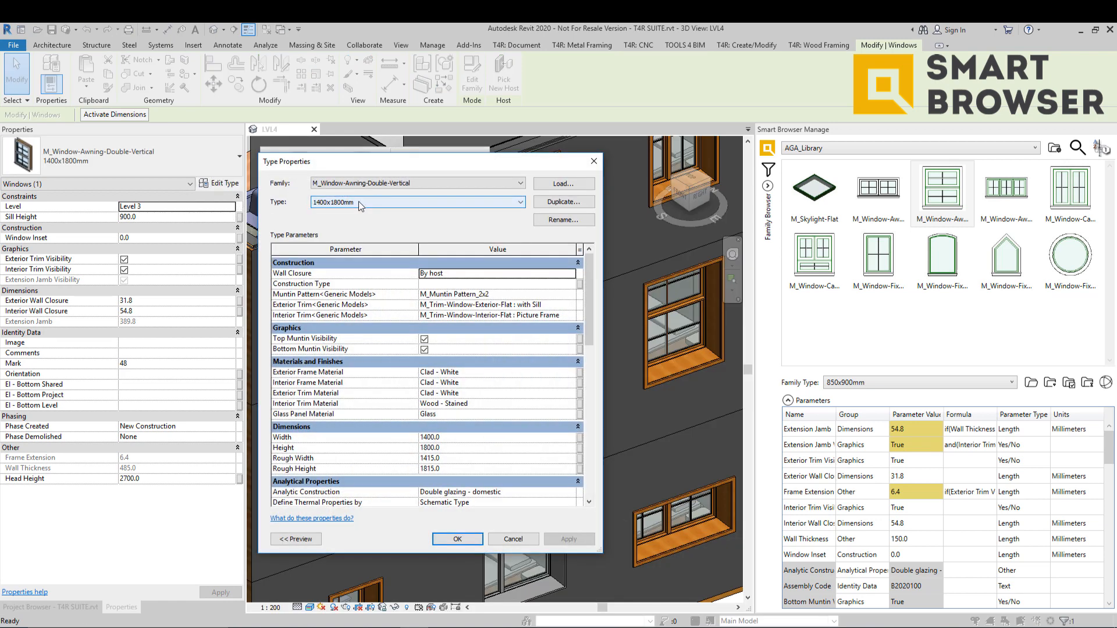
{"action": "left_click_drag", "start_coordinate": [588, 303], "coordinate": [591, 444]}
{"action": "left_click", "coordinate": [530, 390]}
{"action": "left_click", "coordinate": [464, 467]}
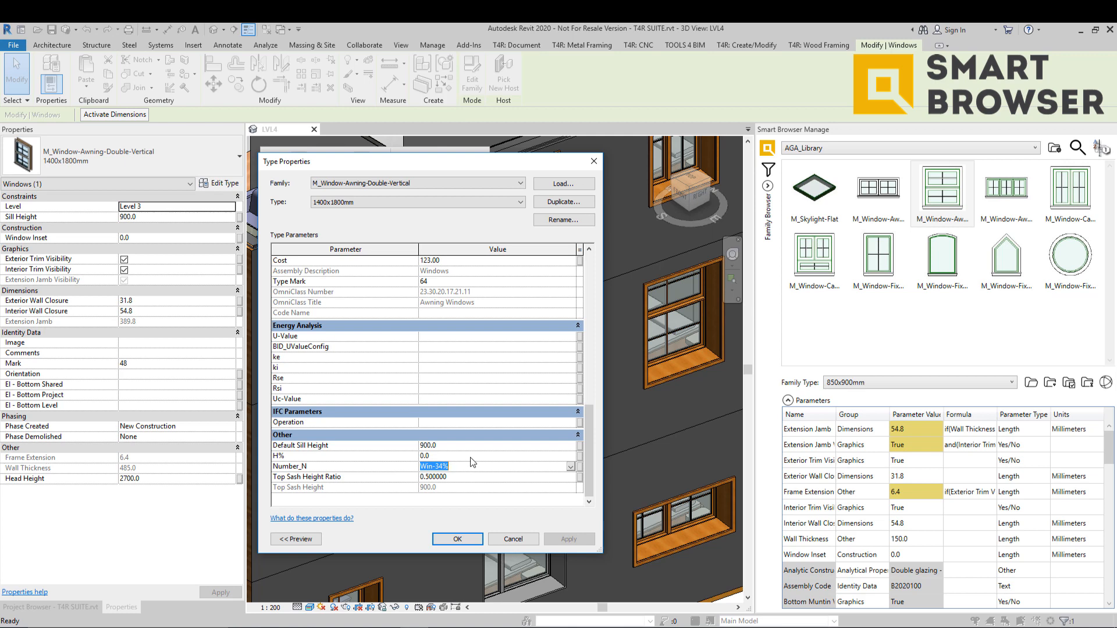
{"action": "left_click", "coordinate": [594, 163]}
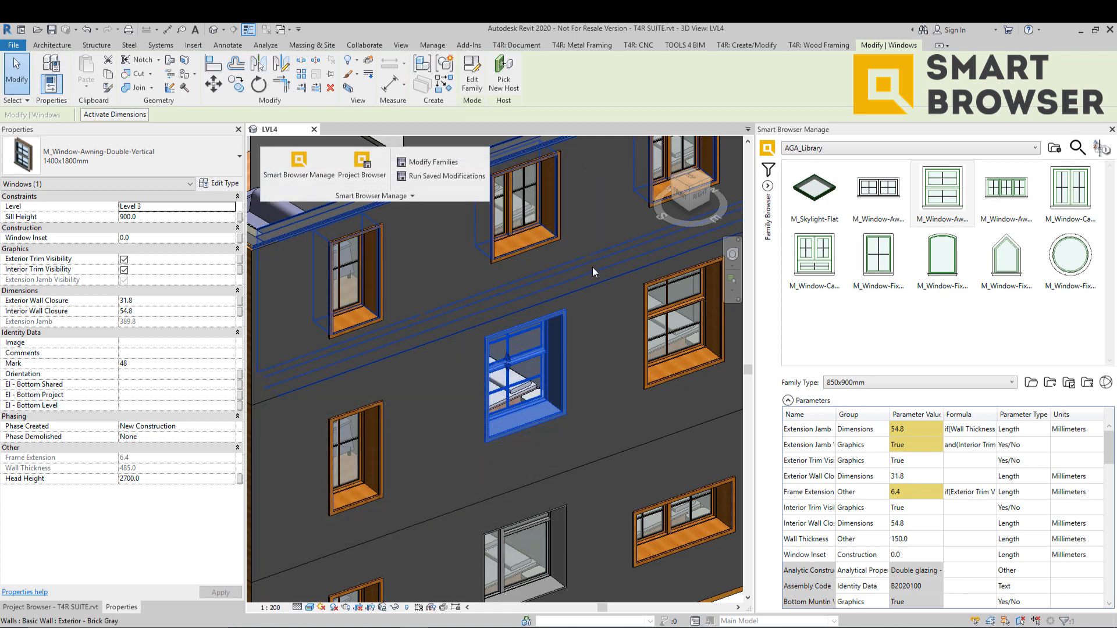
{"action": "scroll", "coordinate": [592, 270], "scroll_direction": "down", "scroll_amount": 4}
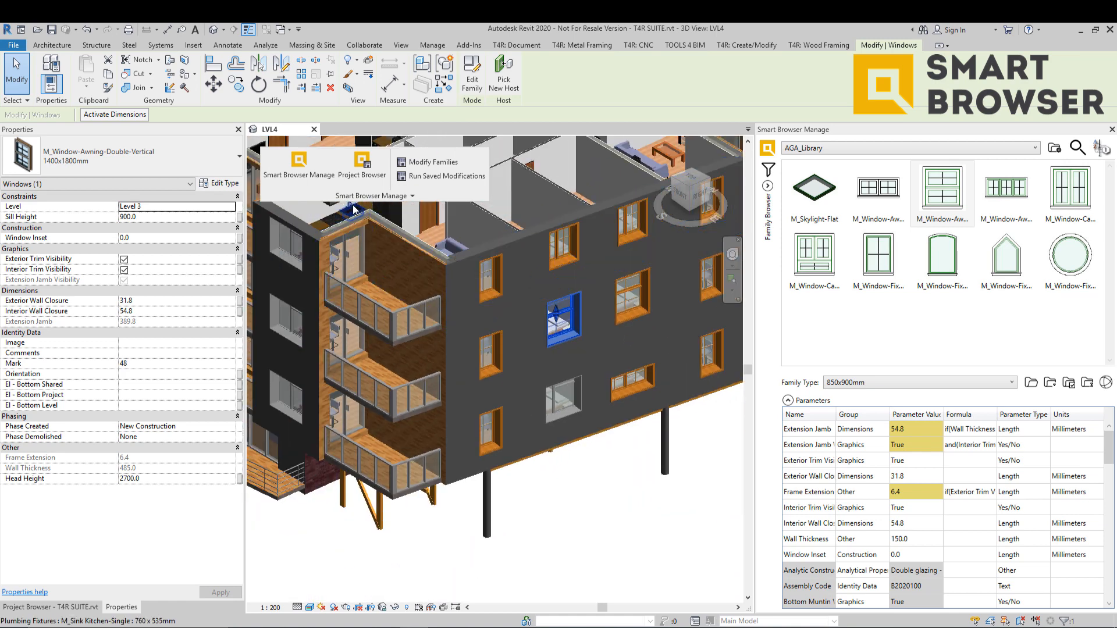
{"action": "left_click", "coordinate": [604, 498]}
{"action": "scroll", "coordinate": [608, 399], "scroll_direction": "down", "scroll_amount": 2}
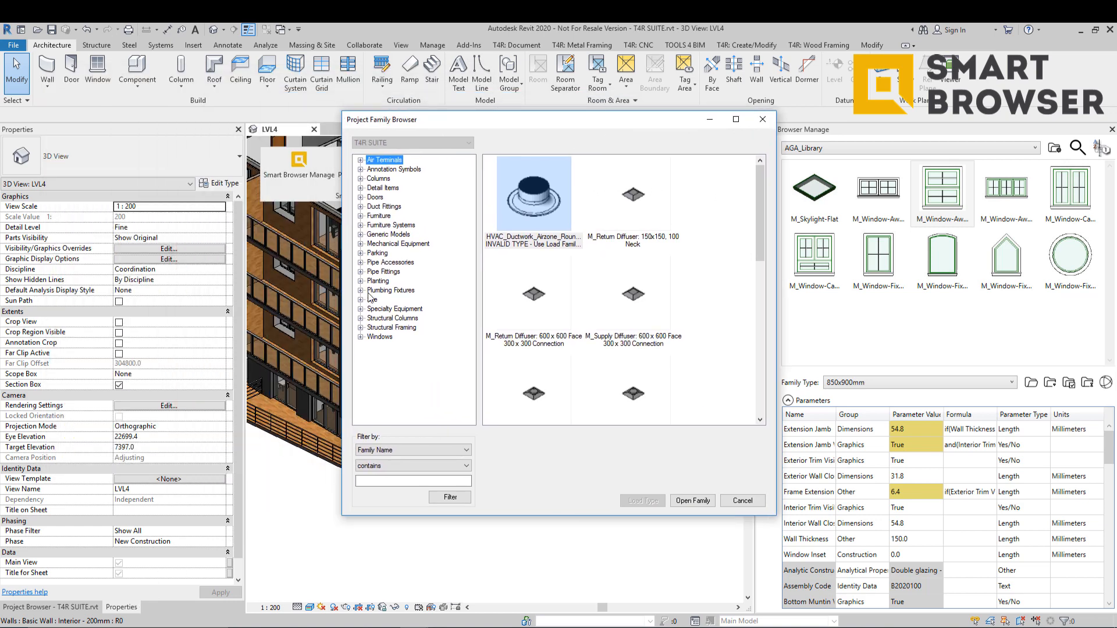
Step: Look through the plumbing fixture, furniture system and door families in the Project Family Browser, and close it
{"action": "left_click", "coordinate": [381, 291]}
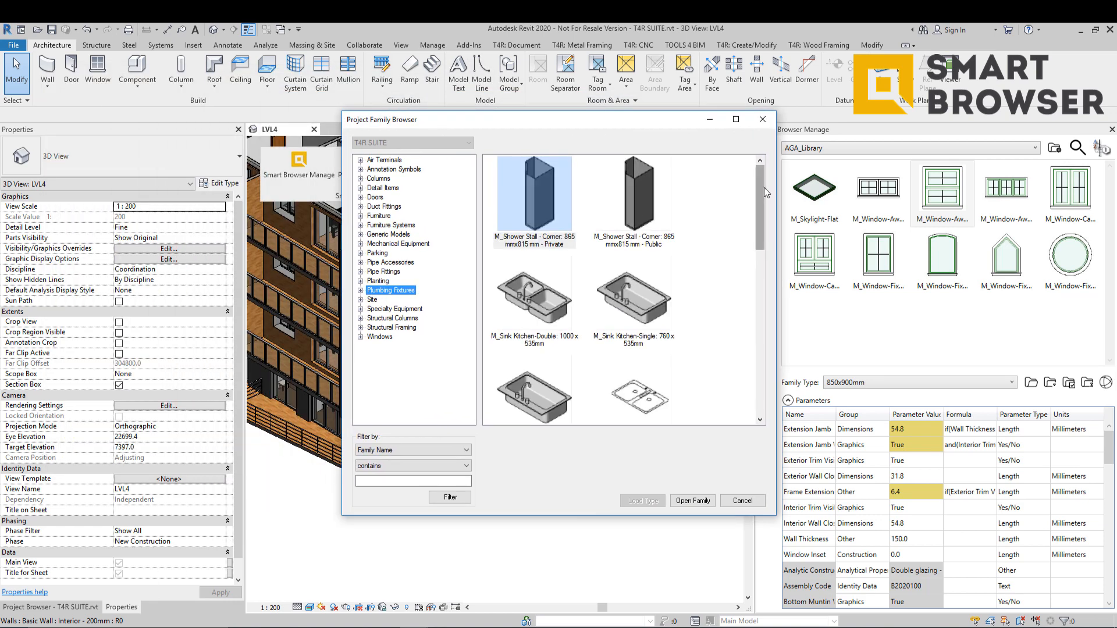
{"action": "left_click_drag", "start_coordinate": [763, 187], "coordinate": [749, 168]}
{"action": "left_click", "coordinate": [369, 254]}
{"action": "left_click", "coordinate": [385, 225]}
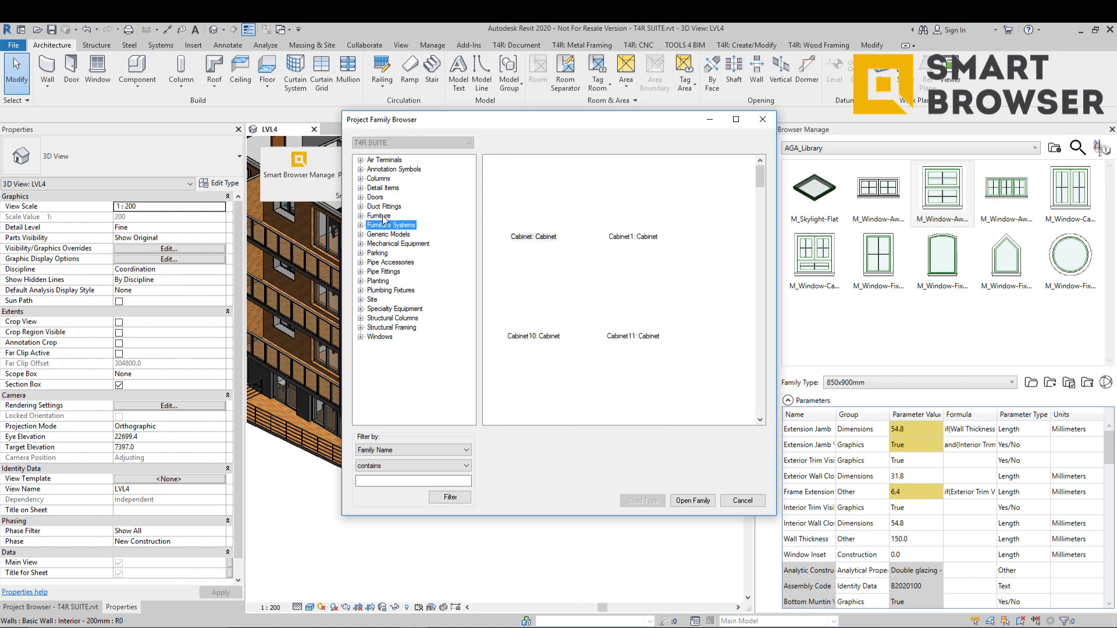
{"action": "left_click", "coordinate": [375, 198]}
{"action": "mouse_move", "coordinate": [760, 177]}
{"action": "left_mouse_down"}
{"action": "mouse_move", "coordinate": [761, 372]}
{"action": "mouse_move", "coordinate": [763, 192]}
{"action": "left_mouse_up"}
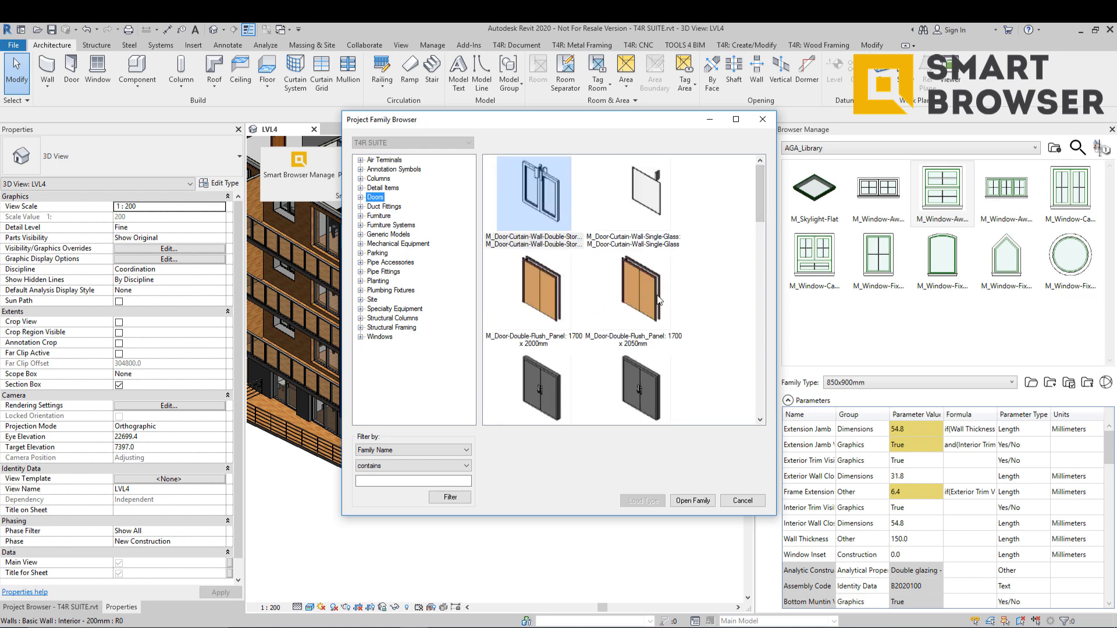
{"action": "left_click_drag", "start_coordinate": [762, 209], "coordinate": [764, 326]}
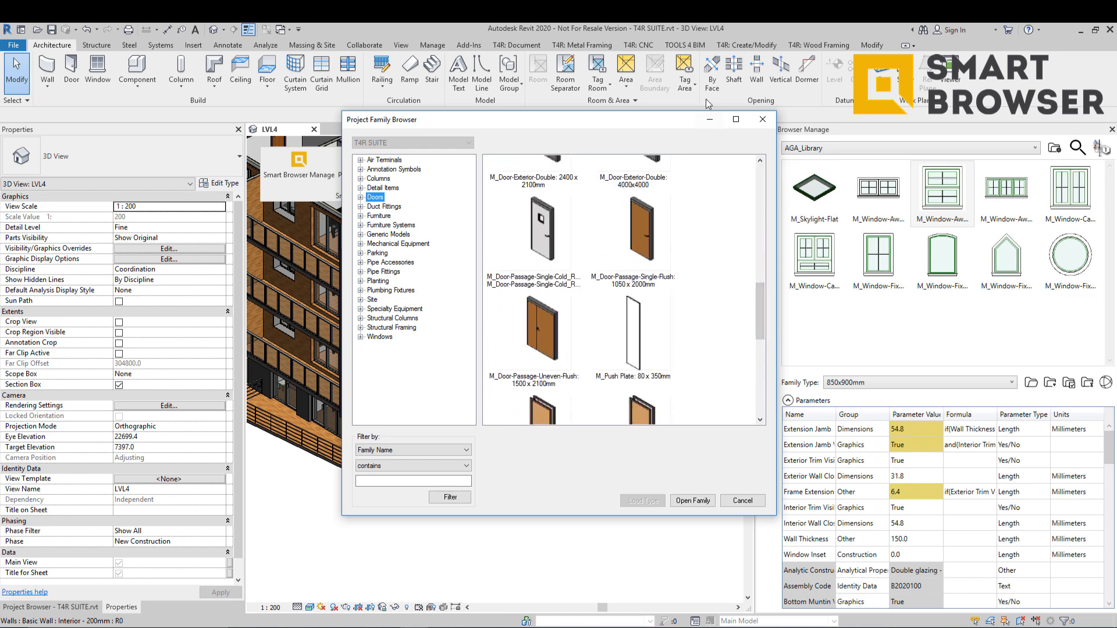
{"action": "left_click", "coordinate": [762, 119]}
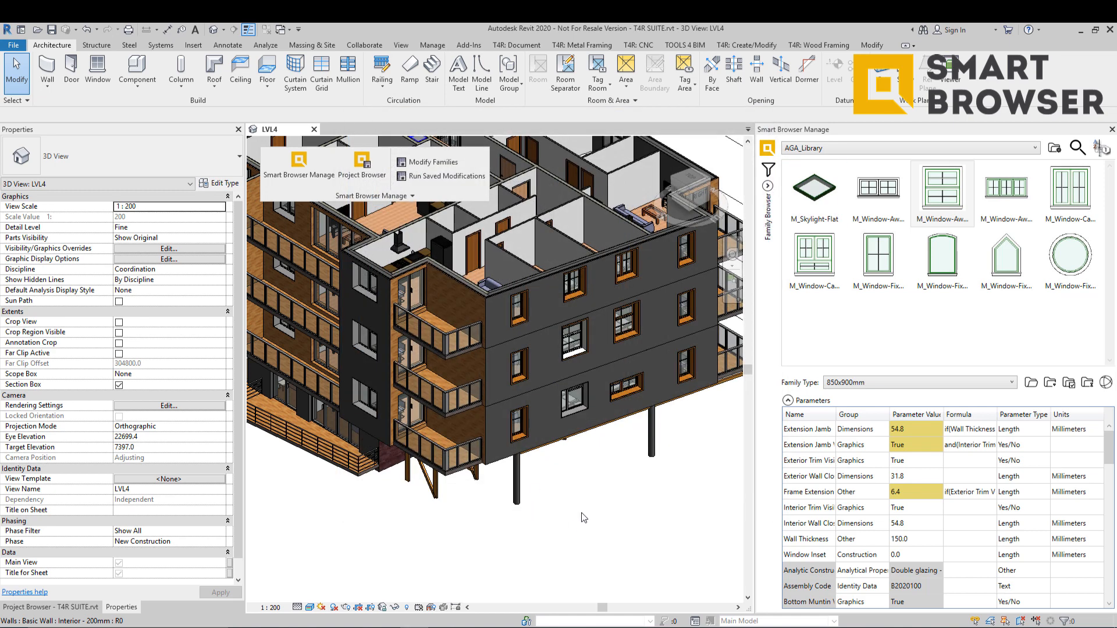
Step: Create a new Revit project based on the Construction Template
{"action": "left_click", "coordinate": [13, 45]}
{"action": "mouse_move", "coordinate": [73, 94]}
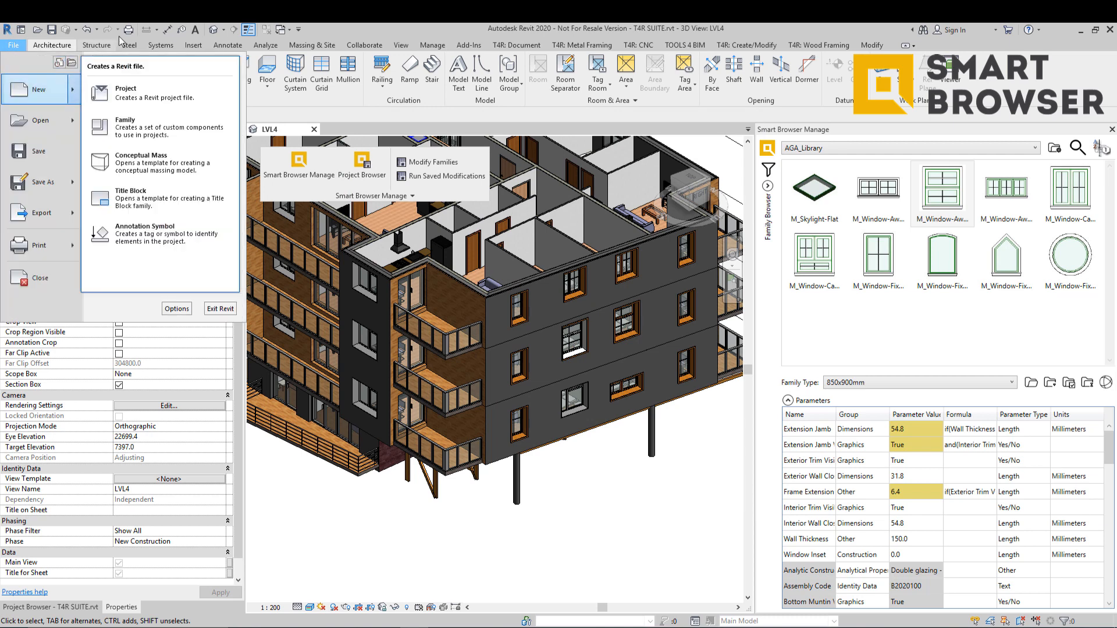
{"action": "left_click", "coordinate": [119, 92]}
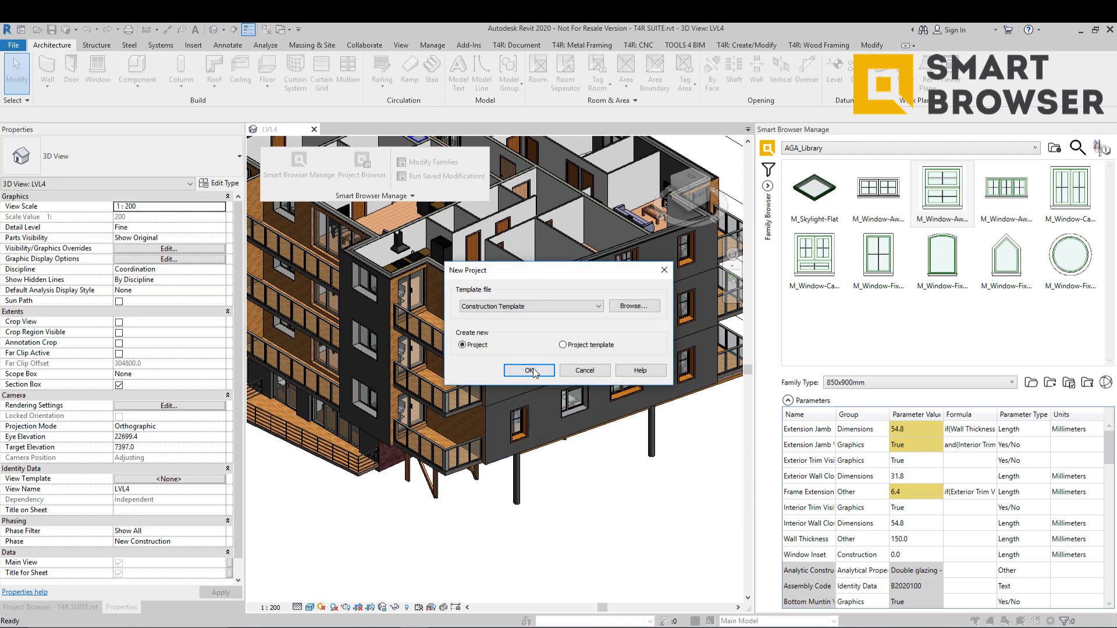
{"action": "left_click", "coordinate": [529, 370]}
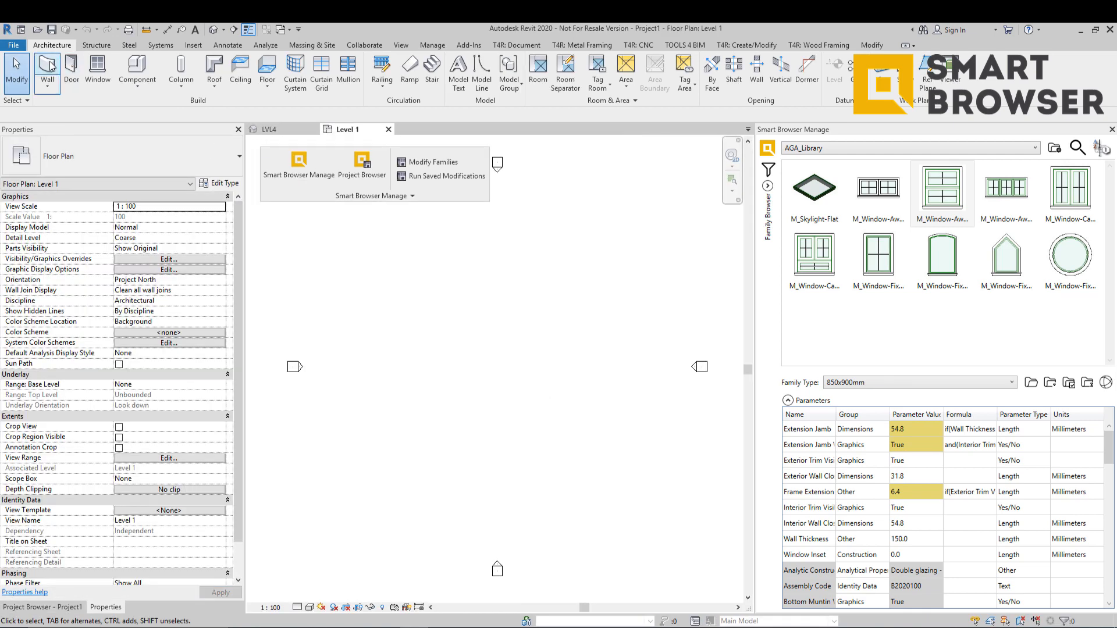
Step: Draw one straight horizontal Generic - 200mm basic wall across the middle of the Level 1 floor plan
{"action": "left_click", "coordinate": [51, 66]}
{"action": "left_click", "coordinate": [402, 366]}
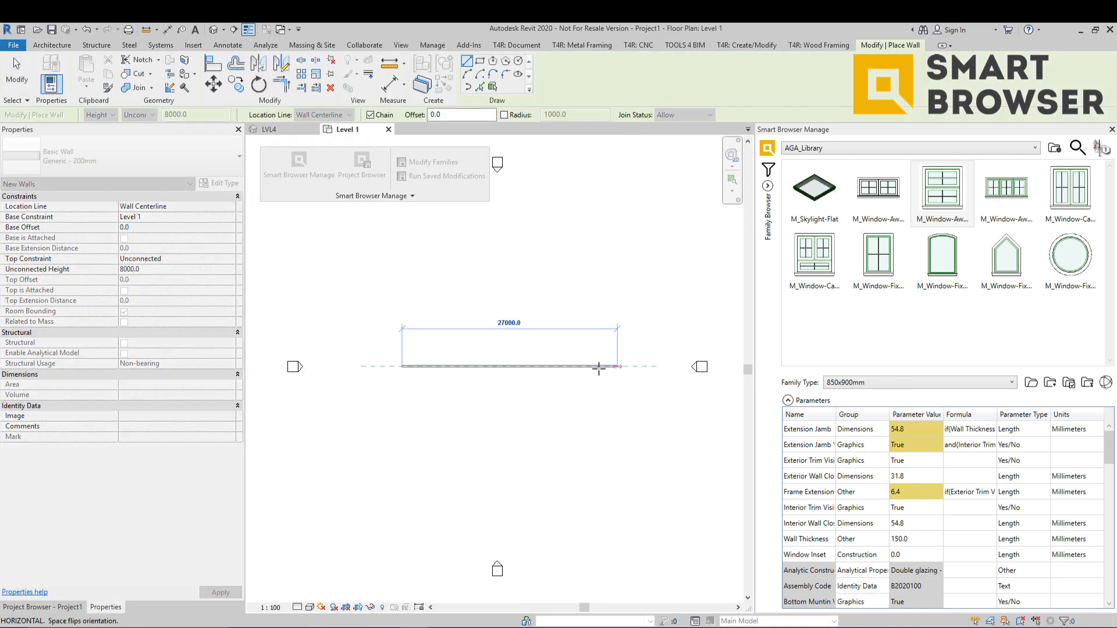
{"action": "left_click", "coordinate": [643, 366]}
{"action": "key", "text": "Escape"}
{"action": "key", "text": "Escape"}
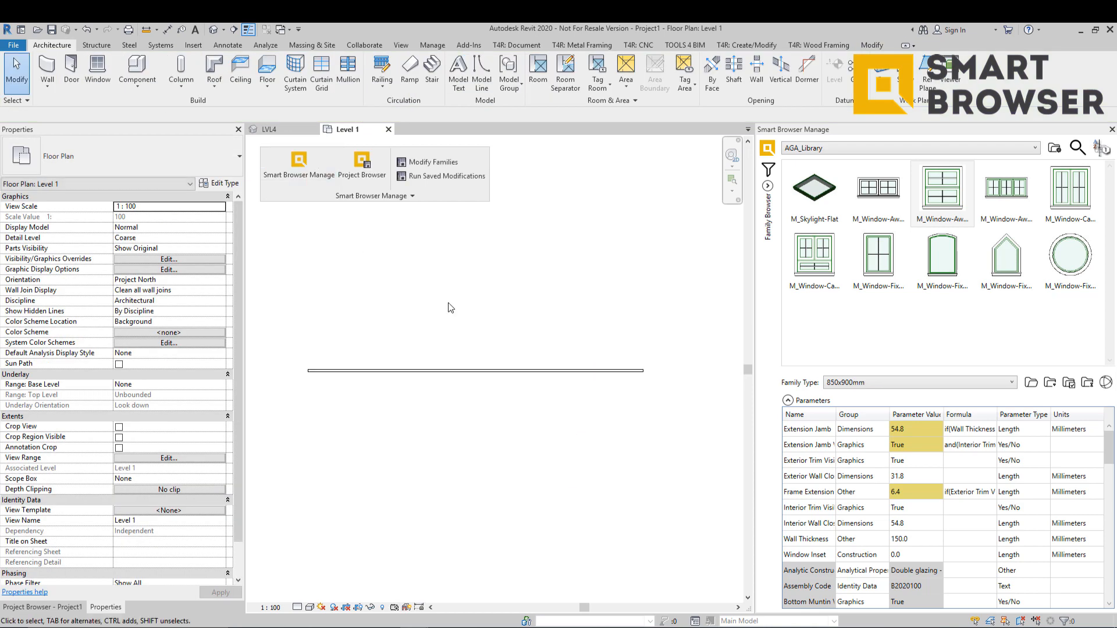
Step: List the window families of the T4R SUITE project in the Project Family Browser, down to the M_Window-Awning-Double-Vertical types
{"action": "left_click", "coordinate": [361, 166]}
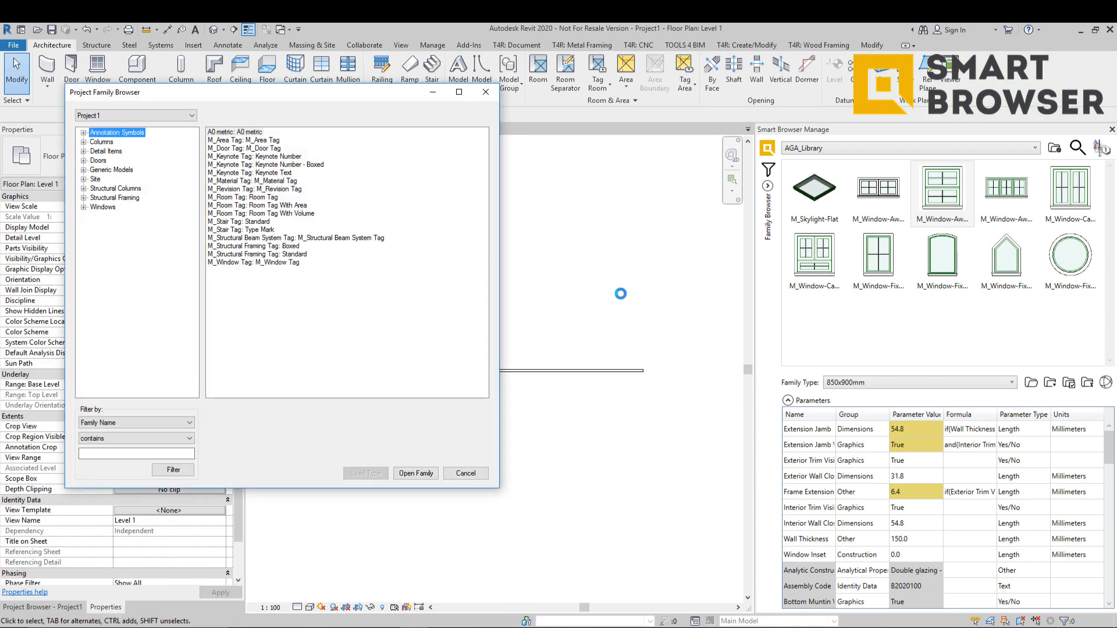
{"action": "left_click_drag", "start_coordinate": [250, 107], "coordinate": [777, 148]}
{"action": "left_click", "coordinate": [681, 156]}
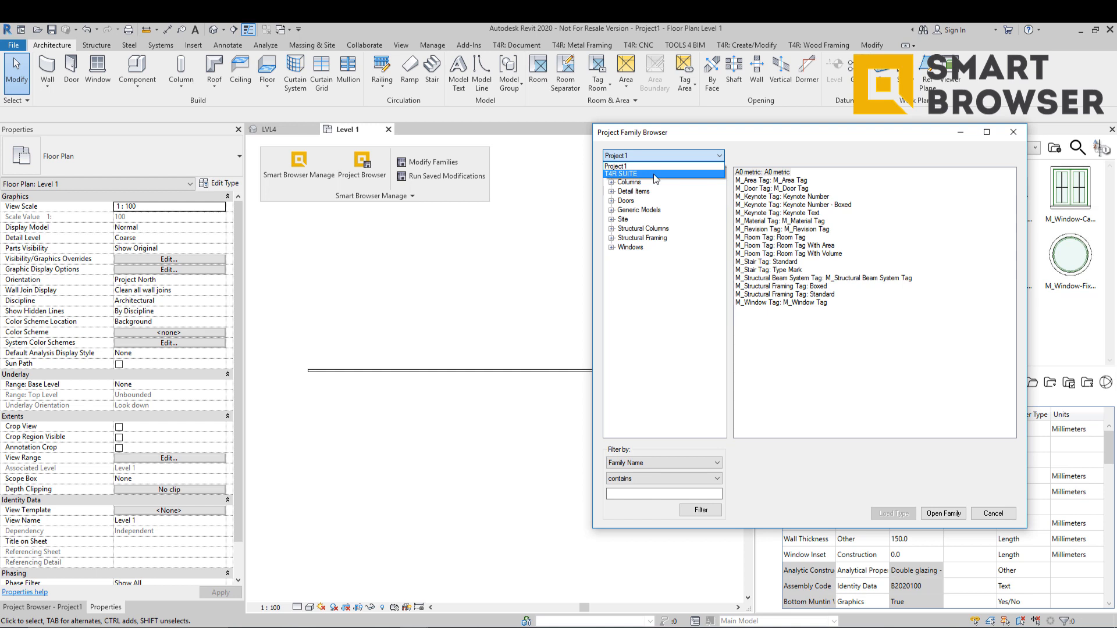
{"action": "left_click", "coordinate": [645, 173]}
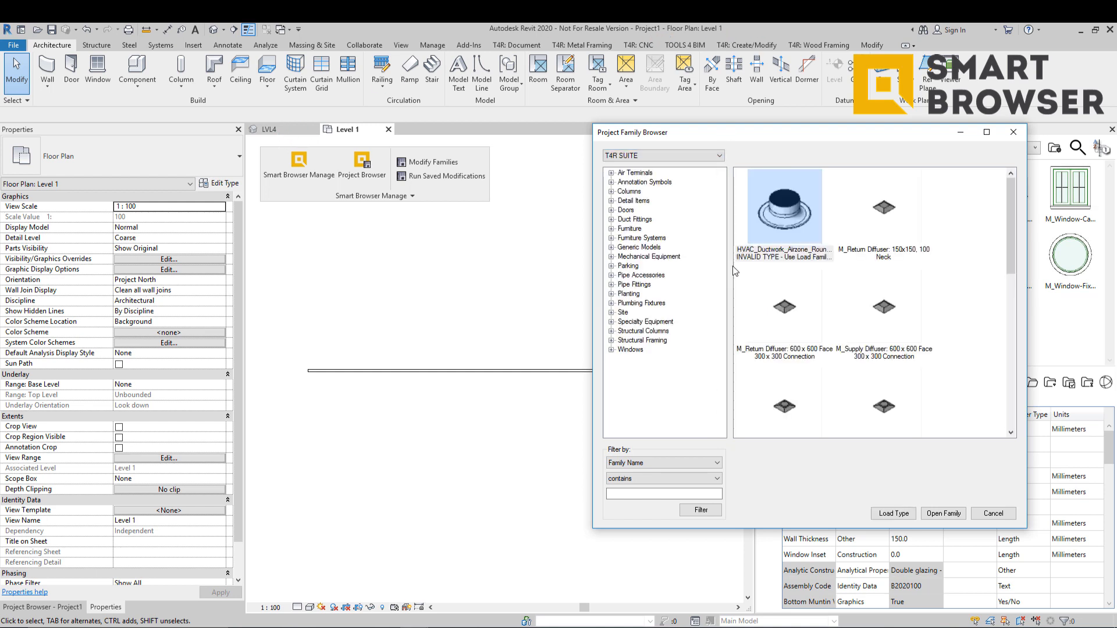
{"action": "left_click", "coordinate": [631, 349]}
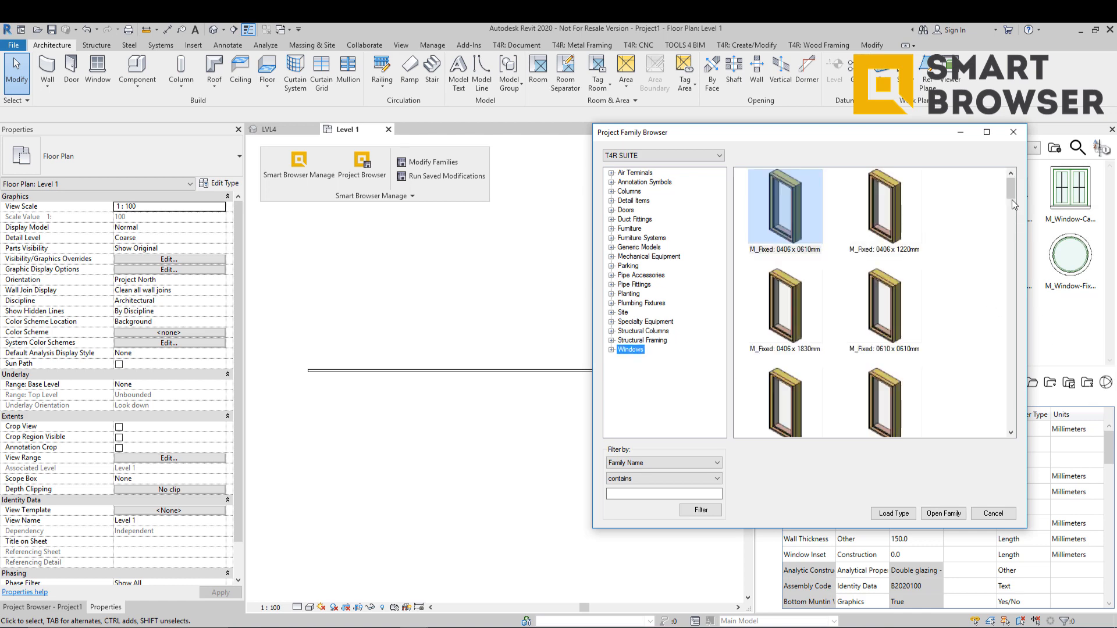
{"action": "left_click_drag", "start_coordinate": [1012, 193], "coordinate": [1012, 264]}
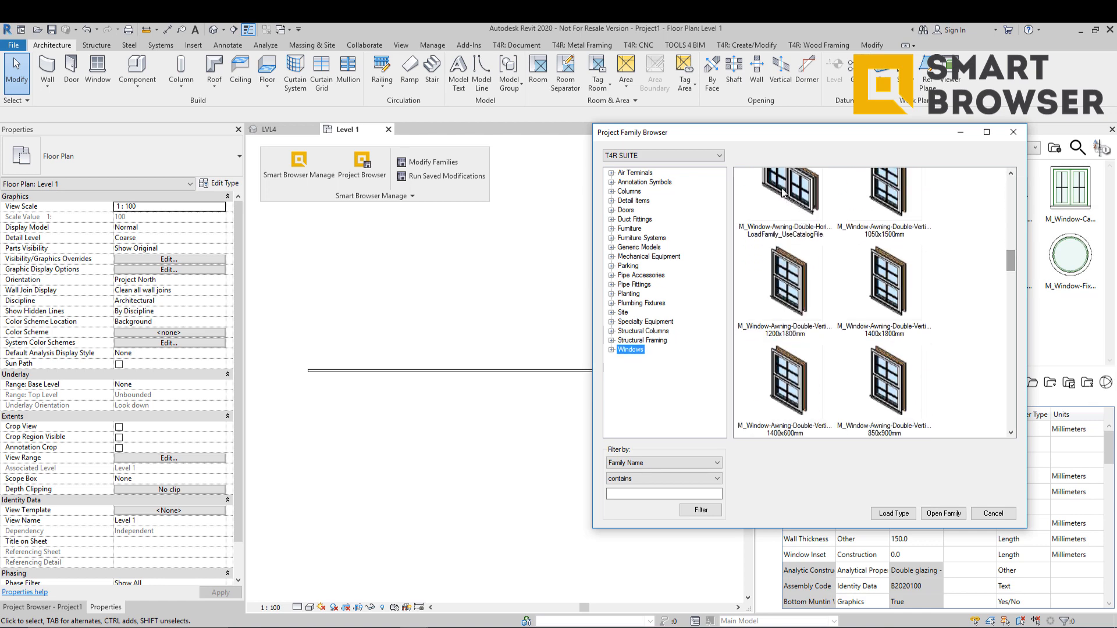
Step: Load M_Window-Awning-Double-Vertical type 1200x1800mm into the new project, accepting the existing duplicate types, and place one window in the wall
{"action": "left_click", "coordinate": [792, 278]}
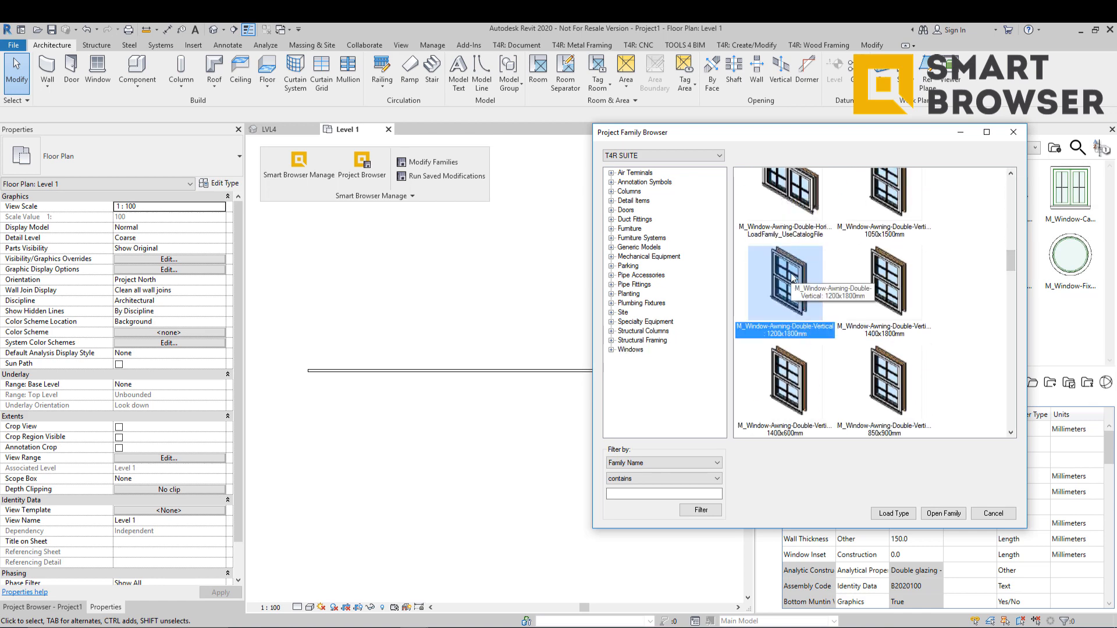
{"action": "double_click", "coordinate": [793, 279]}
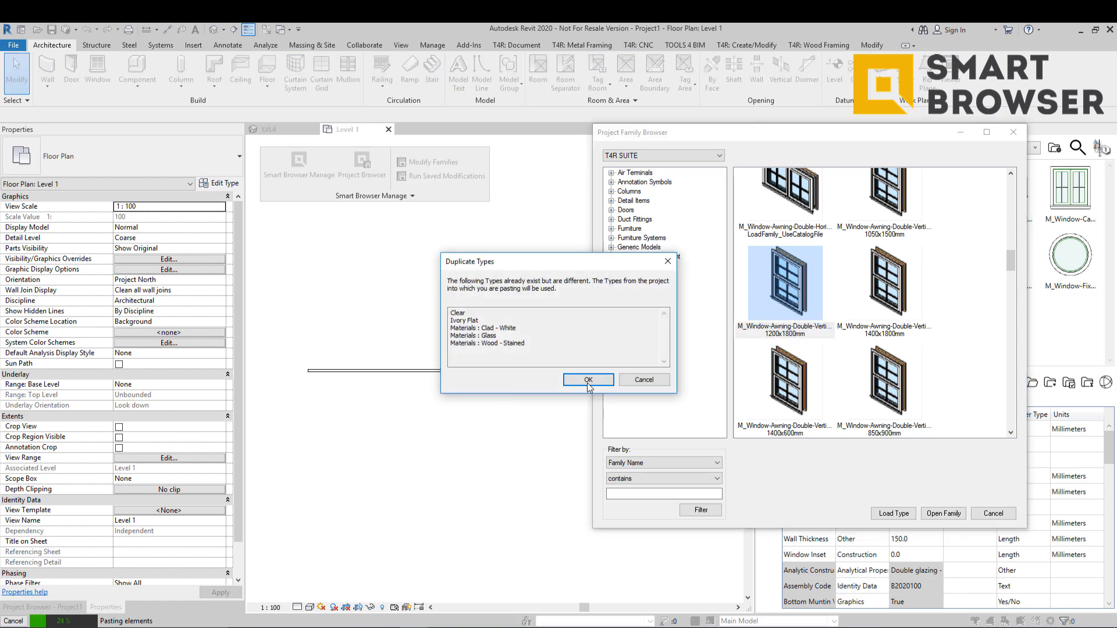
{"action": "left_click", "coordinate": [588, 380]}
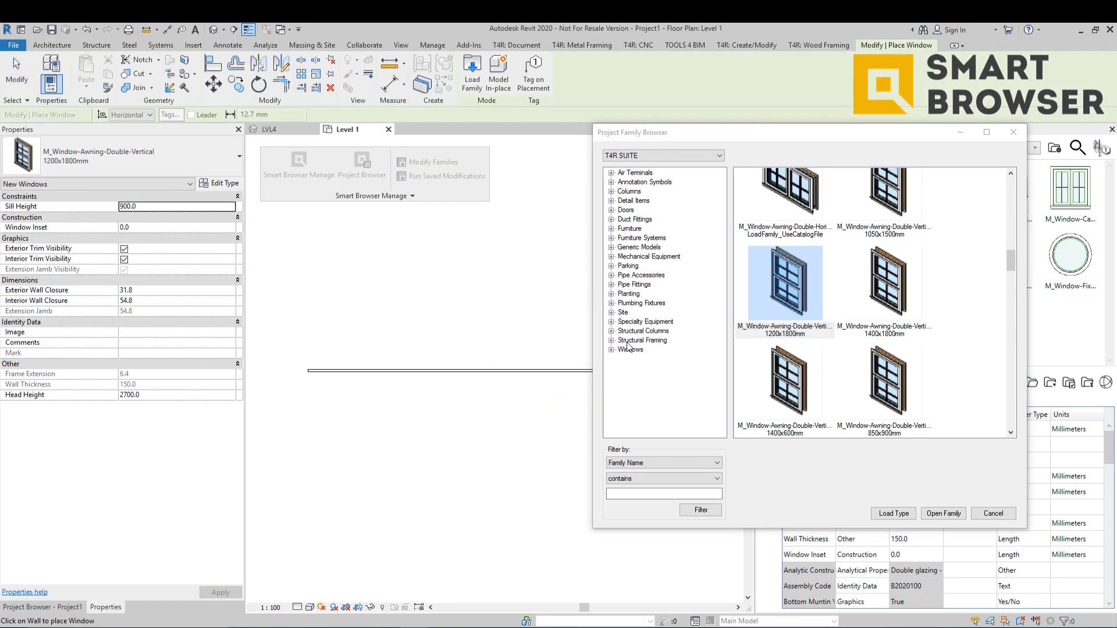
{"action": "left_click", "coordinate": [489, 370]}
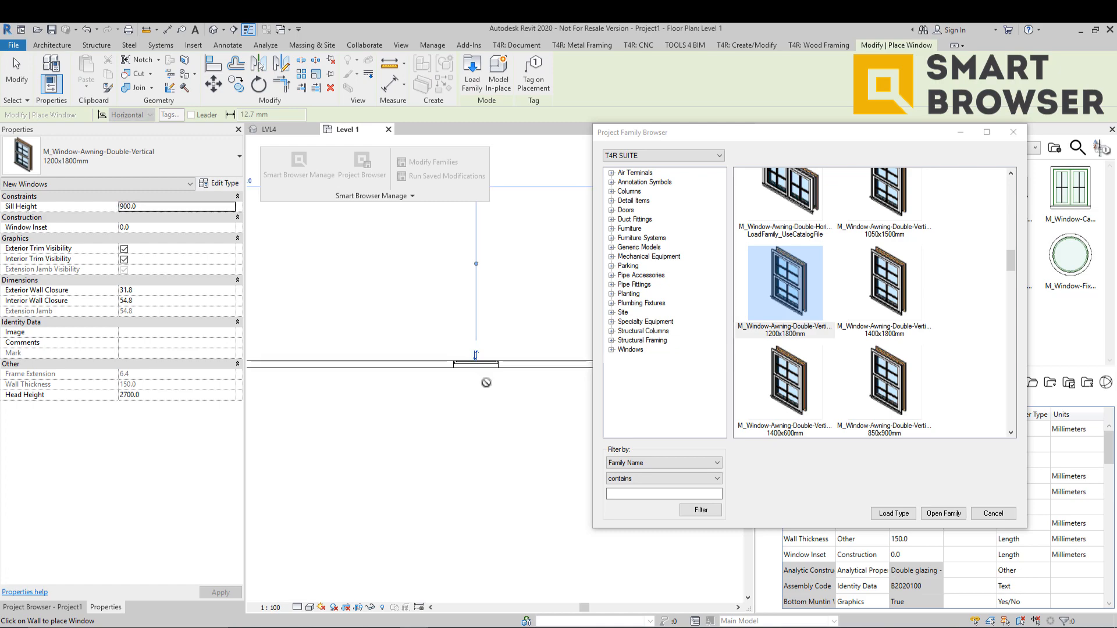
{"action": "key", "text": "Escape"}
{"action": "key", "text": "Escape"}
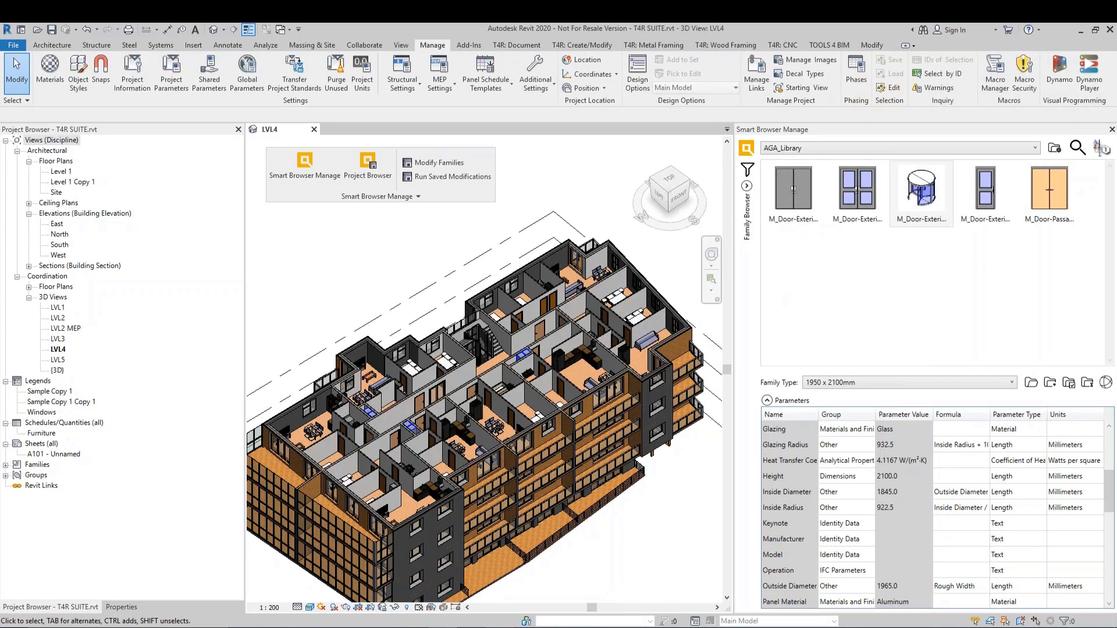
Step: Switch to the Smart Browser Manage presentation in PowerPoint, at the LIVE DEMO slide
{"action": "left_click", "coordinate": [500, 582]}
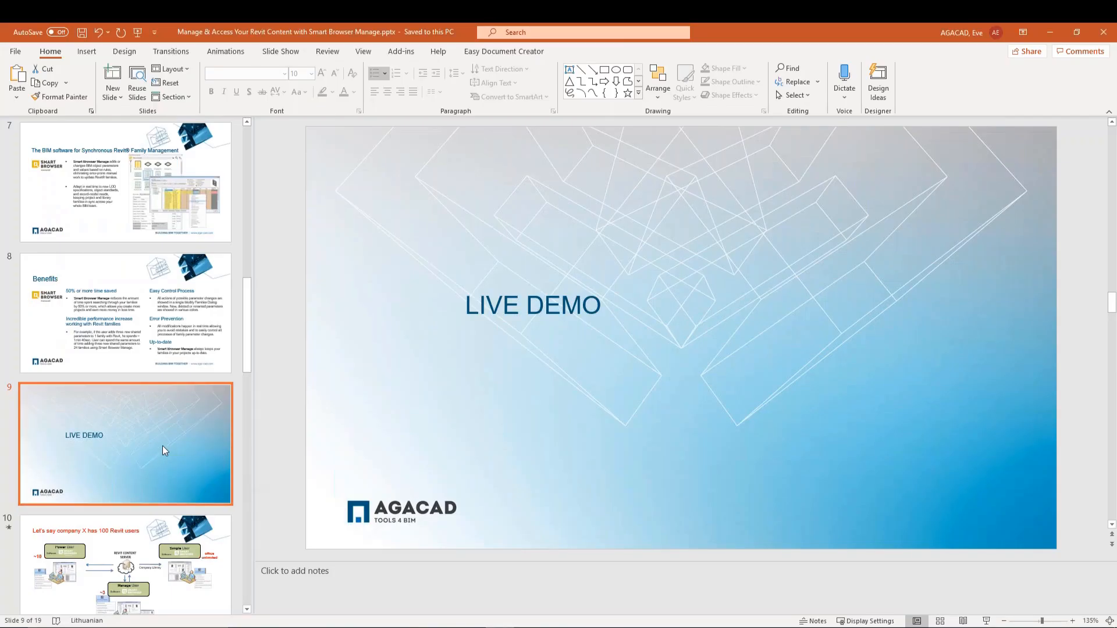